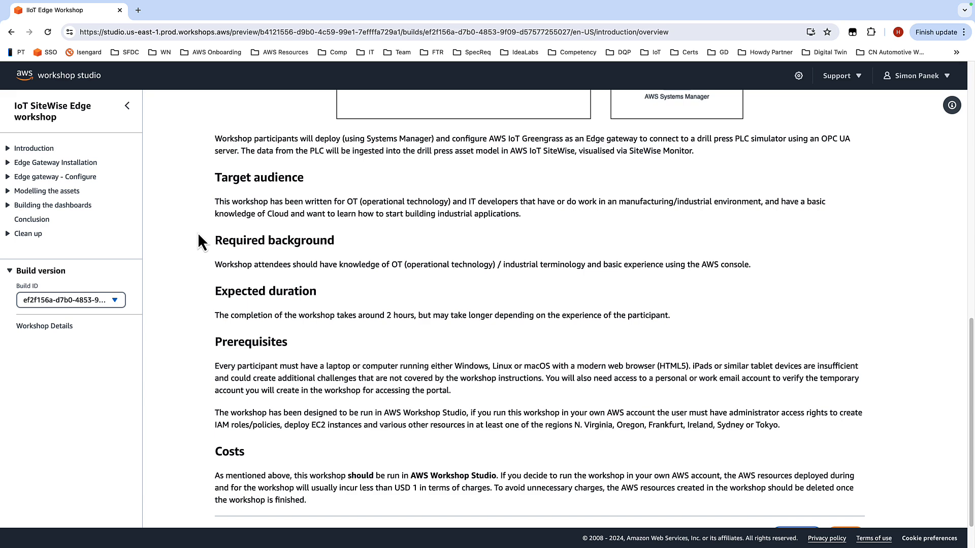
Step: Advance the workshop guide from the overview to the Getting Started page
scroll(235, 252, down, 2)
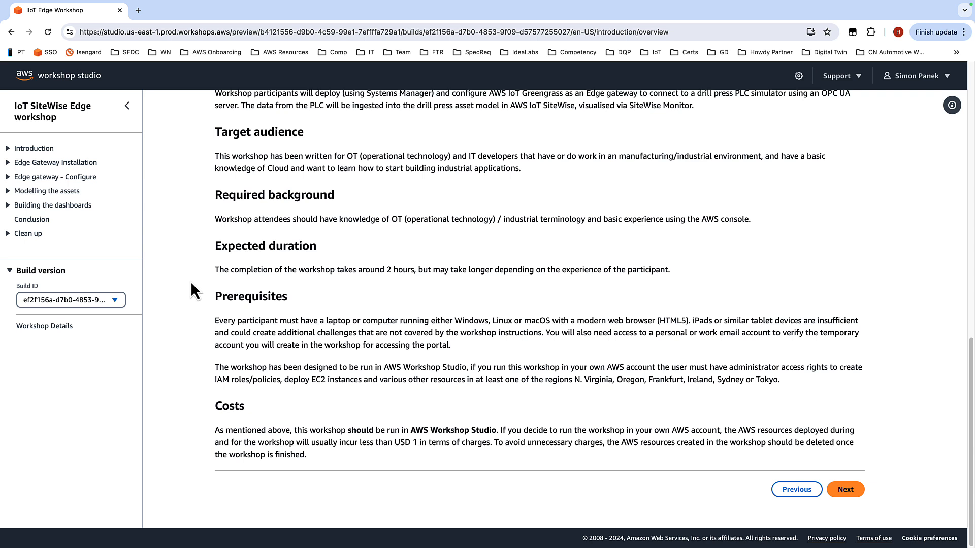
click(843, 490)
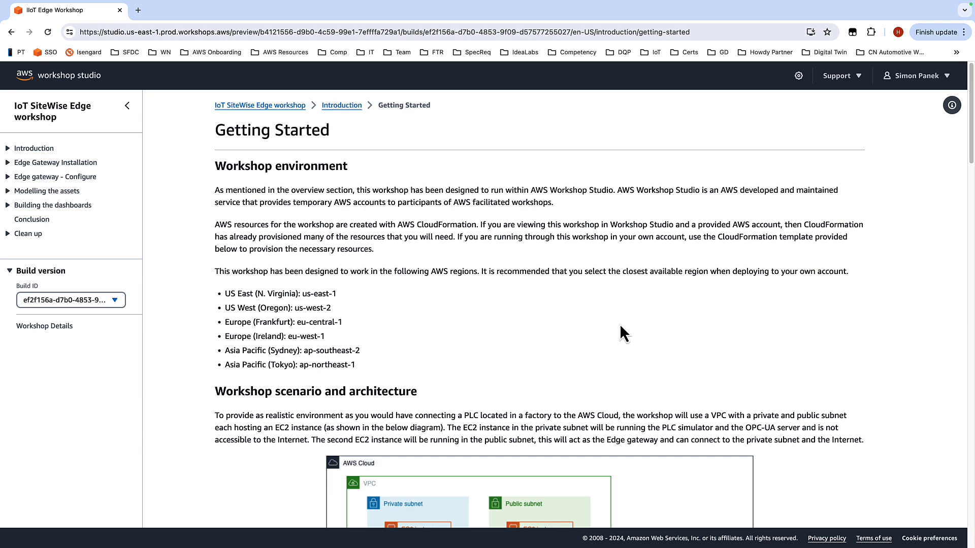
Step: Read through the Getting Started page's environment, architecture and CloudFormation stack setup instructions
scroll(620, 324, down, 5)
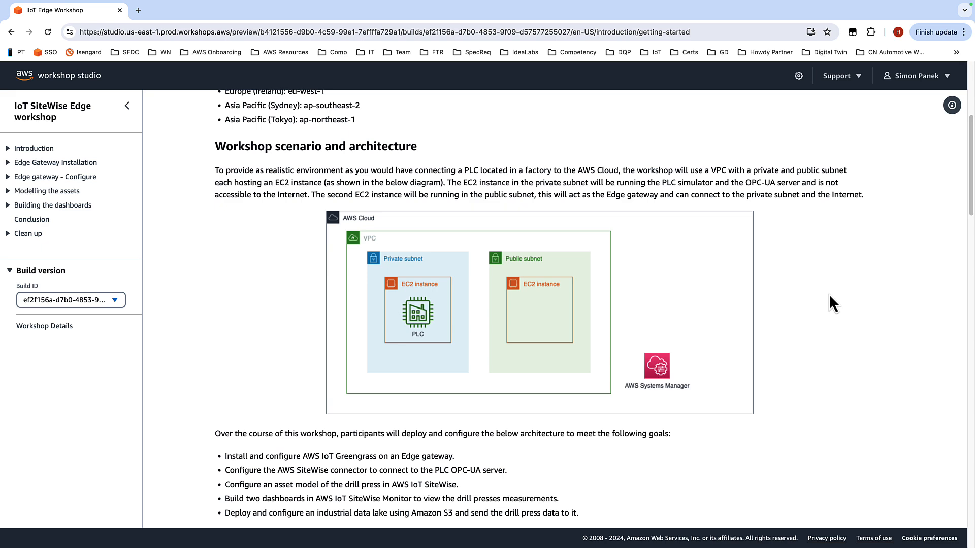
scroll(804, 281, down, 4)
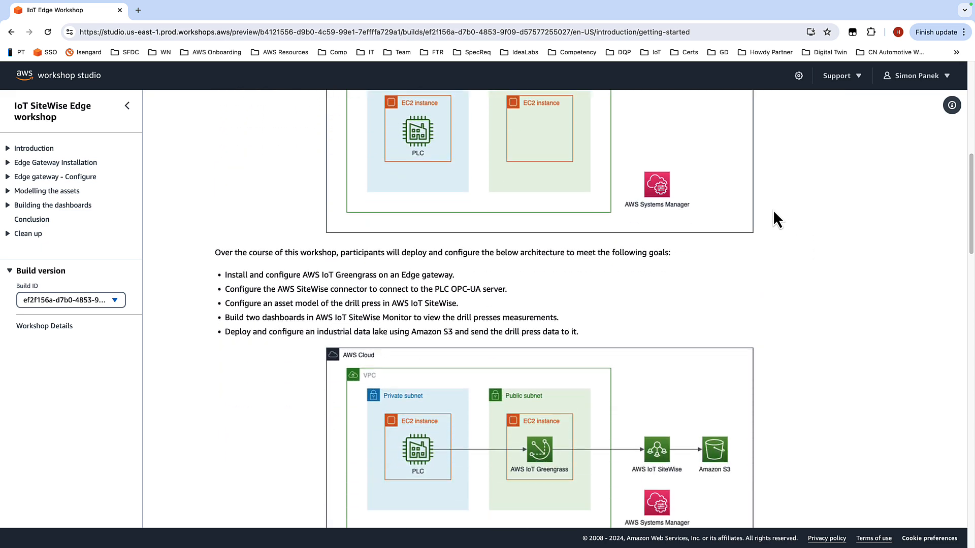
scroll(775, 208, down, 3)
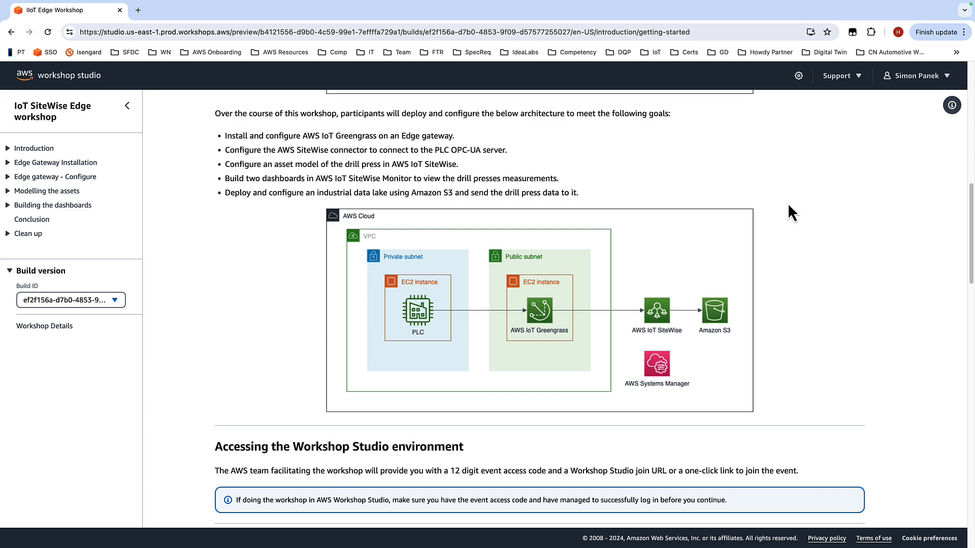
scroll(822, 198, down, 3)
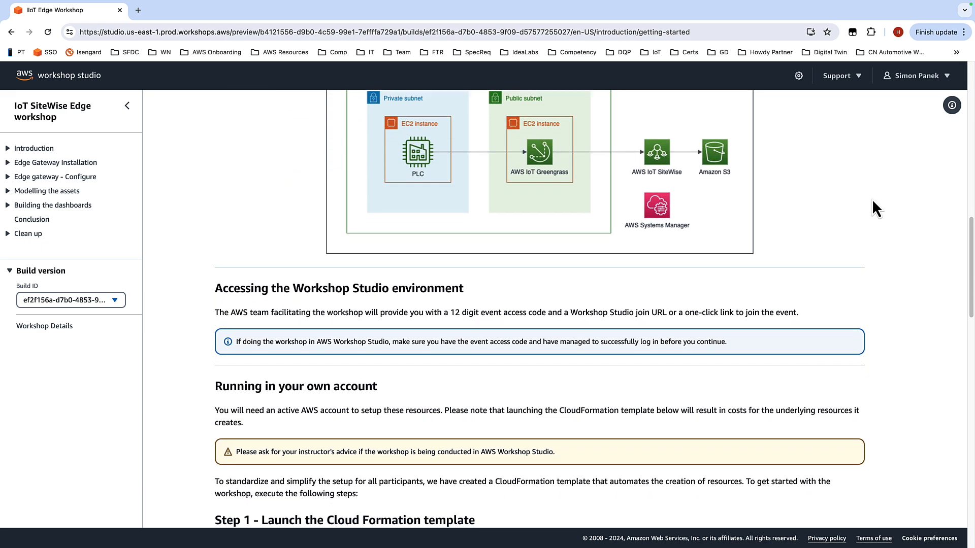
scroll(873, 199, down, 3)
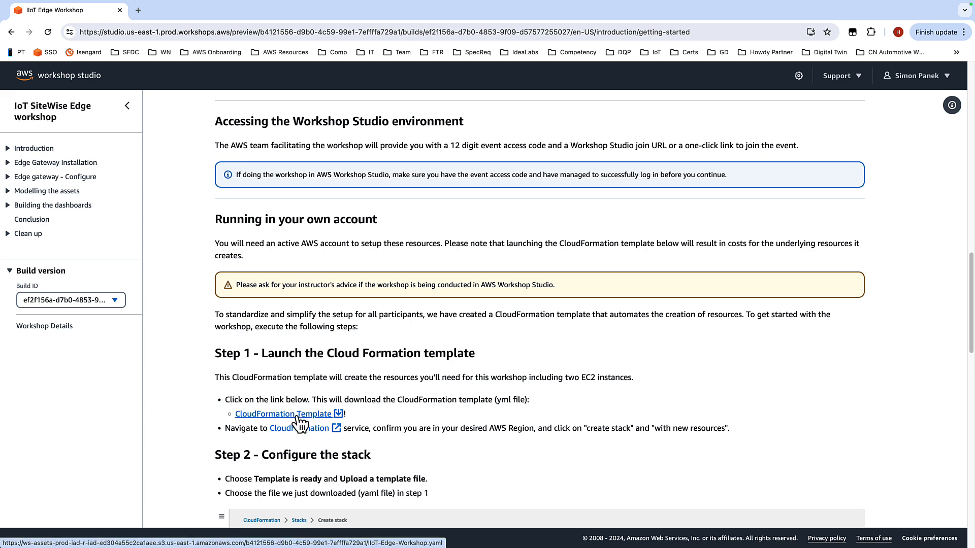
scroll(513, 383, down, 2)
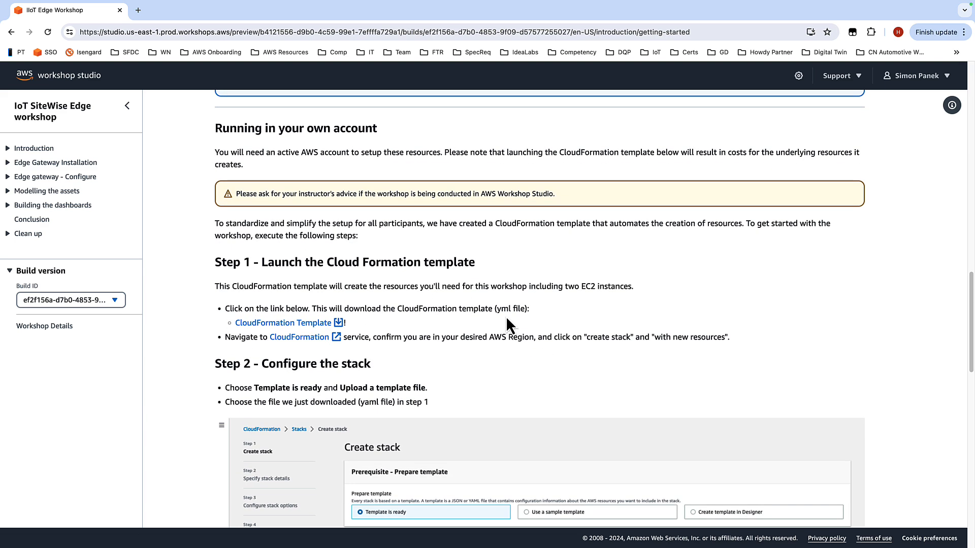
scroll(486, 305, down, 3)
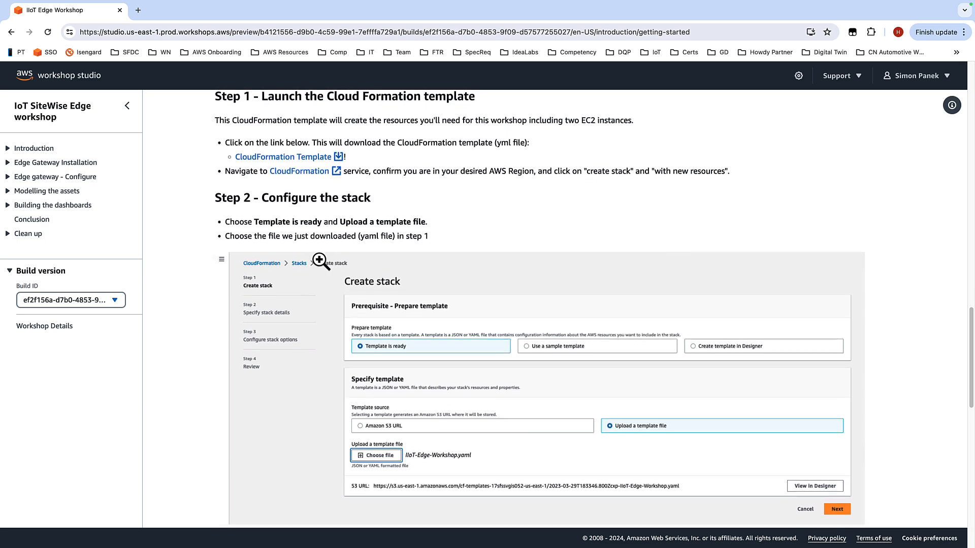
scroll(315, 305, down, 2)
scroll(322, 334, down, 4)
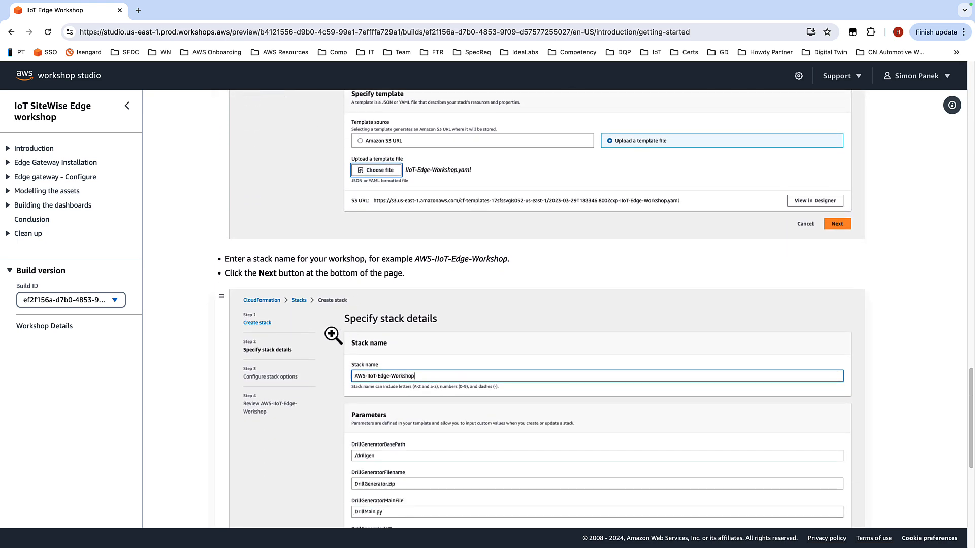
scroll(331, 284, down, 2)
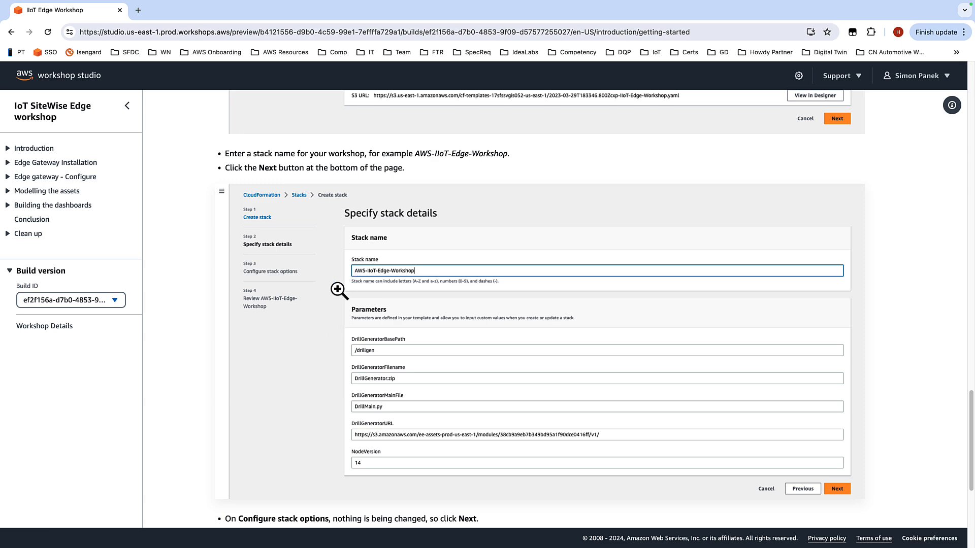
scroll(337, 289, down, 1)
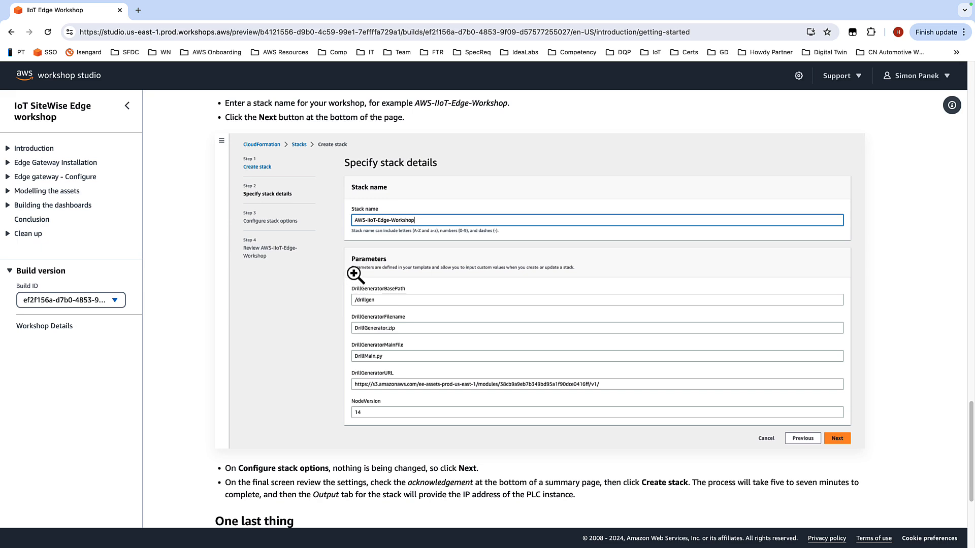
scroll(351, 412, down, 3)
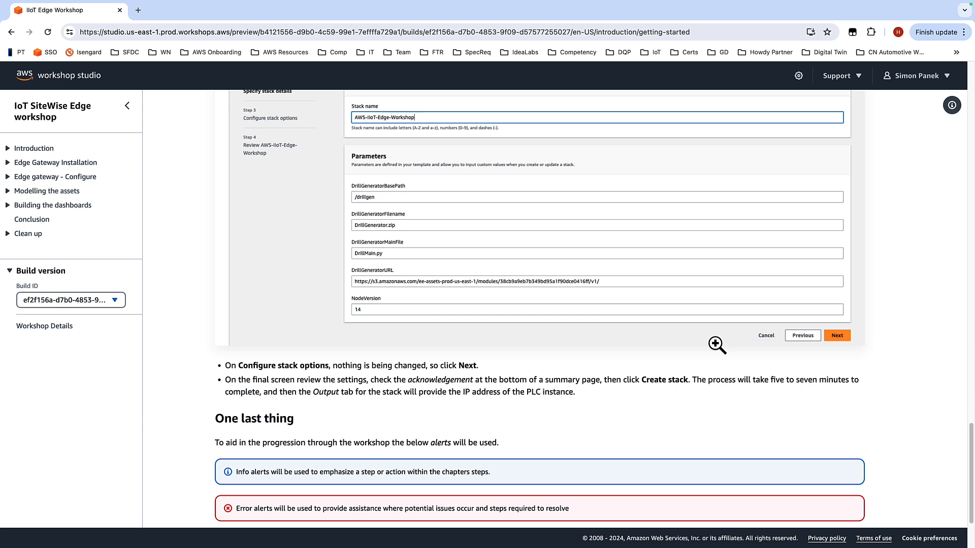
scroll(717, 350, down, 3)
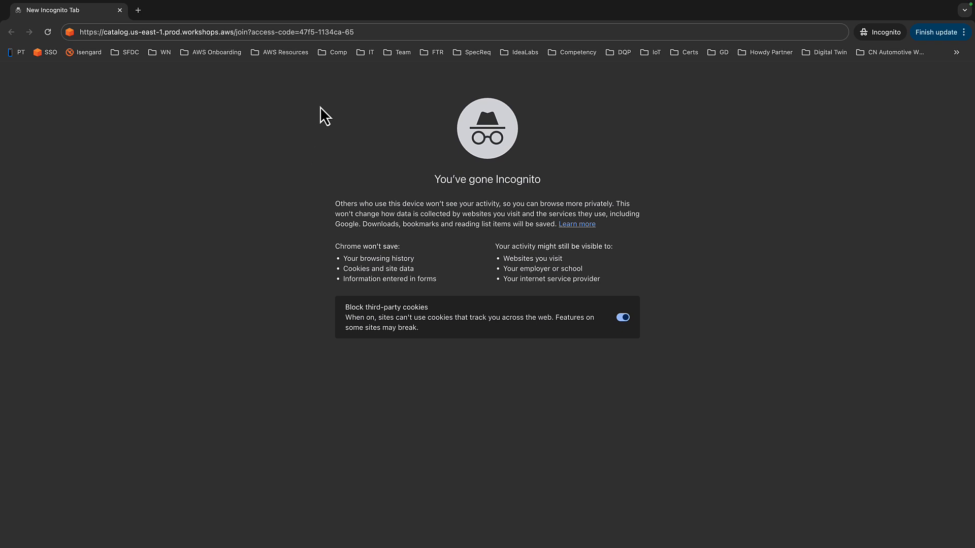
Step: Open the event join link in an incognito window and choose sign-in by email one-time password
click(378, 33)
key(Return)
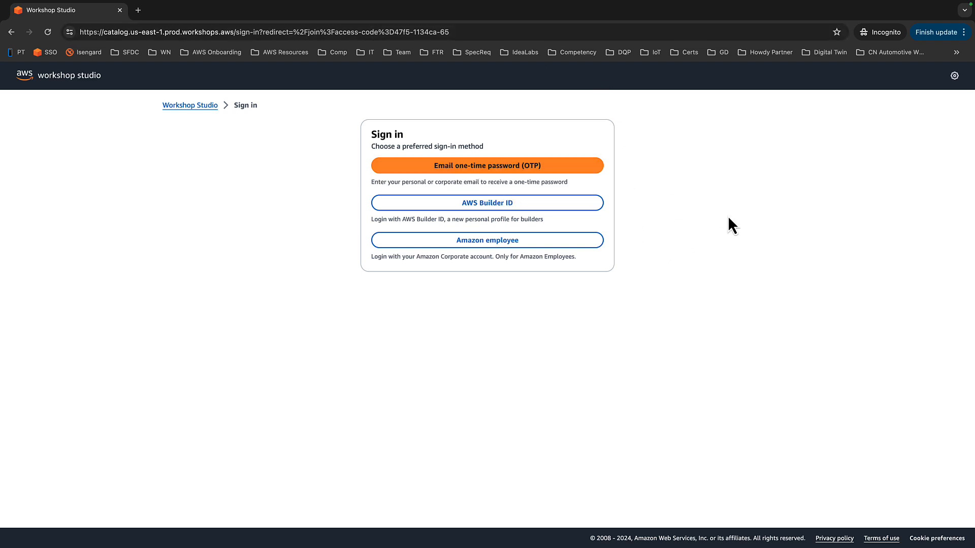
click(487, 169)
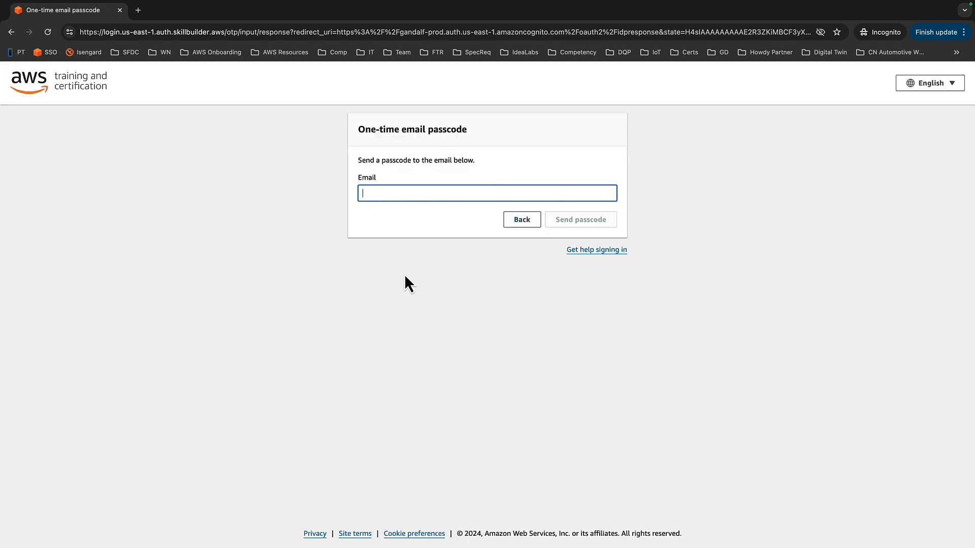
Step: Fill in the participant's email address and send the one-time passcode
text(sa)
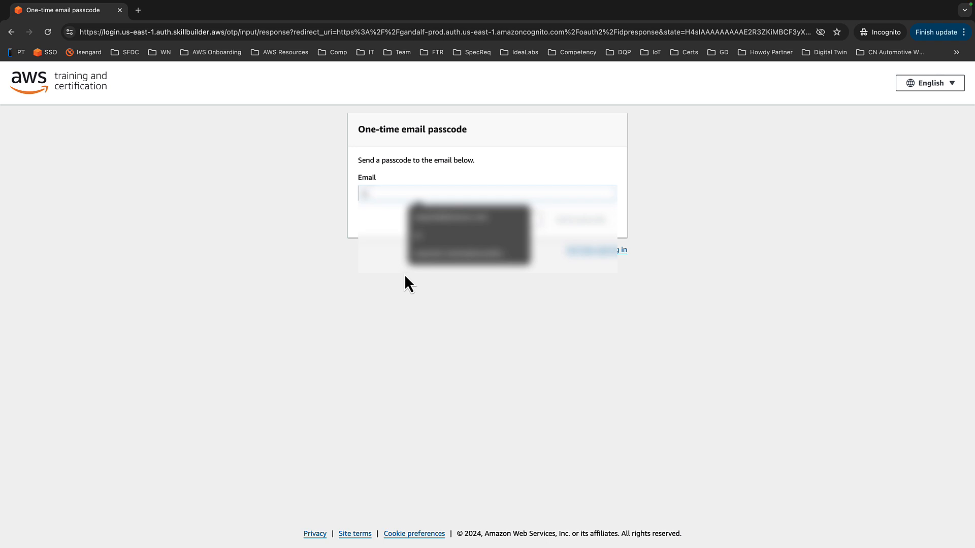
click(440, 231)
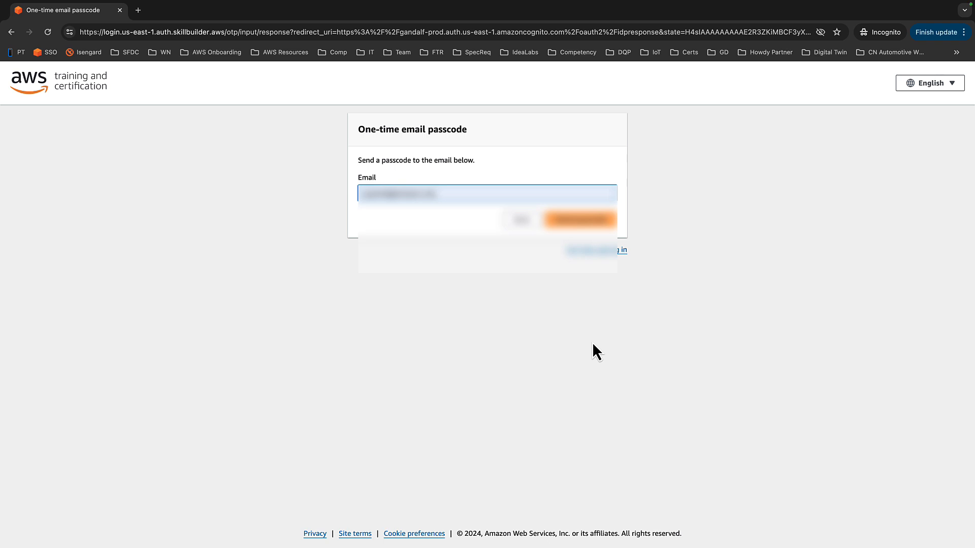
click(580, 219)
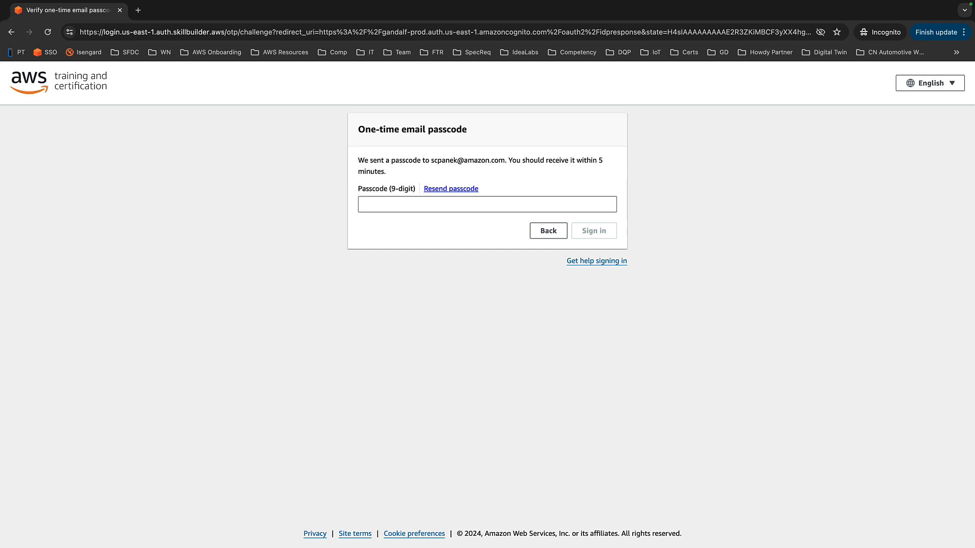
Step: Paste the 9-digit one-time passcode into the verification field and sign in
key(super+Tab)
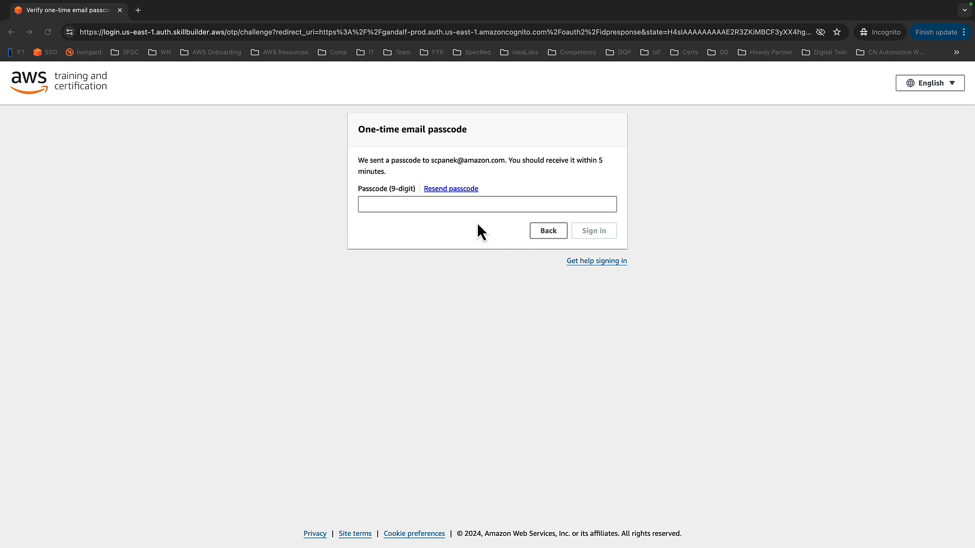
click(462, 204)
key(super+v)
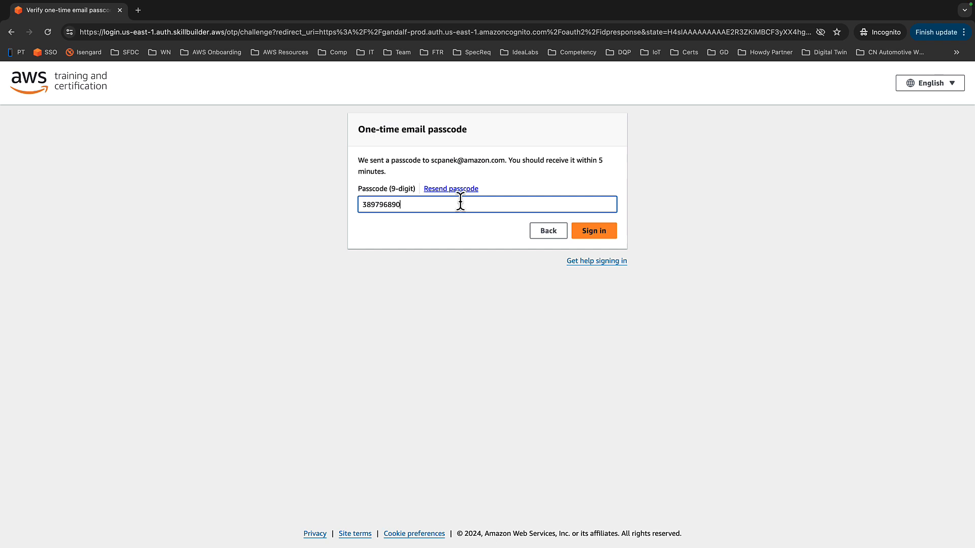
click(598, 232)
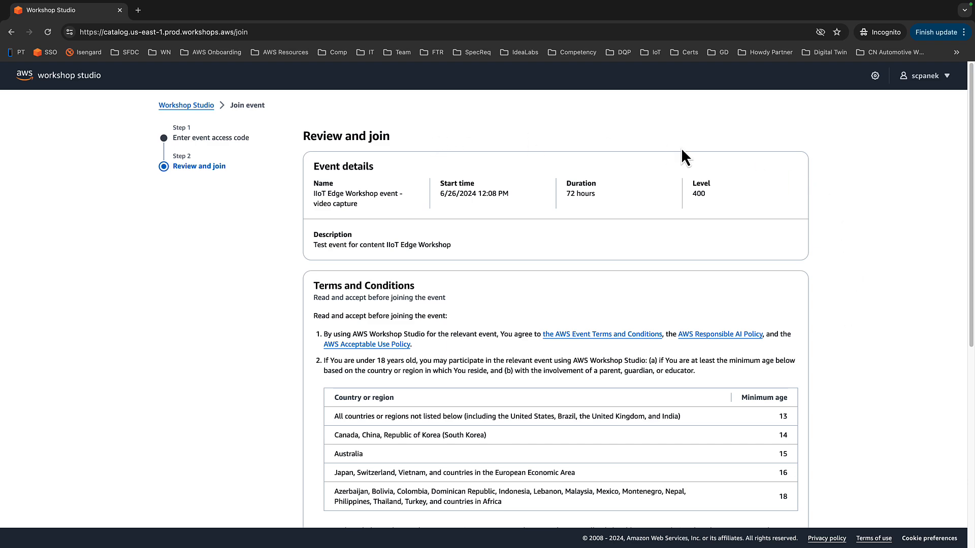
Step: Agree to the terms and conditions and join the IIoT Edge Workshop event
scroll(838, 165, down, 2)
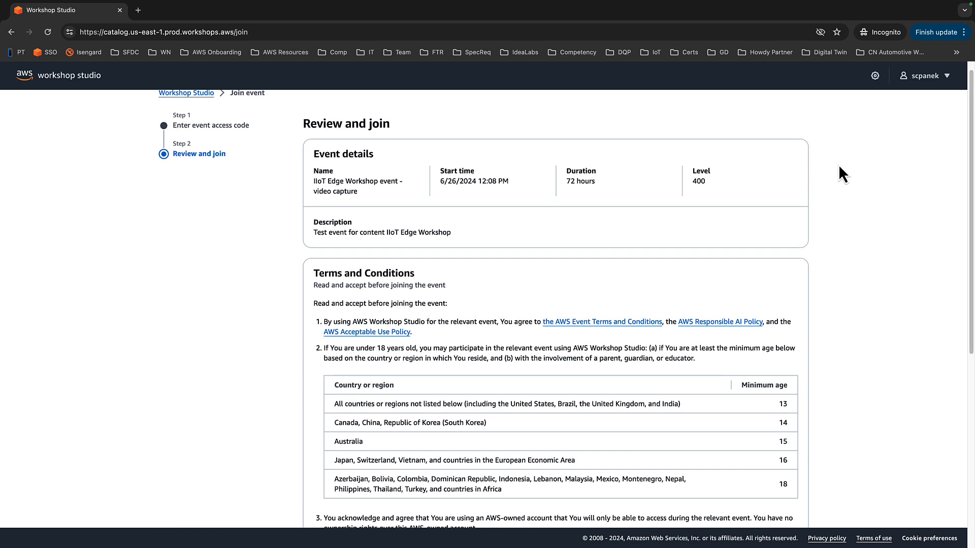
scroll(836, 168, down, 8)
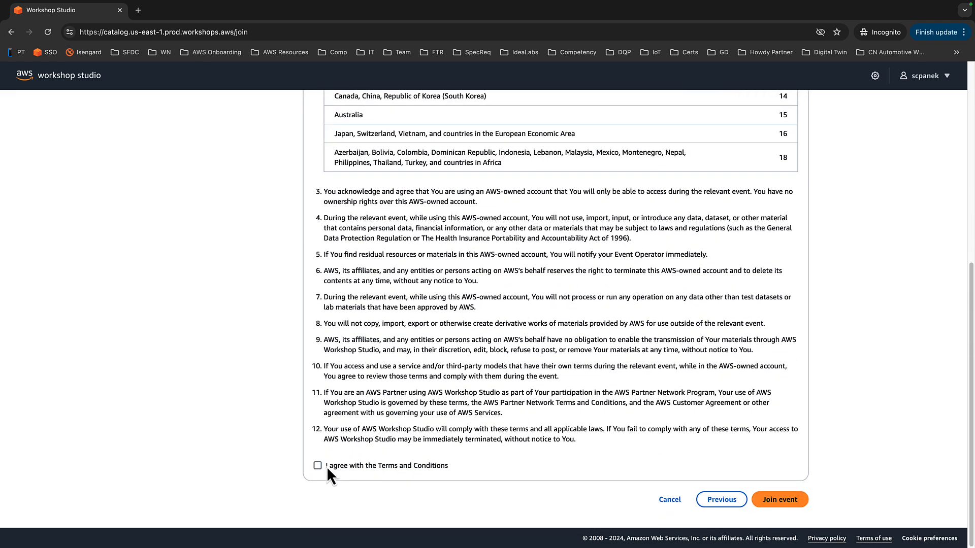
click(793, 503)
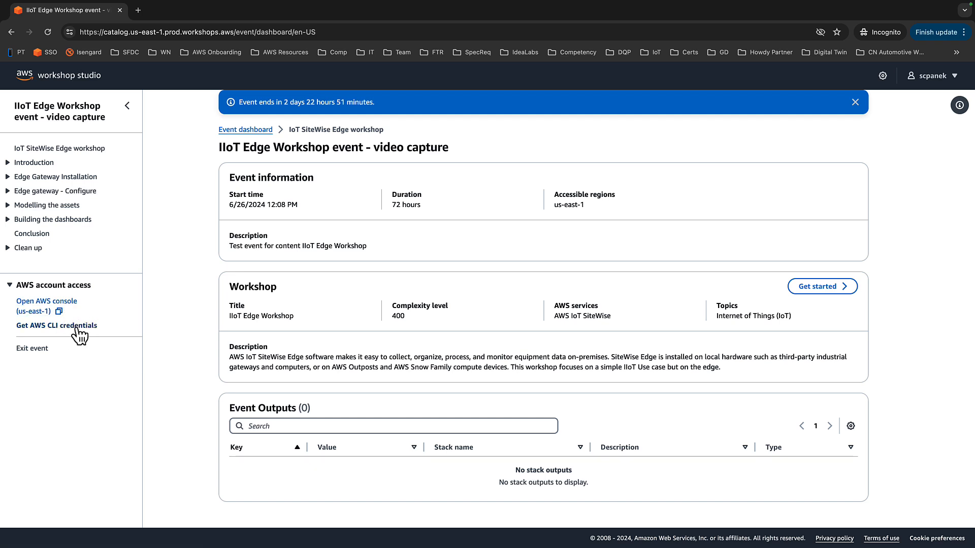
Step: Open the event's AWS console in us-east-1 and dismiss the introductory tips
click(59, 304)
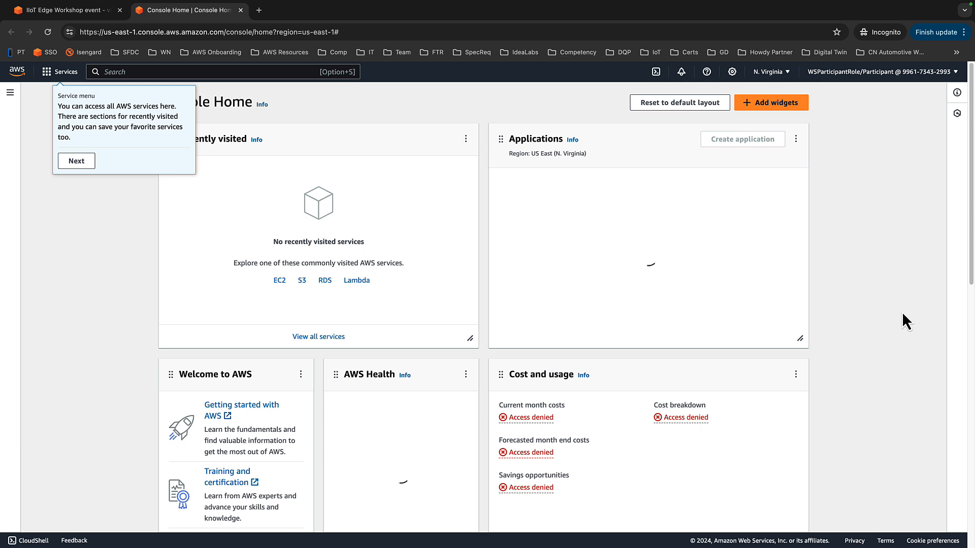
click(79, 164)
click(111, 154)
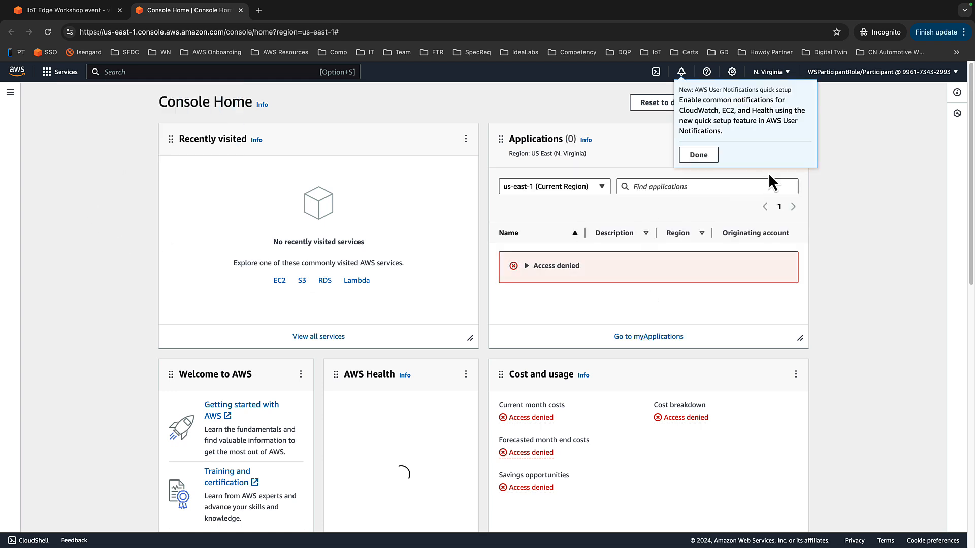
click(702, 155)
click(751, 187)
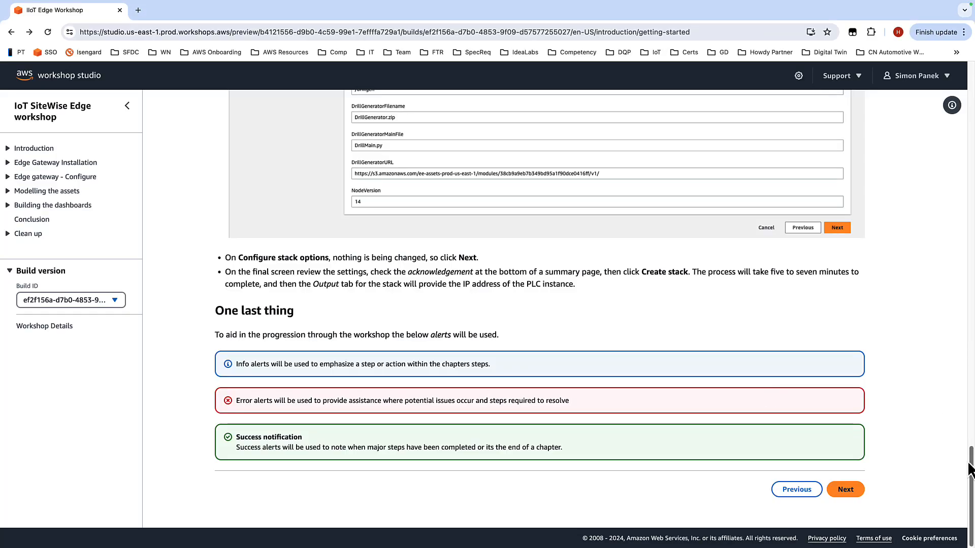
Step: Advance the workshop guide to its next page and open CloudFormation via the console search
click(845, 489)
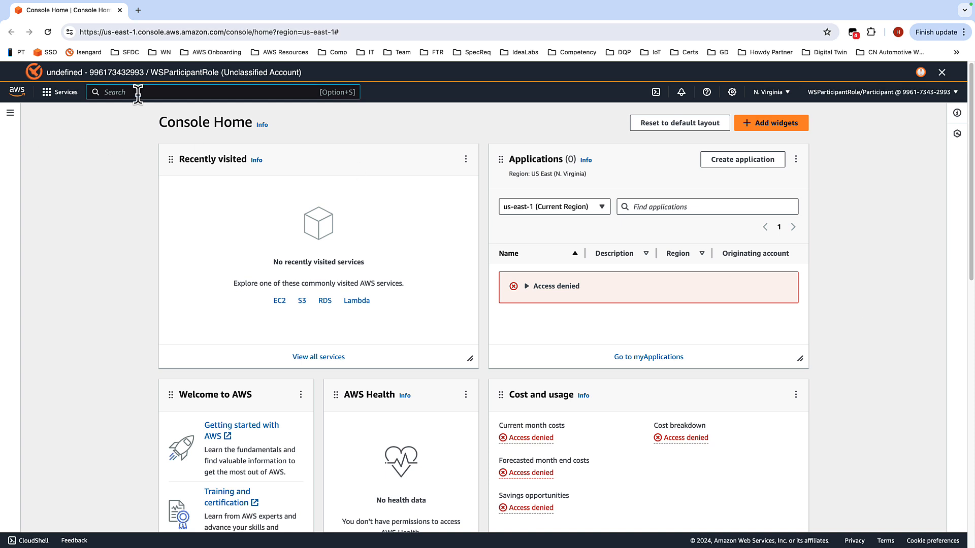
text(cloudf)
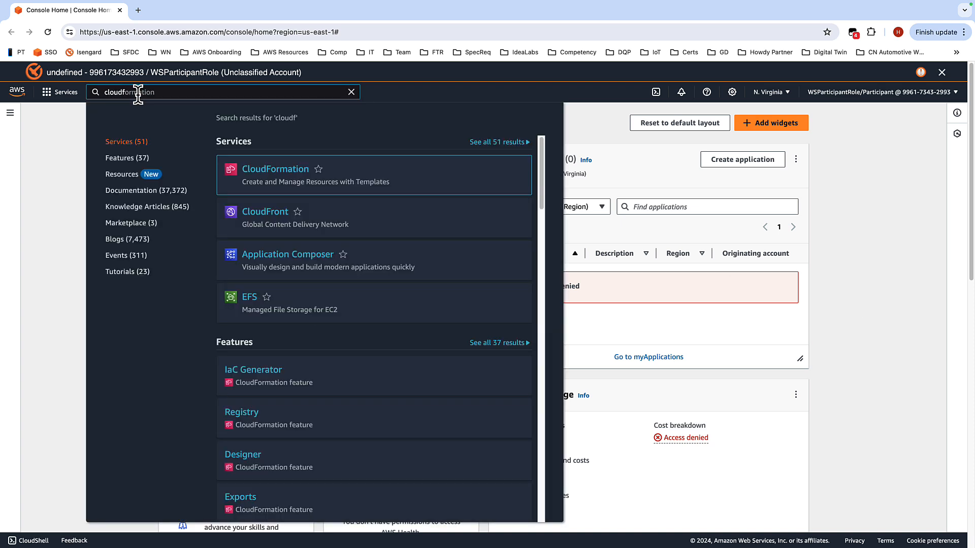
key(Return)
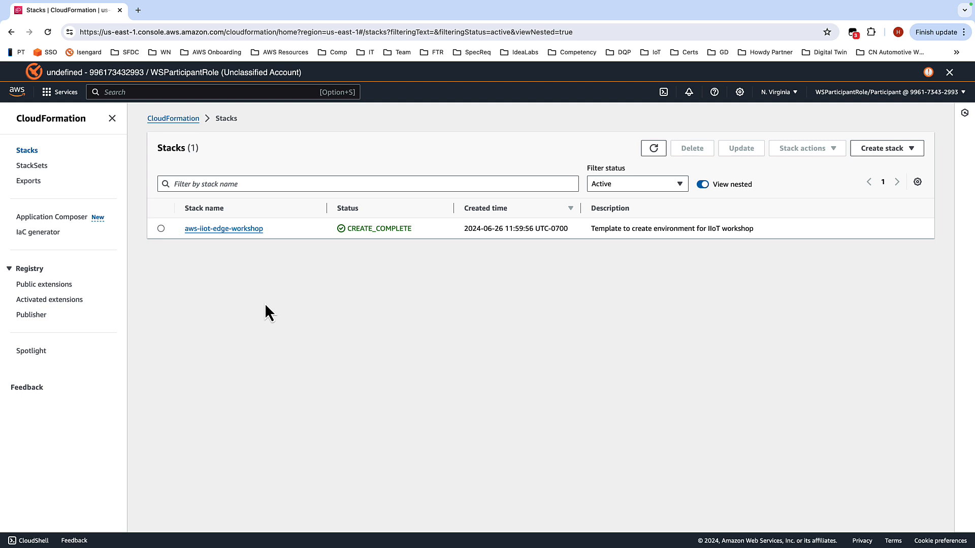
Step: Open the aws-iiot-edge-workshop stack's outputs and select the PlcPrivateIp row
click(231, 230)
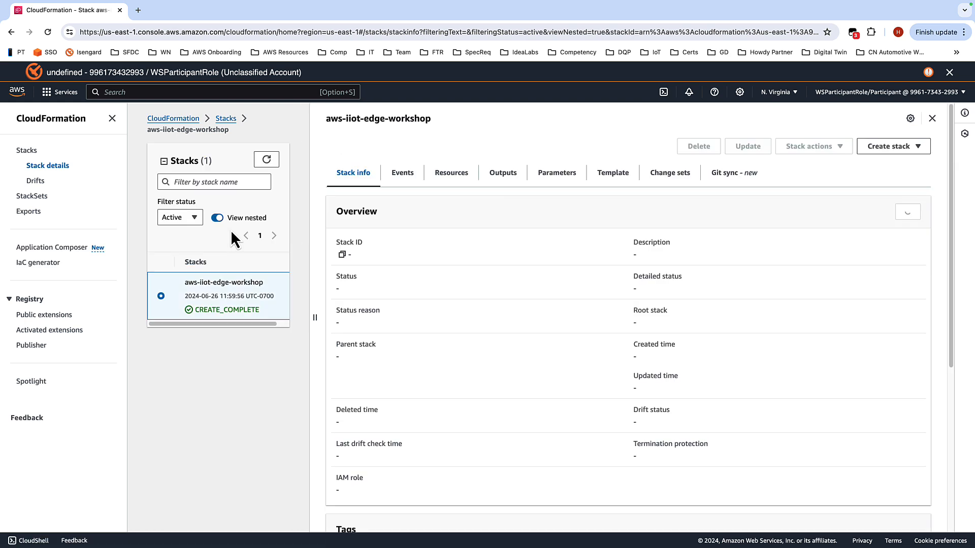
click(504, 175)
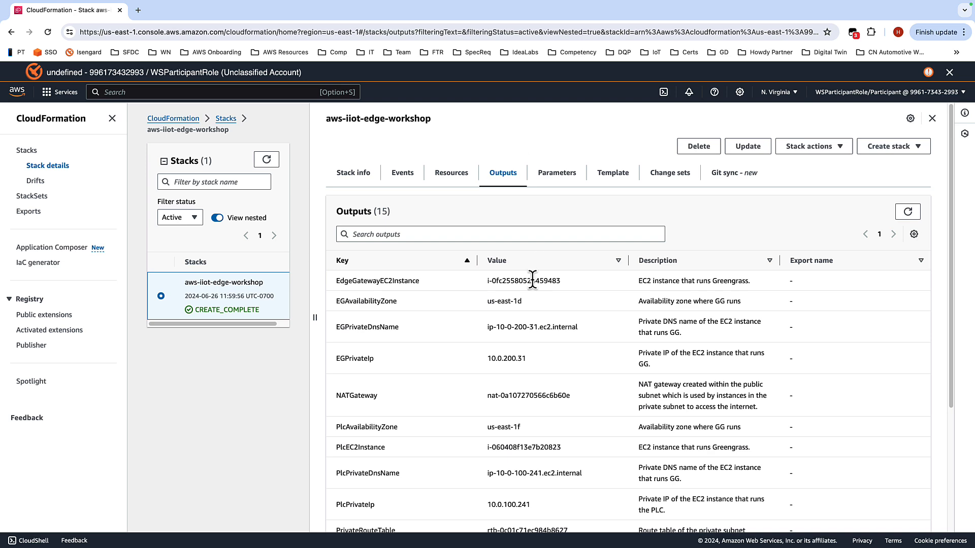
scroll(463, 323, down, 2)
scroll(464, 318, down, 1)
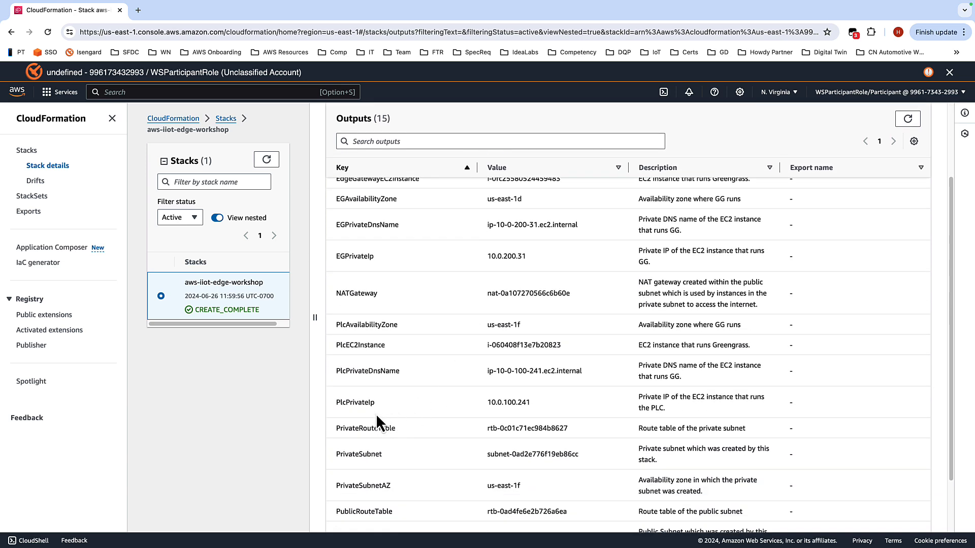
drag(555, 406, 329, 404)
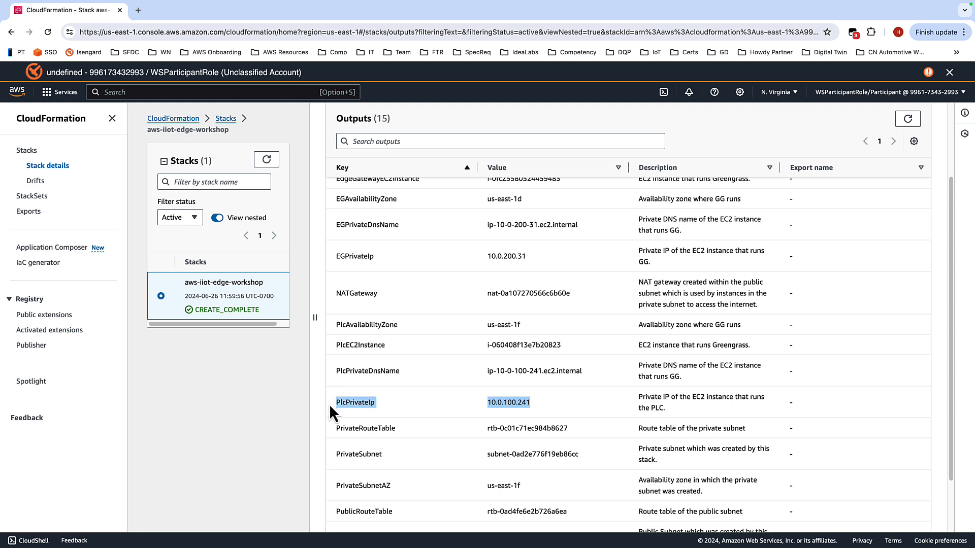
Step: Copy the PlcPrivateIp value 10.0.100.241 and paste it into the iiot-edge-workshop-demo-notes file in TextEdit
click(600, 407)
drag(532, 403, 488, 404)
key(ctrl+Right)
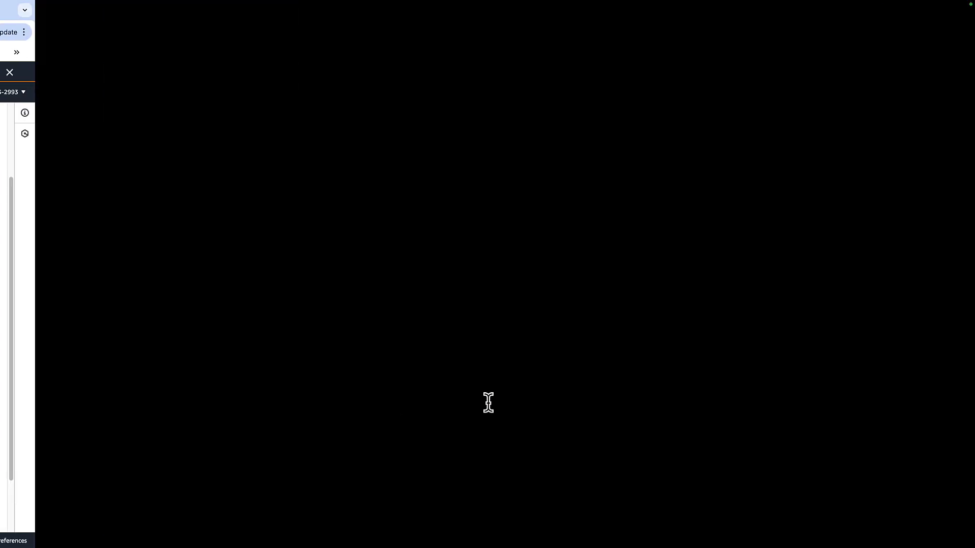
key(ctrl+Left)
key(ctrl+Left)
click(342, 112)
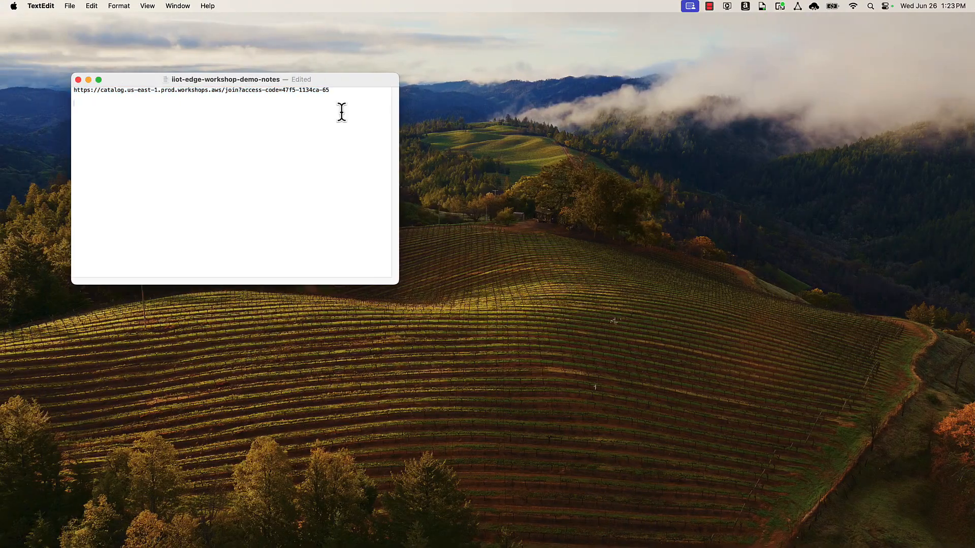
text(10.0.100.241)
Step: Return to the workshop guide and advance it to the Sessions Manager page
key(ctrl+Right)
key(ctrl+Right)
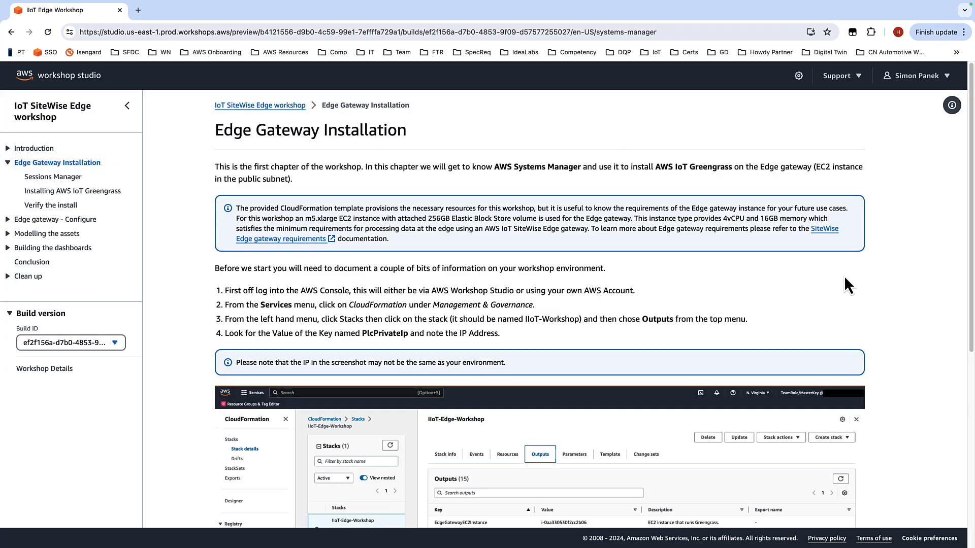
scroll(845, 206, down, 5)
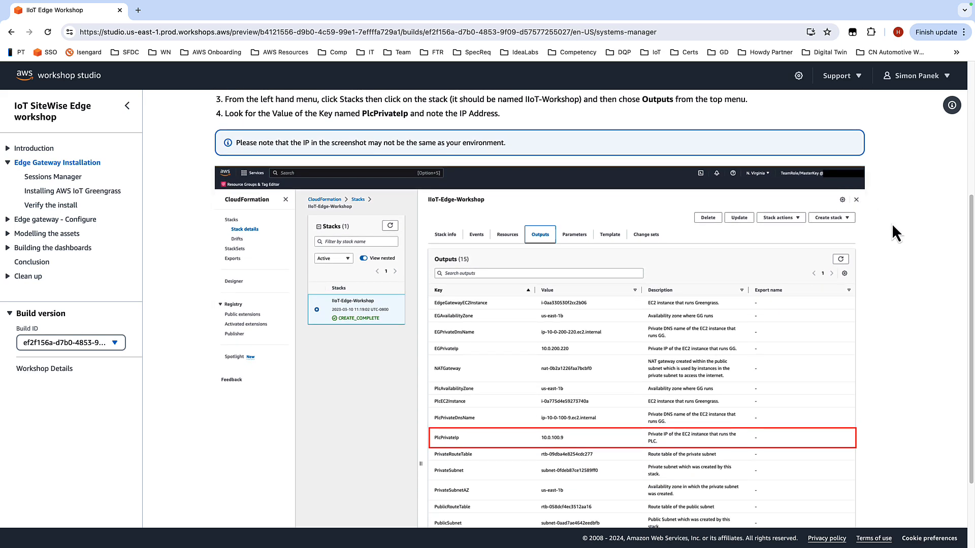
scroll(891, 233, down, 3)
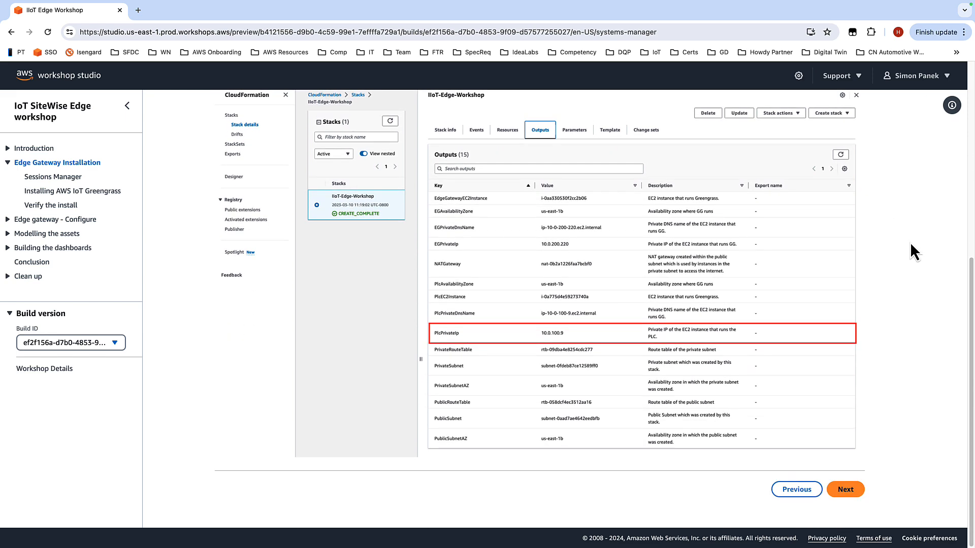
click(844, 489)
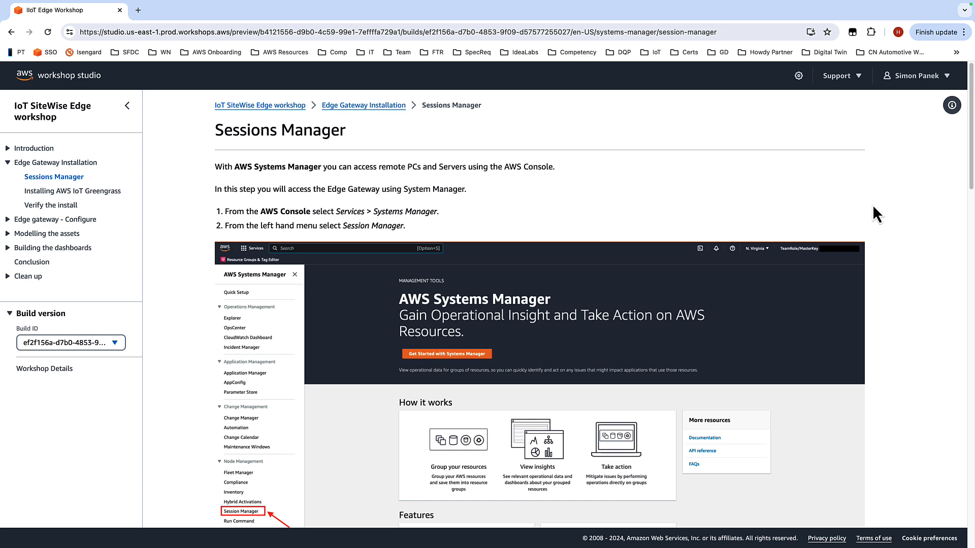
Step: Read through the Sessions Manager instructions in the workshop guide
scroll(573, 192, down, 1)
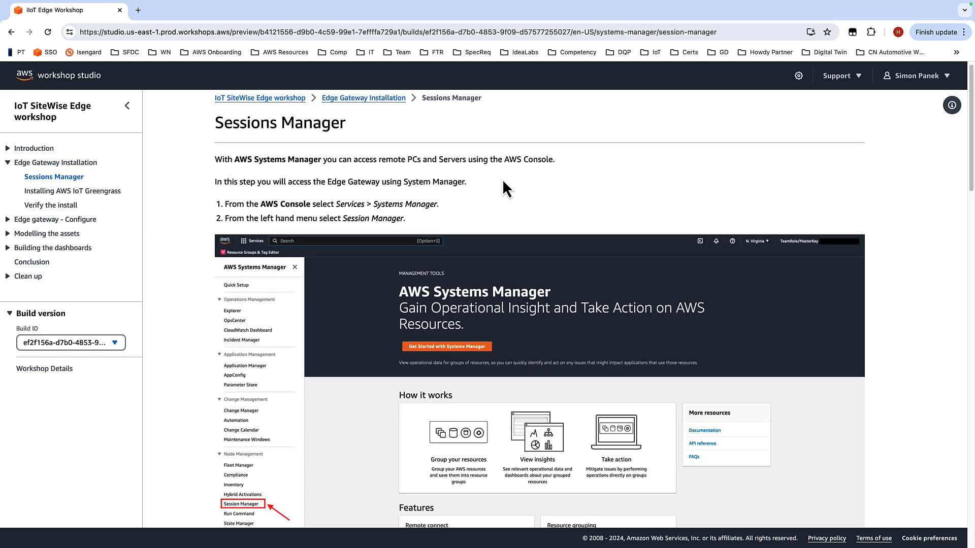
scroll(522, 181, down, 2)
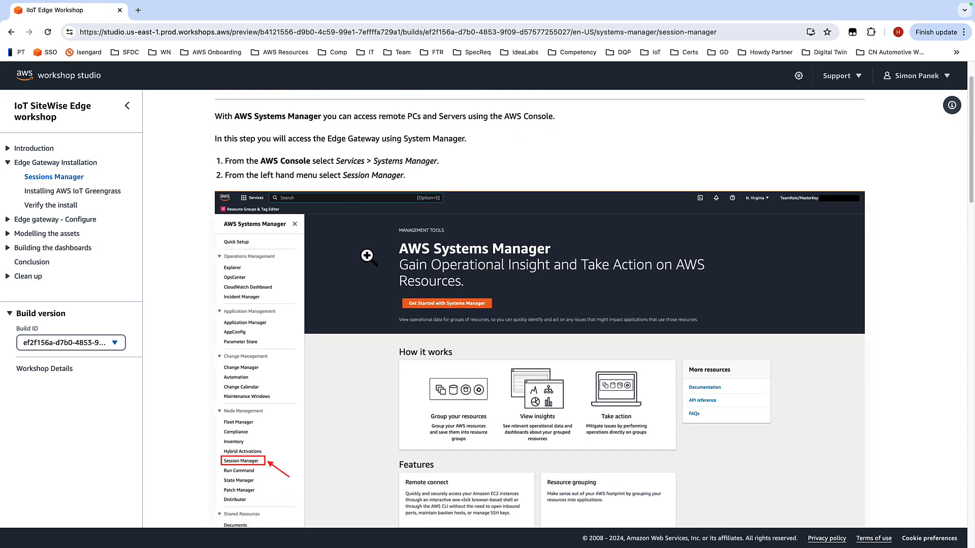
scroll(376, 239, down, 6)
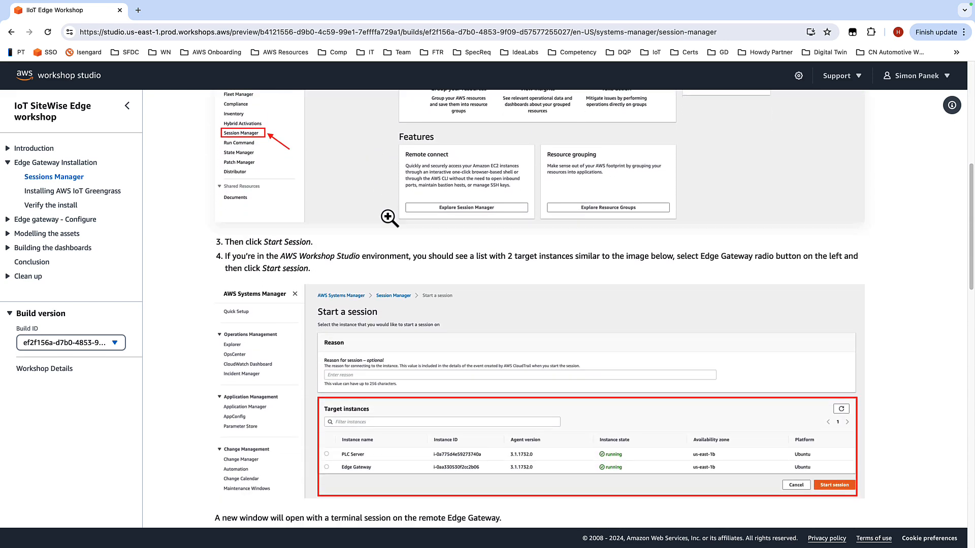
scroll(389, 219, down, 2)
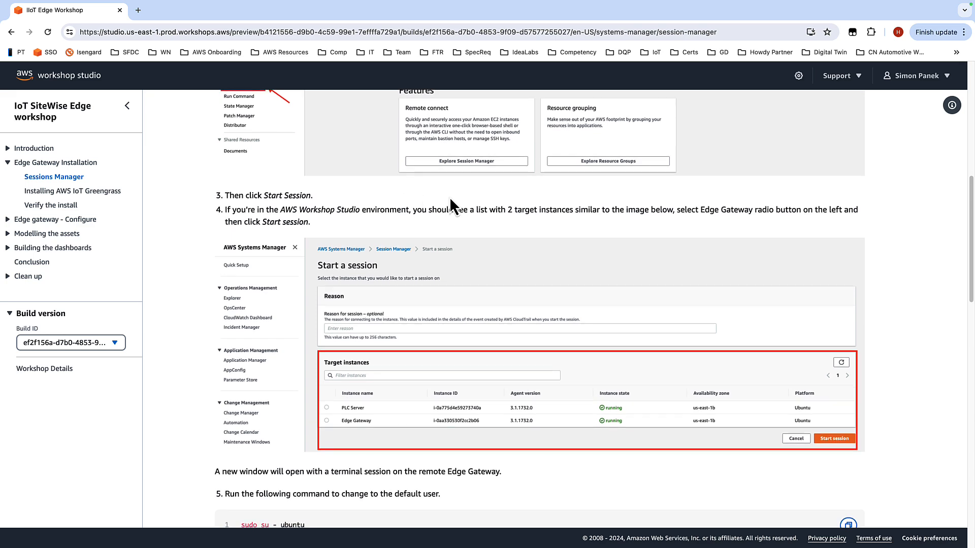
scroll(453, 207, down, 3)
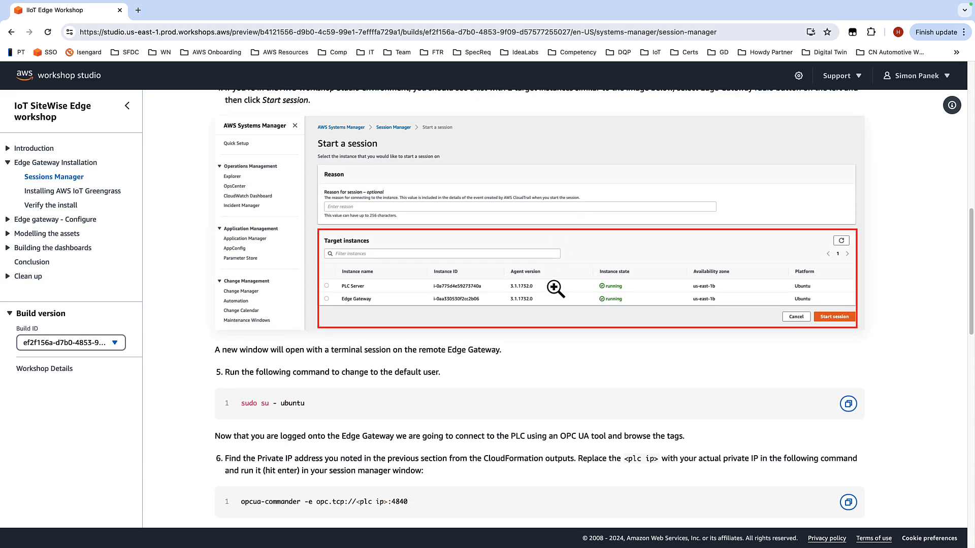
scroll(556, 288, down, 4)
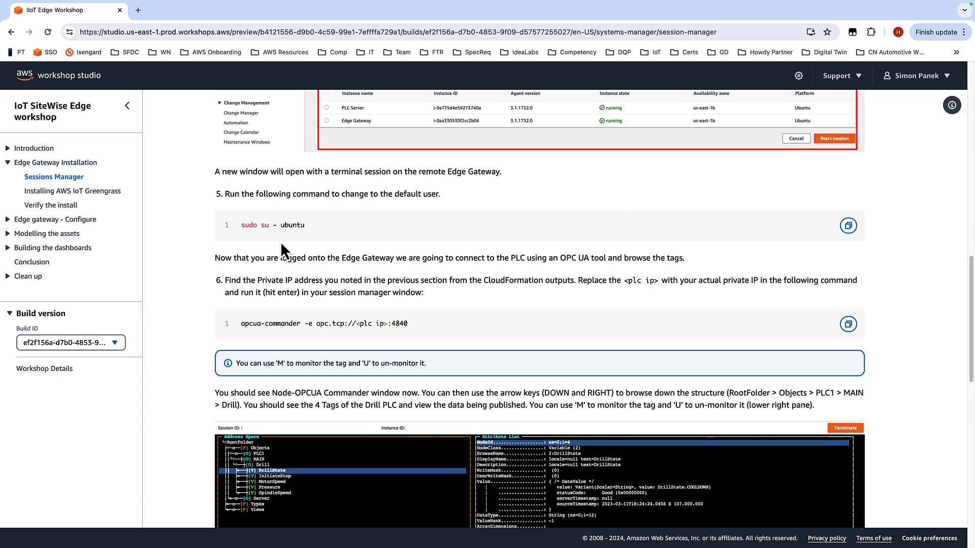
scroll(418, 221, down, 1)
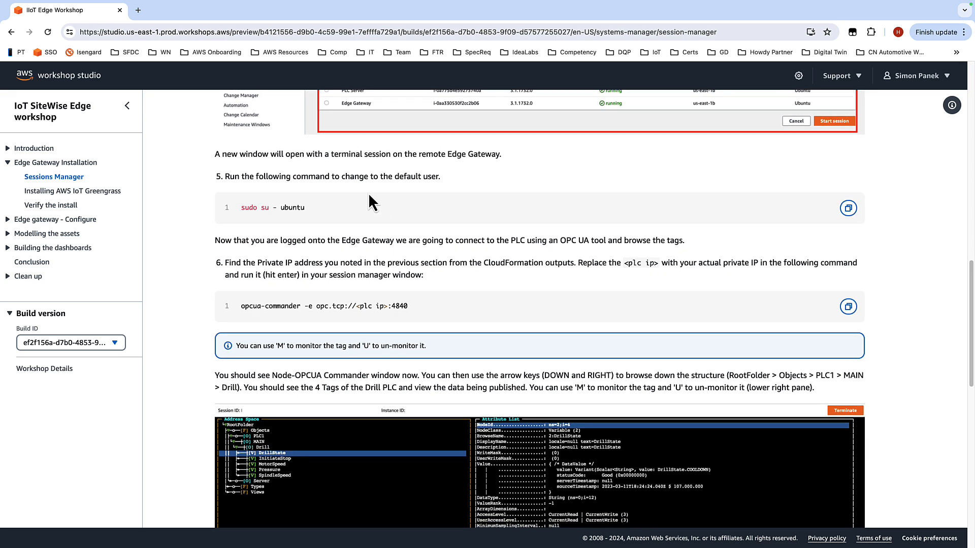
scroll(413, 193, down, 3)
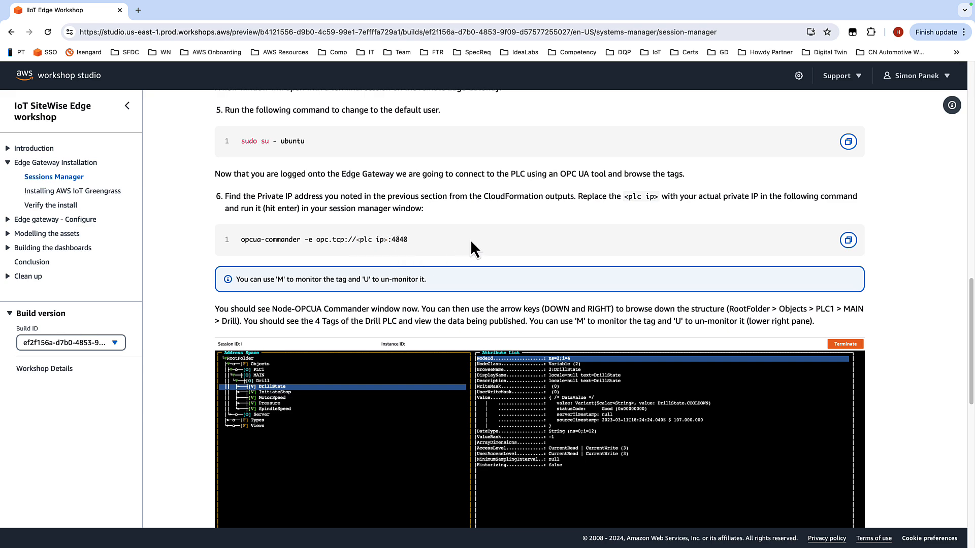
scroll(470, 242, down, 4)
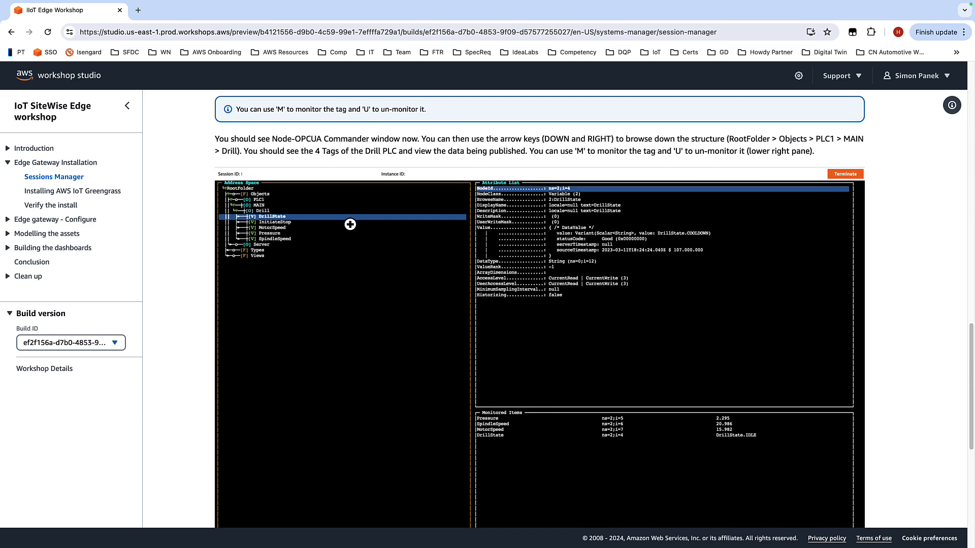
scroll(331, 241, down, 1)
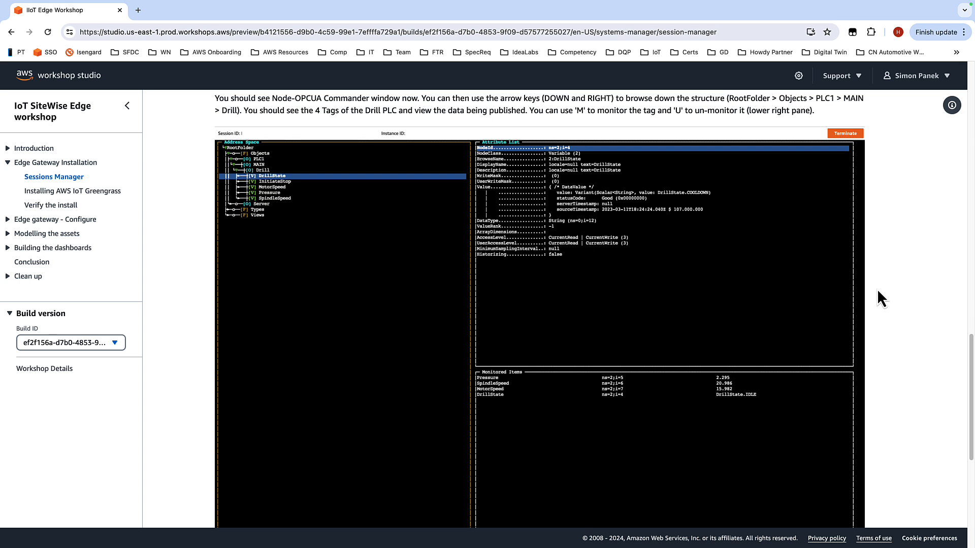
scroll(879, 291, down, 1)
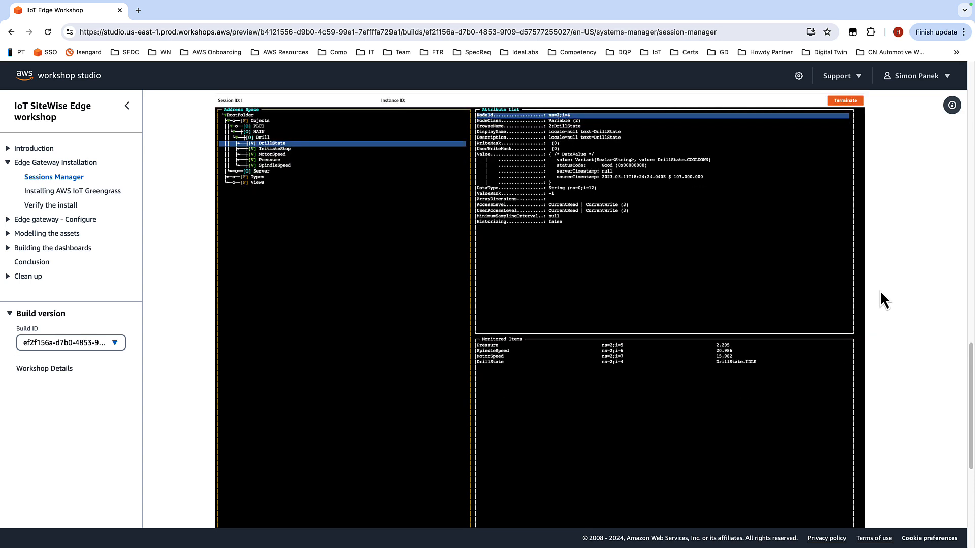
scroll(882, 299, down, 1)
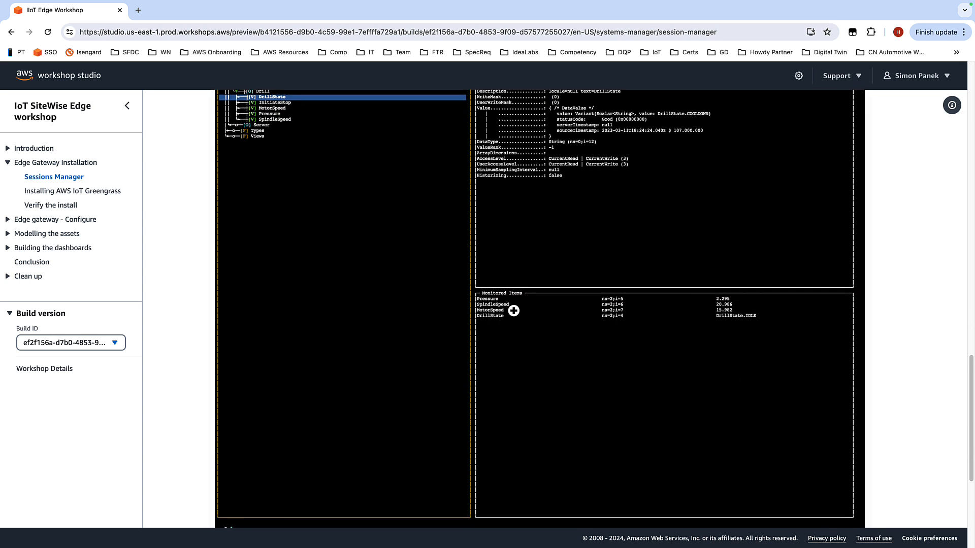
scroll(894, 311, down, 2)
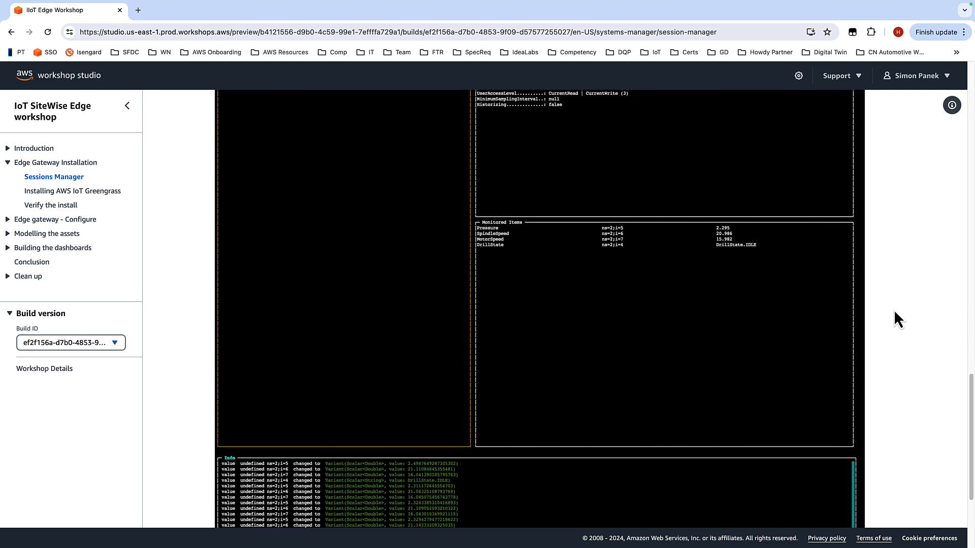
scroll(898, 309, down, 3)
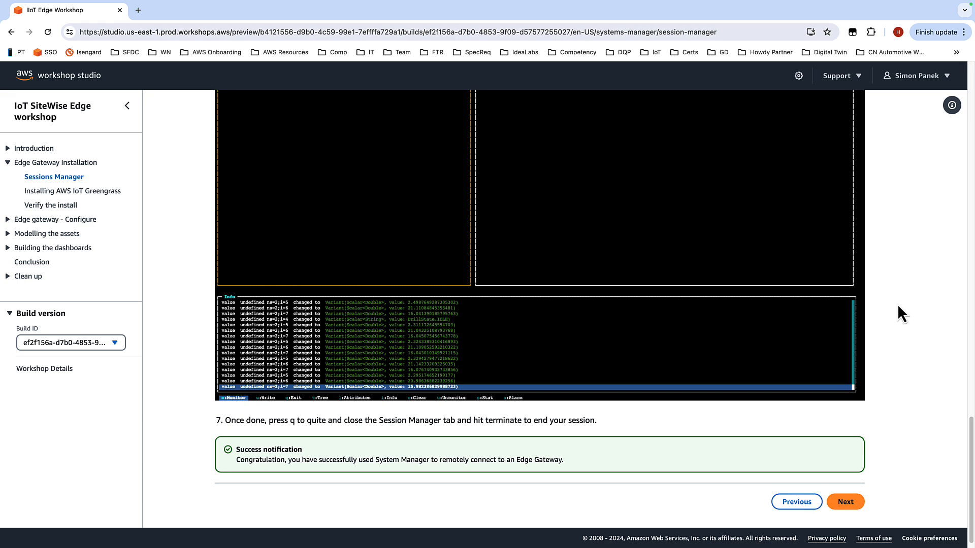
Step: Back in the console, open Systems Manager via the search for sysm and go to Session Manager
key(ctrl+Left)
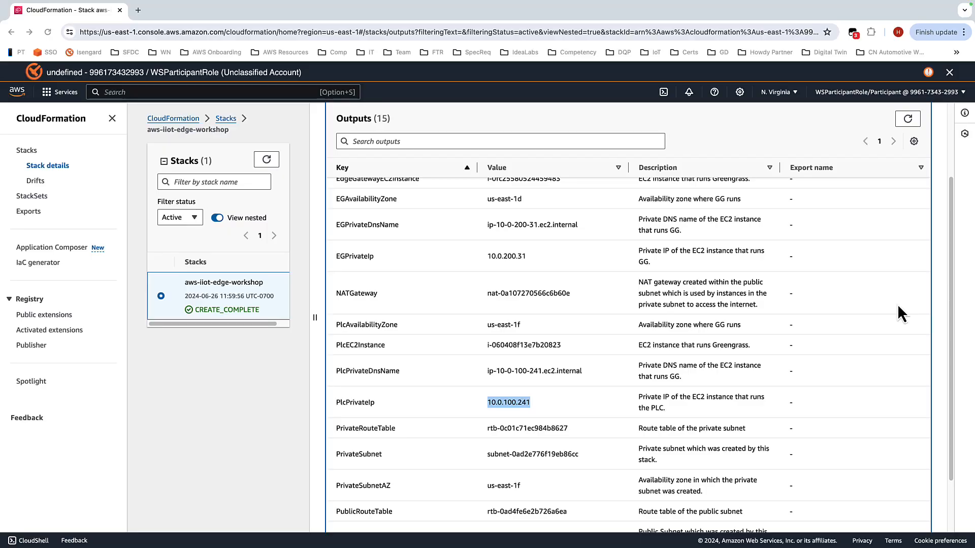
click(139, 90)
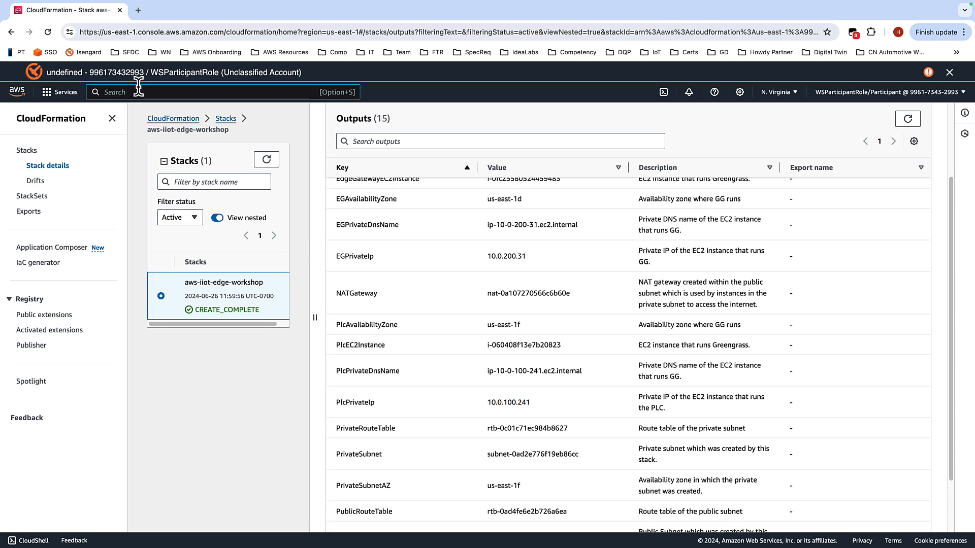
text(sysm)
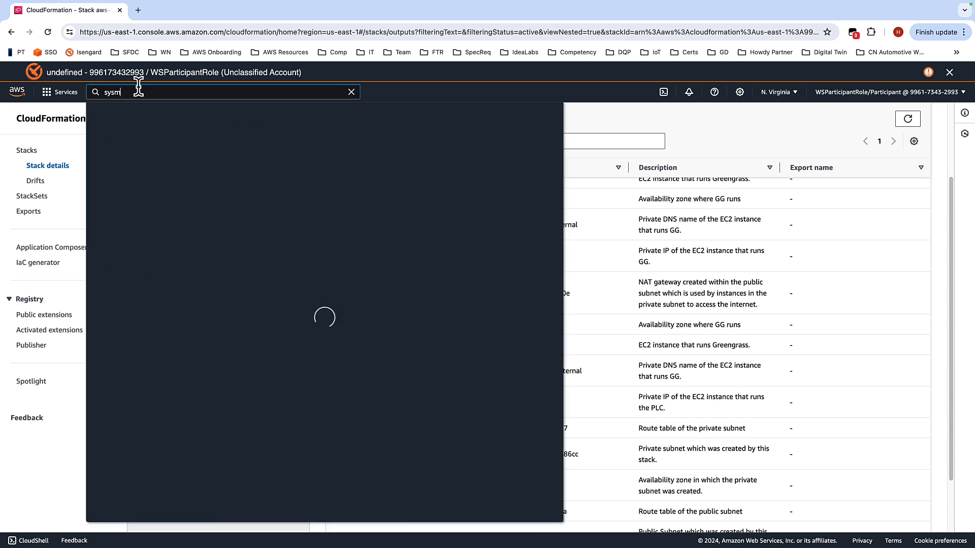
mouse_move(301, 176)
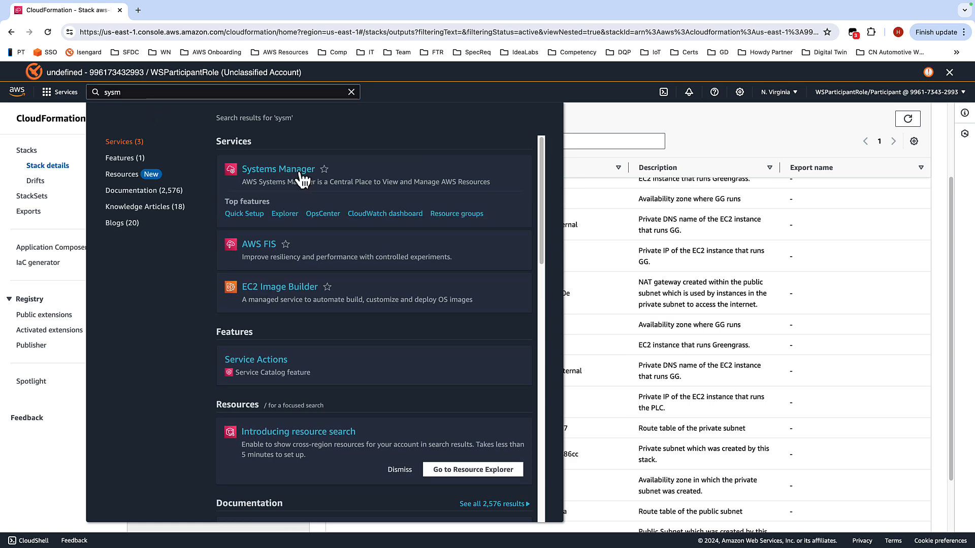
click(301, 175)
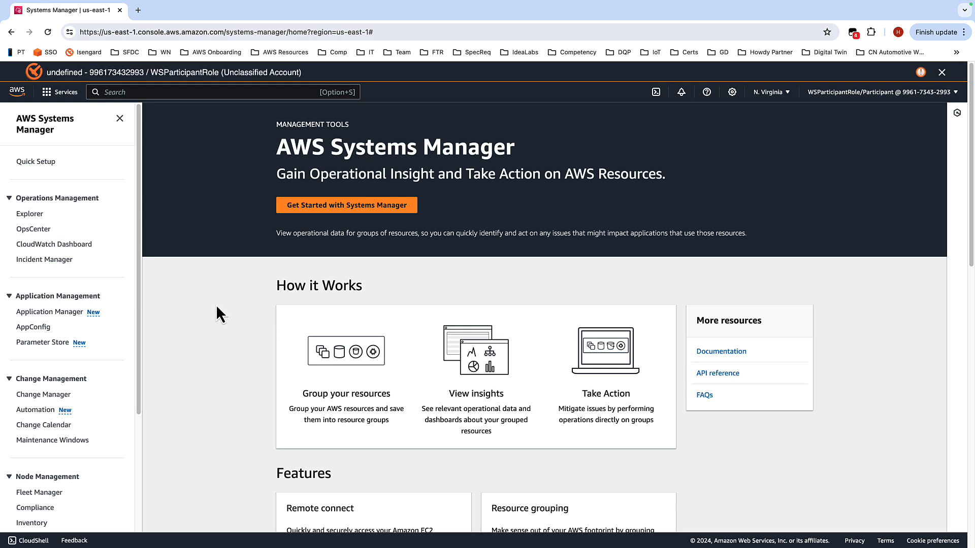
scroll(122, 223, down, 5)
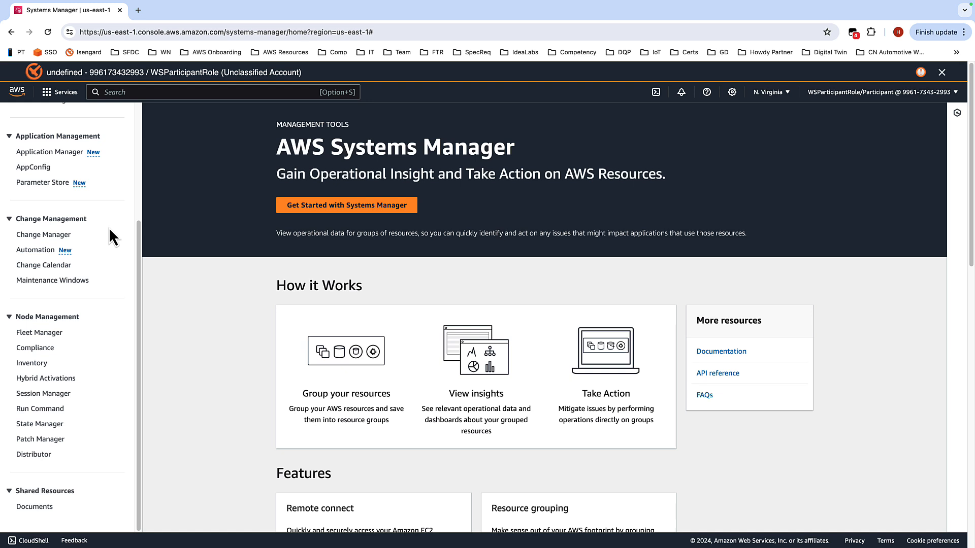
click(59, 397)
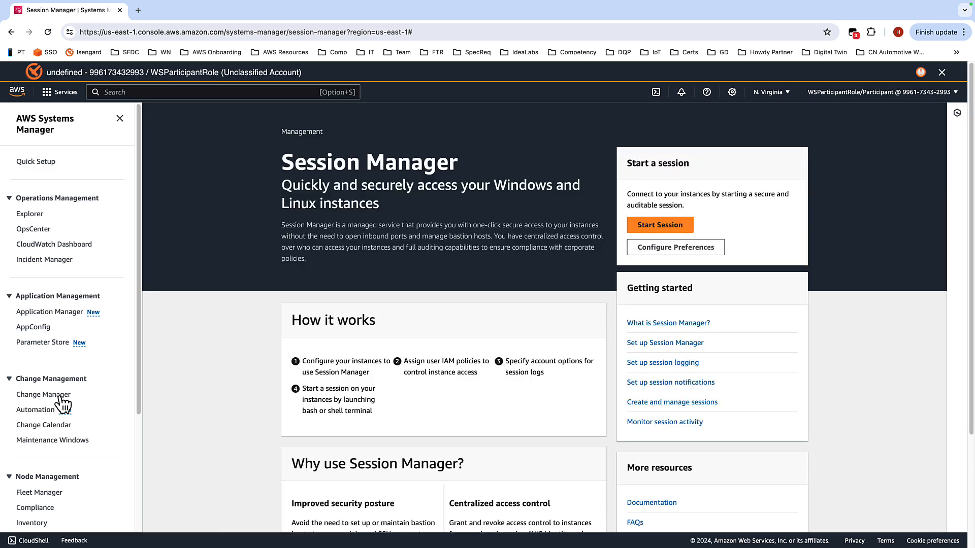
Step: Start a new Session Manager session targeting the Edge Gateway instance
click(660, 225)
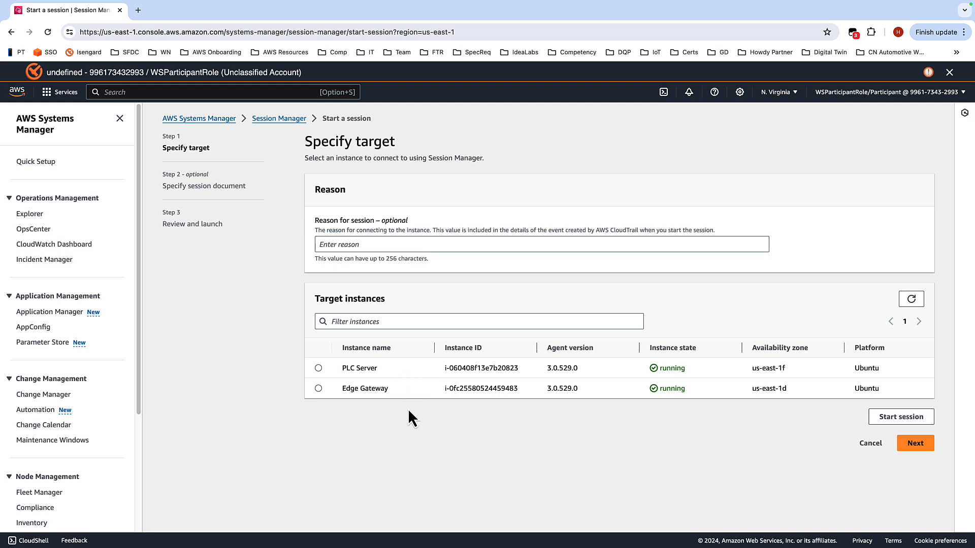
click(318, 389)
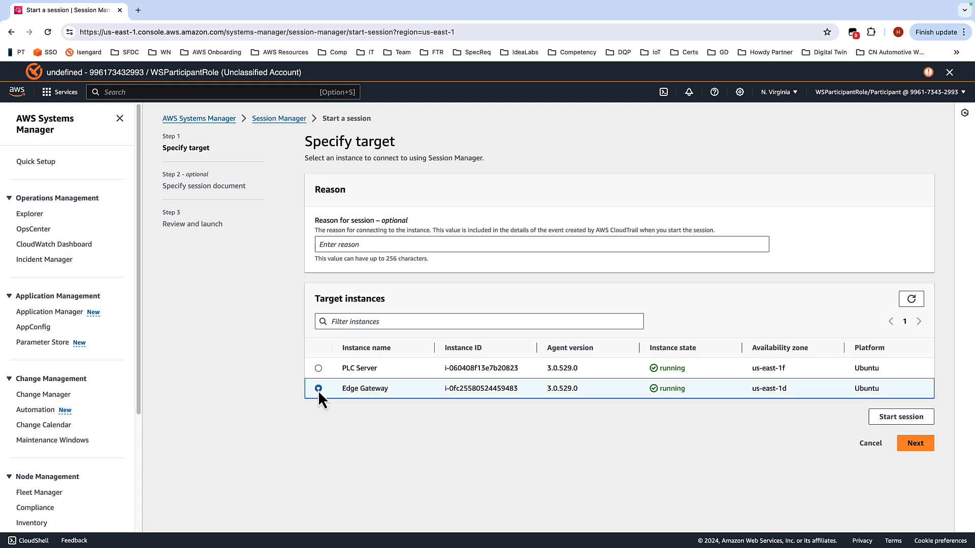
click(890, 417)
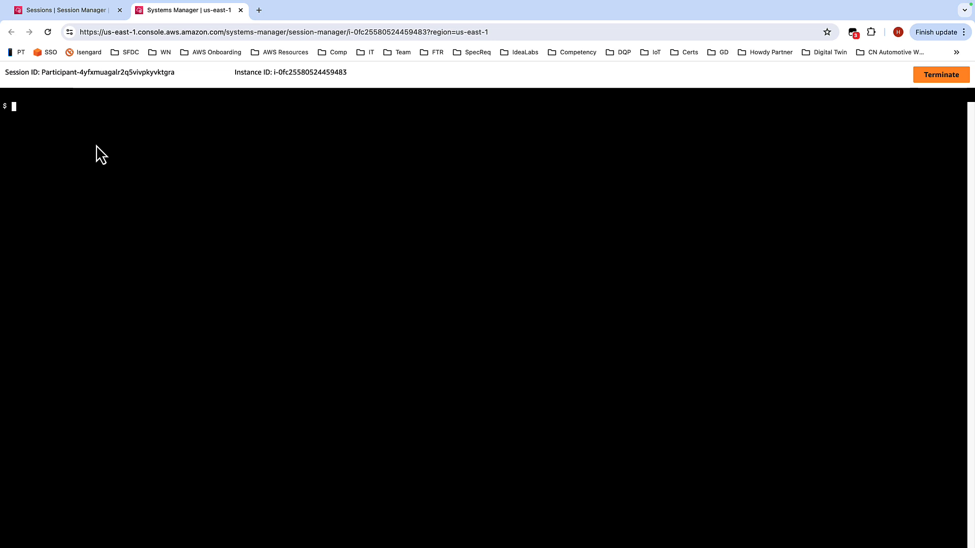
Step: Copy the sudo su - ubuntu command from the workshop guide and run it in the Edge Gateway terminal
key(ctrl+Left)
key(ctrl+Right)
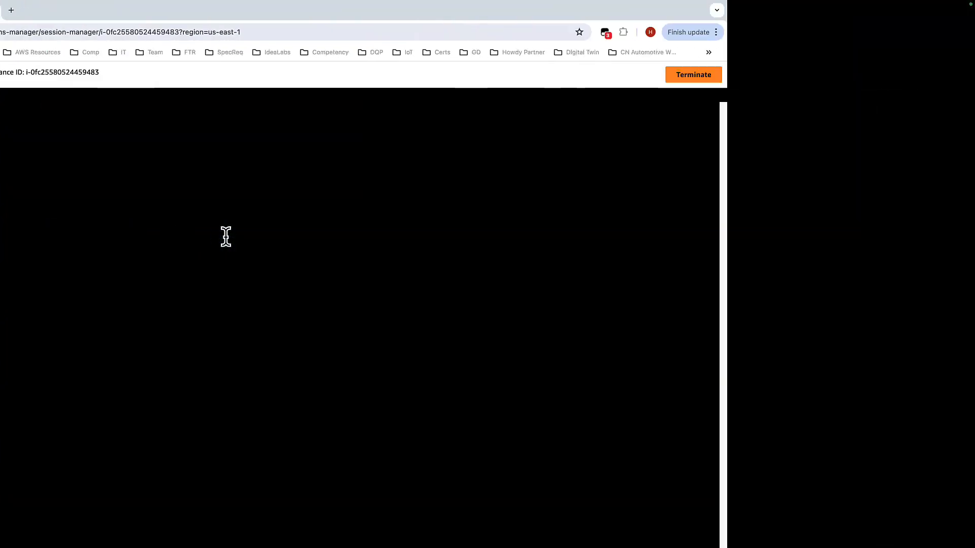
scroll(314, 291, up, 8)
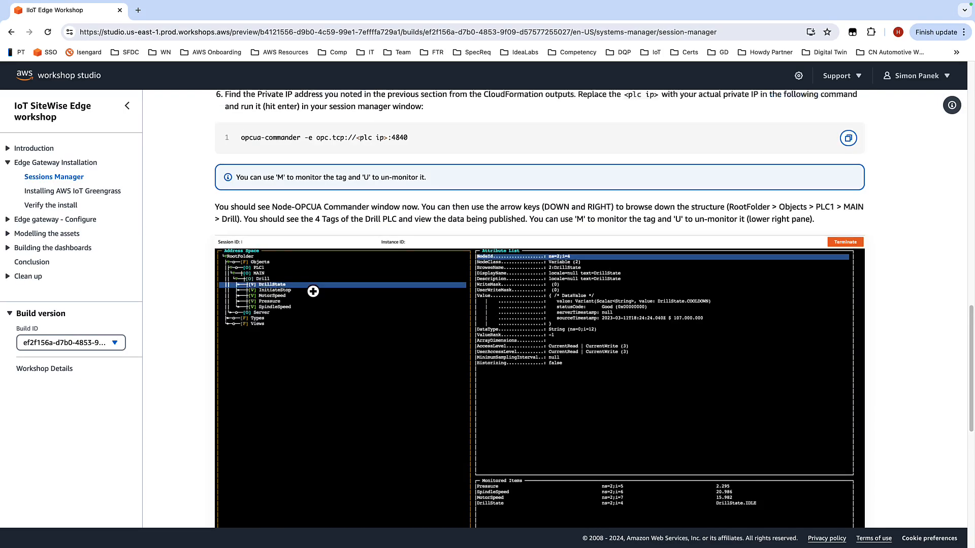
scroll(313, 291, up, 5)
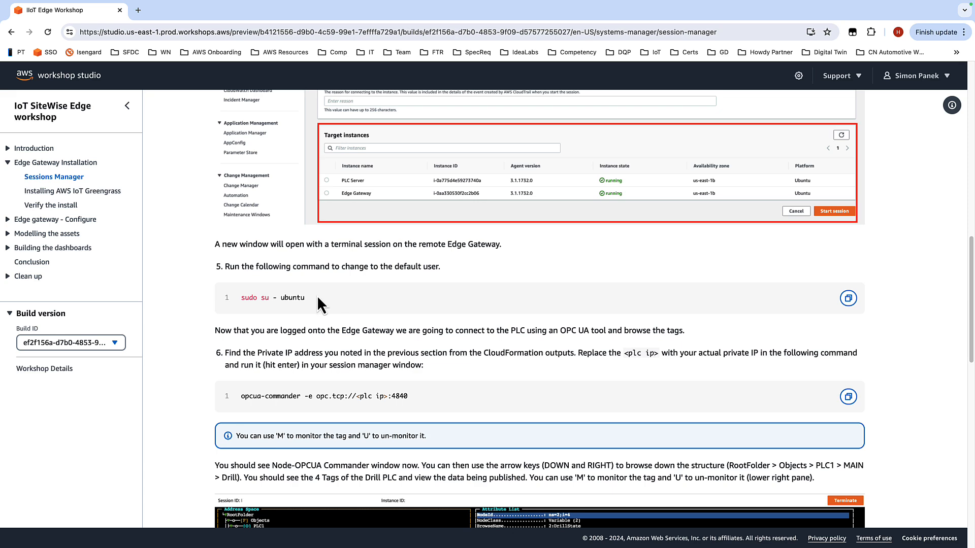
drag(310, 298, 240, 298)
key(super+c)
click(330, 300)
drag(305, 301, 241, 300)
key(ctrl+Left)
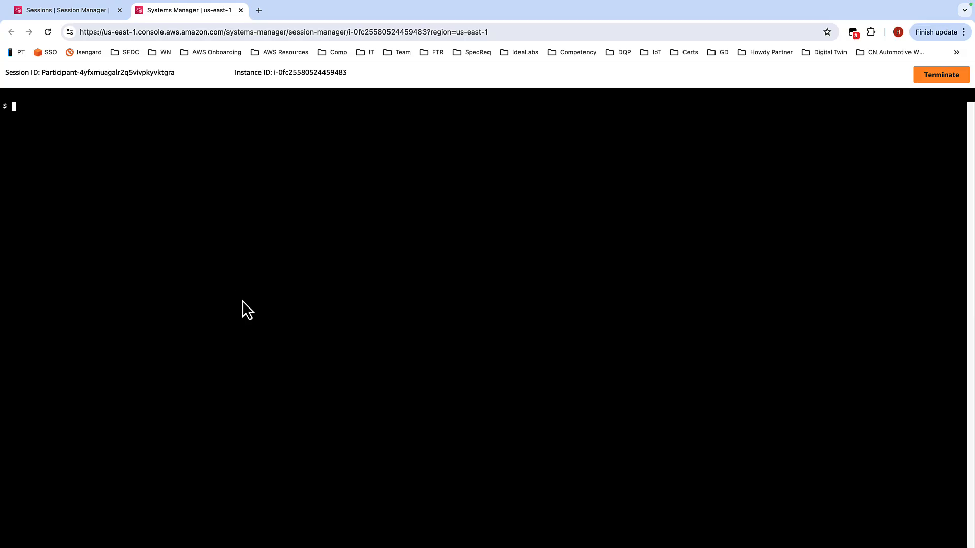
key(super+v)
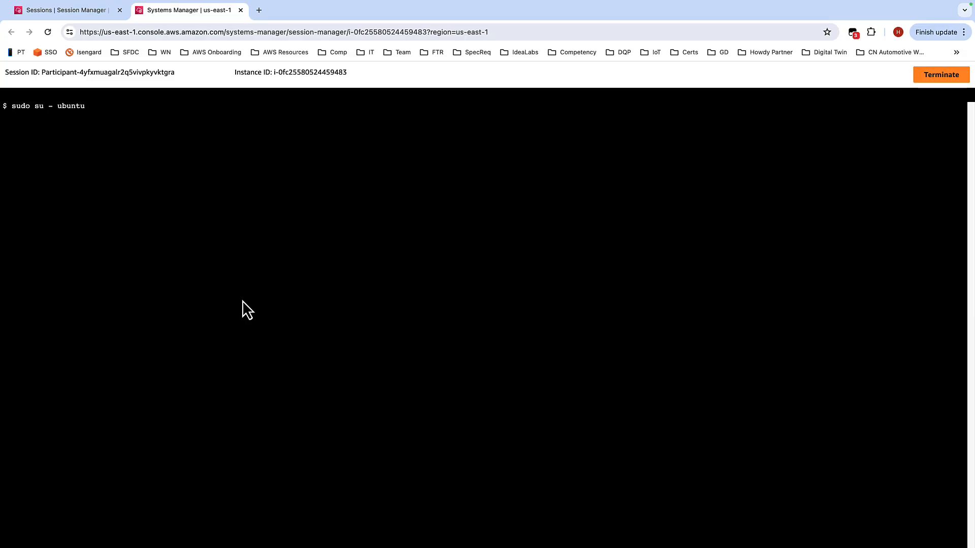
key(Return)
Step: Copy the opcua-commander -e opc.tcp://<plc ip>:4840 command from the guide and paste it into the terminal
key(ctrl+Left)
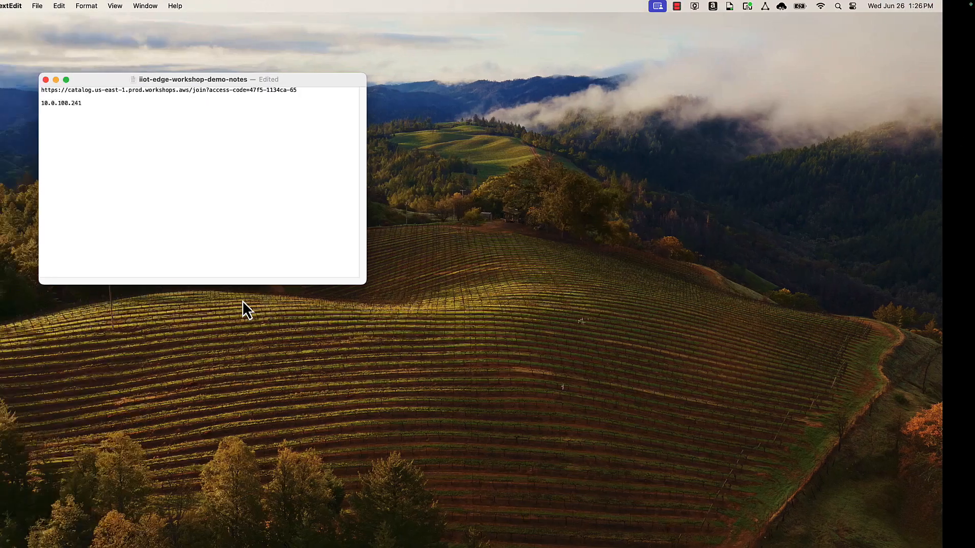
key(ctrl+Right)
key(ctrl+Right)
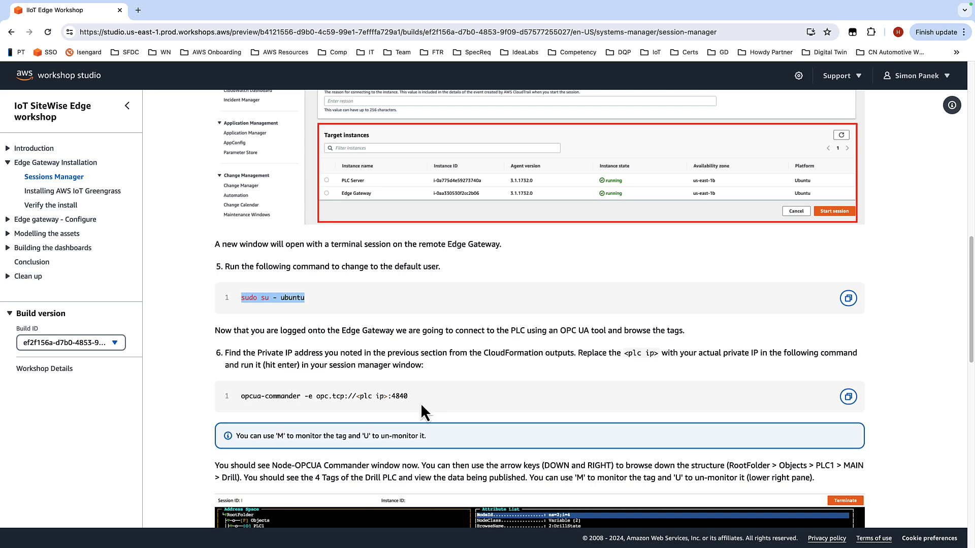
drag(415, 398, 238, 397)
key(super+c)
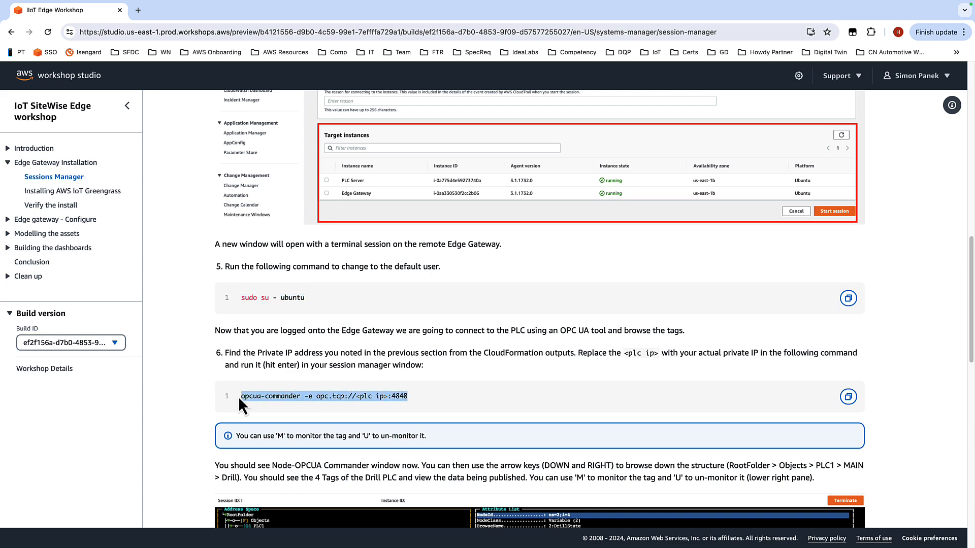
key(ctrl+Left)
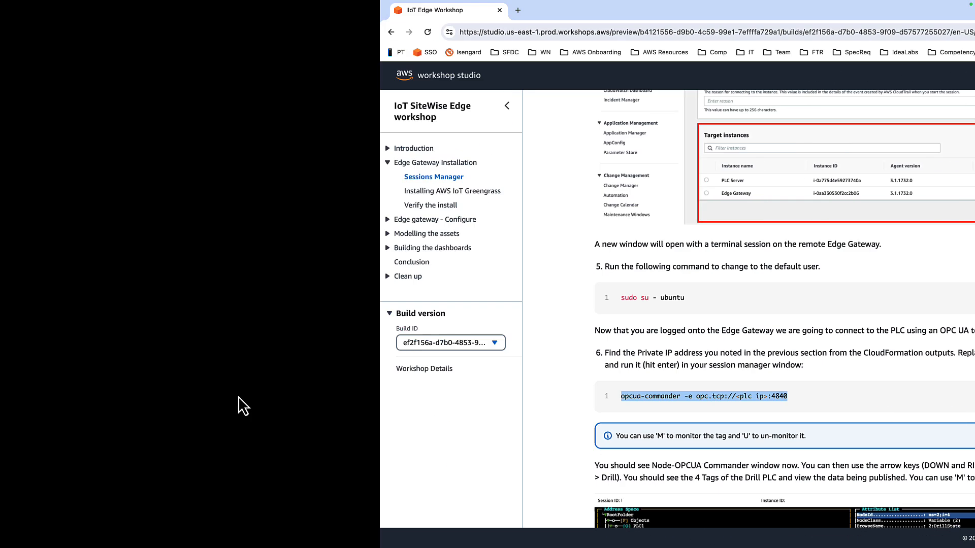
key(super+v)
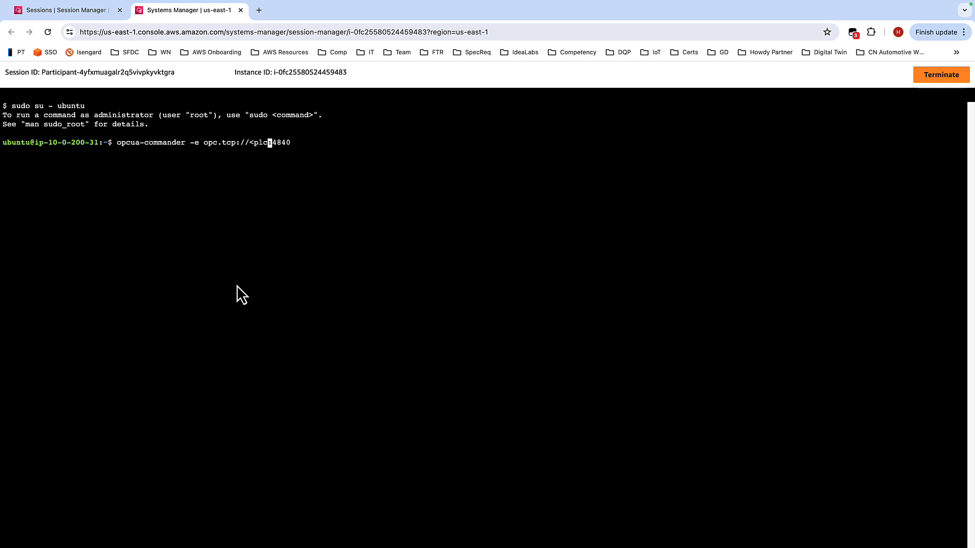
Step: Replace the <plc ip> placeholder with the PLC private IP 10.0.100.241 and run the opcua-commander command
key(ctrl+Right)
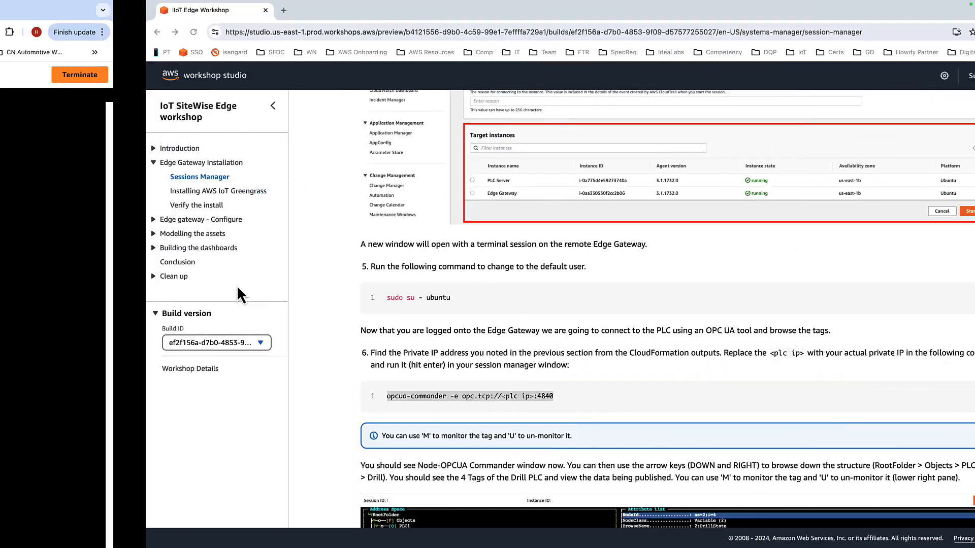
key(ctrl+Left)
key(ctrl+Left)
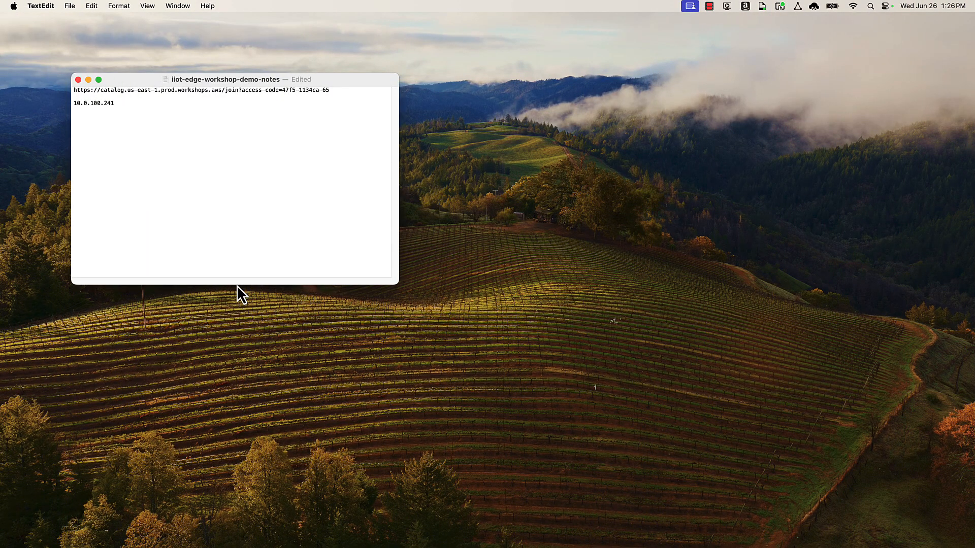
key(ctrl+Right)
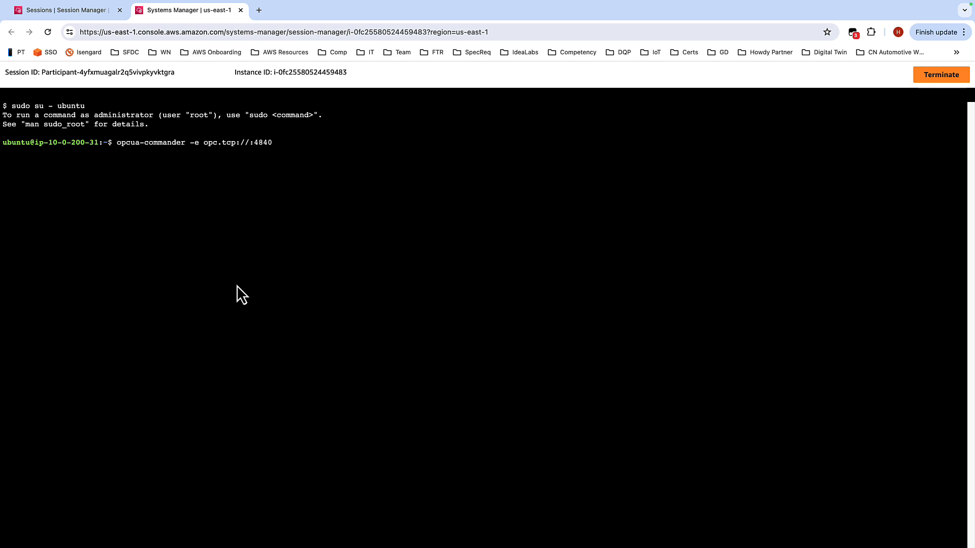
text(10.0.100.241)
key(Right)
key(Right)
key(Right)
key(Right)
key(Right)
key(Return)
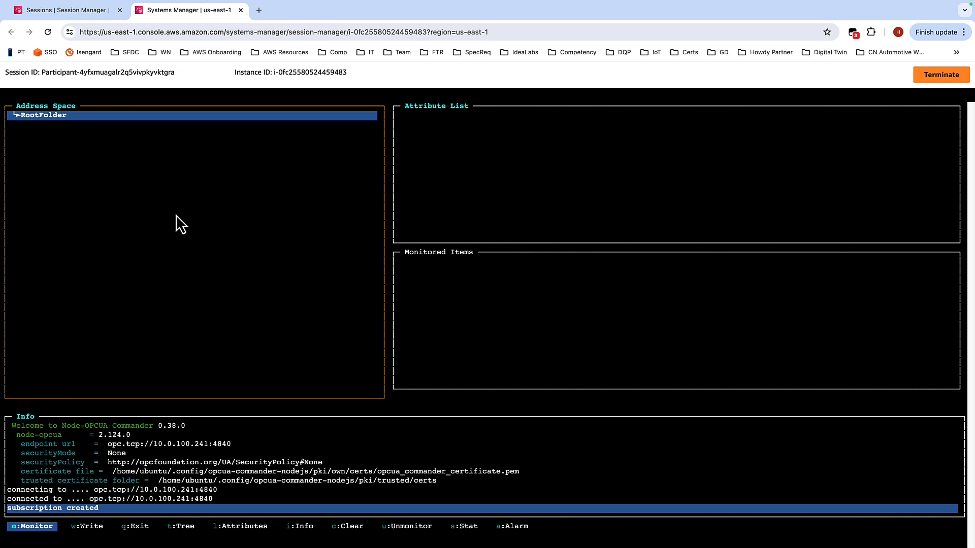
Step: Browse the OPC UA address space down through RootFolder, Objects, PLC1 and MAIN to expand the Drill node
key(Return)
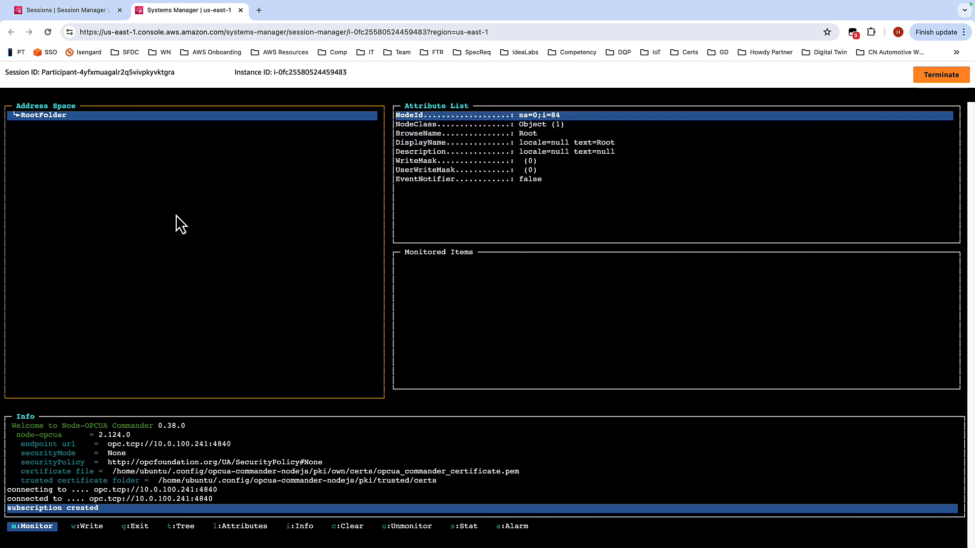
key(Right)
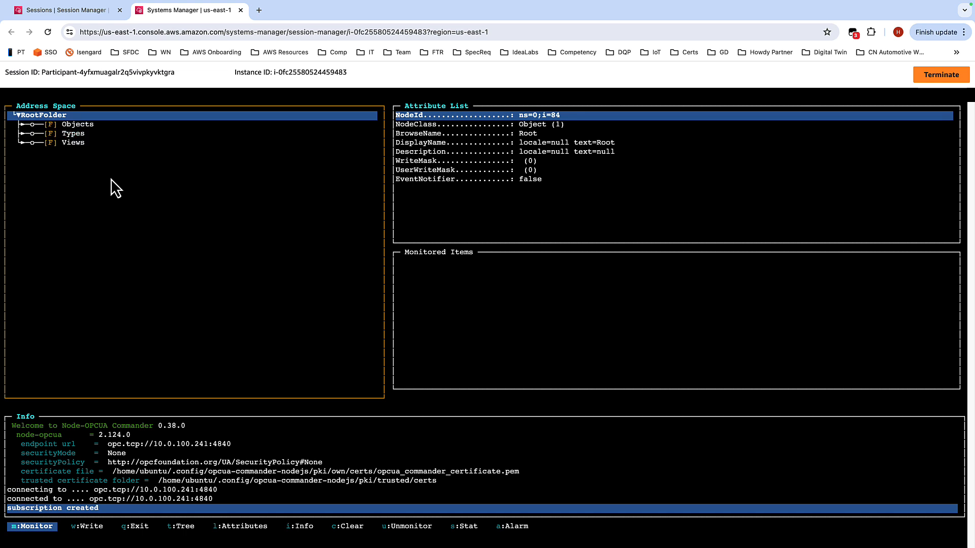
key(Down)
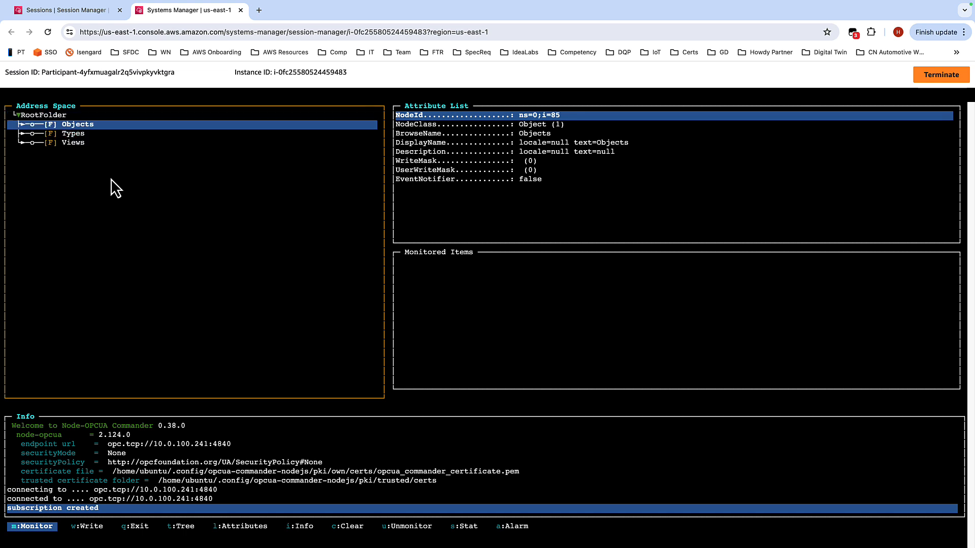
key(Right)
key(Down)
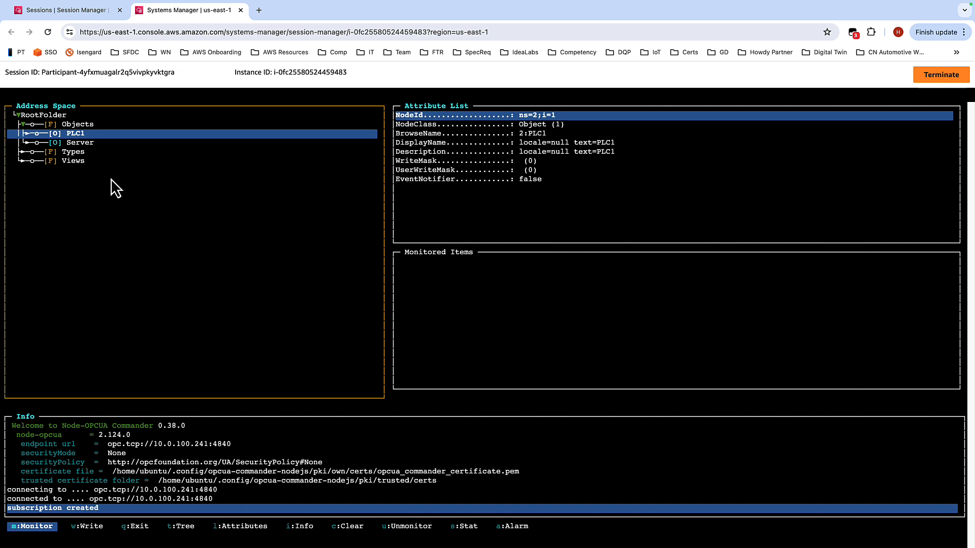
key(Right)
key(Down)
key(Right)
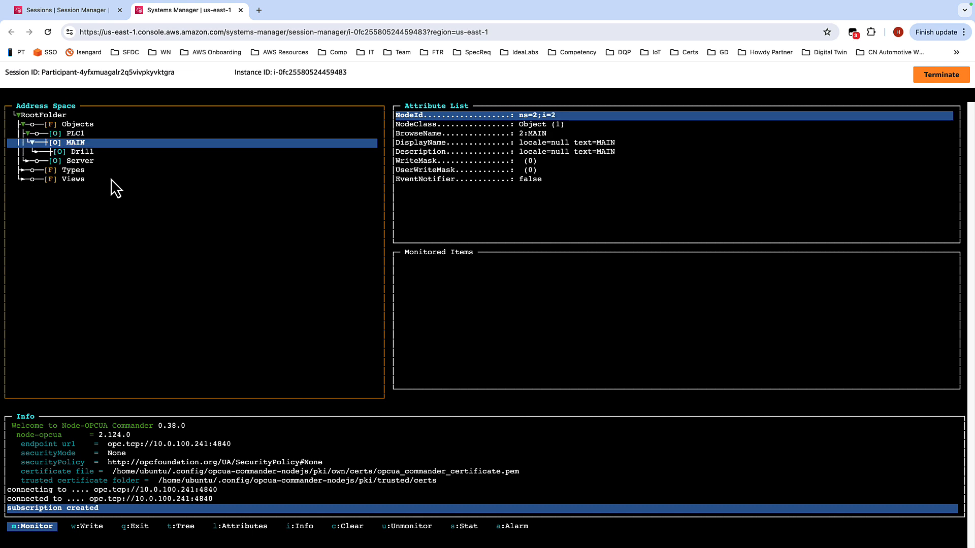
key(Down)
key(Right)
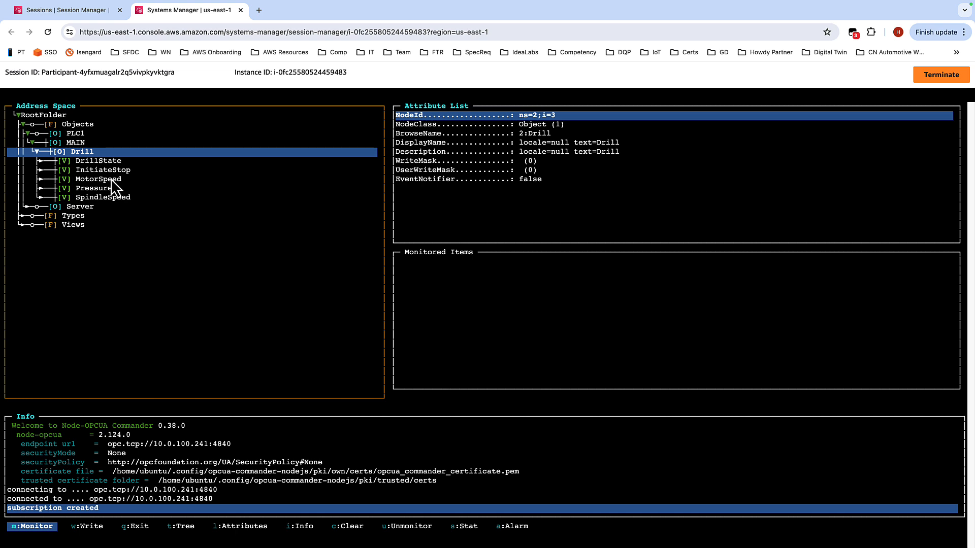
Step: Monitor the Drill tags DrillState, MotorSpeed, Pressure and SpindleSpeed
key(Down)
key(m)
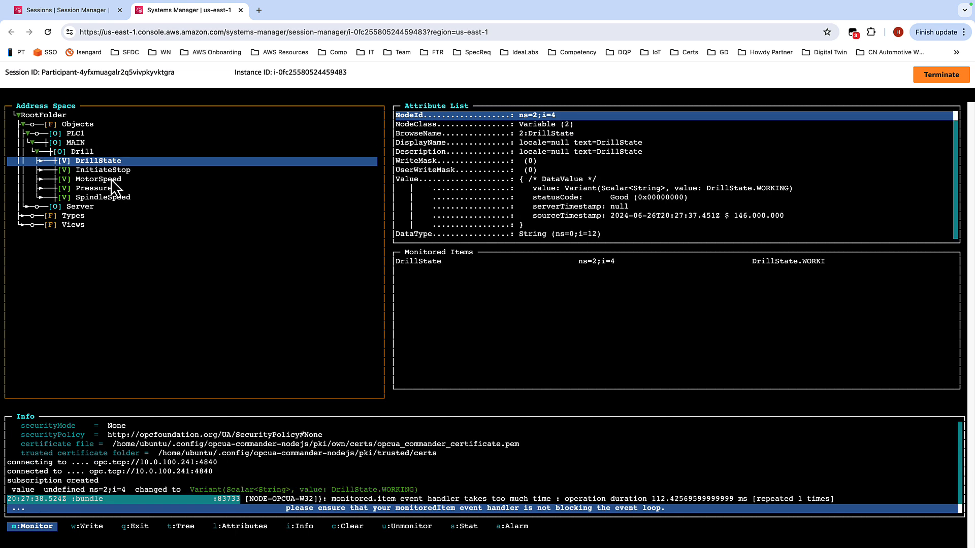
key(Down)
key(Down)
key(m)
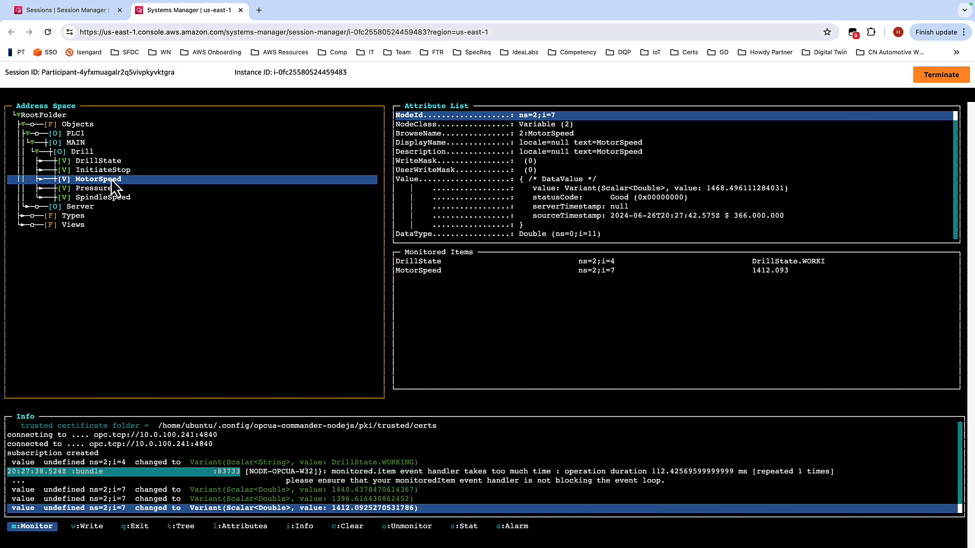
key(Down)
key(m)
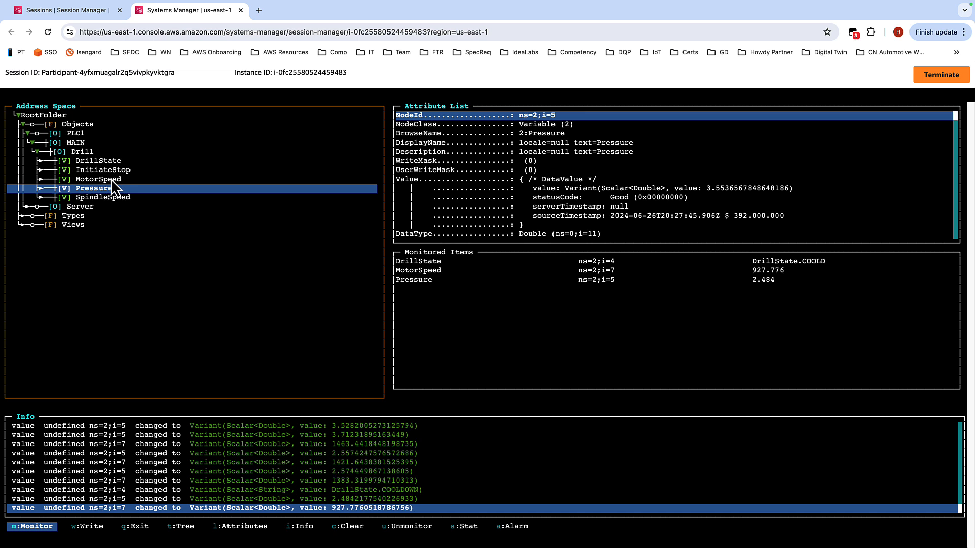
key(Down)
key(m)
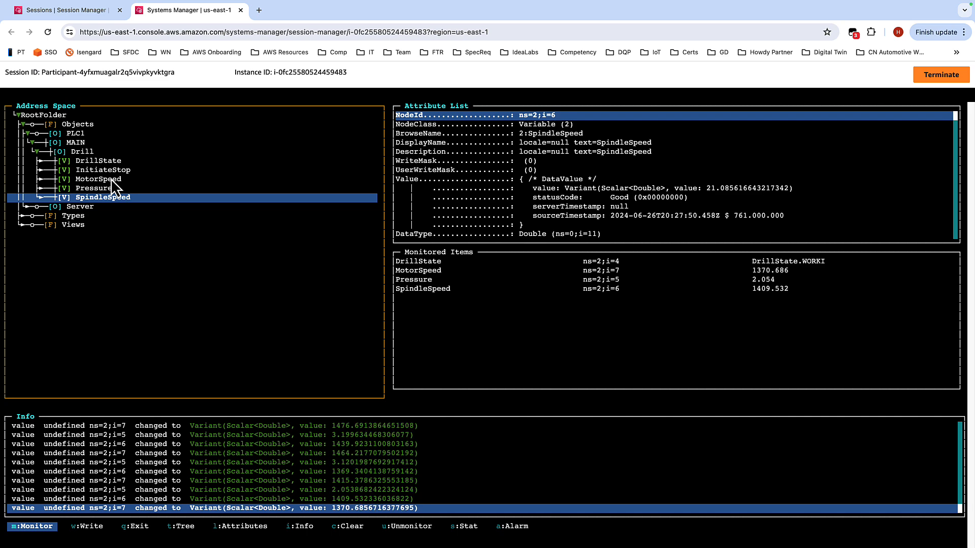
Step: Terminate the Session Manager session on the Edge Gateway and confirm
click(957, 77)
click(610, 343)
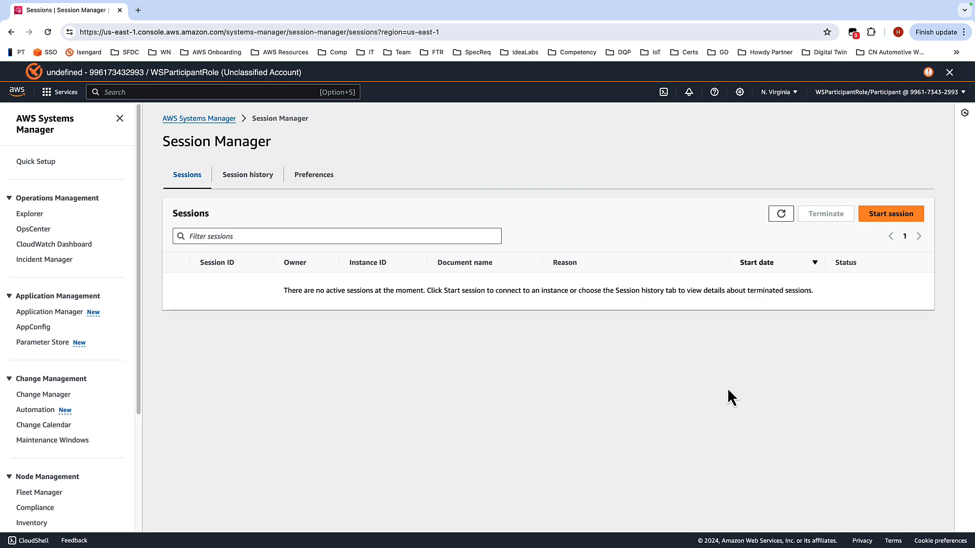
Step: Back in the workshop guide, go to the next page, Installing AWS IoT Greengrass
key(ctrl+Left)
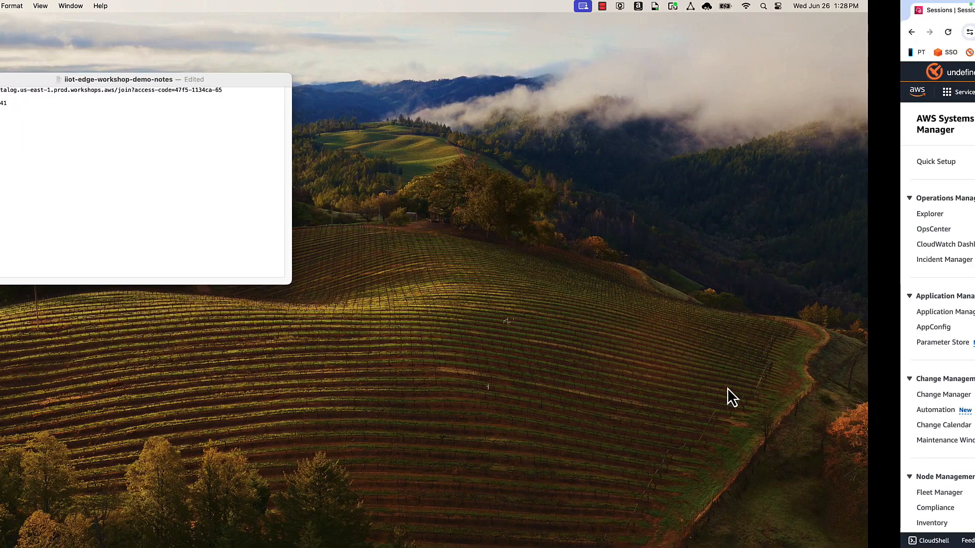
key(ctrl+Right)
key(ctrl+Right)
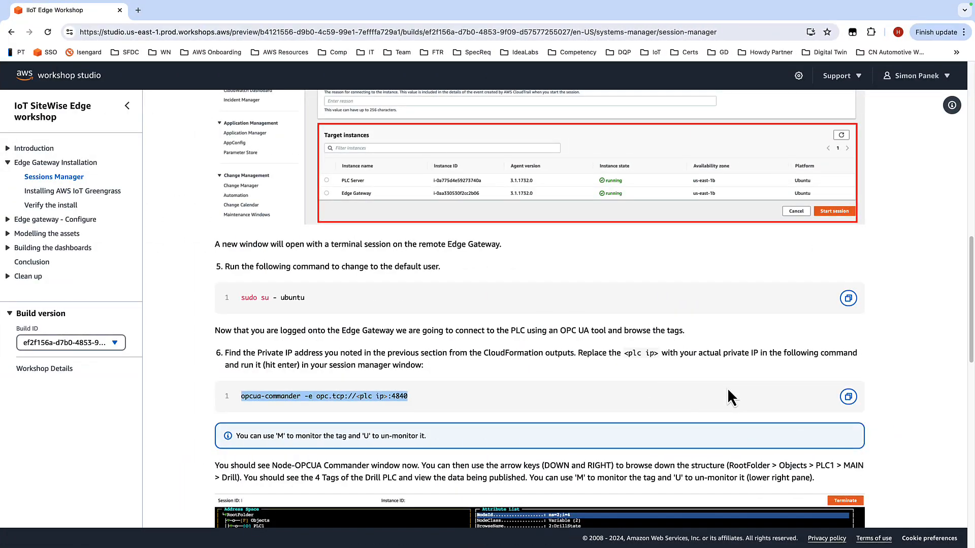
scroll(821, 260, down, 4)
scroll(818, 267, down, 6)
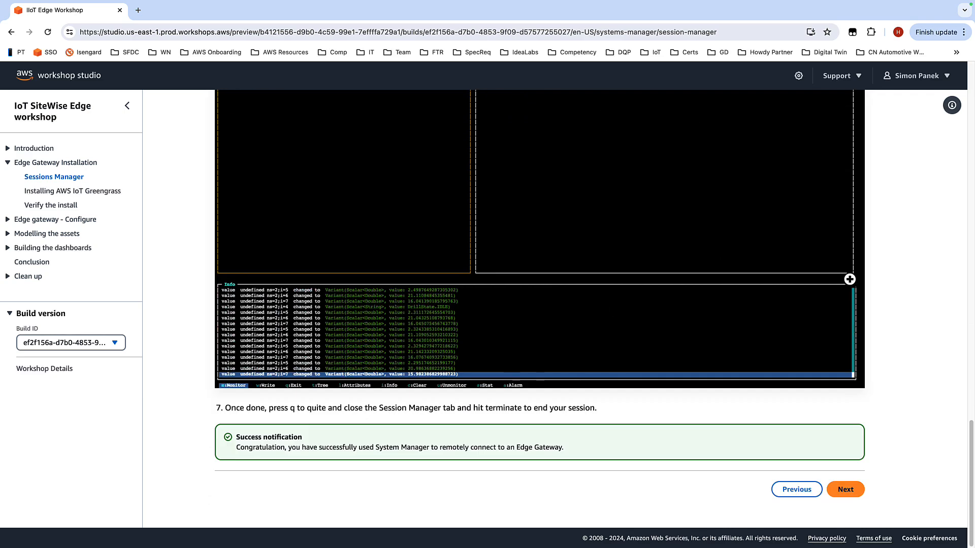
click(851, 492)
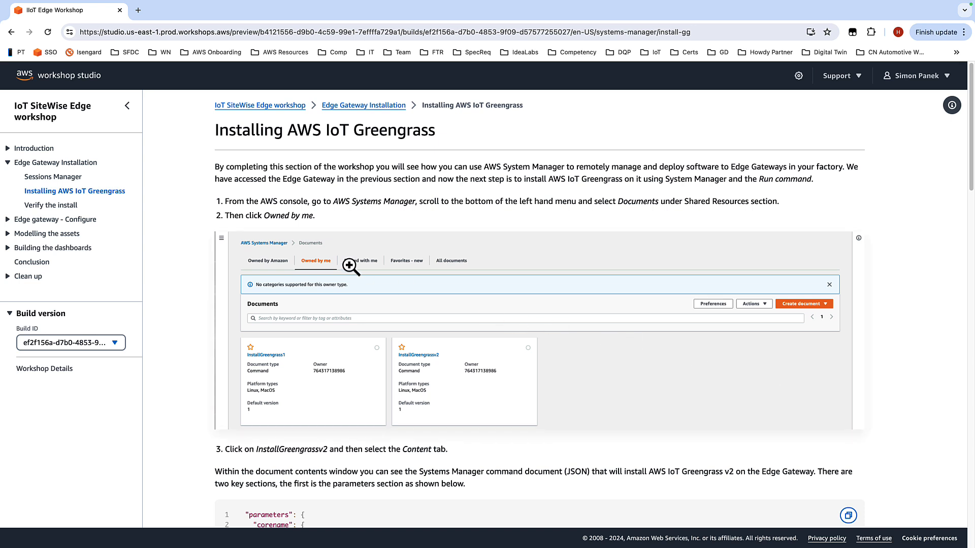
Step: Read through the Installing AWS IoT Greengrass instructions, including the command document parameters, target selection and output options
scroll(571, 218, down, 1)
scroll(571, 219, down, 1)
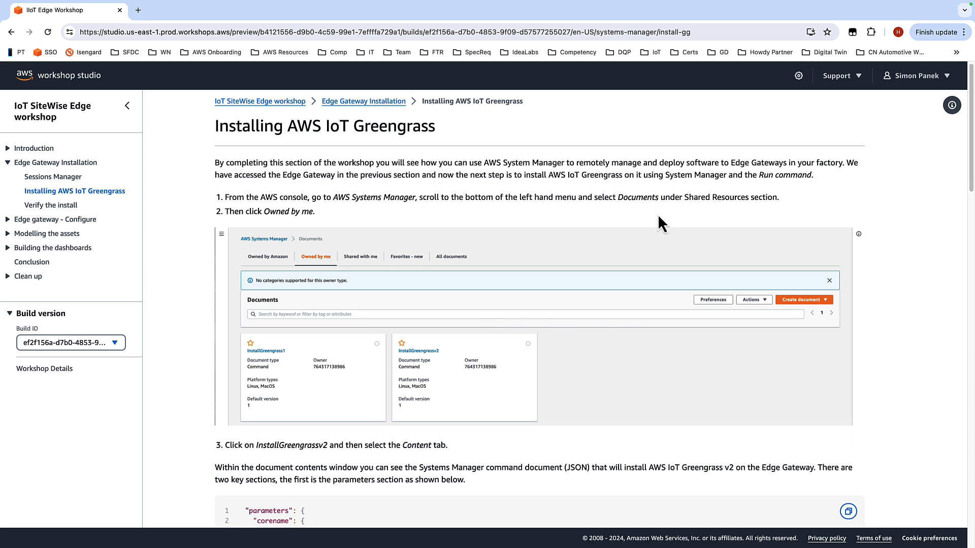
scroll(657, 214, down, 1)
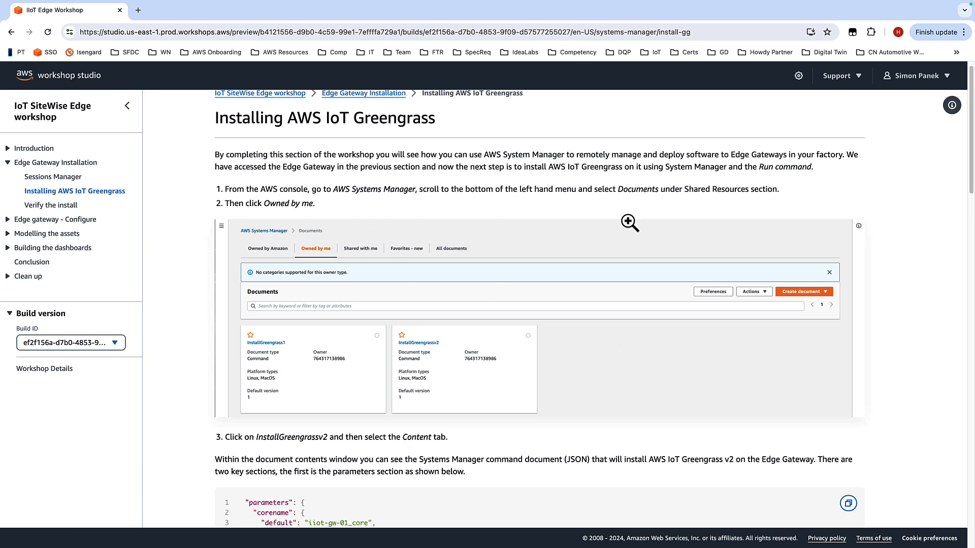
scroll(599, 254, down, 3)
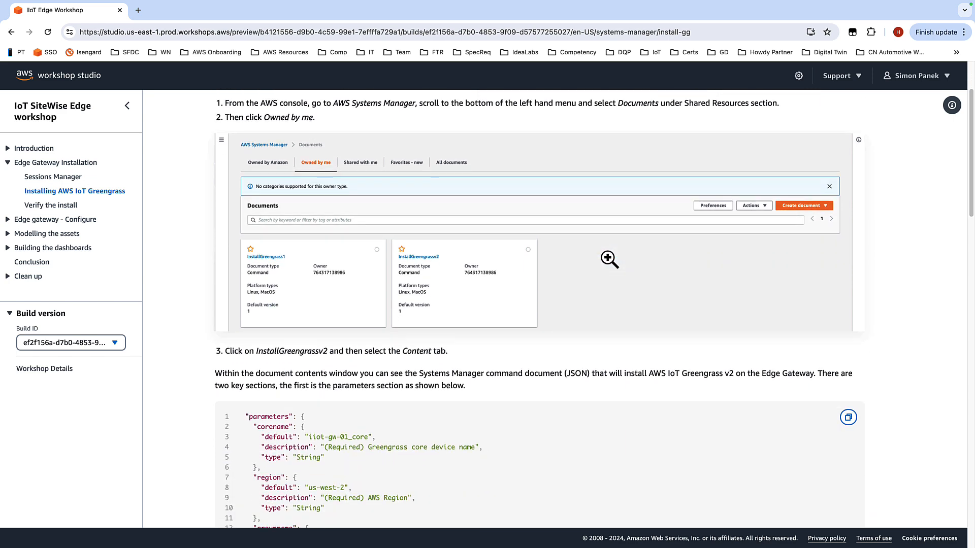
scroll(609, 259, down, 5)
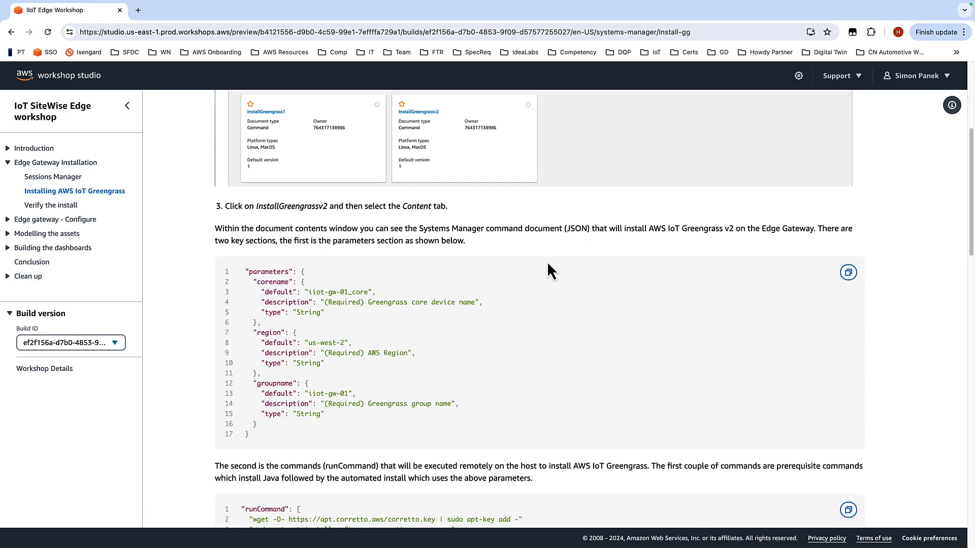
scroll(547, 261, down, 1)
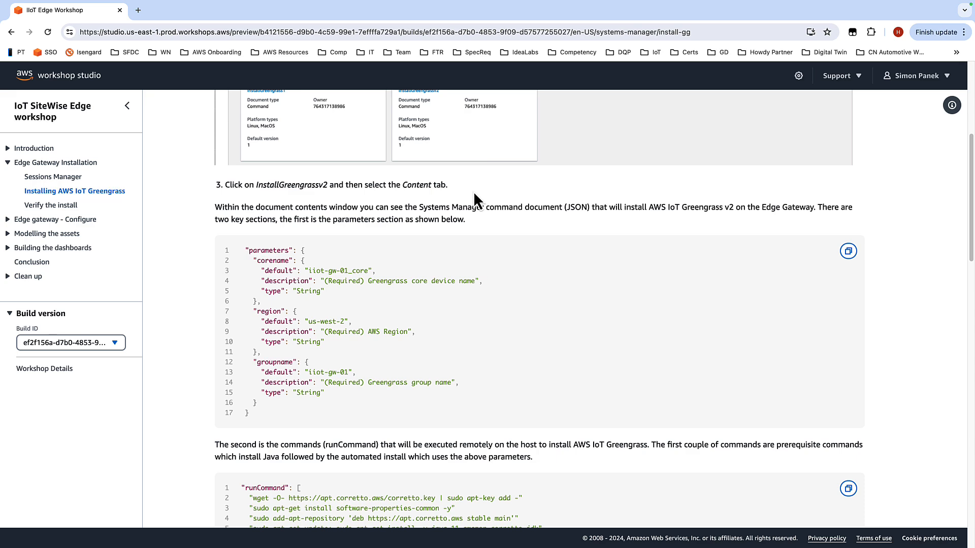
scroll(540, 221, down, 1)
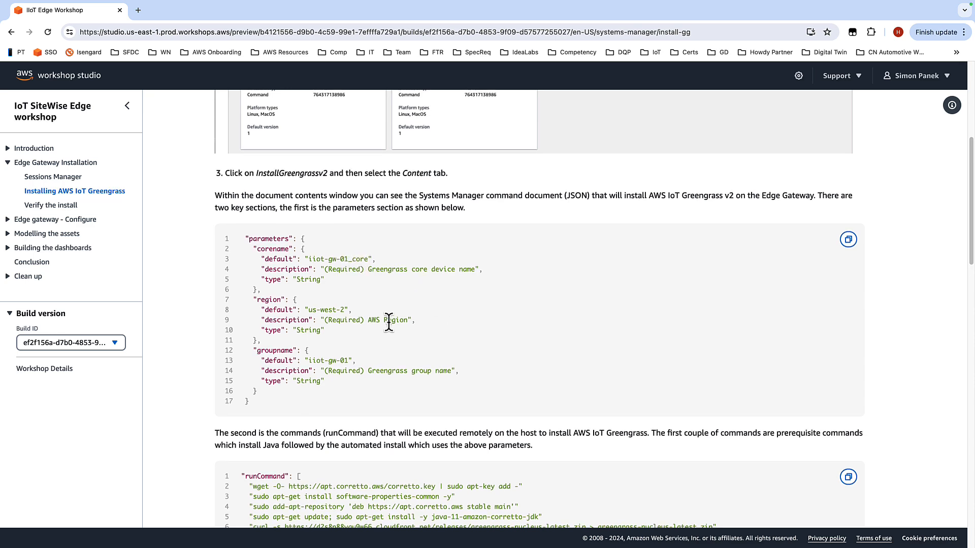
scroll(389, 321, down, 1)
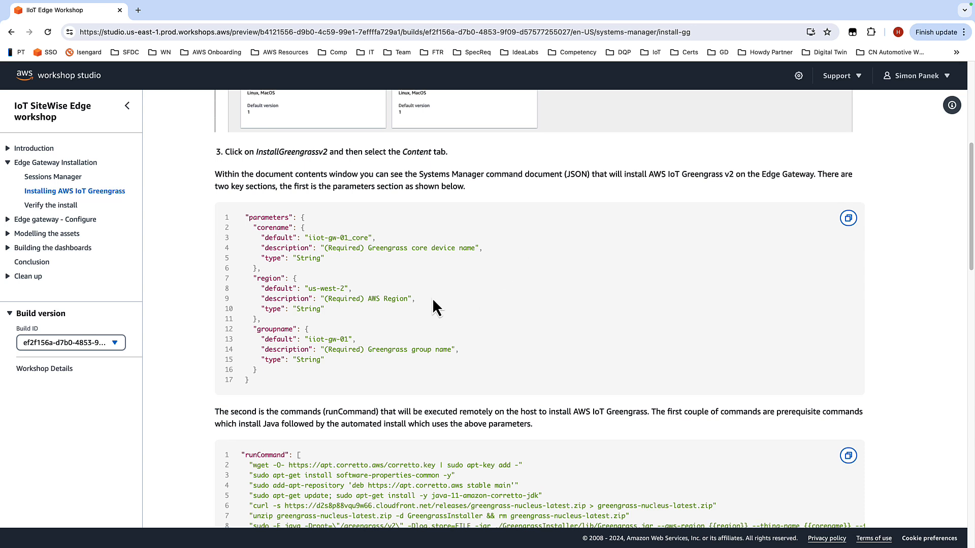
scroll(355, 330, down, 2)
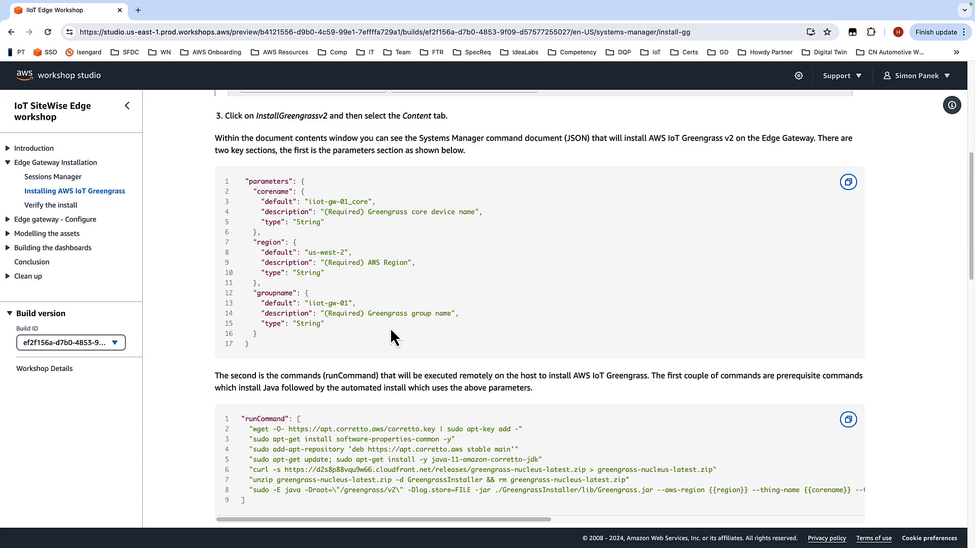
scroll(457, 290, down, 1)
scroll(631, 252, down, 3)
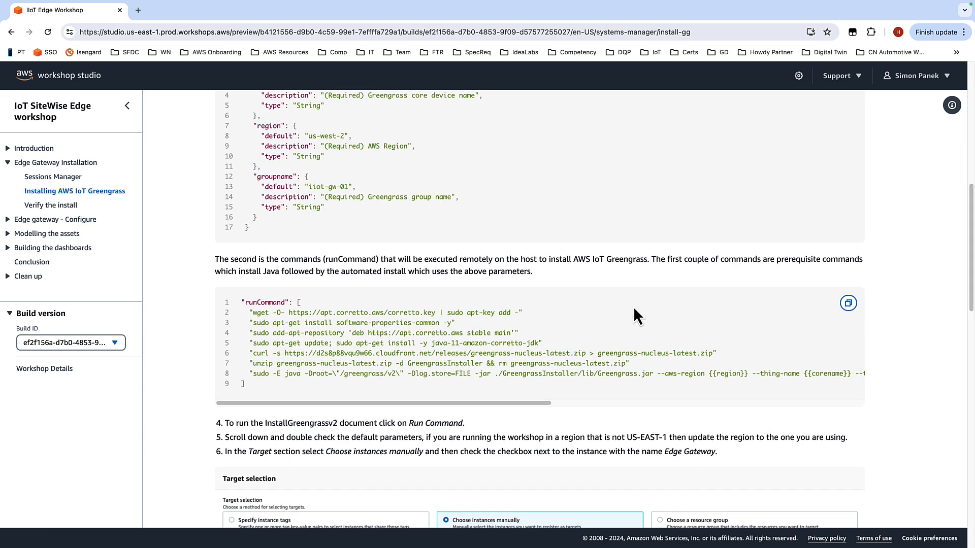
scroll(633, 316, down, 2)
scroll(645, 320, down, 3)
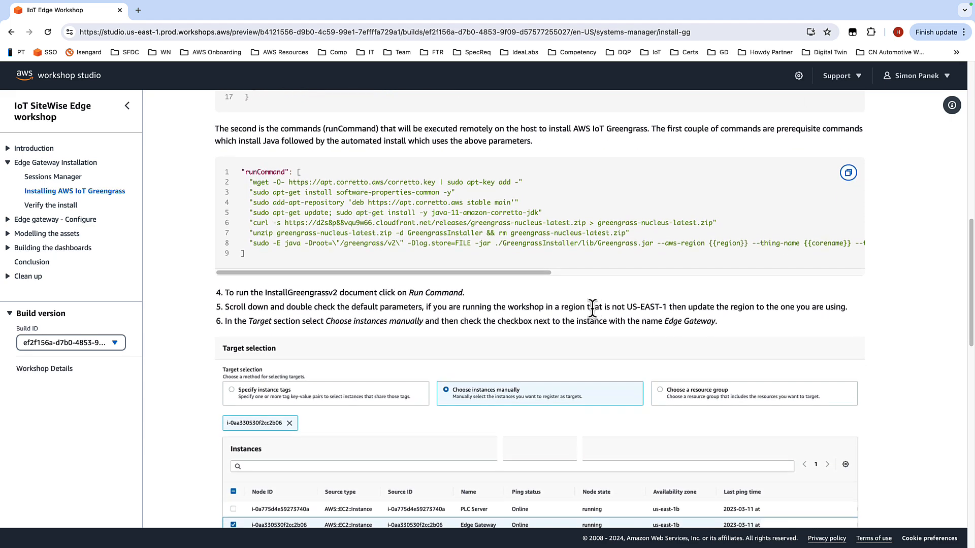
scroll(636, 313, down, 3)
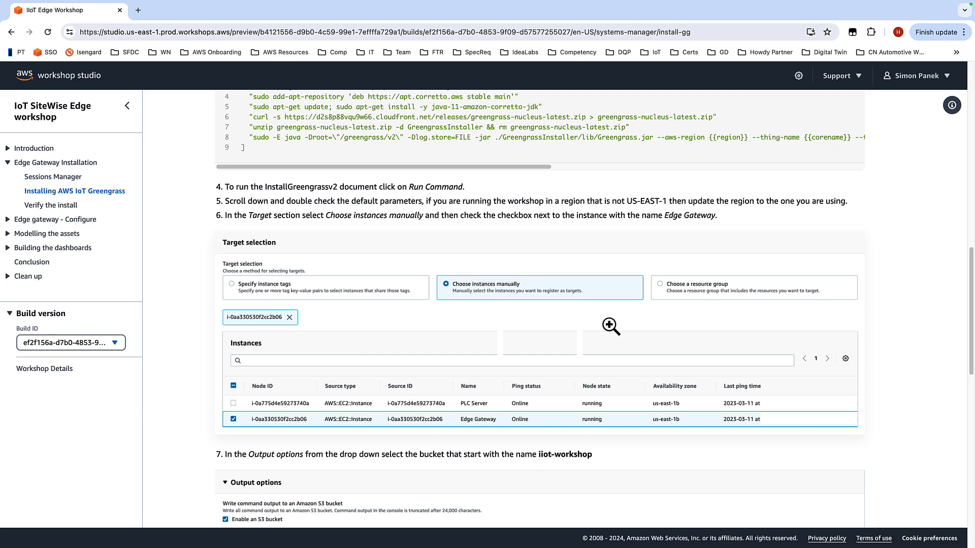
scroll(610, 326, down, 5)
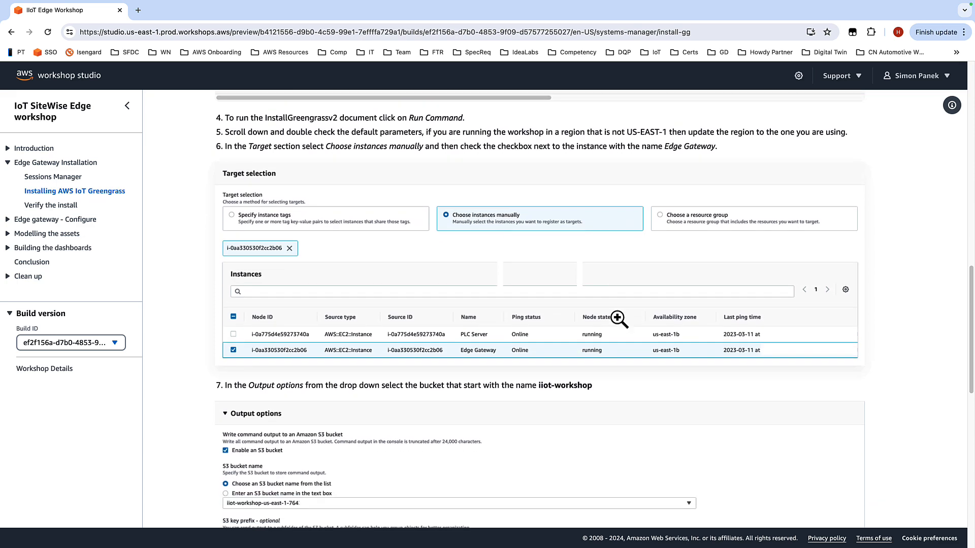
scroll(632, 328, down, 2)
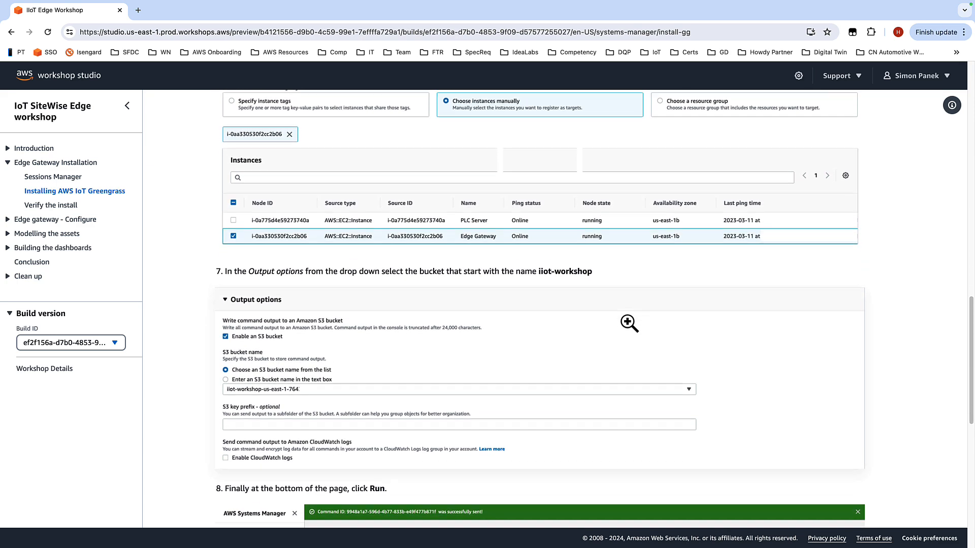
scroll(635, 321, down, 2)
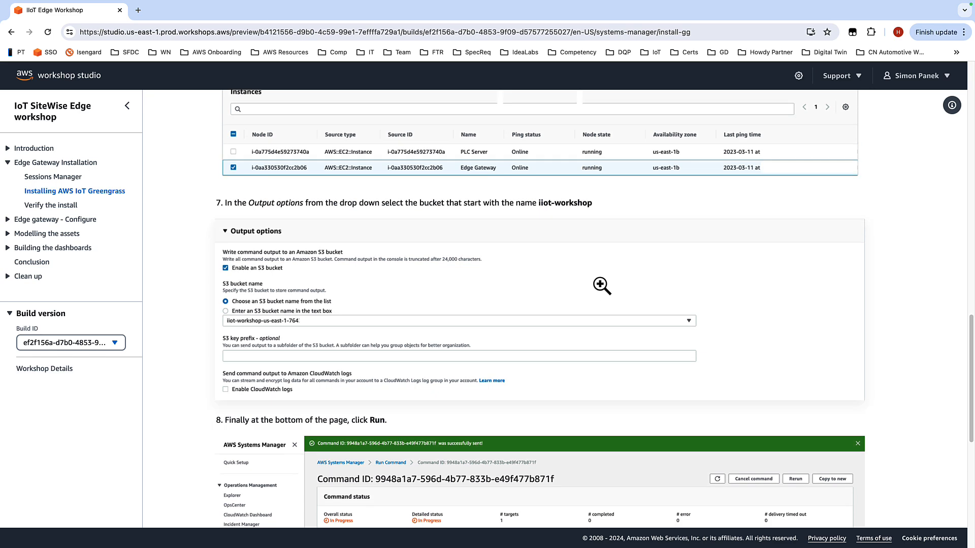
scroll(599, 269, down, 4)
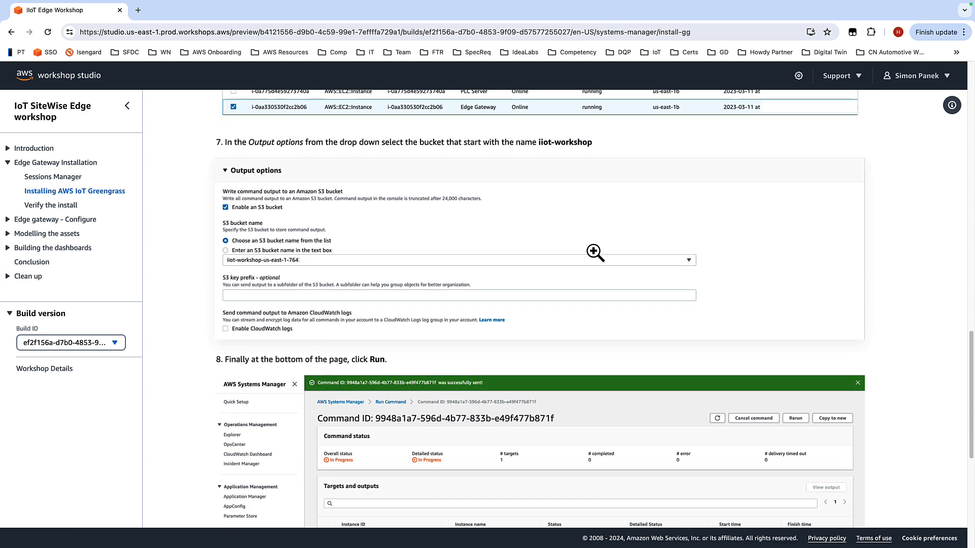
scroll(625, 246, down, 6)
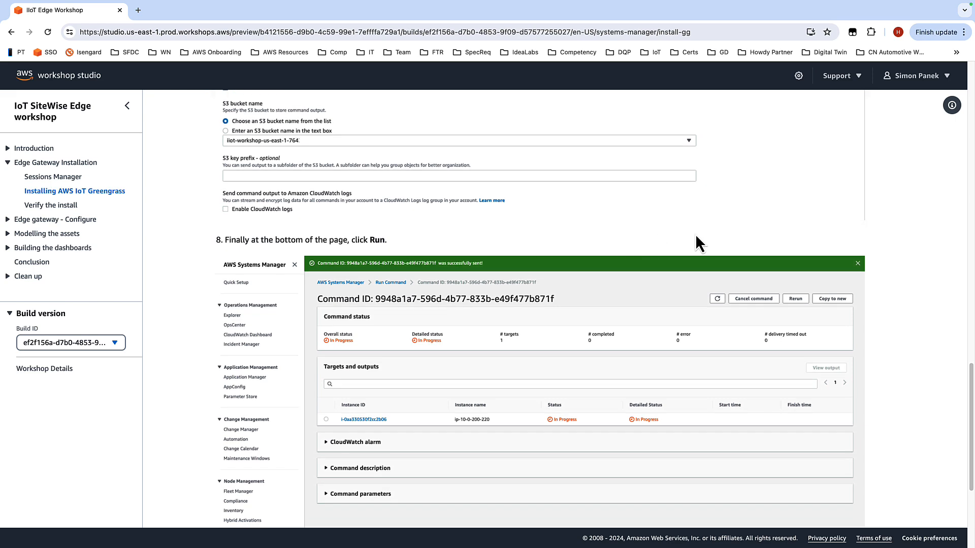
Step: Switch to the console and open the InstallGreengrassv2 command document from the documents owned by you
scroll(888, 357, down, 5)
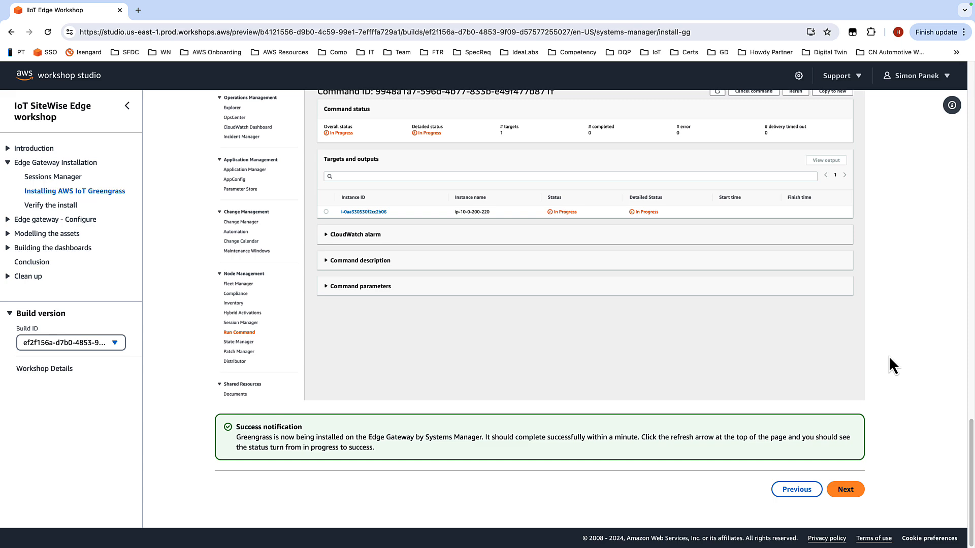
key(ctrl+Right)
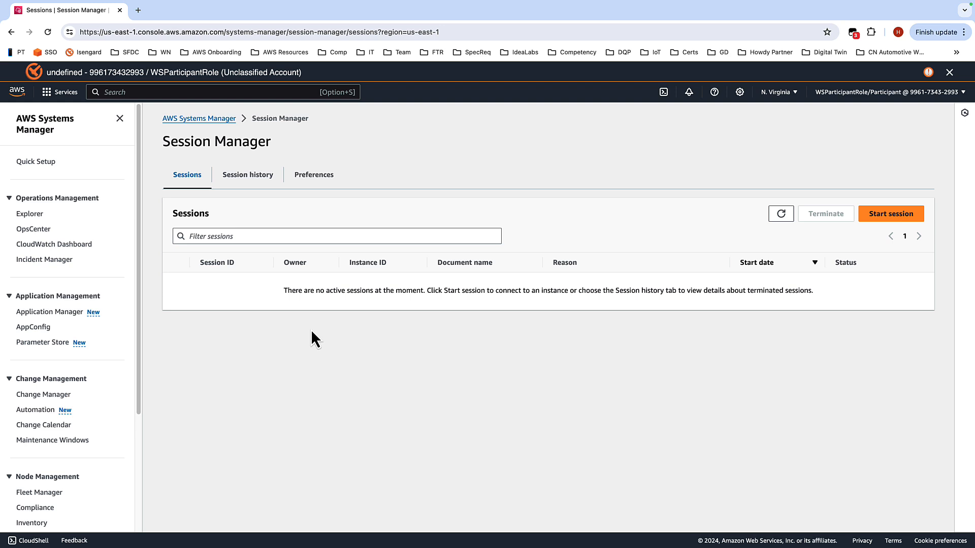
scroll(116, 241, down, 5)
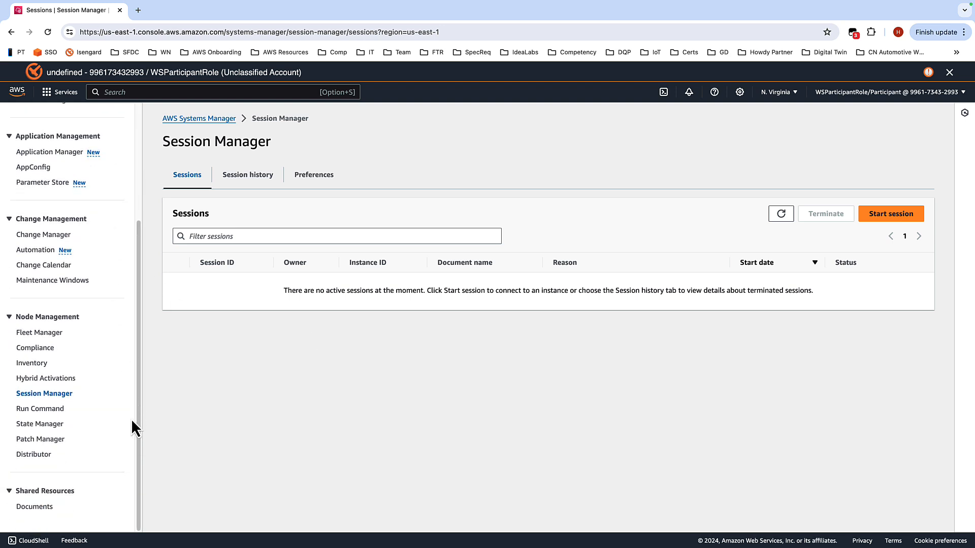
click(44, 510)
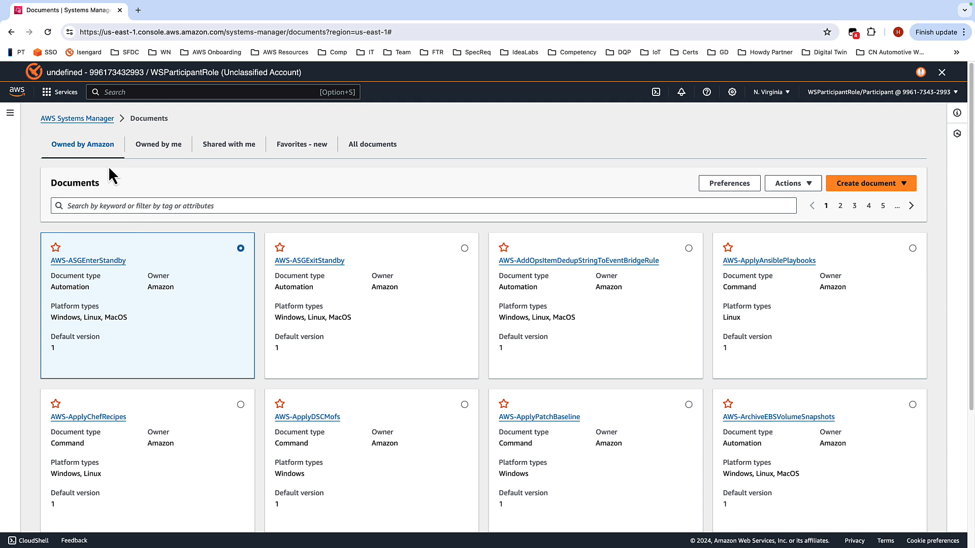
click(160, 146)
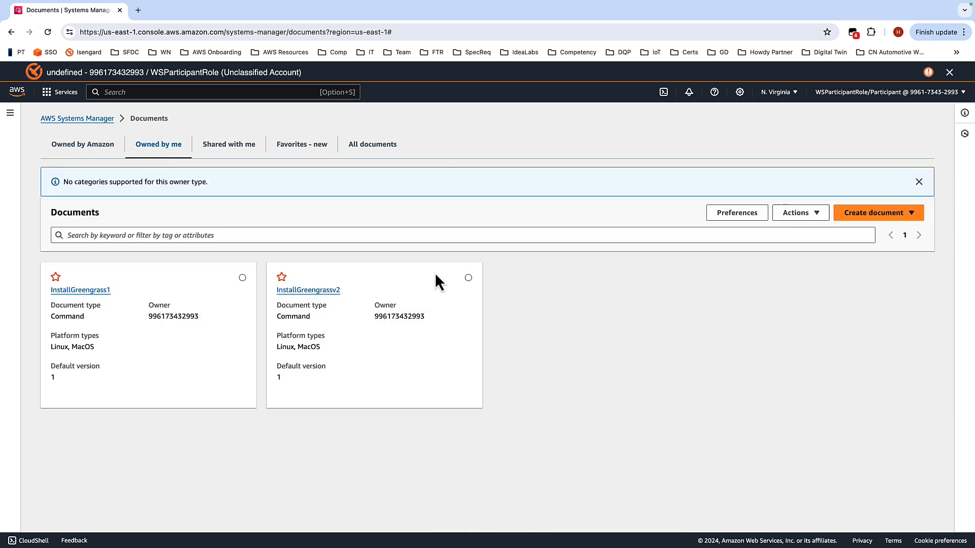
click(310, 293)
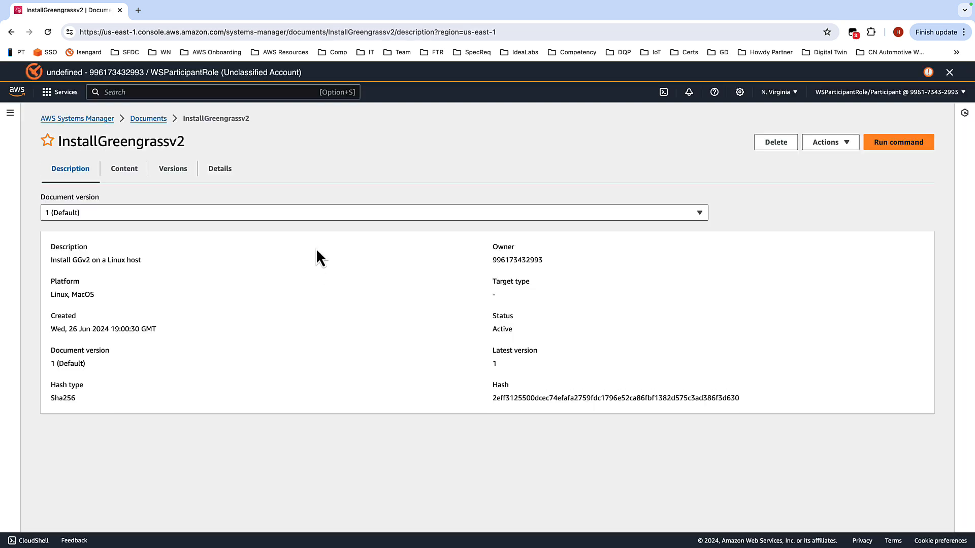
Step: Inspect the InstallGreengrassv2 document's content, including its parameters and run commands
click(127, 175)
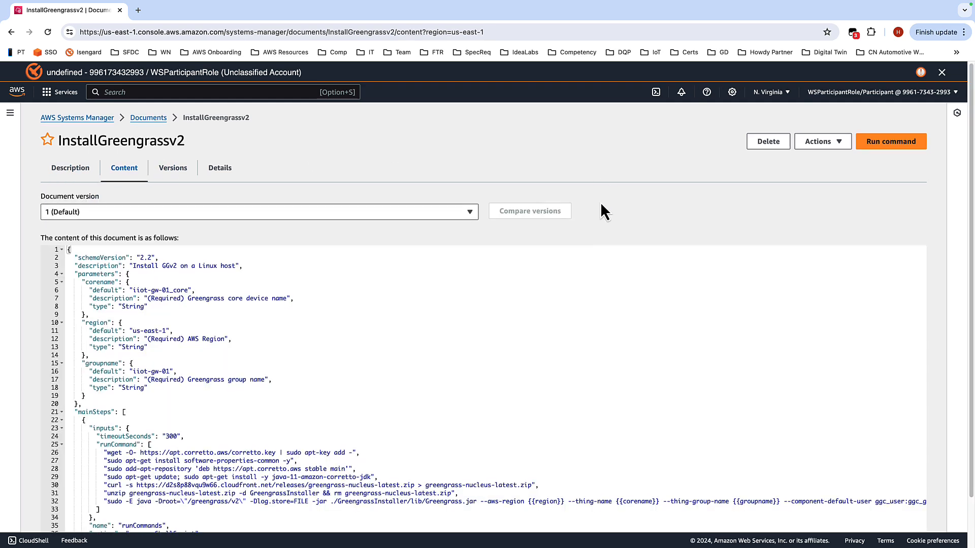
scroll(508, 254, down, 2)
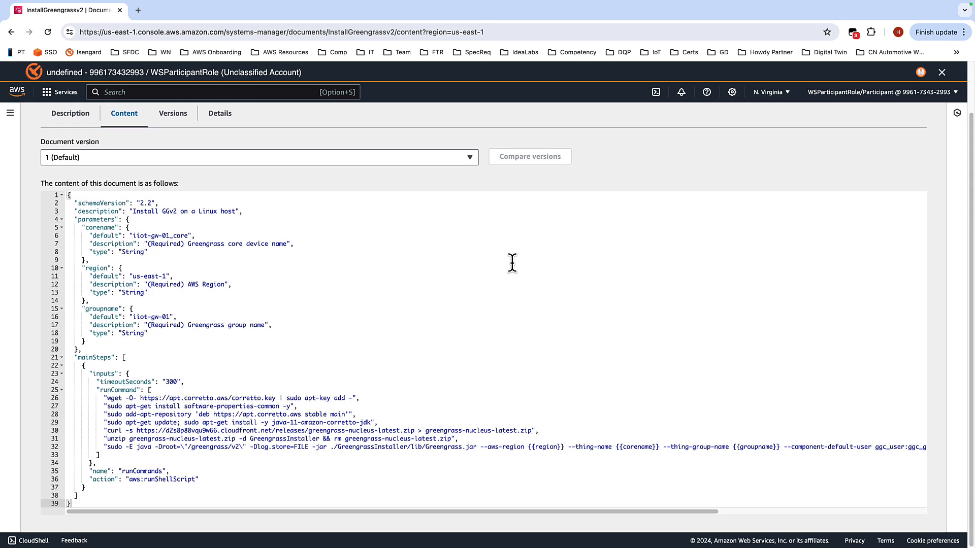
scroll(515, 264, up, 2)
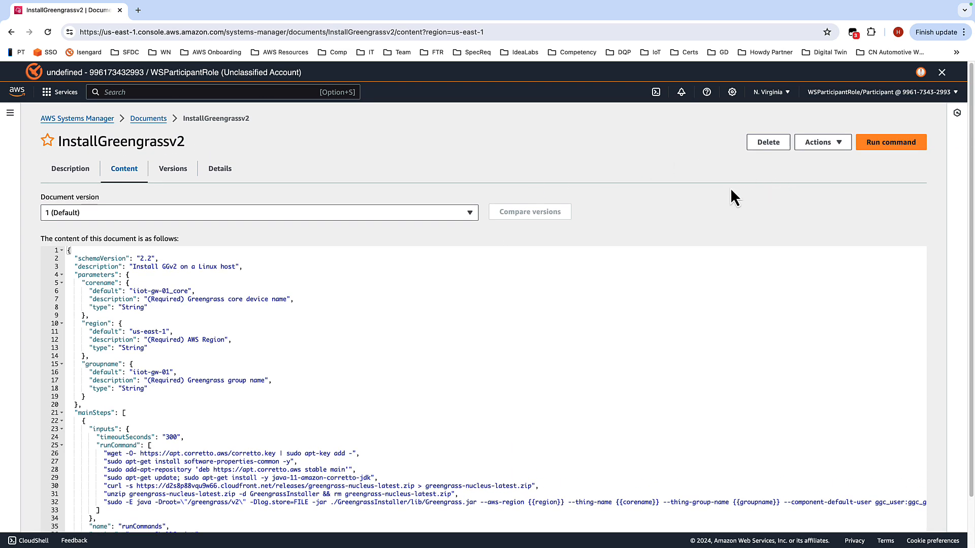
Step: Run the InstallGreengrassv2 document as a command, choosing instances manually and targeting the Edge Gateway instance
click(888, 147)
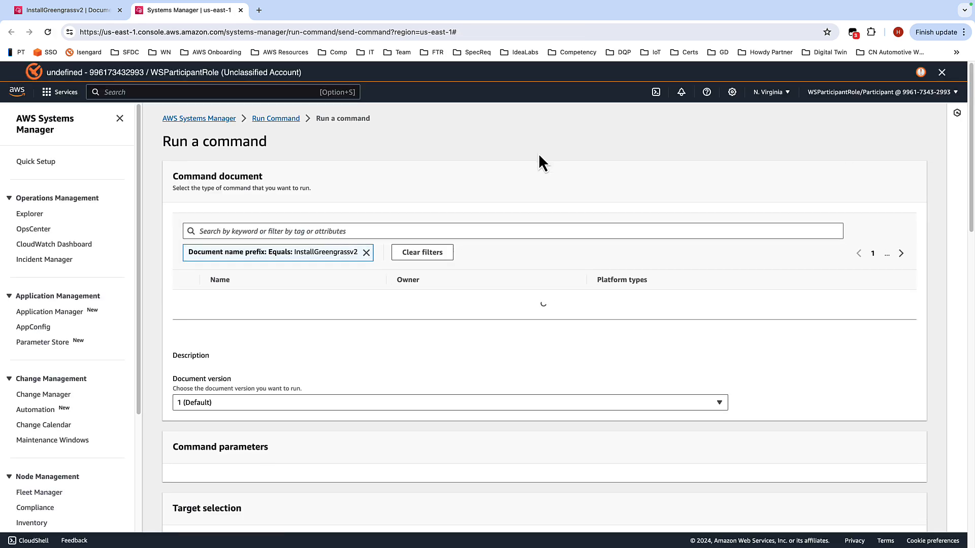
scroll(544, 127, down, 1)
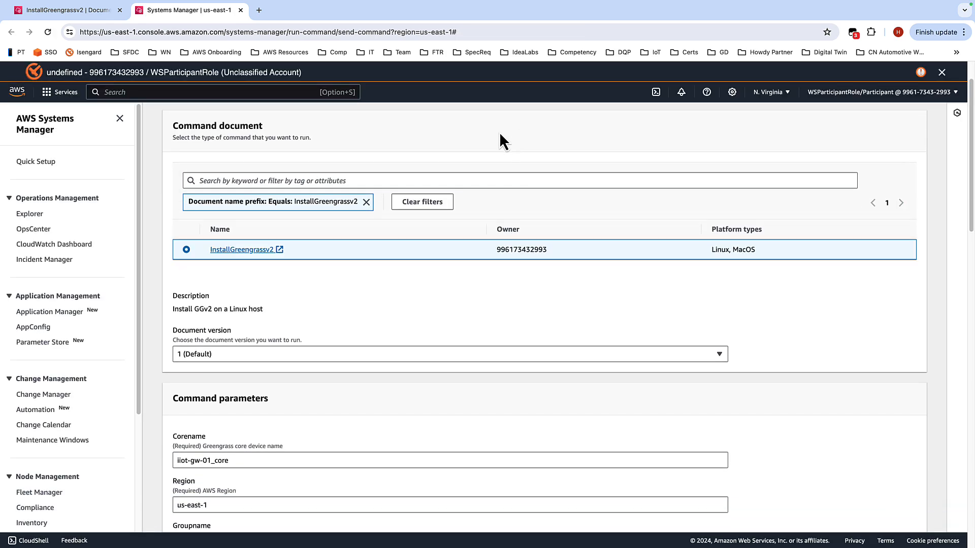
scroll(457, 173, down, 4)
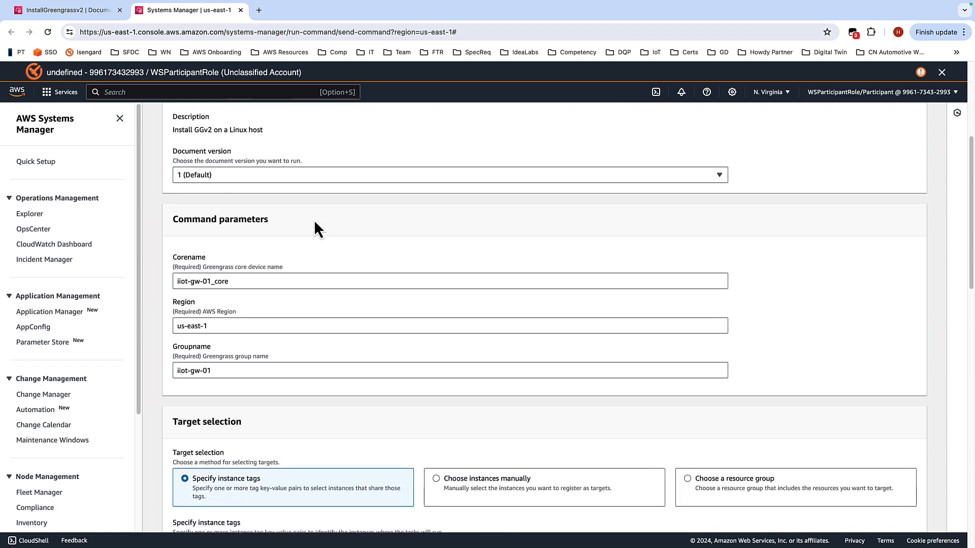
scroll(252, 287, down, 1)
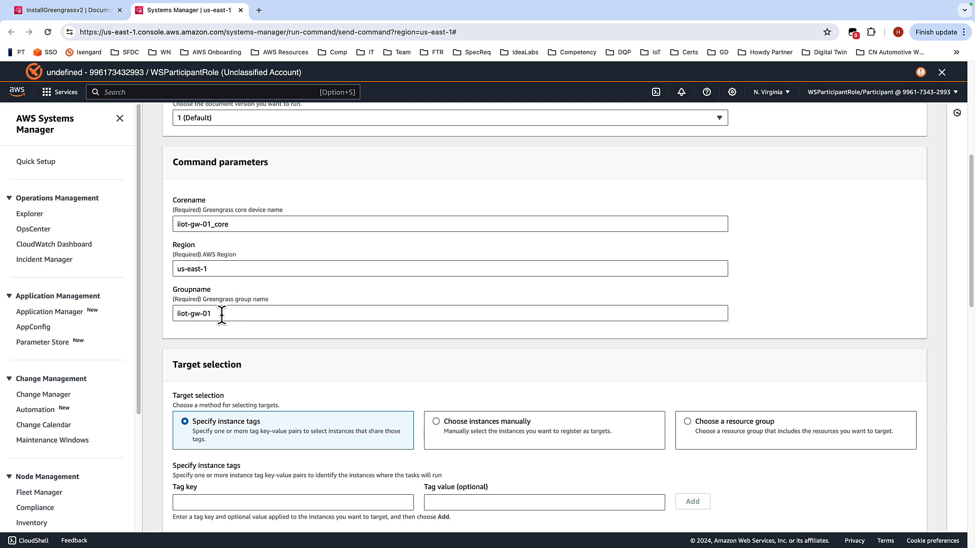
scroll(348, 257, down, 4)
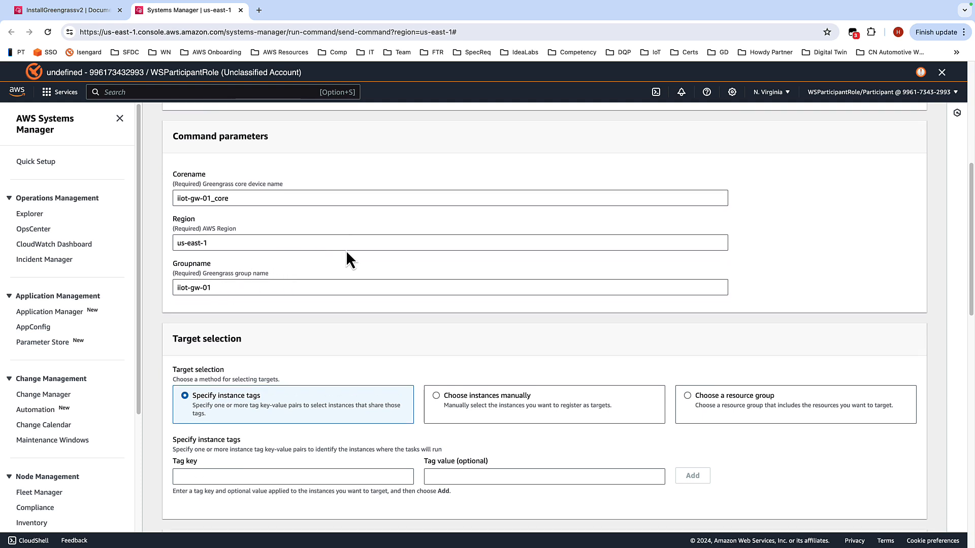
scroll(411, 234, down, 2)
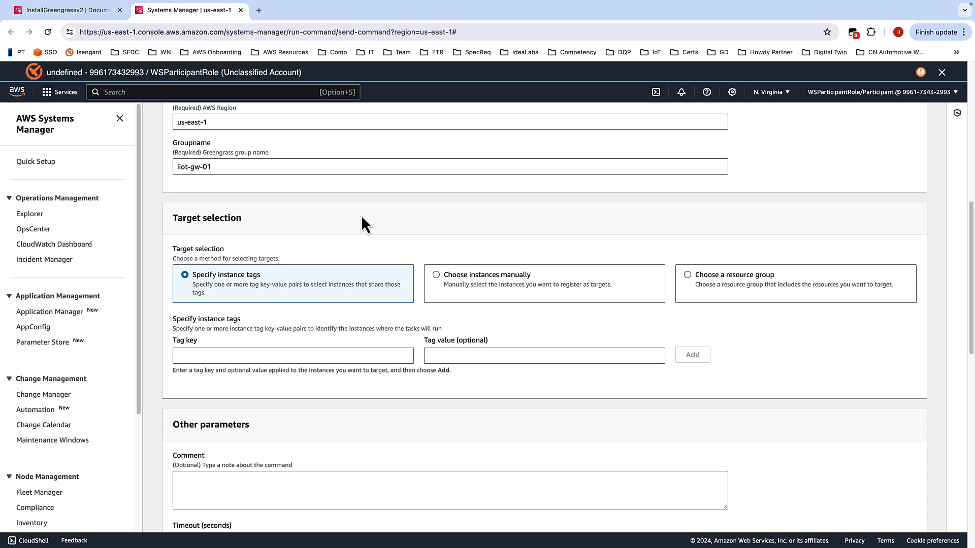
click(464, 282)
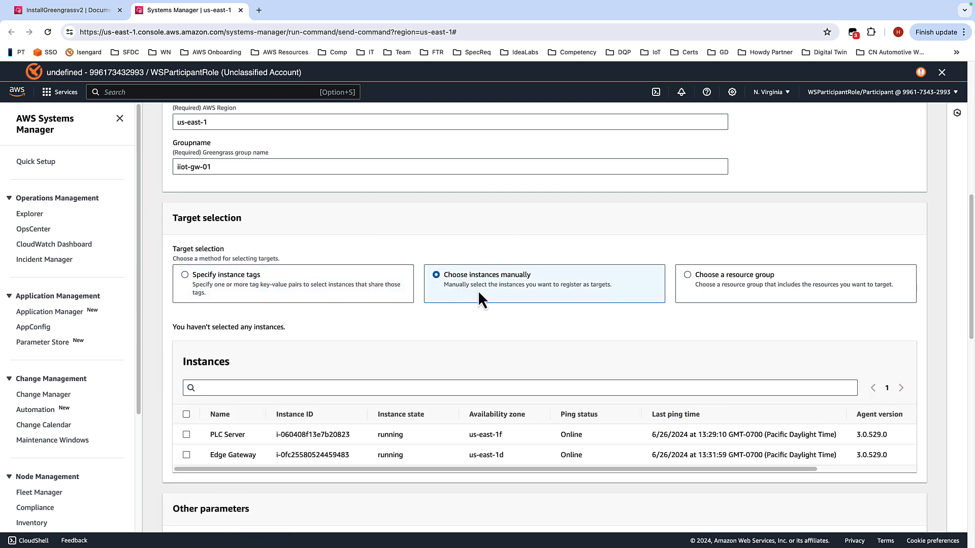
scroll(456, 309, down, 1)
scroll(456, 309, down, 1)
click(184, 411)
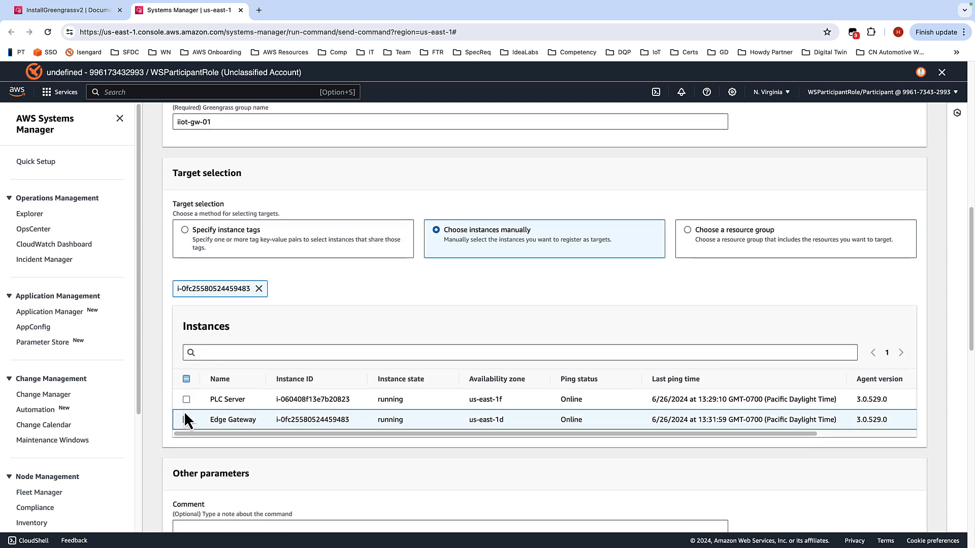
Step: Send the command output to the iiot-workshop S3 bucket from the list and enable CloudWatch logs
scroll(434, 385, down, 1)
scroll(435, 355, down, 3)
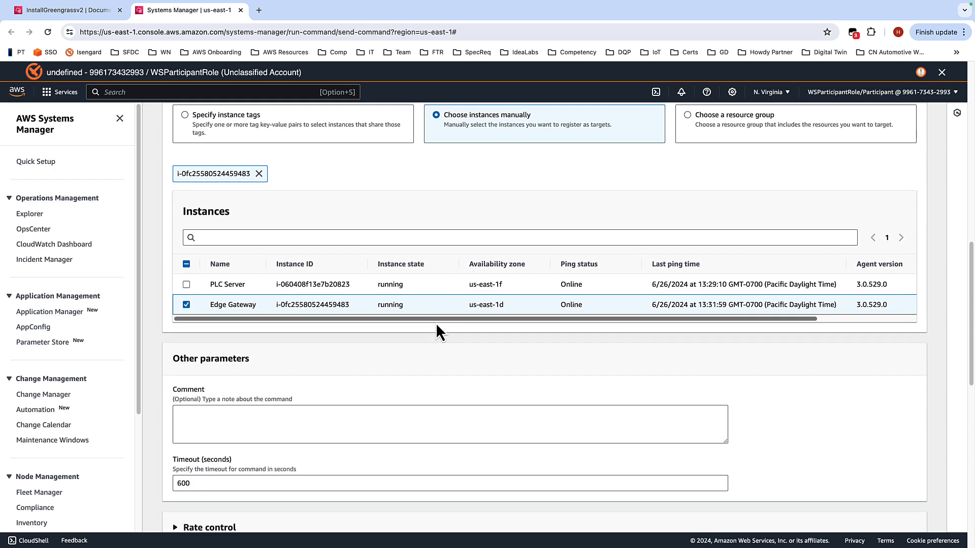
scroll(464, 310, down, 5)
scroll(413, 341, down, 5)
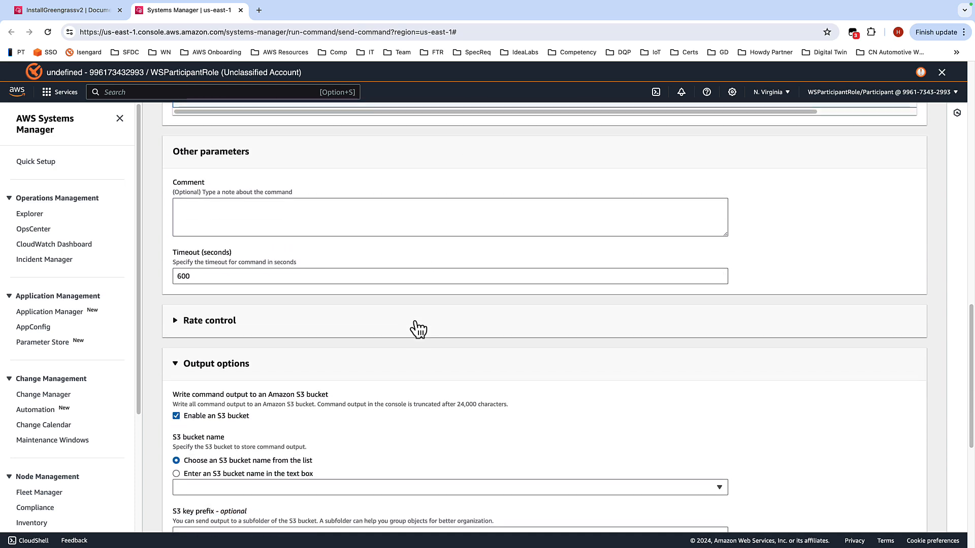
scroll(429, 321, down, 1)
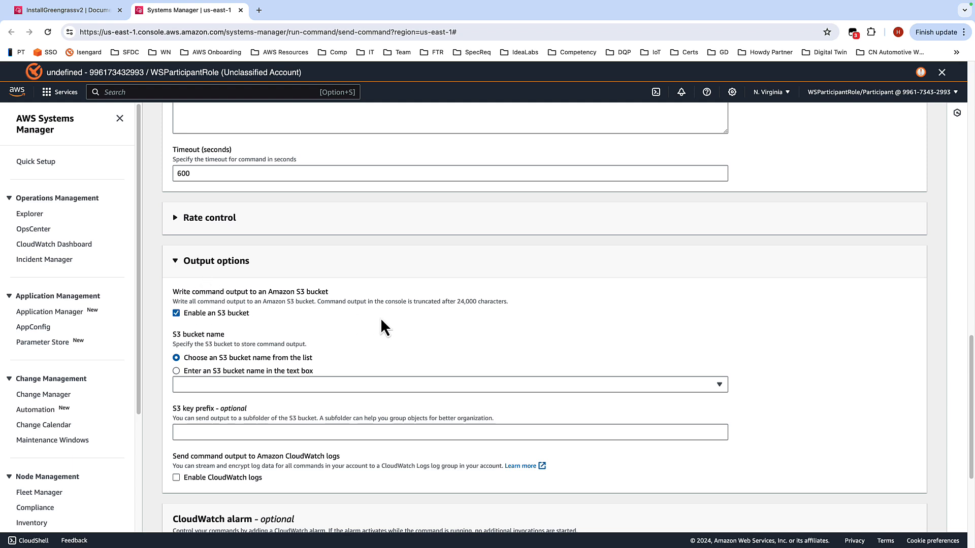
click(401, 384)
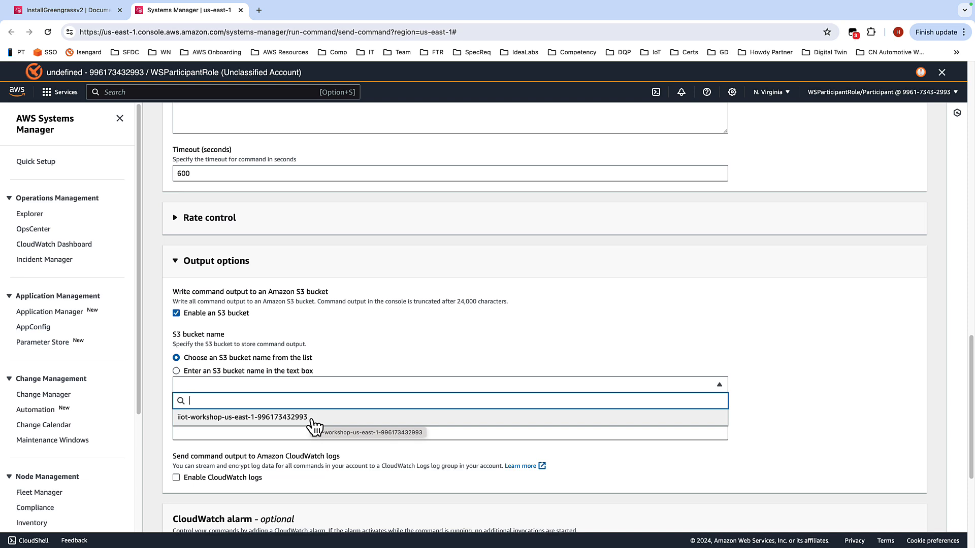
click(313, 420)
scroll(740, 218, down, 1)
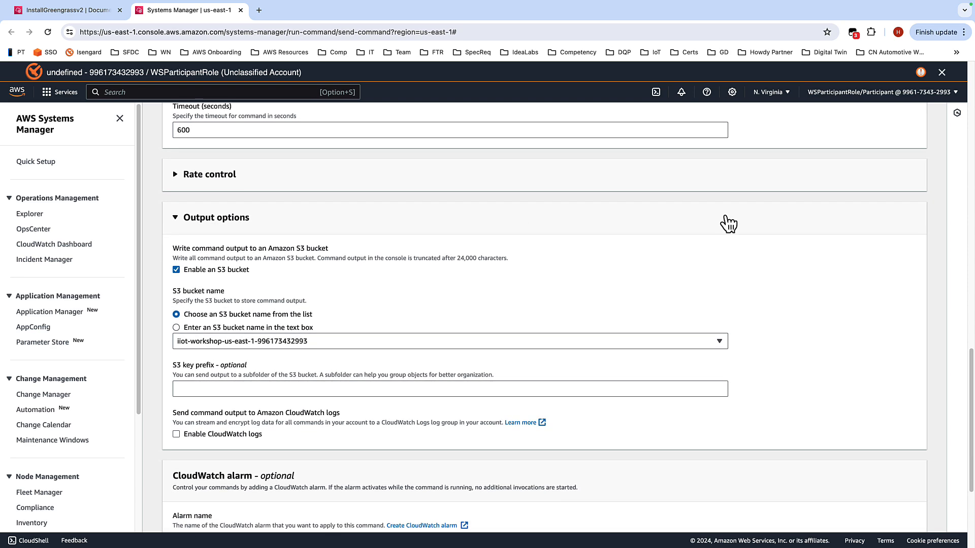
scroll(687, 270, down, 5)
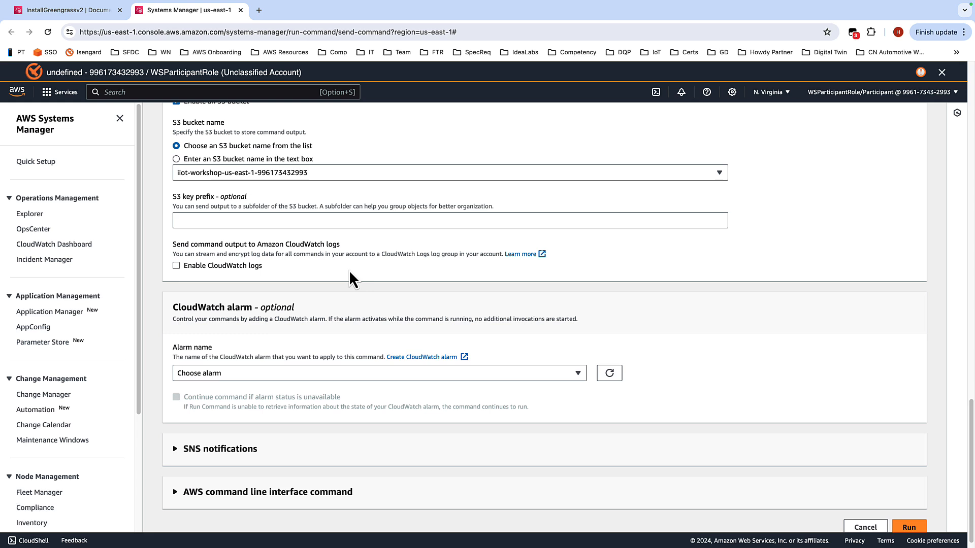
click(173, 271)
Step: Run the command and refresh its status
scroll(838, 228, down, 2)
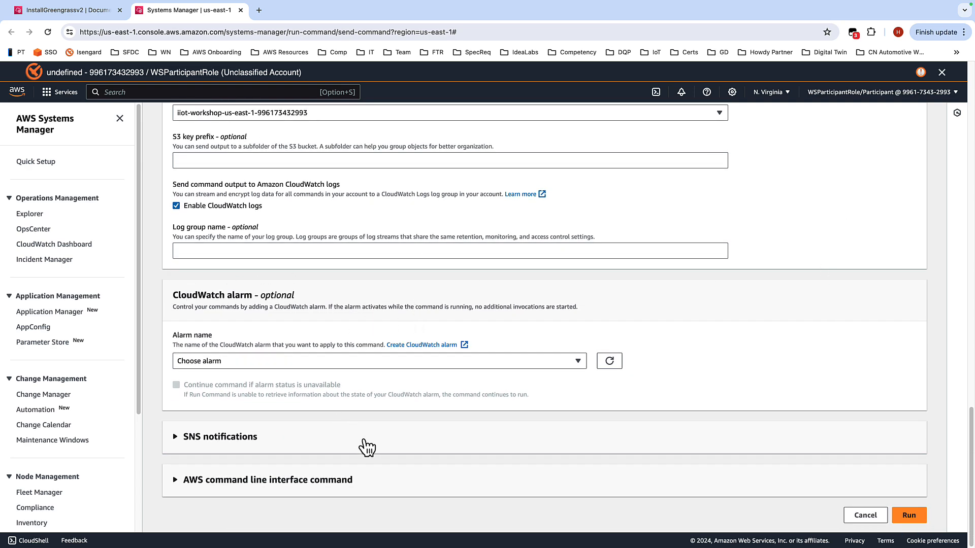
click(907, 518)
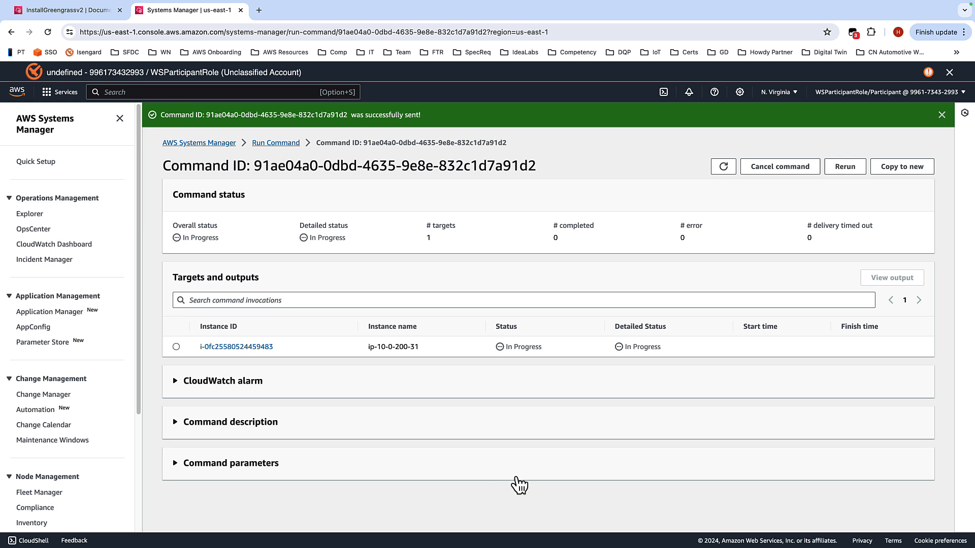
click(723, 168)
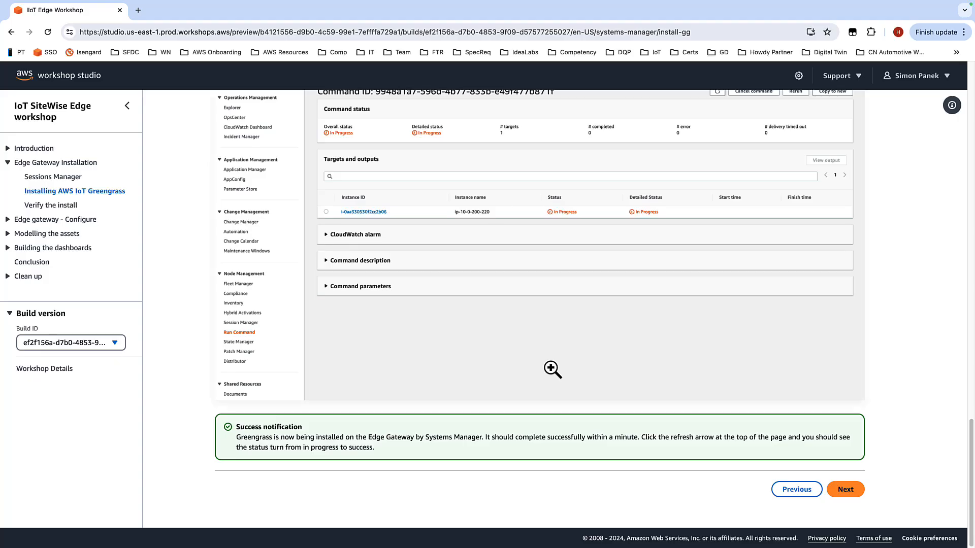
Step: Go to the Verify the install page of the workshop guide and read its instructions
click(838, 493)
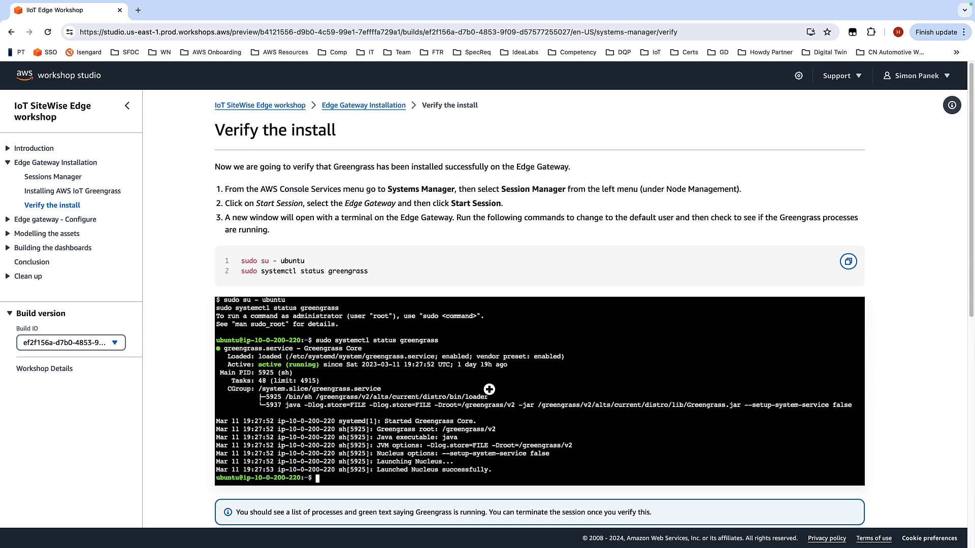
scroll(942, 337, down, 3)
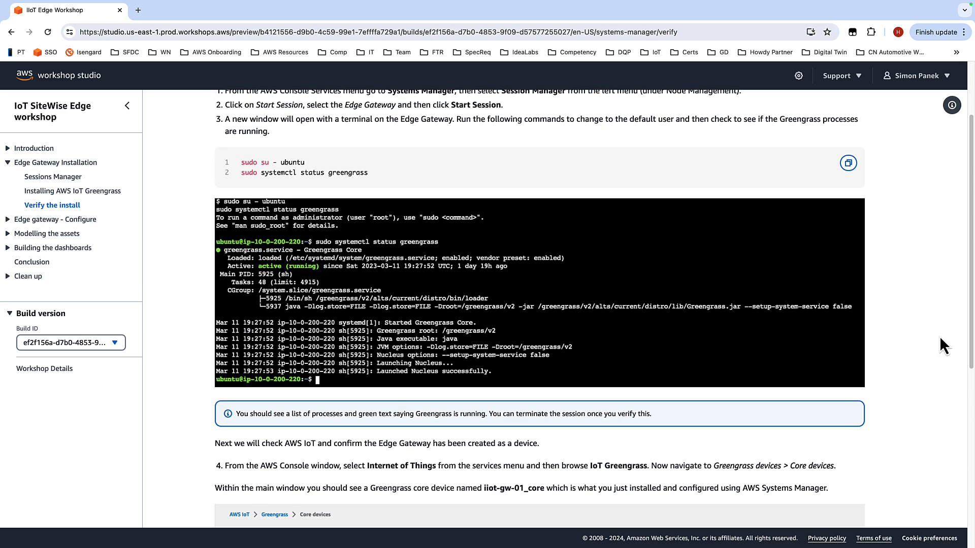
scroll(940, 337, down, 1)
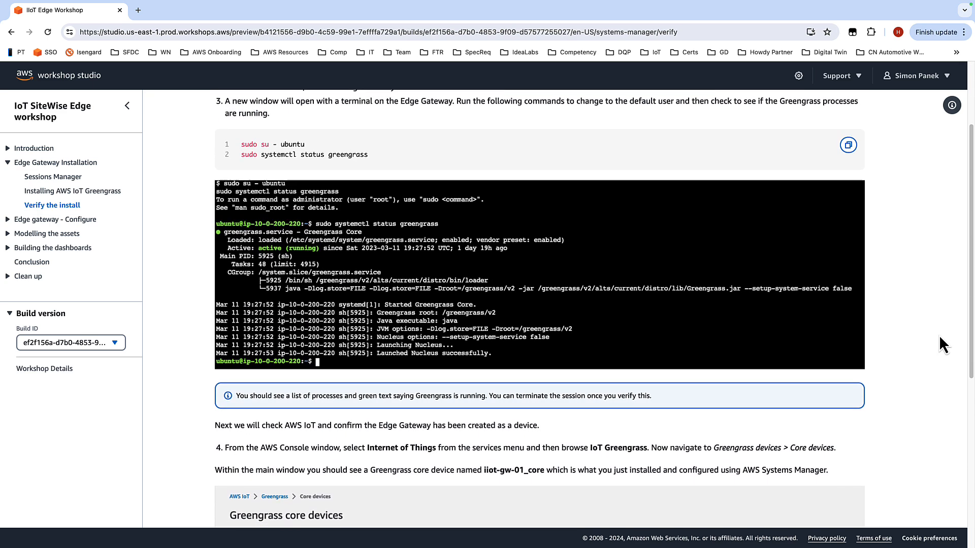
scroll(941, 338, down, 5)
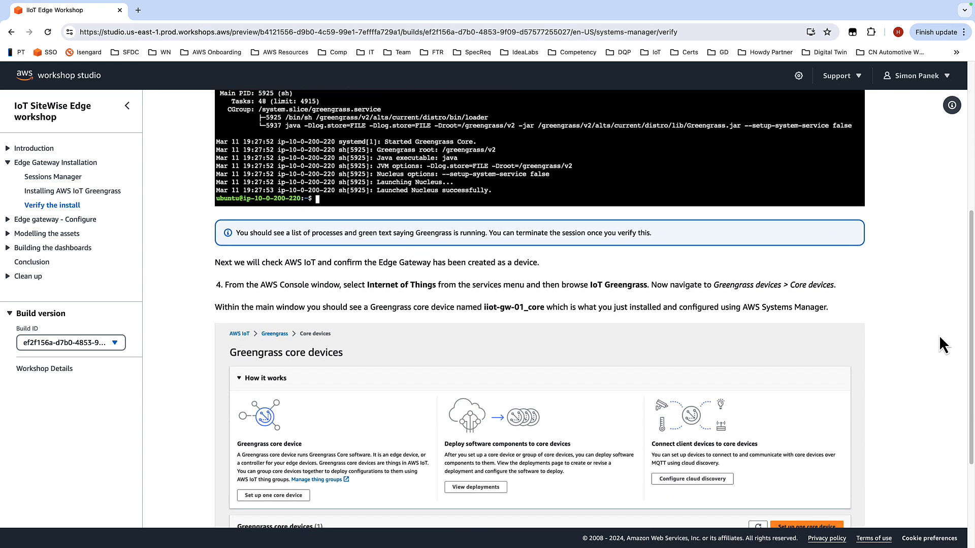
scroll(940, 335, down, 3)
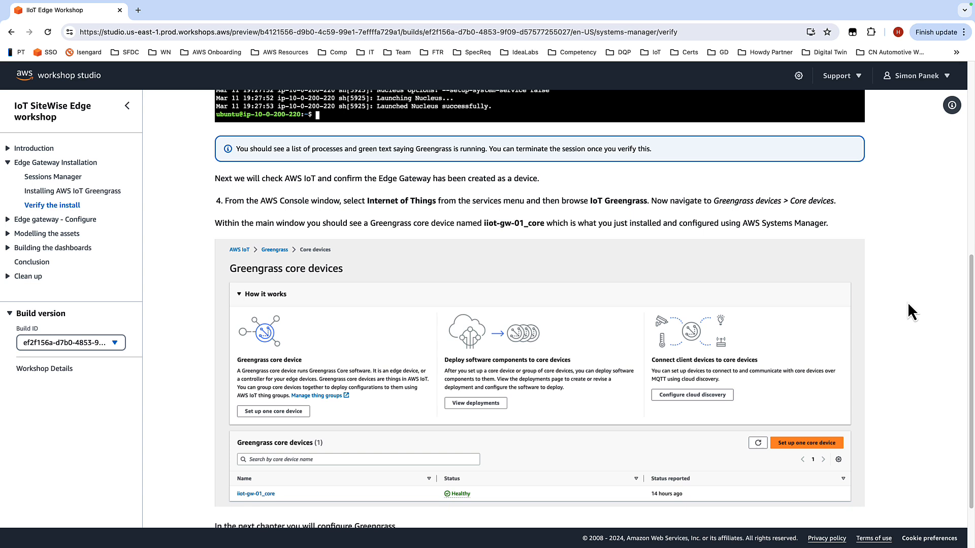
scroll(908, 304, down, 3)
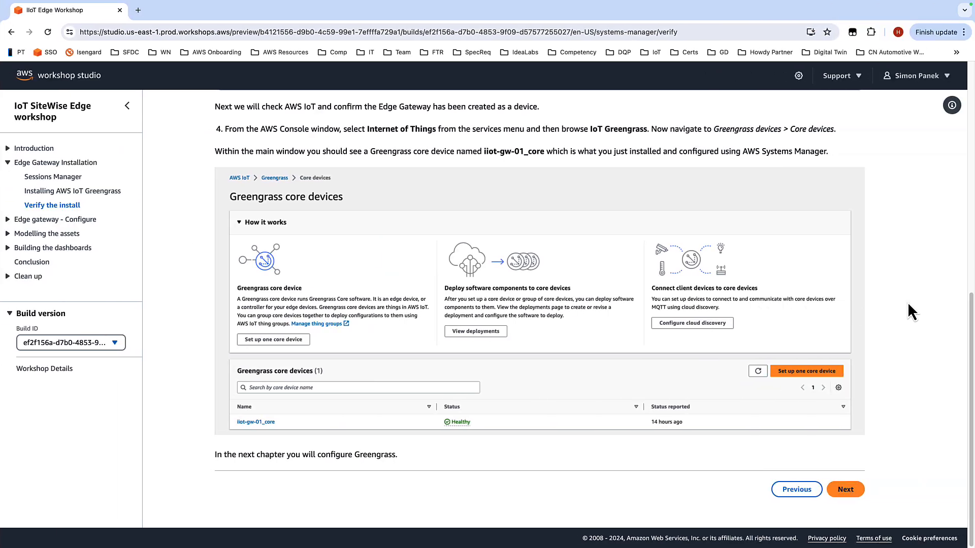
Step: Open Session Manager in the AWS Systems Manager console
key(ctrl+Right)
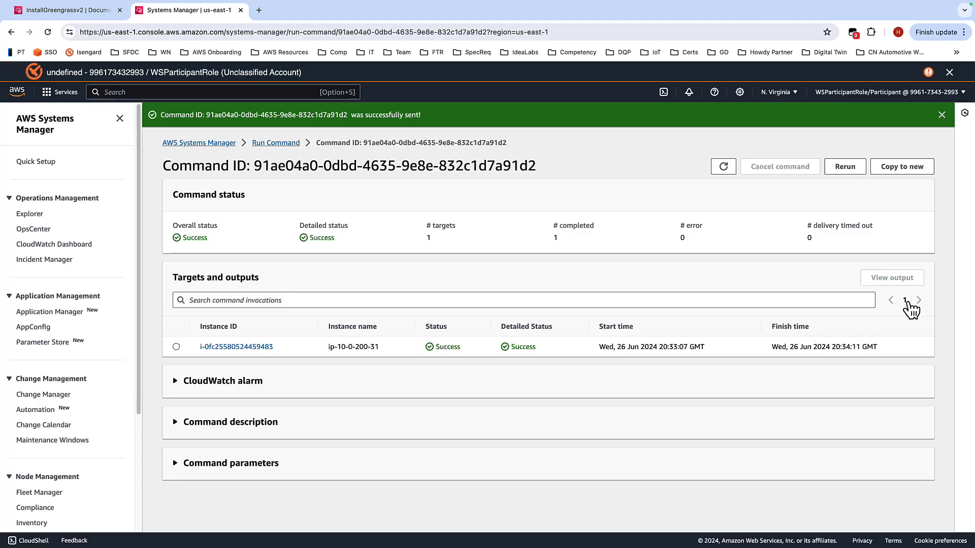
click(162, 93)
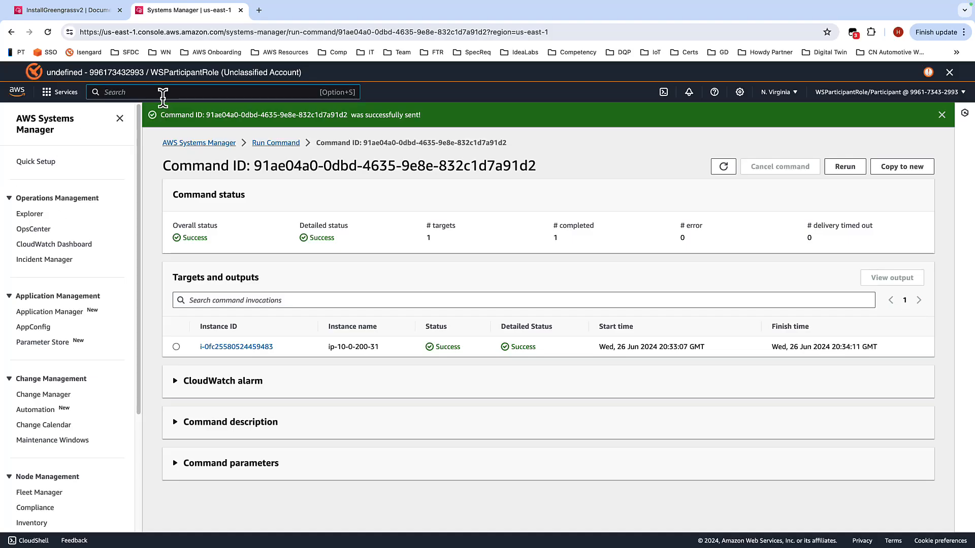
text(sy)
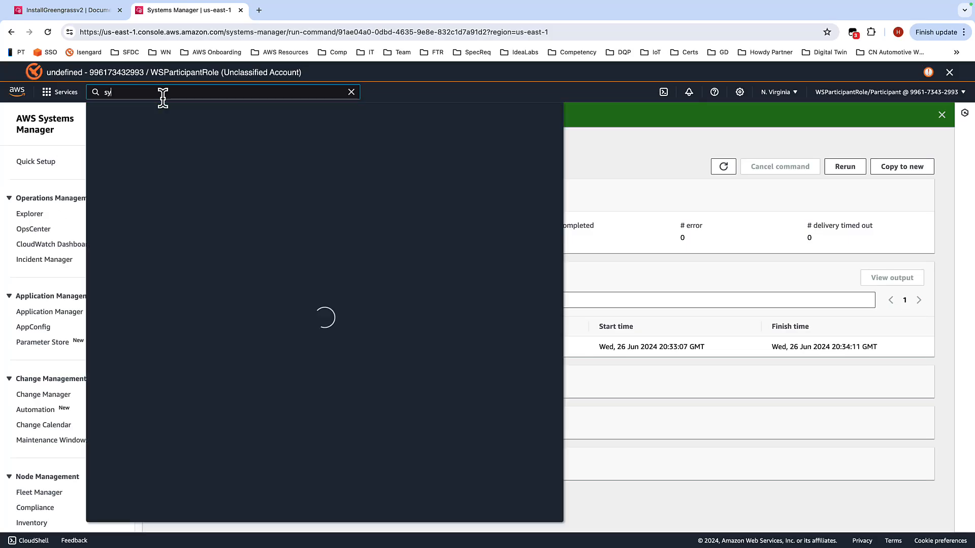
text(s)
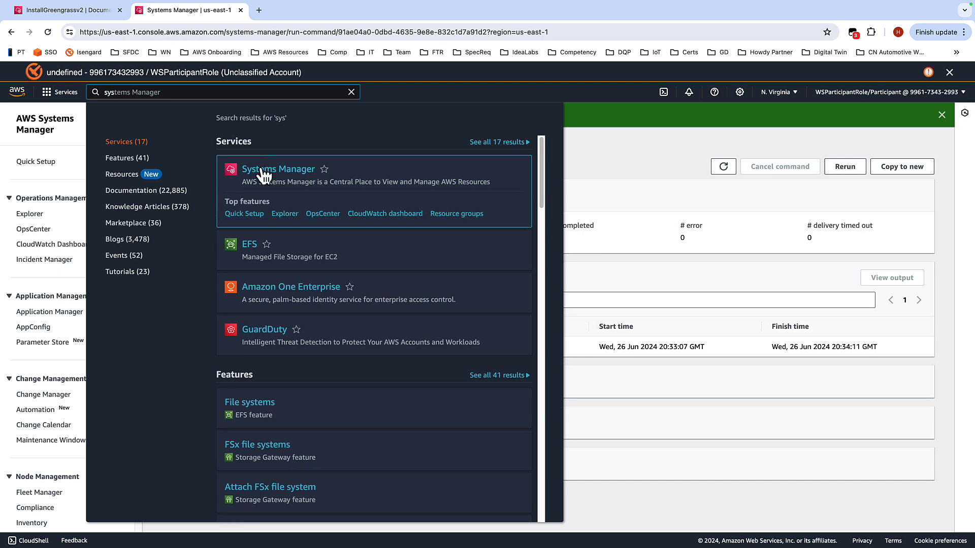
click(263, 173)
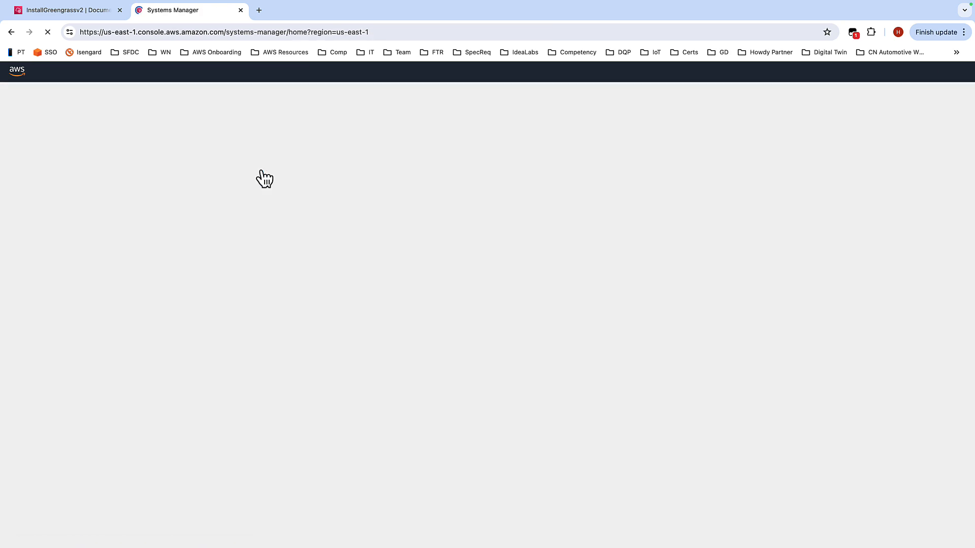
scroll(58, 307, down, 3)
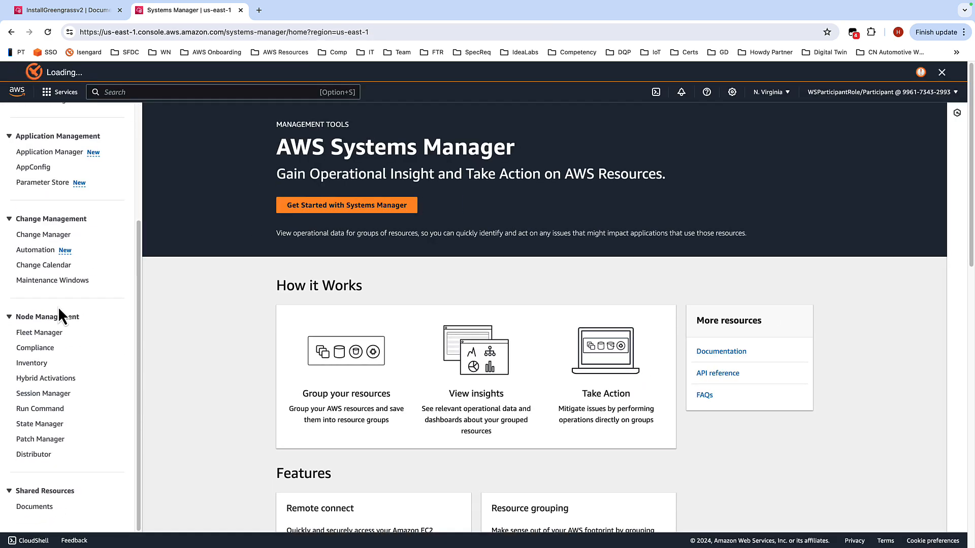
click(57, 395)
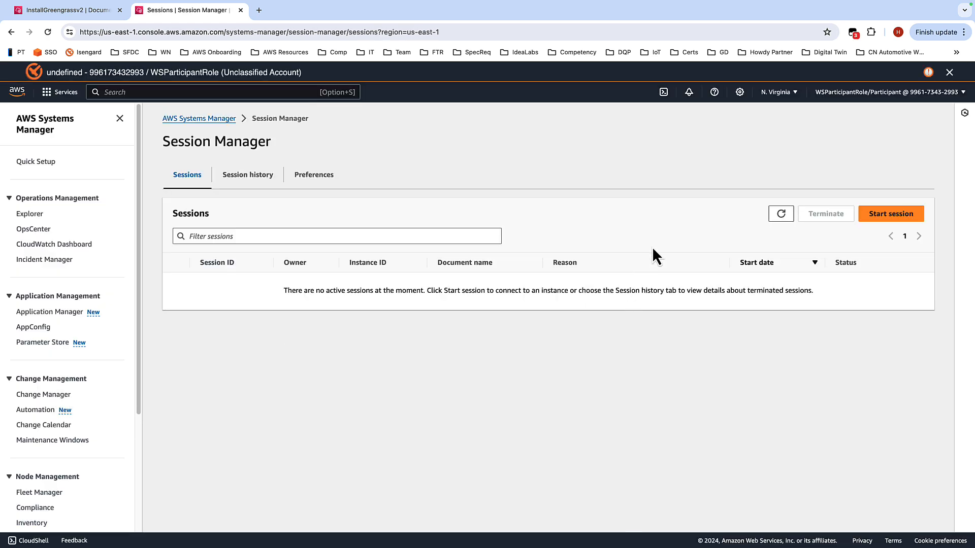
Step: Start a new session on the Edge Gateway instance
click(879, 216)
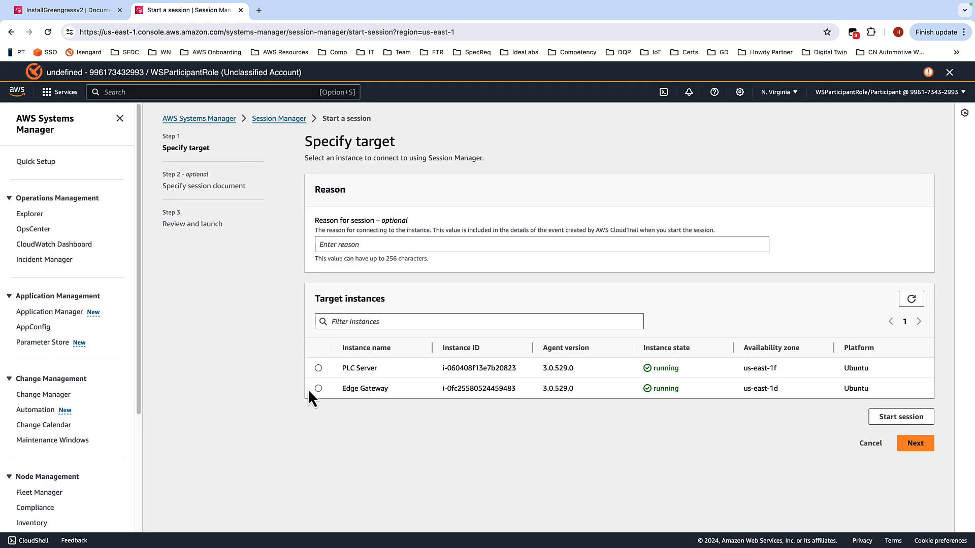
click(320, 390)
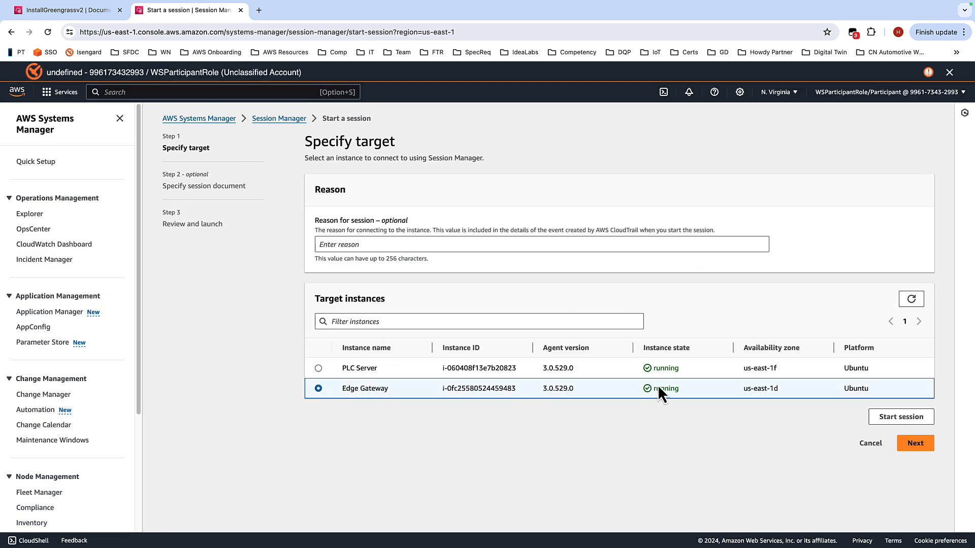
click(901, 417)
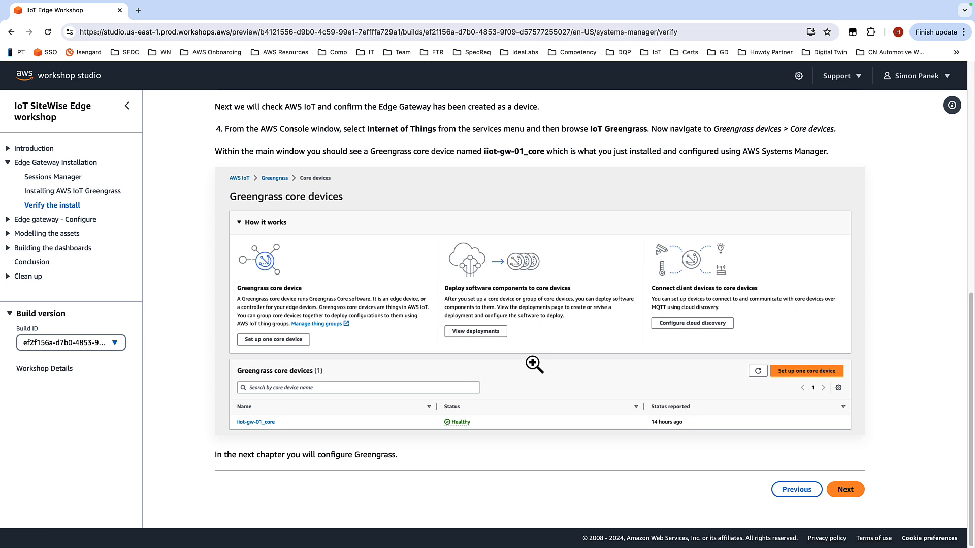
Step: In the Edge Gateway terminal, switch to the ubuntu user and run the guide's sudo systemctl status greengrass command
scroll(534, 364, up, 10)
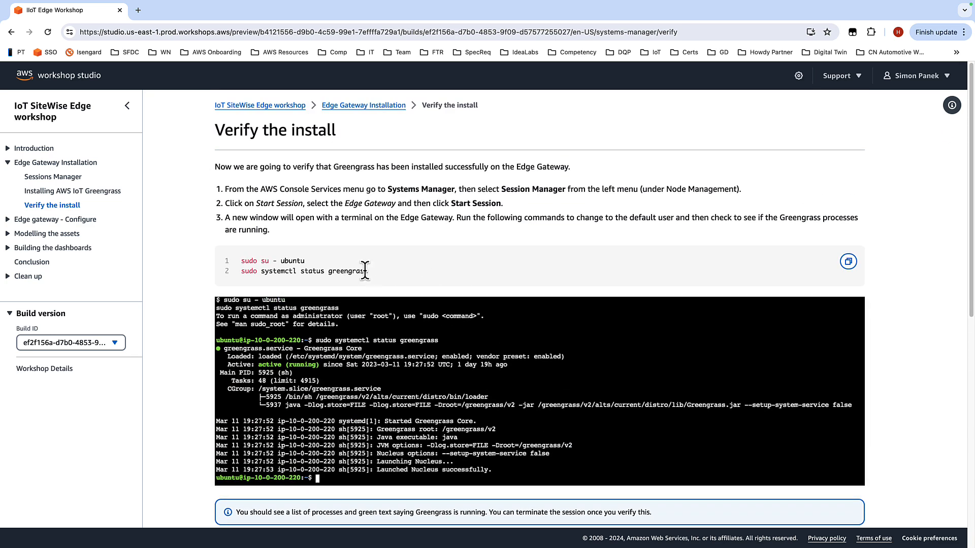
drag(368, 270, 240, 272)
key(super+c)
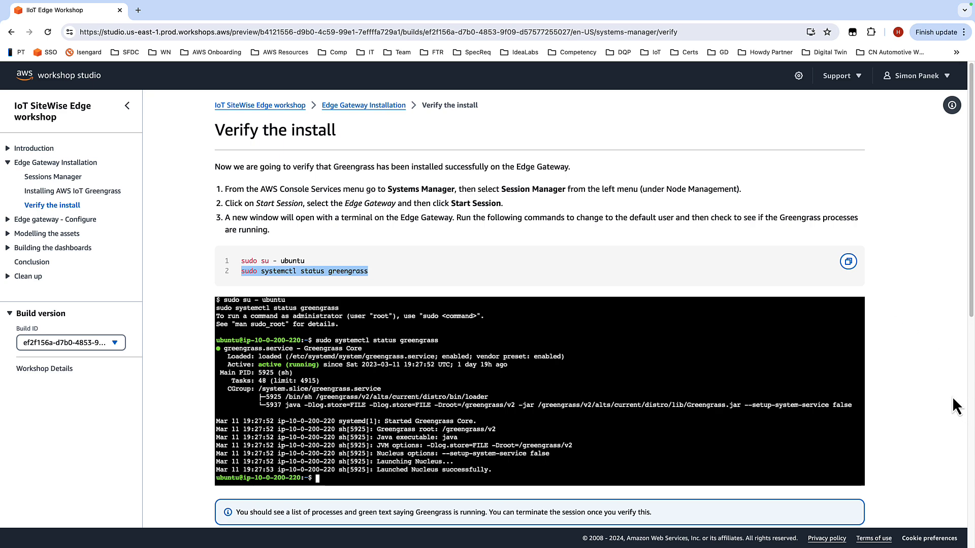
key(ctrl+Right)
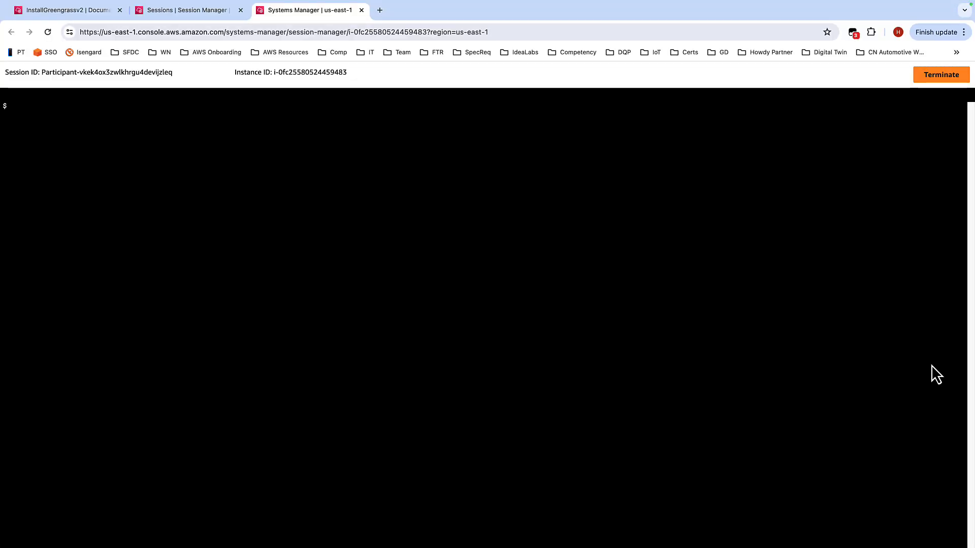
text(sudo su - ubuntuo)
key(Return)
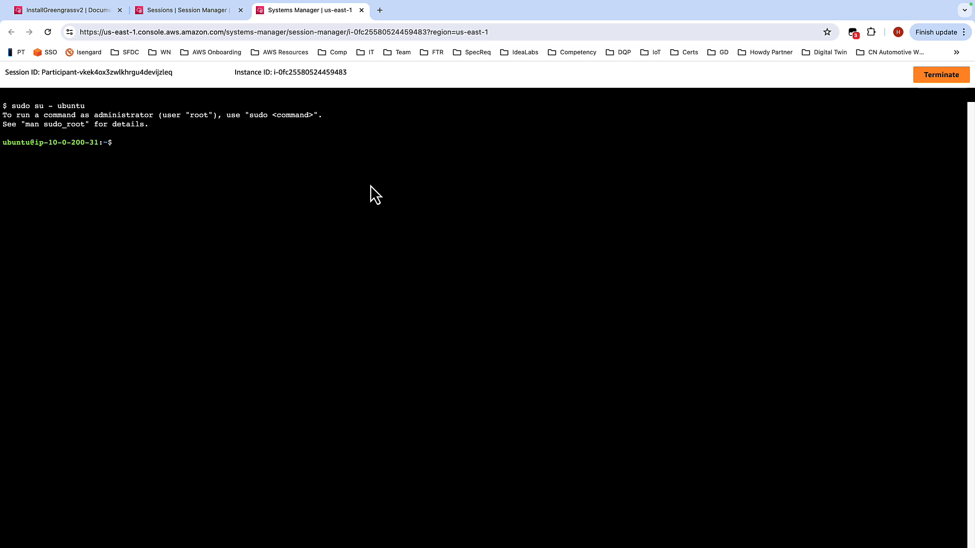
key(super+v)
key(Return)
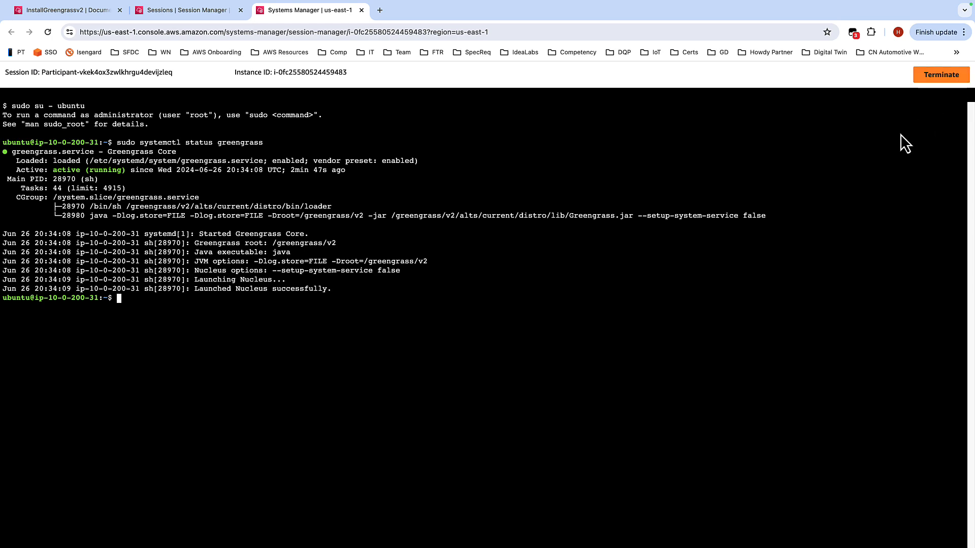
Step: Terminate the Edge Gateway session
click(943, 80)
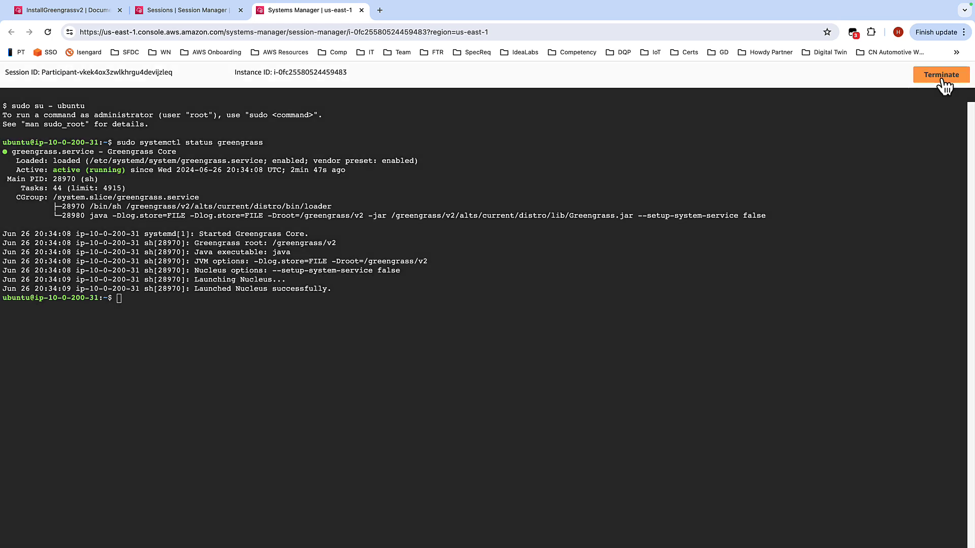
click(603, 341)
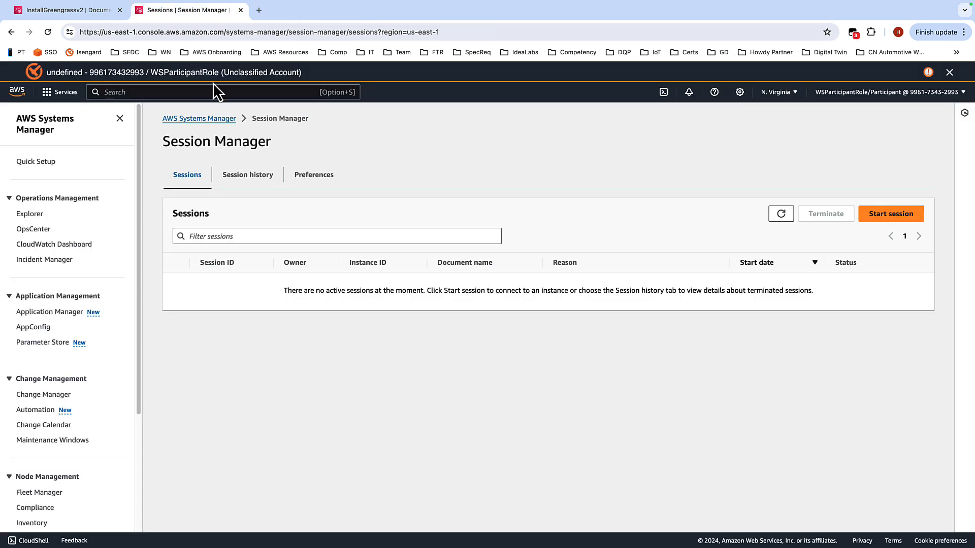
Step: Open the Core devices list under Greengrass devices in the IoT Greengrass console
click(175, 91)
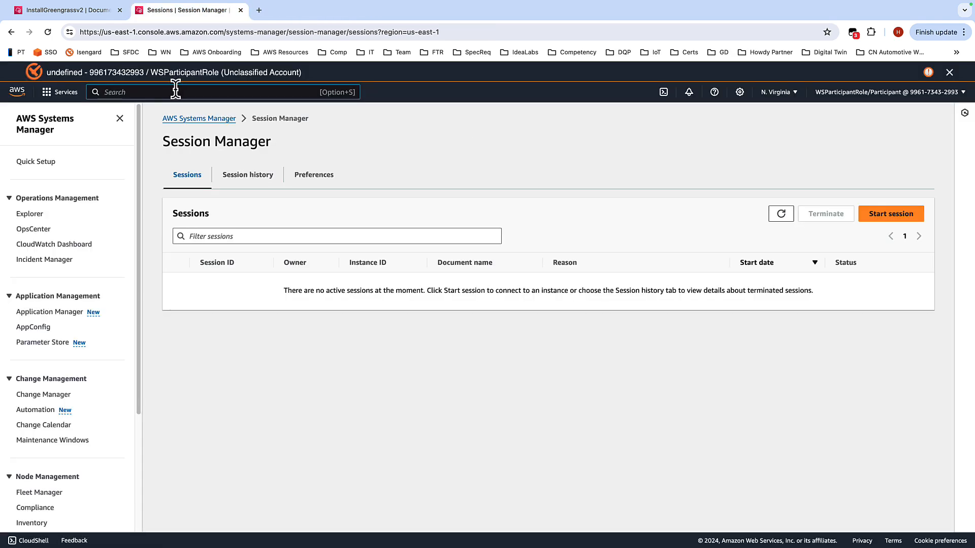
text(green)
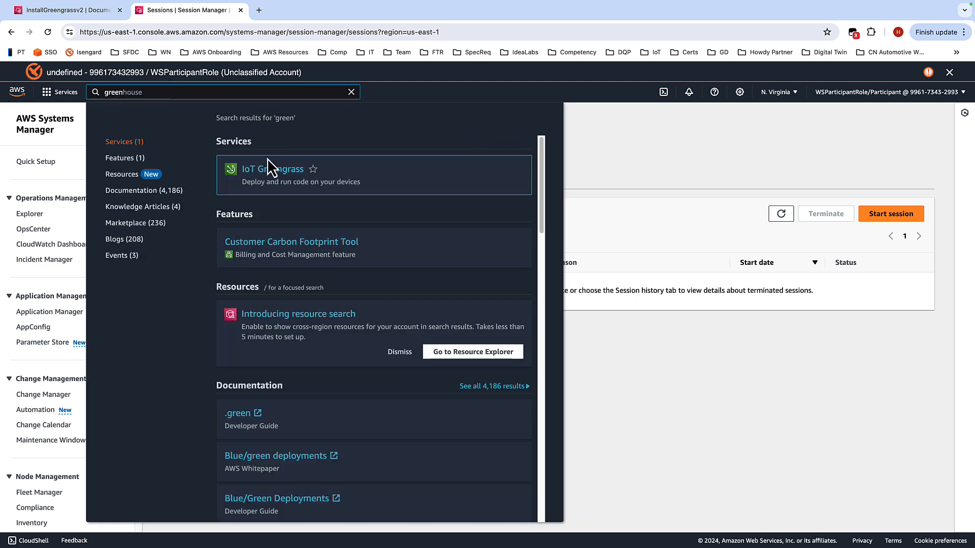
click(272, 174)
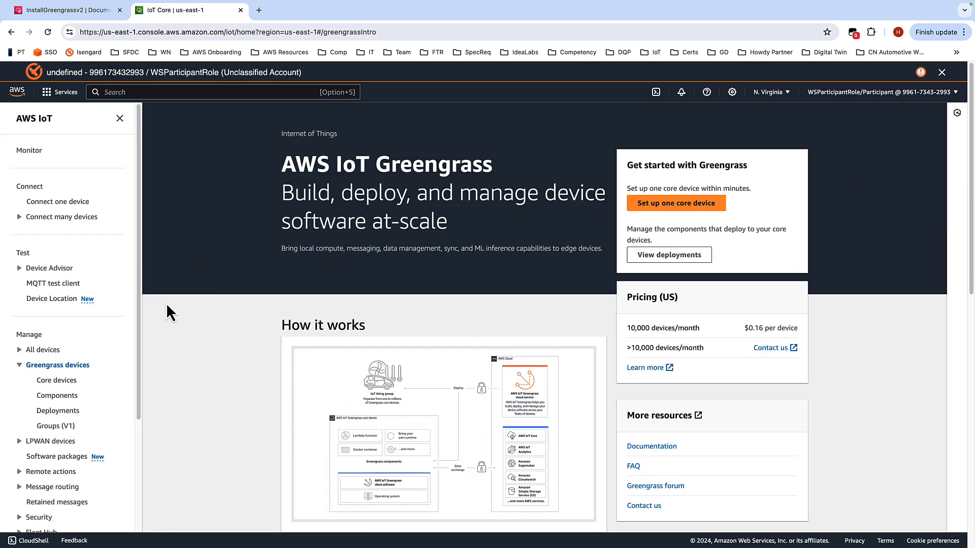
click(56, 380)
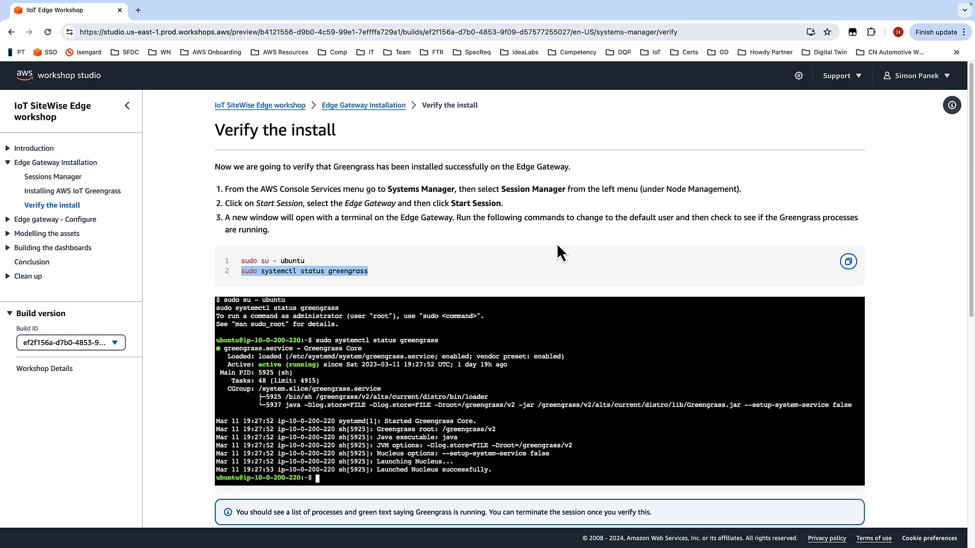
Step: Advance the workshop guide to the Configuring AWS IoT Greengrass page
scroll(557, 255, down, 10)
click(853, 488)
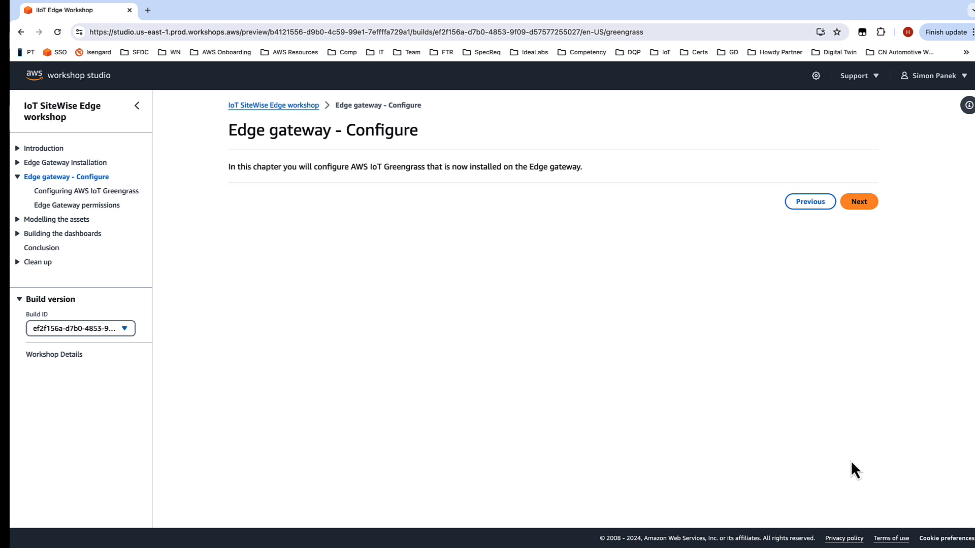
click(858, 210)
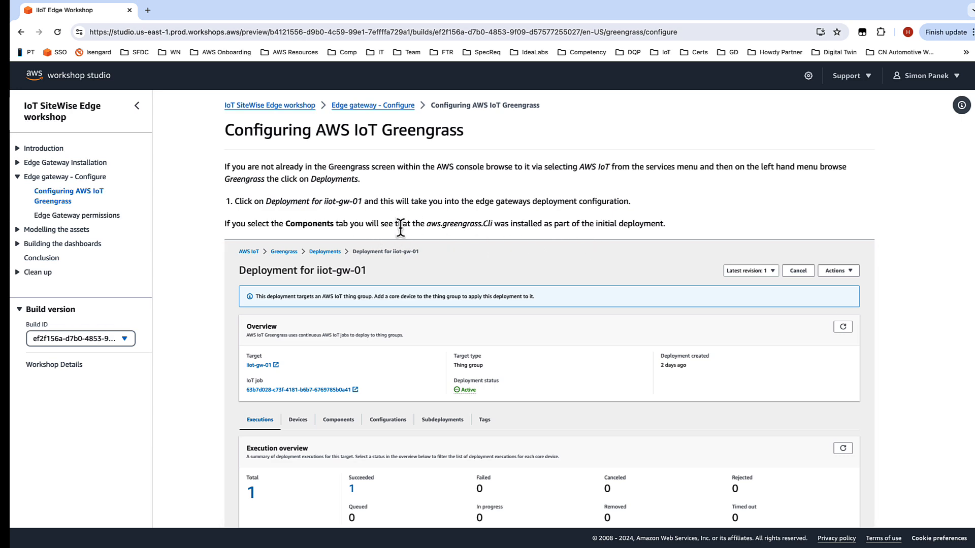
Step: Read the guide's instructions for revising the Greengrass deployment with public components and LogManager configuration
scroll(404, 223, down, 2)
scroll(405, 221, down, 5)
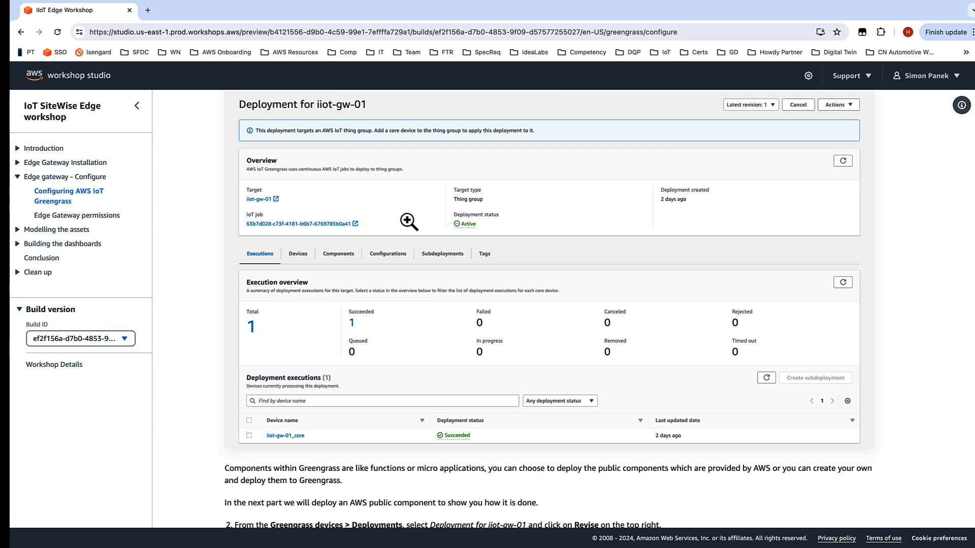
scroll(420, 294, down, 3)
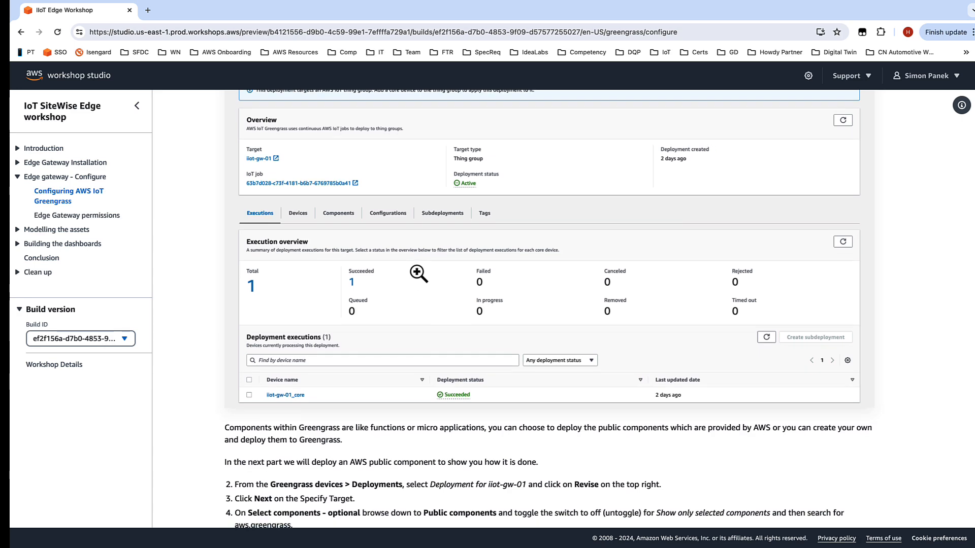
scroll(420, 292, down, 3)
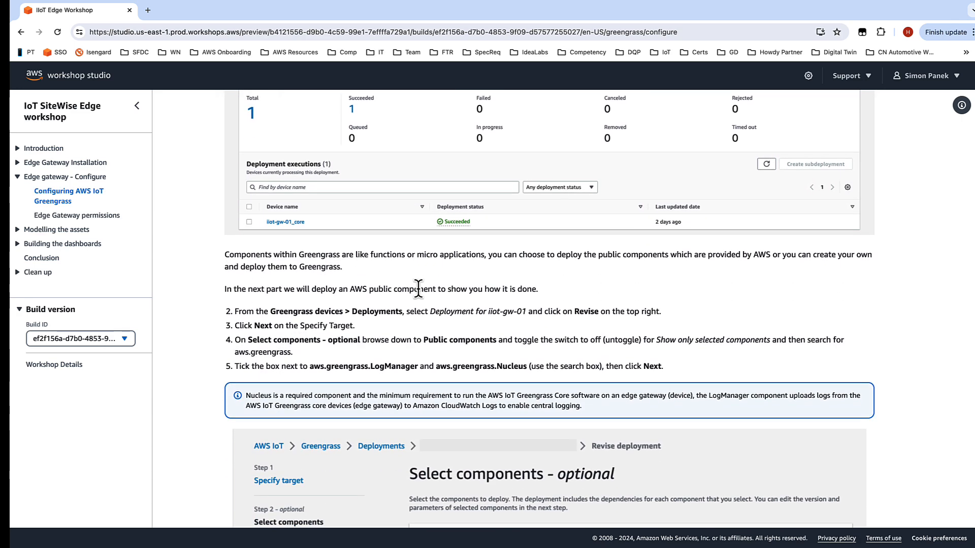
scroll(702, 283, down, 1)
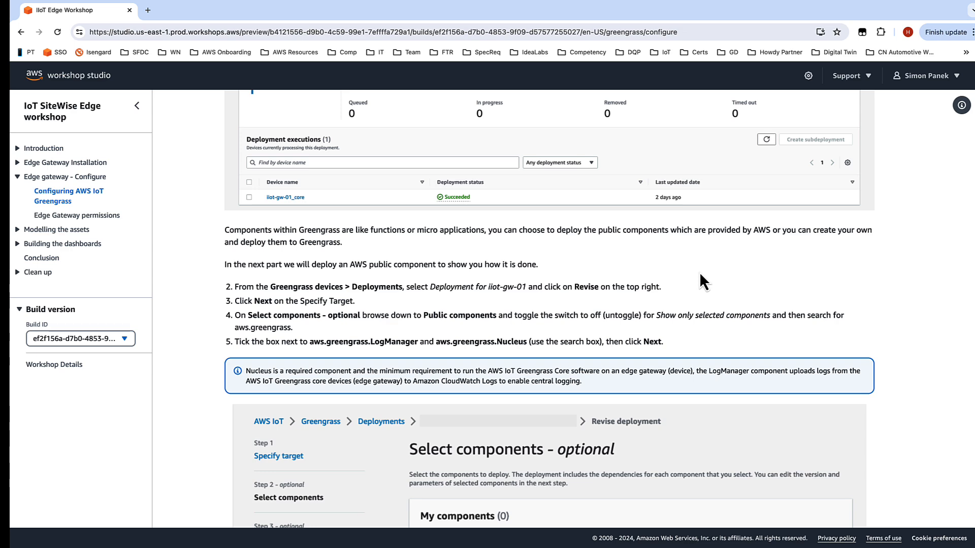
scroll(706, 254, down, 1)
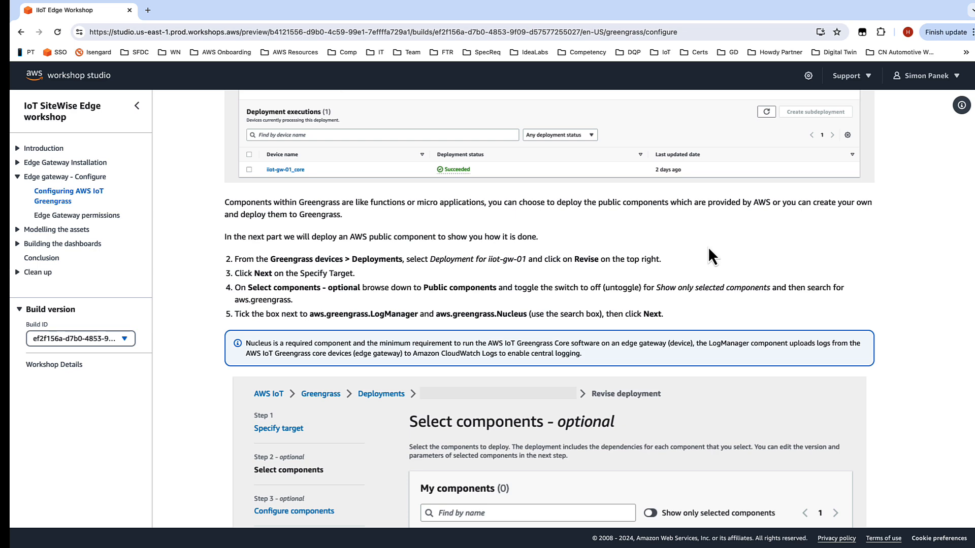
scroll(707, 245, down, 2)
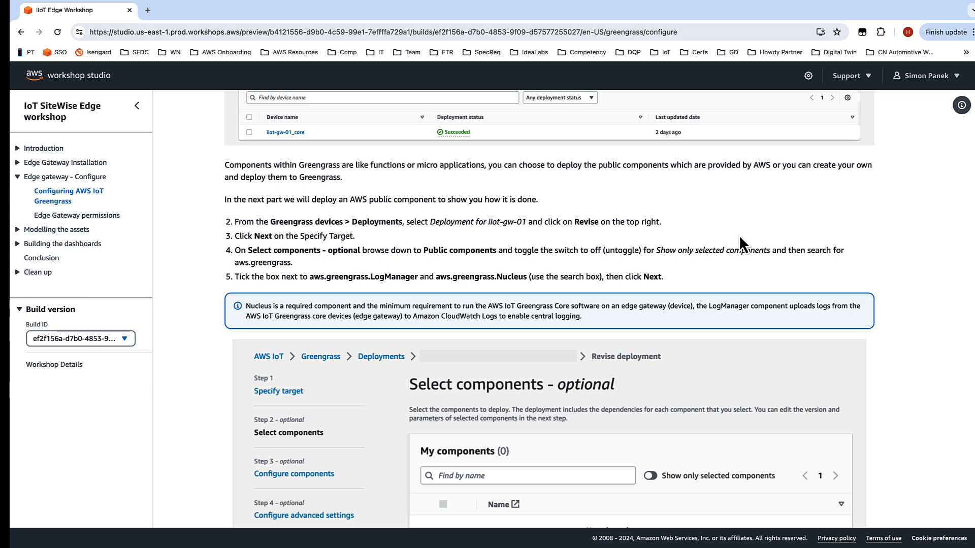
scroll(738, 234, down, 4)
scroll(740, 238, down, 2)
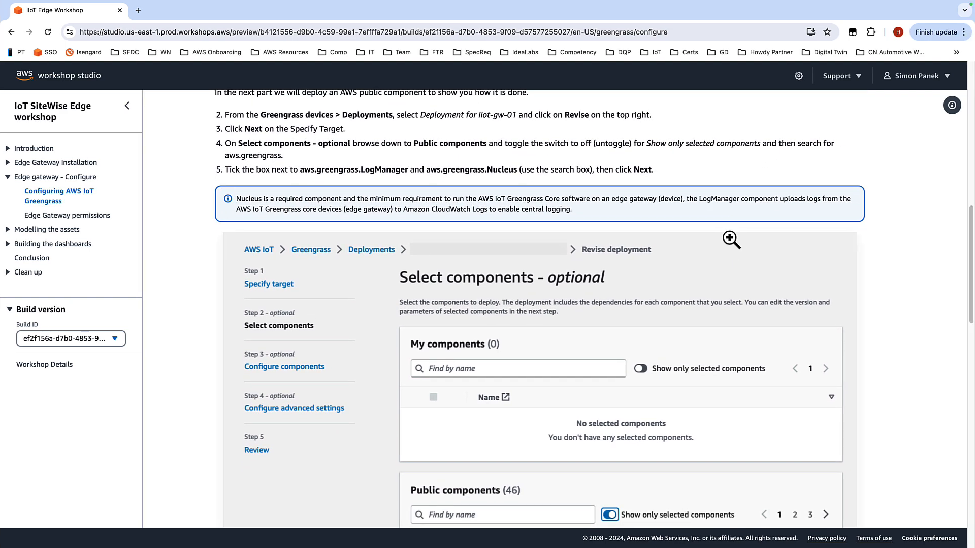
scroll(731, 239, down, 1)
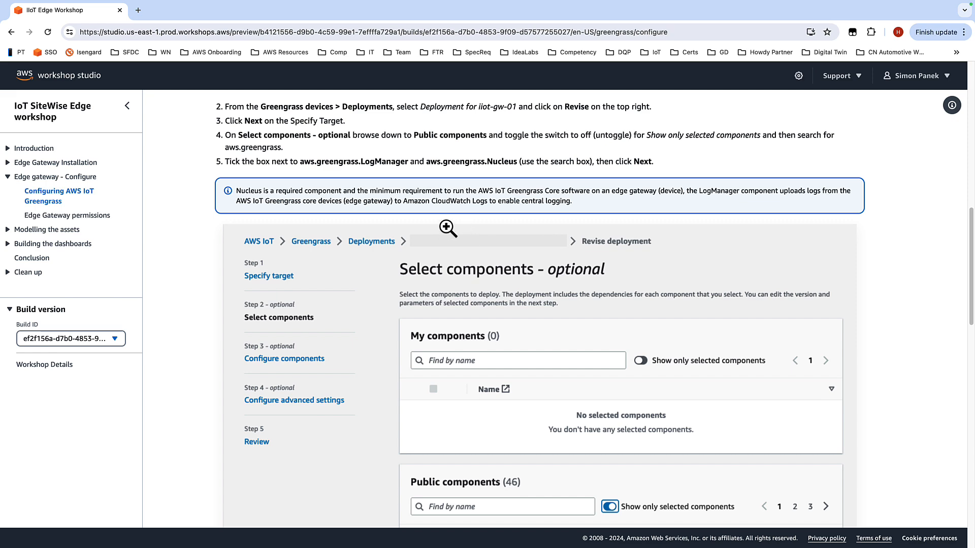
scroll(446, 226, down, 5)
scroll(674, 258, down, 7)
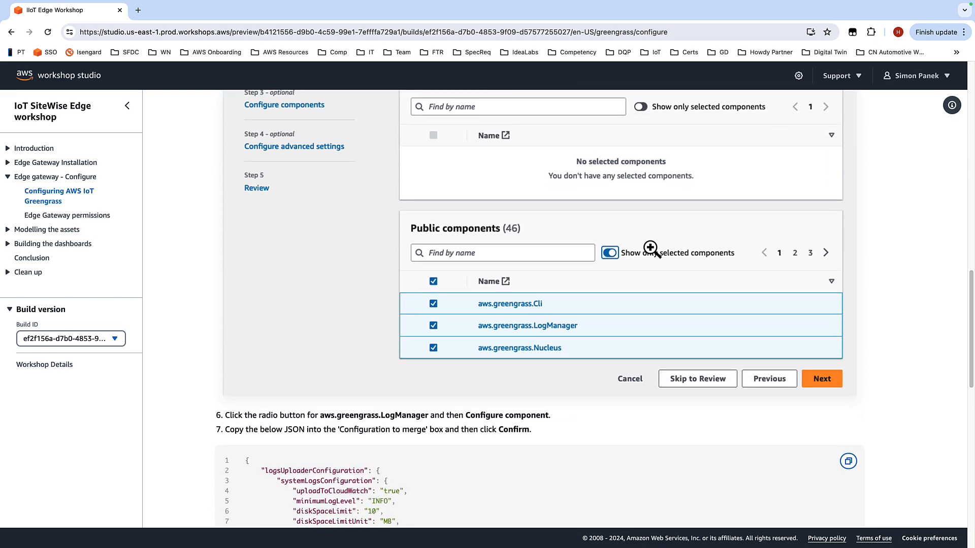
scroll(618, 261, down, 3)
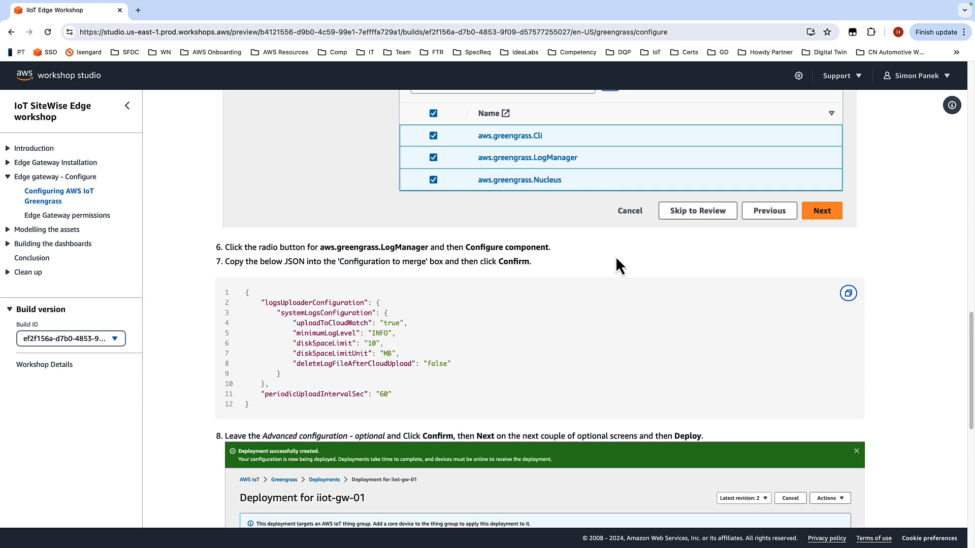
scroll(609, 264, down, 1)
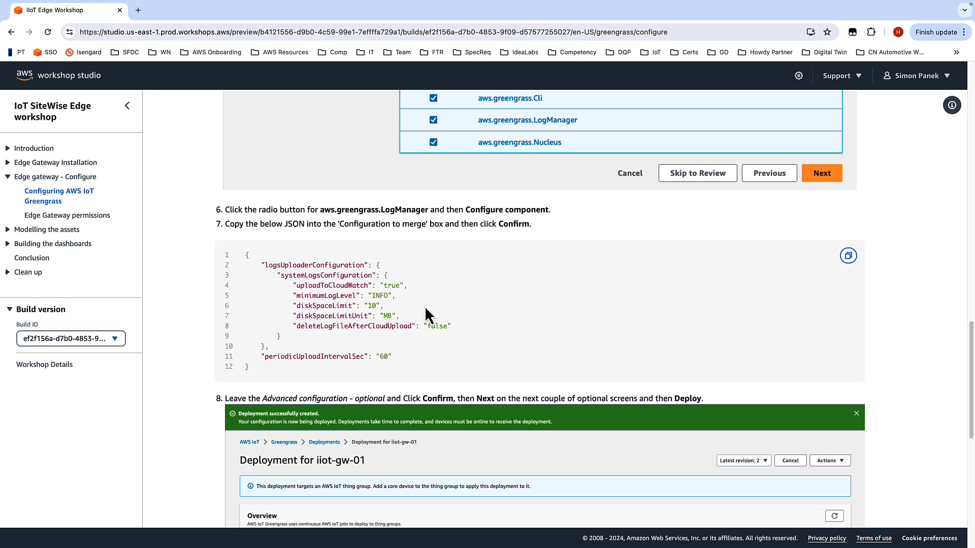
scroll(488, 291, down, 1)
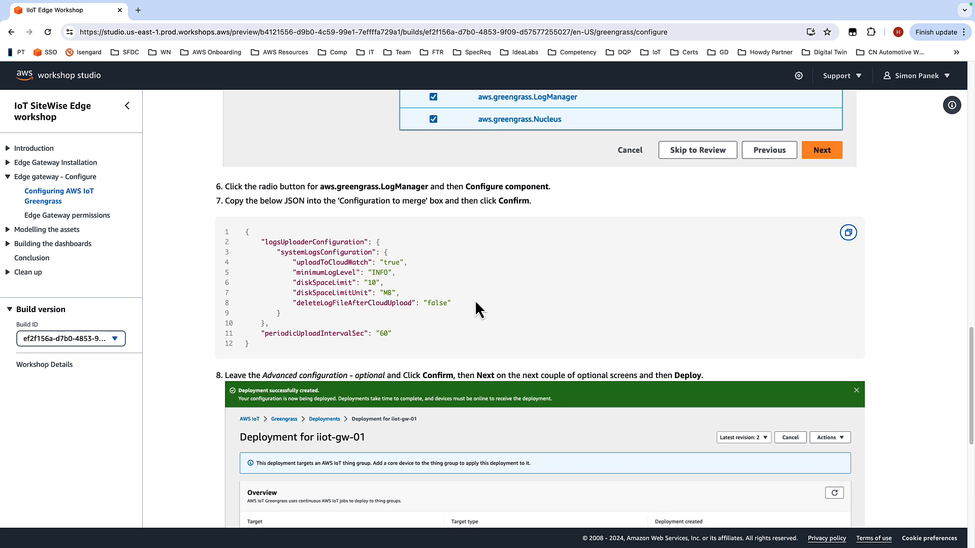
scroll(736, 276, down, 2)
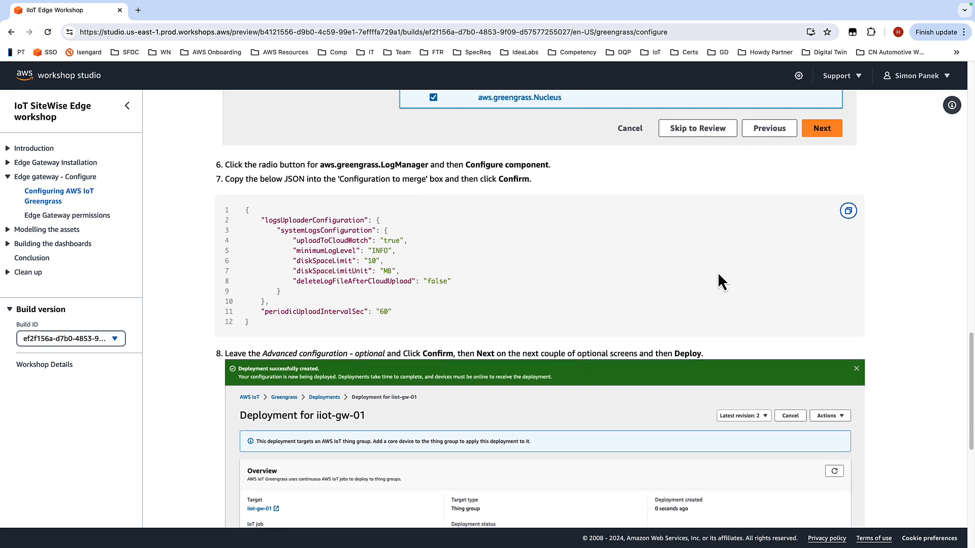
scroll(593, 264, down, 4)
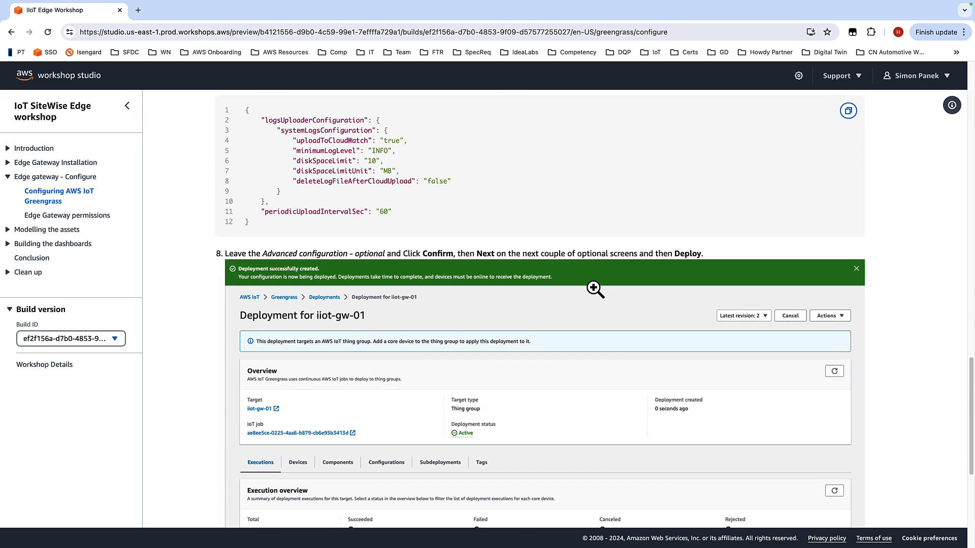
Step: Read the remaining guide steps for deploying and checking the Greengrass logs in CloudWatch
scroll(597, 294, down, 3)
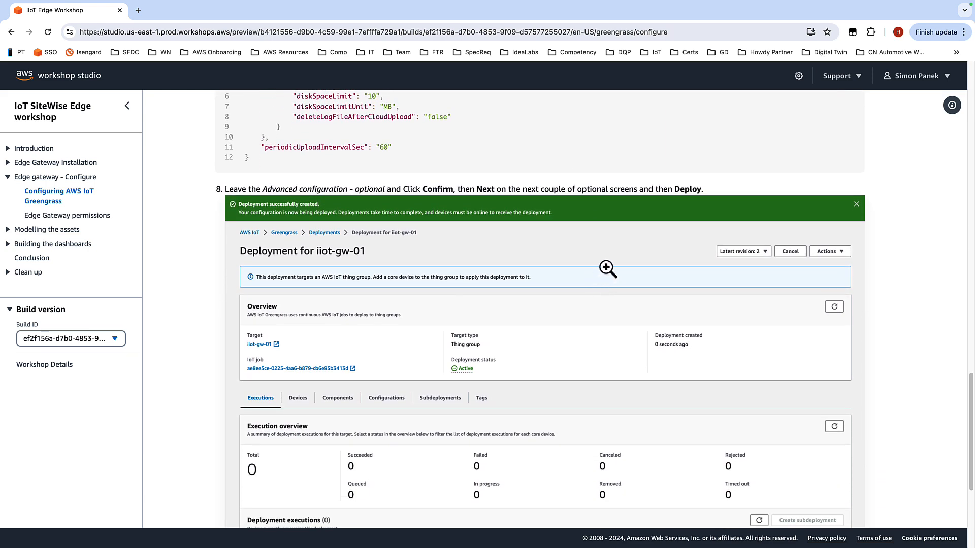
scroll(608, 270, down, 2)
scroll(608, 263, down, 2)
scroll(629, 256, down, 4)
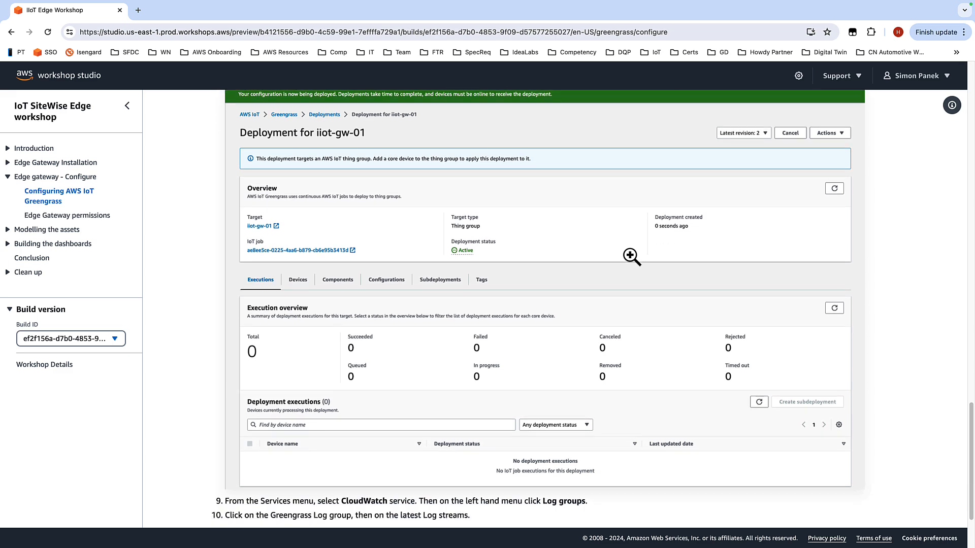
scroll(632, 257, down, 2)
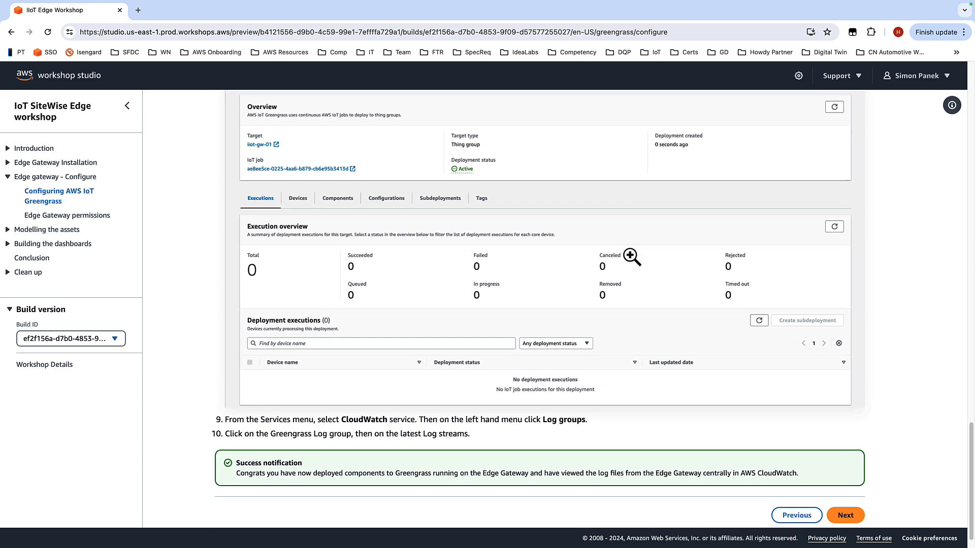
scroll(641, 255, down, 1)
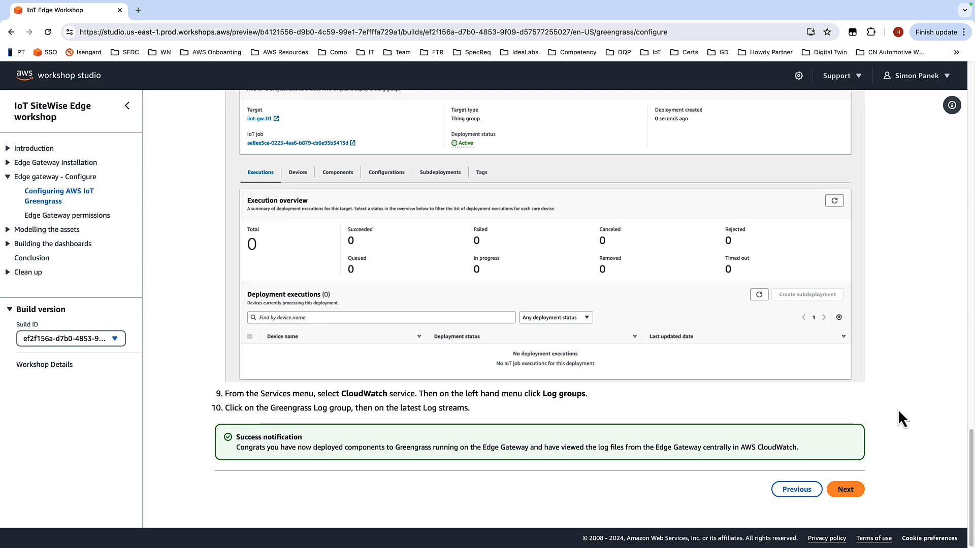
Step: Review the iiot-gw-01_core device's installed components and its existing deployments
key(ctrl+Right)
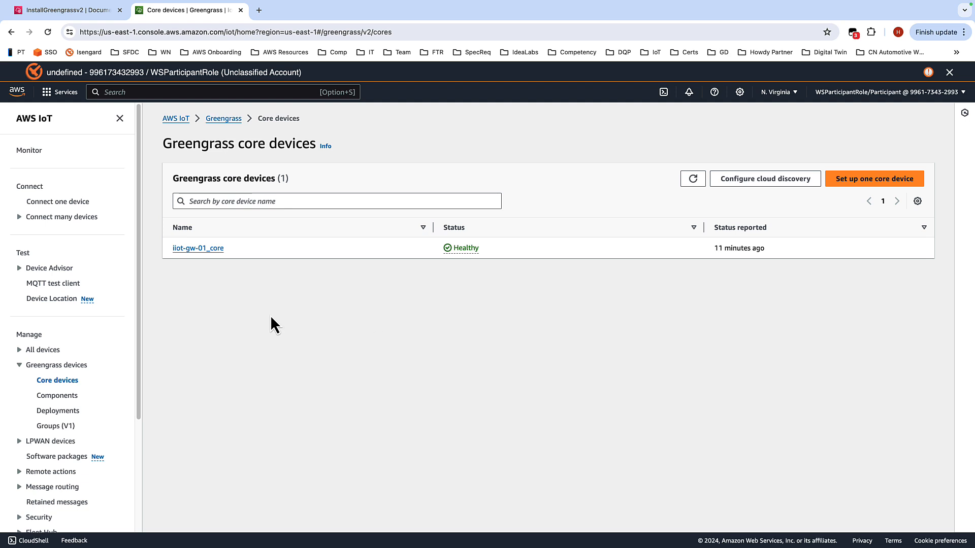
click(192, 250)
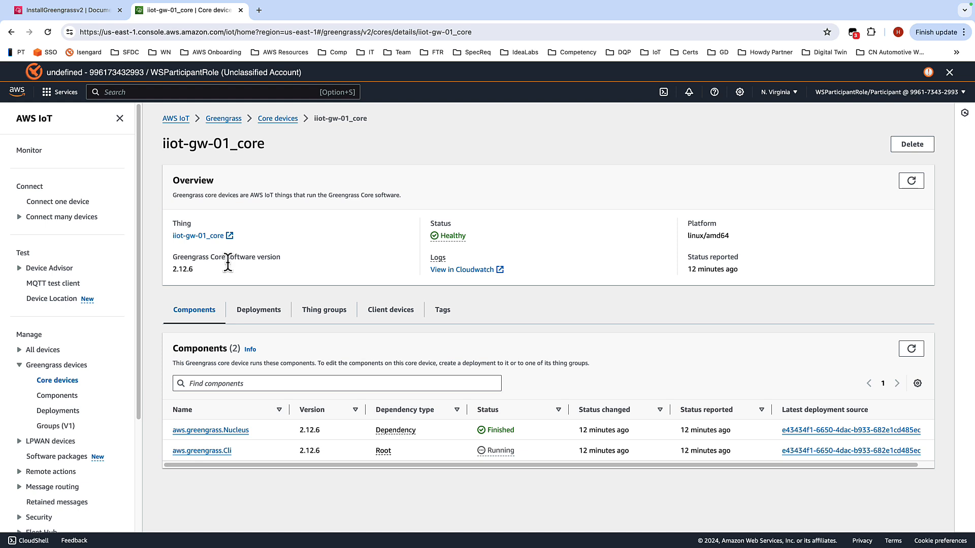
click(254, 314)
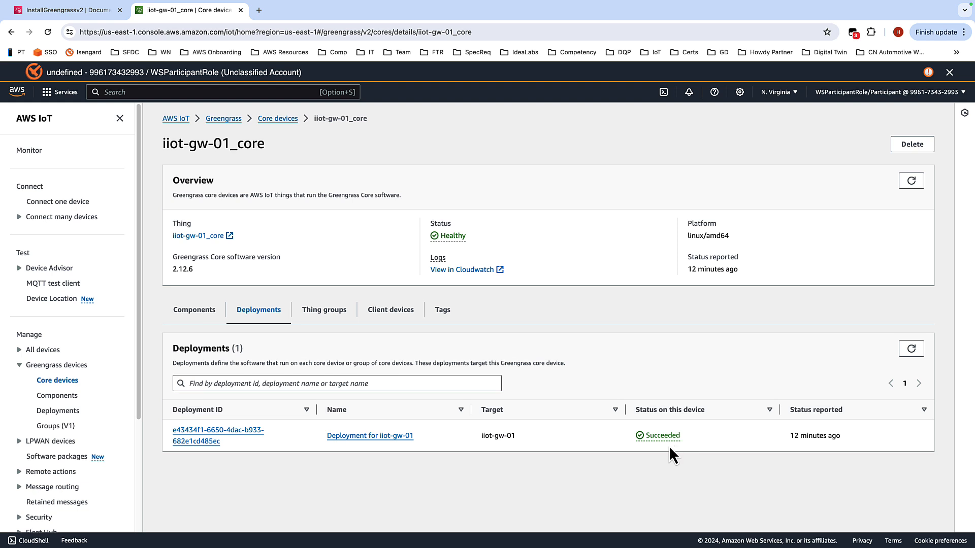
click(201, 318)
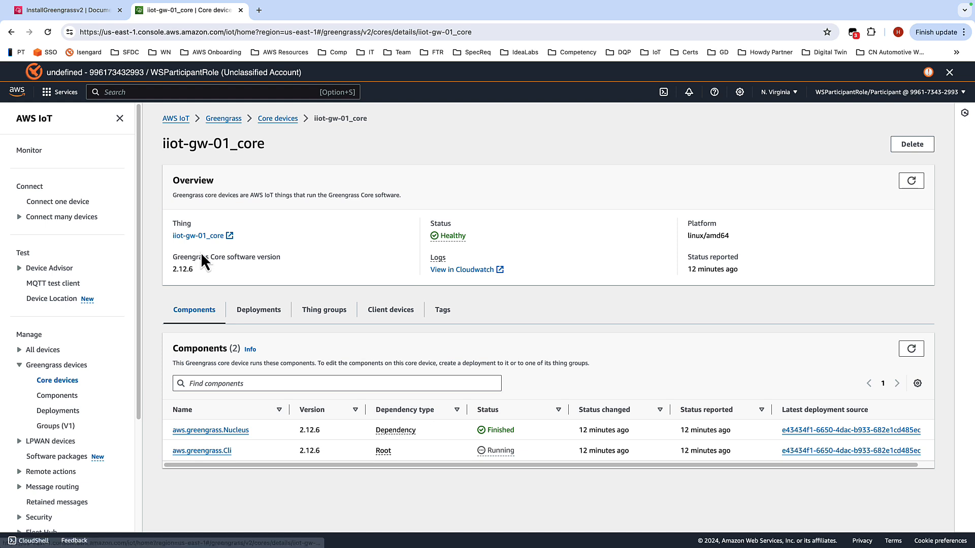
click(260, 311)
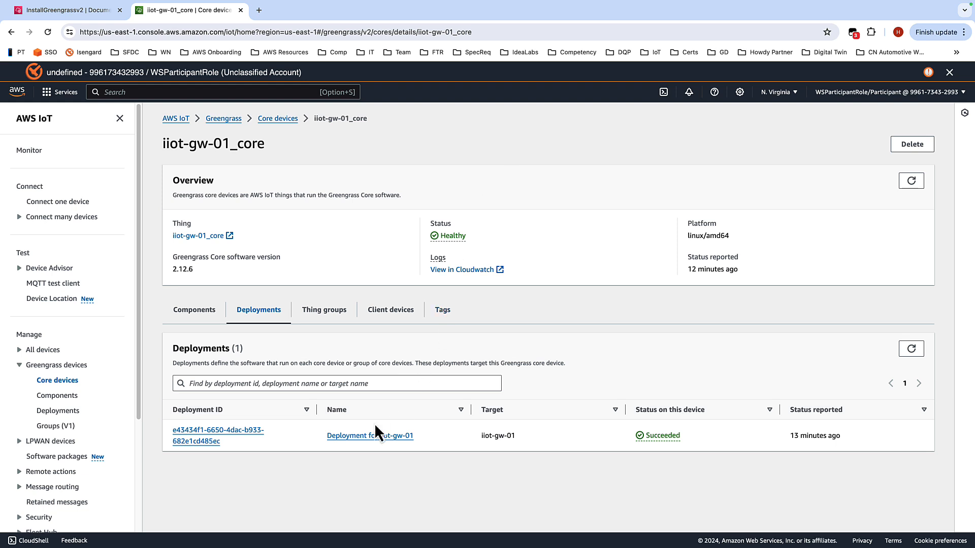
Step: Start a revision of the Deployment for iiot-gw-01 and continue past the target step
click(362, 437)
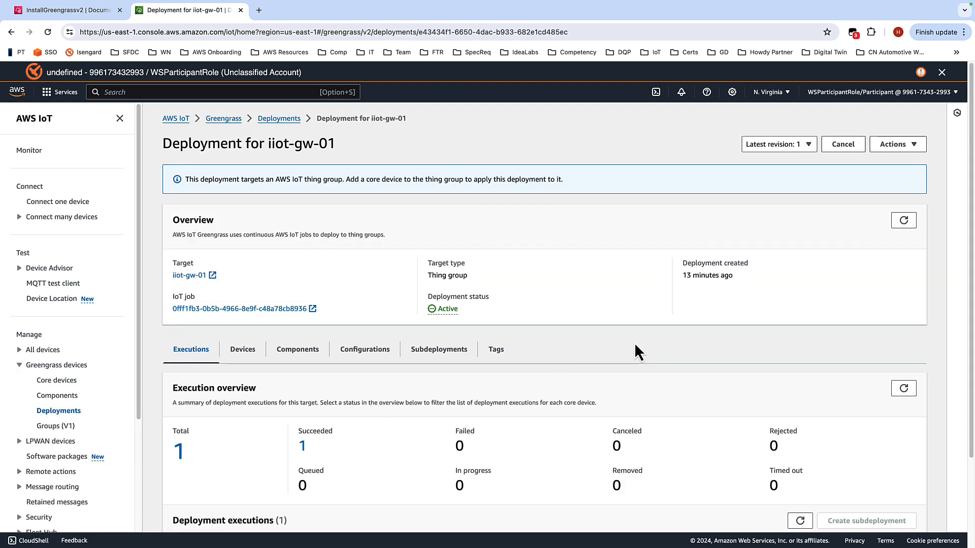
click(915, 148)
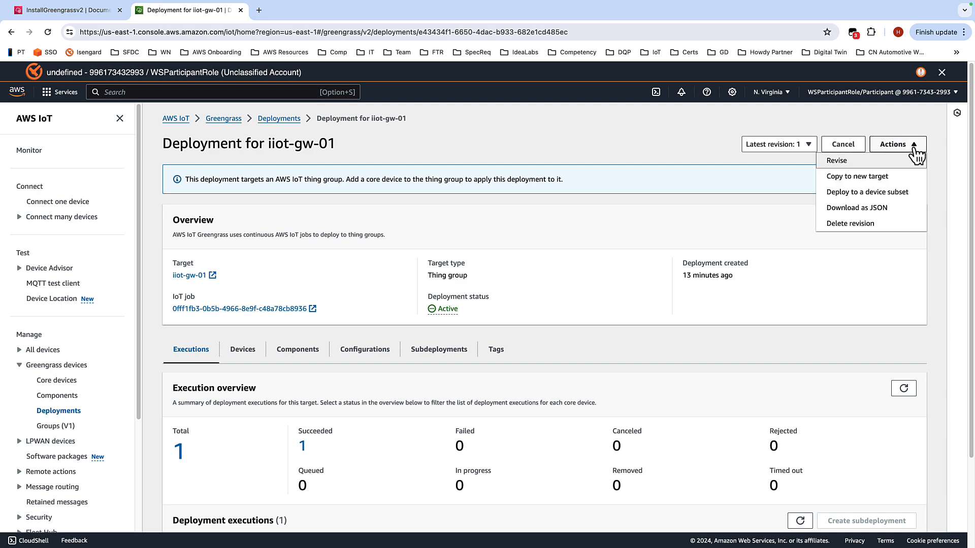
click(847, 163)
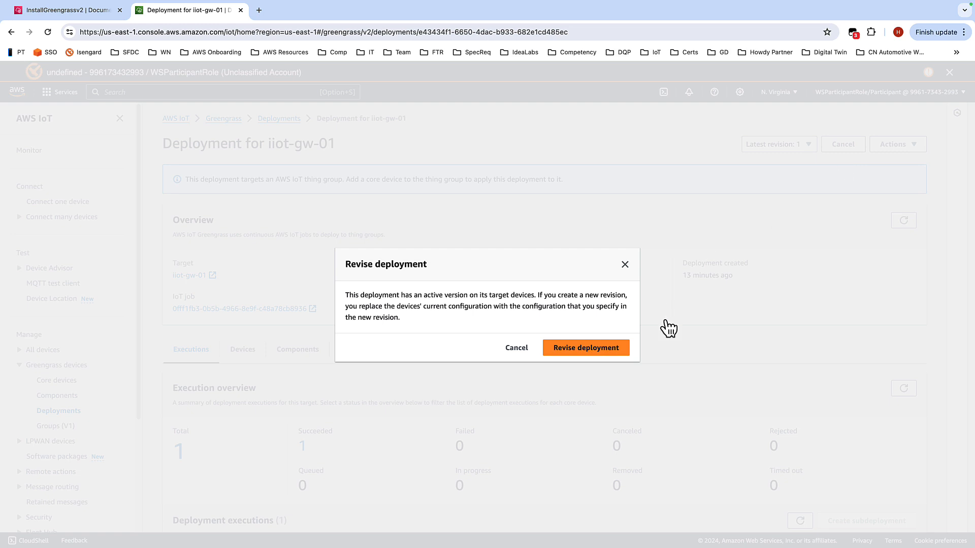
click(612, 349)
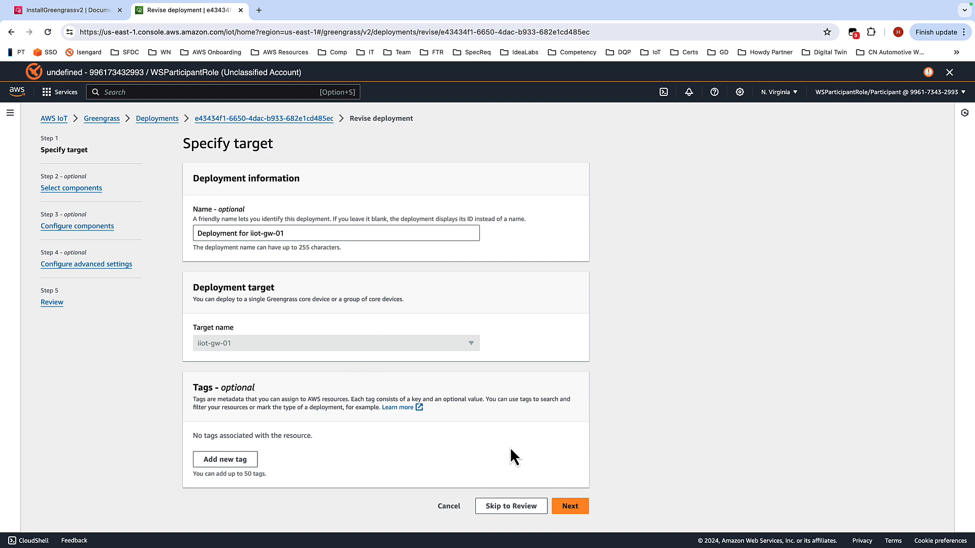
click(570, 508)
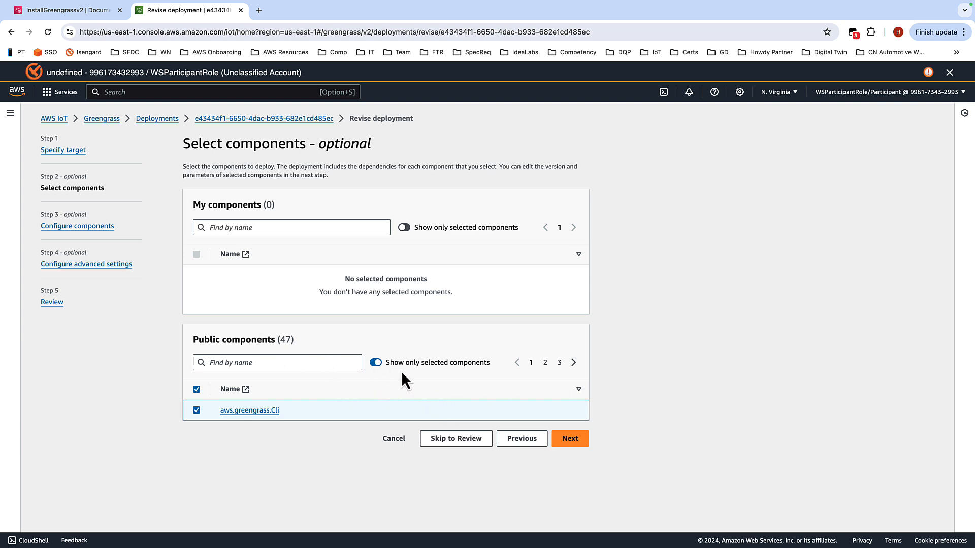
Step: Search the public components for nuc and add aws.greengrass.Nucleus to the deployment
click(376, 363)
click(268, 362)
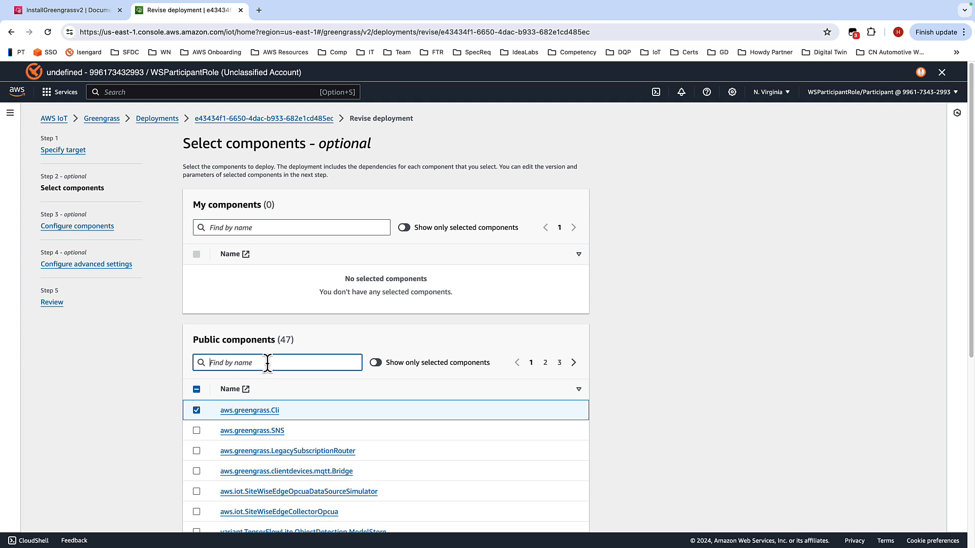
text(nuc)
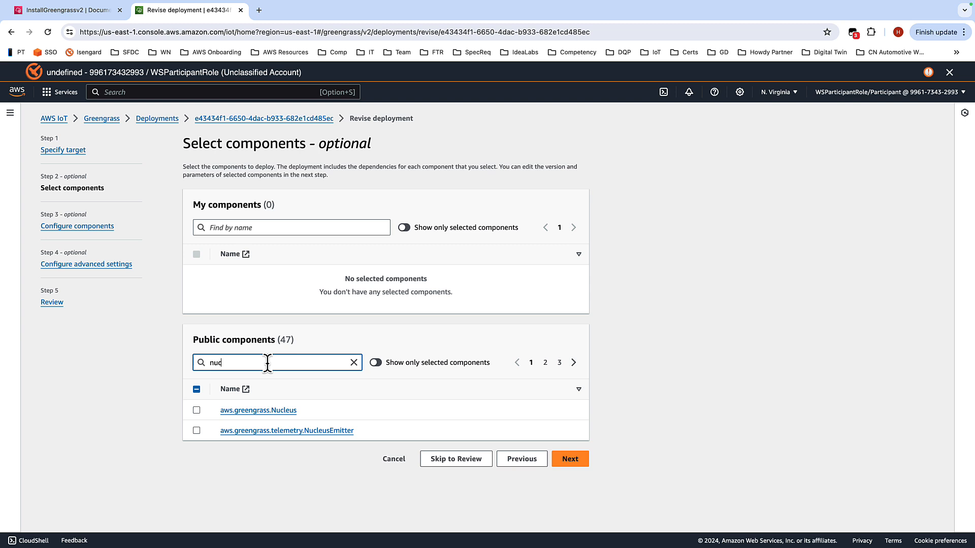
click(196, 411)
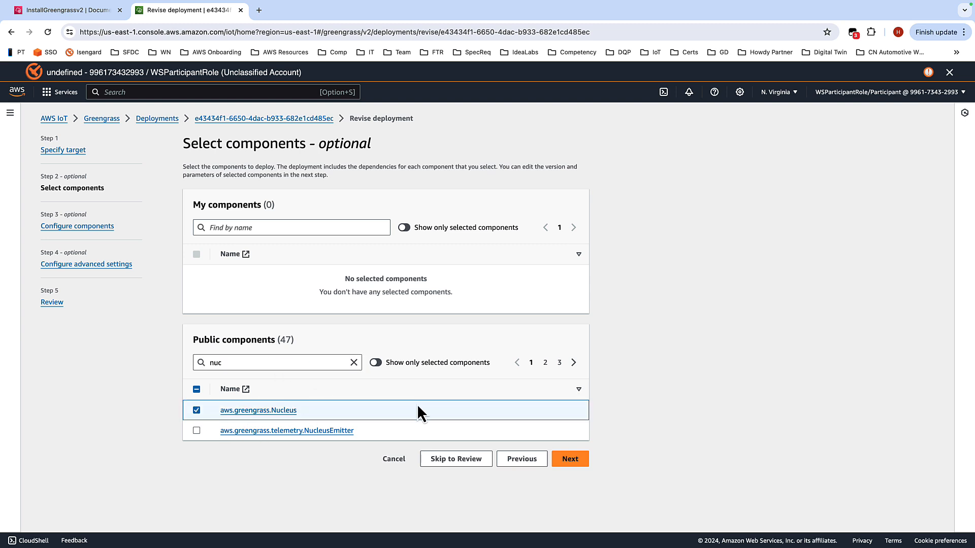
Step: Add aws.greengrass.LogManager to the deployment and continue with the selected components
click(354, 362)
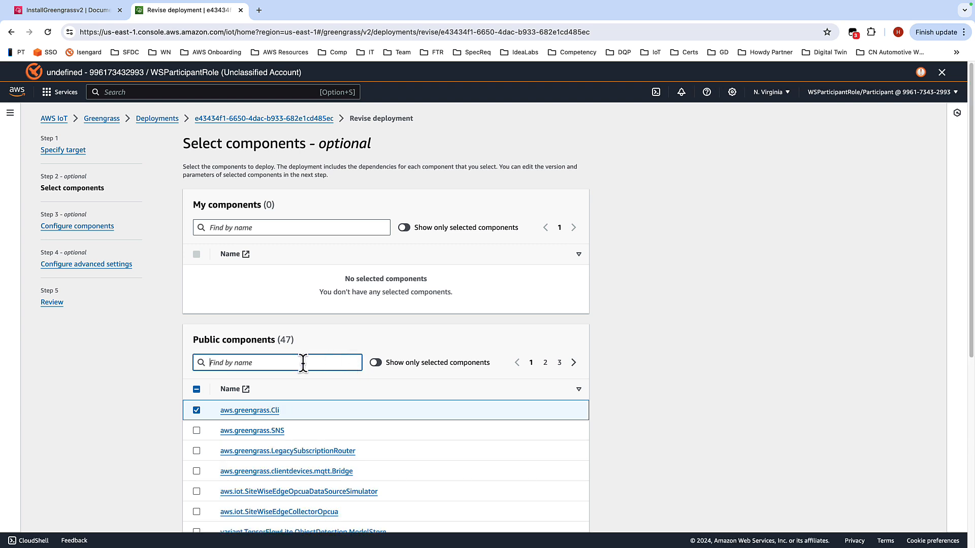
text(log)
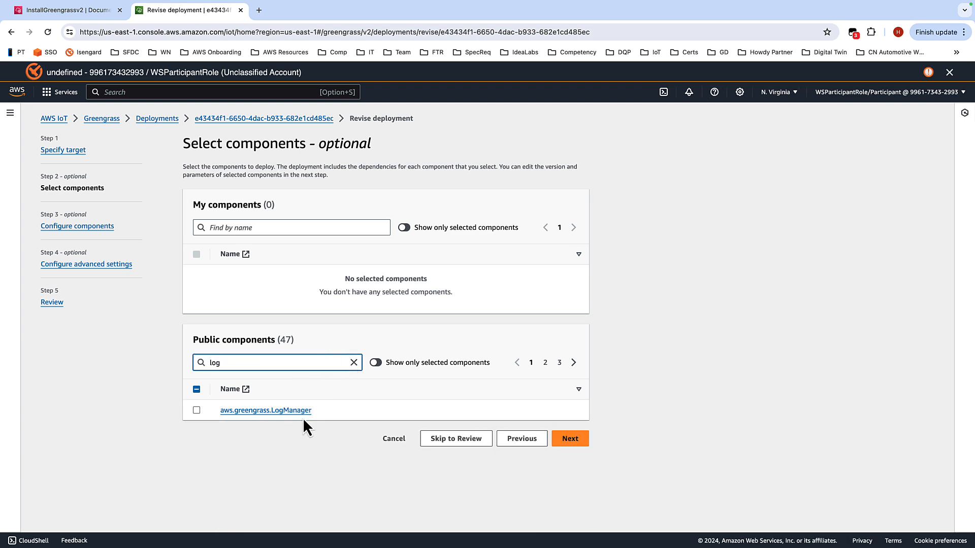
click(196, 410)
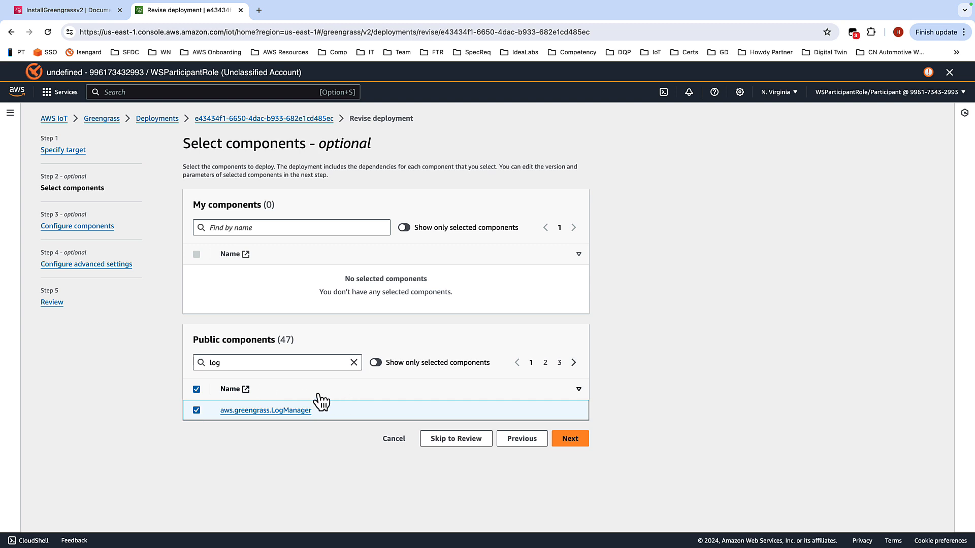
click(354, 362)
click(374, 364)
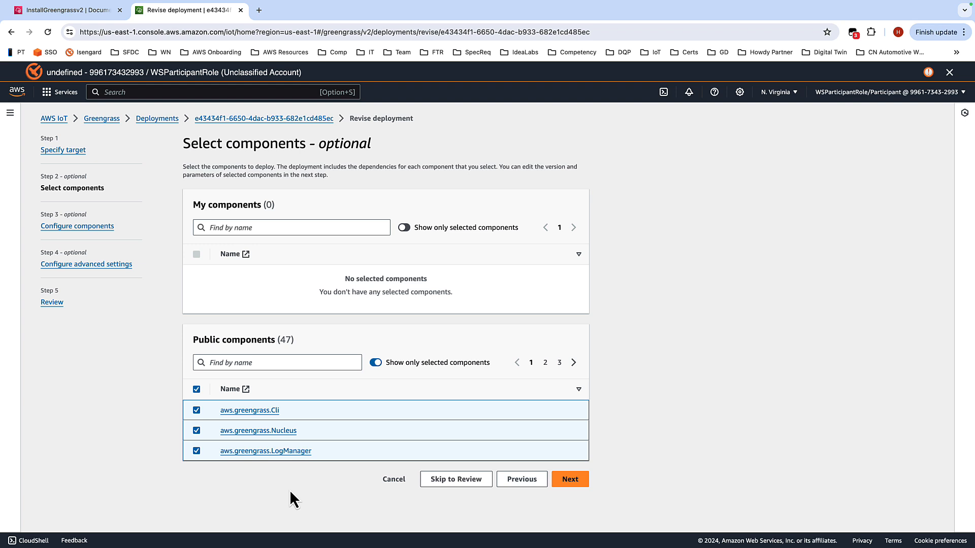
click(570, 480)
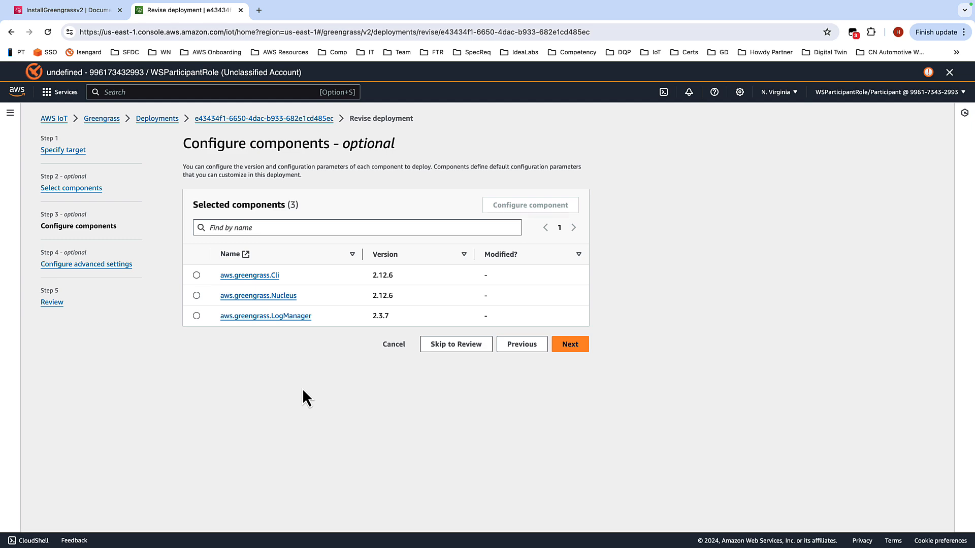
Step: Open the configuration for aws.greengrass.LogManager and copy the logs uploader JSON from the workshop guide
click(197, 317)
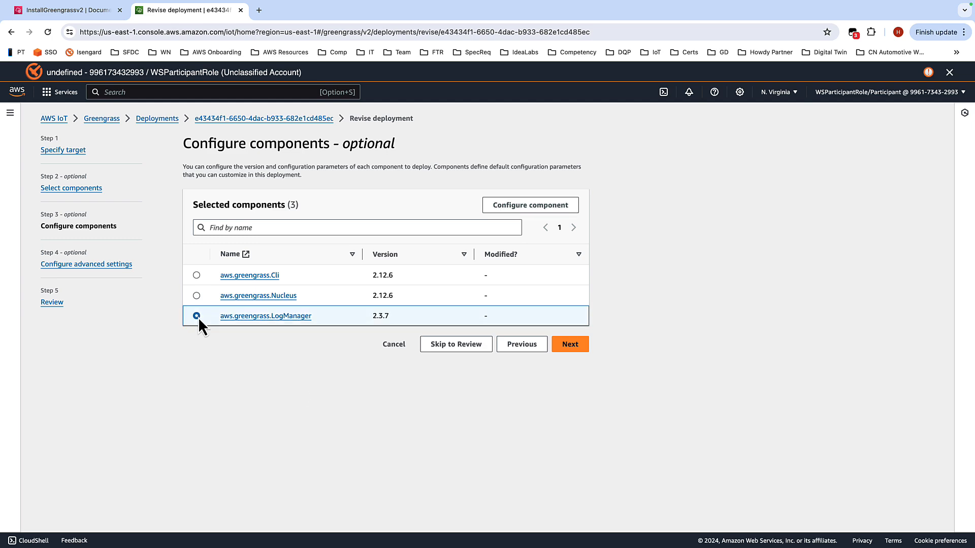
click(513, 209)
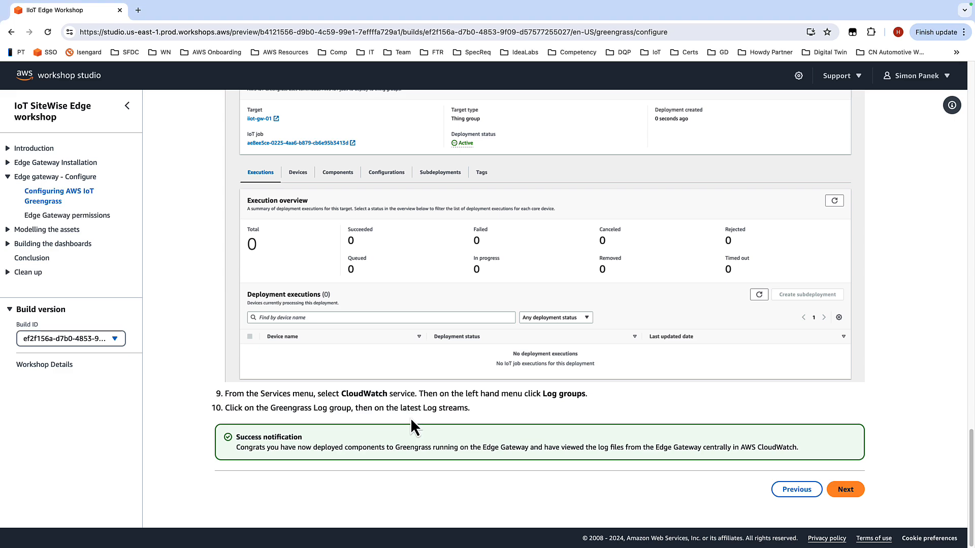
scroll(500, 270, up, 8)
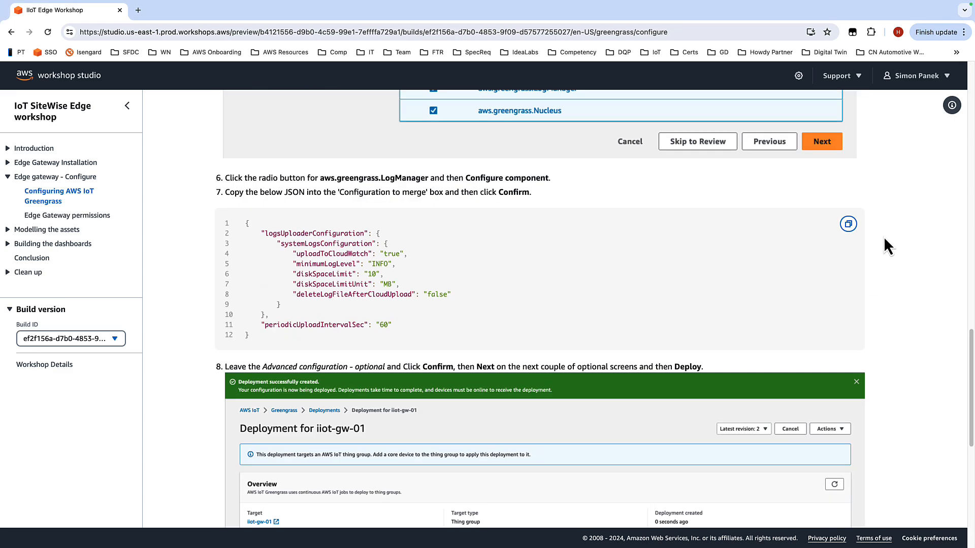
click(848, 224)
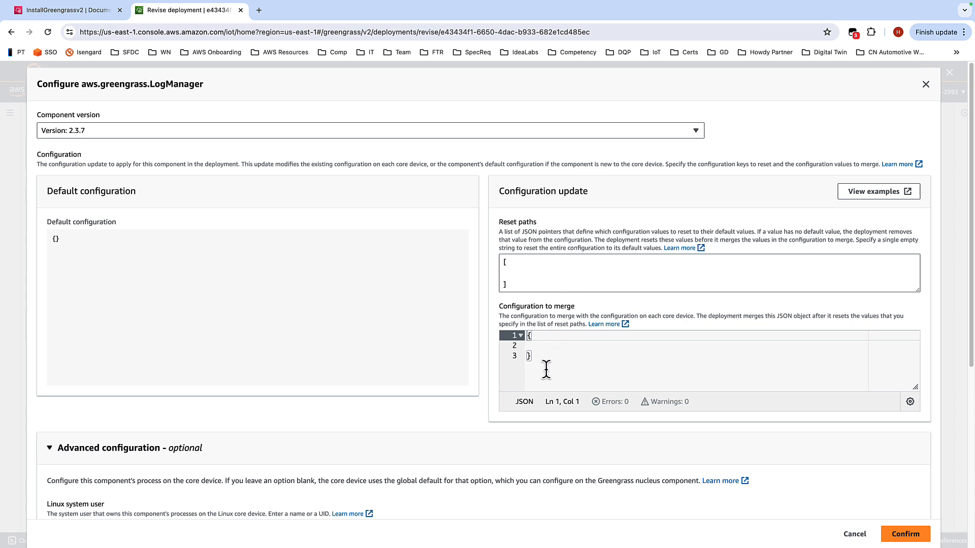
Step: Replace LogManager's configuration to merge with the copied logs uploader JSON and confirm
drag(535, 361, 516, 321)
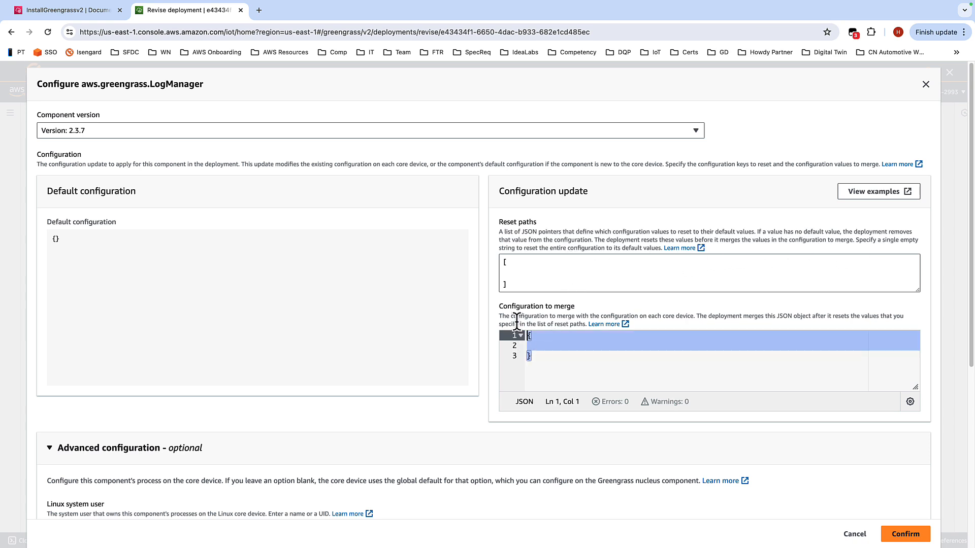
key(BackSpace)
key(ctrl+v)
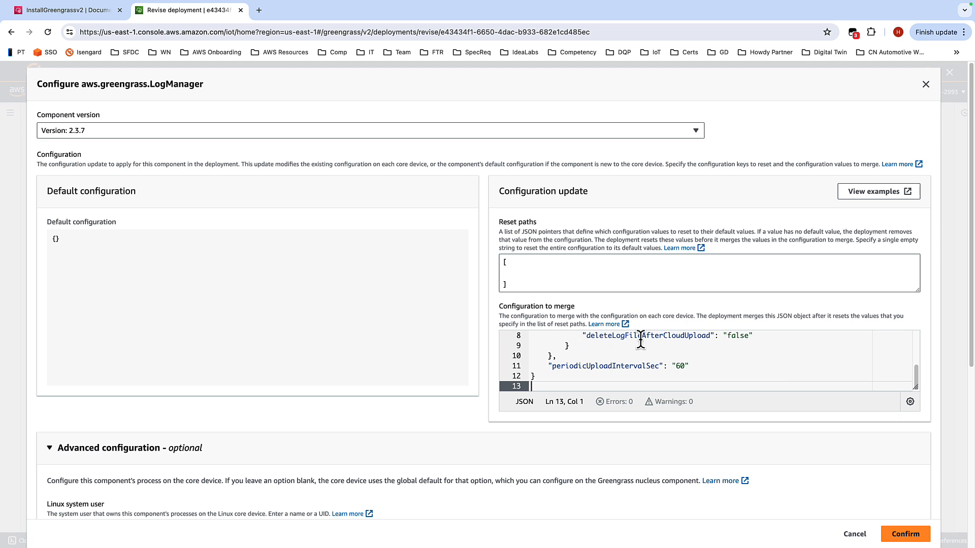
scroll(783, 353, up, 3)
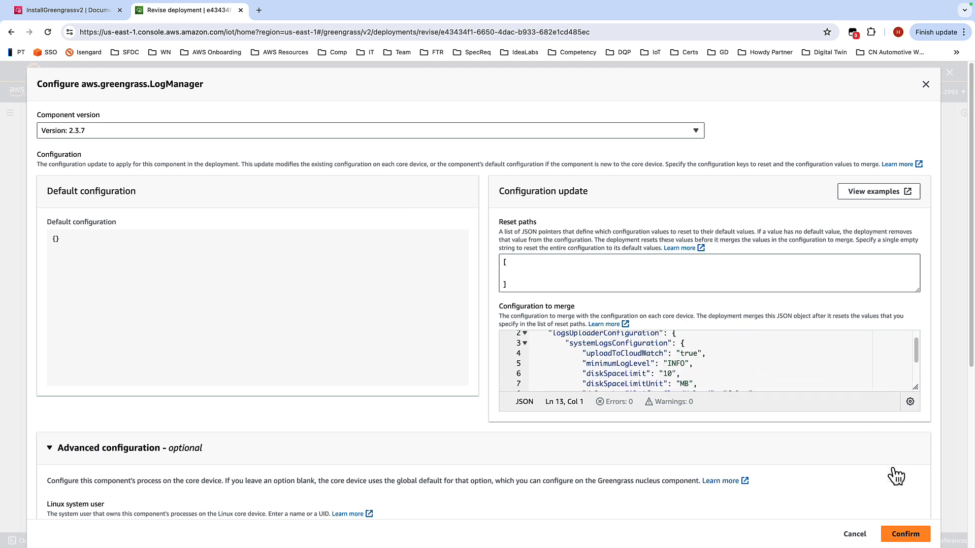
click(902, 534)
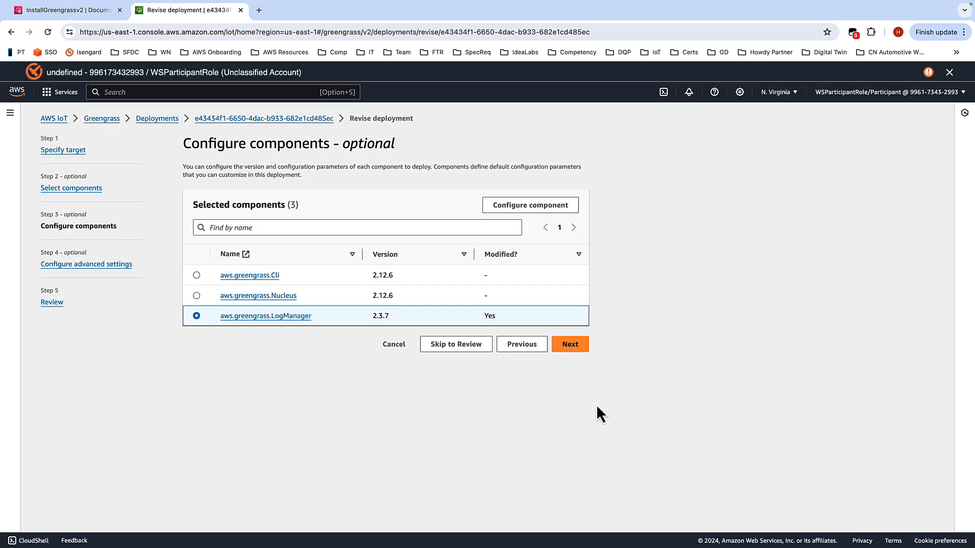
Step: Skip the advanced settings, review the revision, and deploy it
click(570, 345)
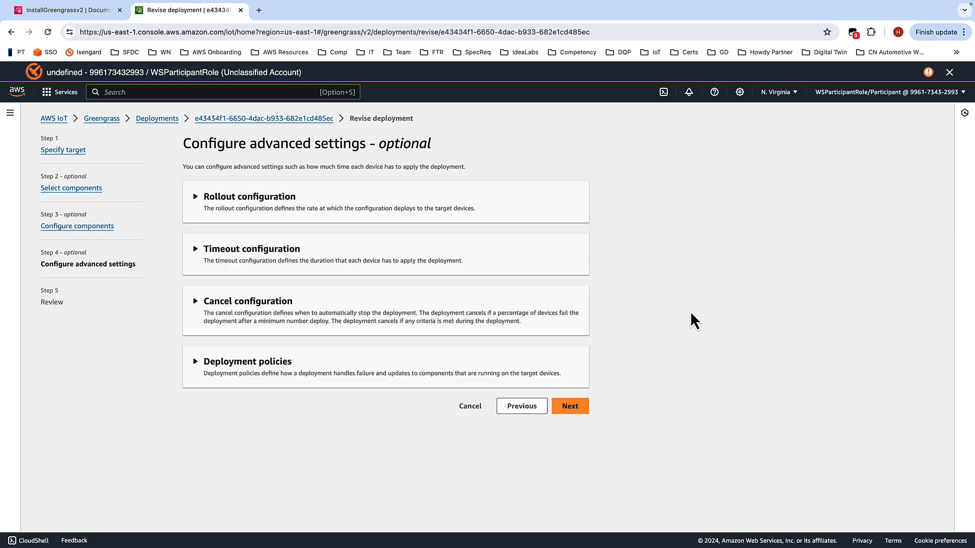
click(581, 409)
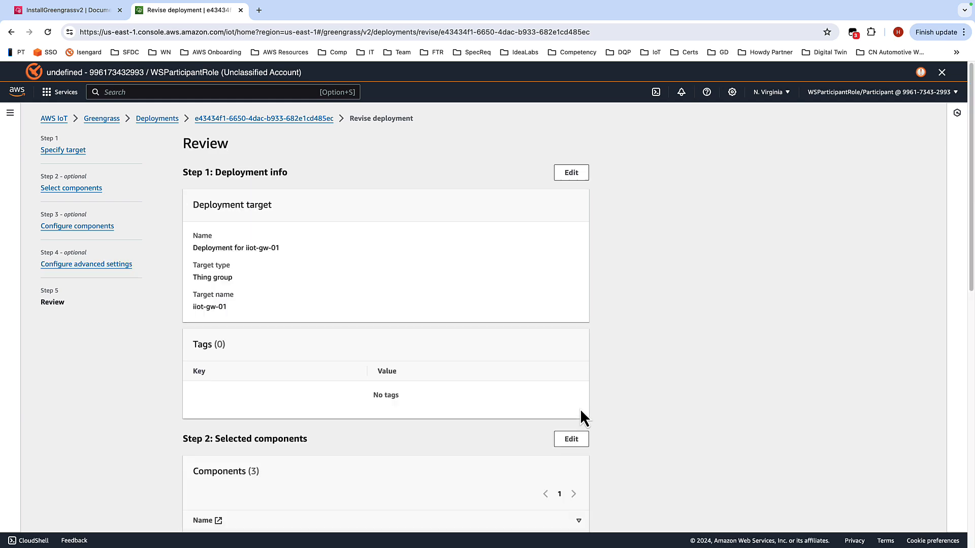
scroll(682, 148, down, 5)
scroll(661, 166, down, 6)
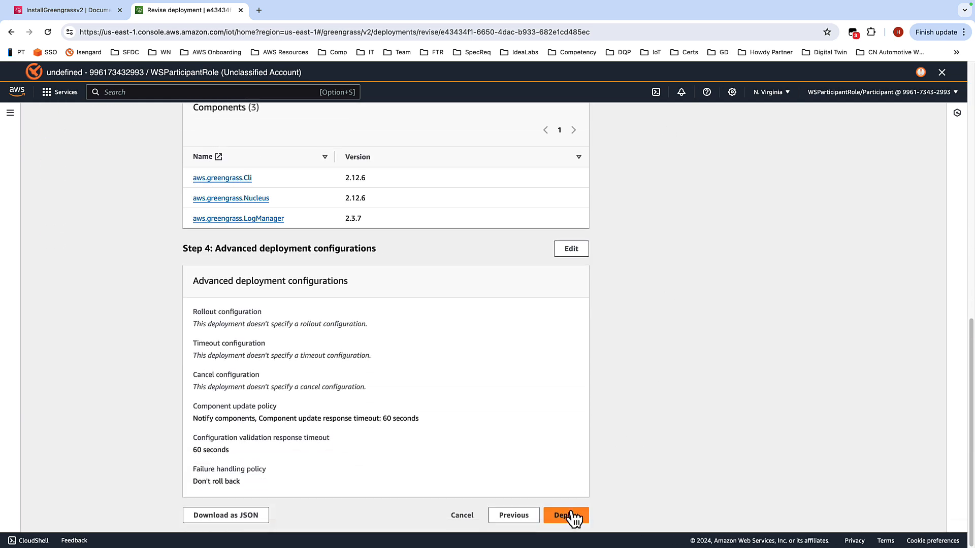
click(573, 516)
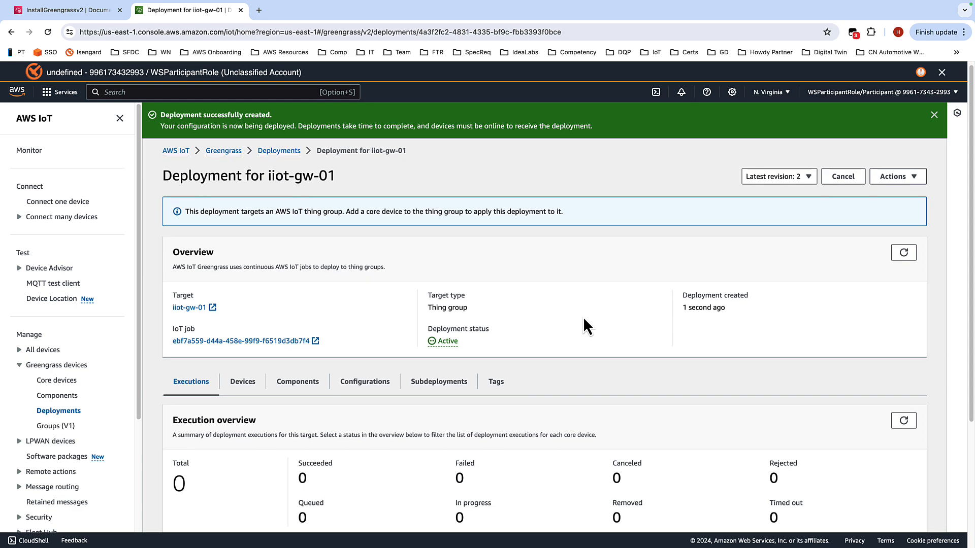
scroll(583, 316, down, 4)
scroll(596, 276, up, 4)
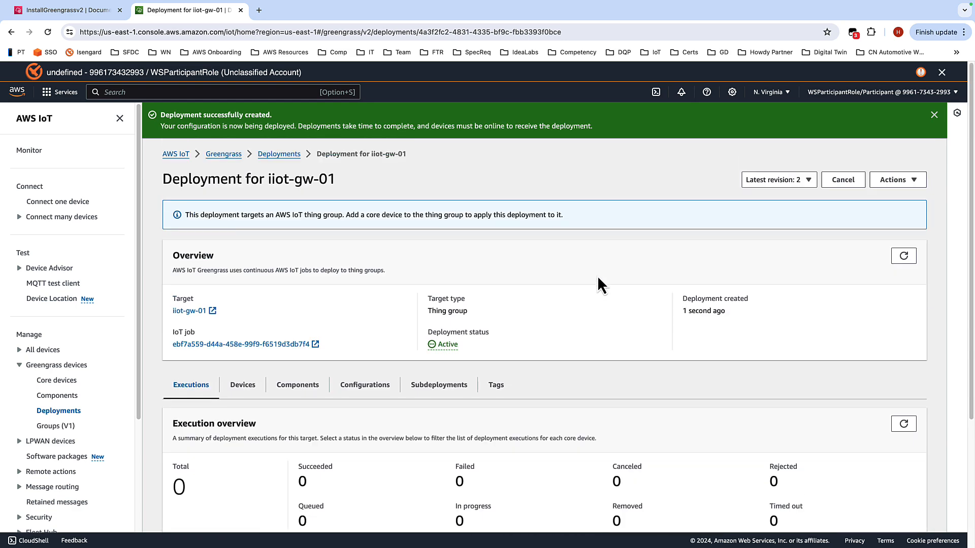
Step: Open the iiot-gw-01_core device and check its components and deployments
click(63, 382)
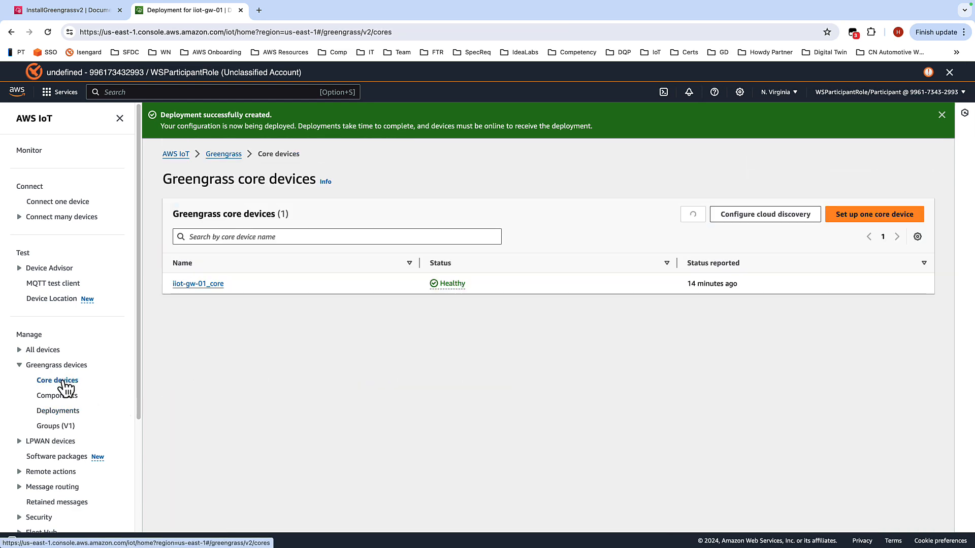
click(212, 284)
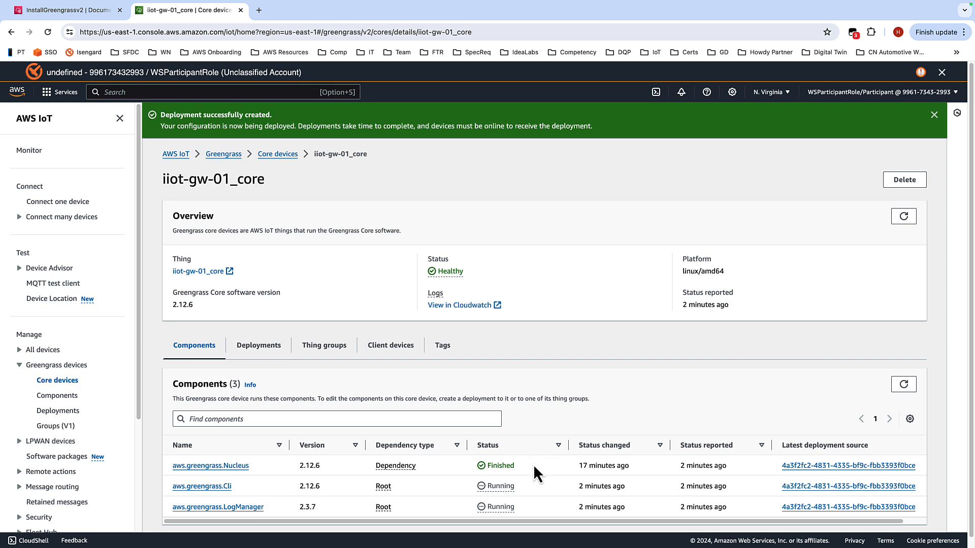
click(270, 353)
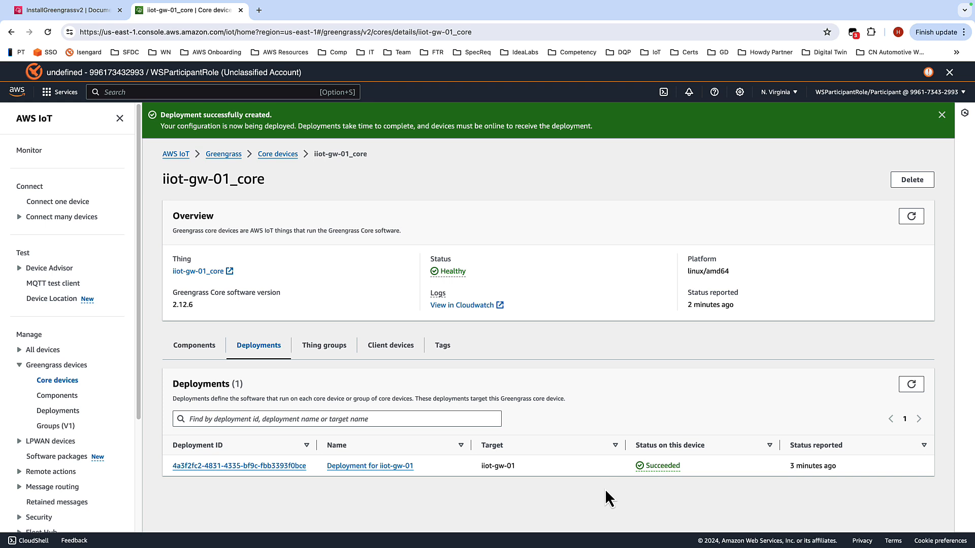
Step: Open CloudWatch log groups and view the stdout log stream of the /aws/ssm/InstallGreengrassv2 group
key(alt+s)
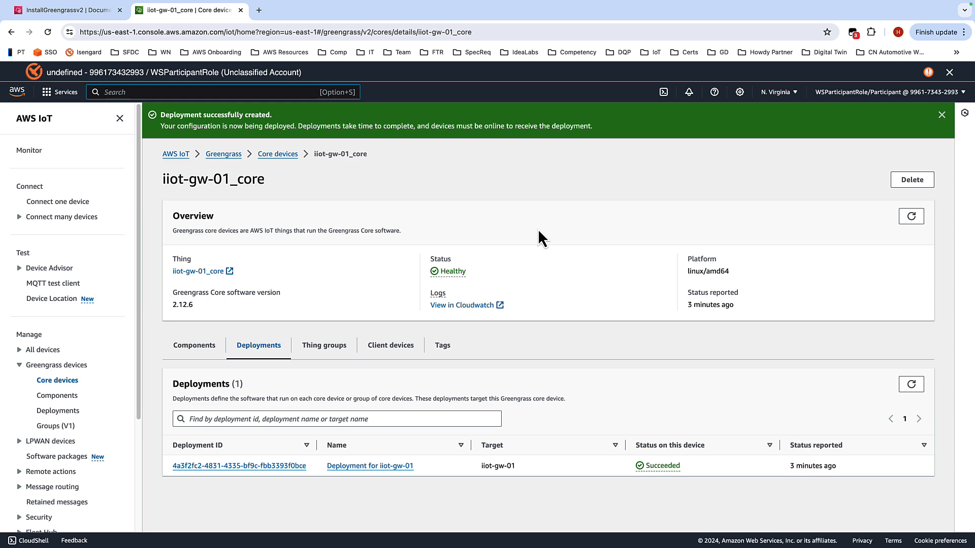
text(cloudwatch)
key(Return)
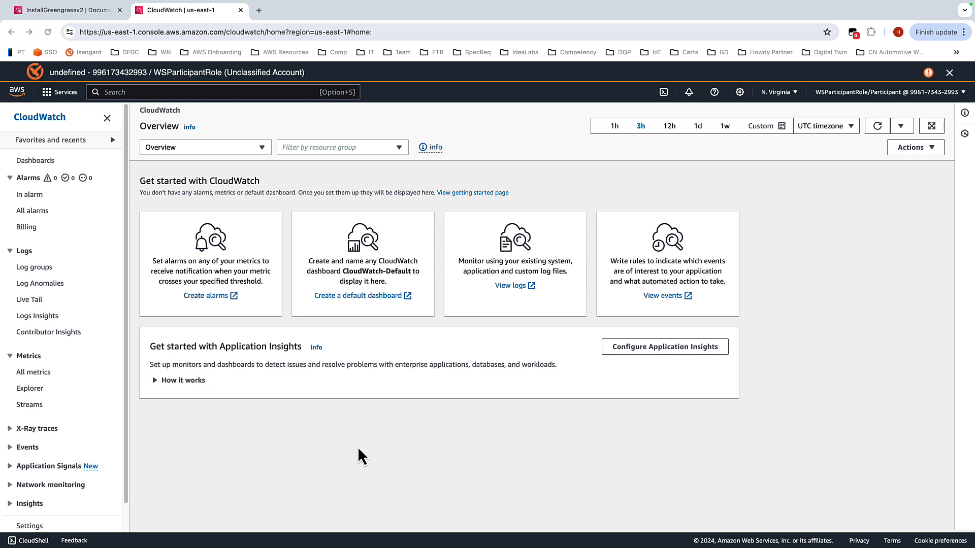
click(38, 269)
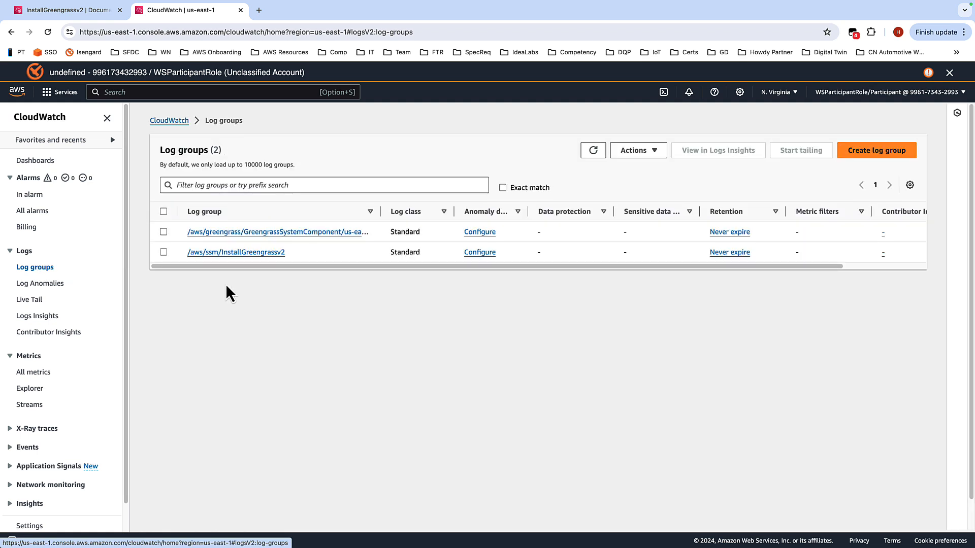
click(251, 254)
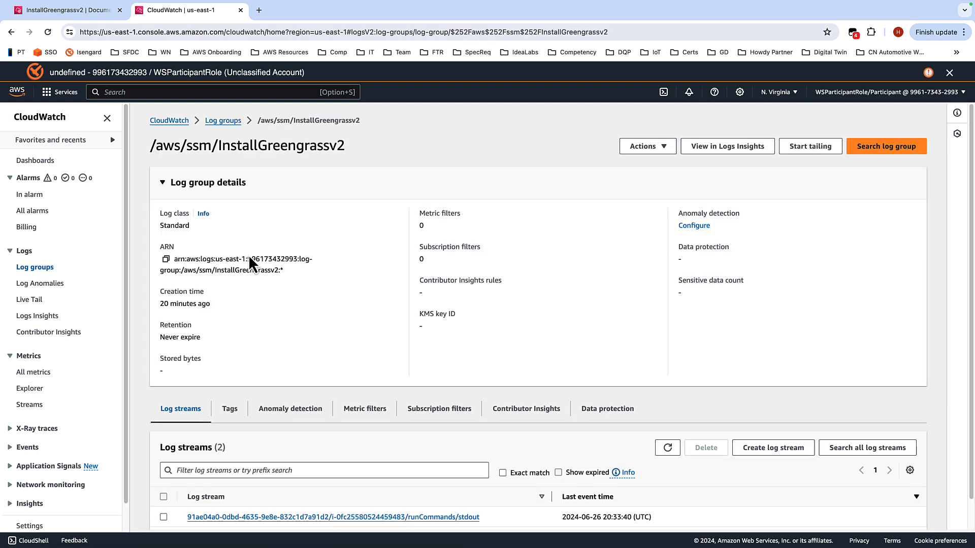
scroll(345, 239, down, 1)
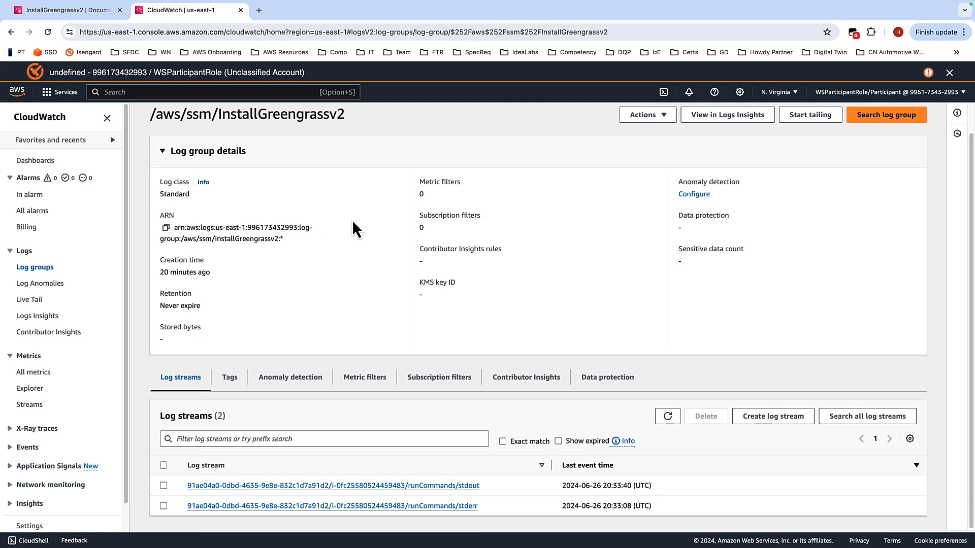
click(363, 489)
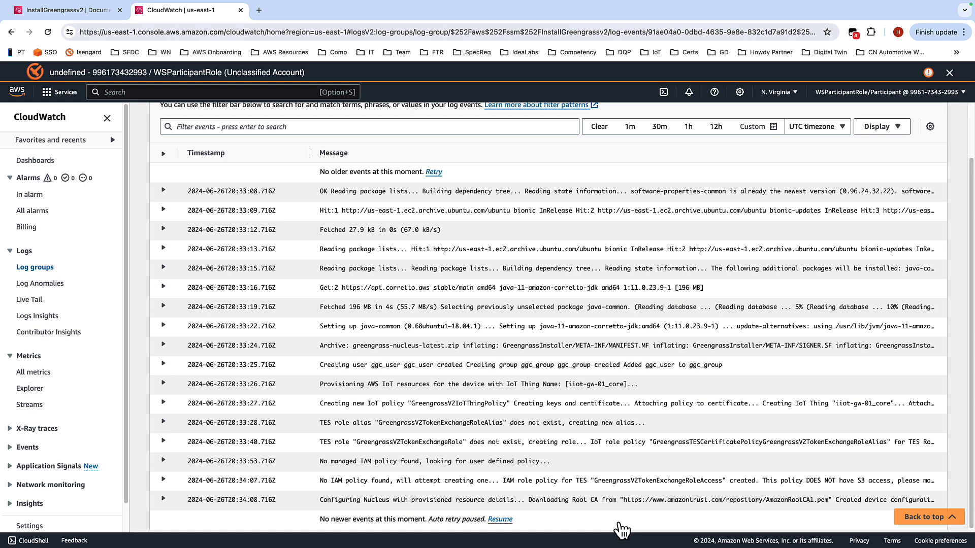
Step: Return to the workshop guide and advance to the Edge Gateway permissions page
key(ctrl+Left)
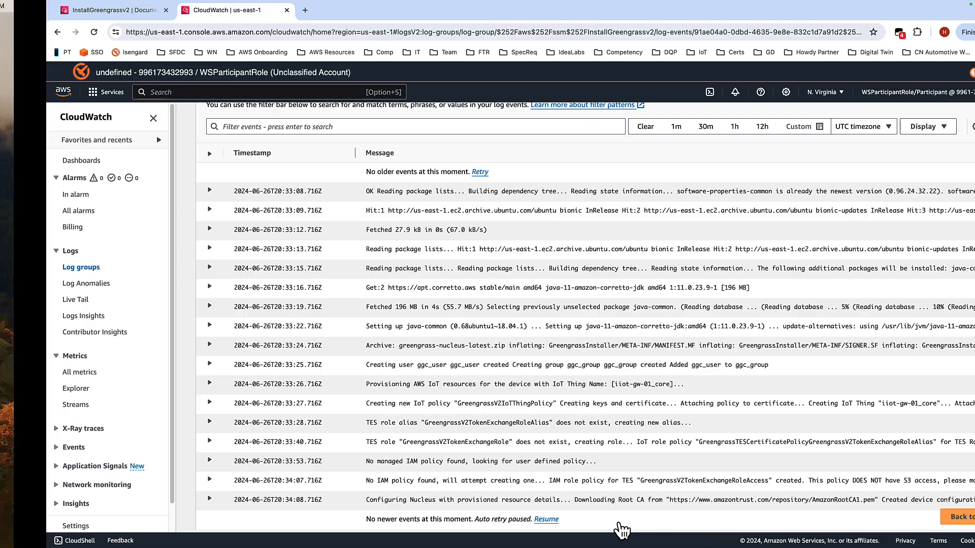
key(ctrl+Right)
key(ctrl+Right)
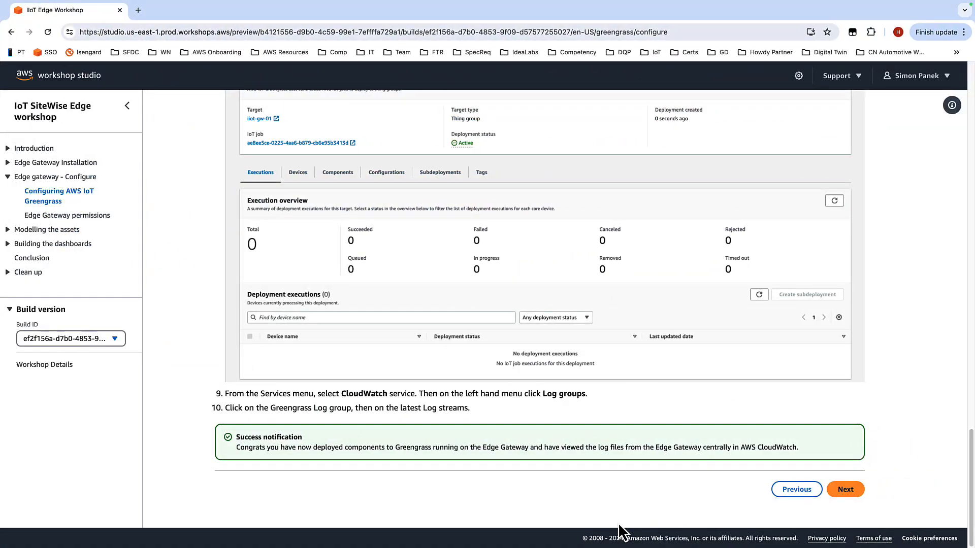
click(847, 488)
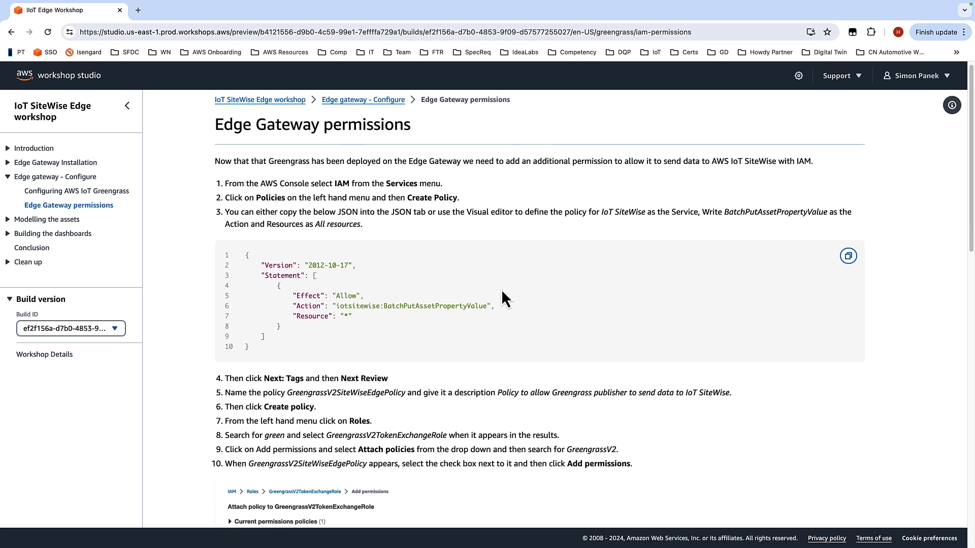
Step: Read through the Edge Gateway permissions instructions and the policy JSON in the guide
scroll(501, 290, down, 3)
scroll(446, 278, down, 1)
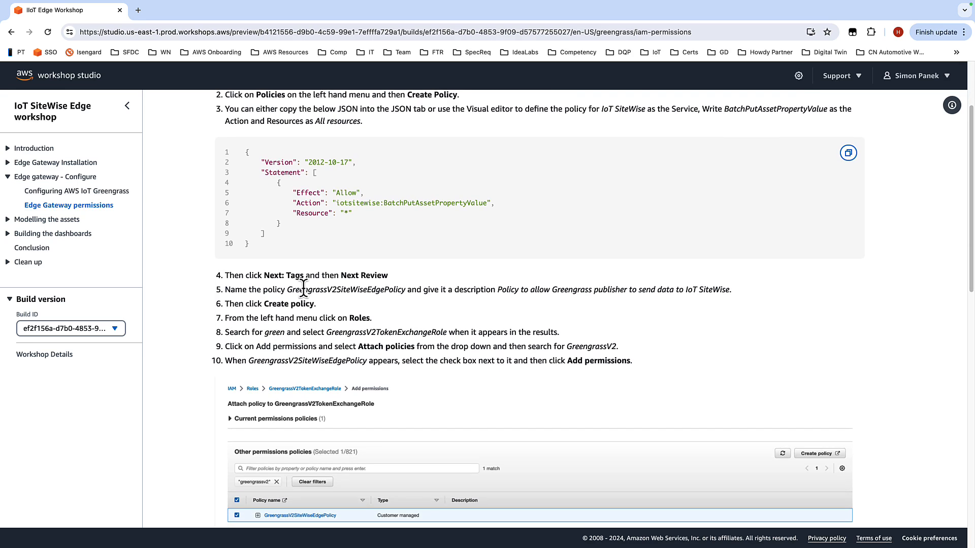
scroll(426, 291, down, 5)
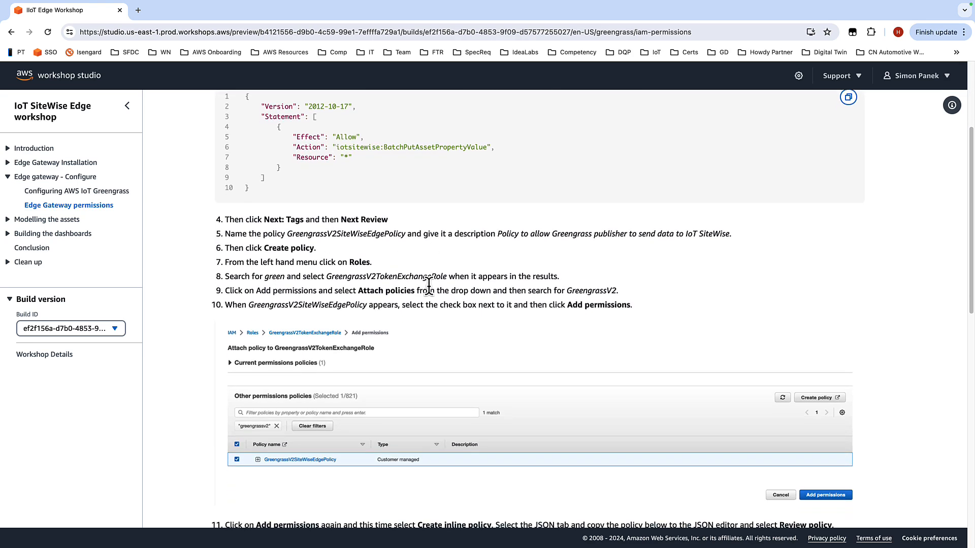
scroll(472, 289, down, 9)
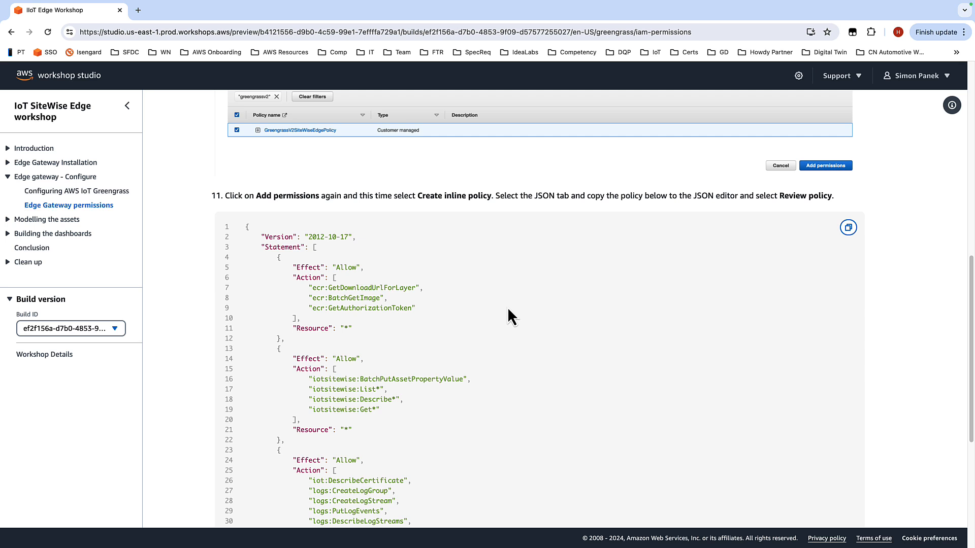
scroll(535, 274, down, 3)
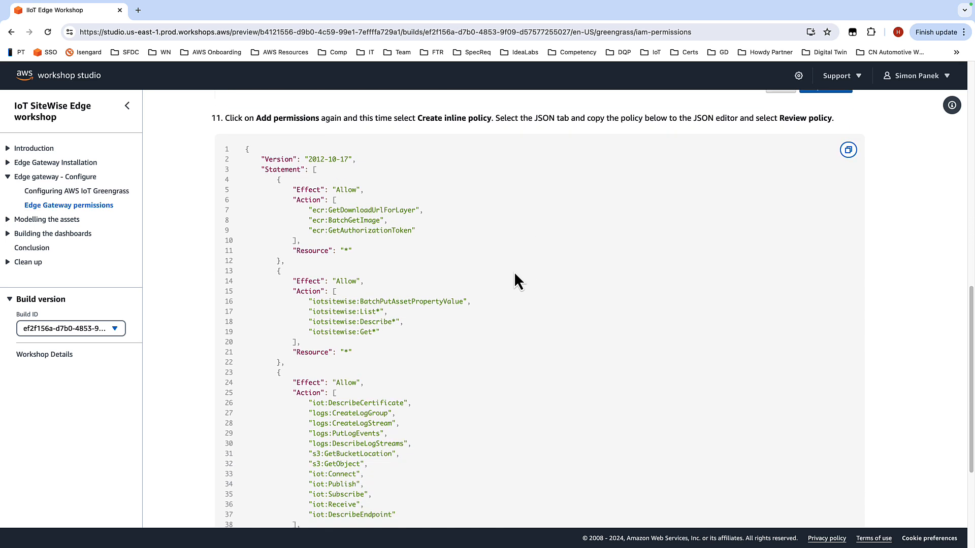
scroll(516, 271, down, 2)
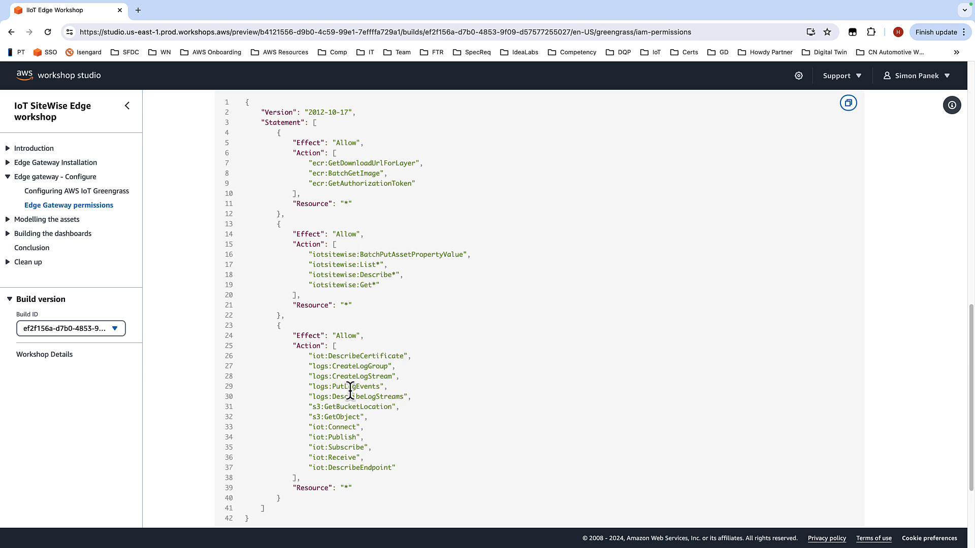
scroll(492, 350, down, 5)
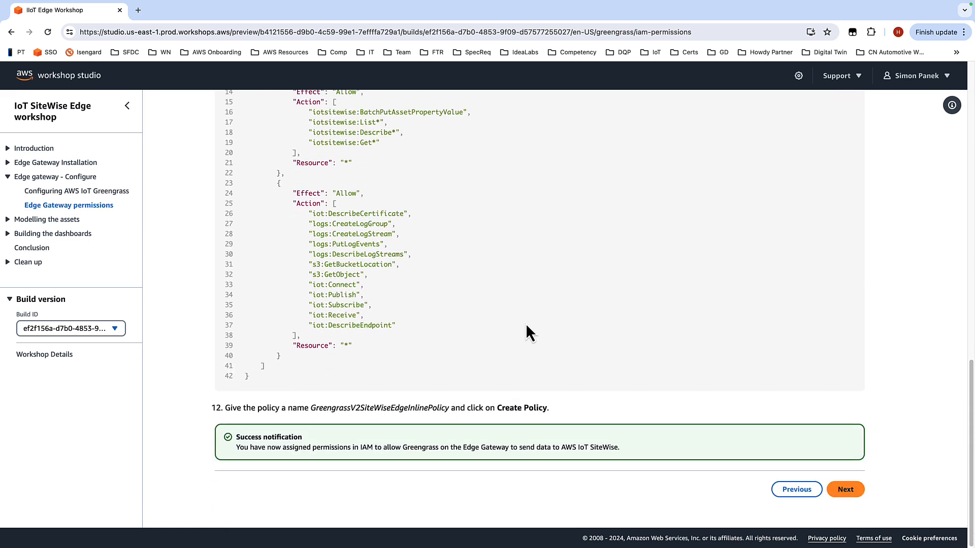
Step: Go back to the console, open IAM, and start creating a new policy
key(ctrl+Left)
key(ctrl+Right)
key(ctrl+Right)
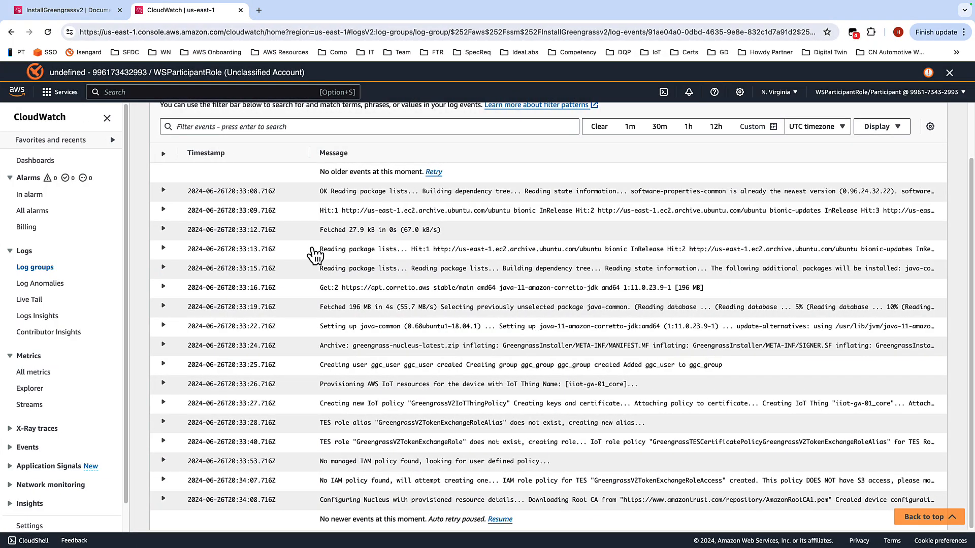
click(141, 93)
text(iam)
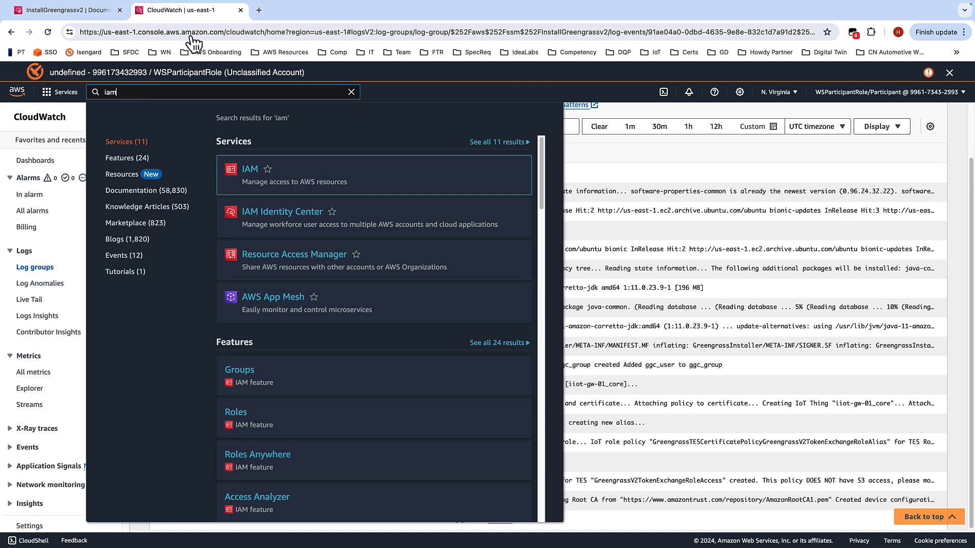
click(247, 171)
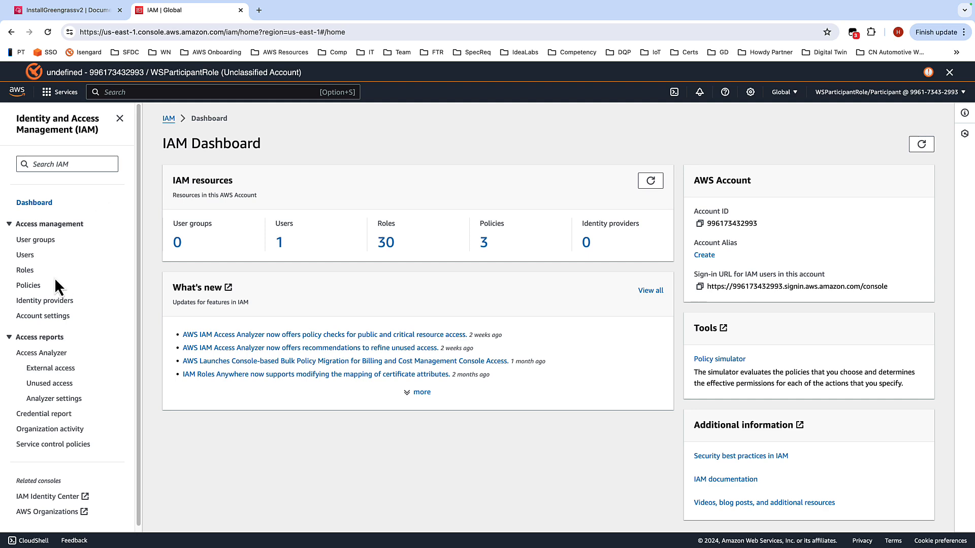
click(31, 287)
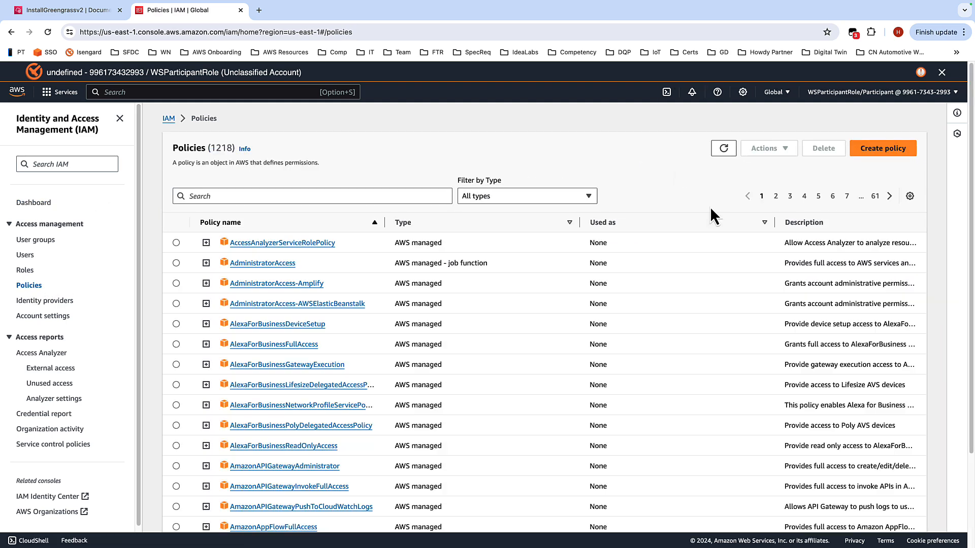
click(868, 151)
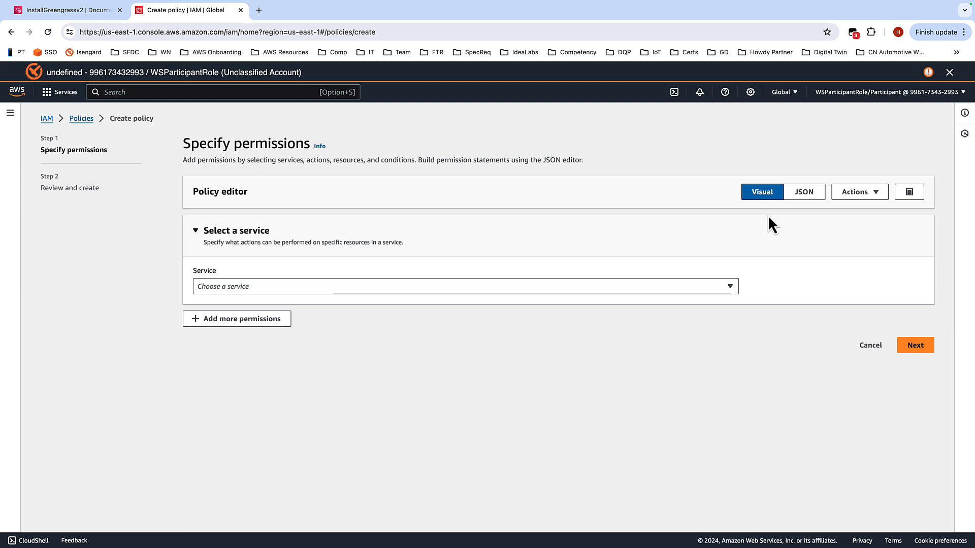
Step: Replace the policy's JSON with the copied iotsitewise:BatchPutAssetPropertyValue policy and continue to review
click(806, 194)
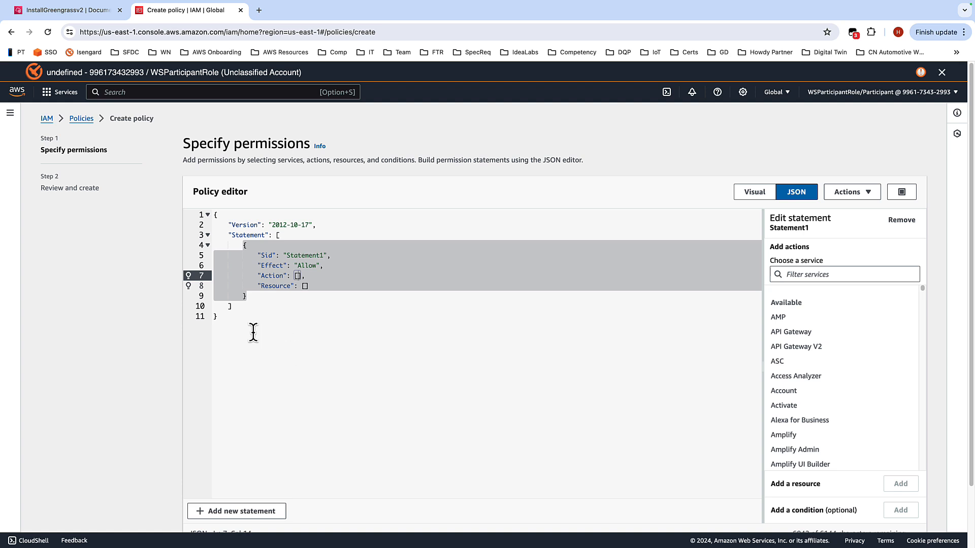
drag(245, 327, 209, 216)
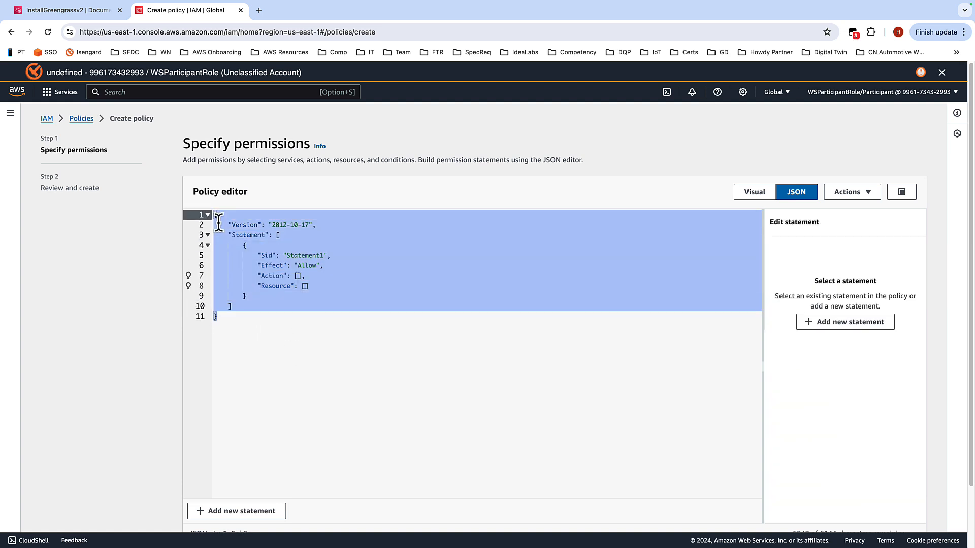
key(Delete)
text({     "Version": "2012-10-17",     "Statement": [         {             "Effect": "Allow",             "Action": "iotsitewise:BatchPutAssetPropertyValue",             "Resource": "*"         }     ] })
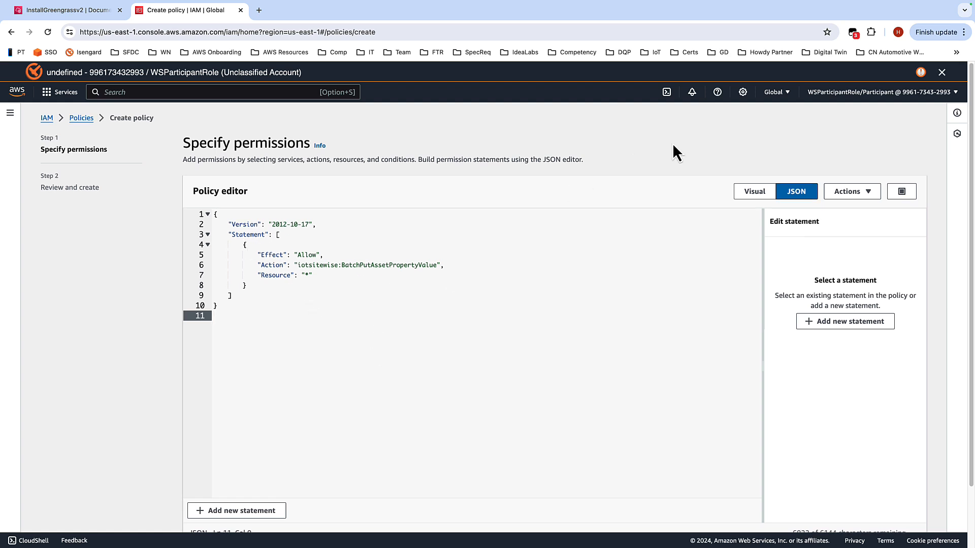
scroll(673, 145, down, 2)
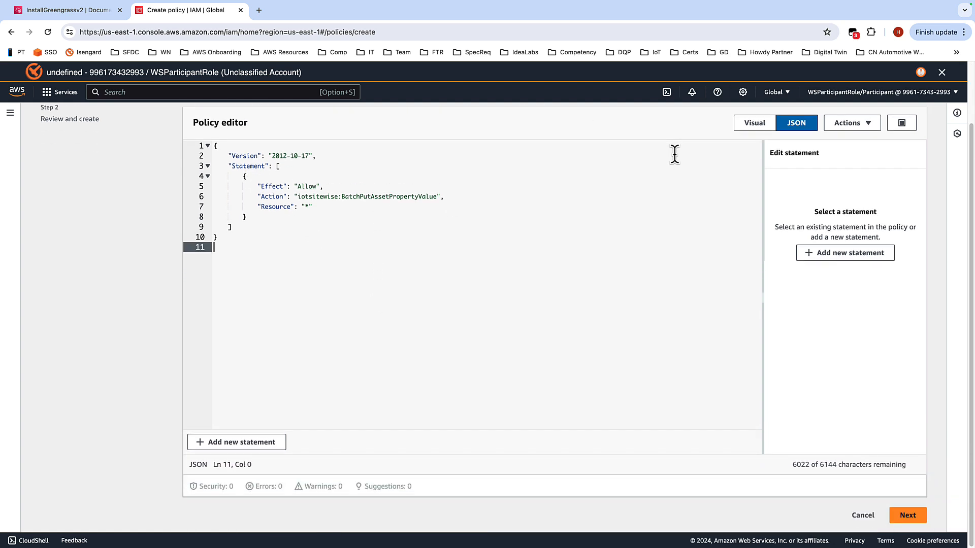
click(907, 516)
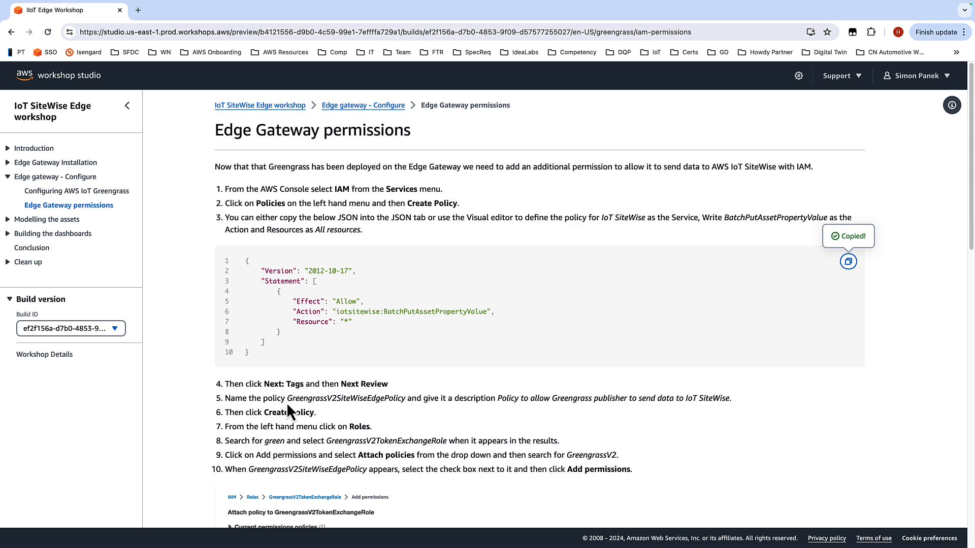
Step: Copy GreengrassV2SiteWiseEdgePolicy from the guide, paste it as the policy name, and create the policy
drag(288, 399, 406, 399)
key(super+c)
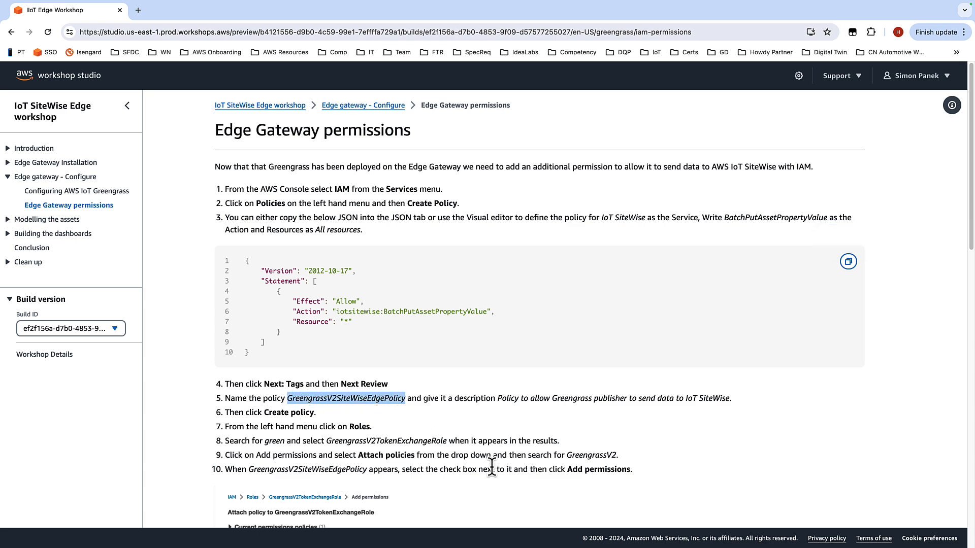
key(ctrl+Right)
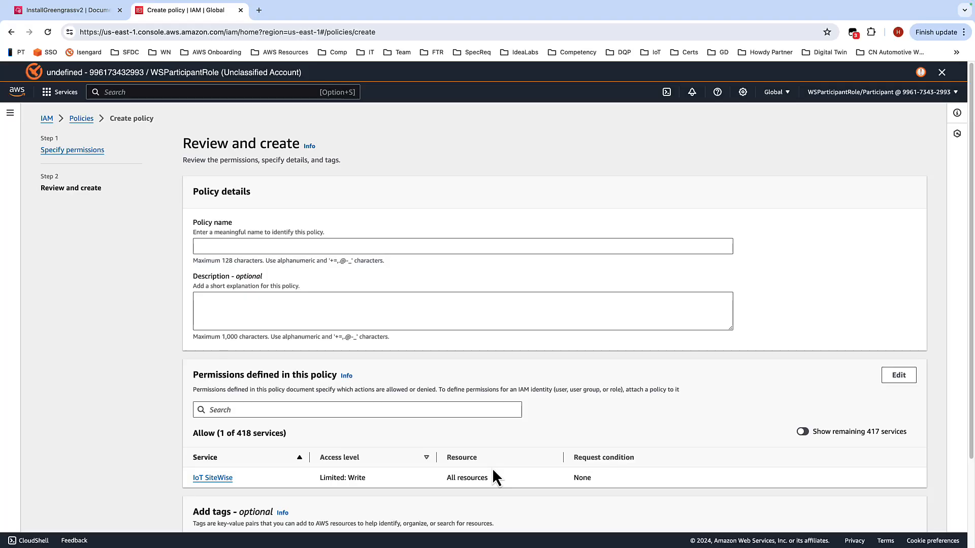
click(354, 246)
key(super+v)
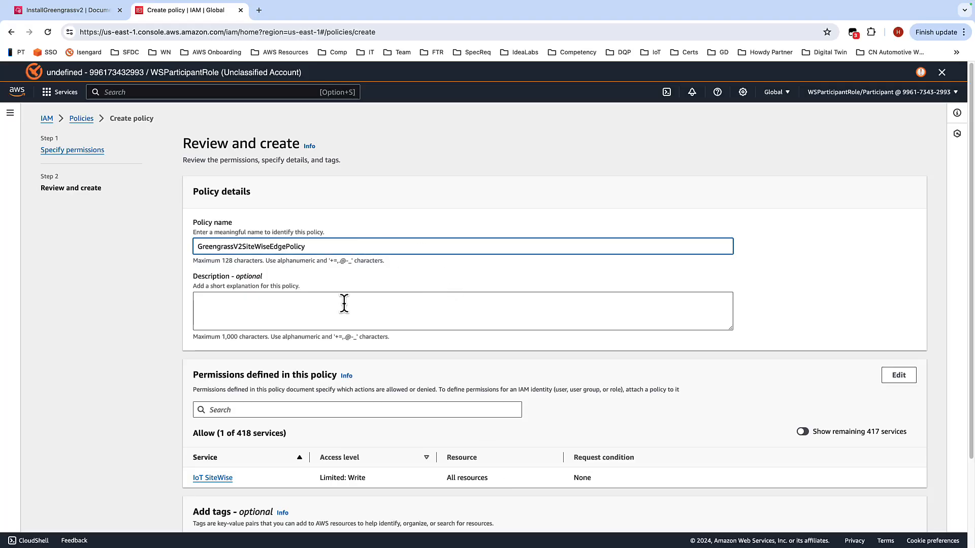
scroll(787, 254, down, 4)
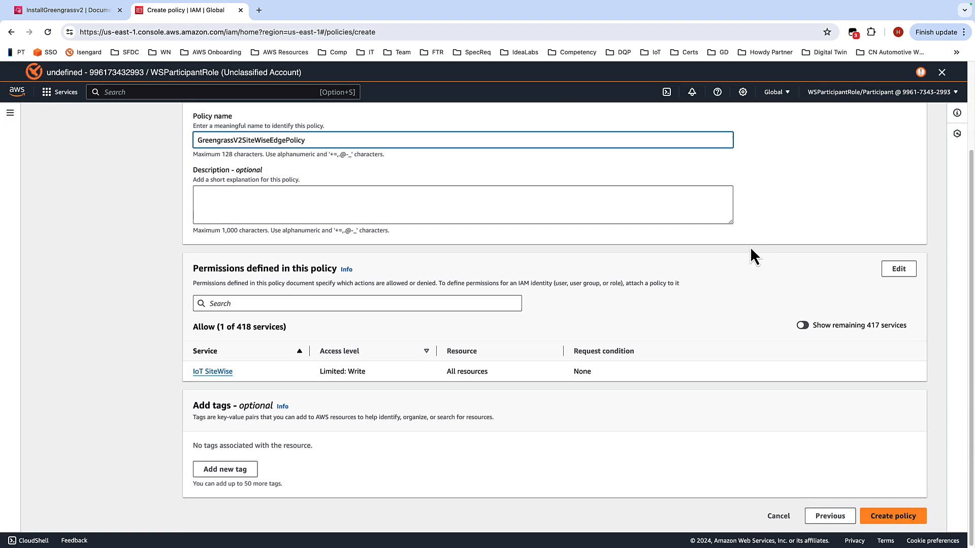
click(893, 518)
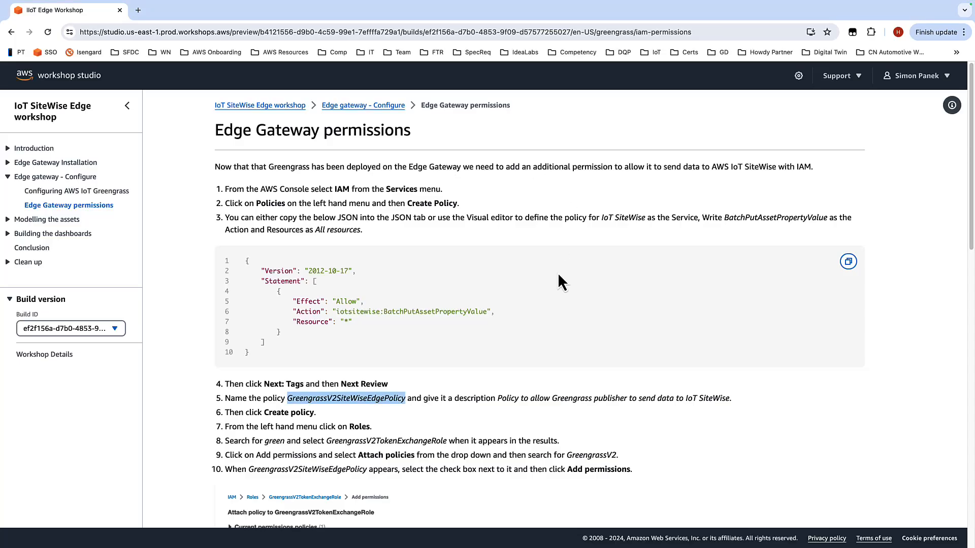
Step: Scroll the guide to the instructions for attaching the policy to the token exchange role
scroll(432, 332, down, 2)
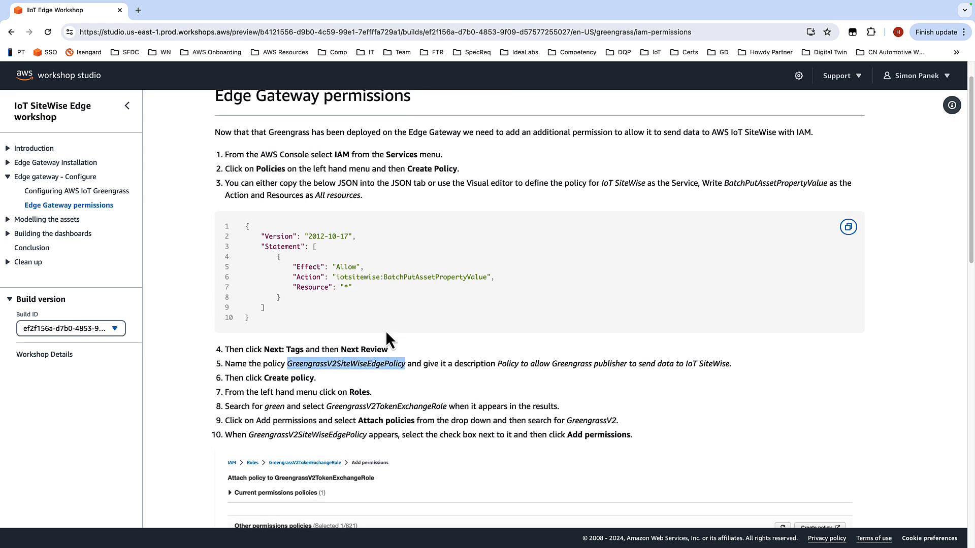
scroll(296, 401, down, 2)
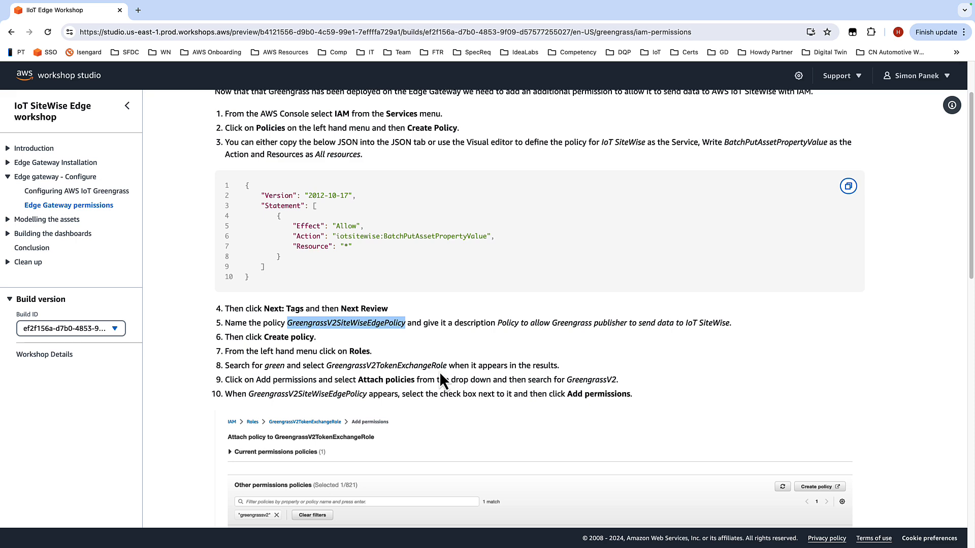
scroll(467, 356, down, 8)
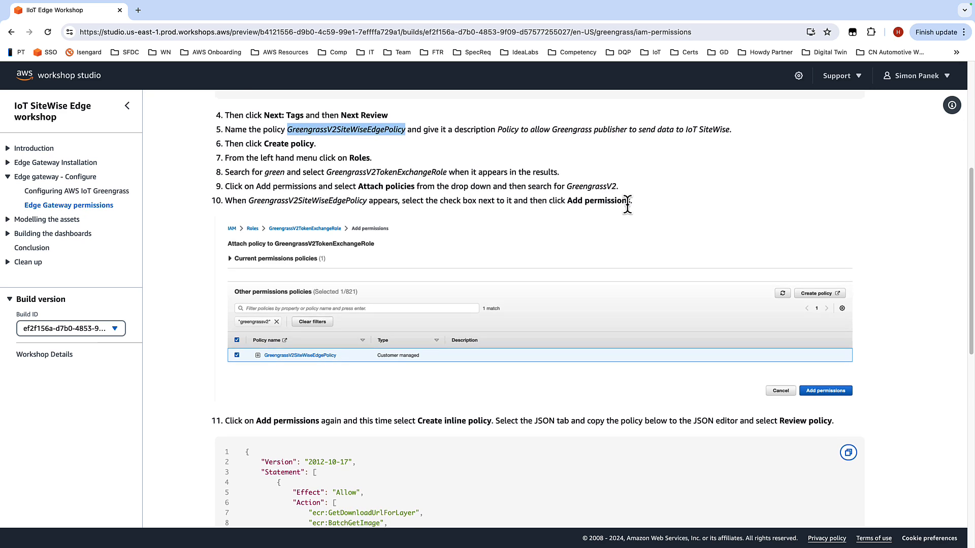
Step: Scroll the guide to step 11 and copy the inline policy JSON
scroll(629, 206, down, 4)
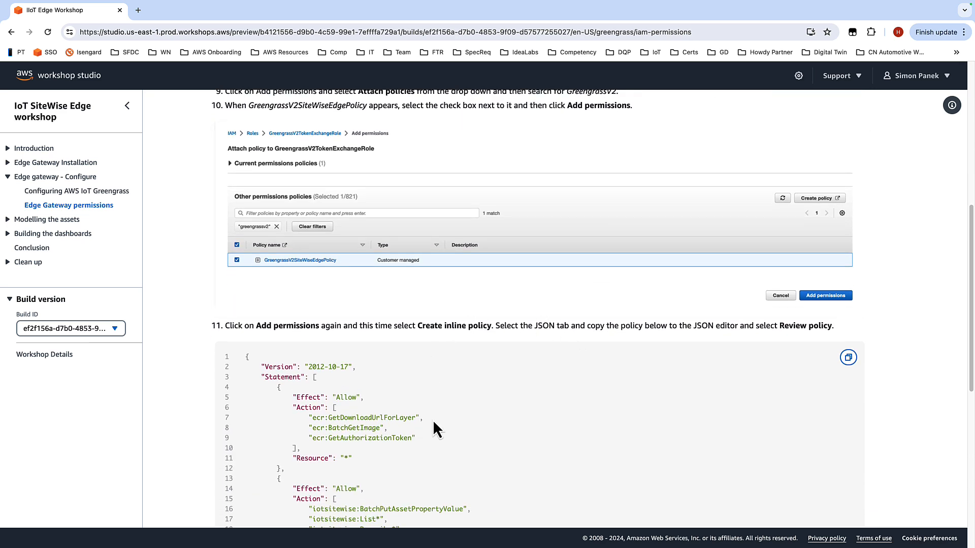
scroll(477, 406, down, 2)
scroll(479, 409, down, 2)
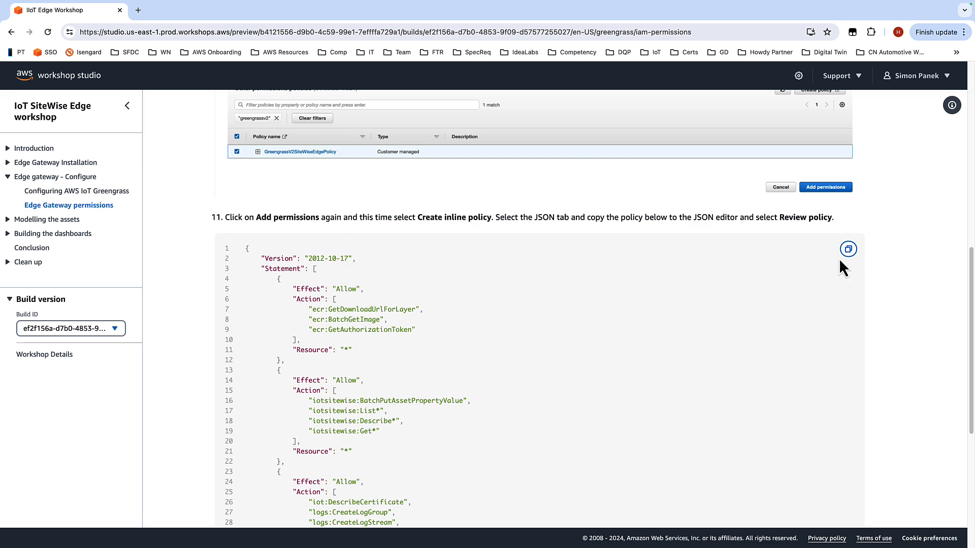
click(848, 249)
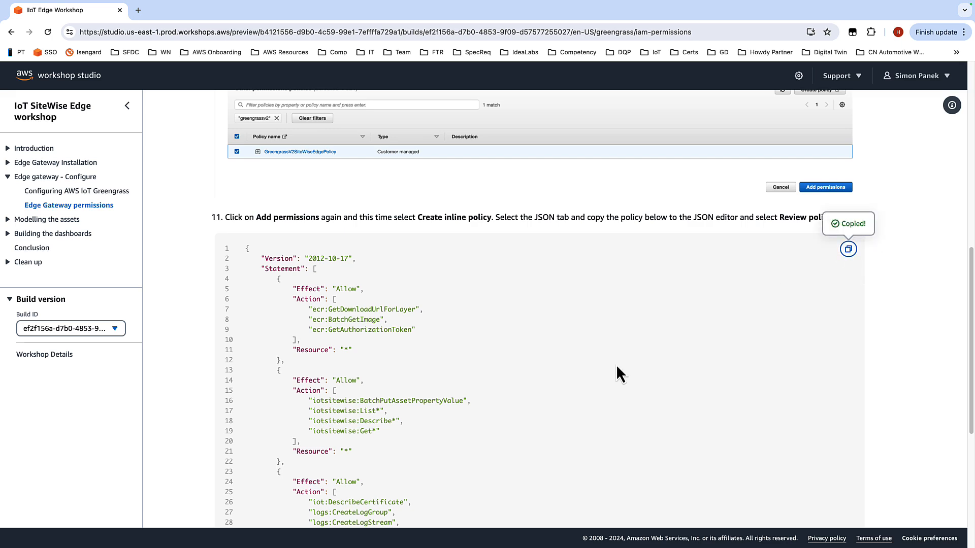
Step: Return to the IAM console, search roles for "green" and open GreengrassV2TokenExchangeRole
key(ctrl+Left)
key(ctrl+Right)
key(ctrl+Right)
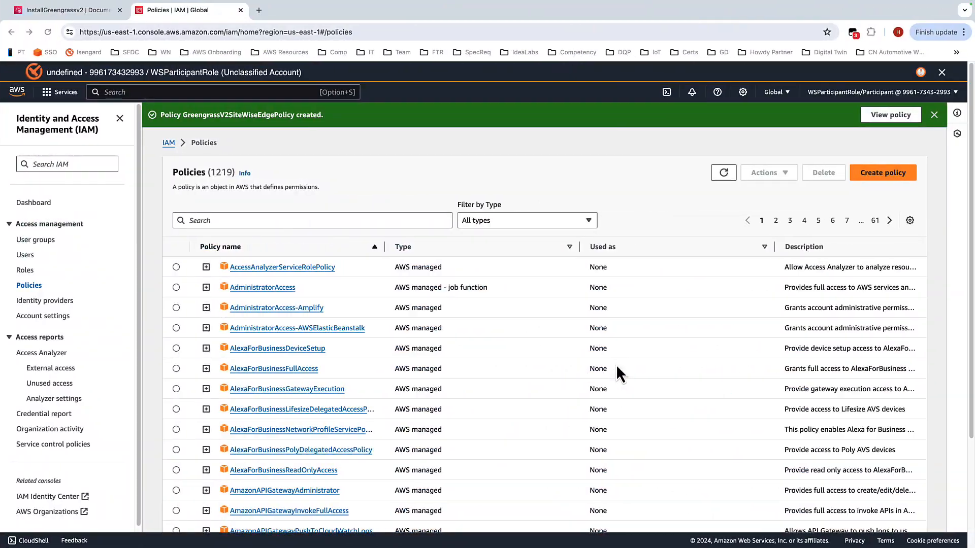
click(25, 273)
click(266, 184)
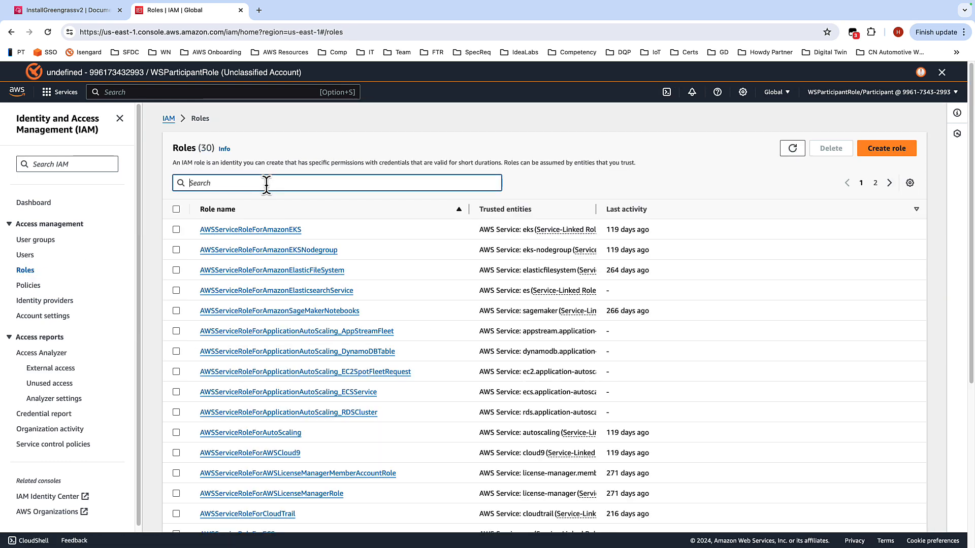
text(green)
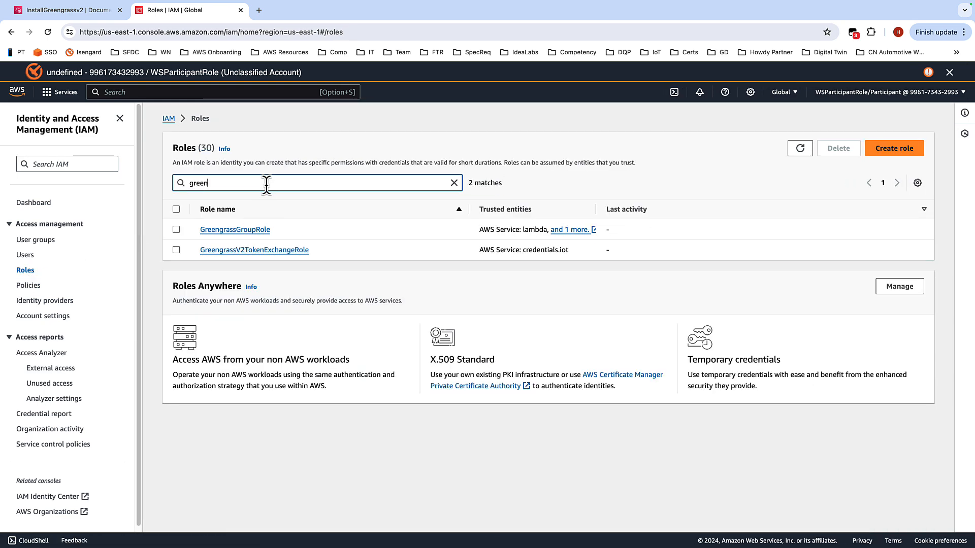
click(274, 250)
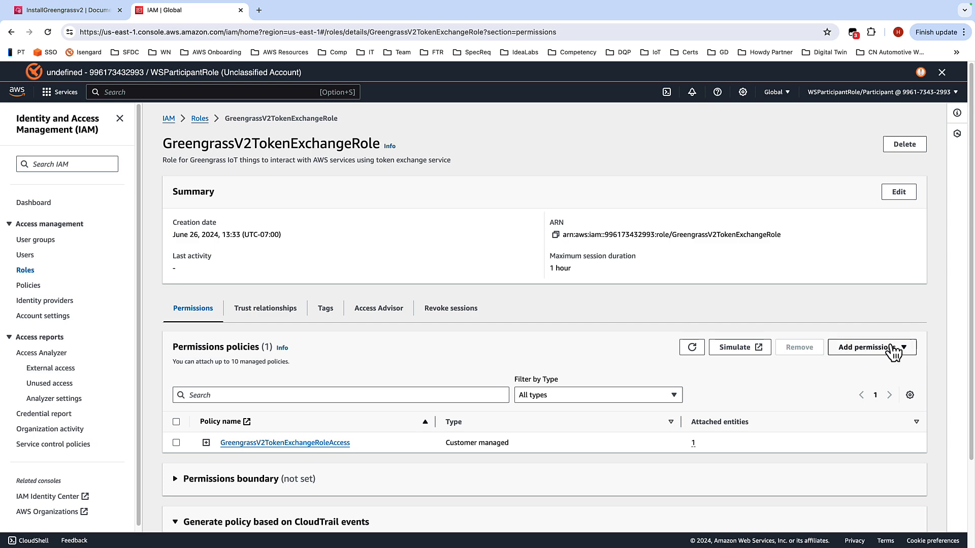
Step: Attach the policy GreengrassV2SiteWiseEdgePolicy to the role, found by searching "green"
click(871, 347)
click(875, 364)
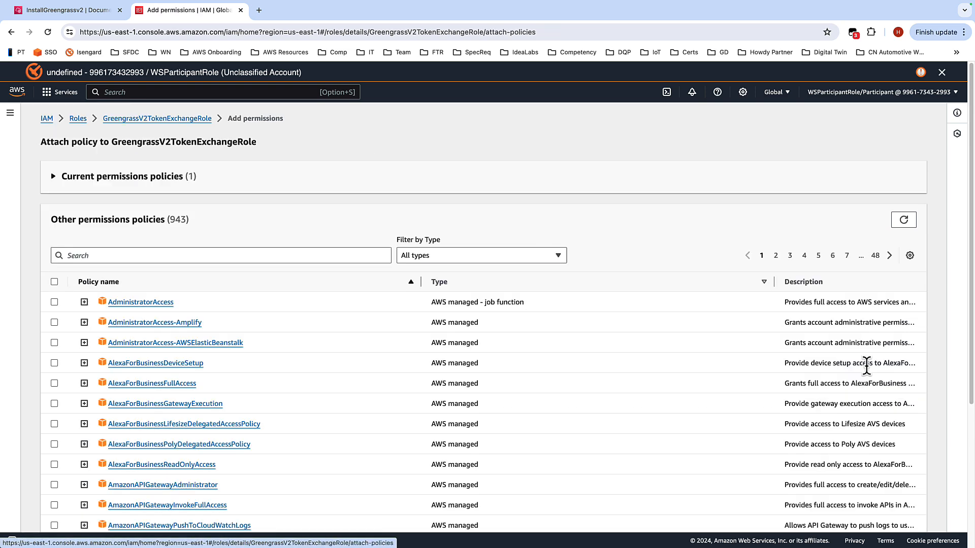
click(171, 255)
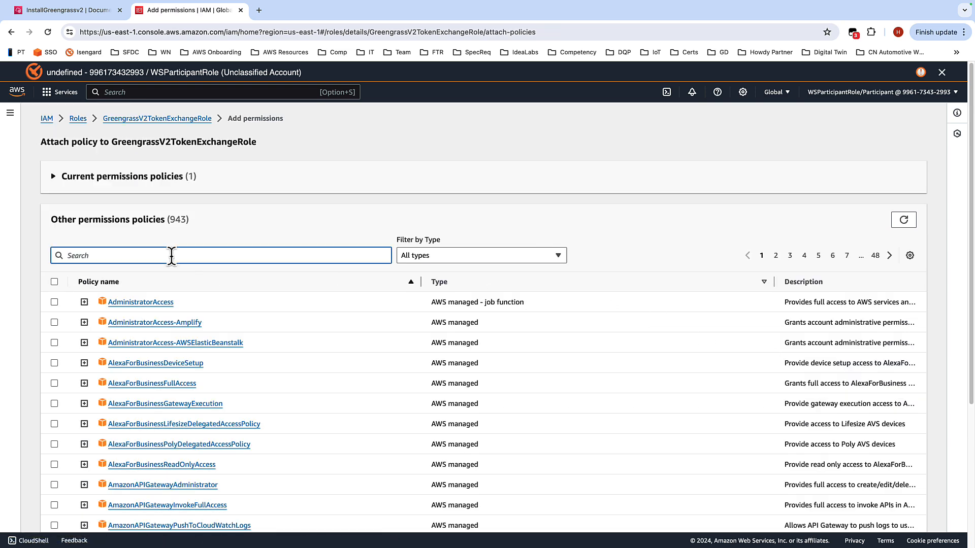
text(green)
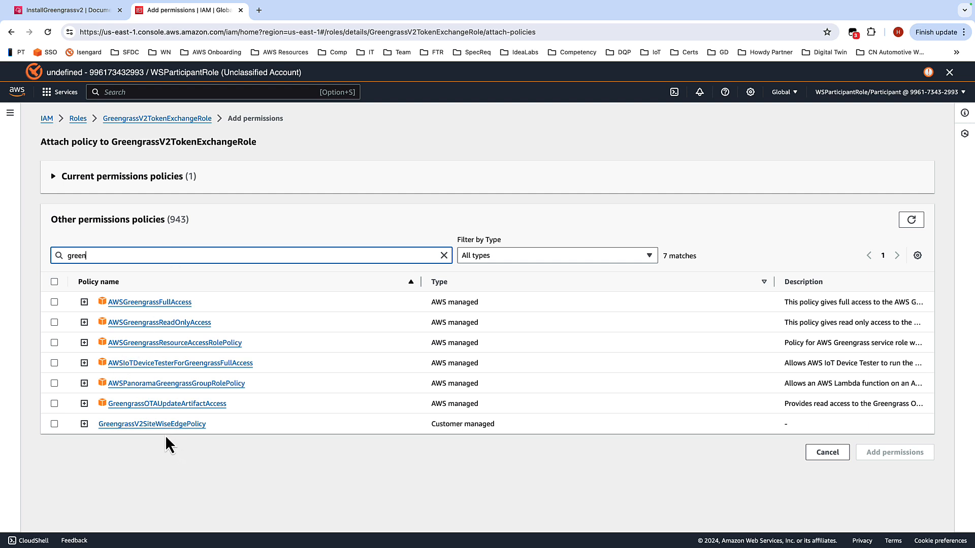
click(54, 424)
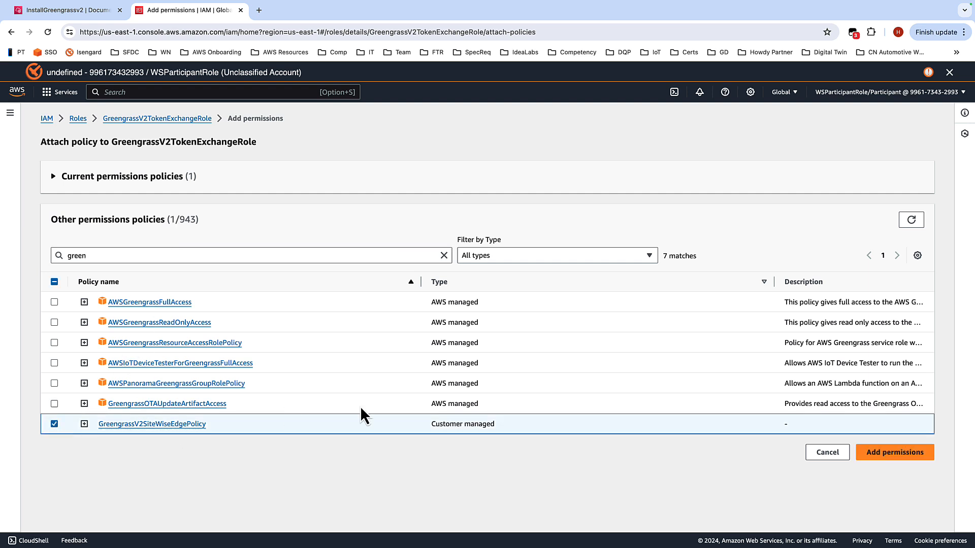
click(901, 453)
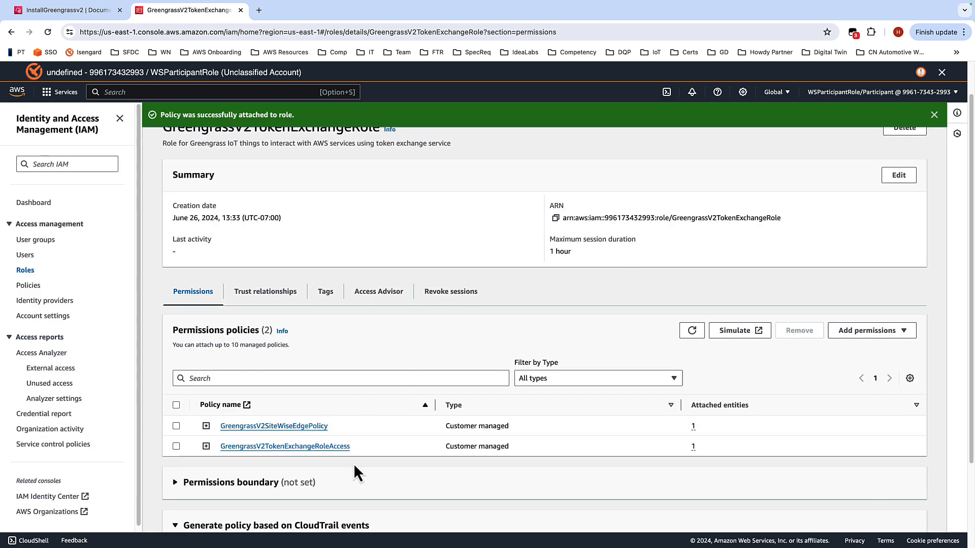
Step: Expand the newly attached GreengrassV2SiteWiseEdgePolicy to inspect its JSON
click(206, 426)
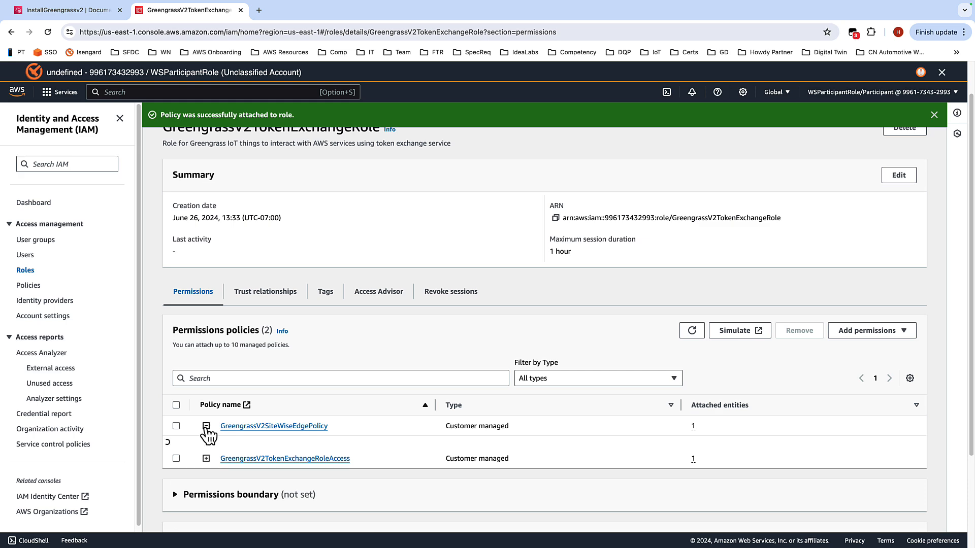
scroll(373, 427, down, 5)
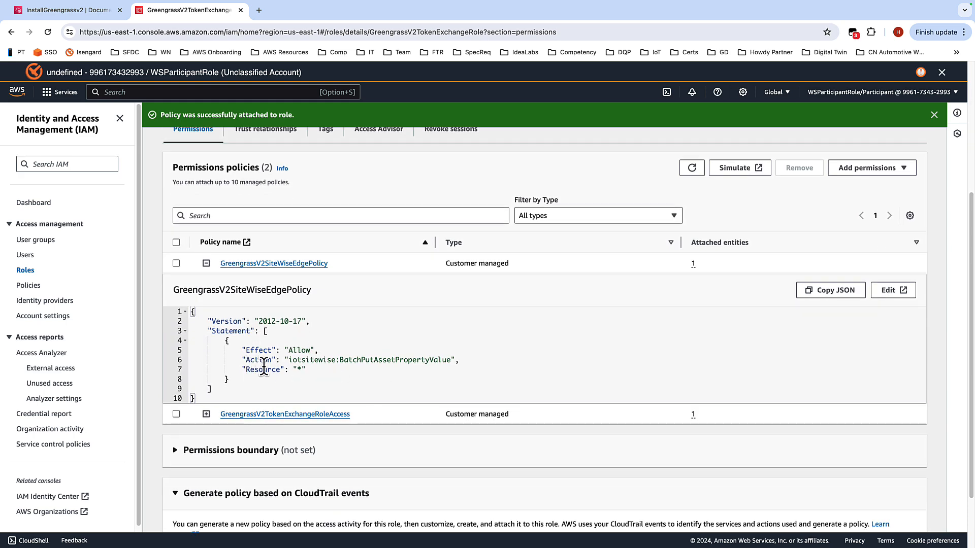
scroll(259, 368, up, 3)
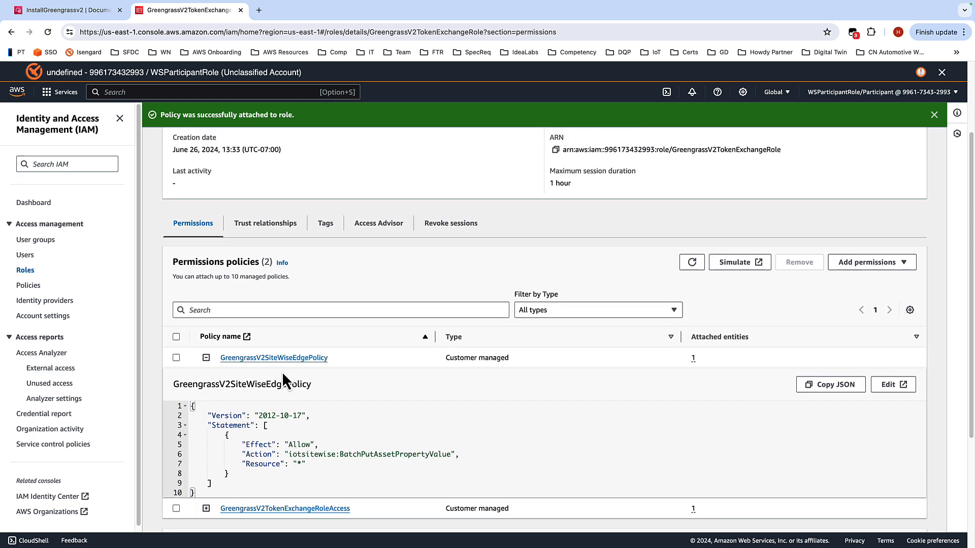
Step: Create an inline policy on the role, replace its JSON with the copied policy, and continue to review
click(906, 264)
click(886, 295)
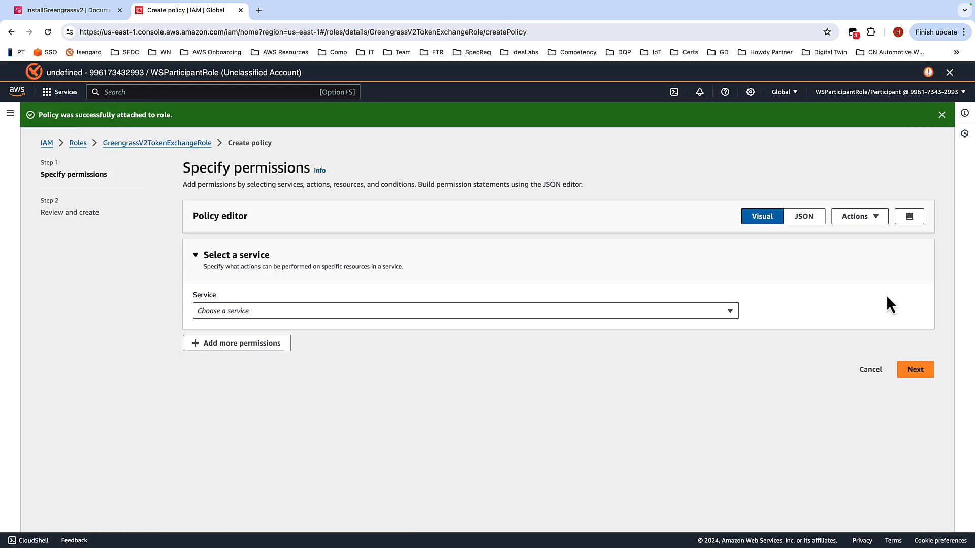
click(806, 220)
drag(200, 340, 181, 234)
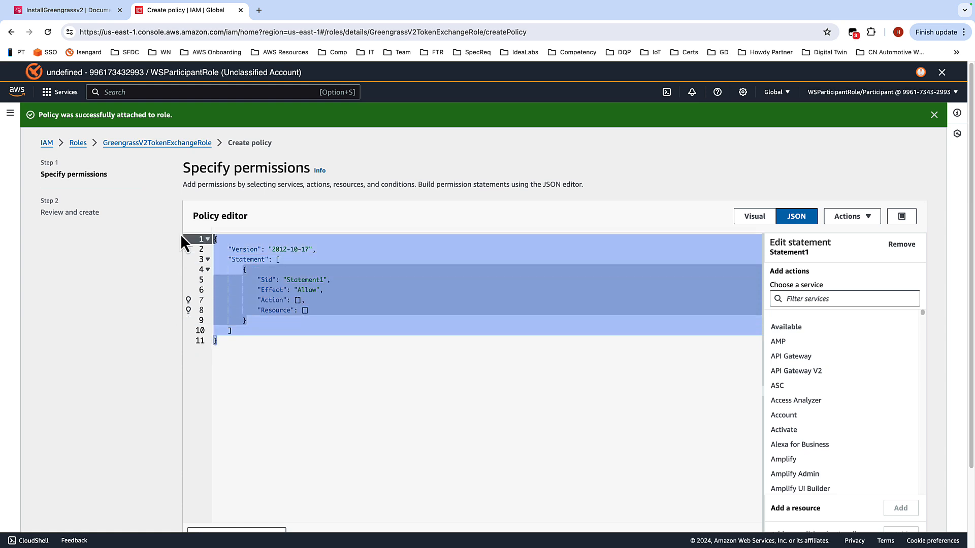
key(BackSpace)
key(super+v)
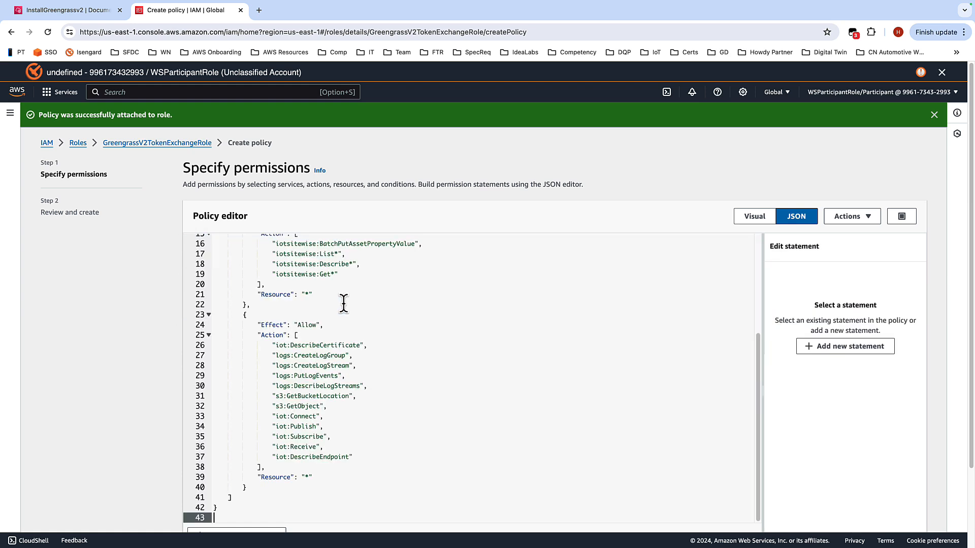
scroll(488, 343, up, 5)
scroll(479, 341, down, 1)
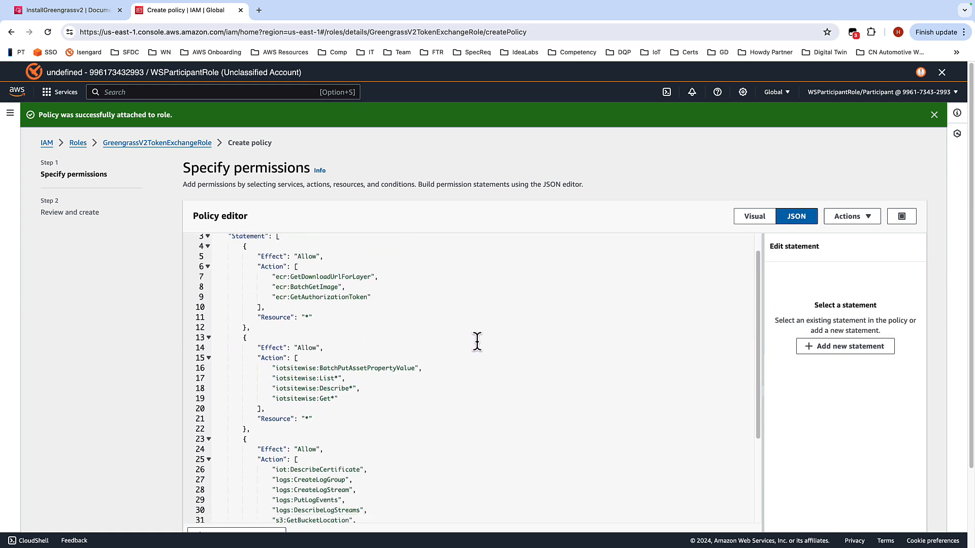
scroll(477, 341, down, 2)
scroll(481, 331, down, 3)
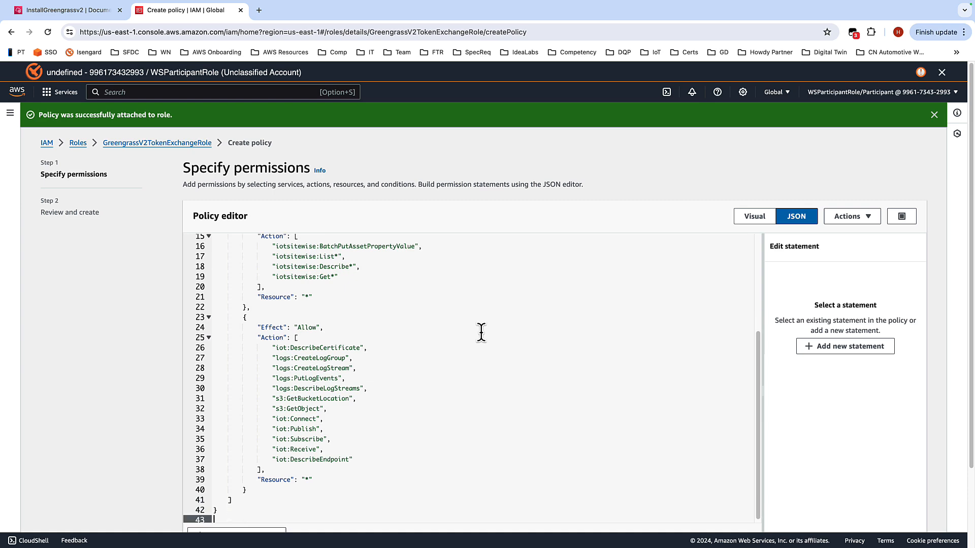
scroll(746, 178, down, 5)
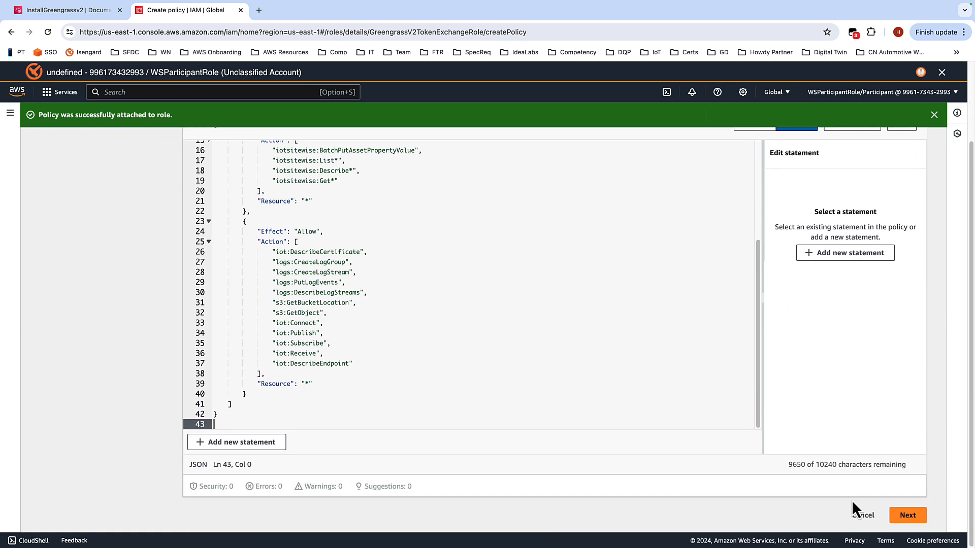
click(907, 515)
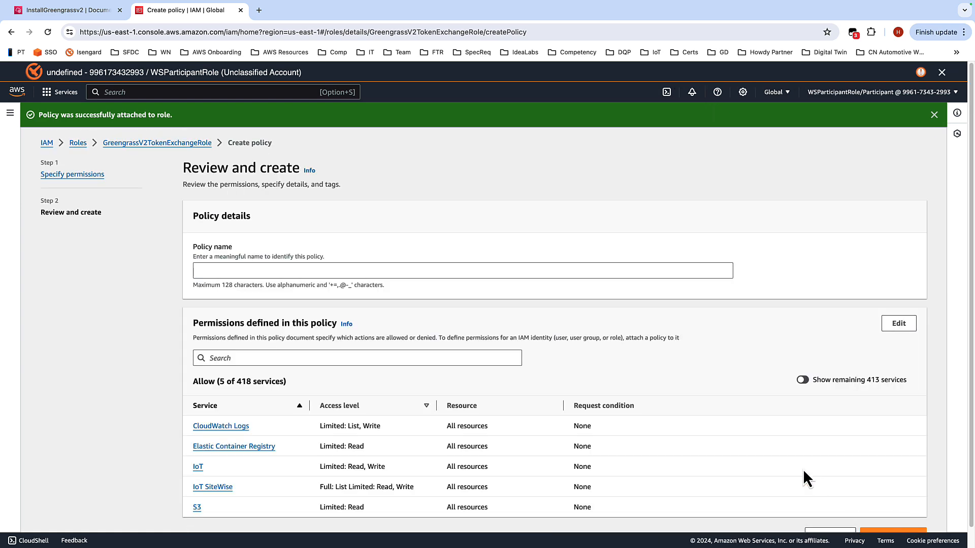
Step: Copy GreengrassV2SiteWiseEdgeInlinePolicy from the guide, paste it as the inline policy name, and create the policy
key(ctrl+Left)
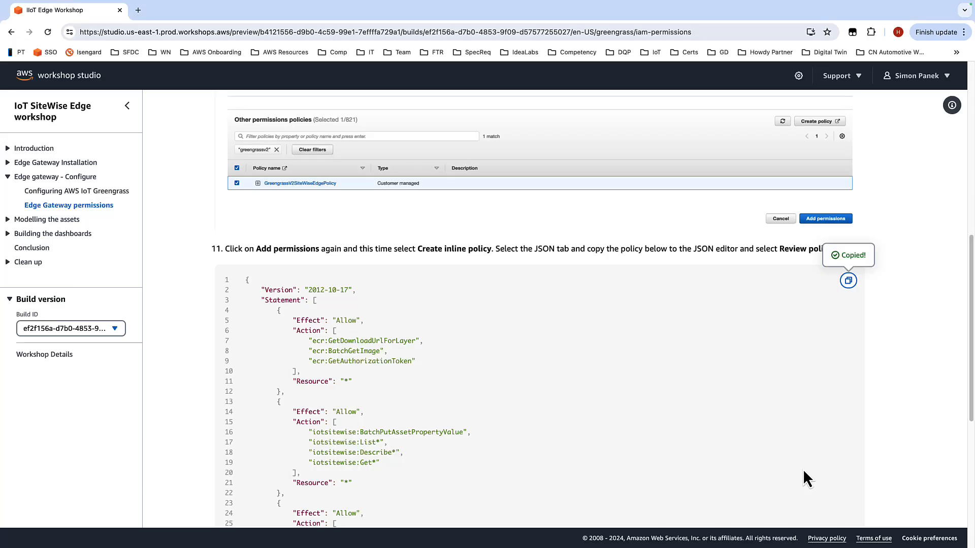
scroll(574, 318, down, 6)
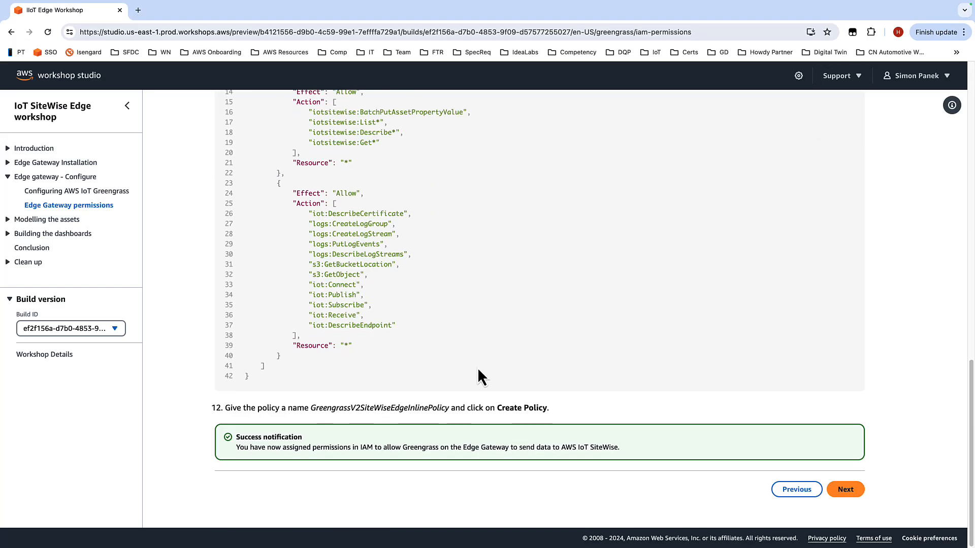
drag(307, 409, 448, 410)
key(super+c)
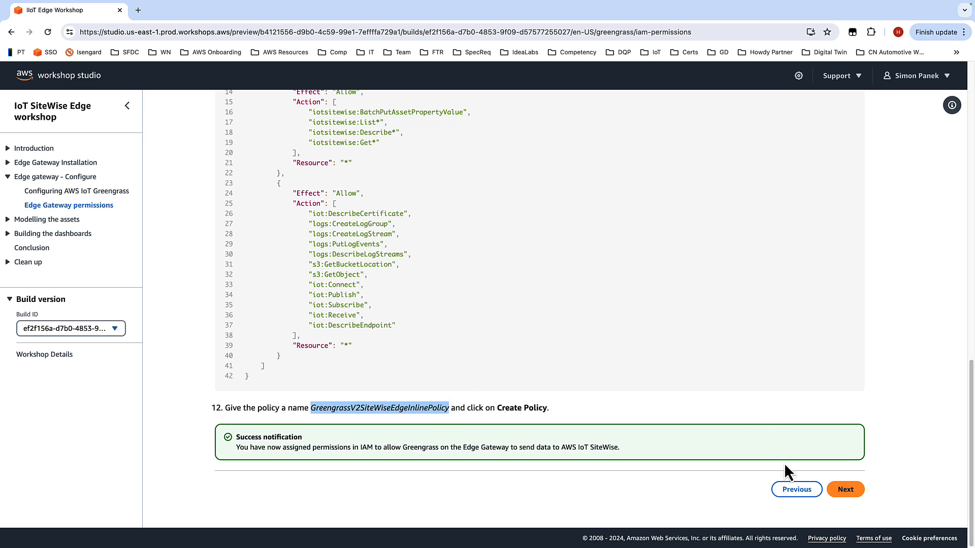
click(847, 493)
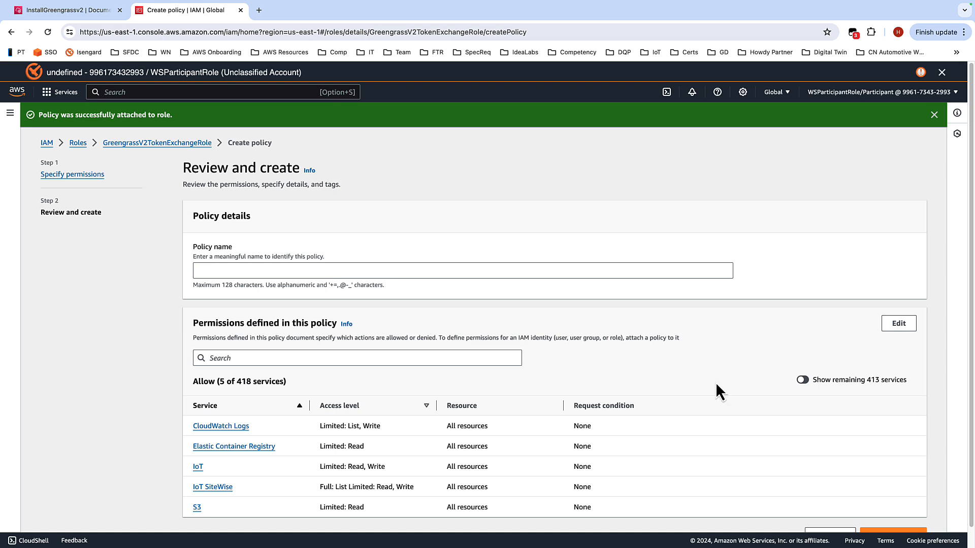
click(476, 270)
key(super+v)
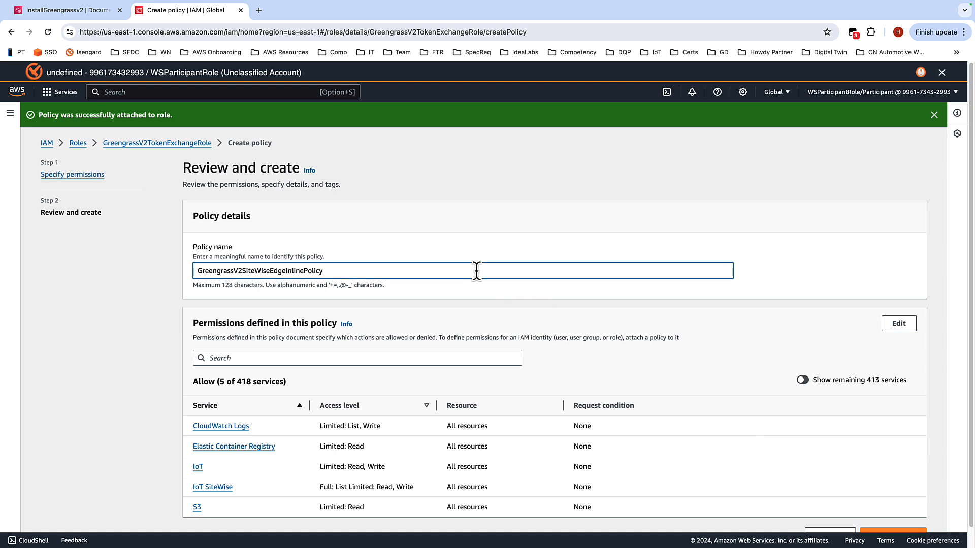
scroll(832, 214, down, 1)
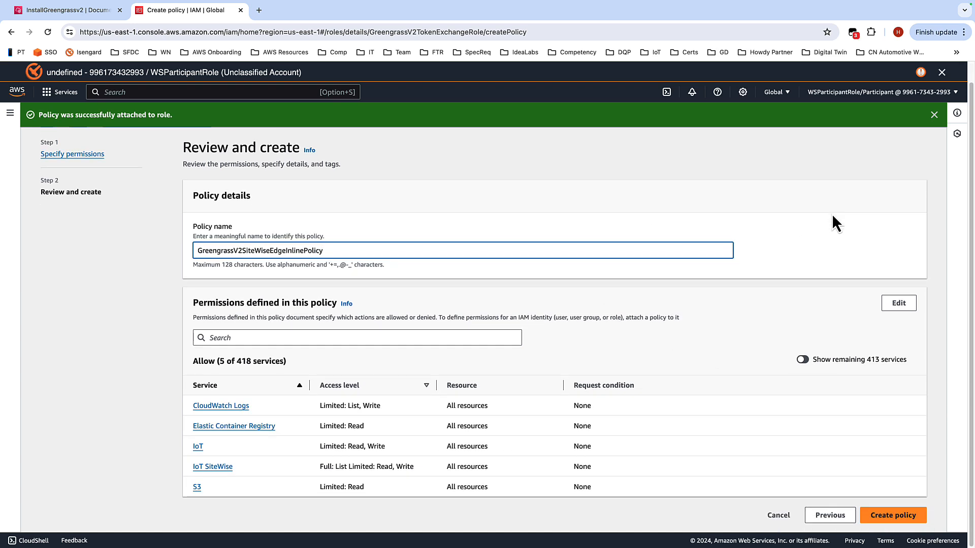
click(894, 516)
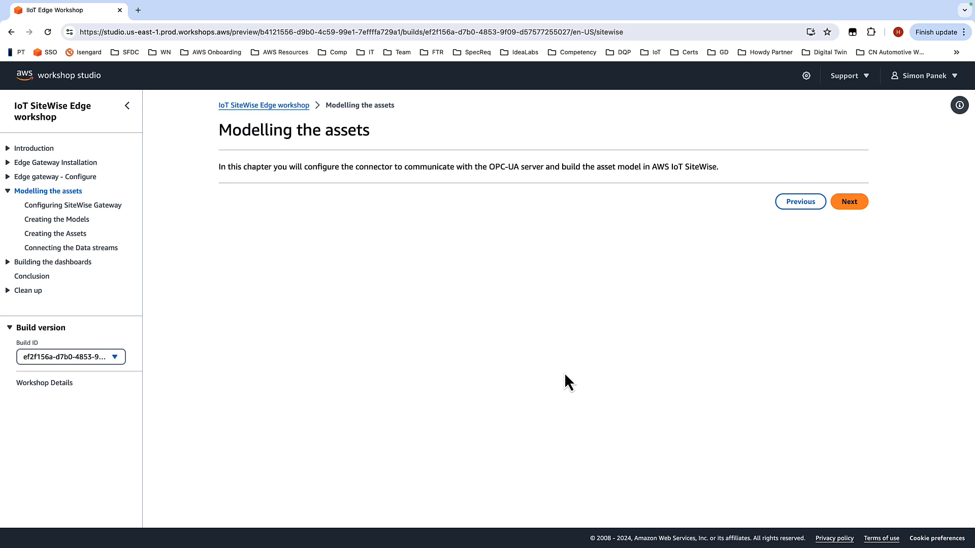
Step: Move on to the guide's Configuring SiteWise Gateway page and read its gateway creation instructions
click(856, 215)
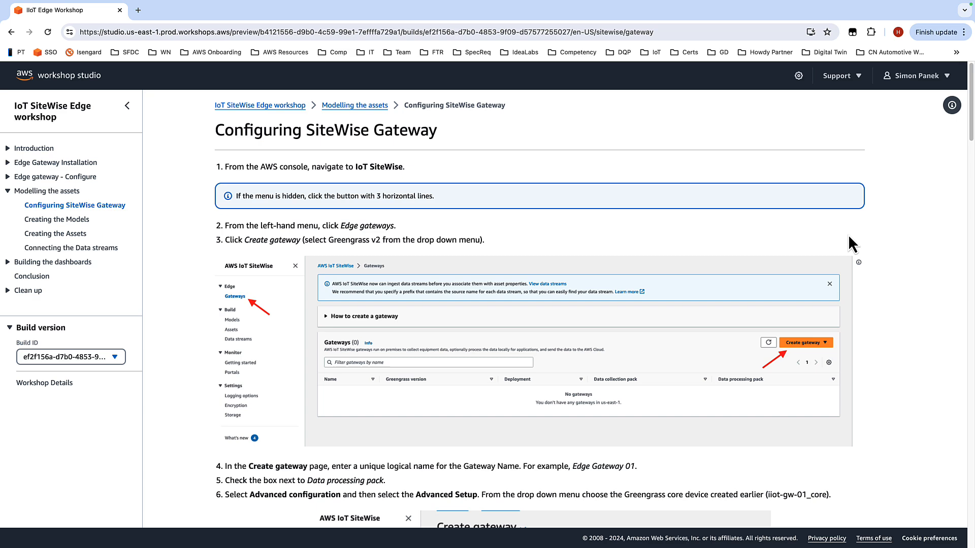
scroll(879, 242, down, 3)
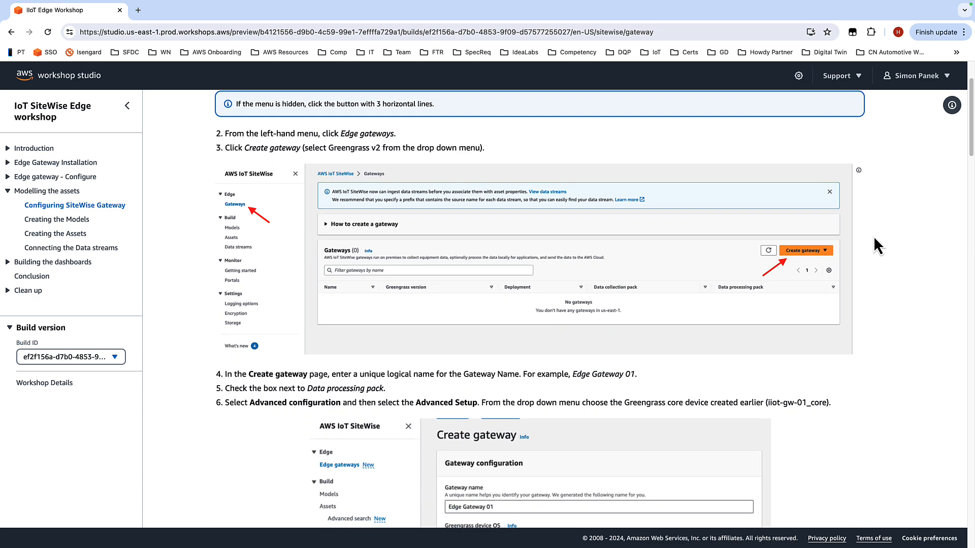
scroll(885, 239, down, 2)
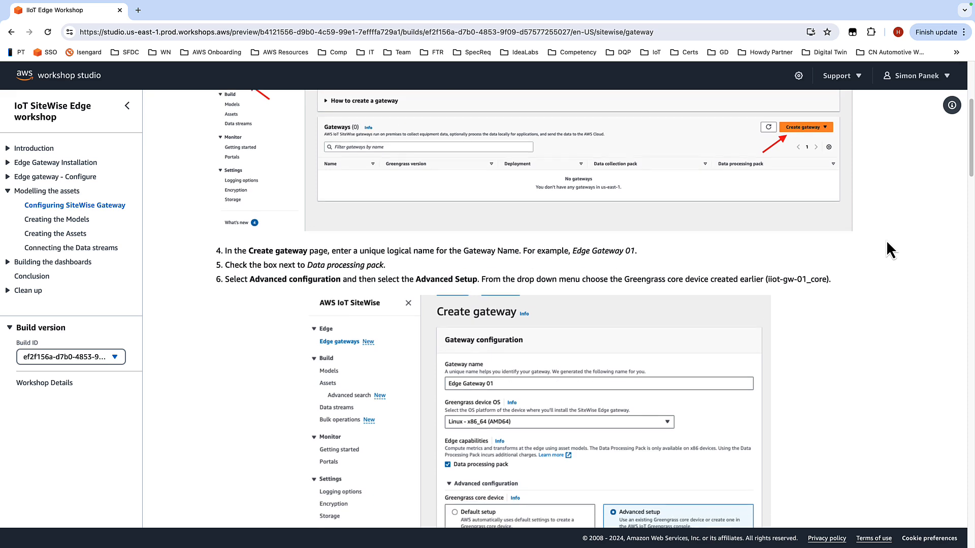
scroll(887, 241, down, 2)
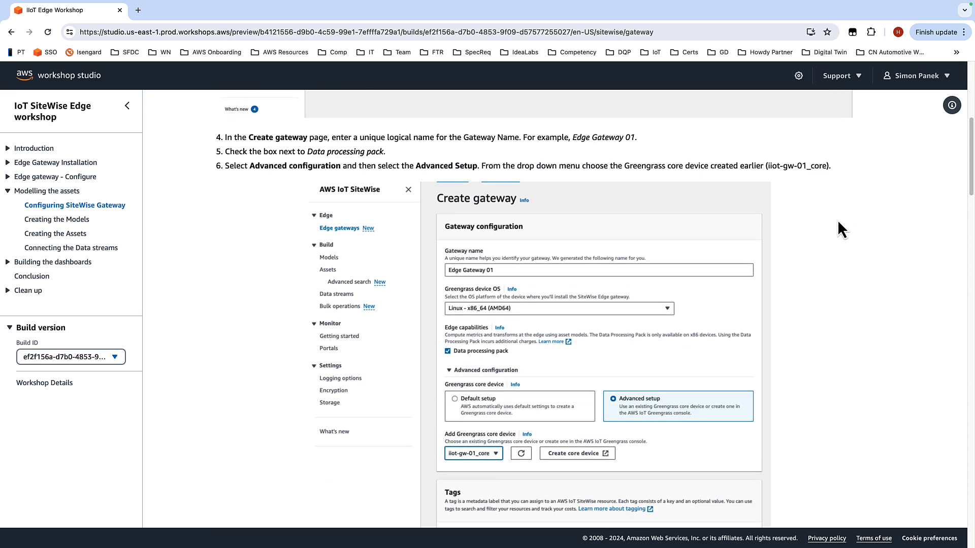
scroll(832, 224, down, 1)
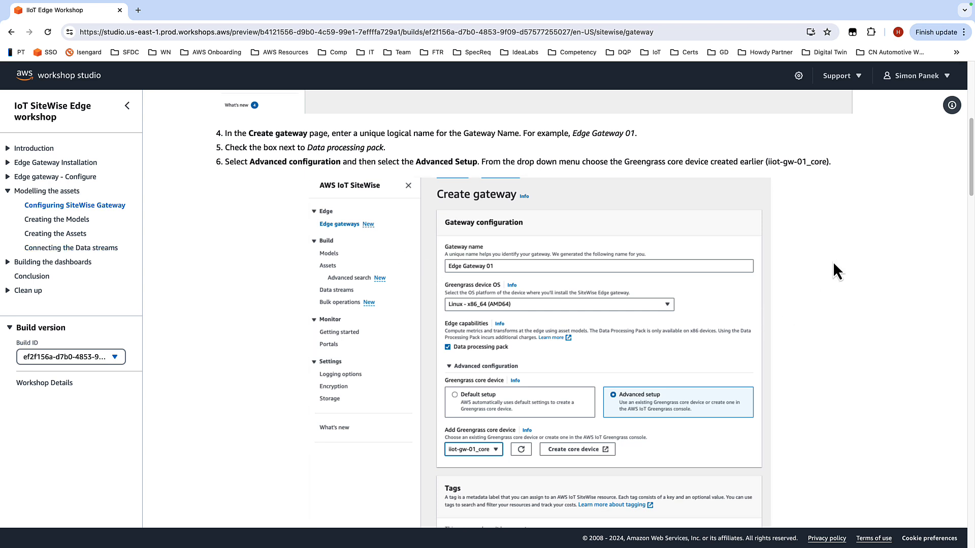
scroll(822, 254, down, 3)
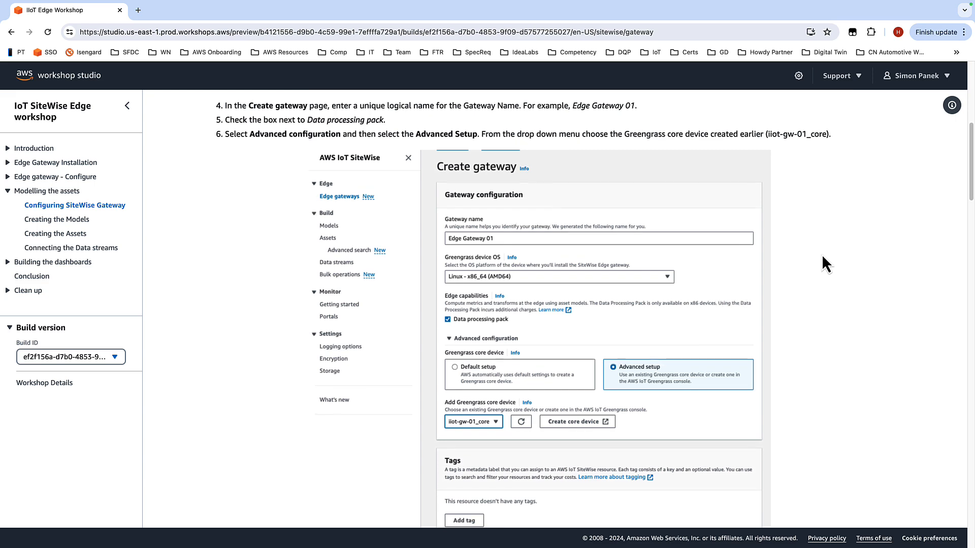
Step: Open the IoT SiteWise console by searching the services for iot site
scroll(822, 255, down, 6)
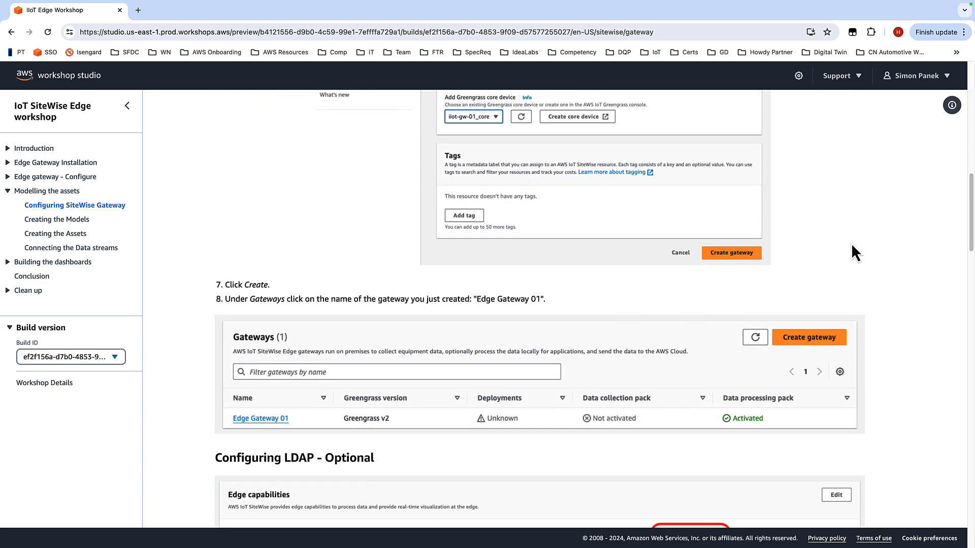
scroll(861, 245, down, 1)
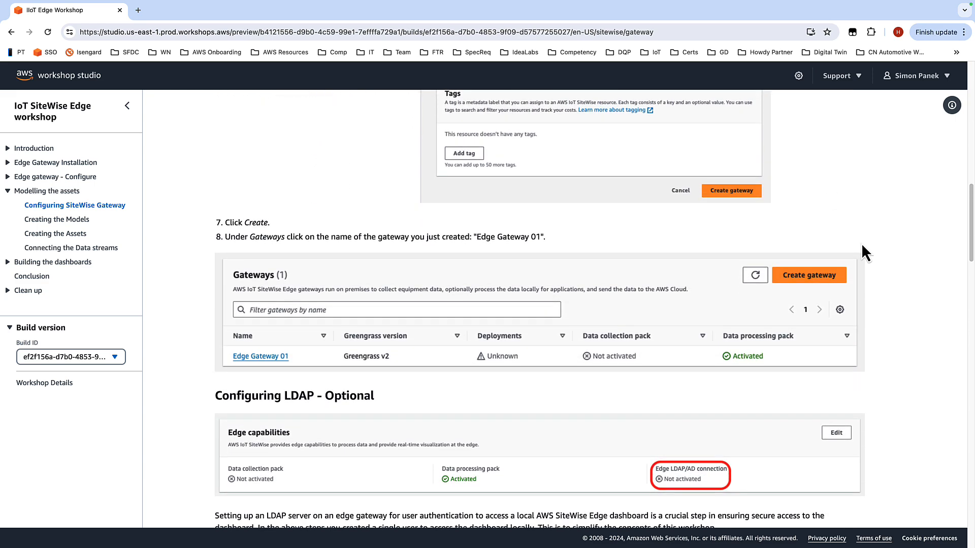
scroll(876, 239, down, 2)
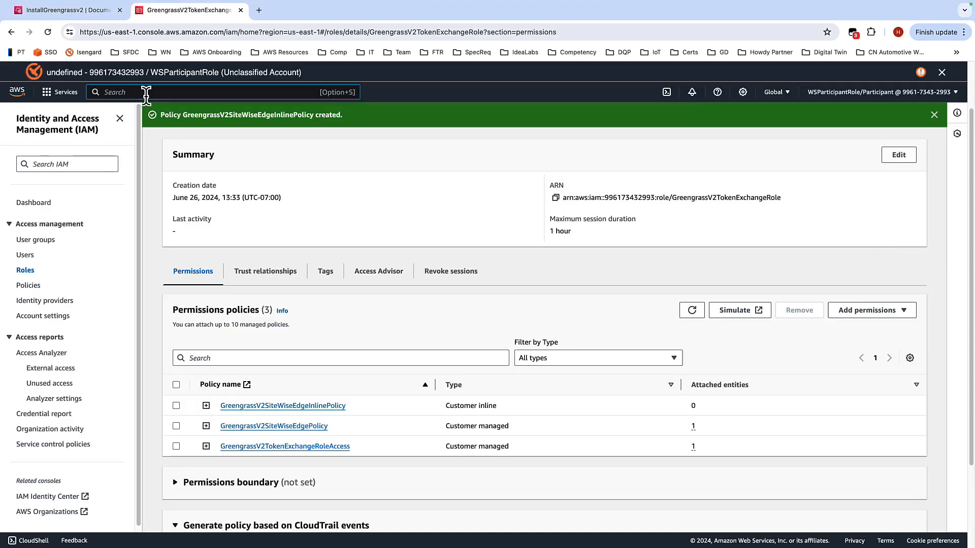
text(iot)
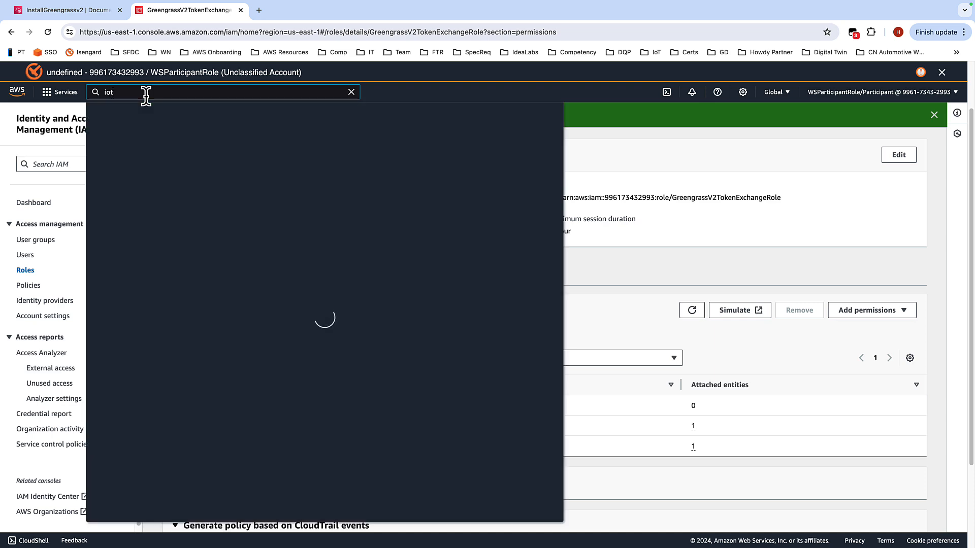
text( site)
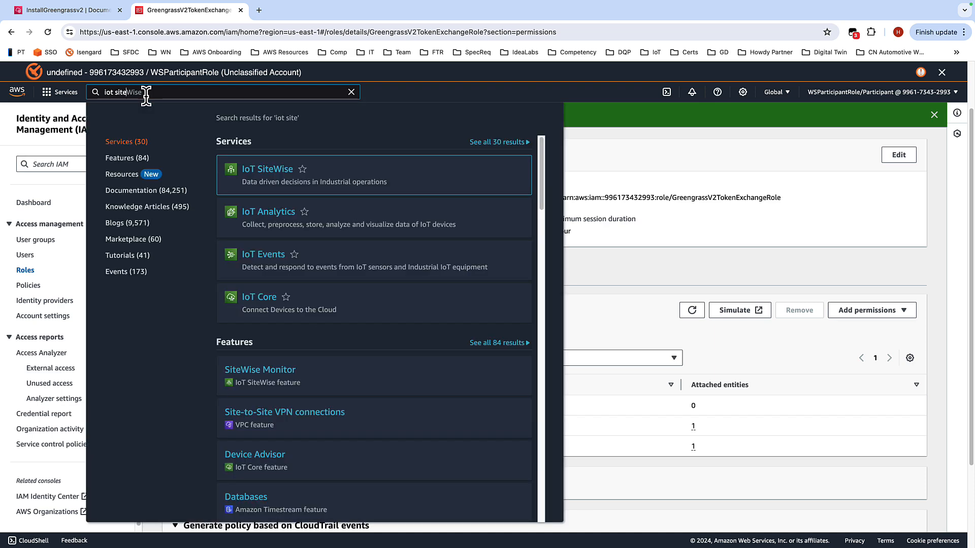
click(272, 180)
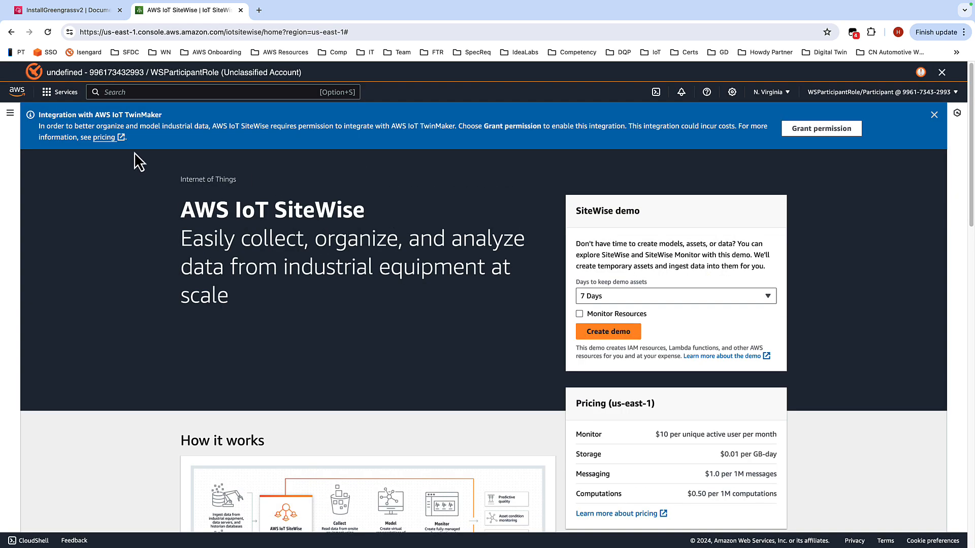
Step: Open the Edge gateways page in SiteWise and dismiss the notification banners
click(10, 115)
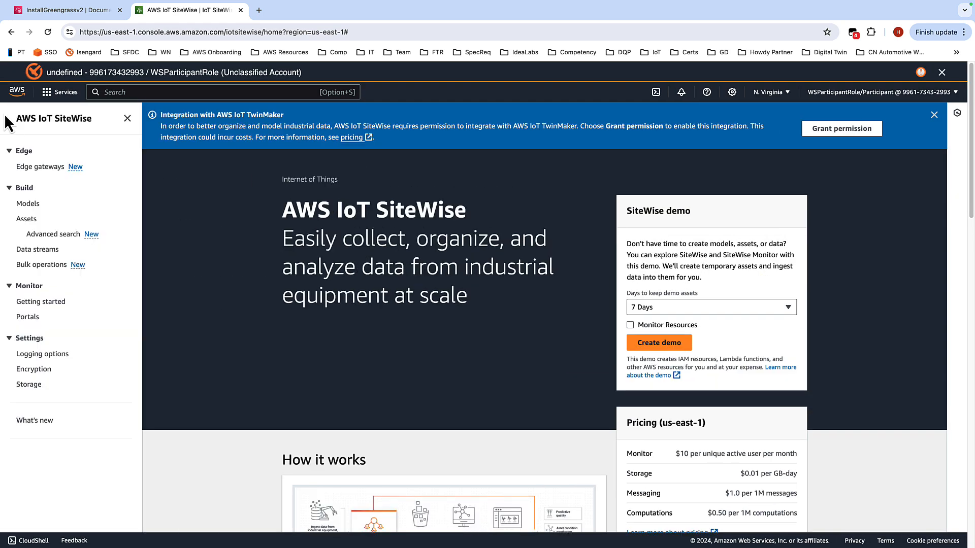
click(41, 169)
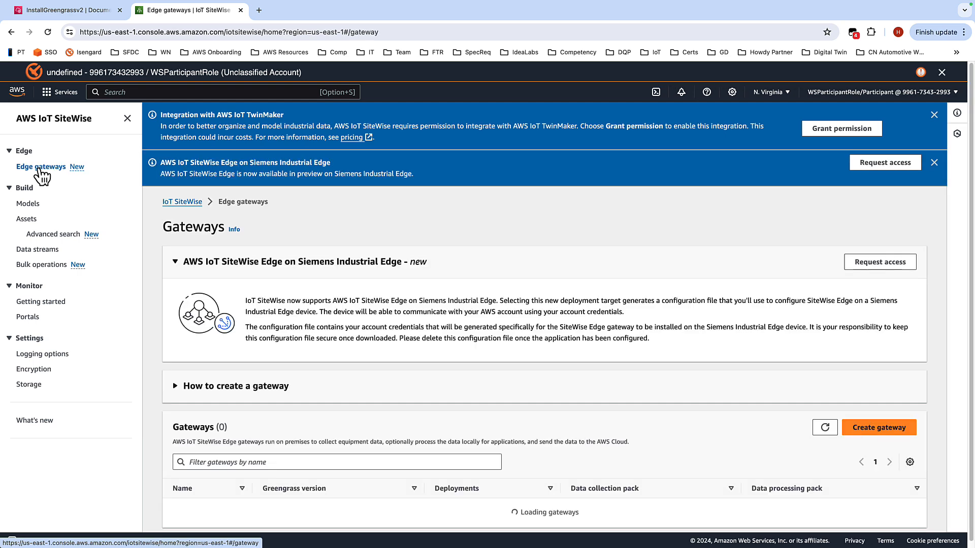
click(934, 162)
click(942, 115)
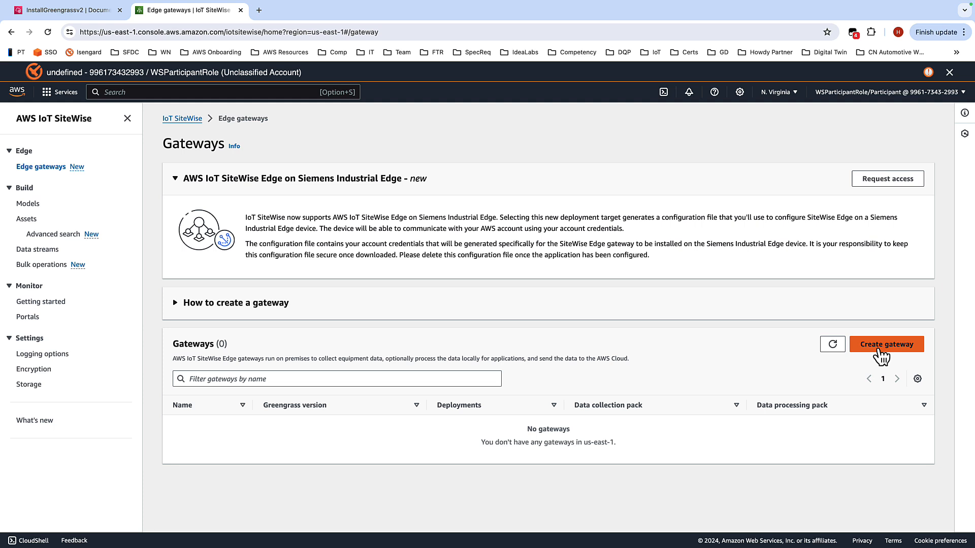
Step: Start creating a gateway and paste Edge Gateway 01, copied from the guide, into the gateway name field
click(886, 345)
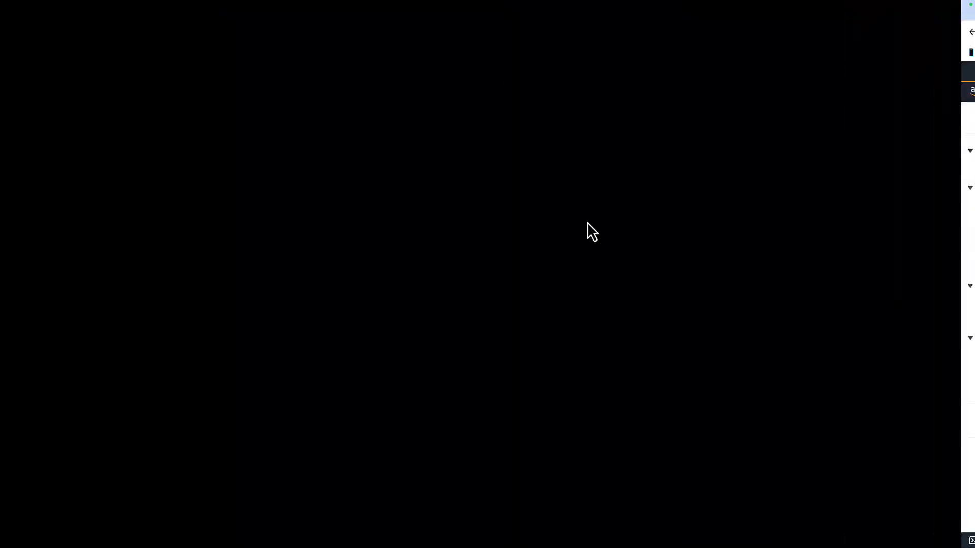
scroll(474, 238, up, 3)
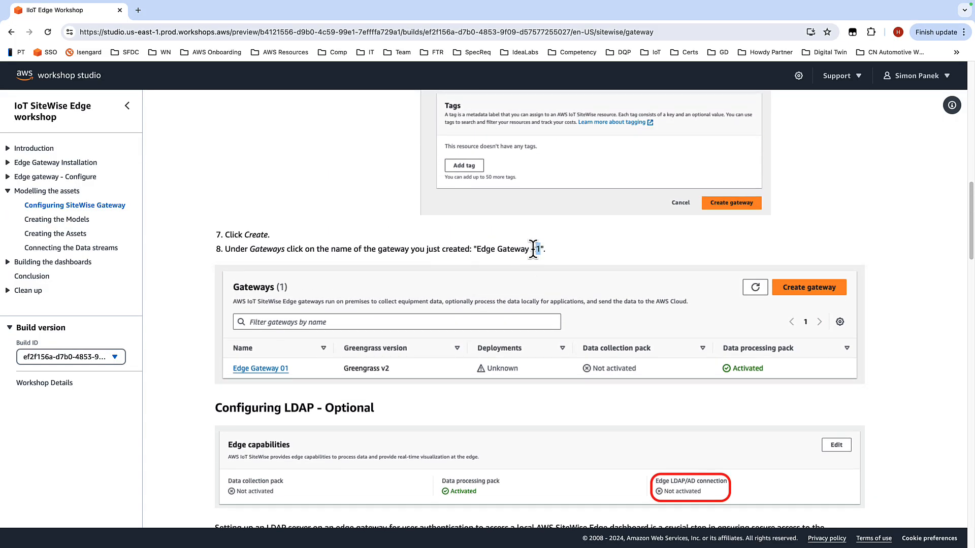
drag(541, 250, 480, 251)
key(super+c)
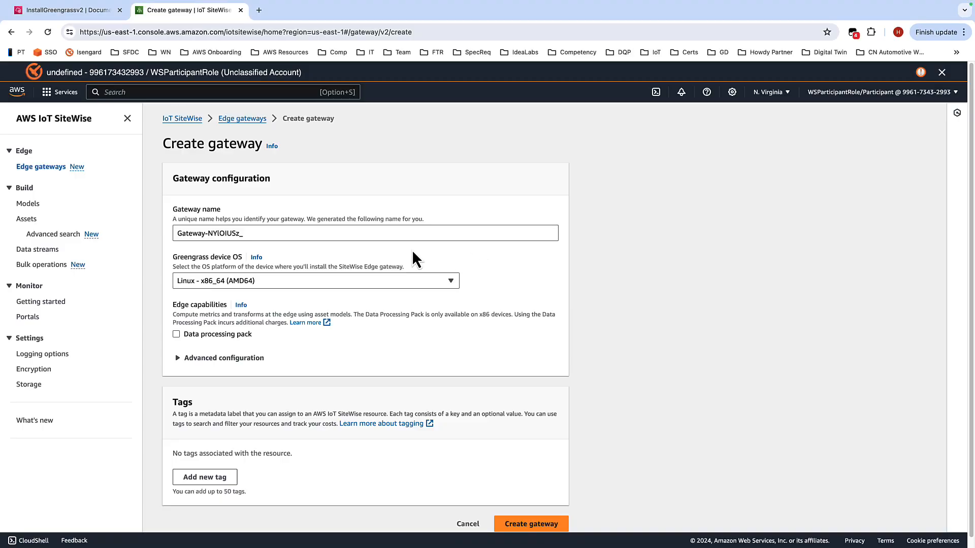
click(331, 233)
key(super+v)
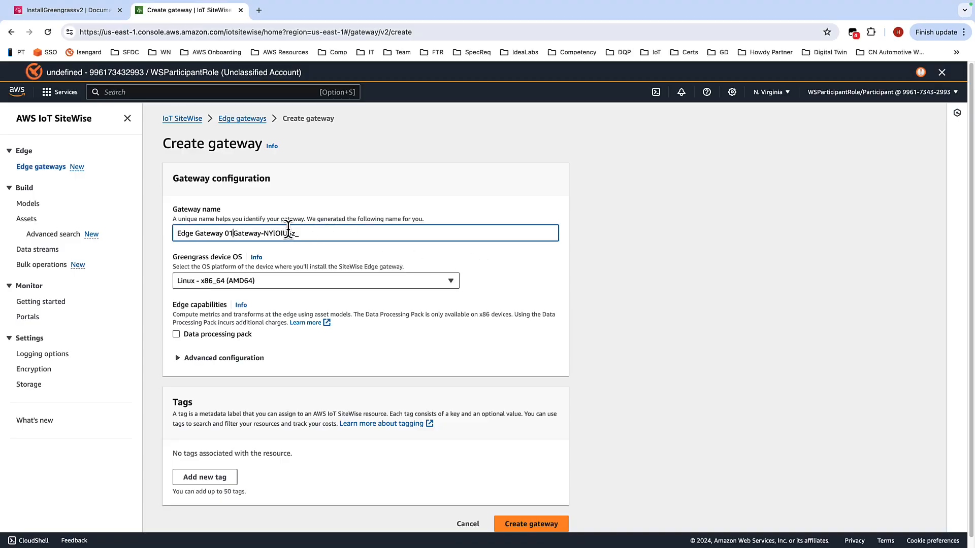
Step: Enable the Data processing pack and choose Advanced setup with the existing Greengrass core device iiot-gw-01_core
scroll(416, 308, down, 1)
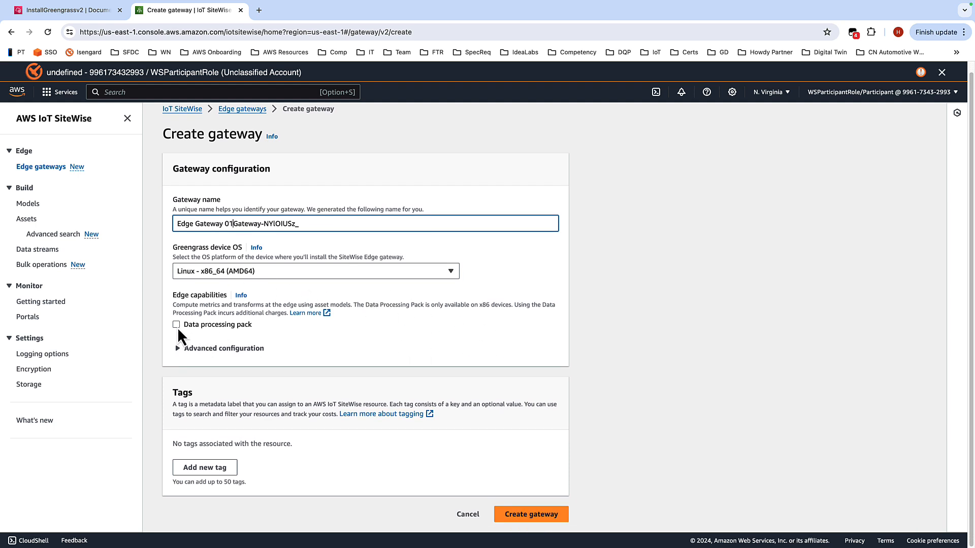
click(177, 325)
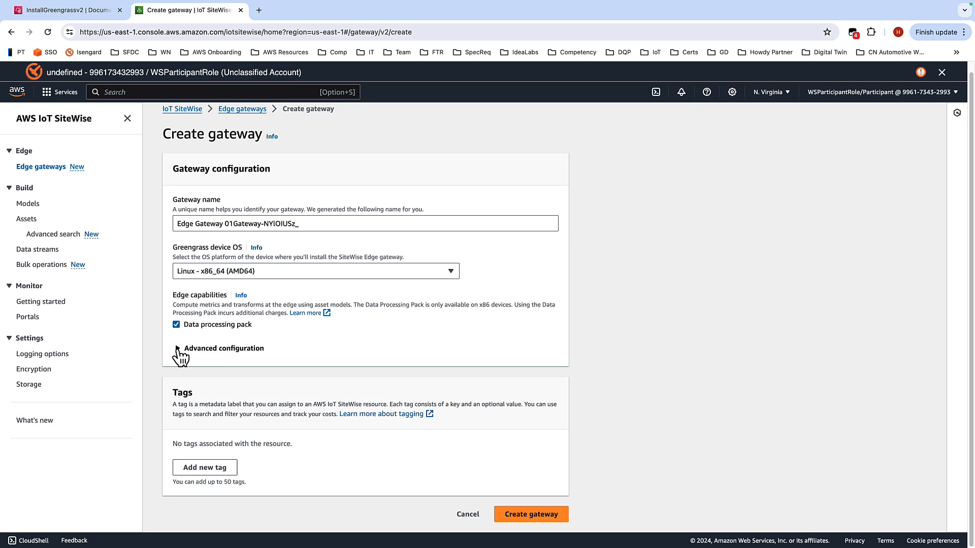
click(177, 350)
scroll(639, 310, down, 2)
scroll(639, 310, down, 3)
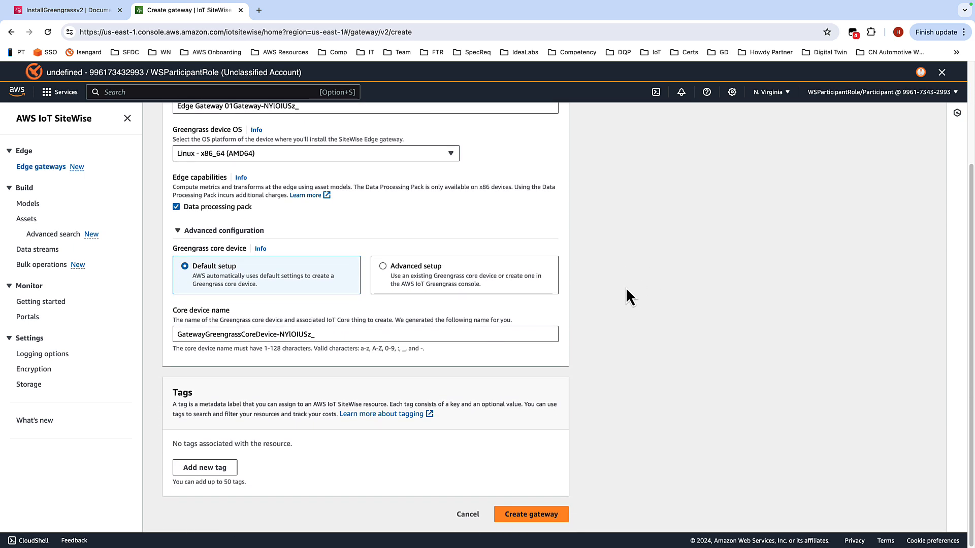
click(421, 272)
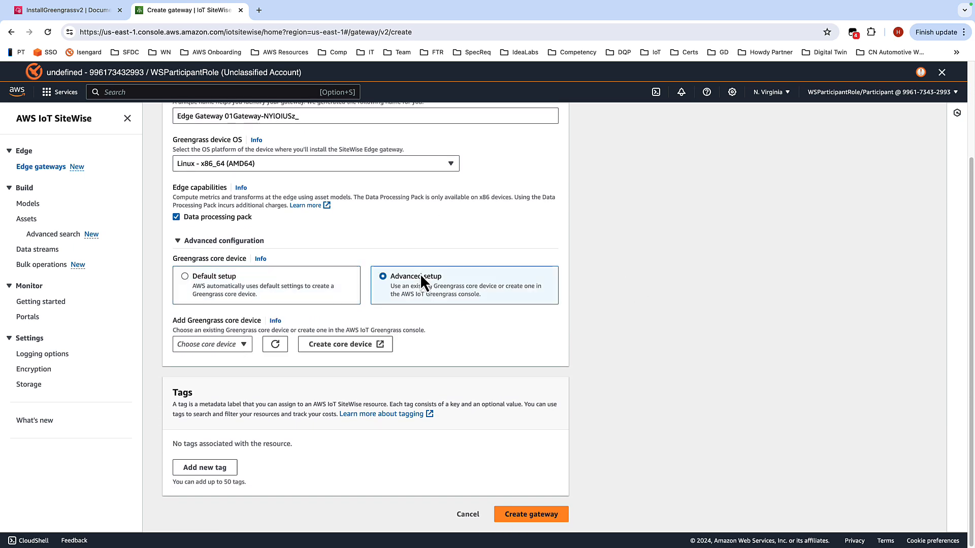
click(242, 346)
click(208, 380)
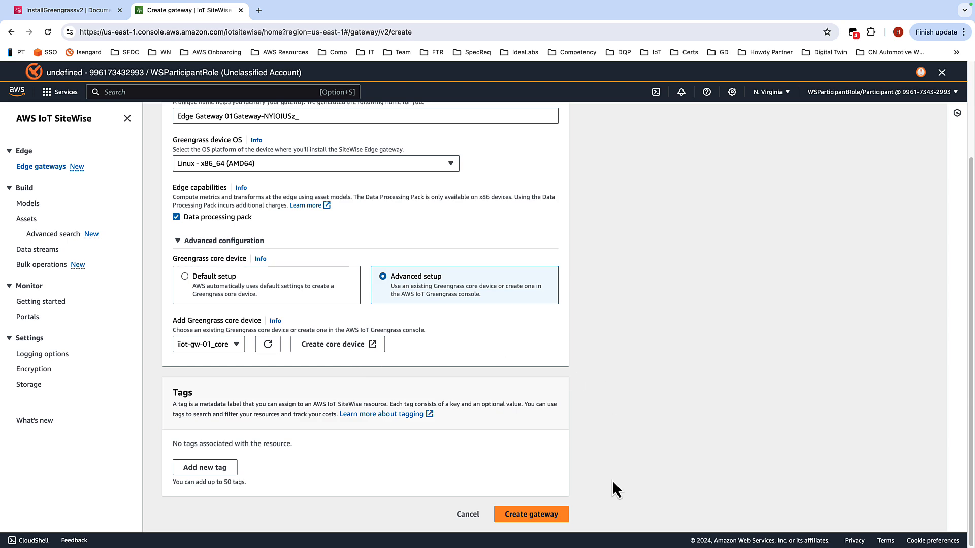
Step: Create the gateway and dismiss the success banner
click(531, 514)
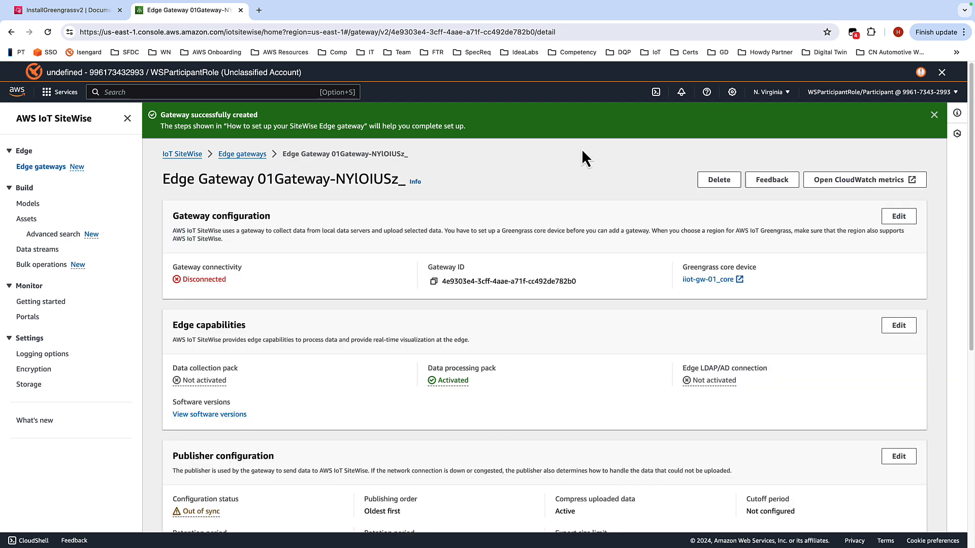
click(934, 115)
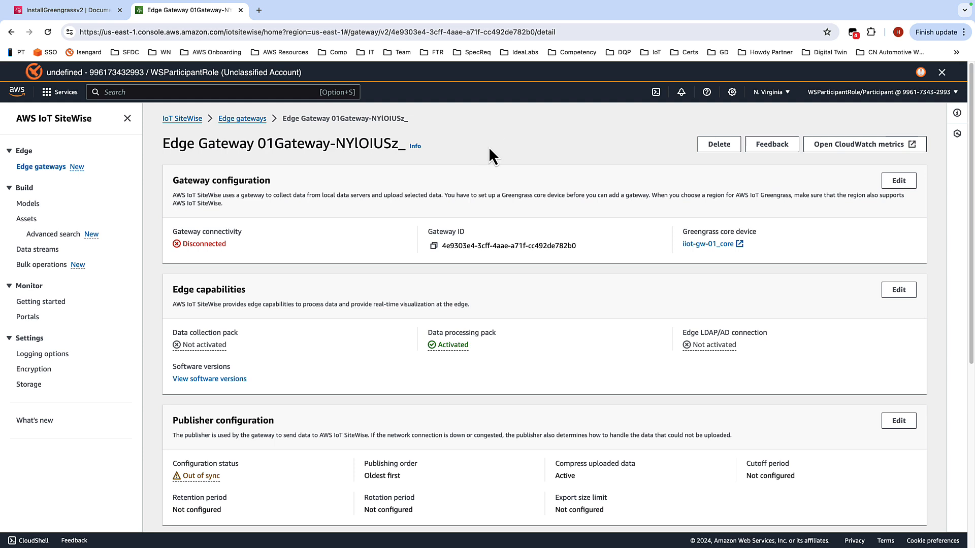
scroll(282, 279, down, 1)
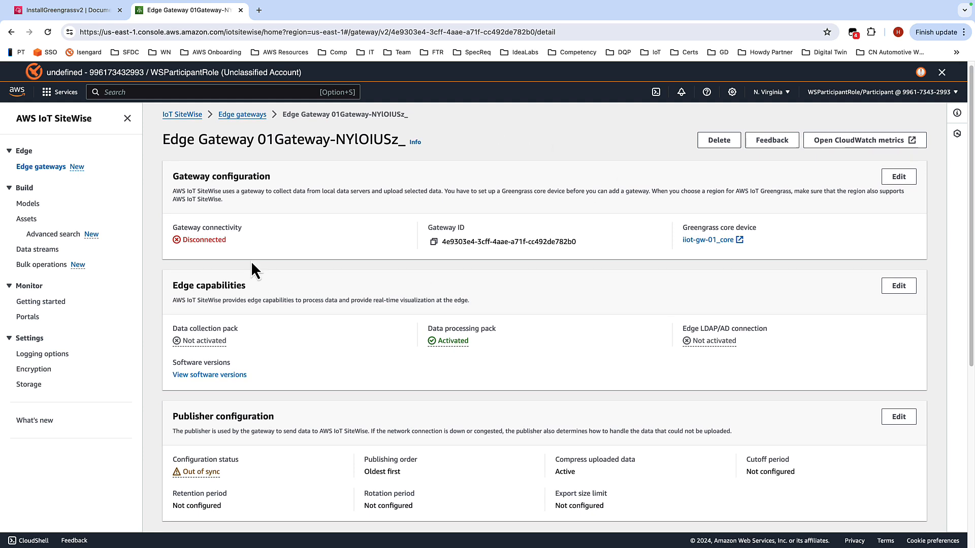
scroll(627, 243, down, 1)
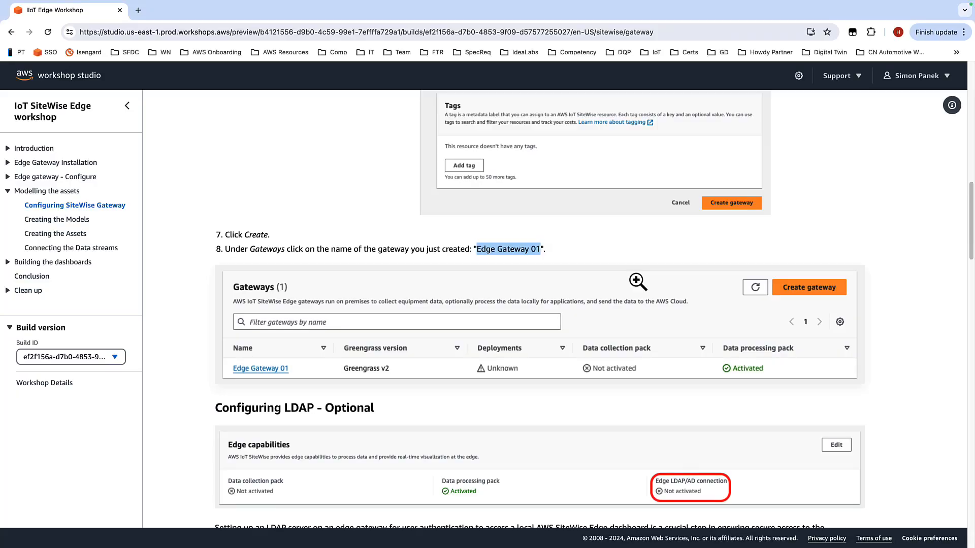
Step: Read the guide's instructions for adding the OPC-UA data source and updating the gateway's software packs
scroll(636, 269, down, 5)
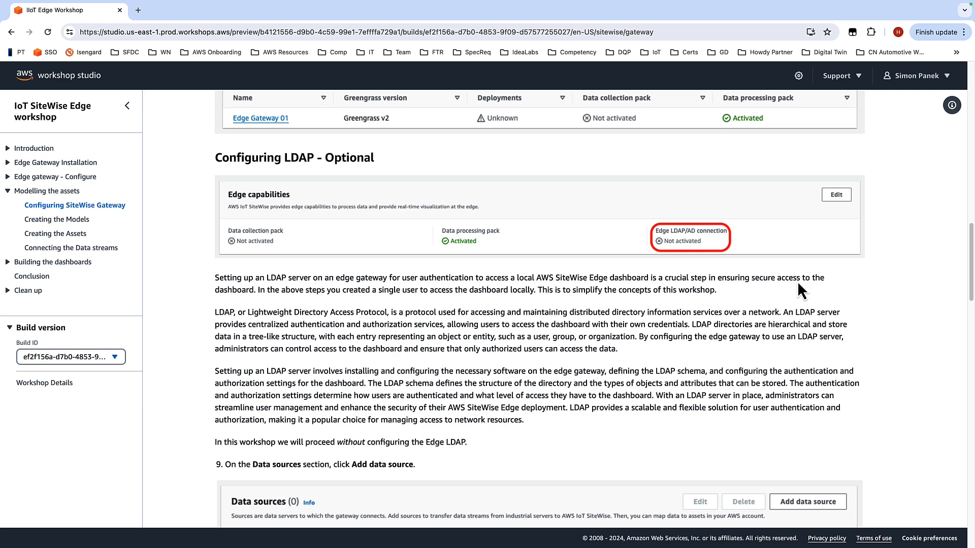
scroll(802, 282, down, 5)
scroll(838, 285, down, 3)
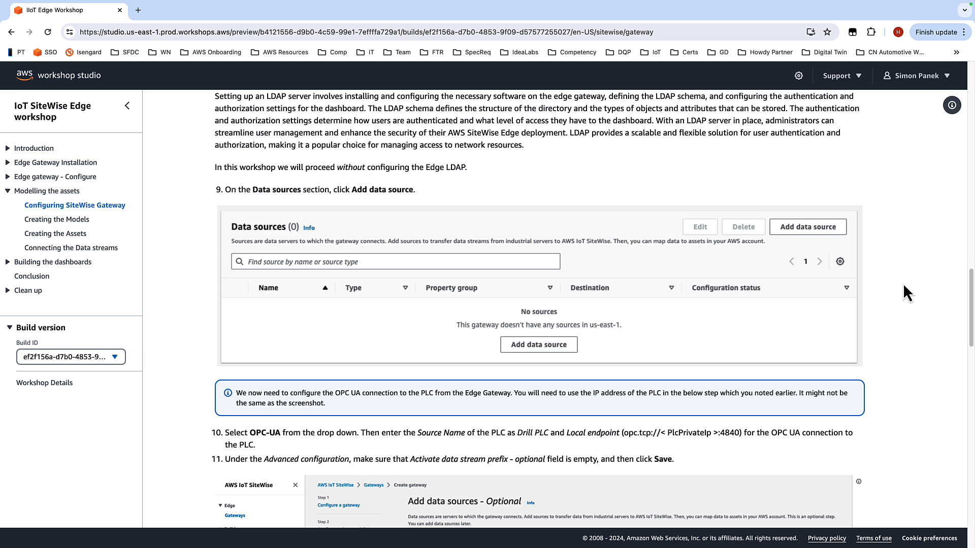
scroll(903, 285, down, 2)
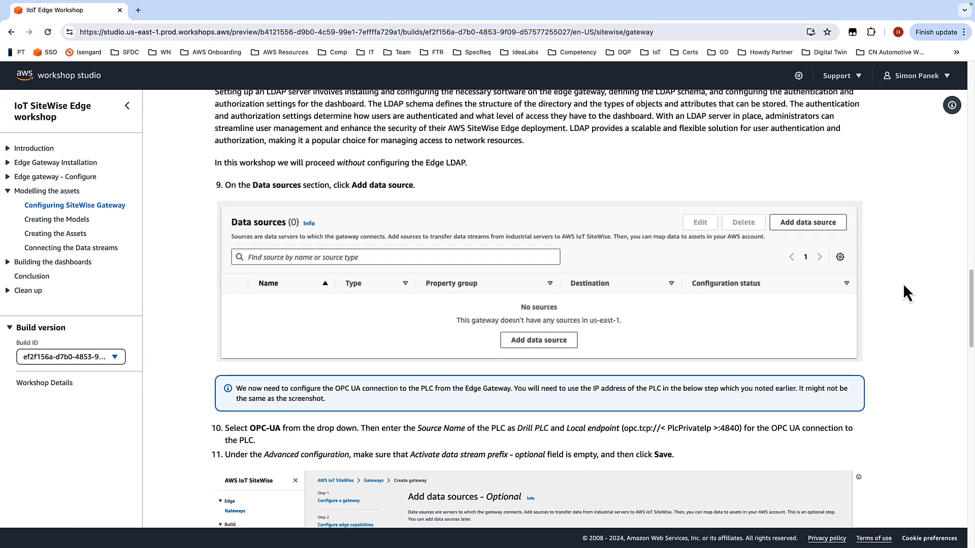
scroll(903, 283, down, 4)
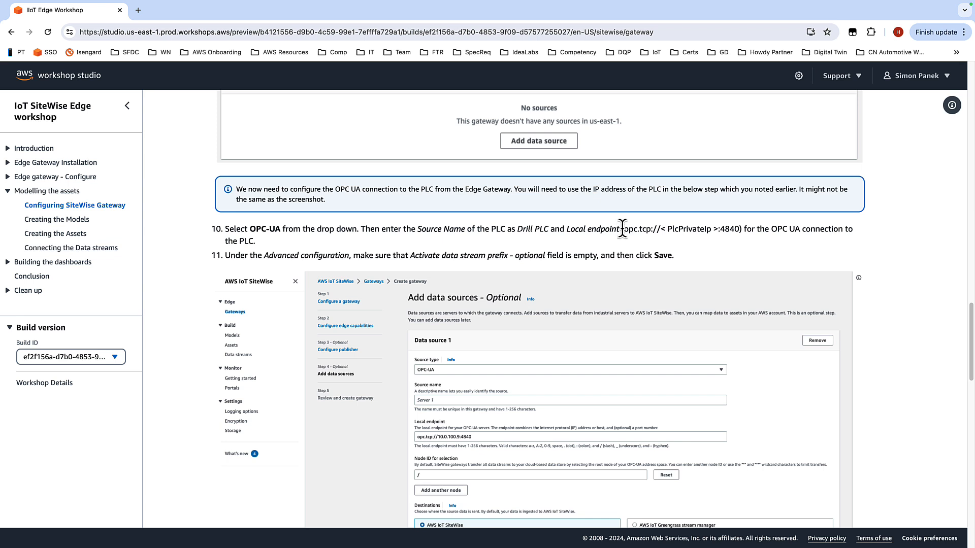
drag(623, 229, 739, 228)
key(super+c)
scroll(525, 248, down, 1)
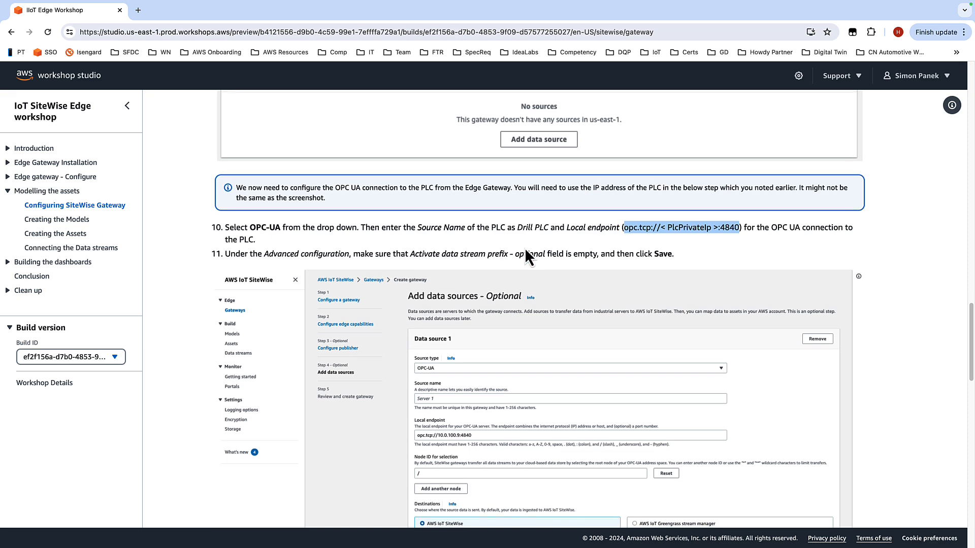
scroll(863, 249, down, 1)
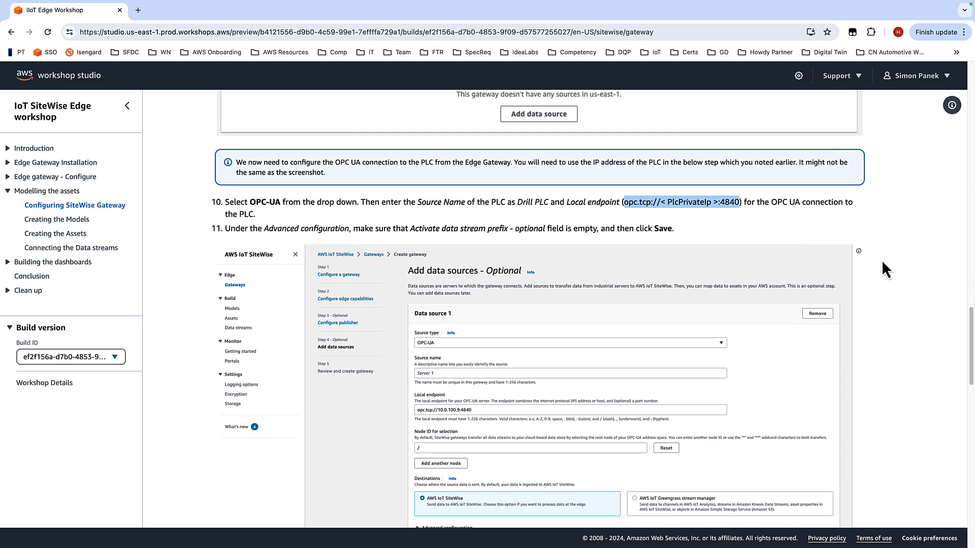
scroll(882, 263, down, 3)
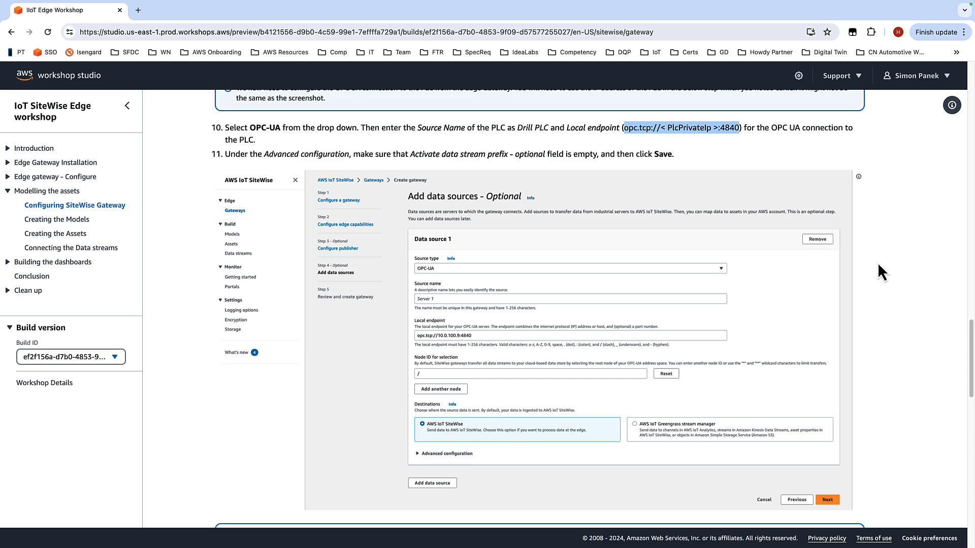
scroll(876, 262, down, 3)
scroll(877, 261, down, 1)
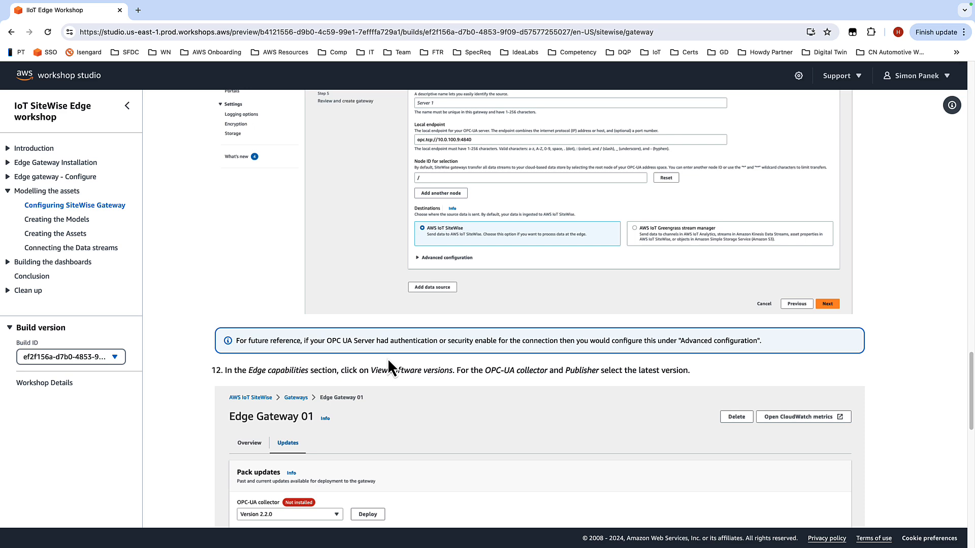
scroll(903, 315, down, 3)
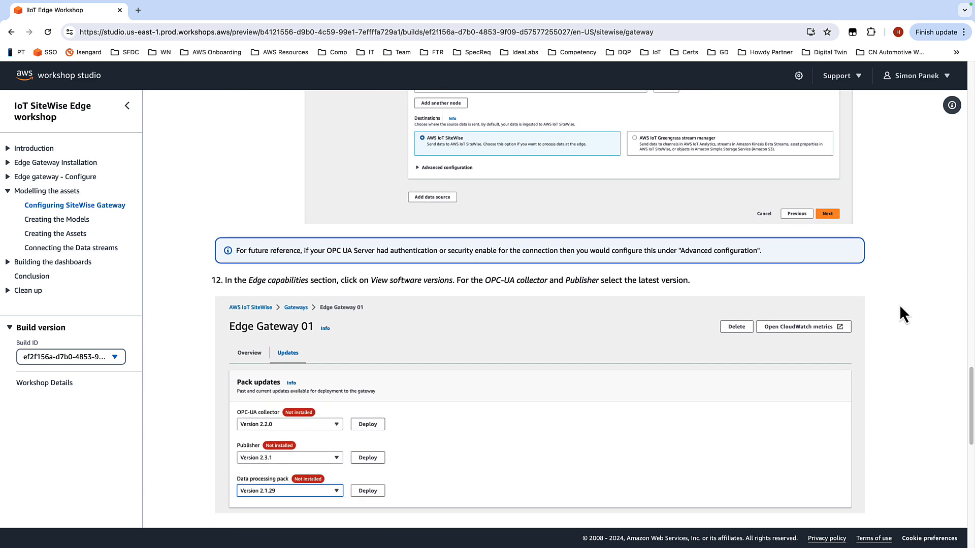
scroll(900, 307, down, 2)
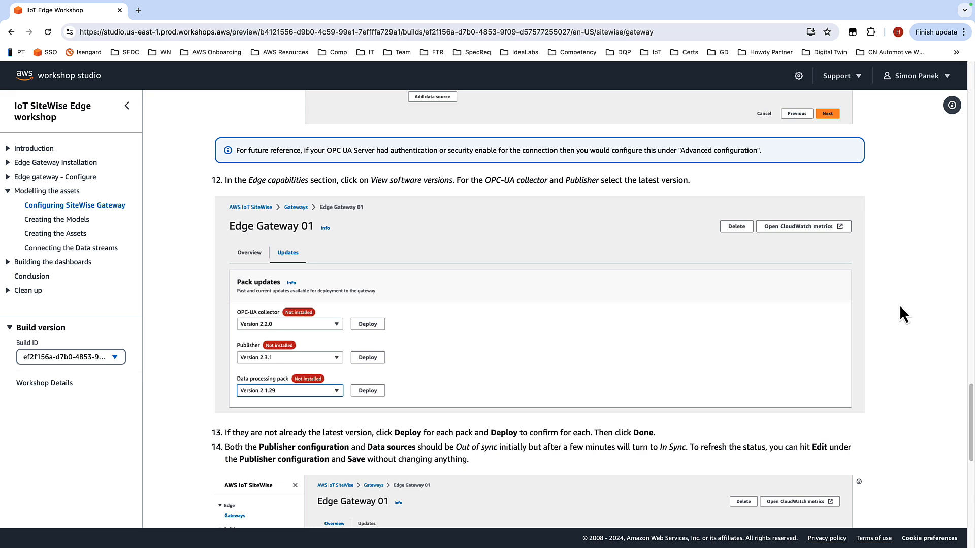
scroll(900, 306, down, 2)
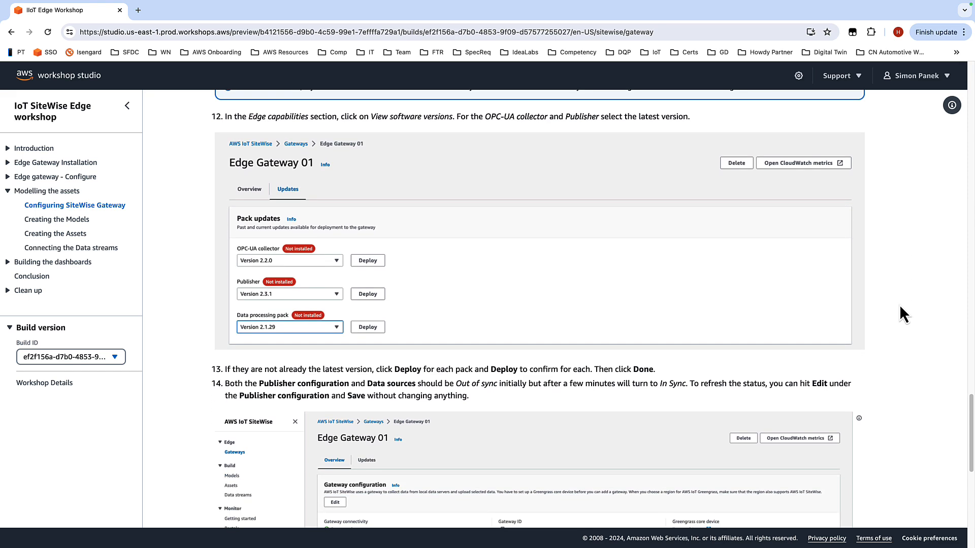
scroll(900, 306, down, 3)
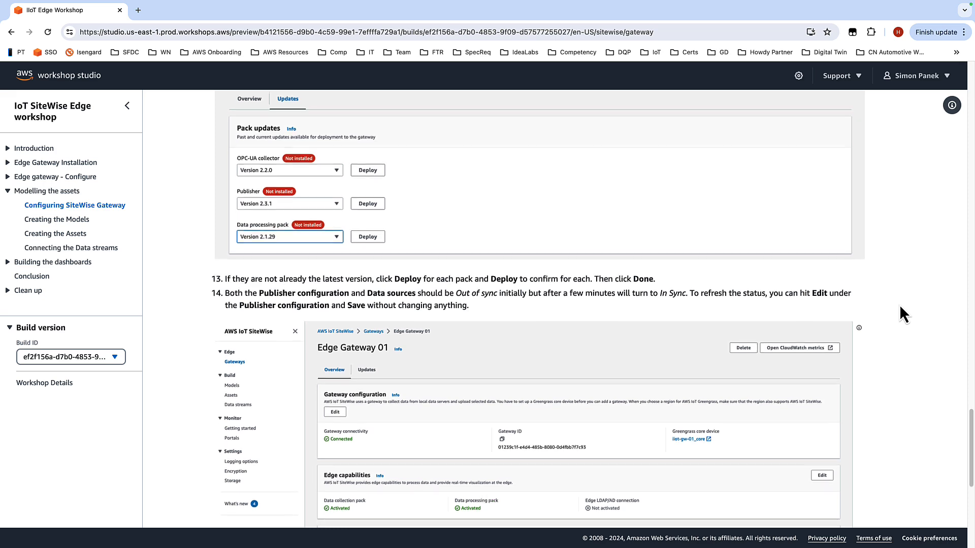
scroll(900, 313, down, 3)
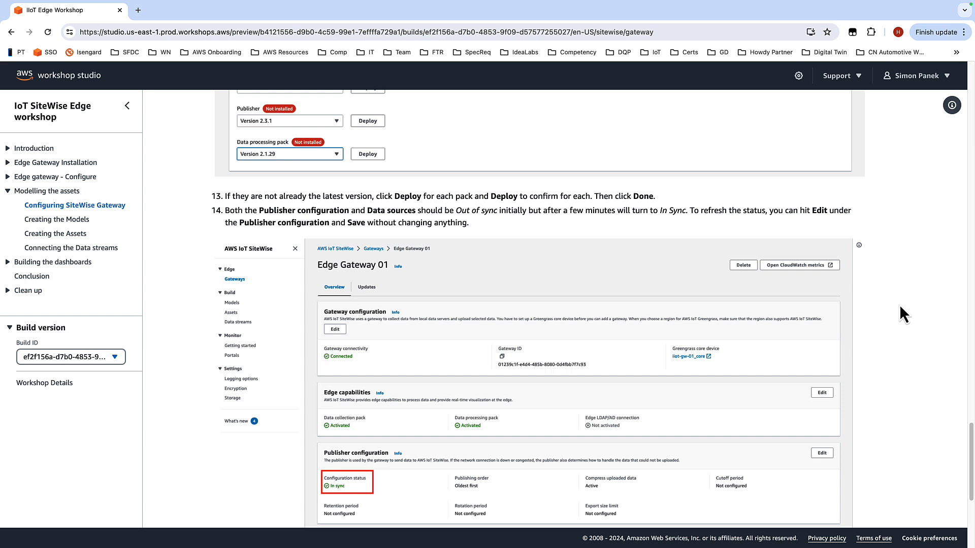
Step: Open the Add data source form for the Edge Gateway 01 gateway in the SiteWise console
scroll(900, 305, down, 2)
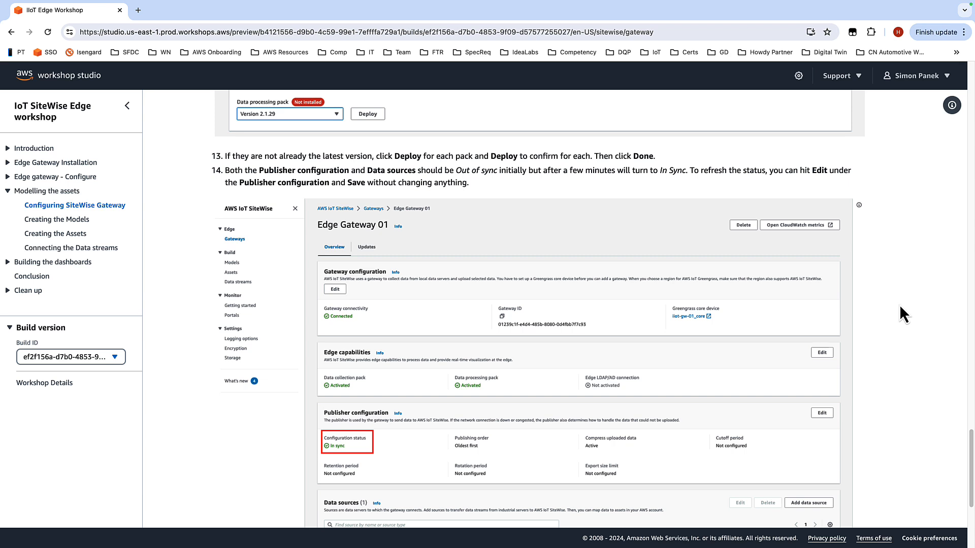
scroll(900, 305, down, 5)
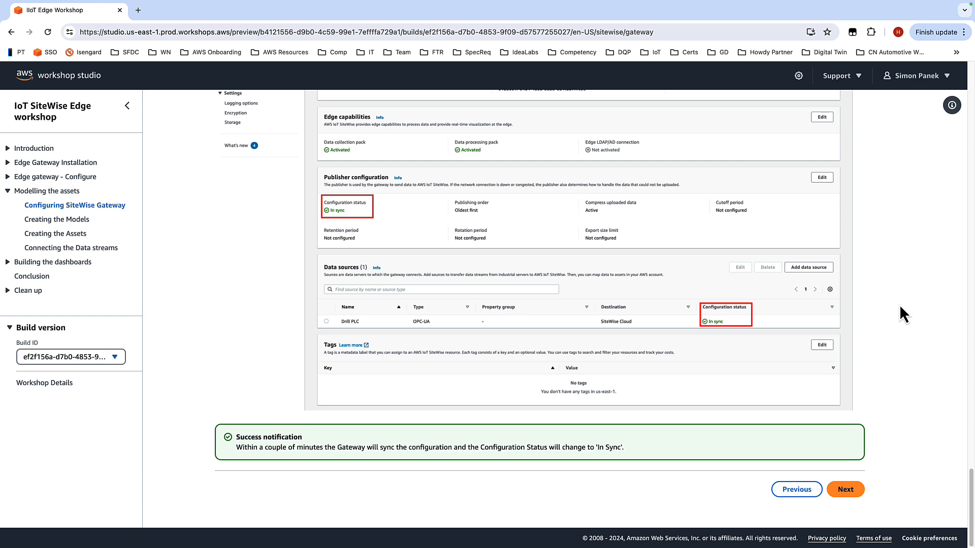
key(ctrl+Right)
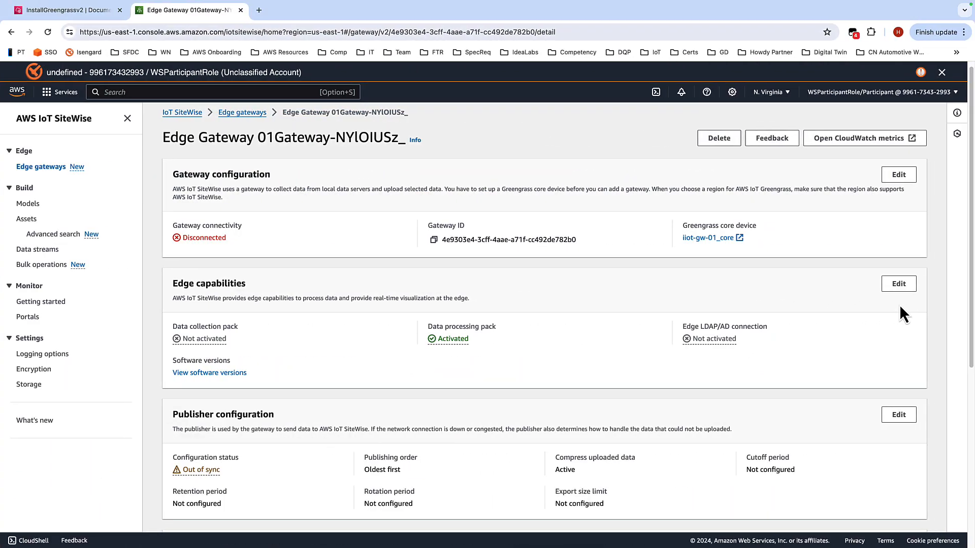
scroll(386, 312, down, 3)
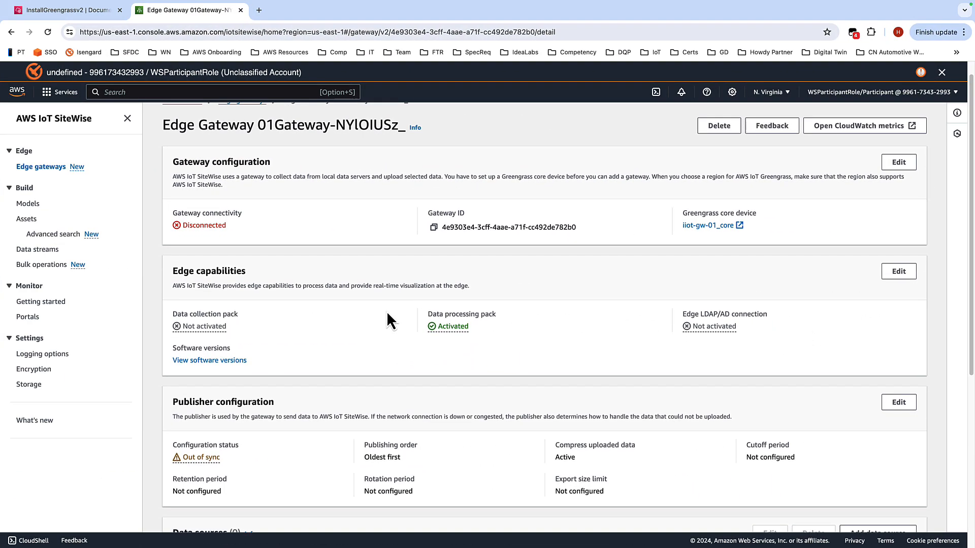
scroll(346, 292, down, 3)
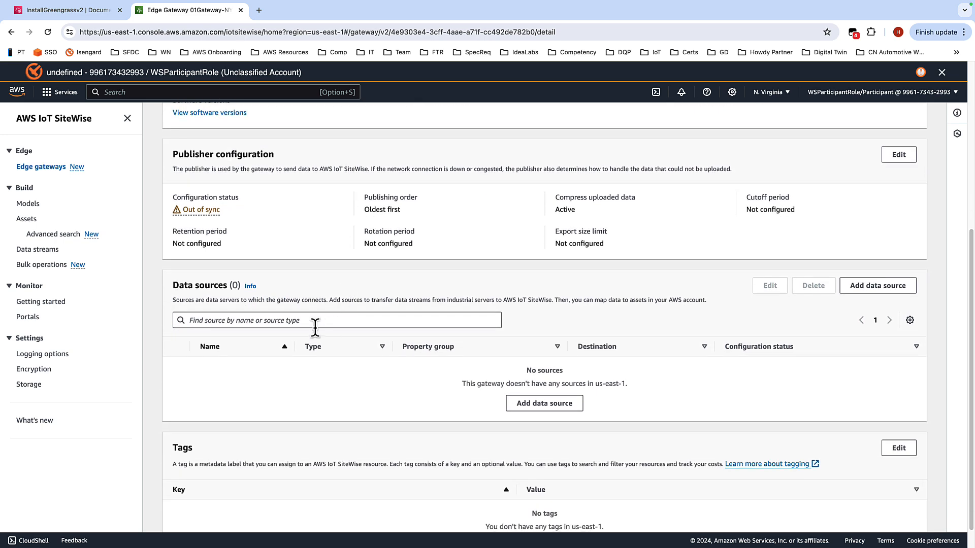
click(872, 286)
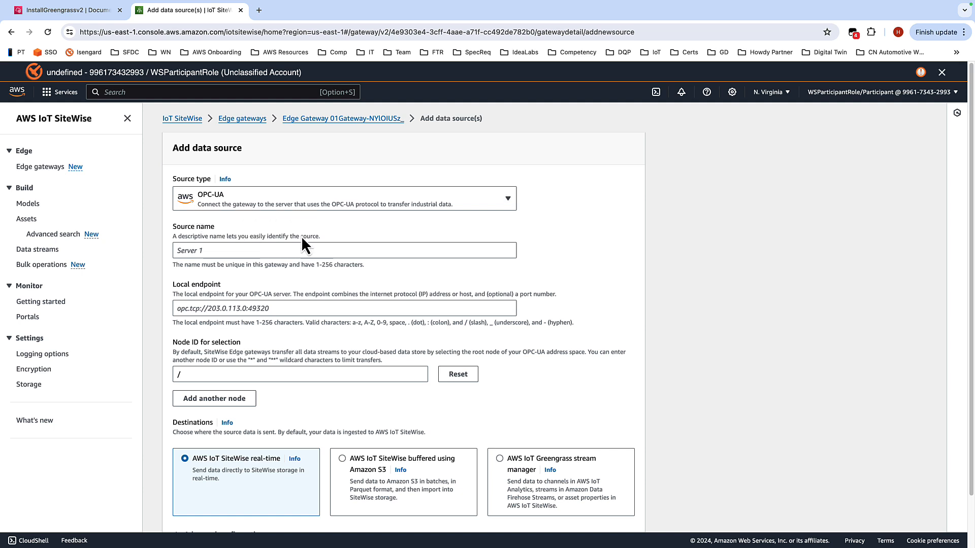
Step: Name the new OPC-UA data source Drill PLC
click(221, 250)
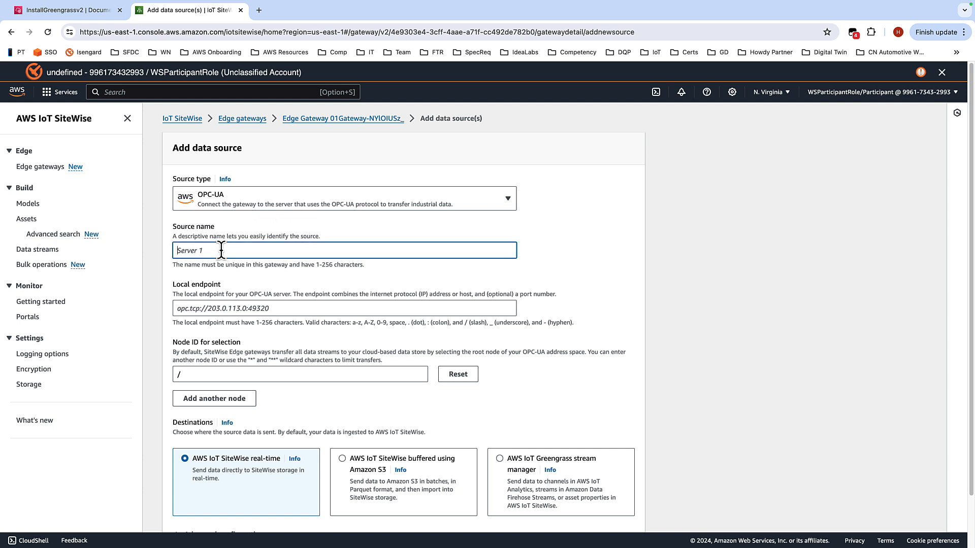
text(Drill PLC)
Step: Paste the guide's endpoint and set the local endpoint to opc.tcp://10.0.100.241:4840
click(280, 308)
key(super+v)
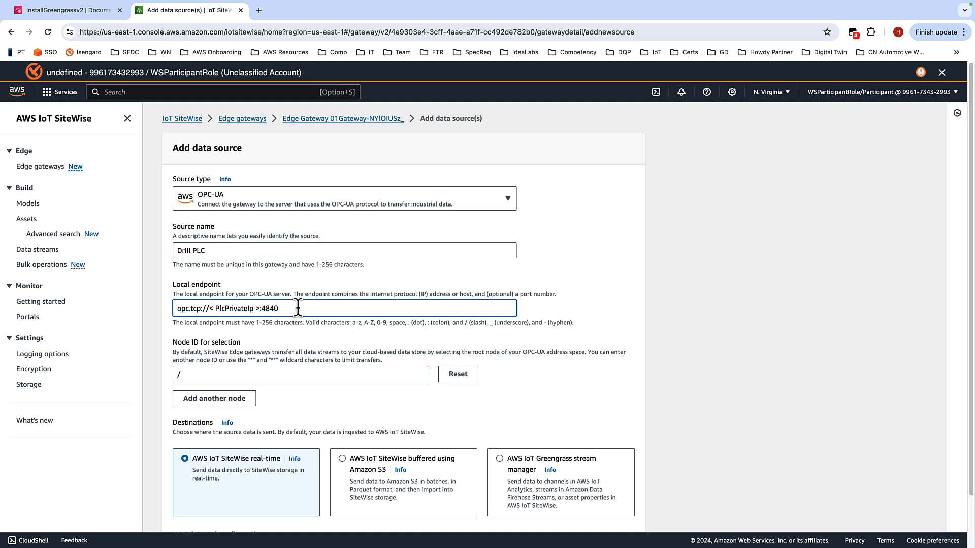
key(Left)
key(Left)
key(Left)
key(Left)
key(BackSpace)
key(BackSpace)
key(BackSpace)
key(BackSpace)
key(BackSpace)
key(BackSpace)
key(BackSpace)
key(BackSpace)
key(BackSpace)
key(BackSpace)
key(BackSpace)
key(BackSpace)
key(BackSpace)
key(BackSpace)
key(BackSpace)
key(BackSpace)
text(10.0.100.241)
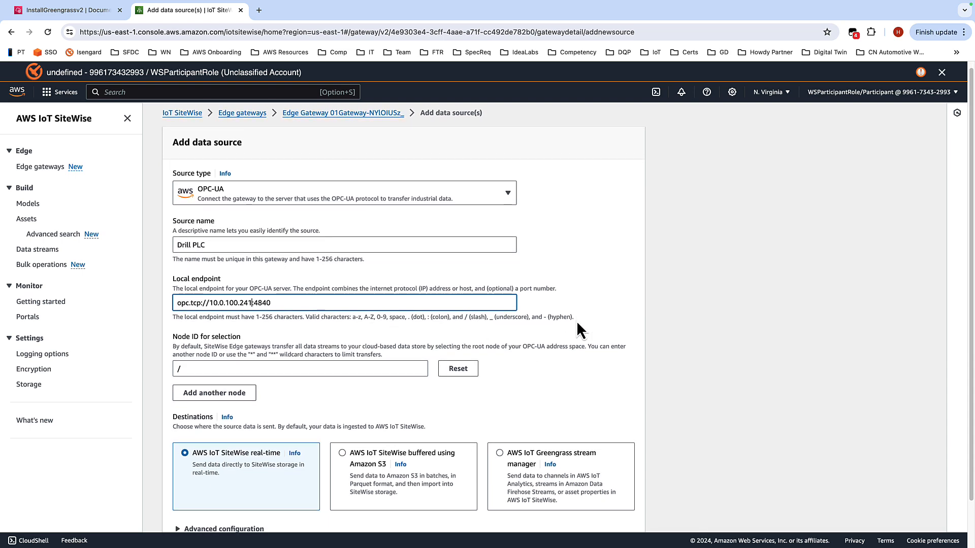
Step: Check the advanced configuration with the data stream prefix inactive, save the Drill PLC data source, and dismiss the notifications
scroll(577, 321, down, 2)
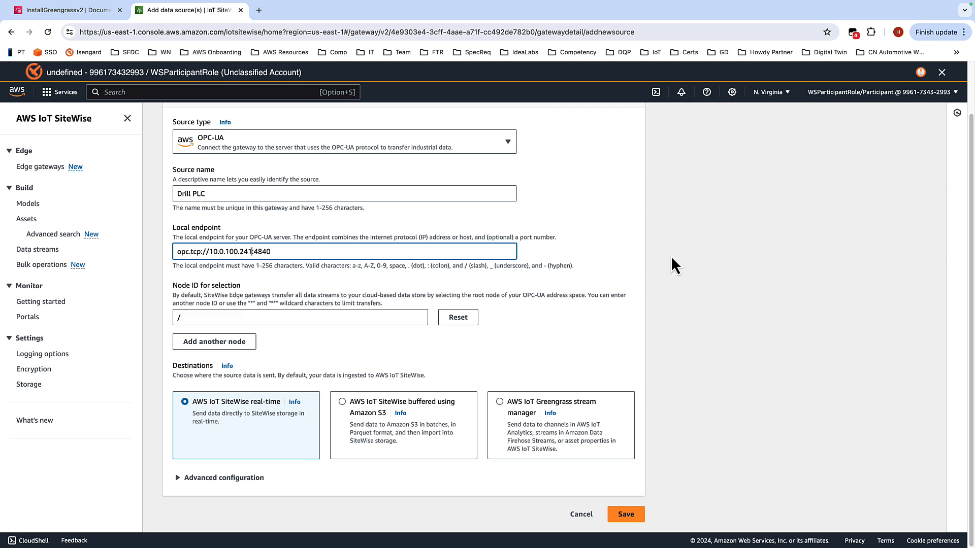
click(177, 479)
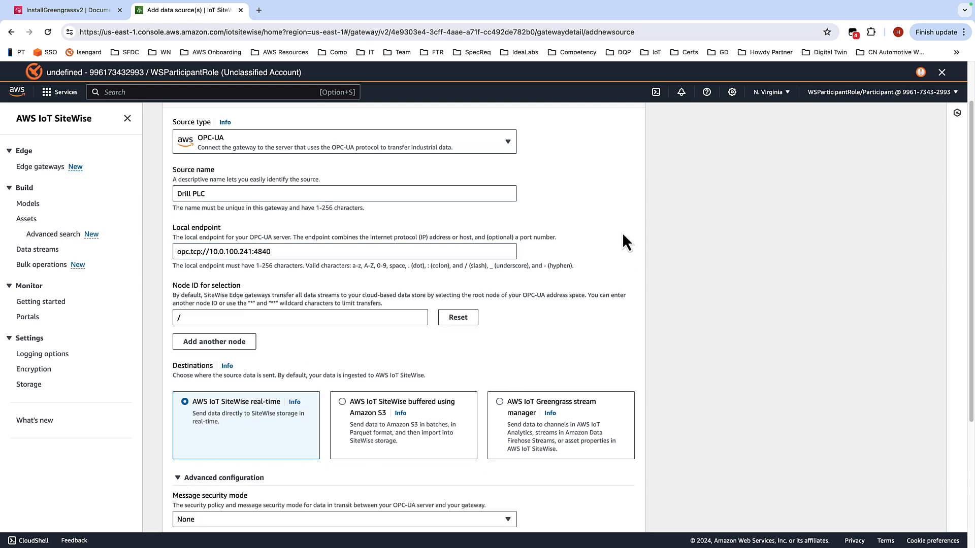
scroll(649, 215, down, 4)
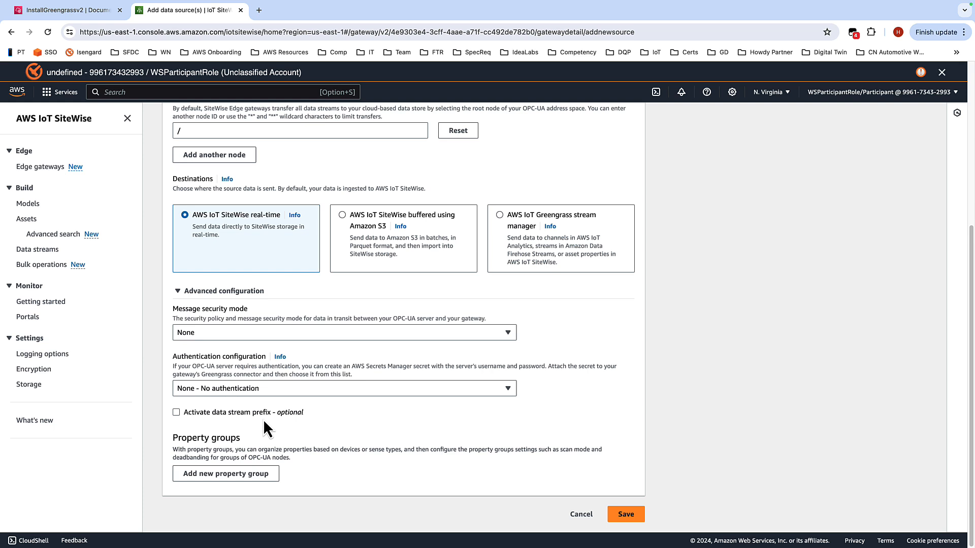
click(176, 413)
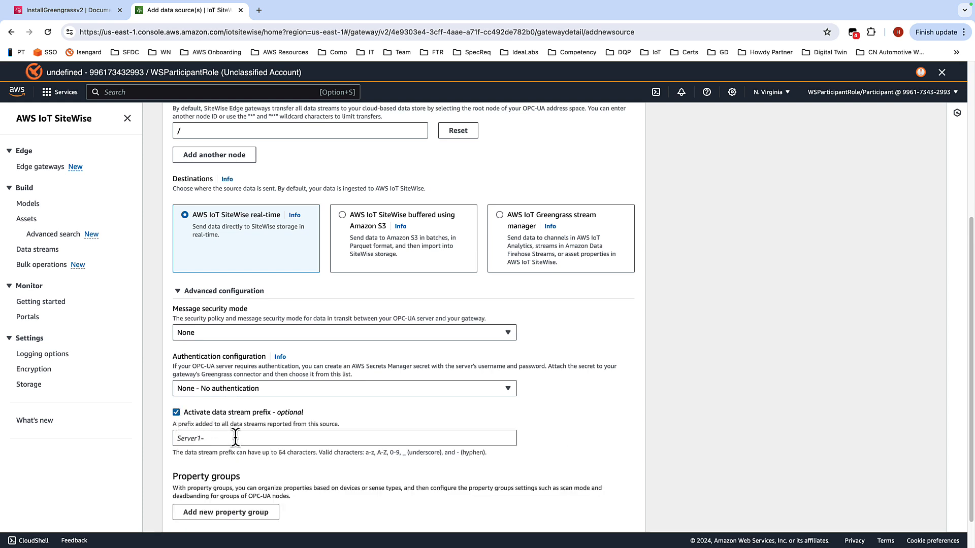
click(176, 412)
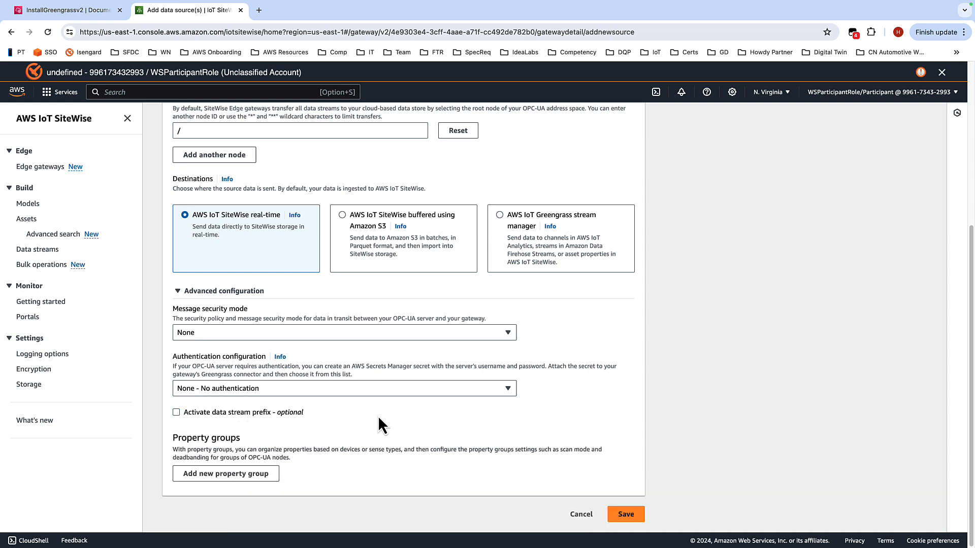
click(624, 514)
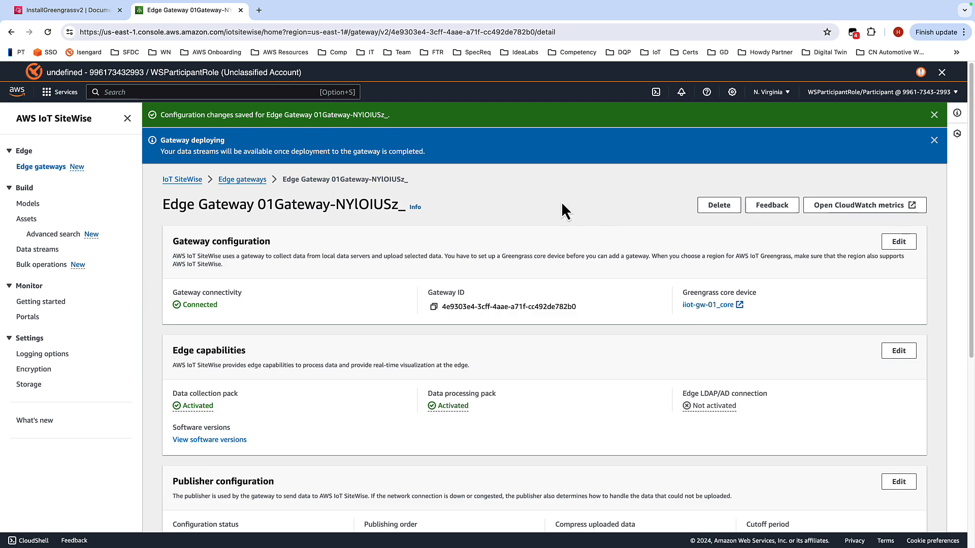
click(933, 140)
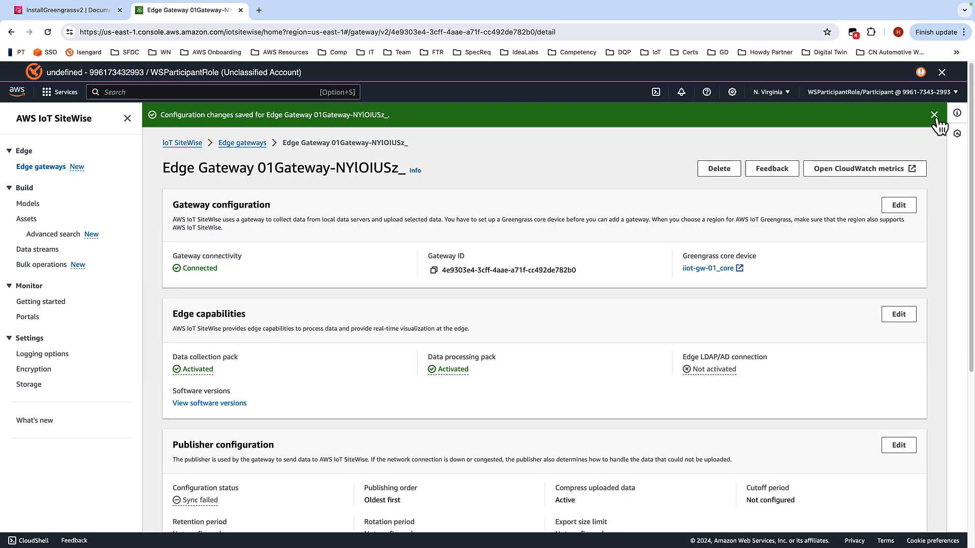
click(933, 116)
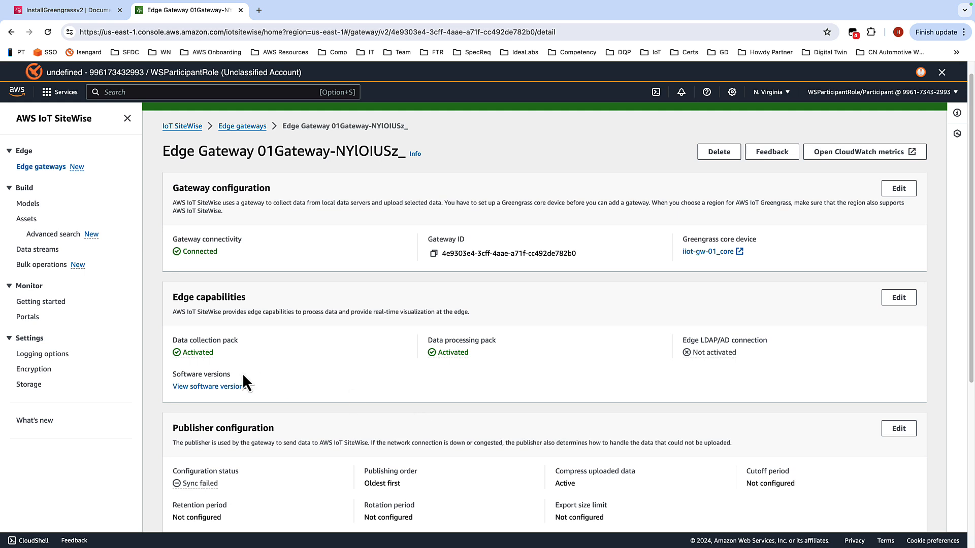
Step: Inspect the available versions of the OPC-UA collector, Publisher and Data processing pack without deploying any, and close the page
click(209, 388)
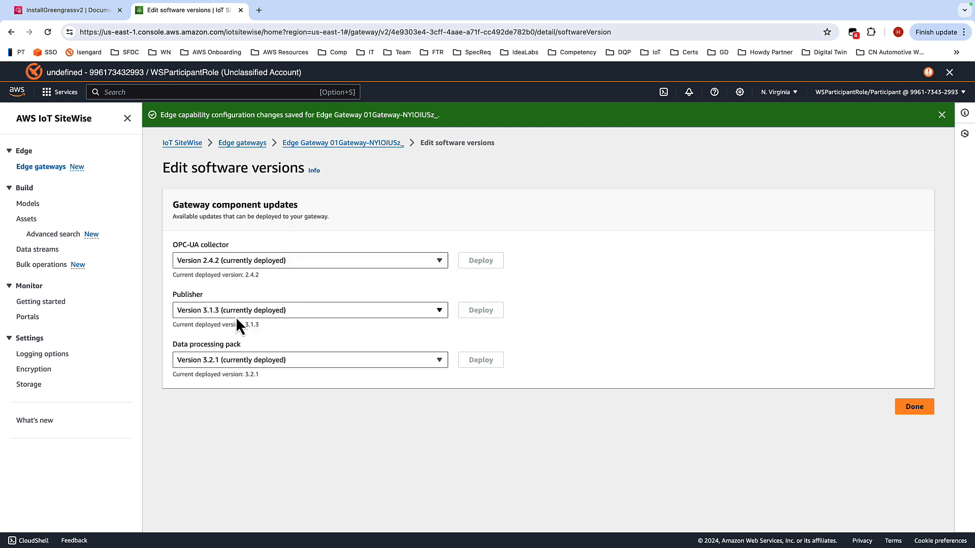
click(439, 262)
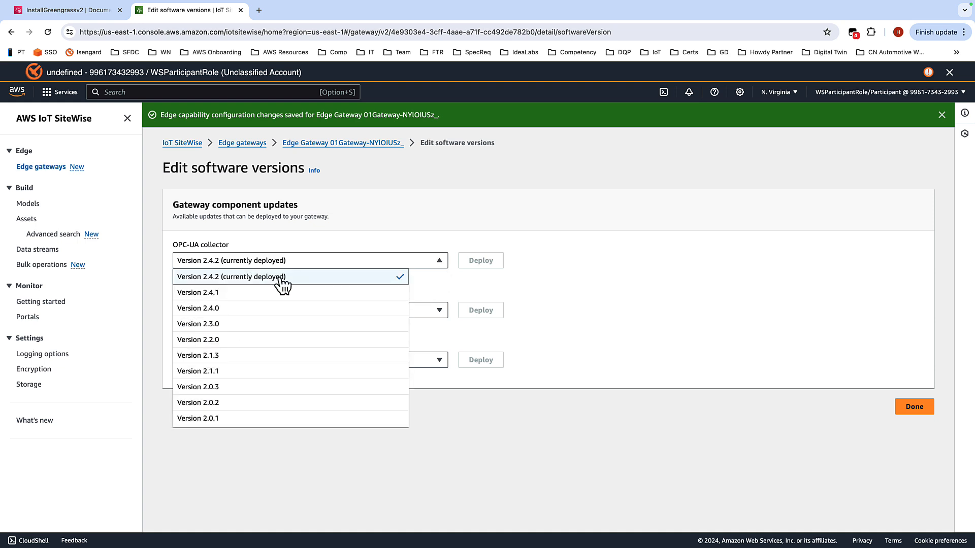
click(353, 240)
click(422, 309)
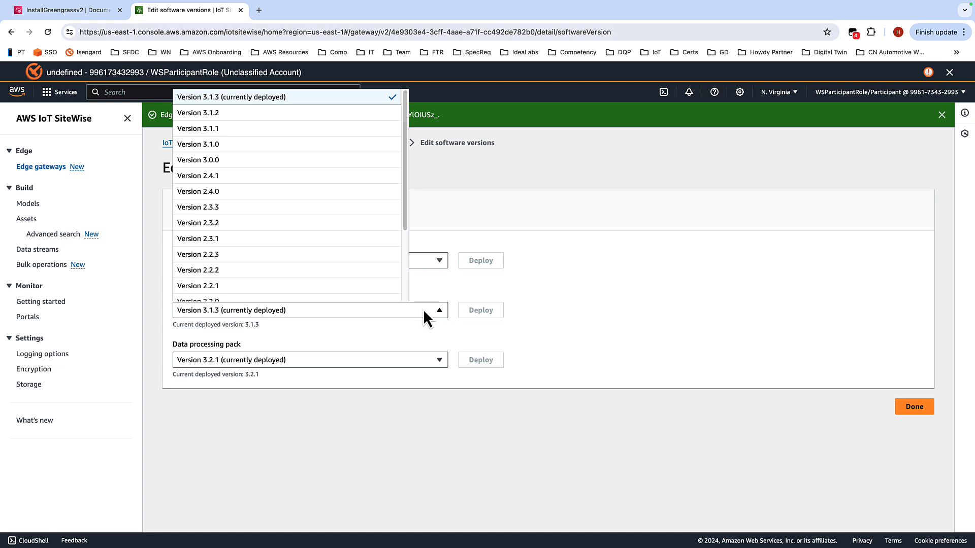
click(423, 309)
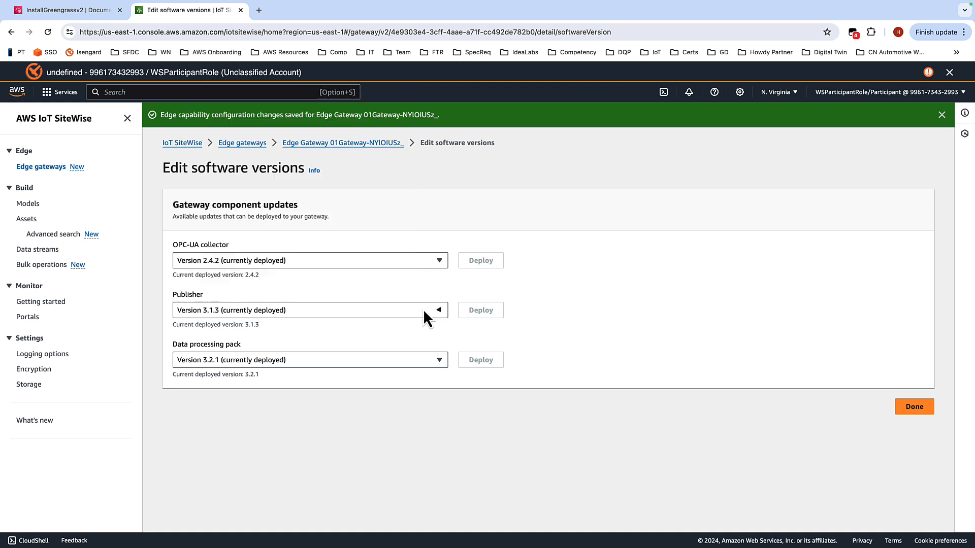
click(407, 361)
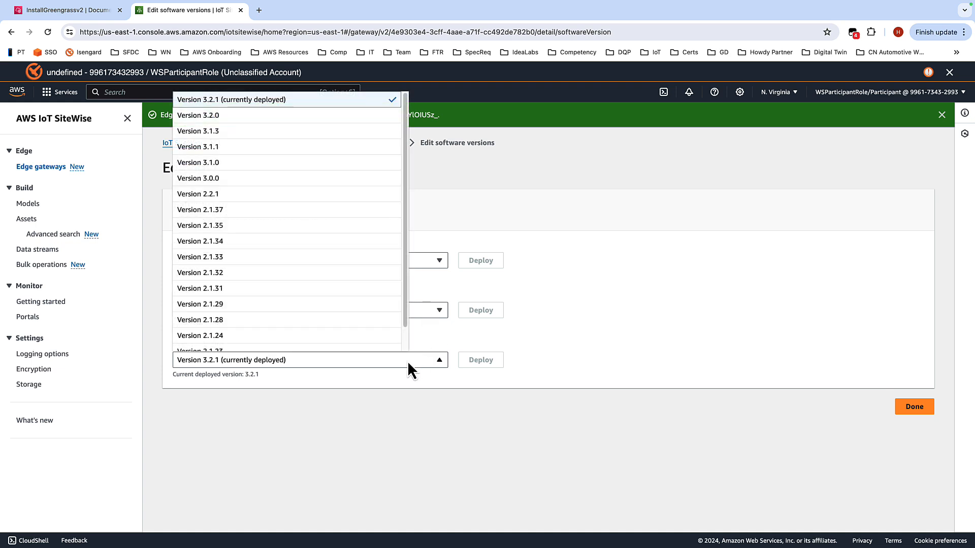
click(438, 337)
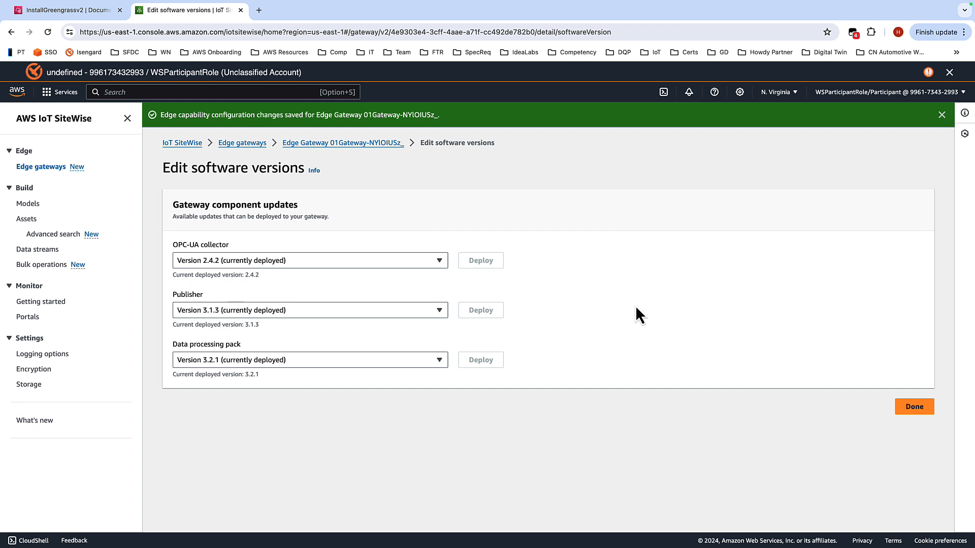
click(917, 414)
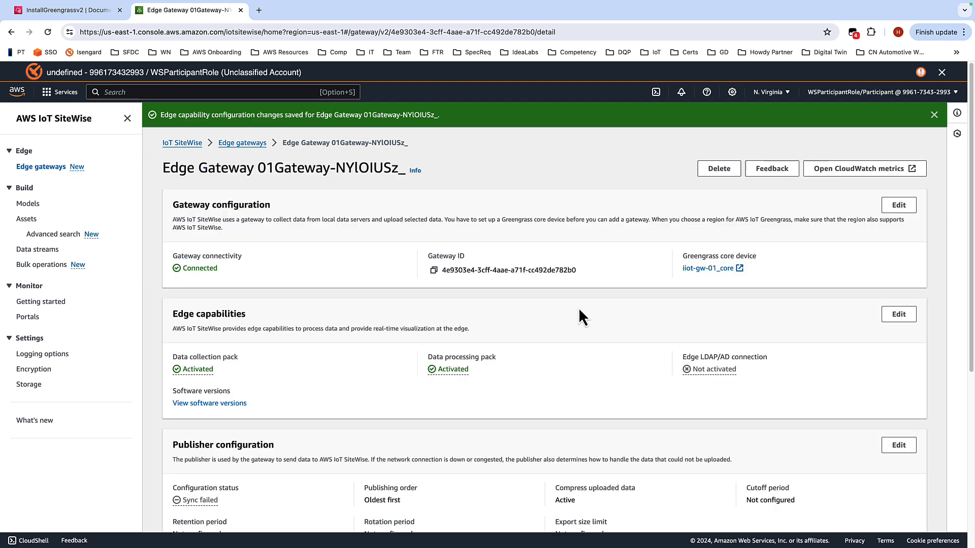
Step: Open the publisher configuration for editing and save it with Publish oldest data first as the publishing order
scroll(565, 297, down, 5)
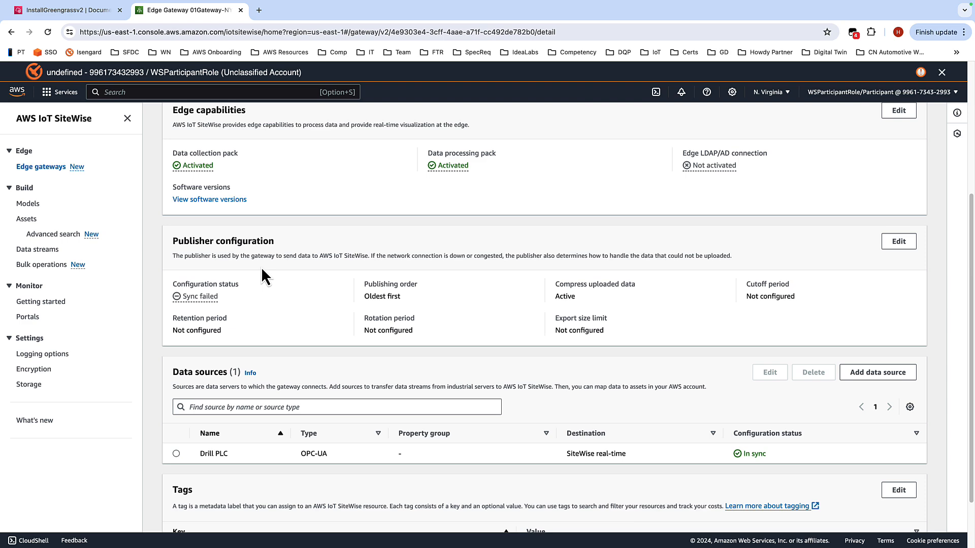
click(902, 244)
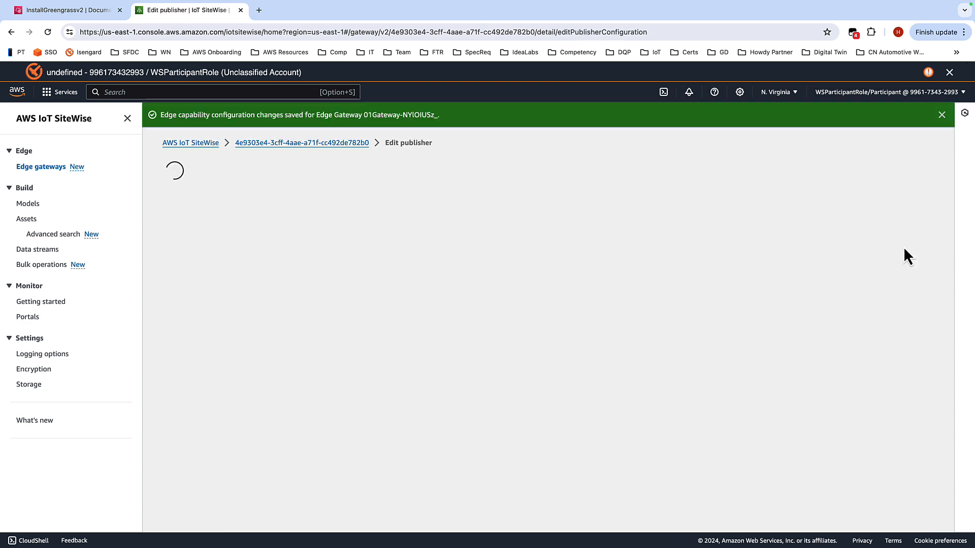
scroll(693, 252, down, 3)
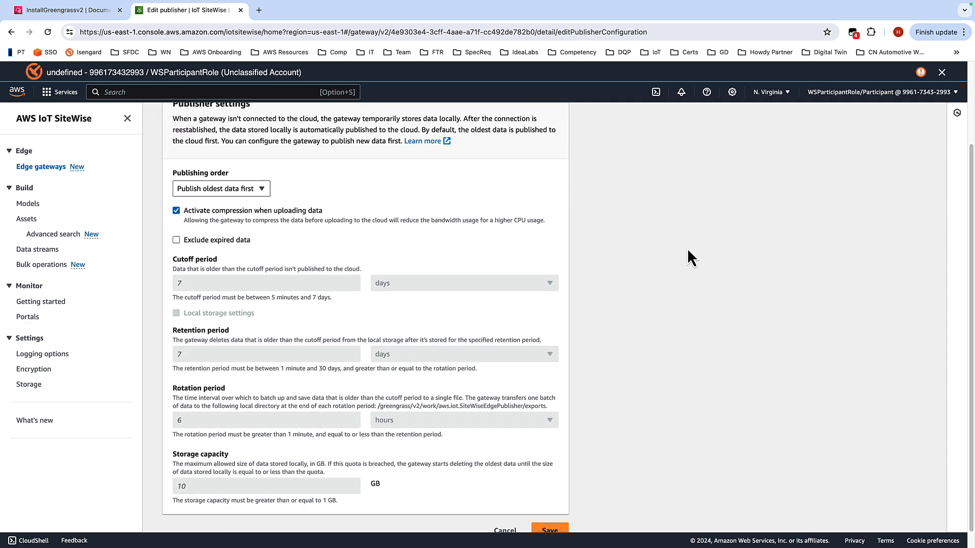
scroll(447, 242, up, 2)
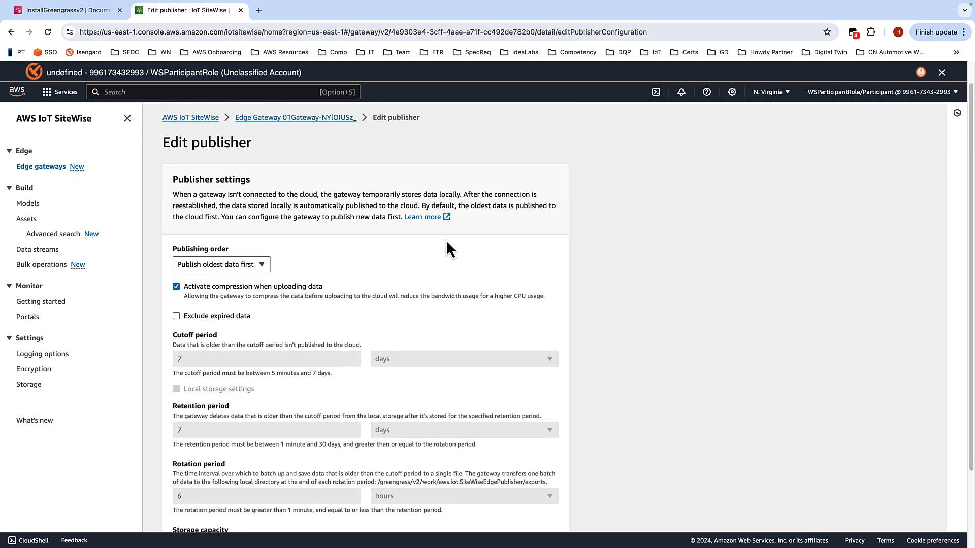
click(265, 265)
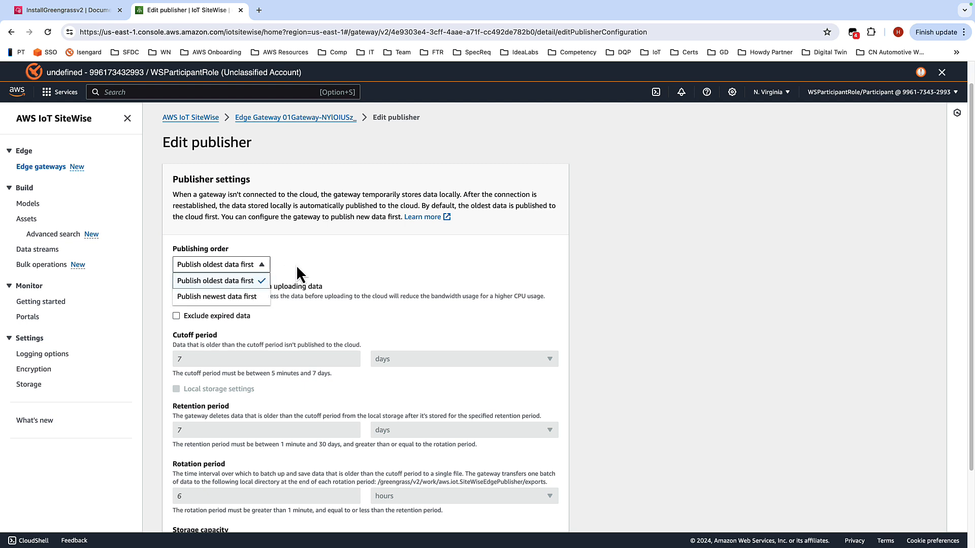
click(297, 265)
scroll(655, 244, down, 2)
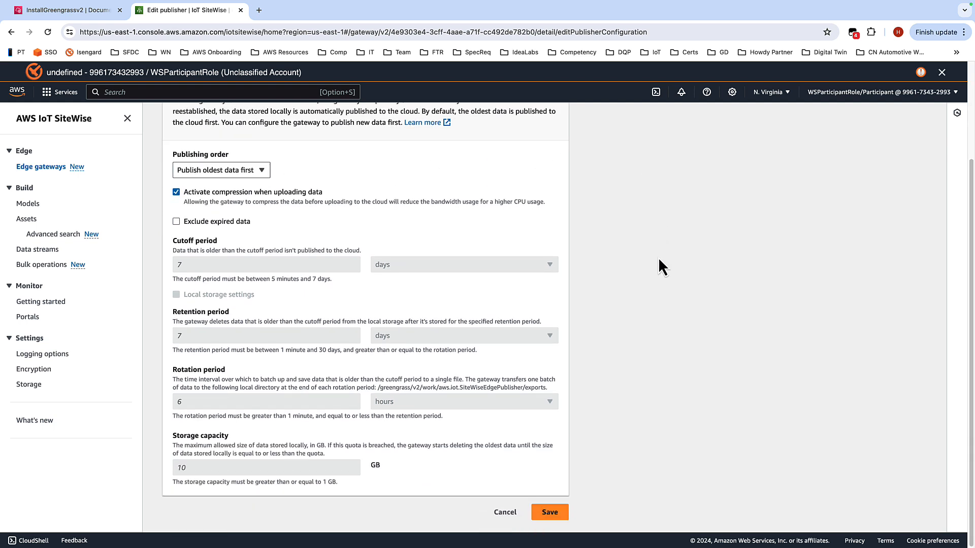
click(557, 513)
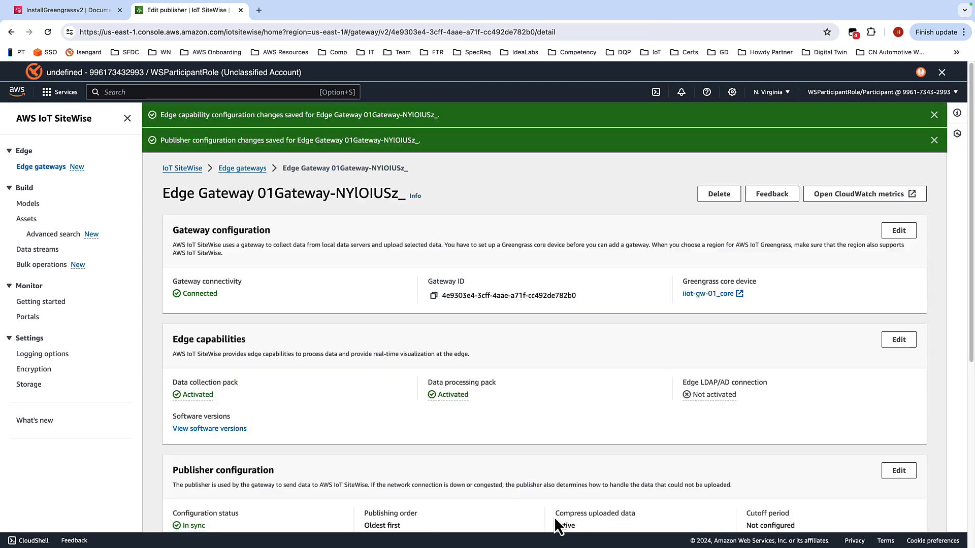
Step: Check the publisher and data source configuration statuses and advance the workshop guide to Creating the Models
scroll(616, 172, down, 3)
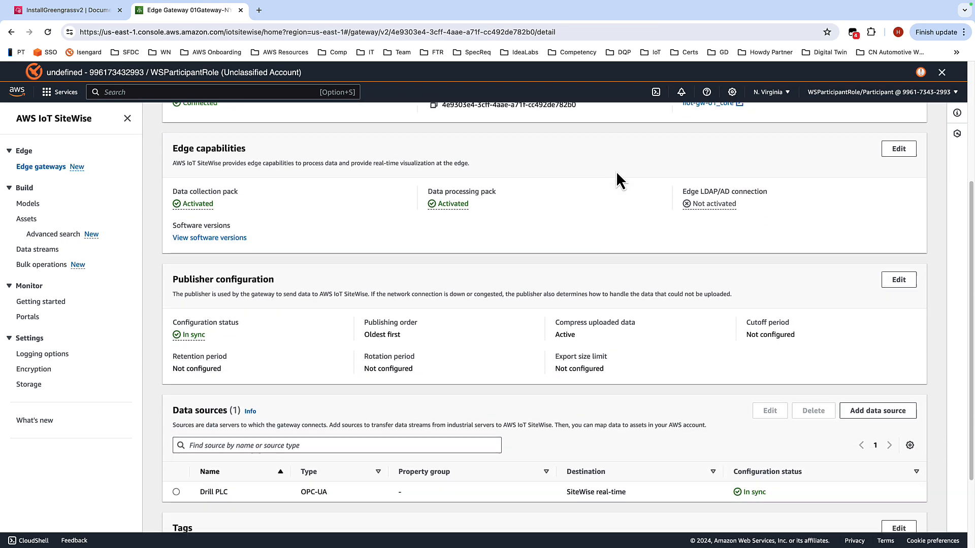
scroll(621, 176, up, 5)
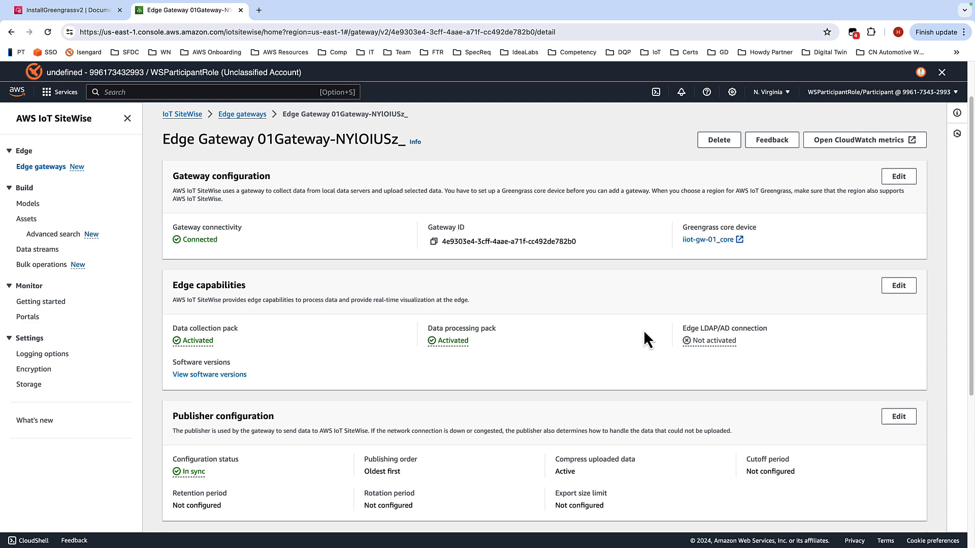
scroll(583, 277, down, 1)
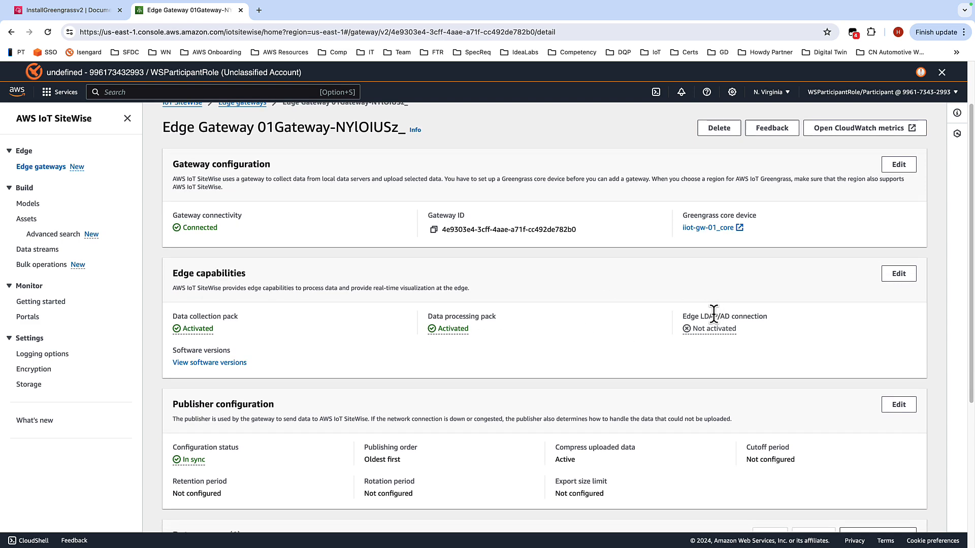
scroll(578, 264, down, 3)
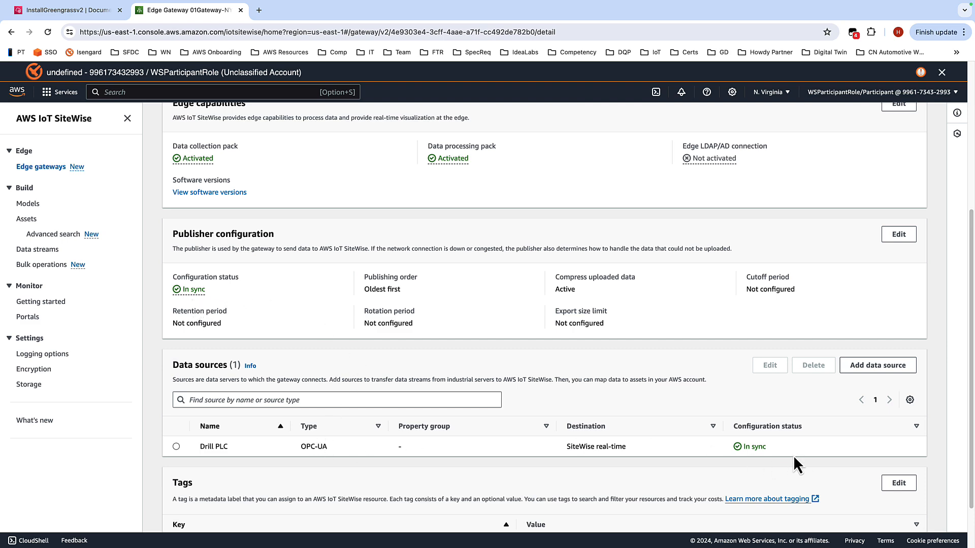
scroll(789, 449, down, 2)
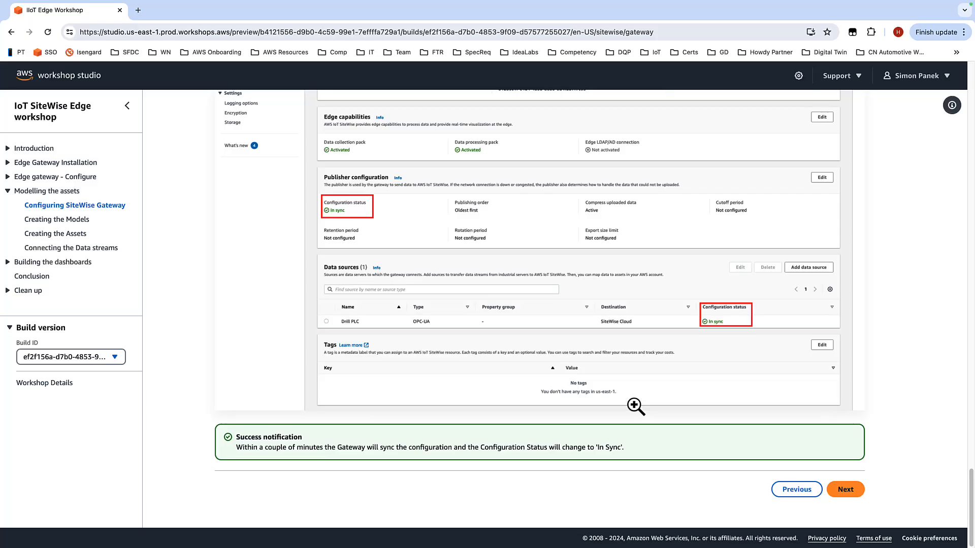
click(847, 490)
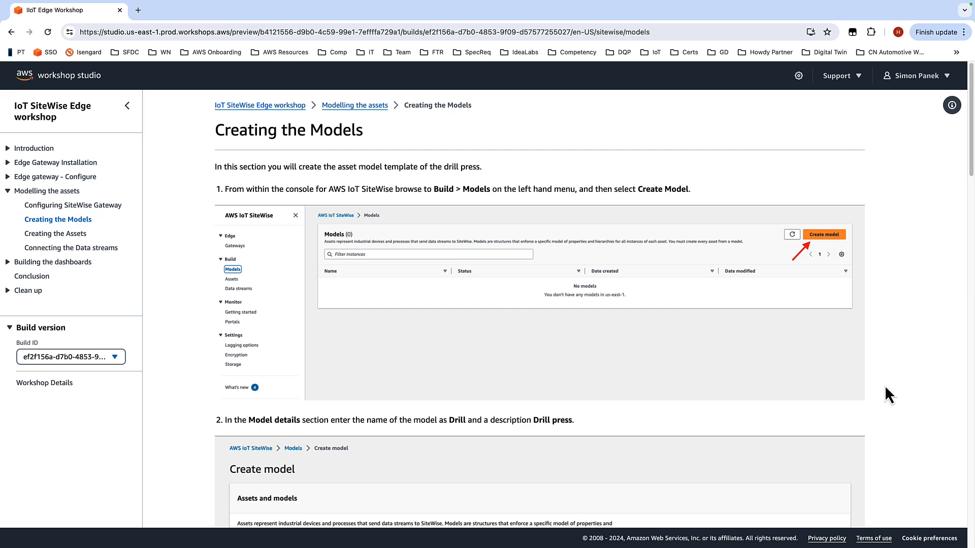
Step: Read the workshop guide's Creating the Models instructions for the Drill model's attributes, measurements and metrics
scroll(705, 196, down, 2)
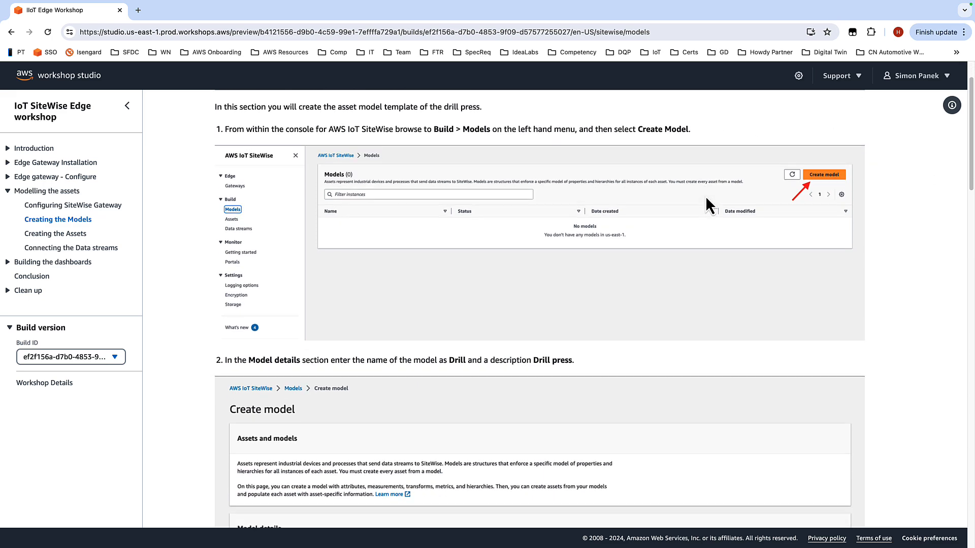
scroll(705, 199, down, 3)
scroll(642, 172, up, 5)
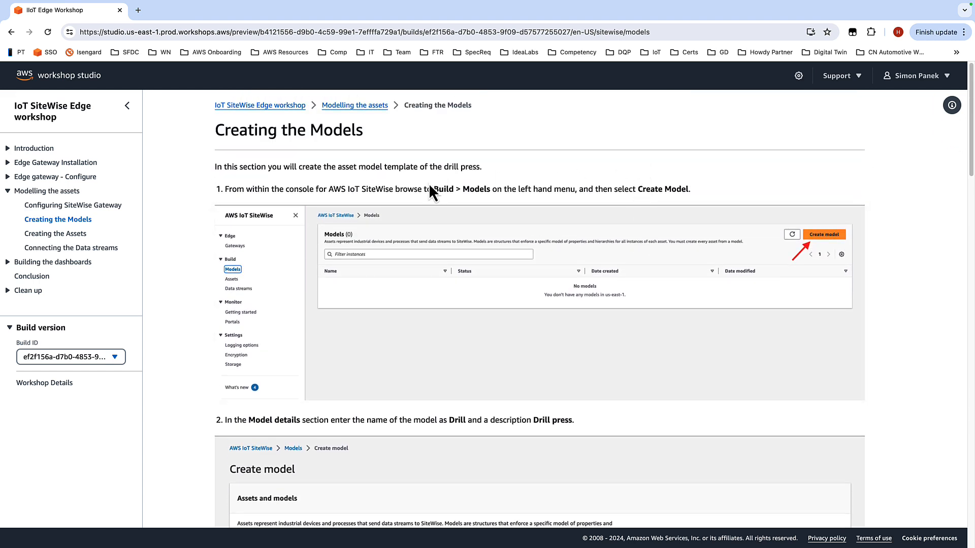
scroll(569, 205, down, 1)
scroll(505, 250, down, 3)
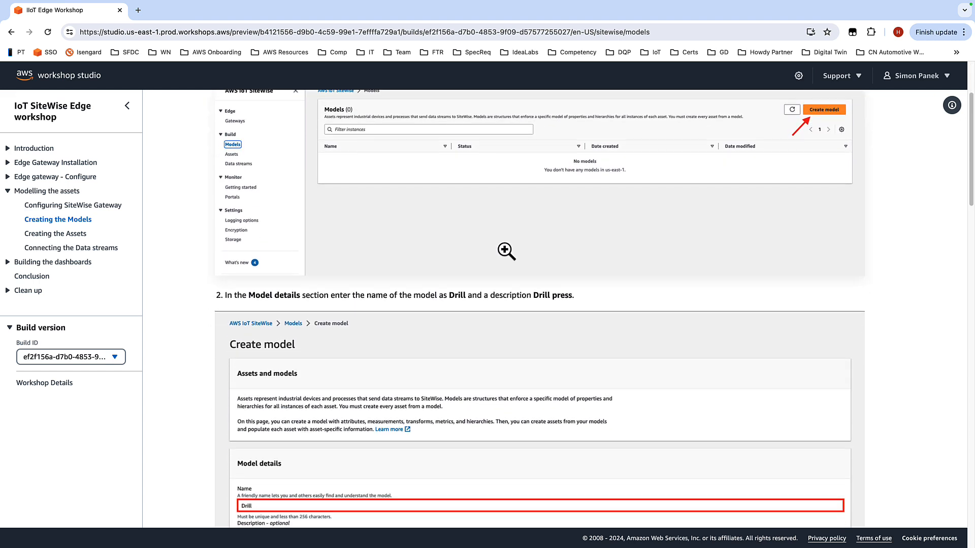
scroll(646, 211, down, 3)
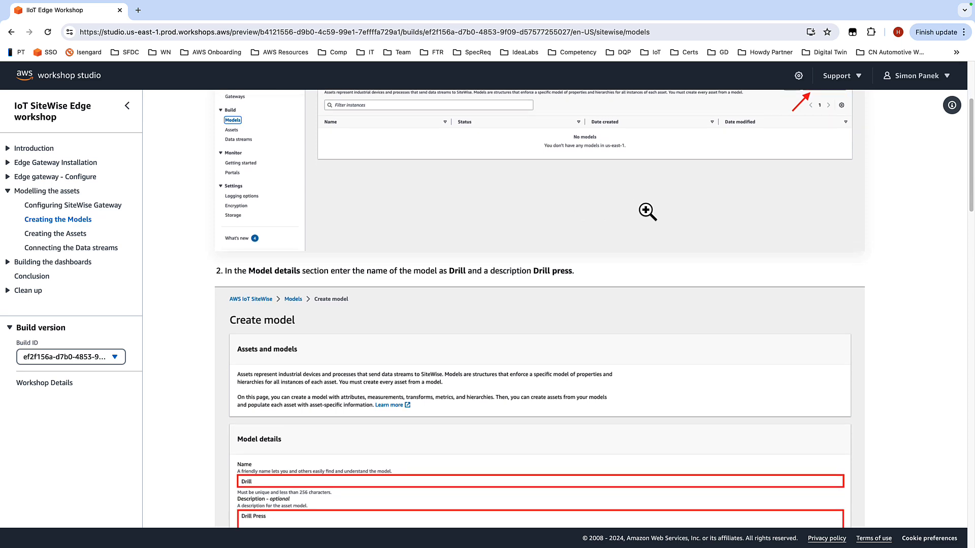
scroll(652, 211, down, 2)
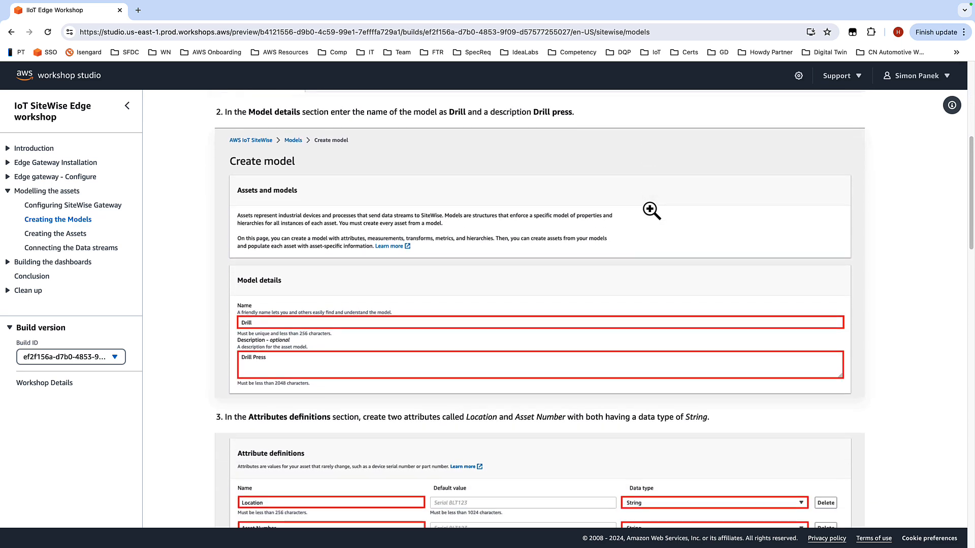
scroll(652, 211, down, 4)
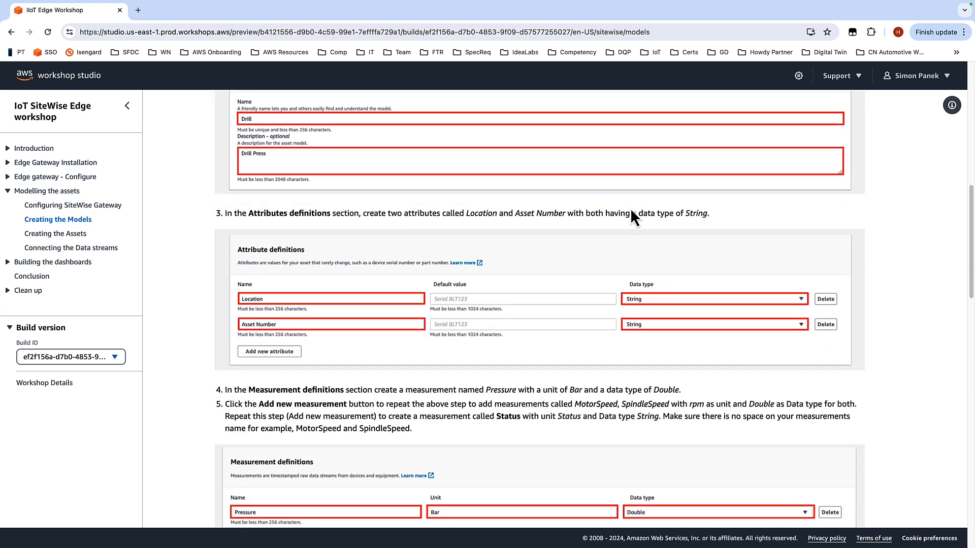
scroll(592, 215, down, 1)
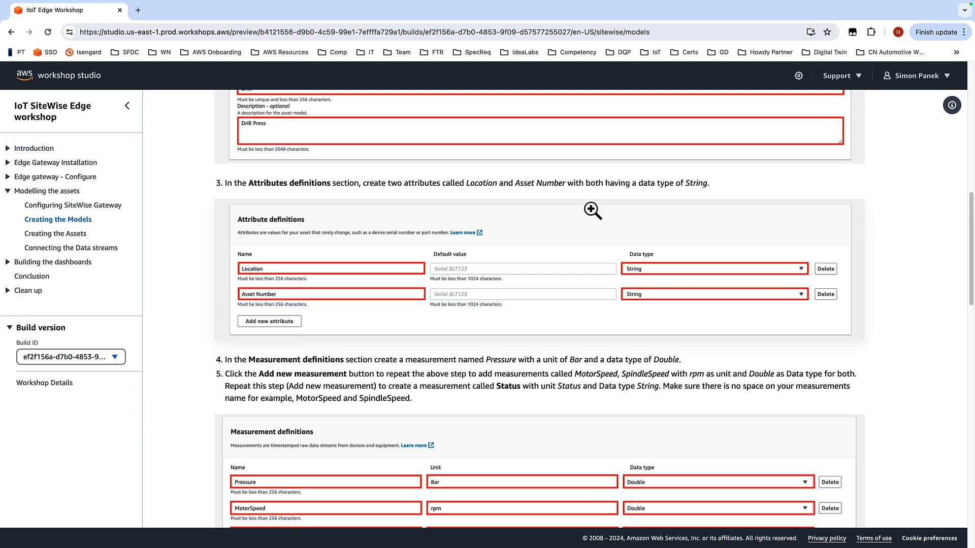
scroll(593, 210, down, 3)
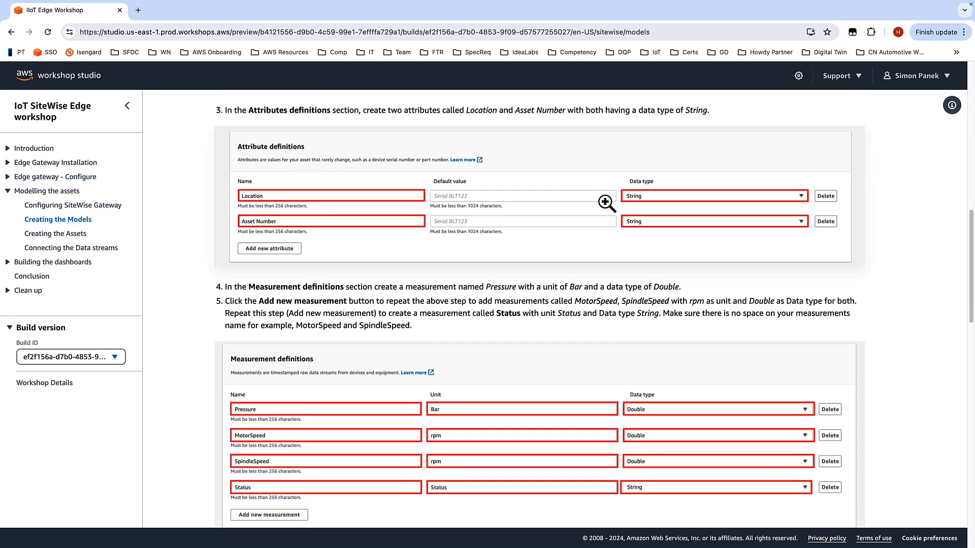
scroll(584, 260, down, 1)
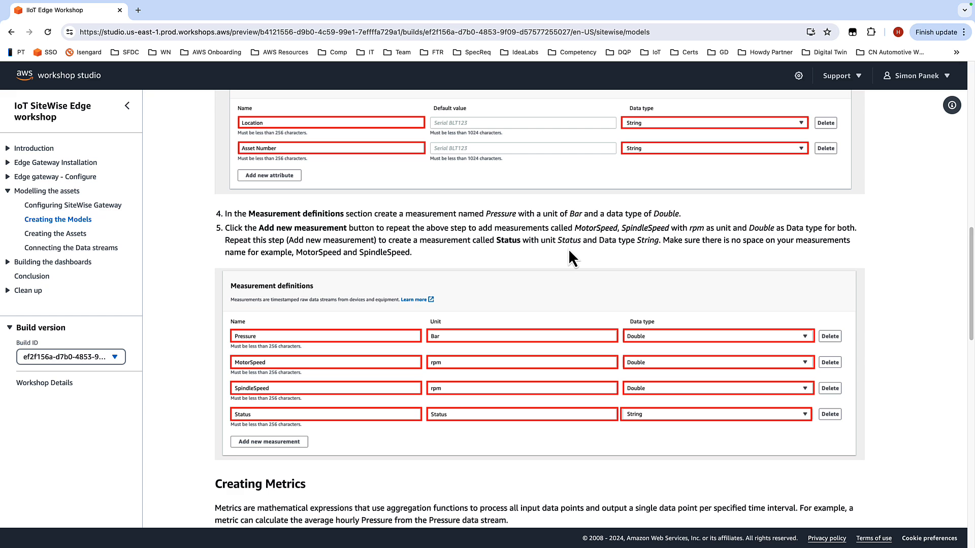
scroll(568, 249, down, 3)
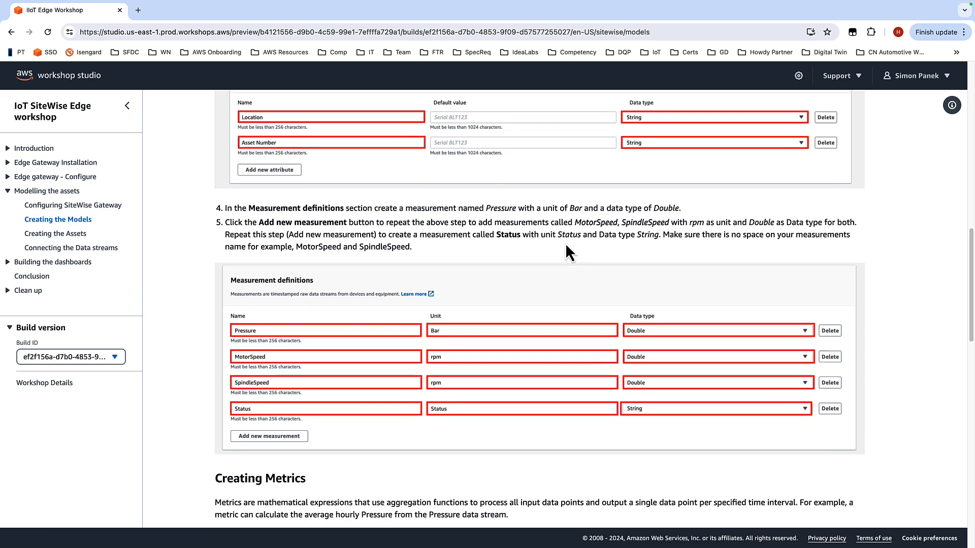
scroll(549, 281, down, 5)
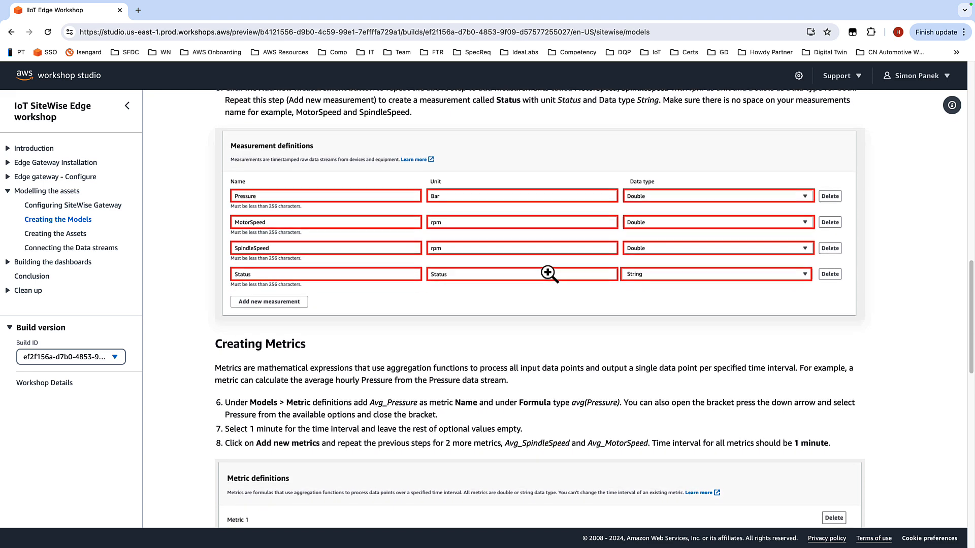
scroll(568, 266, down, 2)
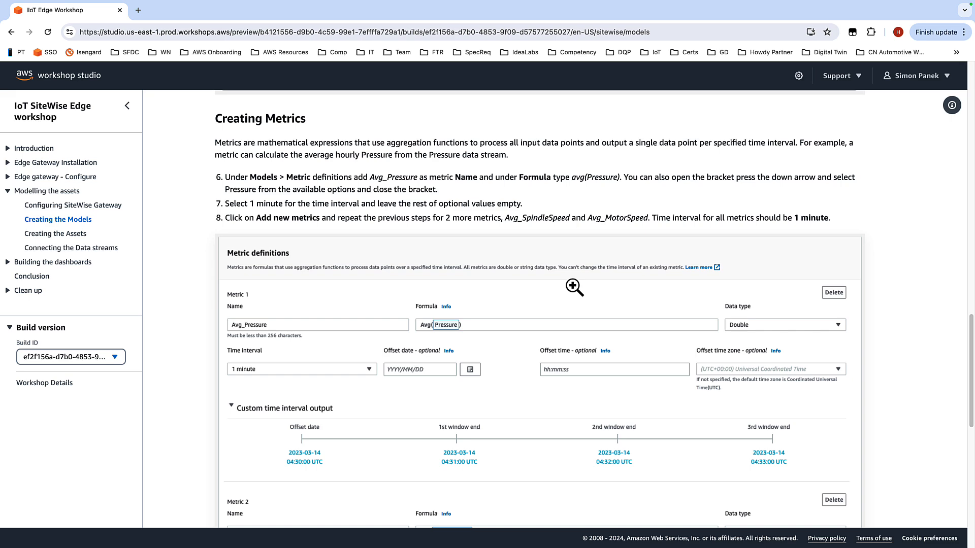
scroll(541, 269, down, 10)
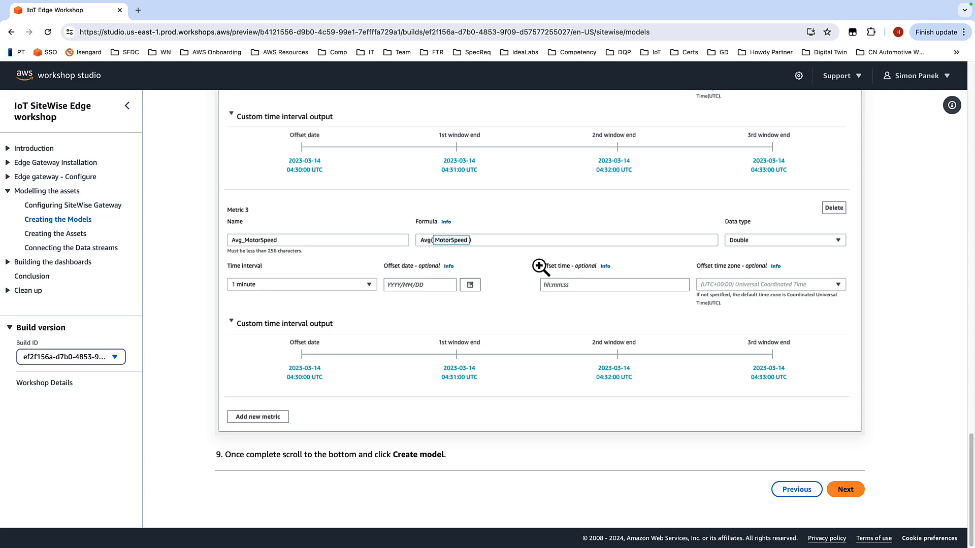
Step: Switch to the SiteWise console tab, open the Models page, and dismiss the two configuration notifications
key(ctrl+Right)
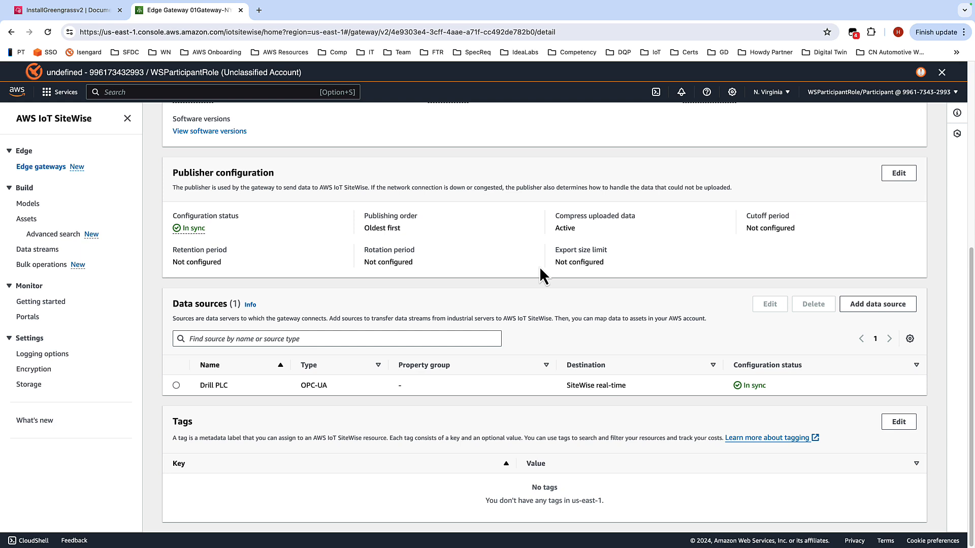
click(181, 90)
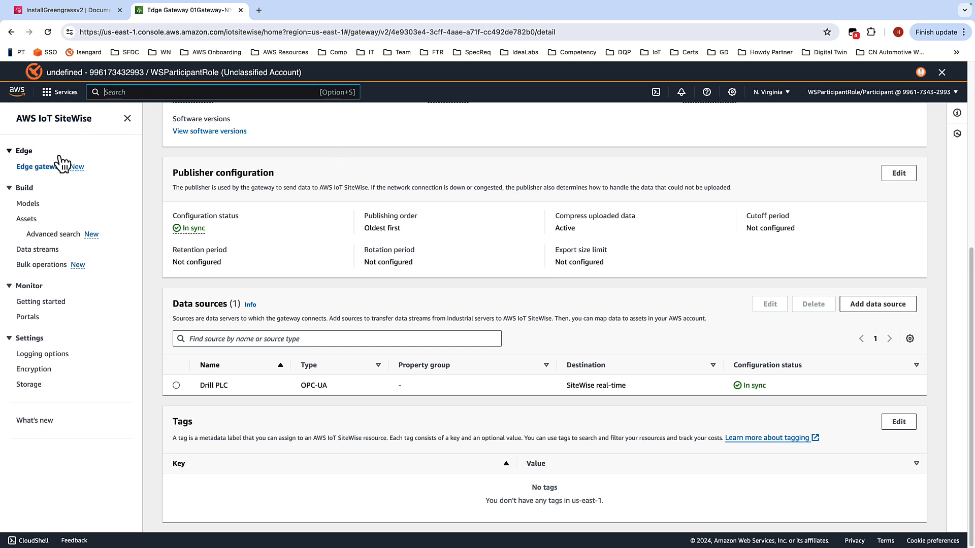
click(32, 209)
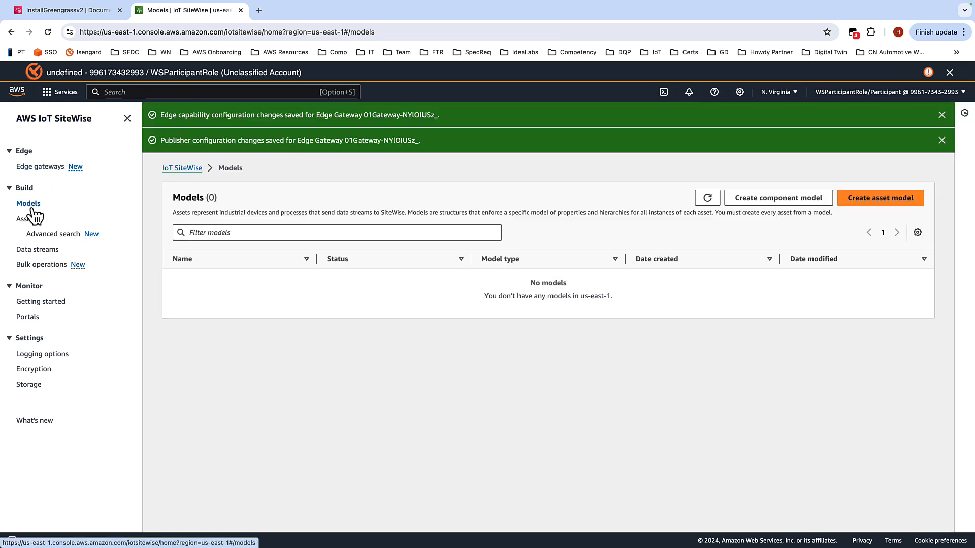
click(942, 140)
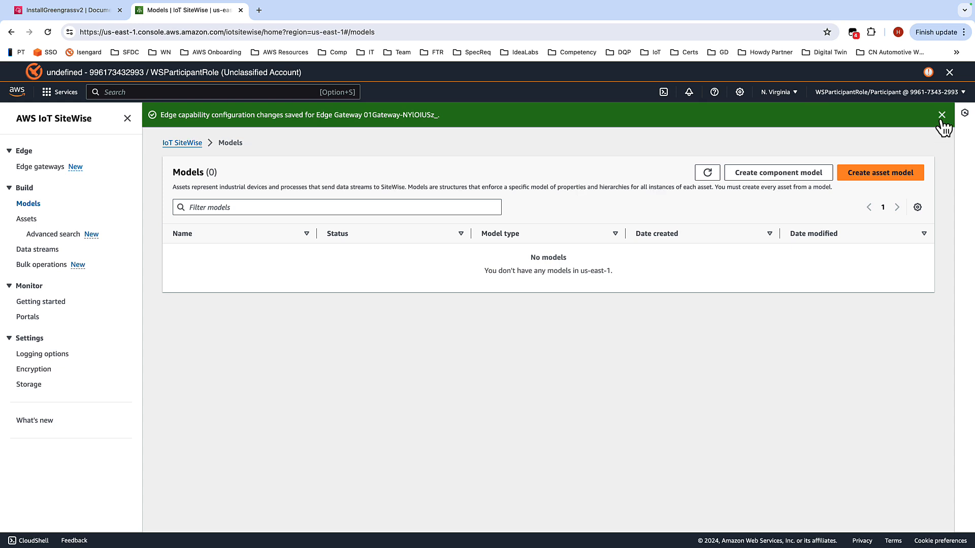
click(942, 116)
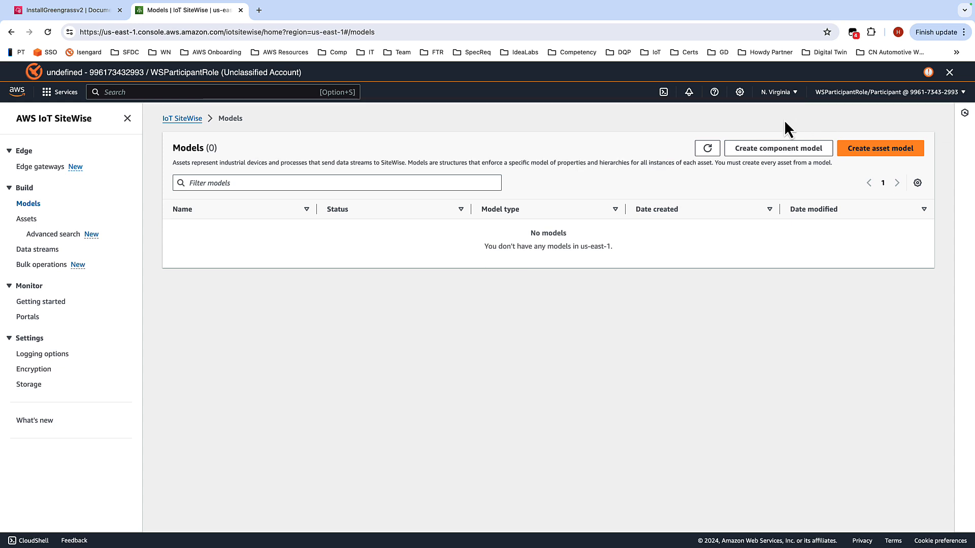
Step: Start a new asset model named Drill with the description Drill Press
click(886, 151)
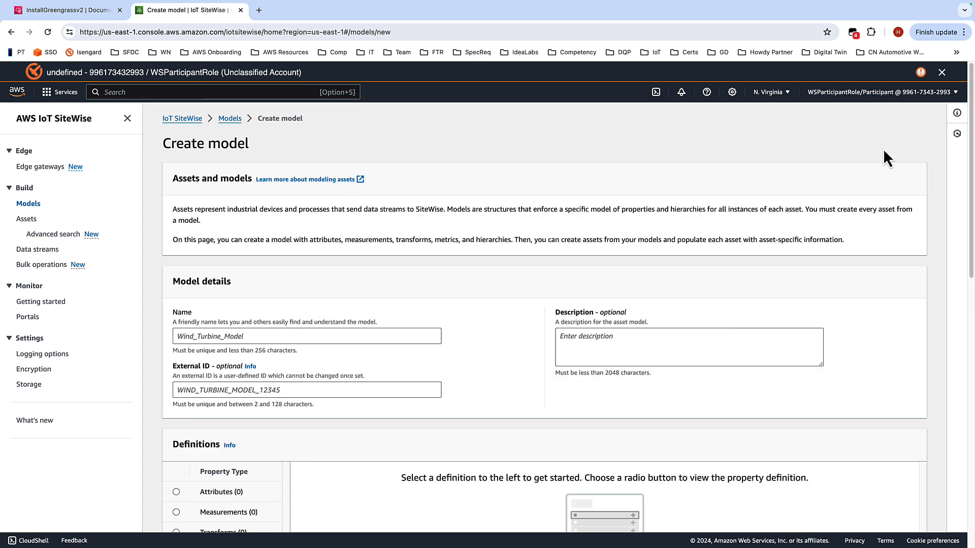
scroll(355, 316, down, 1)
click(263, 320)
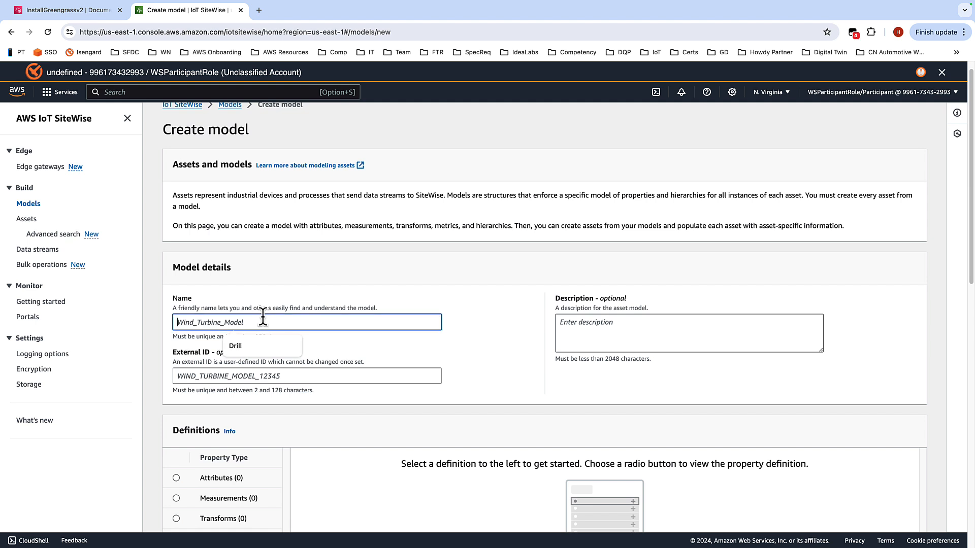
click(245, 347)
click(639, 323)
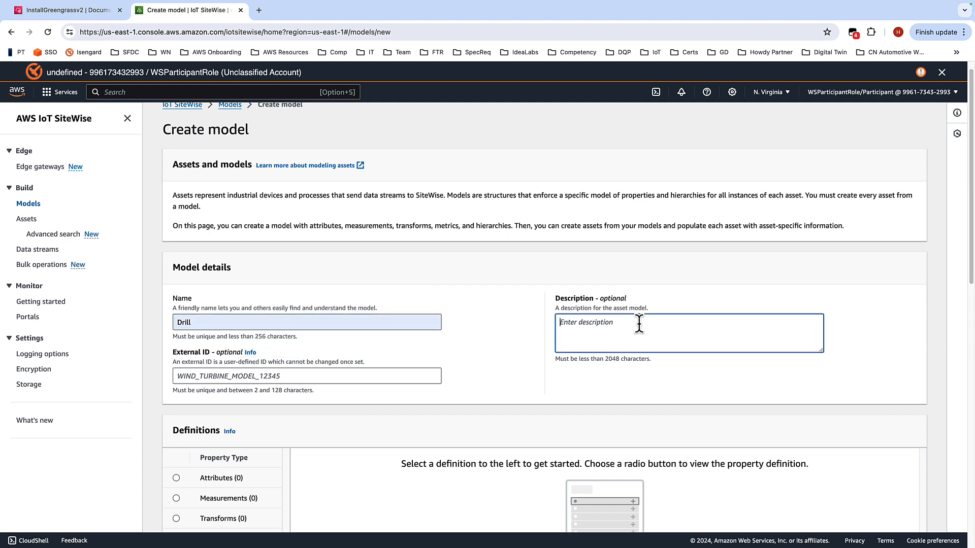
text(Drill Press)
Step: Add two String attributes to the model, named Location and Asset Number
scroll(457, 305, down, 3)
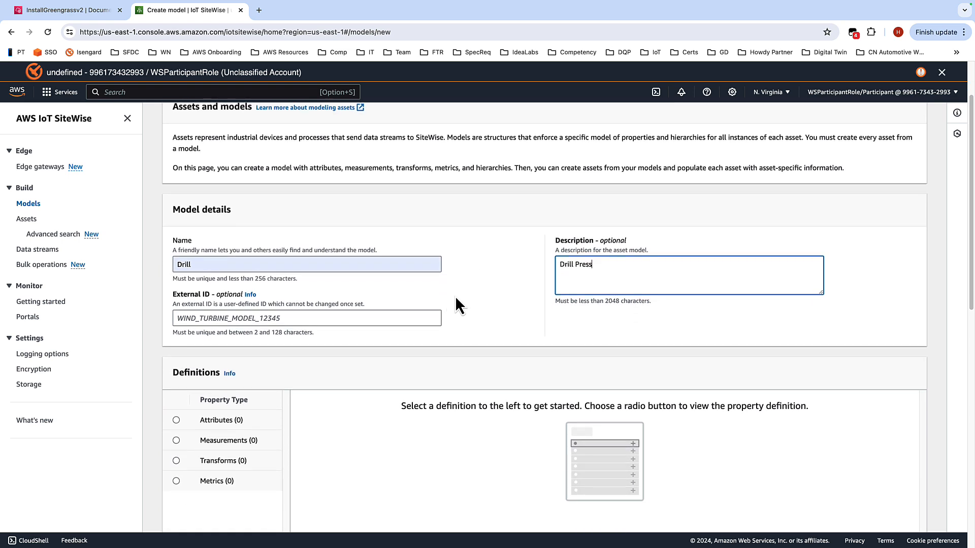
scroll(351, 307, down, 3)
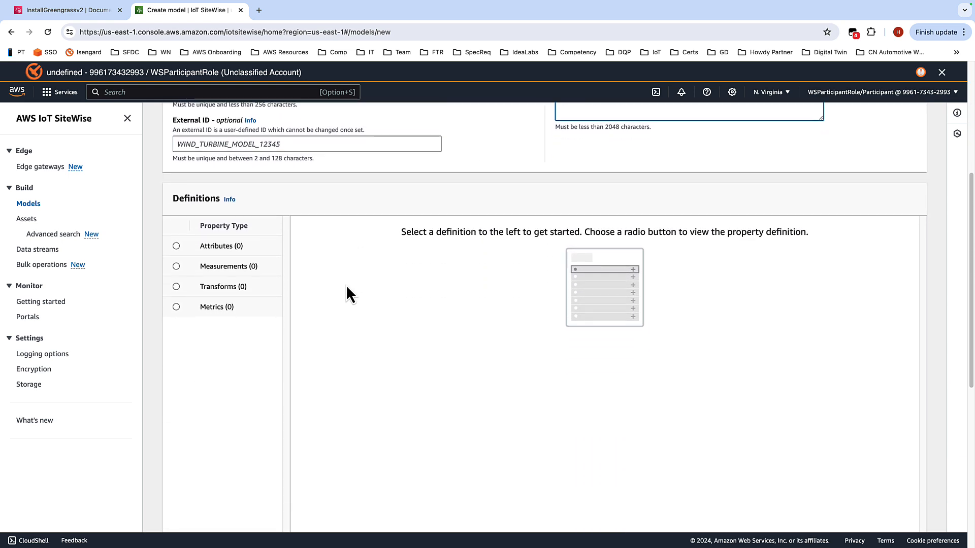
click(176, 246)
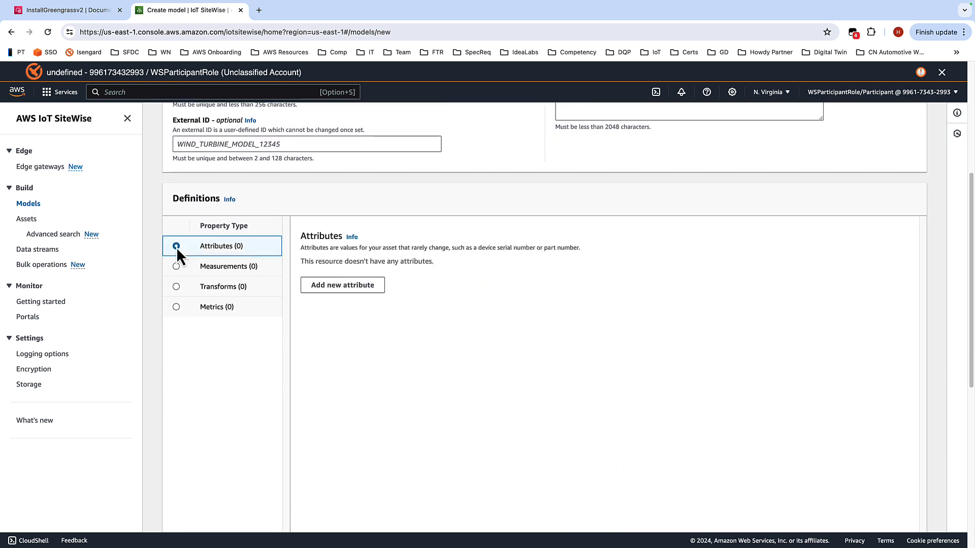
click(343, 285)
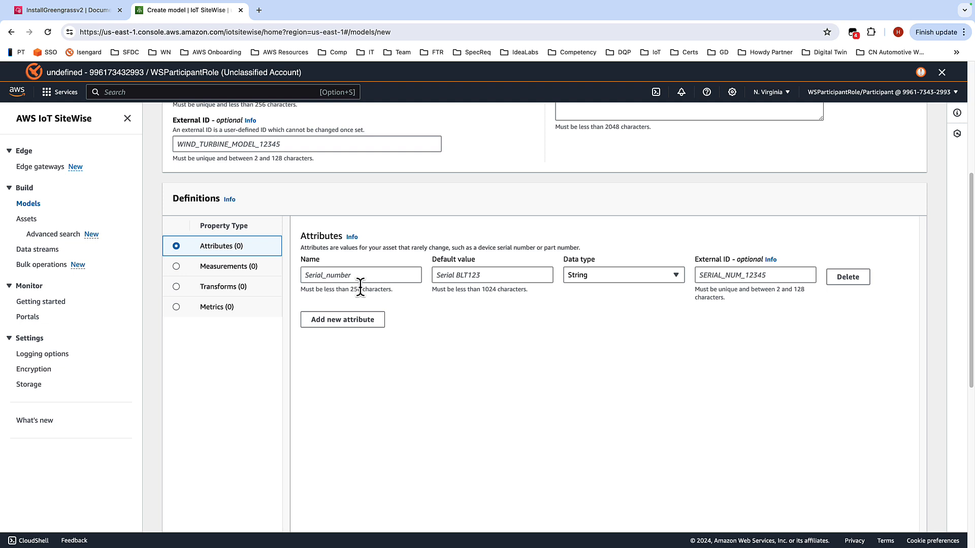
click(333, 275)
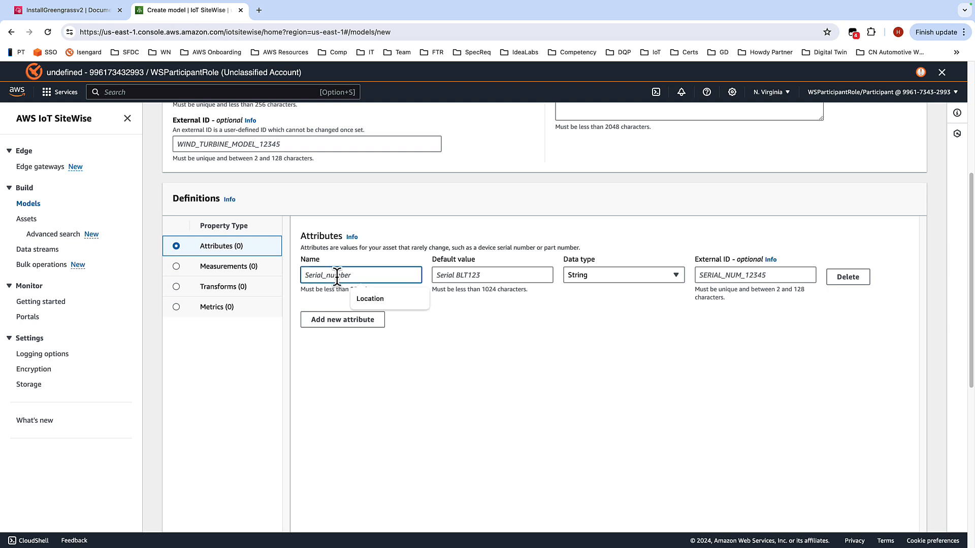
click(372, 301)
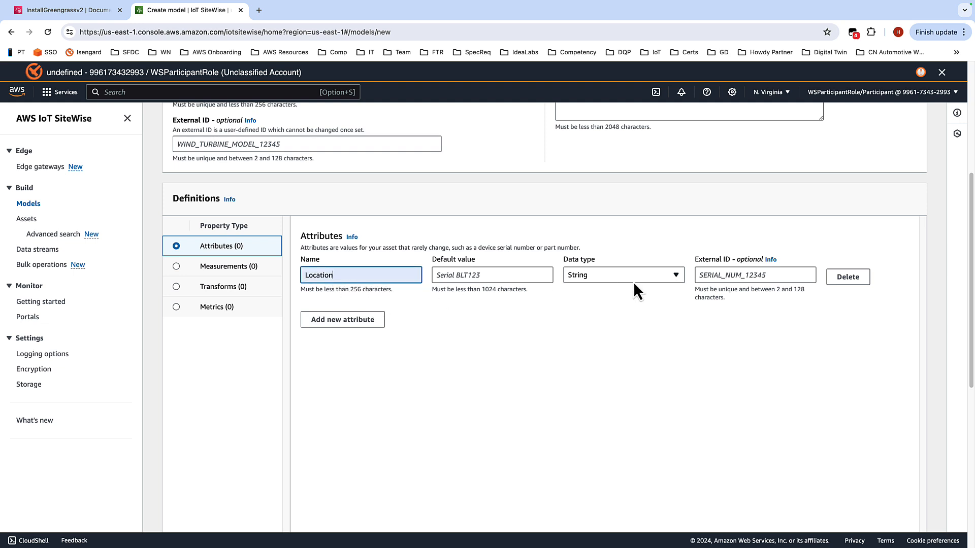
click(342, 320)
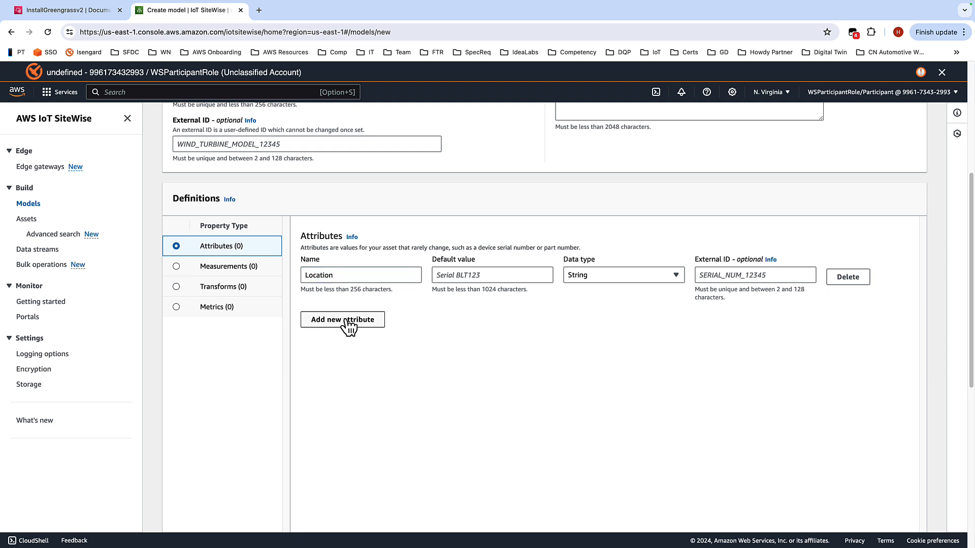
click(351, 364)
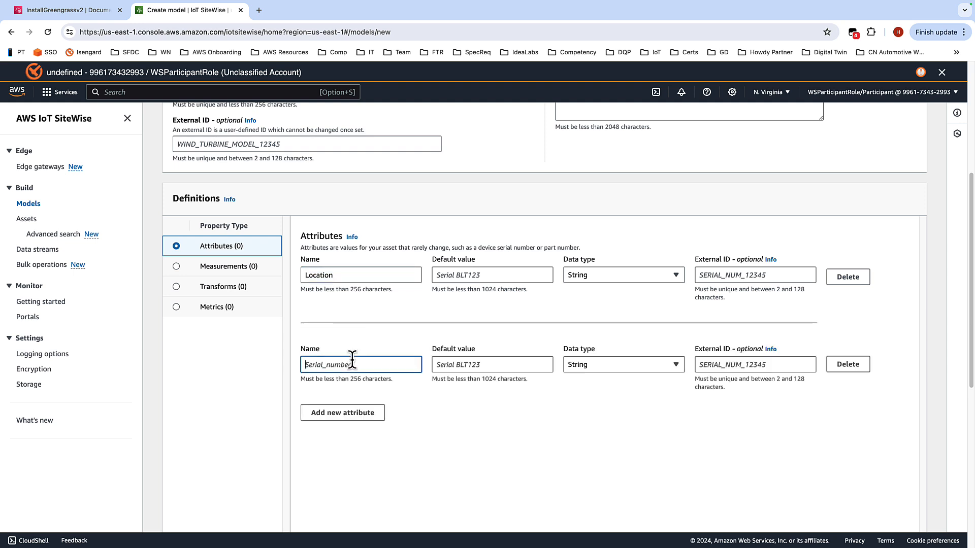
text(Asset Number)
Step: Try to create the model
scroll(914, 187, down, 3)
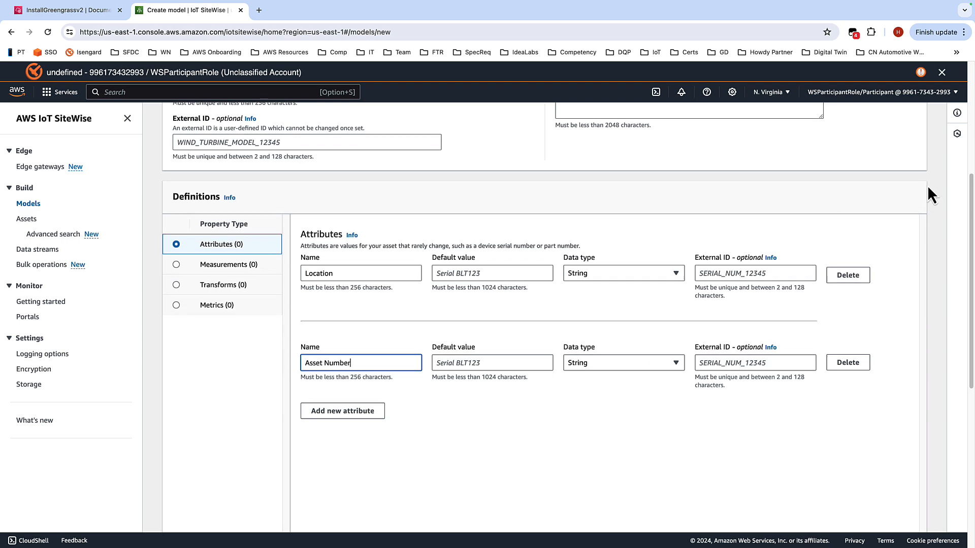
scroll(908, 197, down, 5)
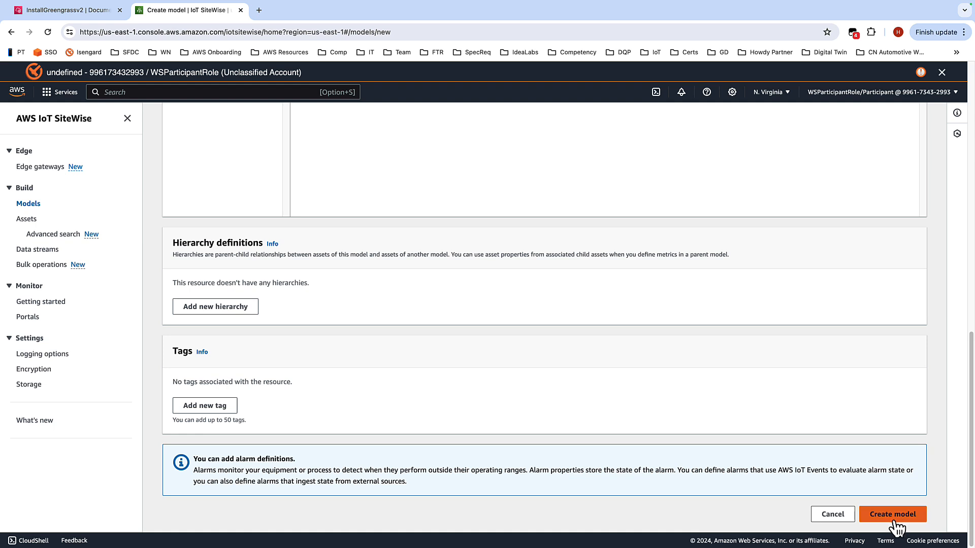
click(894, 522)
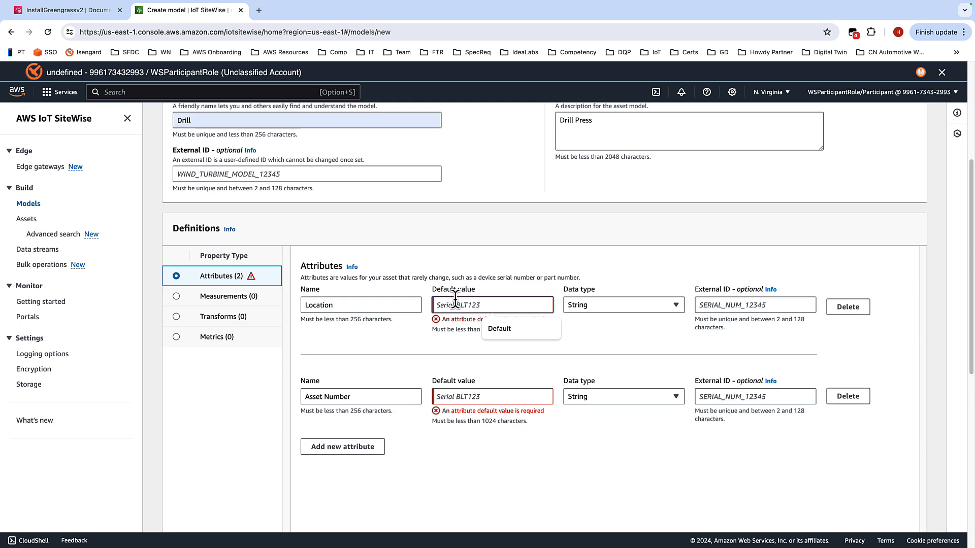
Step: Set both attributes' default value to Default and create the Drill model
click(505, 329)
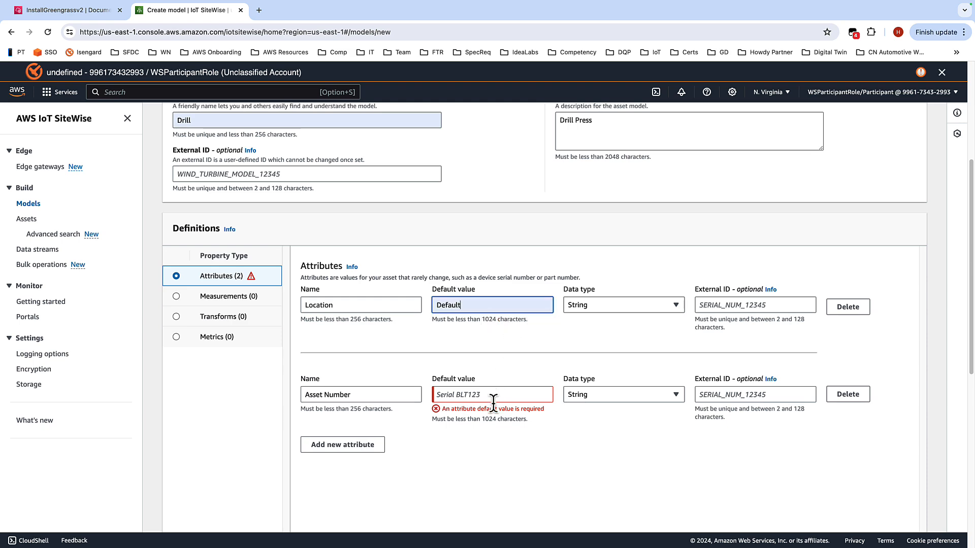
click(470, 396)
click(493, 416)
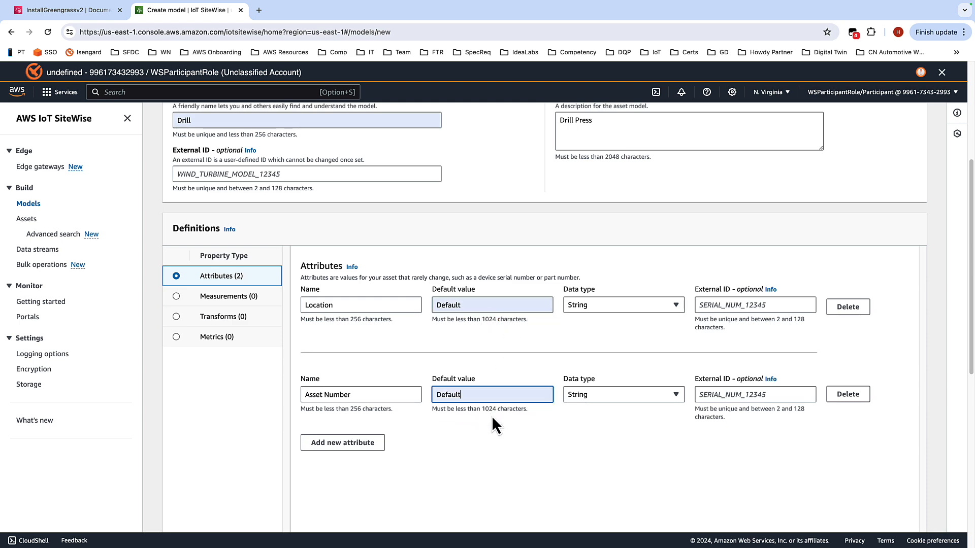
scroll(863, 320, down, 6)
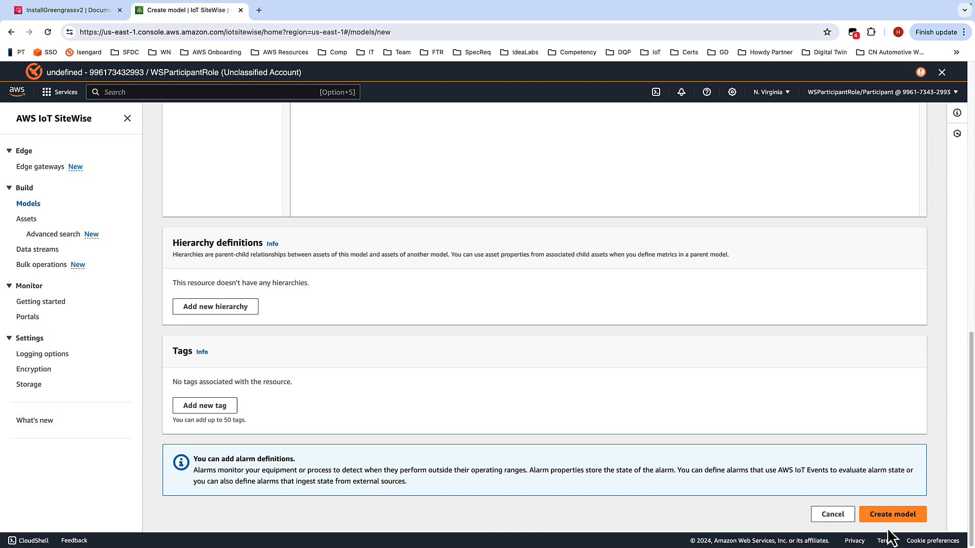
click(892, 515)
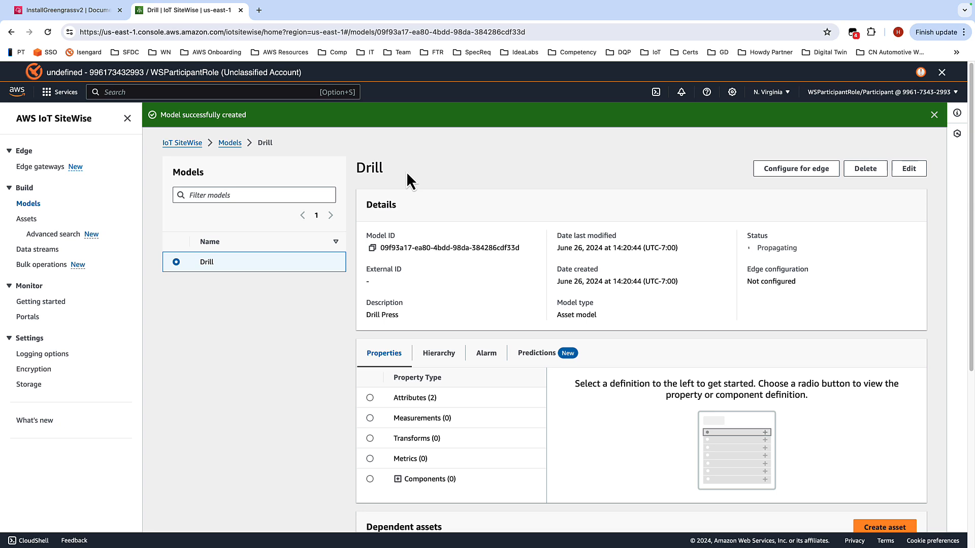
Step: Open the Drill model for editing and add a Pressure measurement with unit Bar
click(911, 171)
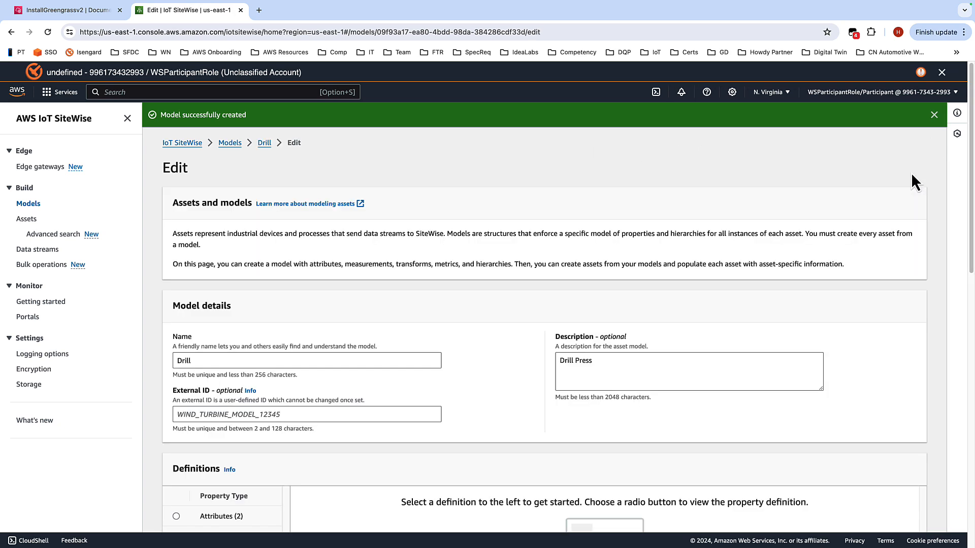
scroll(485, 315, down, 4)
scroll(485, 315, down, 3)
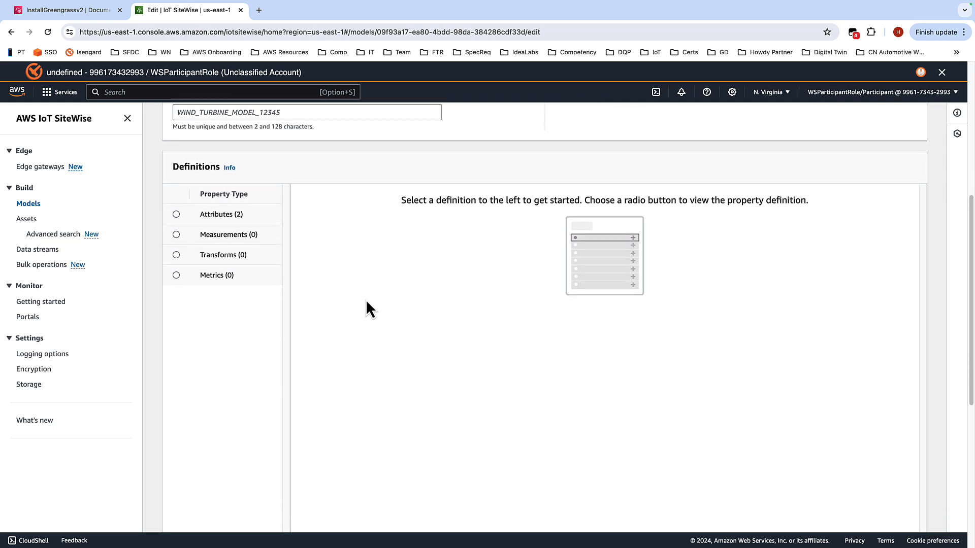
click(176, 231)
click(335, 254)
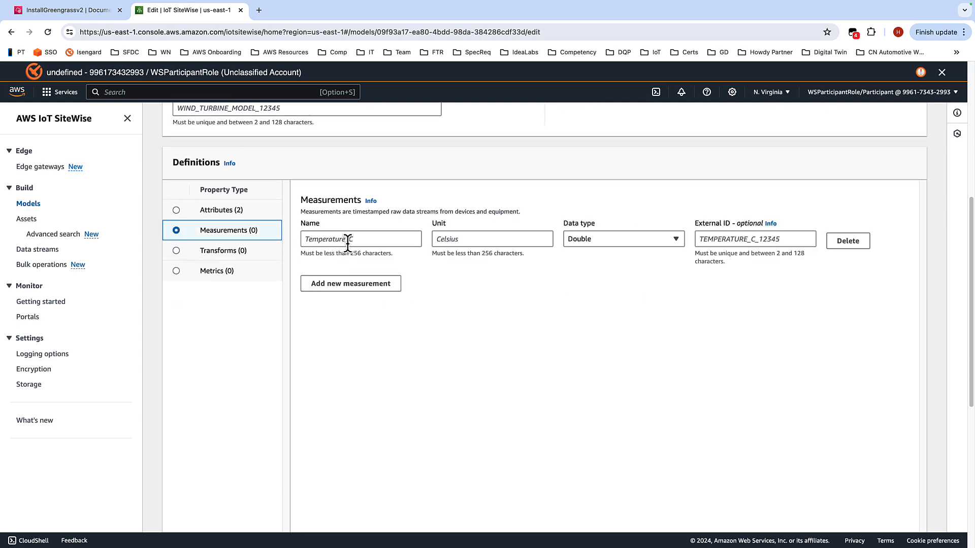
click(345, 239)
text(Pressure)
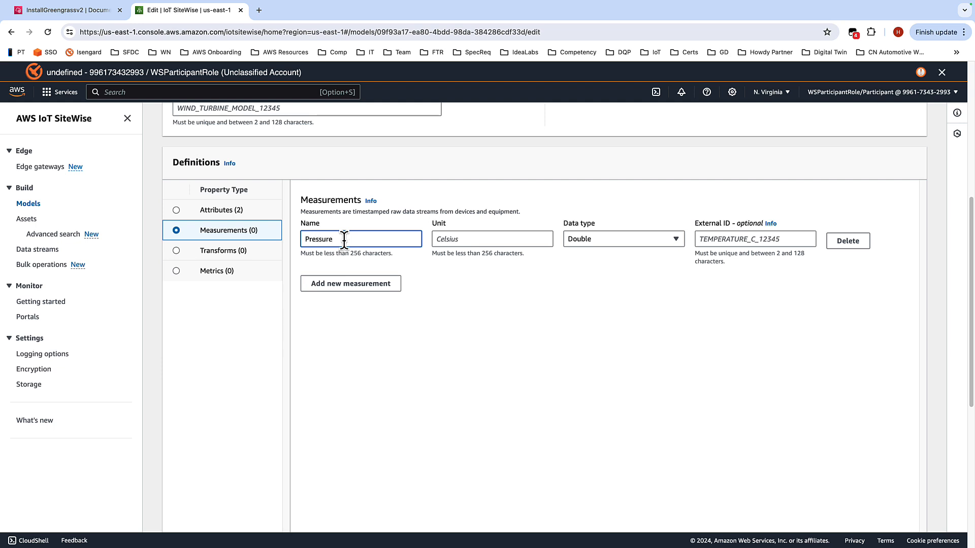
click(460, 243)
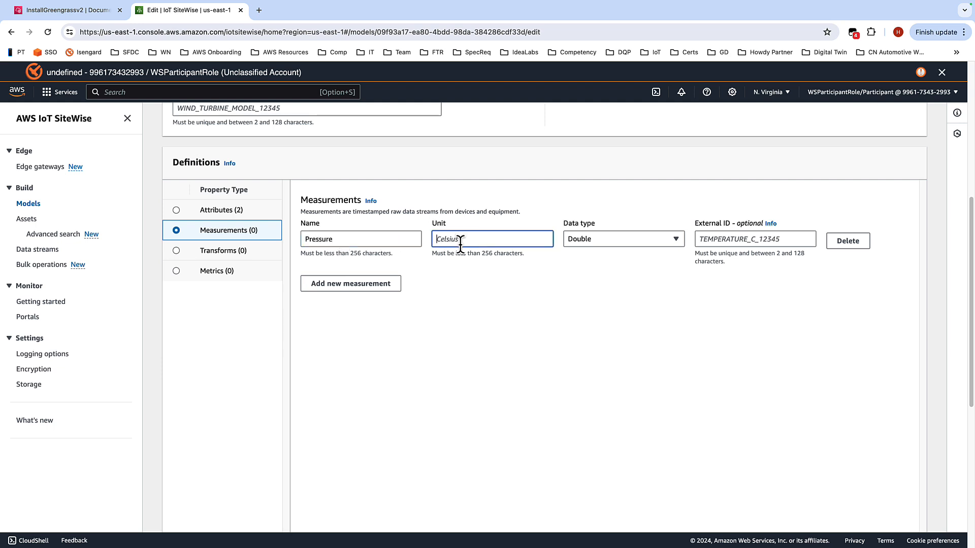
text(Bar)
Step: Add a second measurement named MotorSpeed with unit rpm
click(350, 285)
click(344, 328)
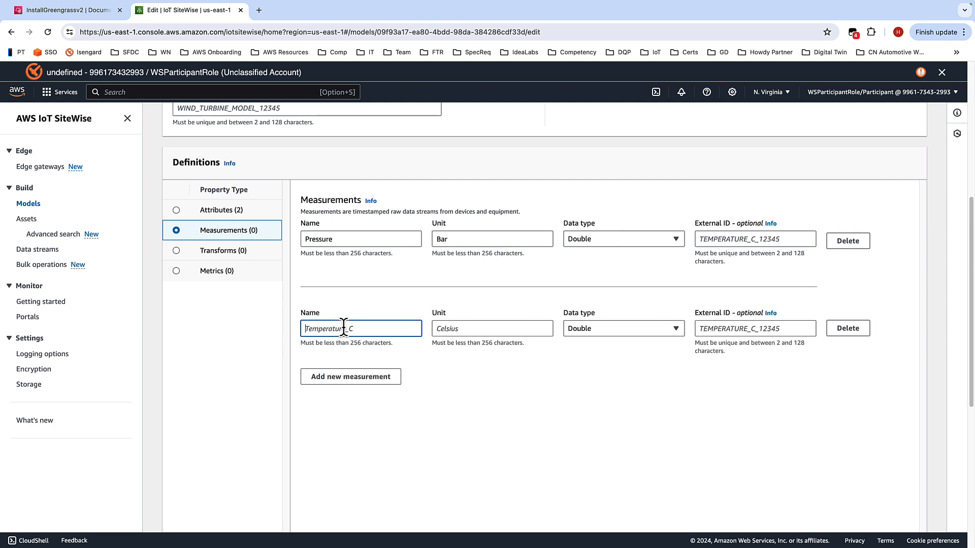
text(MotorSpeed)
click(475, 327)
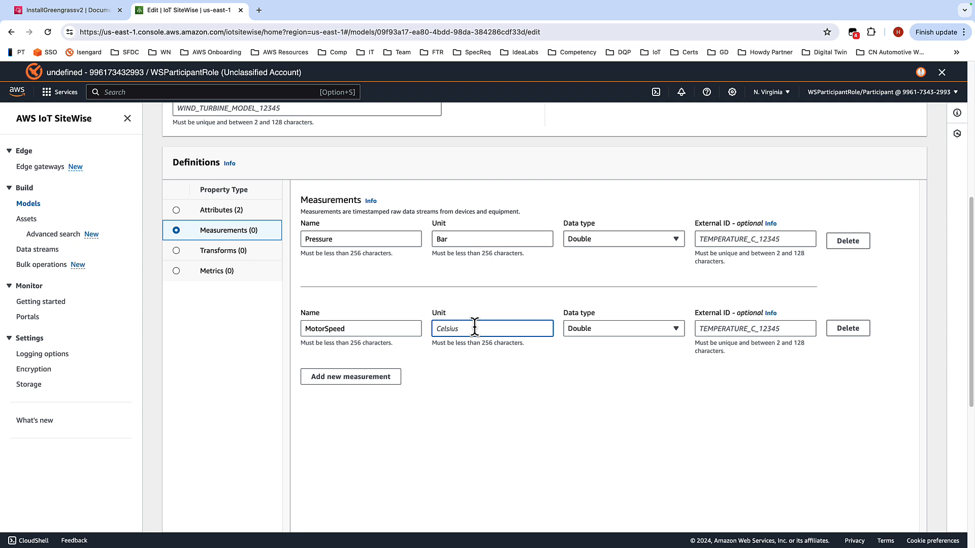
text(rpm)
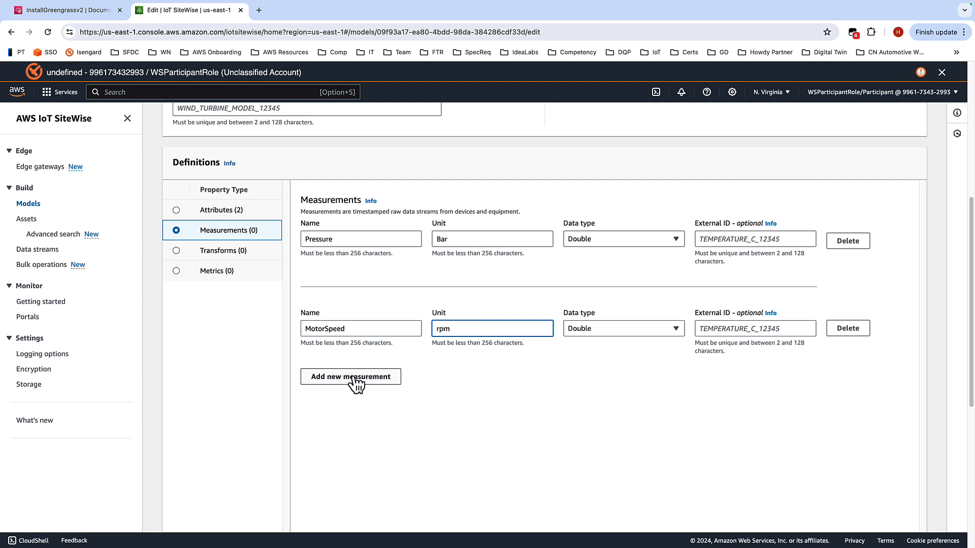
Step: Add a third measurement named SpindleSpeed with unit rpm
click(387, 382)
click(335, 422)
text(S)
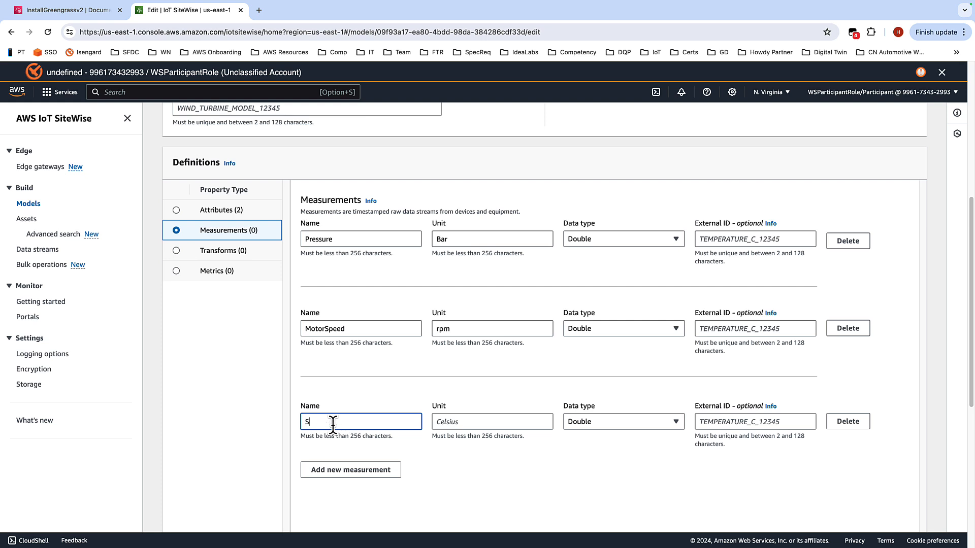
text(pindleSpeed)
key(Tab)
text(r)
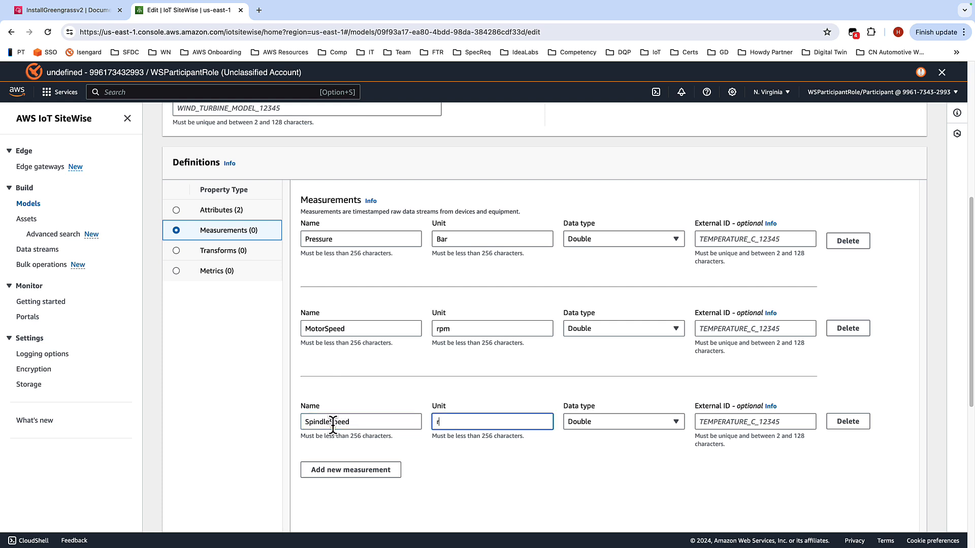
text(pm)
Step: Add a fourth measurement named Status with unit Status and data type String
click(331, 471)
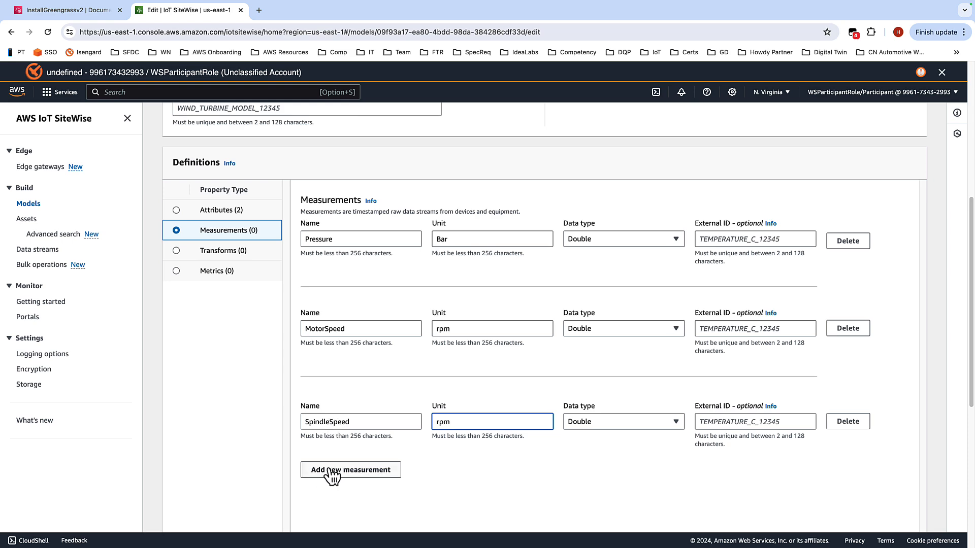
scroll(412, 442, down, 1)
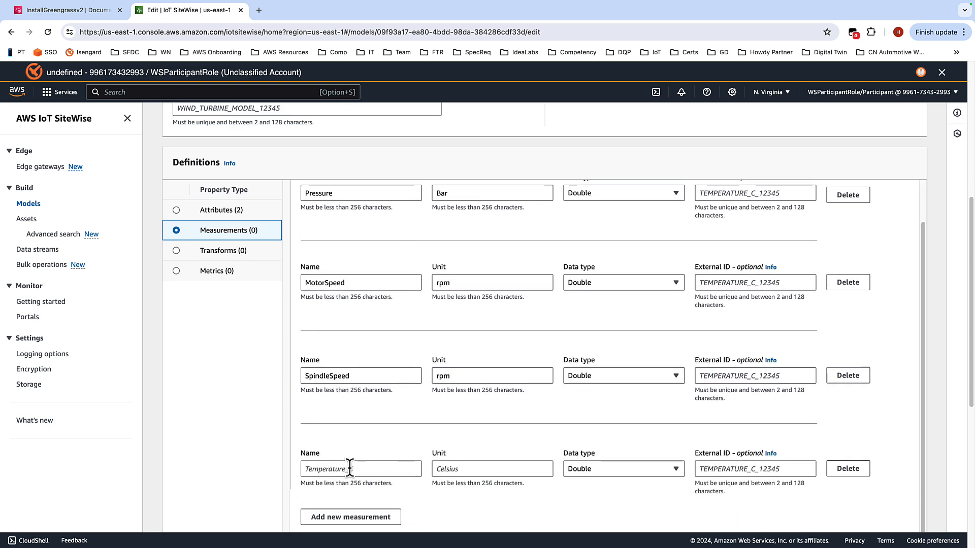
click(398, 469)
key(ctrl+Left)
key(ctrl+Left)
key(ctrl+Right)
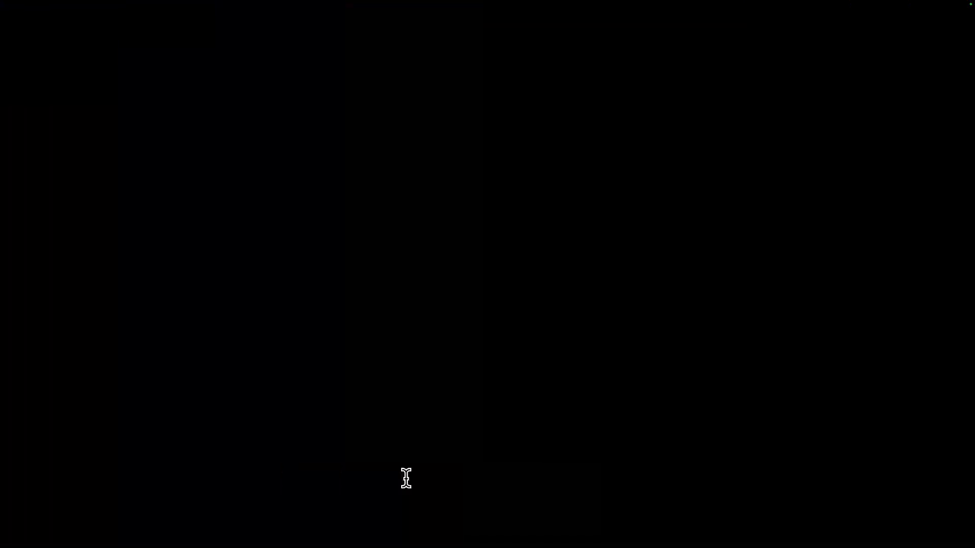
key(ctrl+Right)
text(Status)
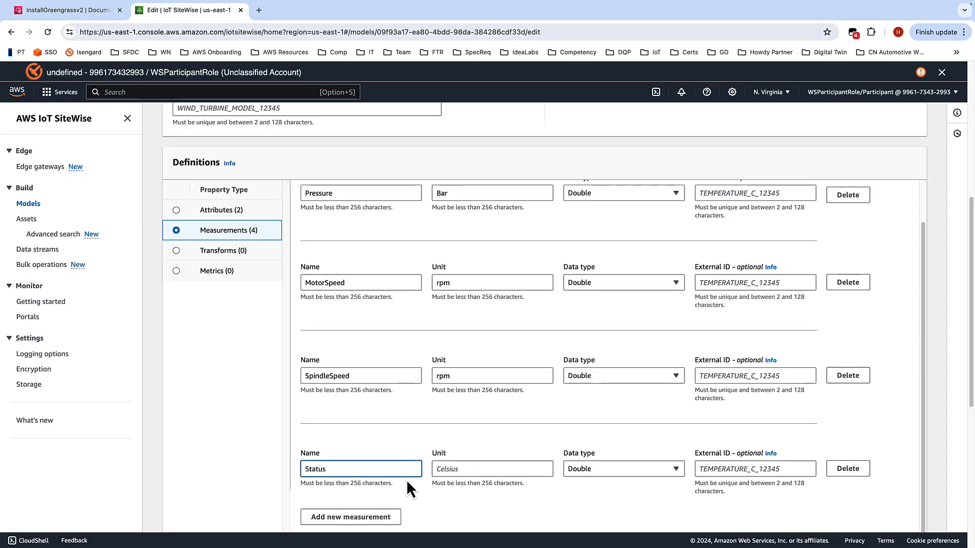
key(Tab)
text(Status)
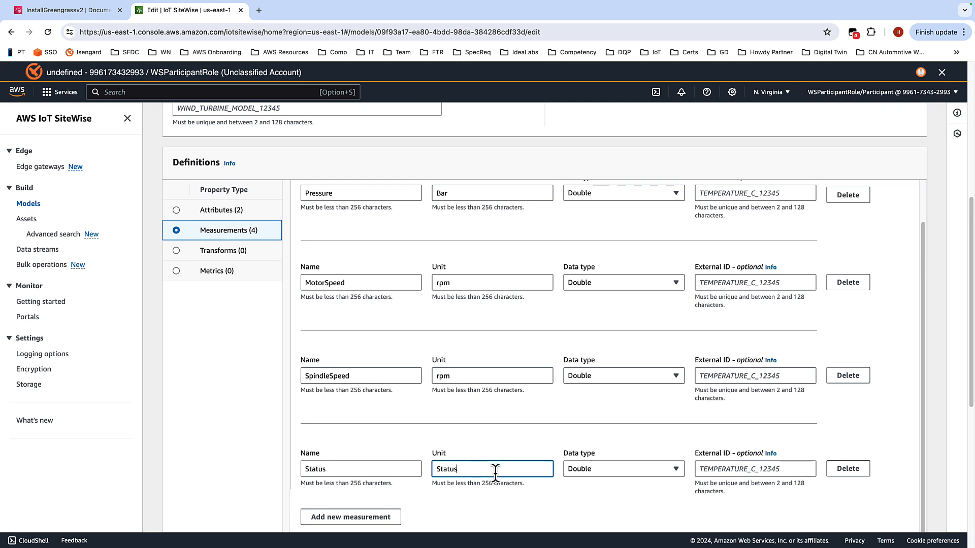
click(614, 463)
click(608, 405)
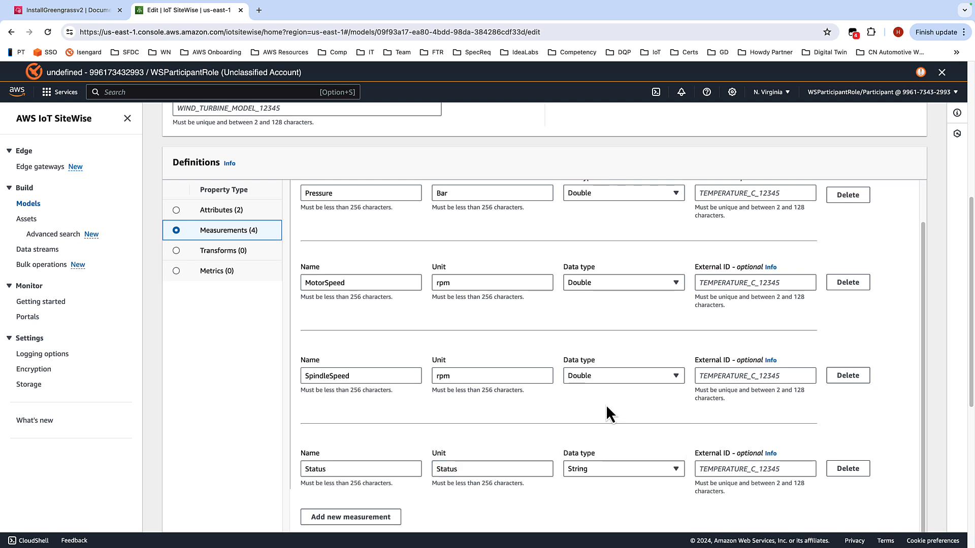
Step: Add a metric named Avg_Pressure with the formula avg({Pressure})
scroll(581, 492, down, 2)
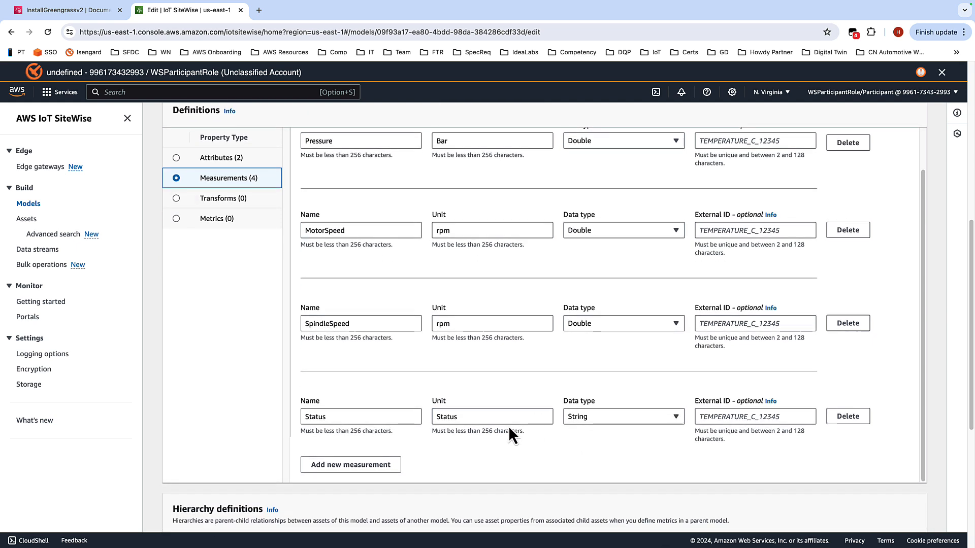
click(176, 219)
click(338, 197)
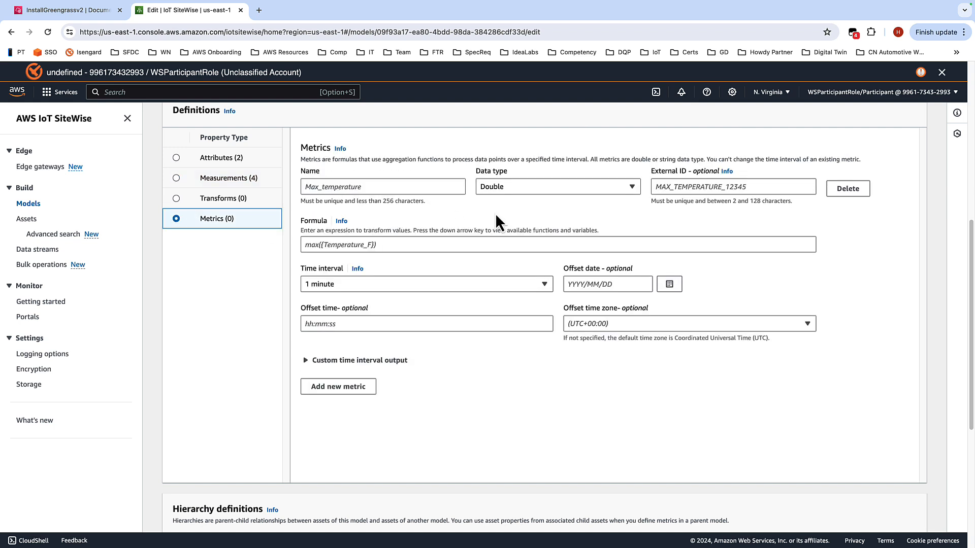
click(376, 188)
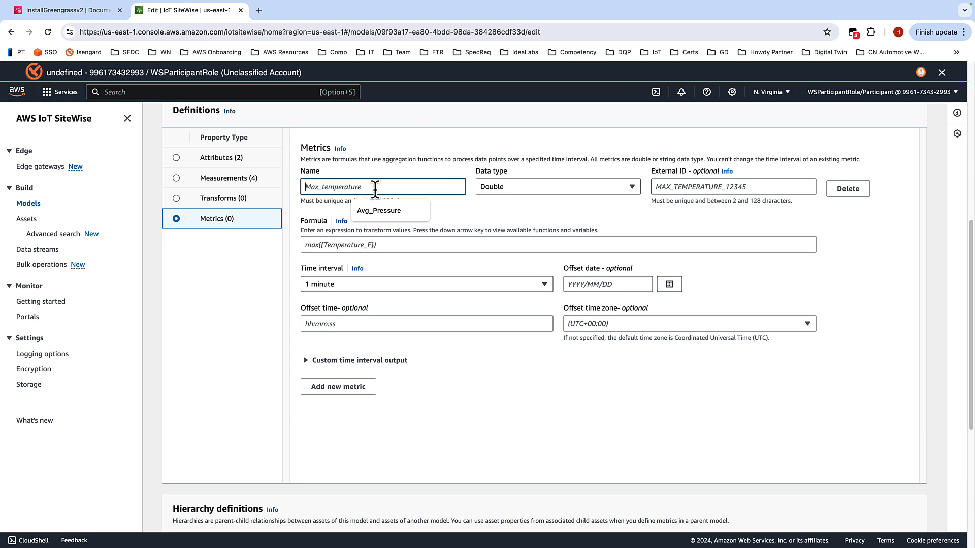
click(380, 210)
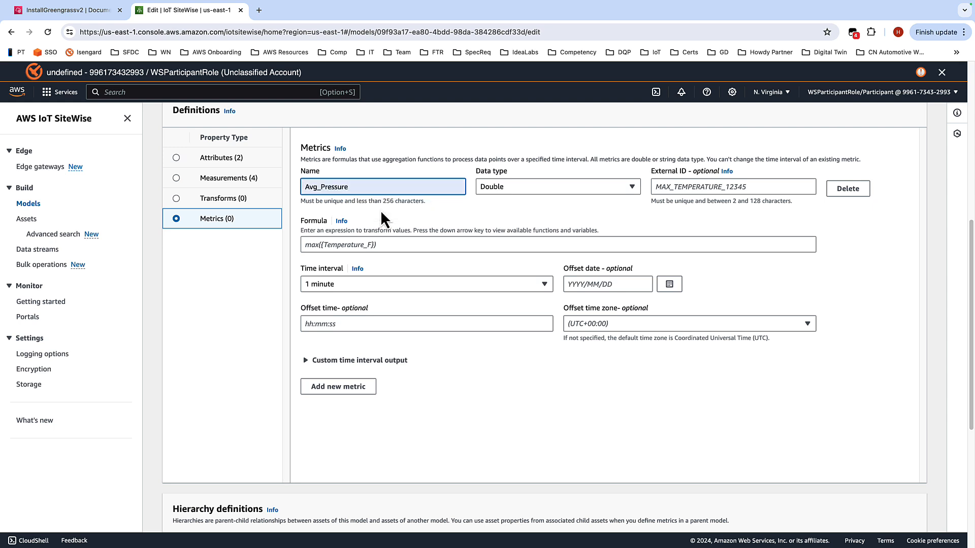
click(387, 244)
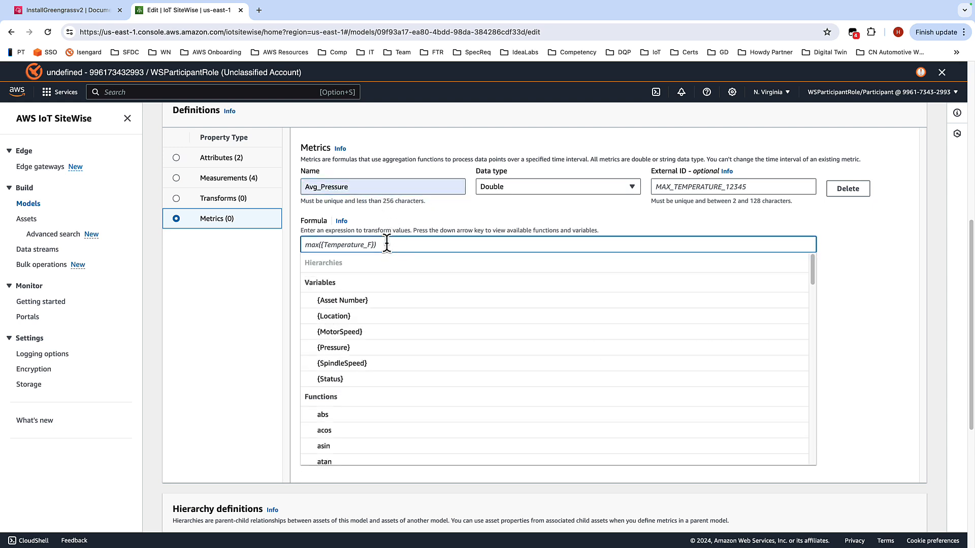
text(avg)
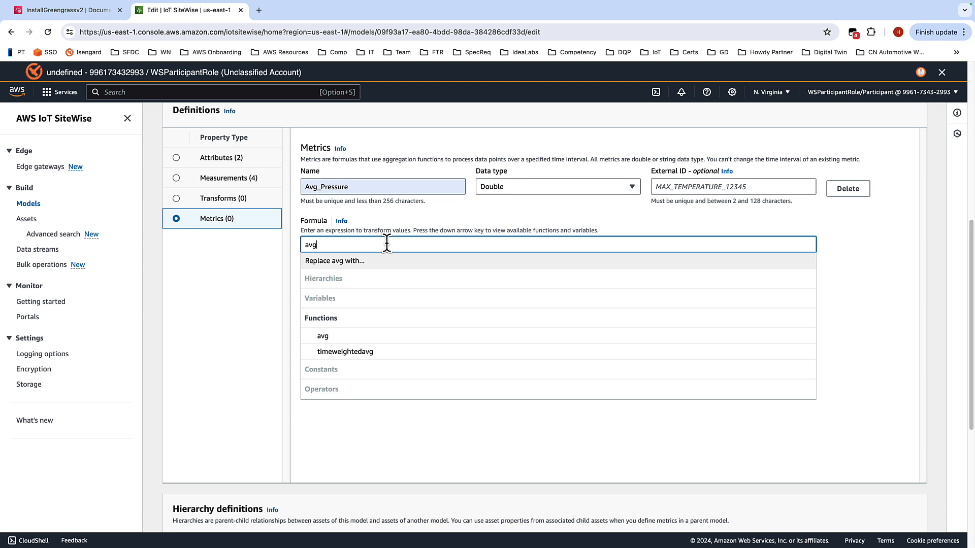
text(()
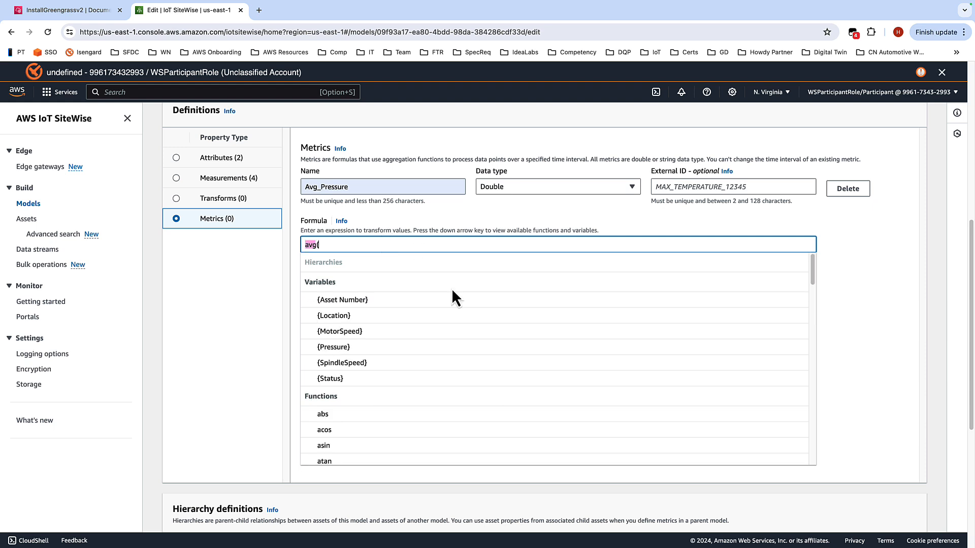
click(376, 350)
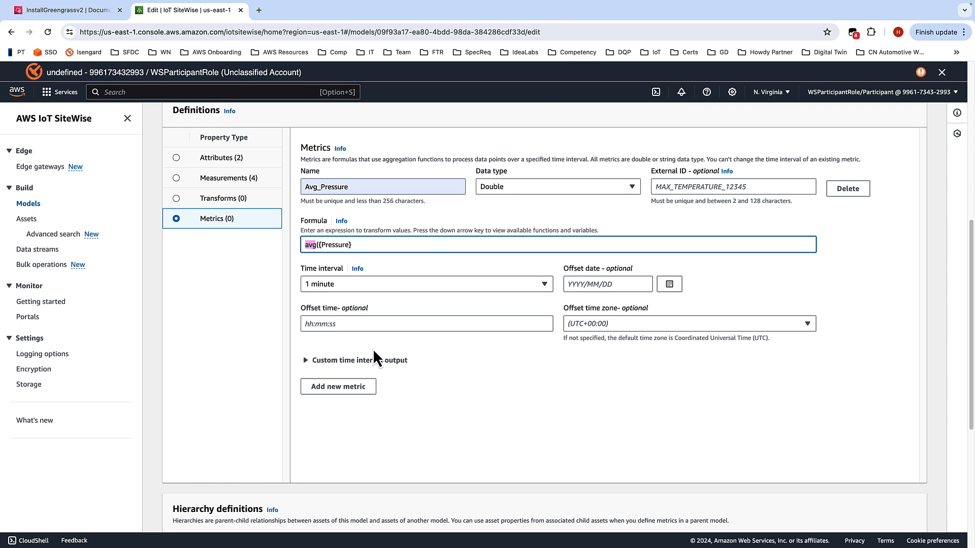
text())
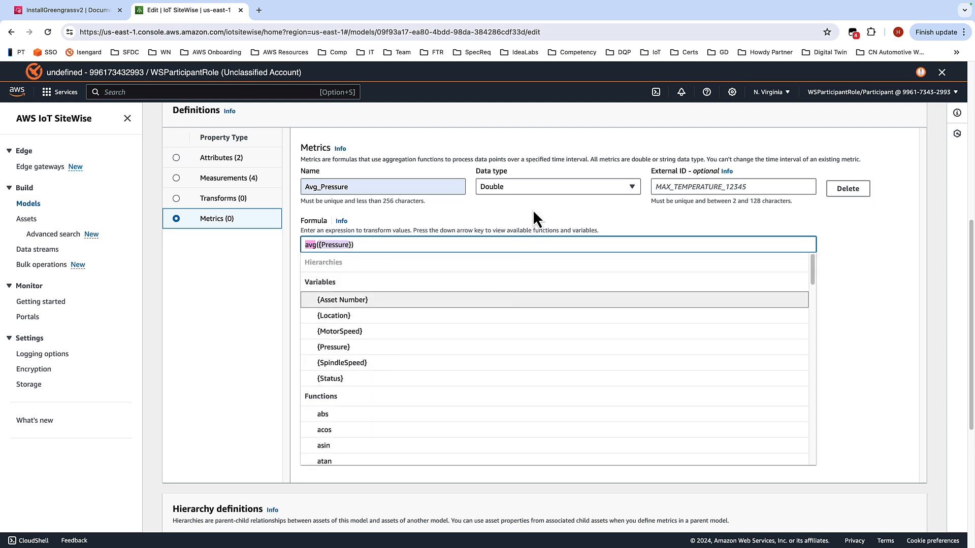
click(533, 212)
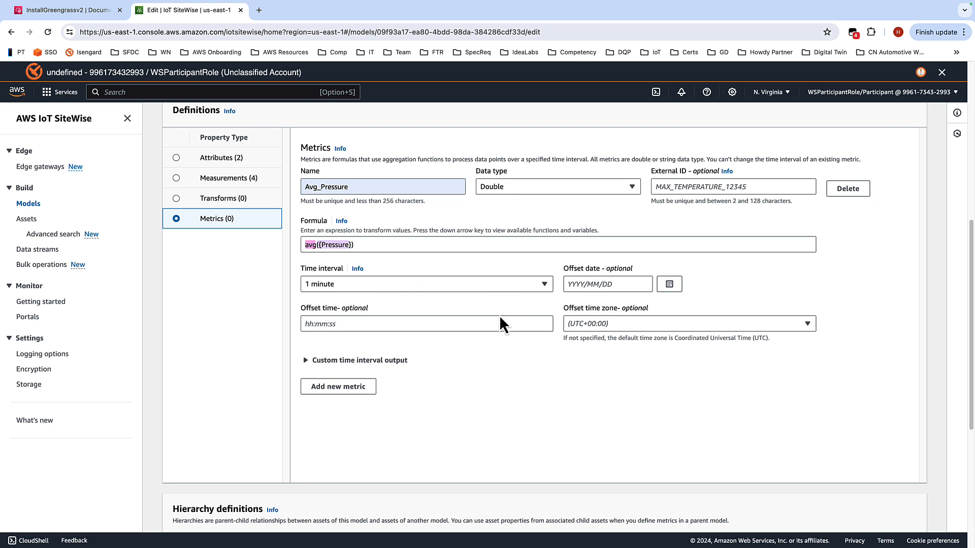
Step: Add a second metric named Avg_SpindleSpeed with the formula avg({SpindleSpeed}), briefly previewing its custom time interval output
click(338, 387)
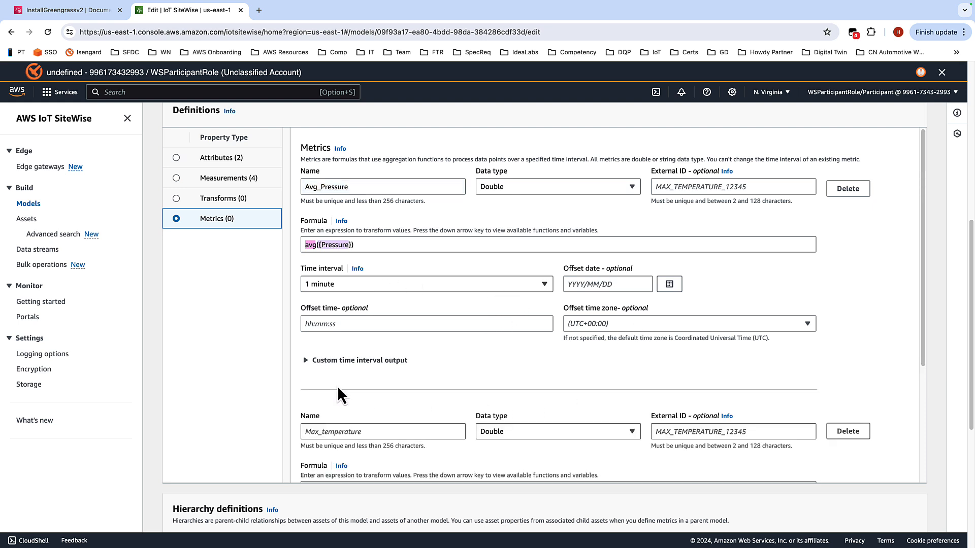
click(344, 432)
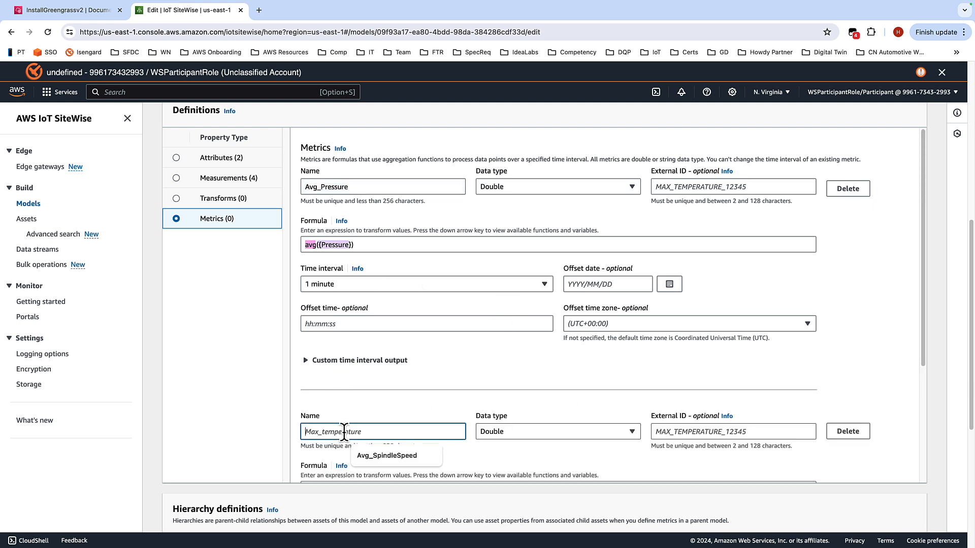
click(402, 455)
scroll(428, 389, down, 3)
click(394, 319)
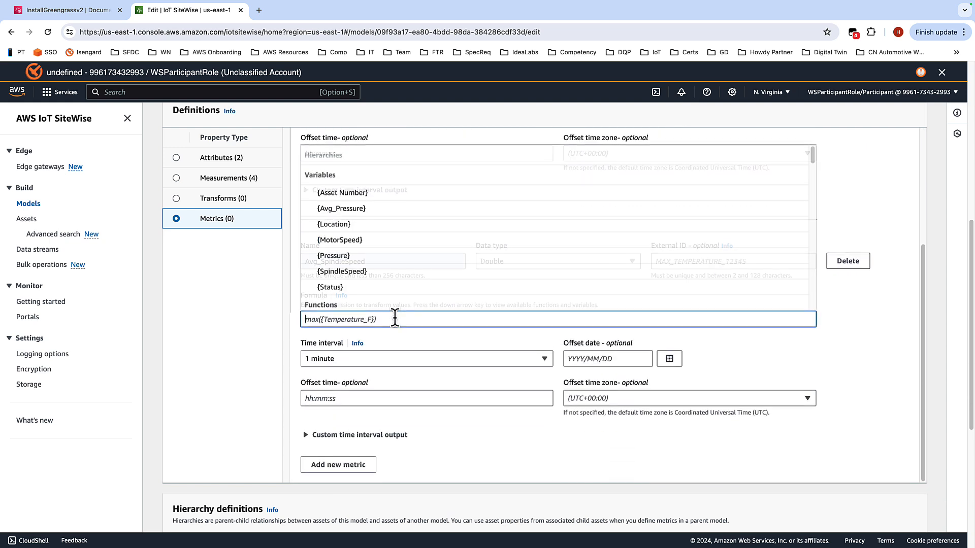
text(avg)
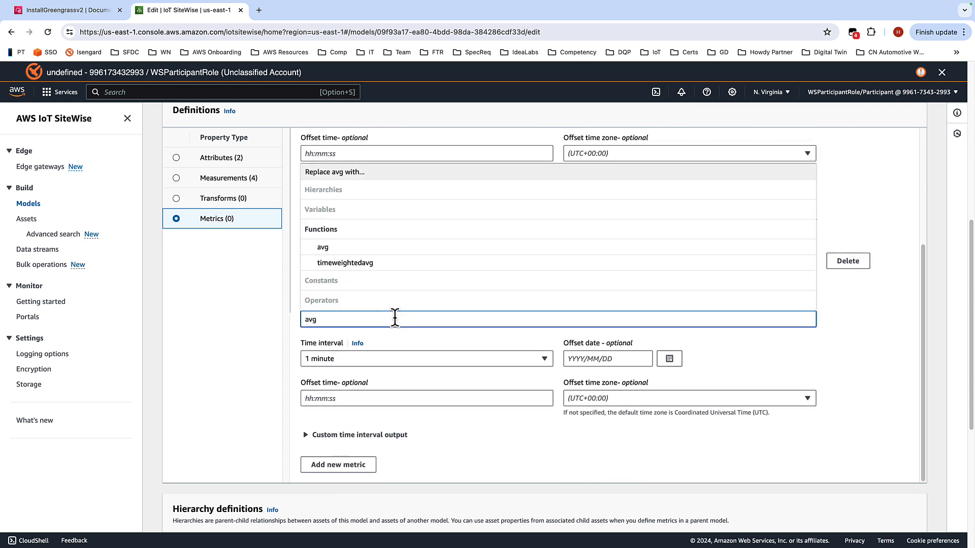
text(()
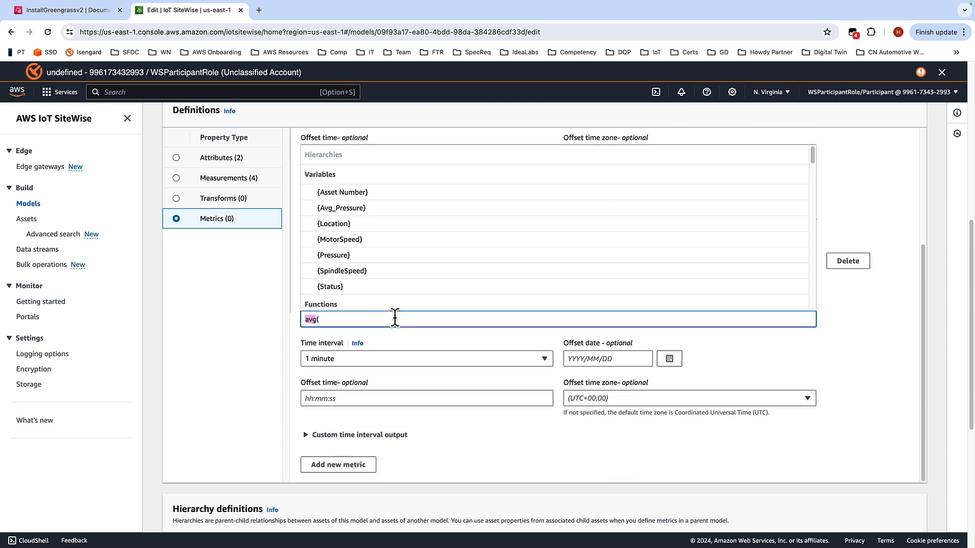
click(343, 270)
text())
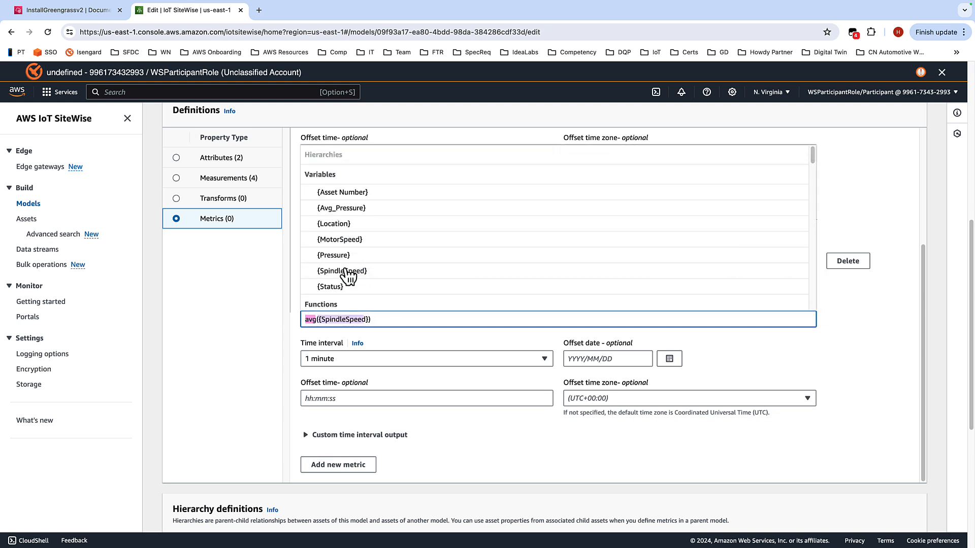
click(482, 439)
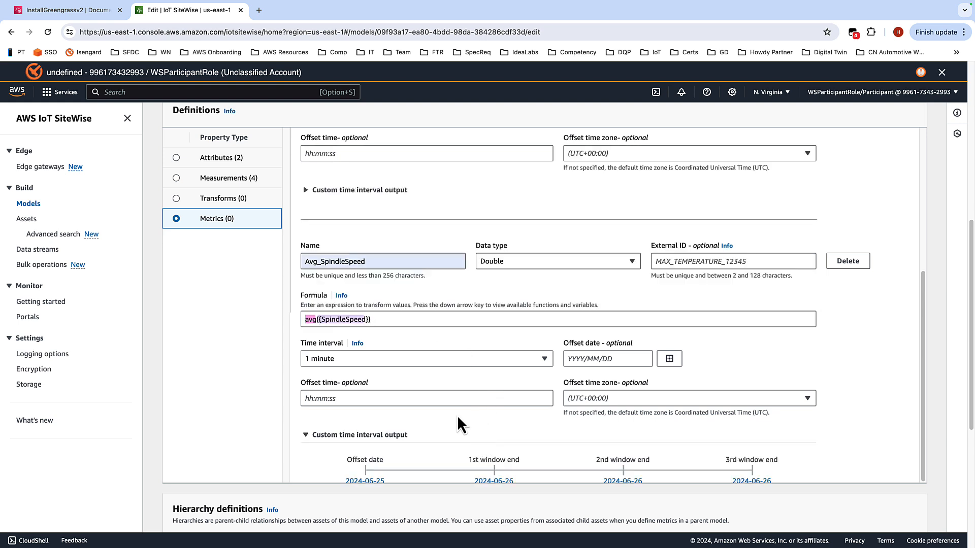
scroll(450, 431, down, 2)
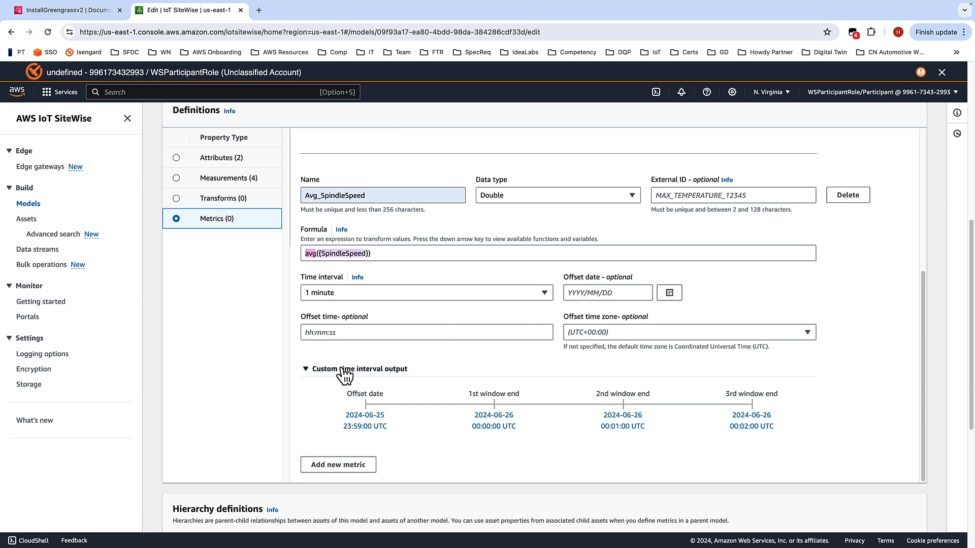
click(306, 370)
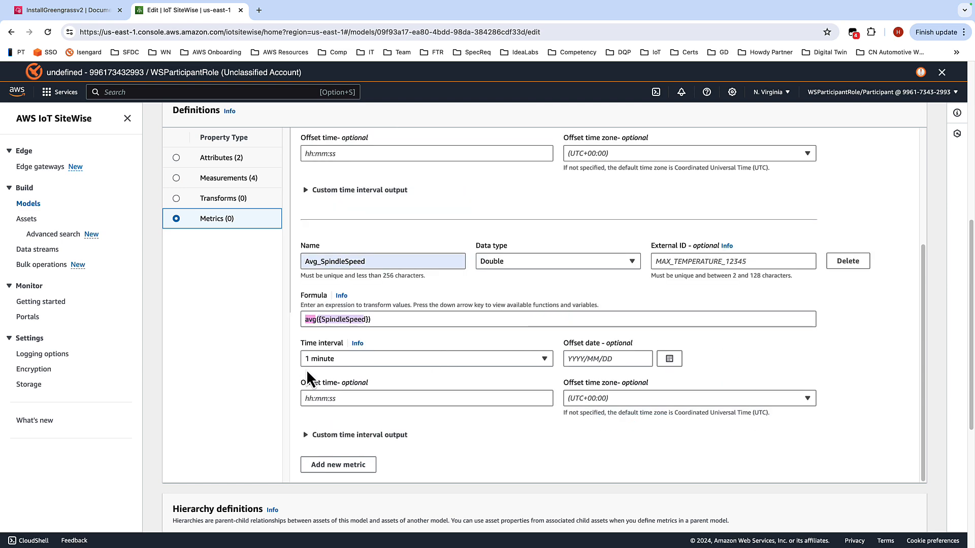
Step: Add a third metric named Avg_MotorSpeed with the formula avg({MotorSpeed})
click(337, 466)
scroll(421, 425, down, 5)
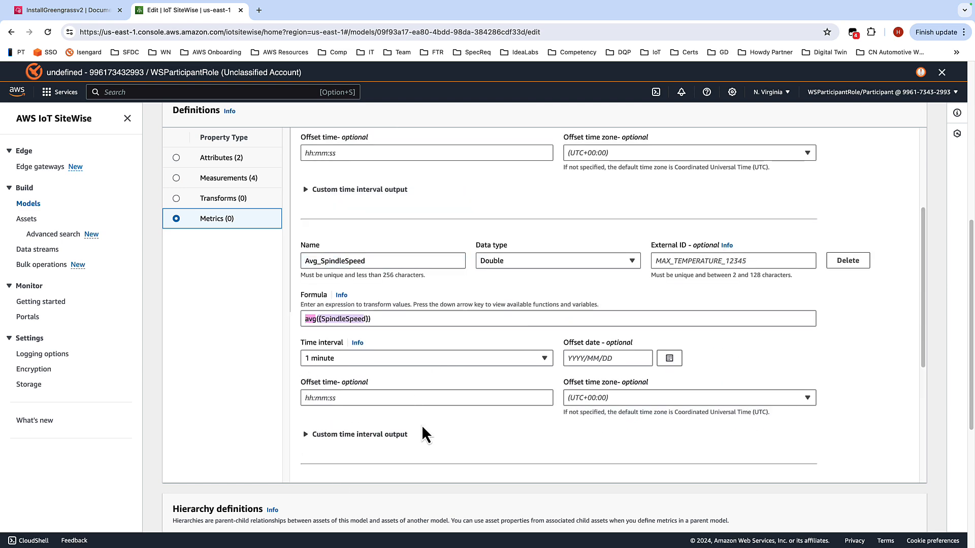
click(357, 300)
text(Avg_MotorSpeed)
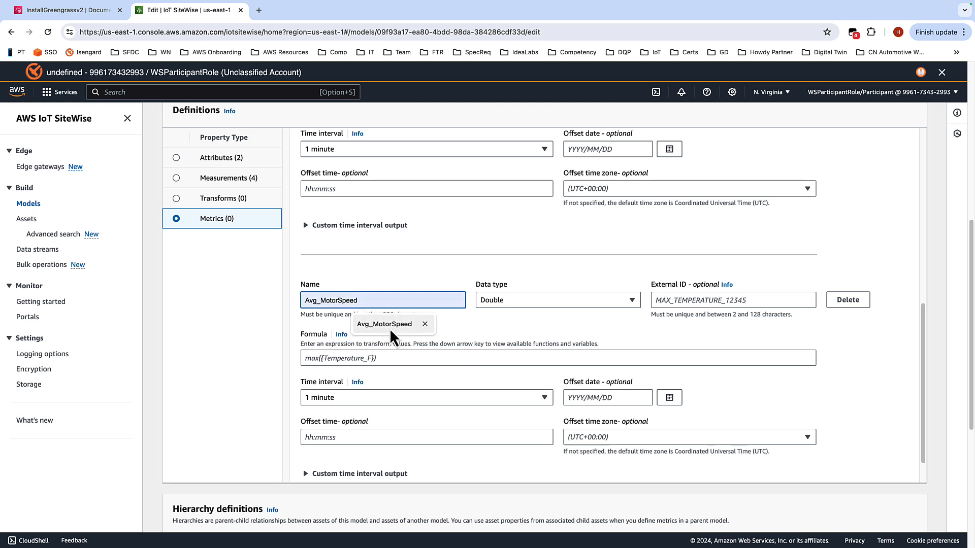
click(388, 328)
click(340, 358)
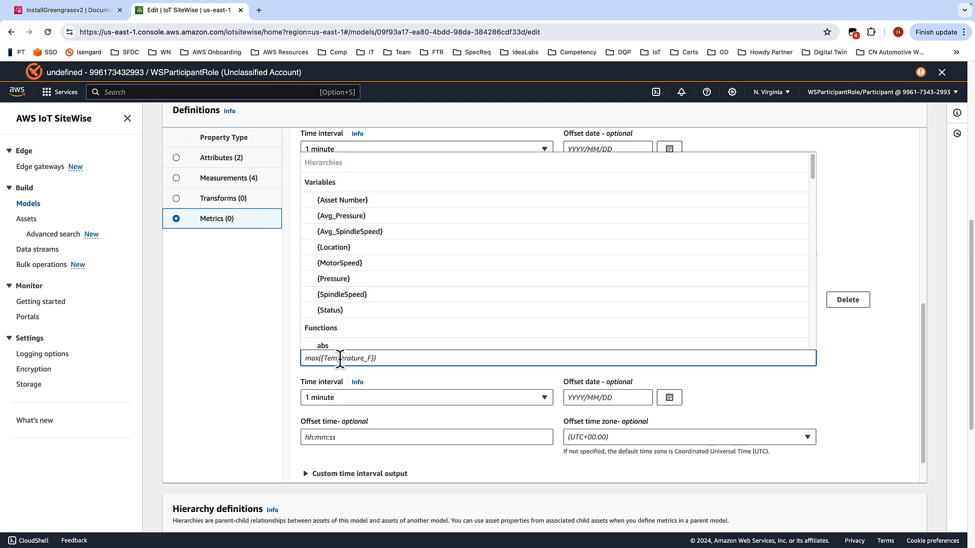
text(avg()
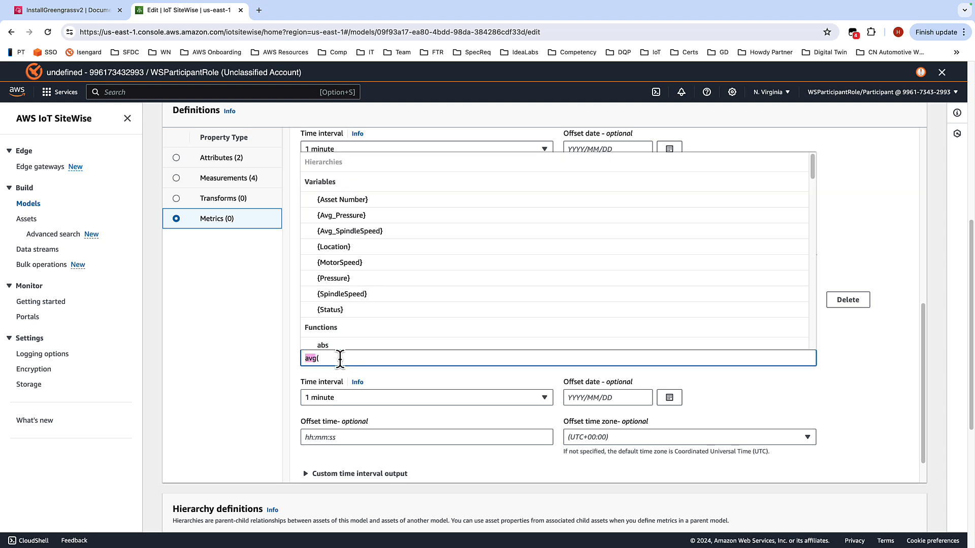
click(346, 264)
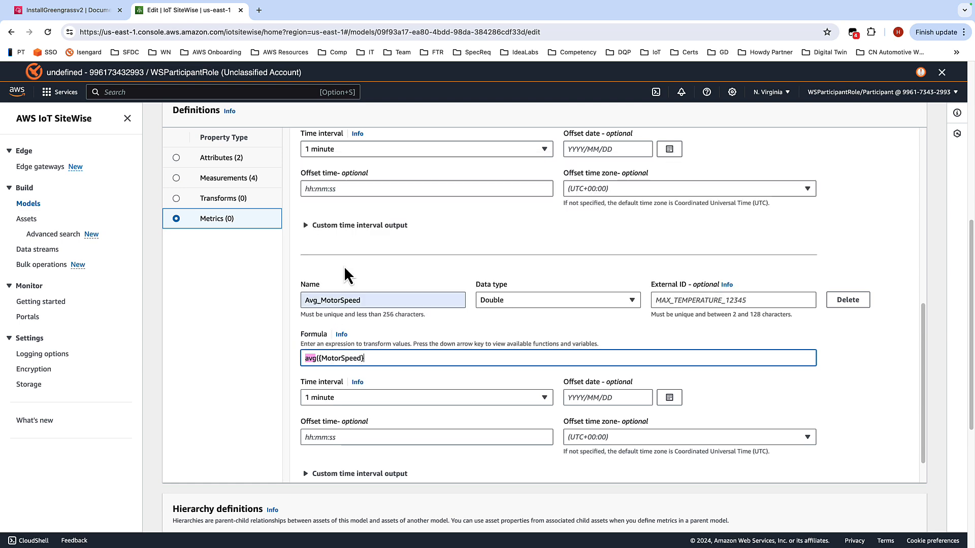
text())
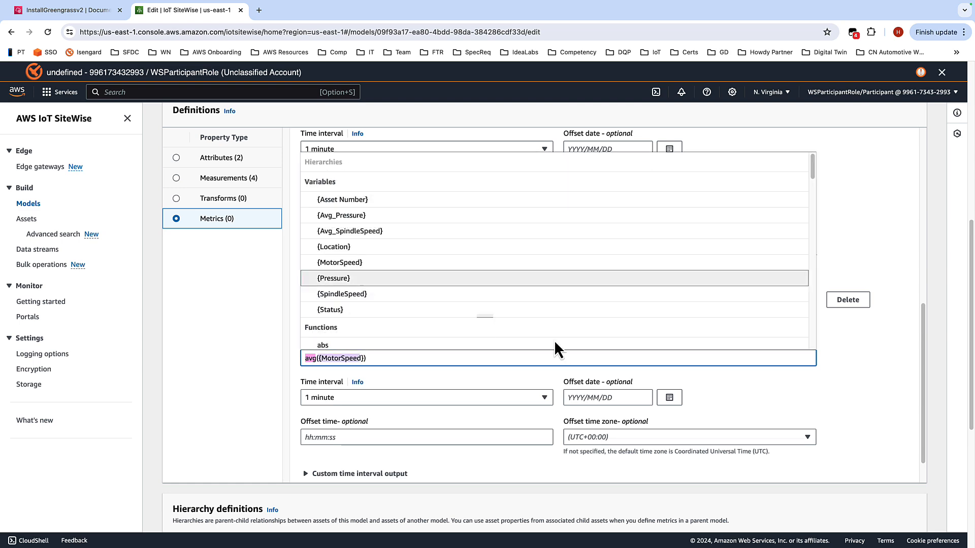
Step: Save the Drill asset model changes and dismiss the notifications
click(879, 409)
scroll(842, 344, down, 1)
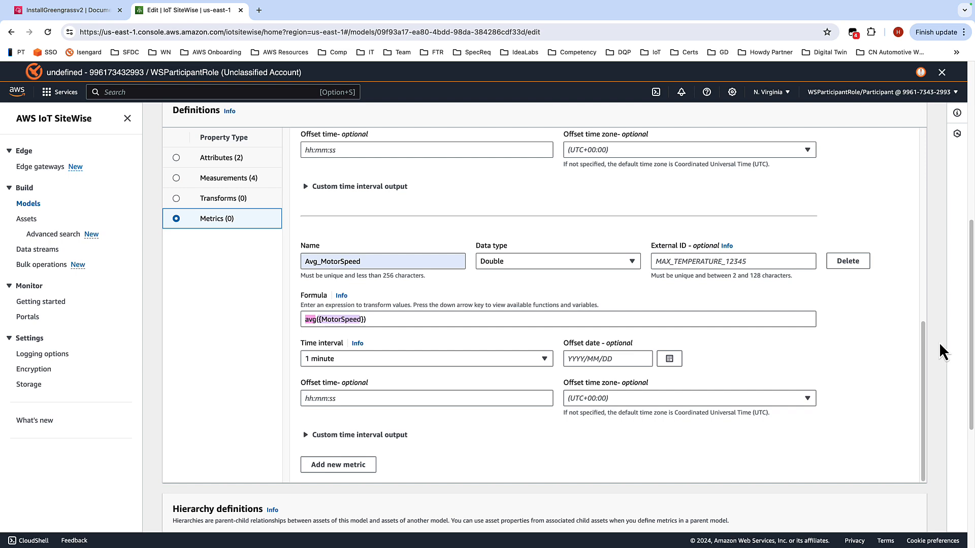
scroll(939, 343, down, 5)
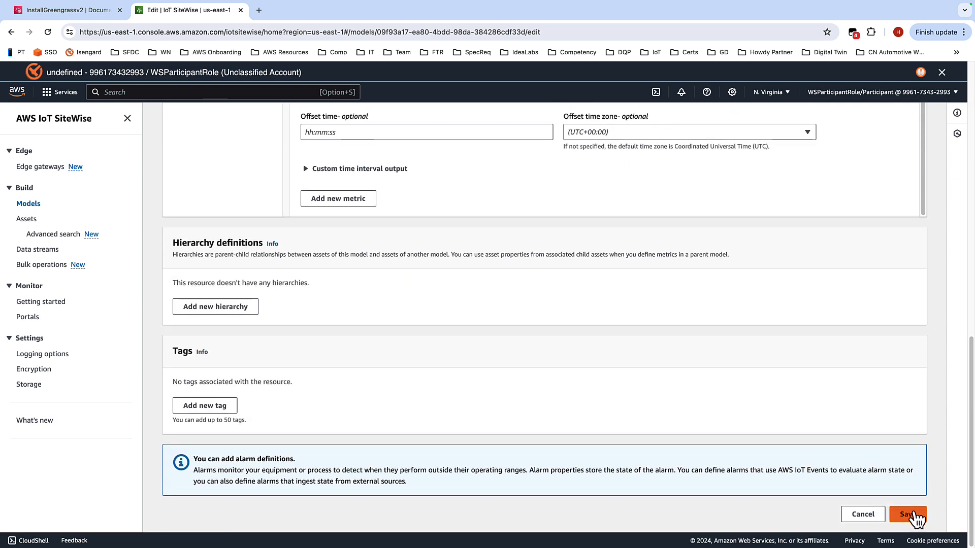
click(915, 514)
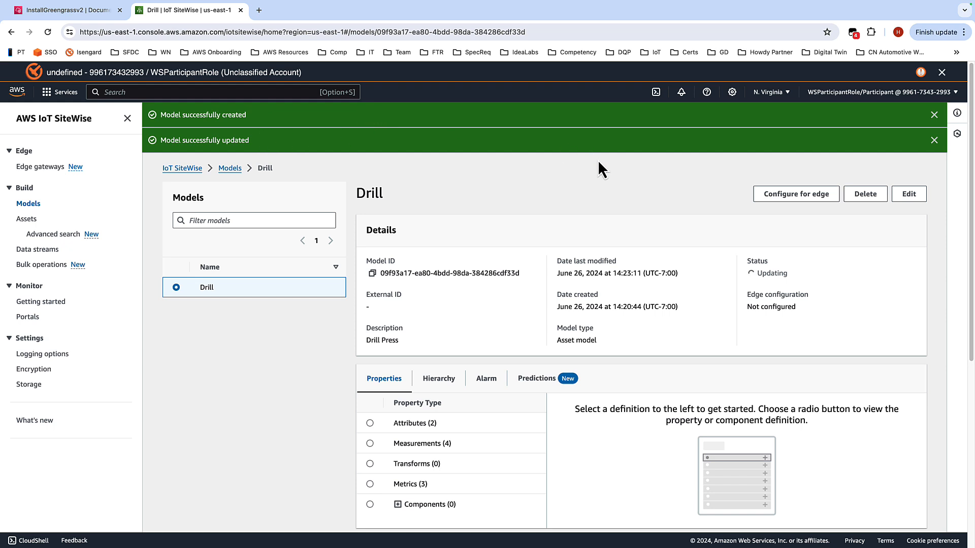
click(935, 140)
click(934, 115)
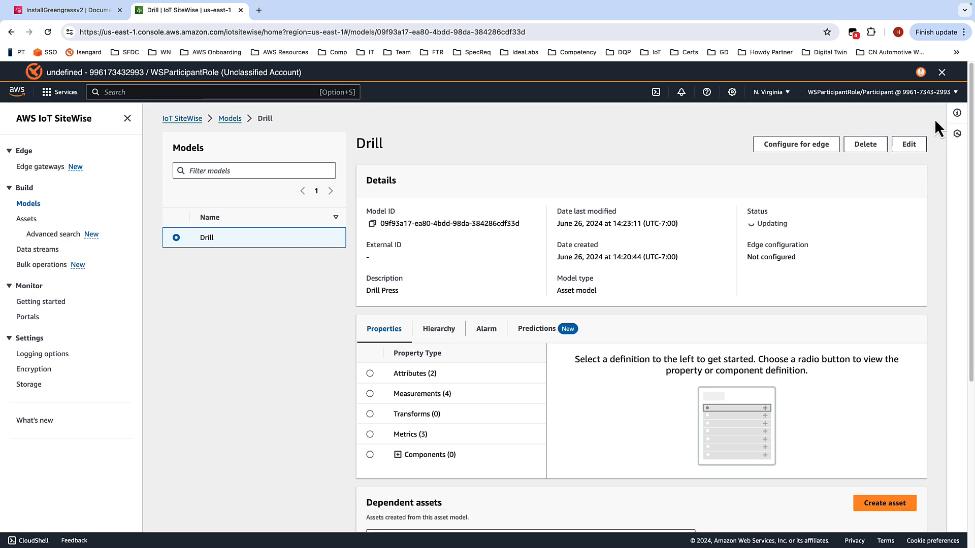
Step: Review the workshop's metric instructions and move on to the Creating the Assets page
key(ctrl+Left)
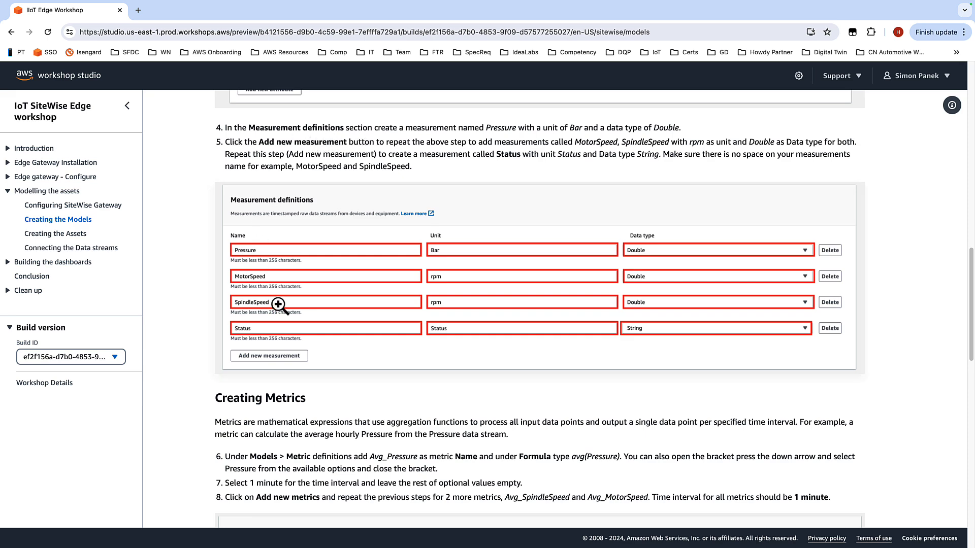
scroll(386, 315, down, 5)
scroll(368, 249, down, 2)
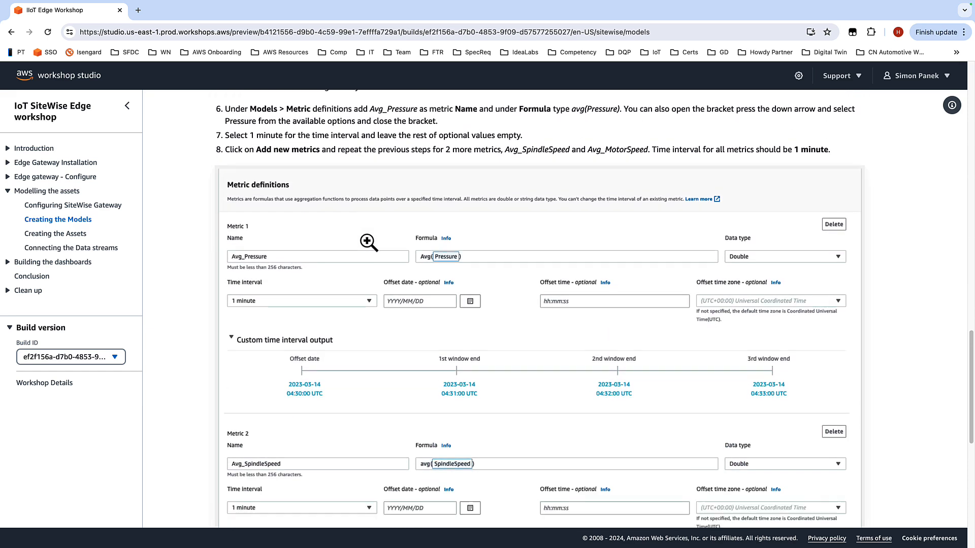
scroll(369, 242, down, 8)
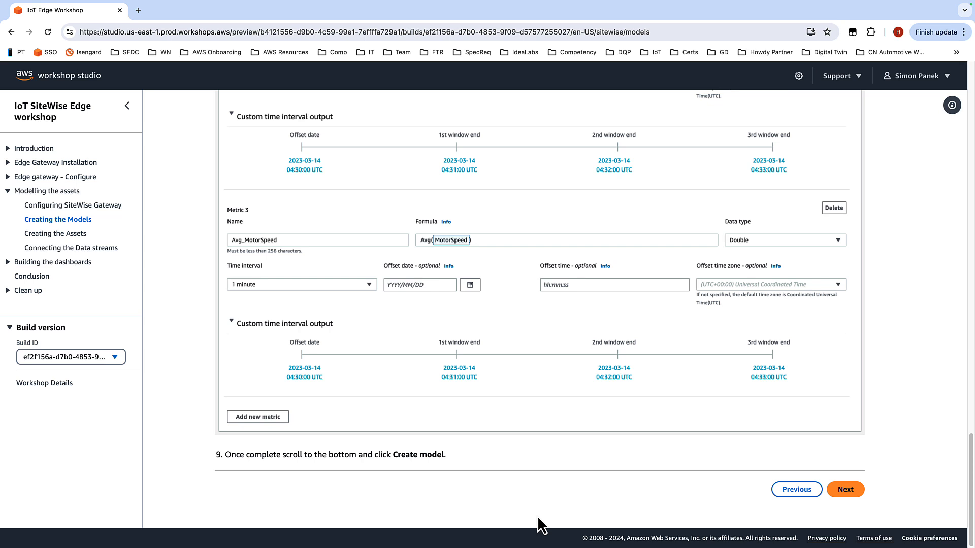
click(847, 489)
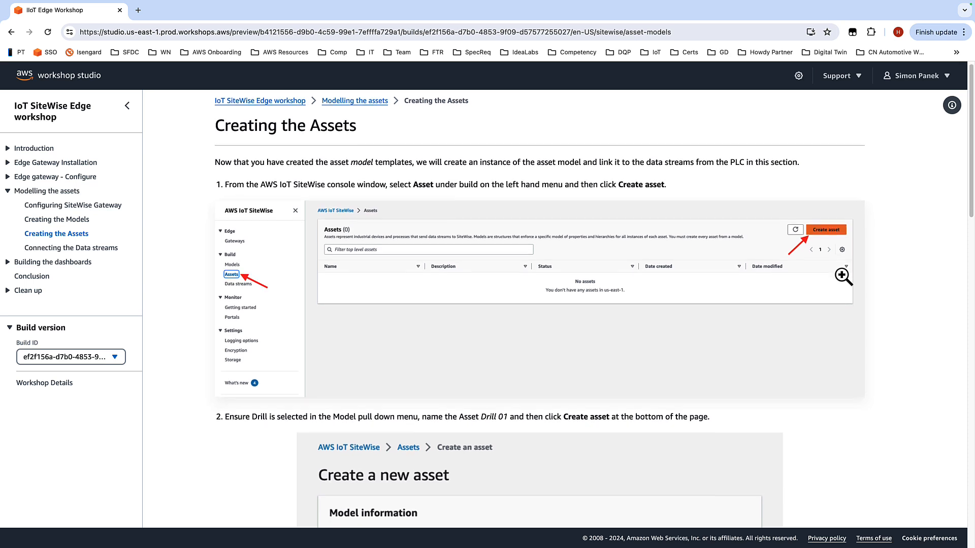
Step: Read the workshop instructions for creating the Drill 01 asset and setting its attributes
scroll(830, 269, down, 5)
scroll(828, 268, down, 1)
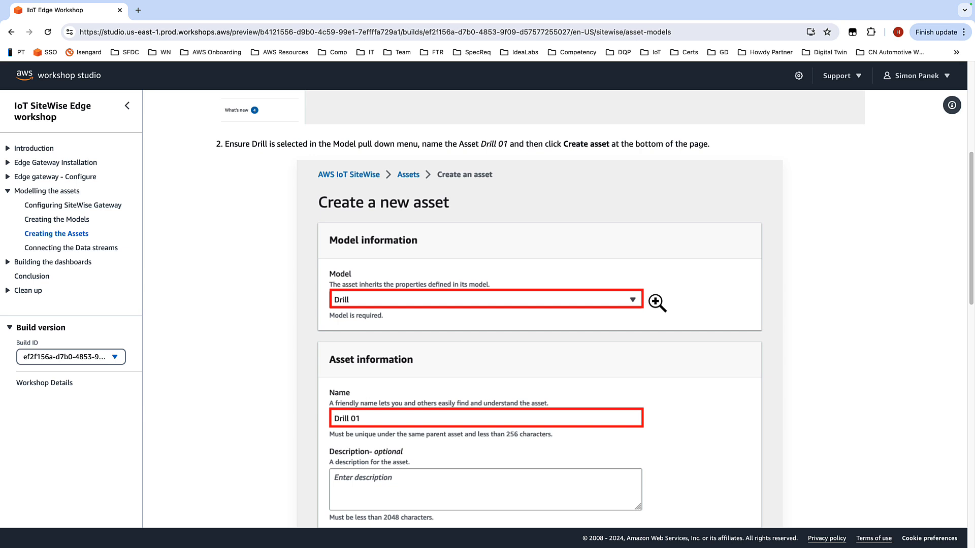
scroll(698, 298, down, 3)
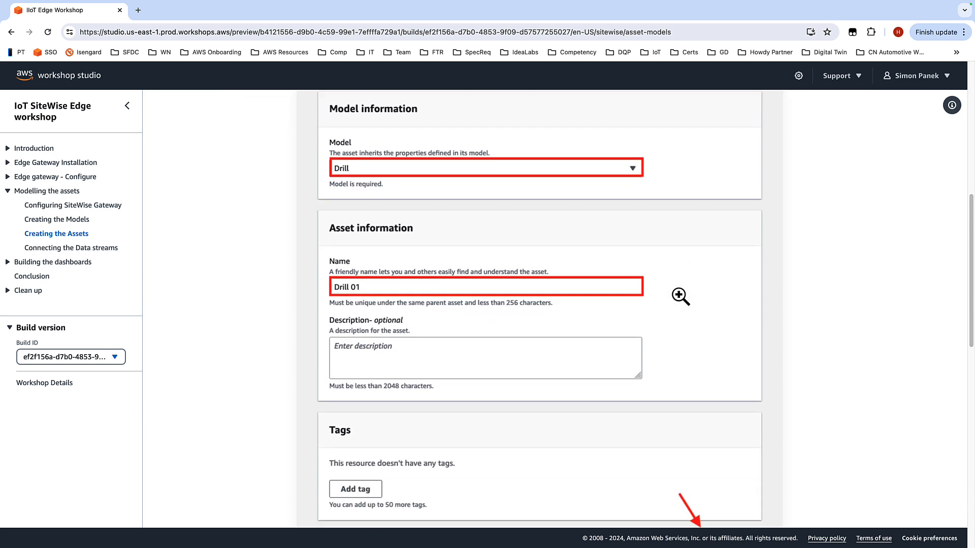
scroll(729, 261, down, 7)
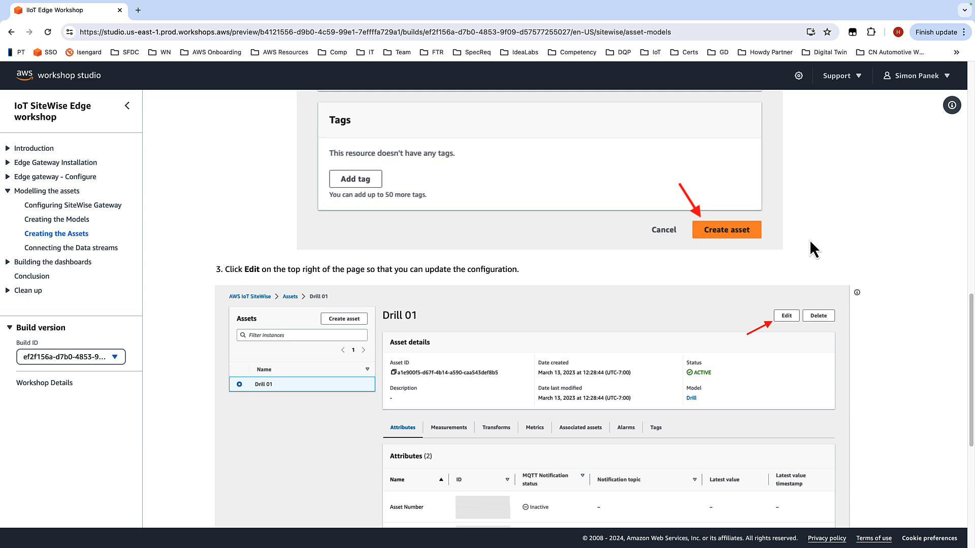
scroll(839, 242, down, 2)
scroll(865, 263, down, 1)
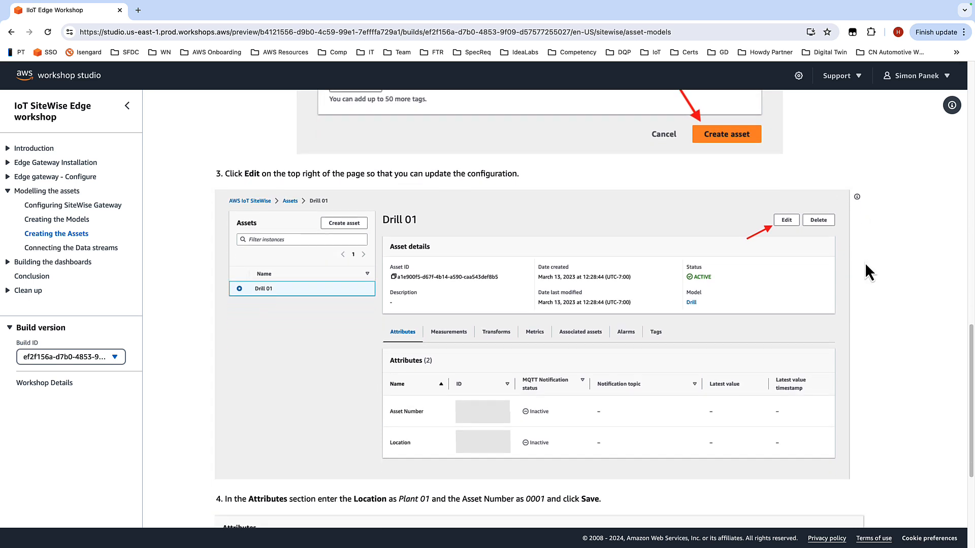
scroll(807, 304, down, 3)
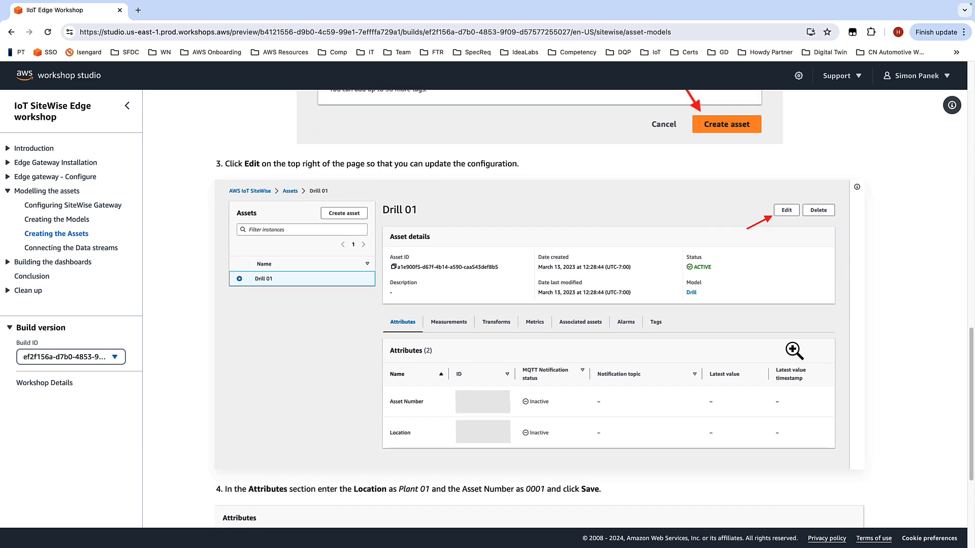
scroll(838, 313, down, 2)
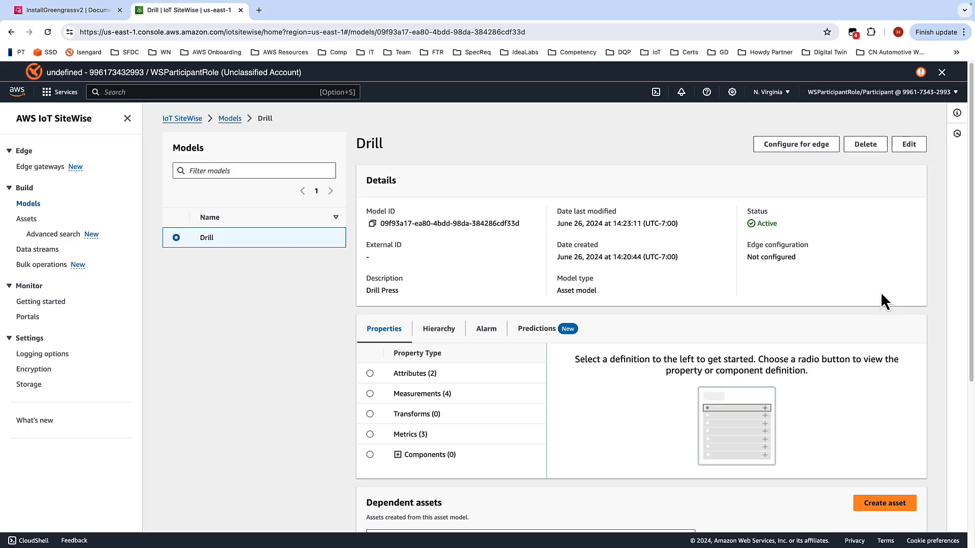
Step: Create a new asset named Drill 01 based on the Drill model
click(28, 221)
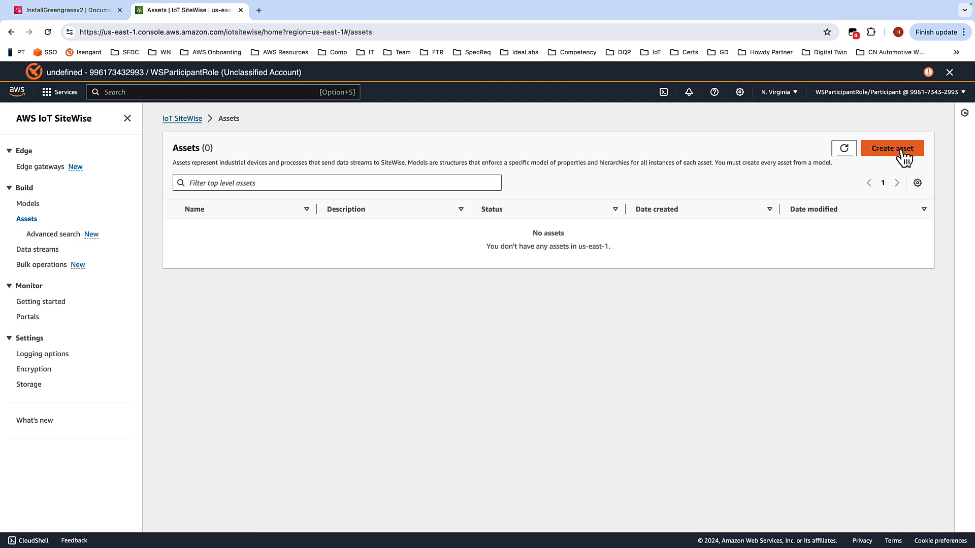
click(901, 152)
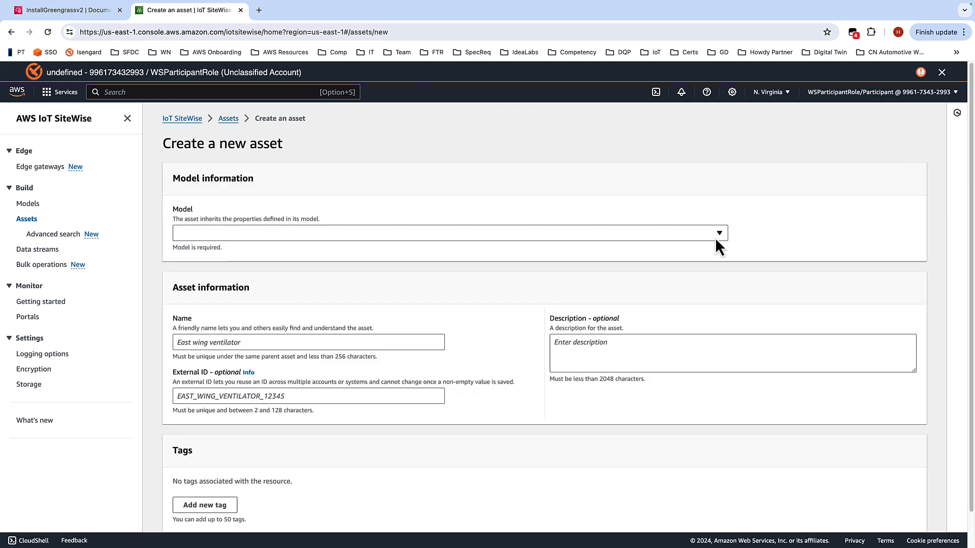
click(717, 238)
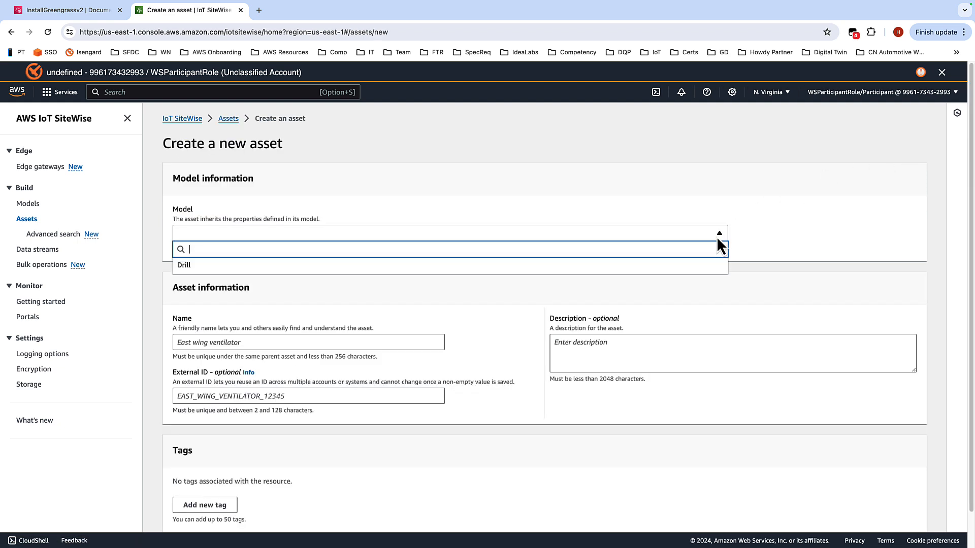
click(572, 271)
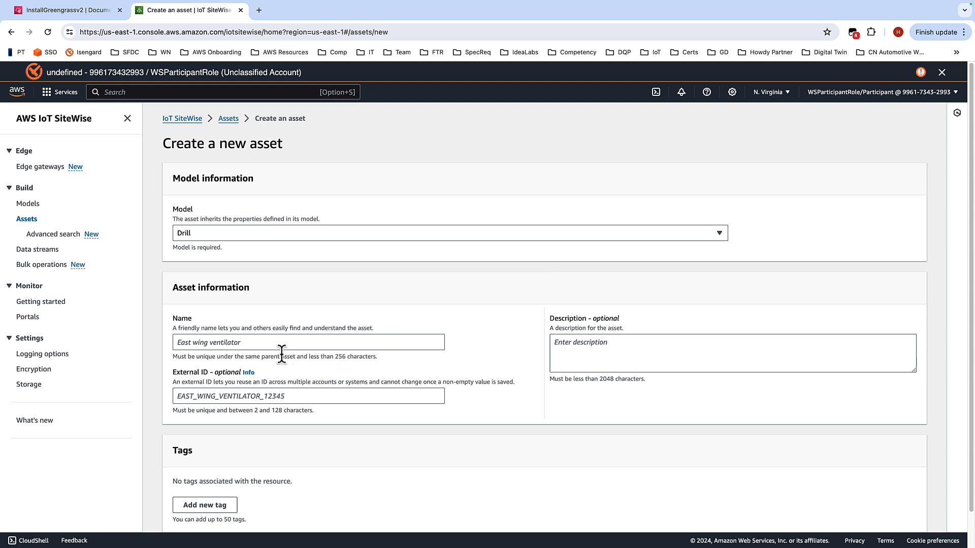
click(263, 343)
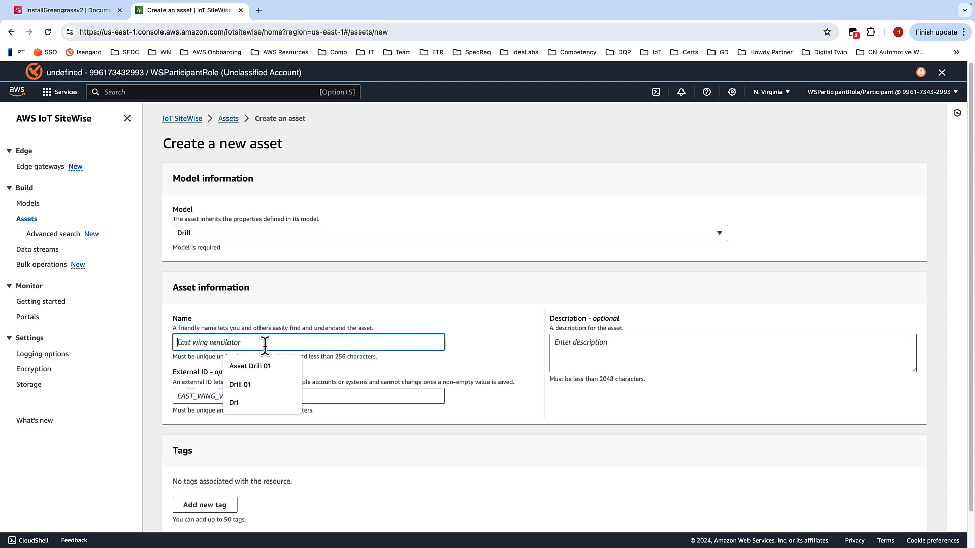
click(253, 384)
scroll(515, 228, down, 1)
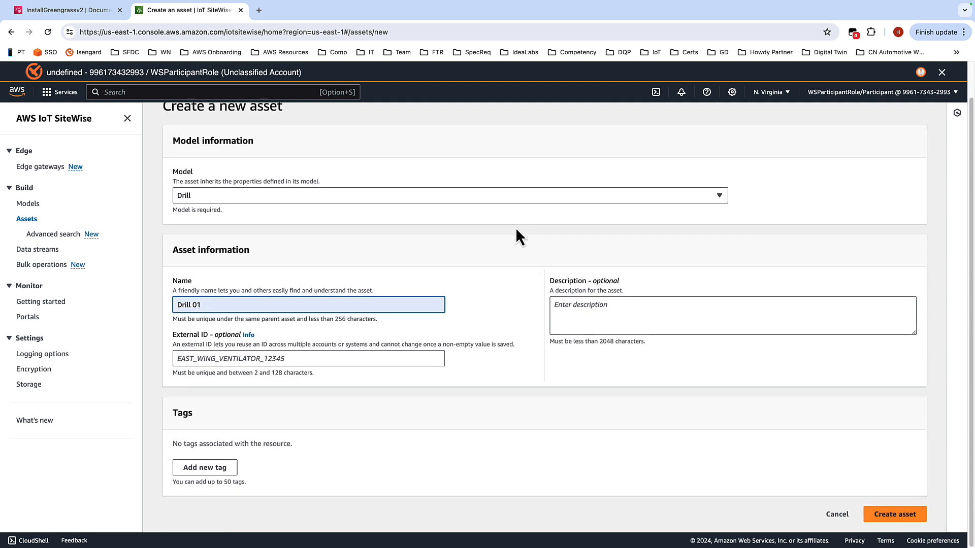
click(911, 516)
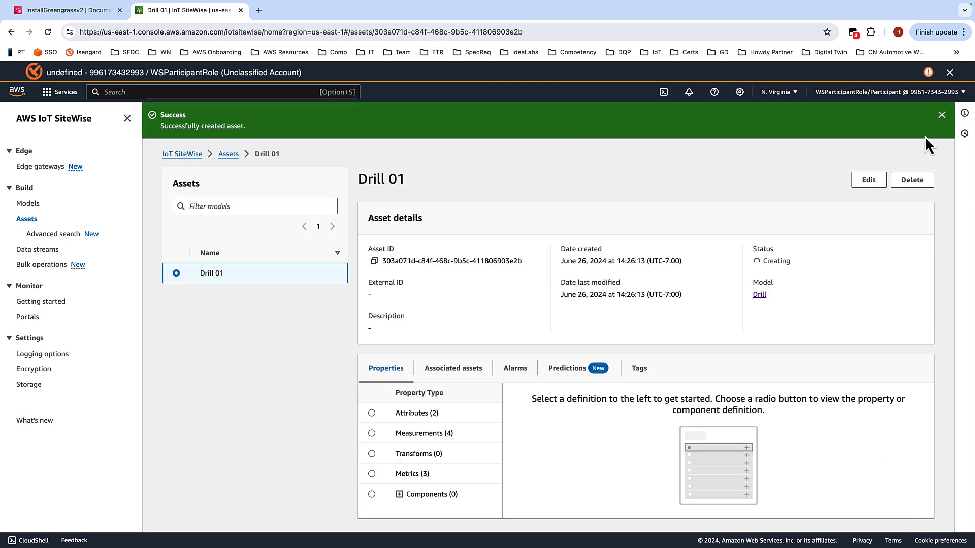
click(941, 115)
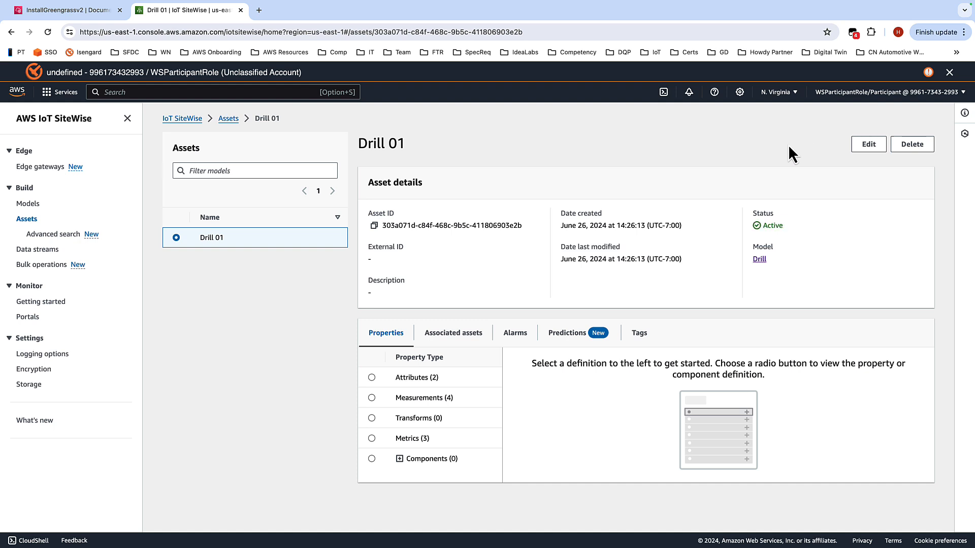
Step: Edit the Drill 01 asset and set its Location attribute to Plant 01
click(868, 144)
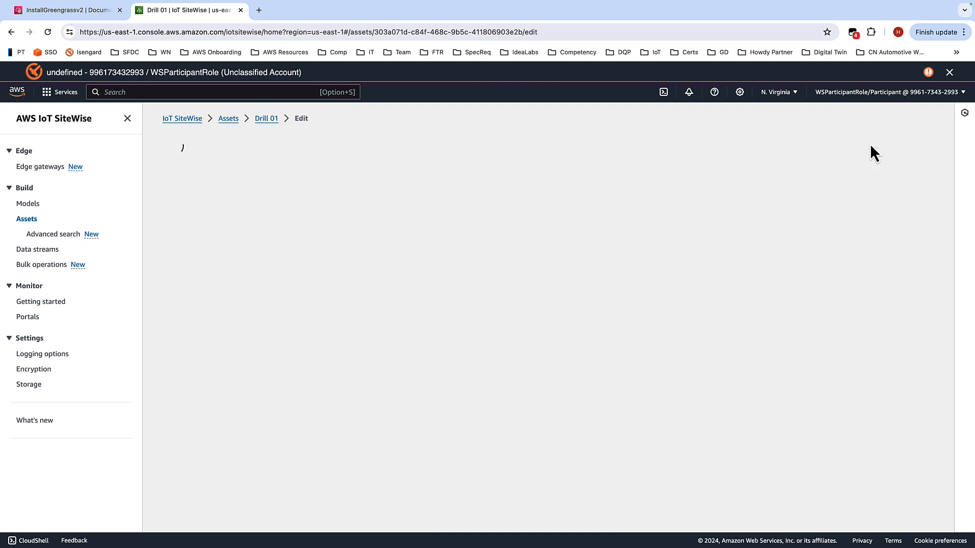
scroll(407, 239, down, 4)
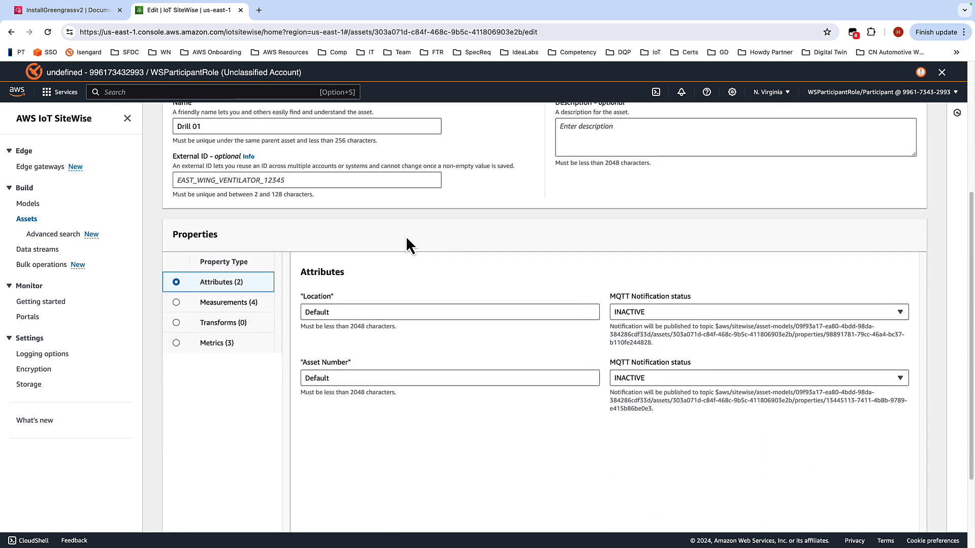
click(349, 312)
click(302, 318)
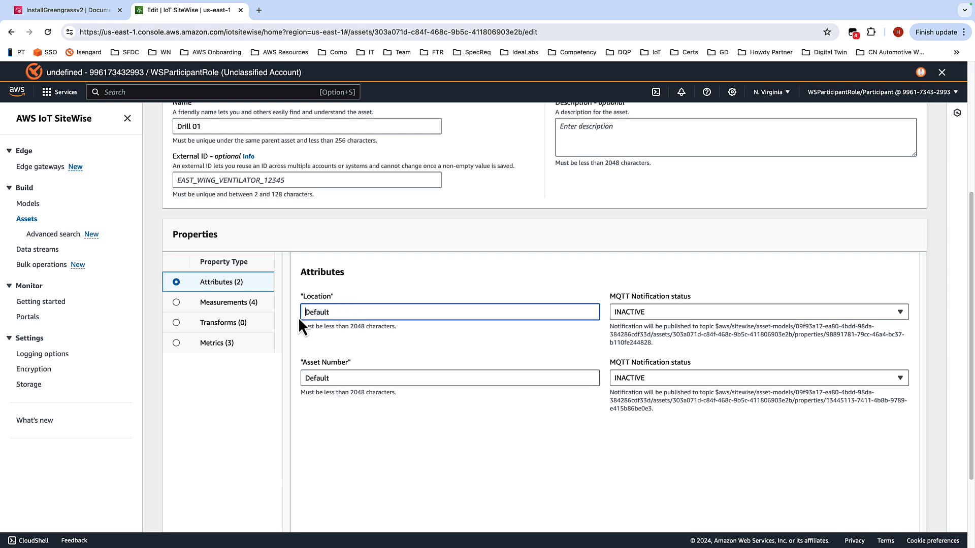
double_click(329, 311)
text(Plant 01)
Step: Set the Drill 01 Asset Number attribute to 0001 and save the asset
click(322, 378)
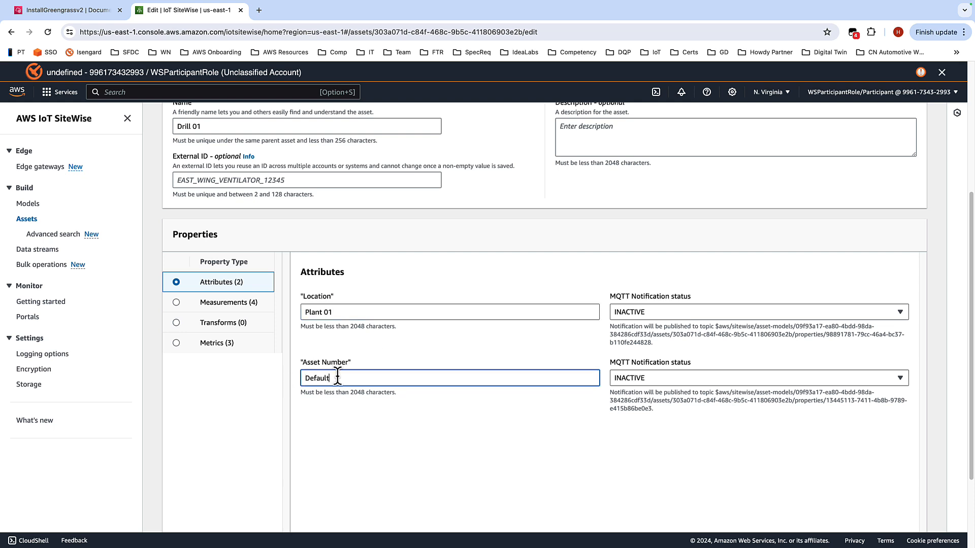
key(BackSpace)
key(BackSpace)
key(BackSpace)
key(BackSpace)
key(BackSpace)
key(BackSpace)
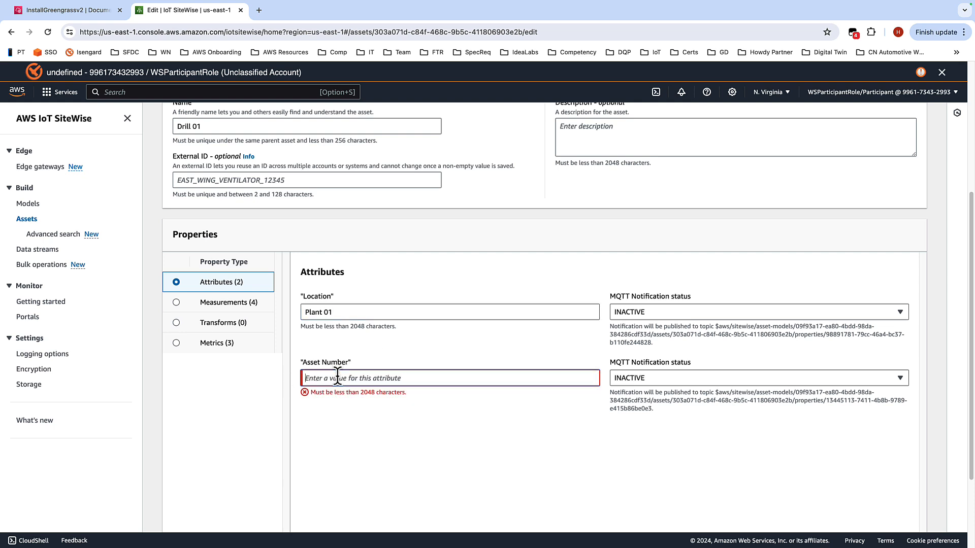
text(0001)
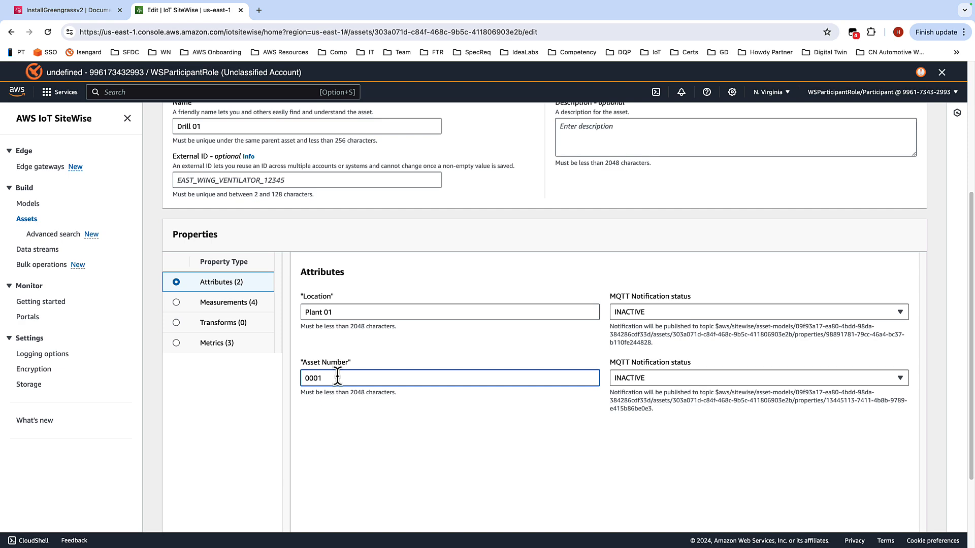
scroll(868, 198, down, 3)
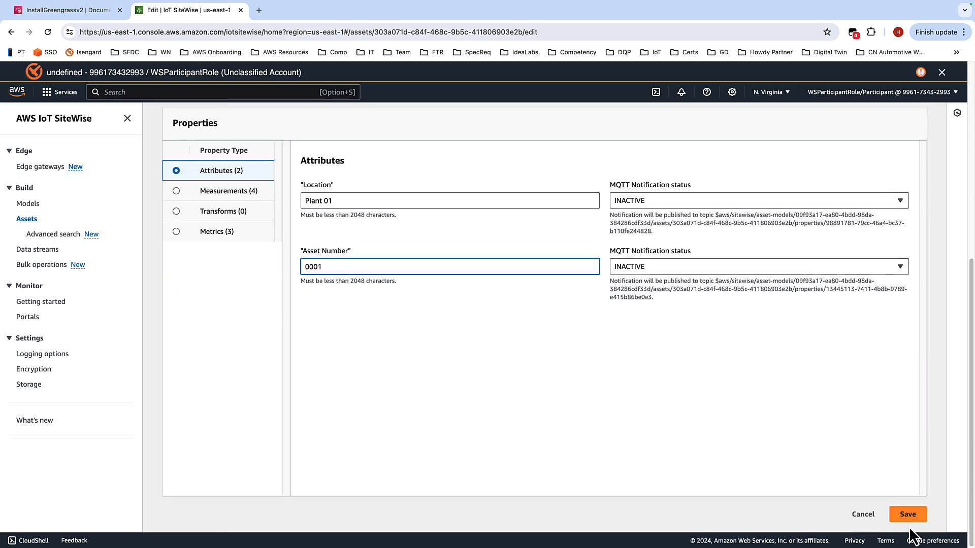
click(907, 514)
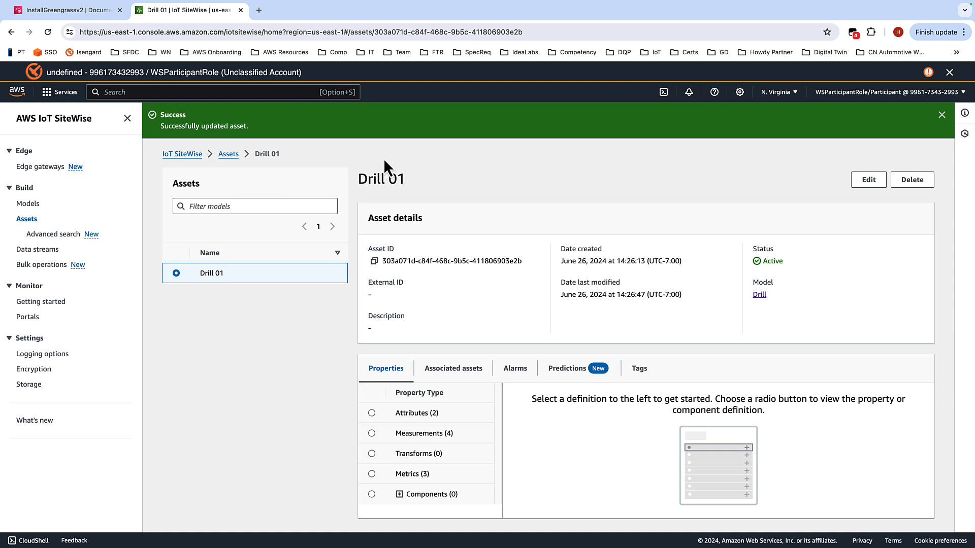
click(941, 115)
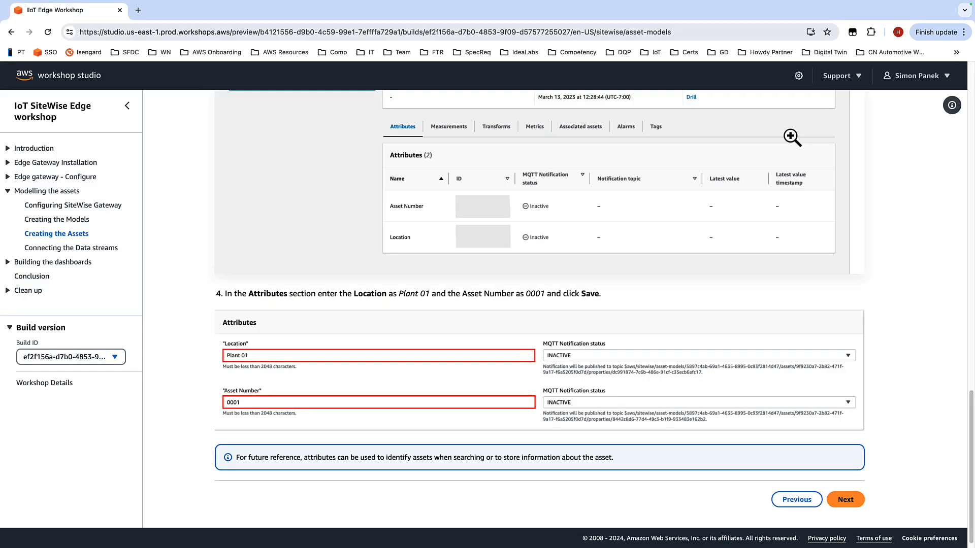
Step: Move on to the Connecting the Data streams workshop page and read its instructions
scroll(696, 383, down, 1)
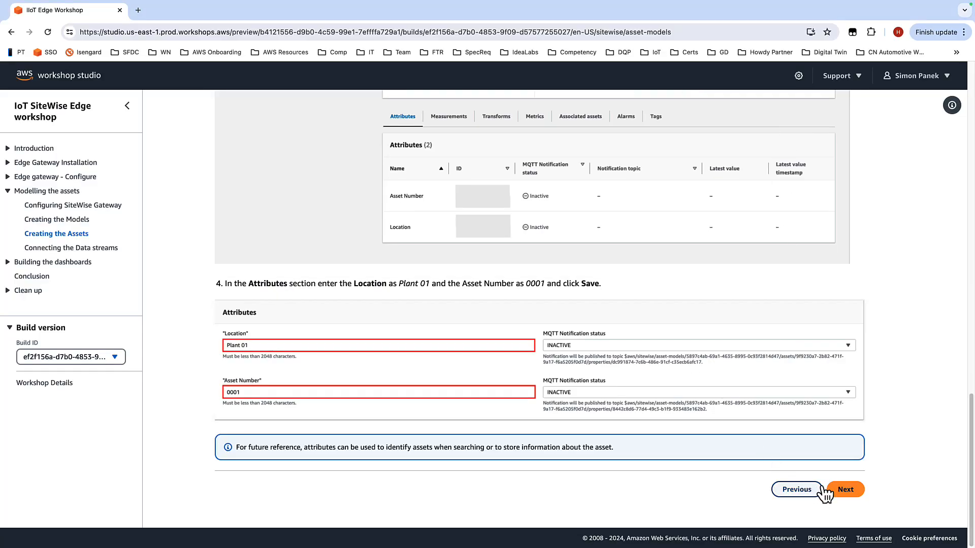
click(846, 490)
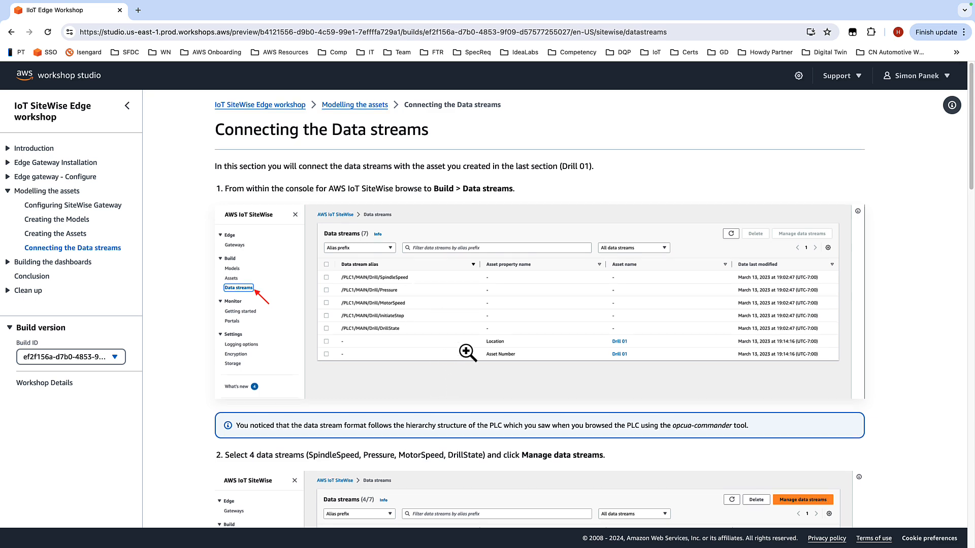
scroll(422, 332, down, 4)
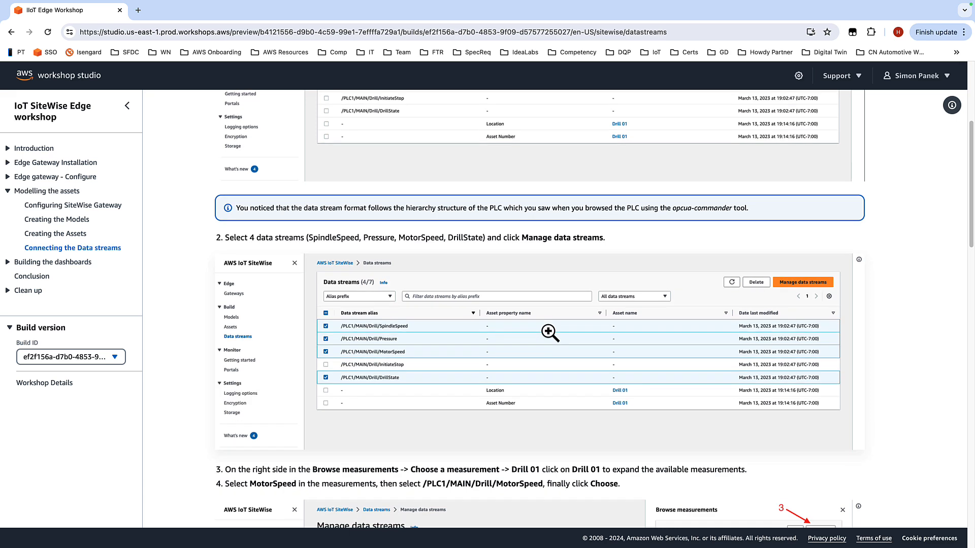
scroll(573, 330, down, 1)
scroll(764, 292, down, 6)
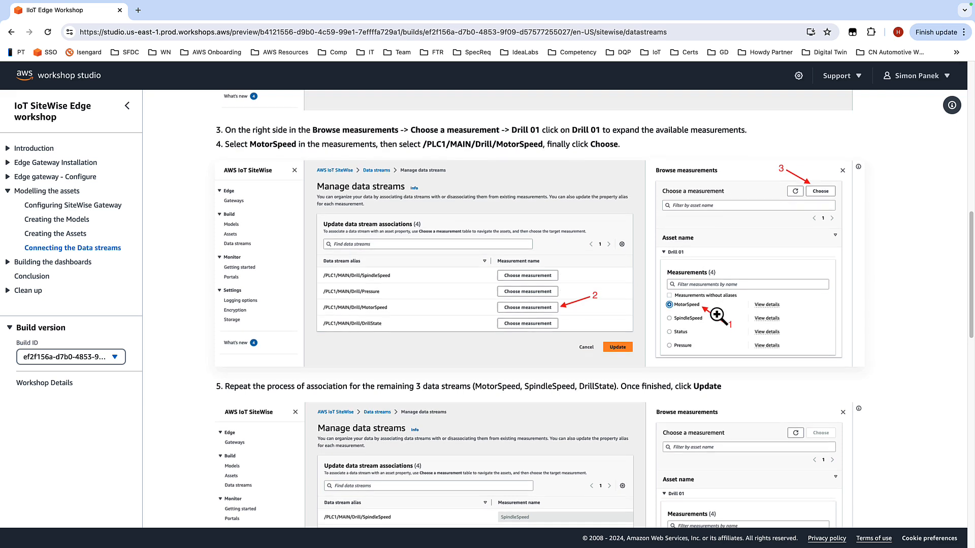
scroll(717, 325, down, 5)
scroll(577, 280, down, 1)
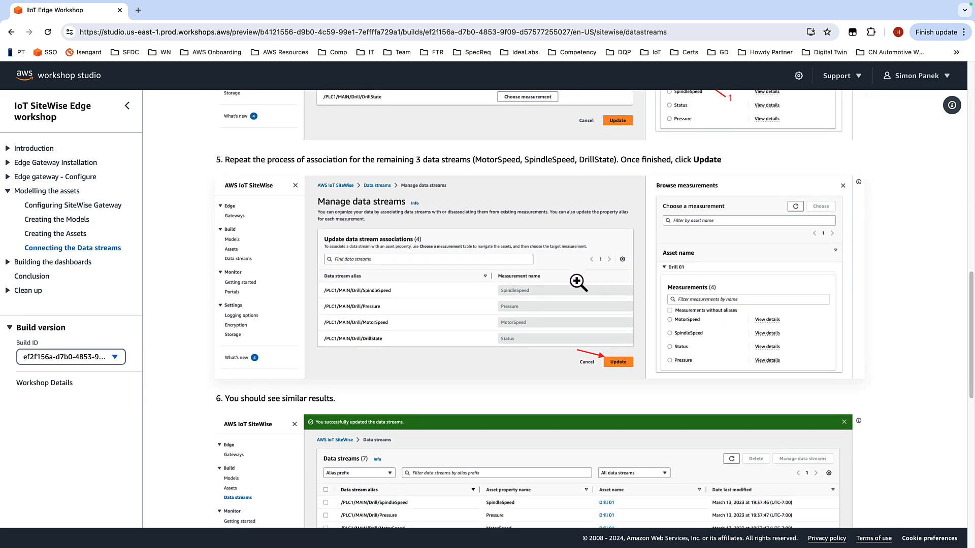
scroll(628, 361, down, 1)
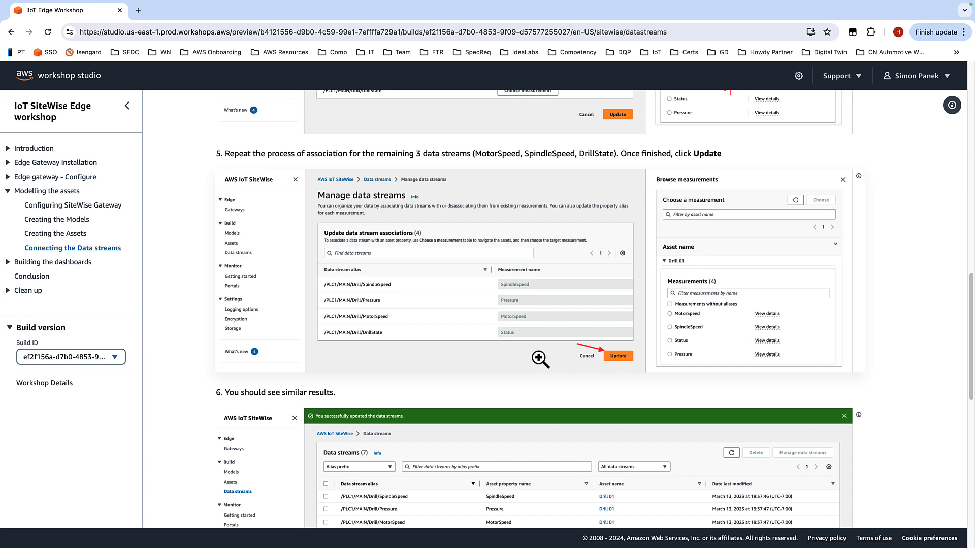
scroll(541, 355, down, 2)
scroll(663, 341, down, 4)
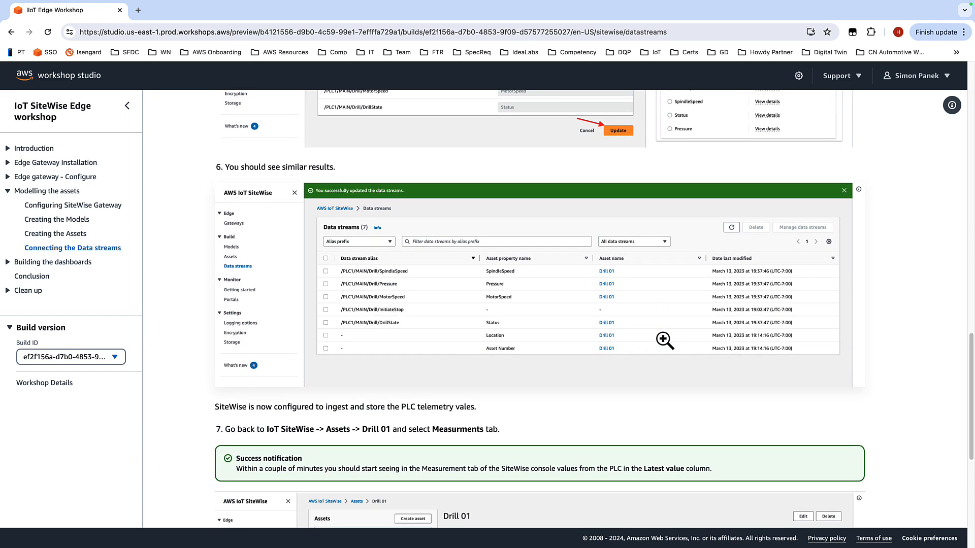
scroll(854, 303, up, 2)
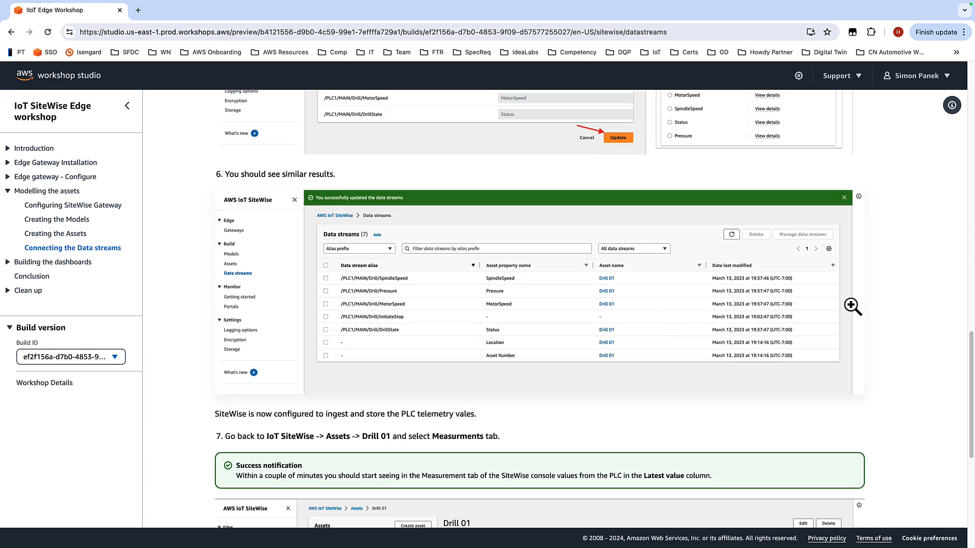
scroll(538, 299, down, 6)
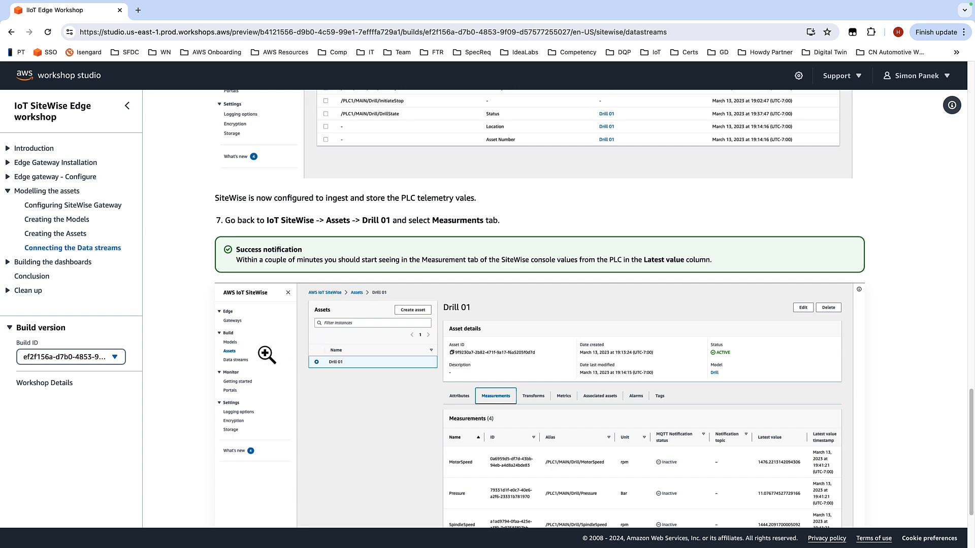
scroll(429, 344, down, 2)
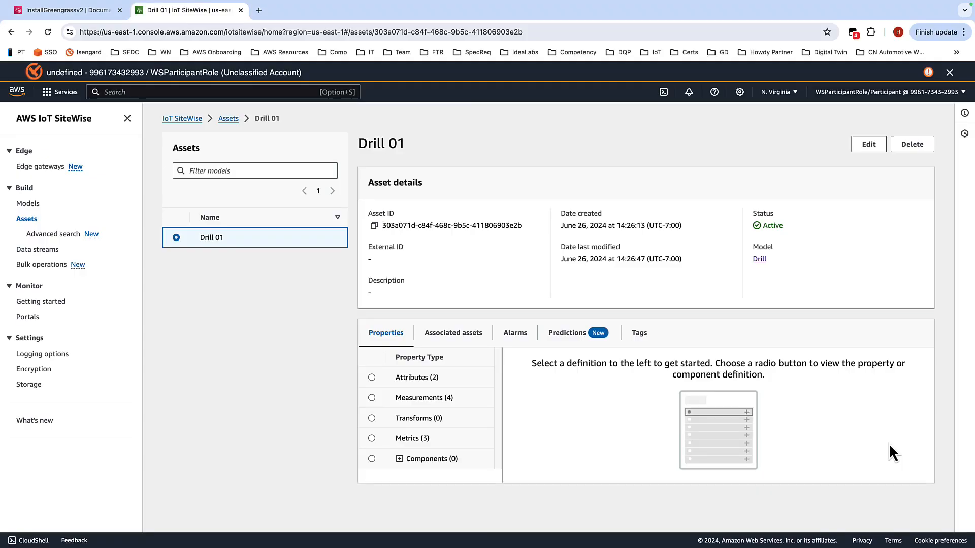
Step: Select the SpindleSpeed, Pressure, MotorSpeed and DrillState data streams and open them for managing
click(53, 252)
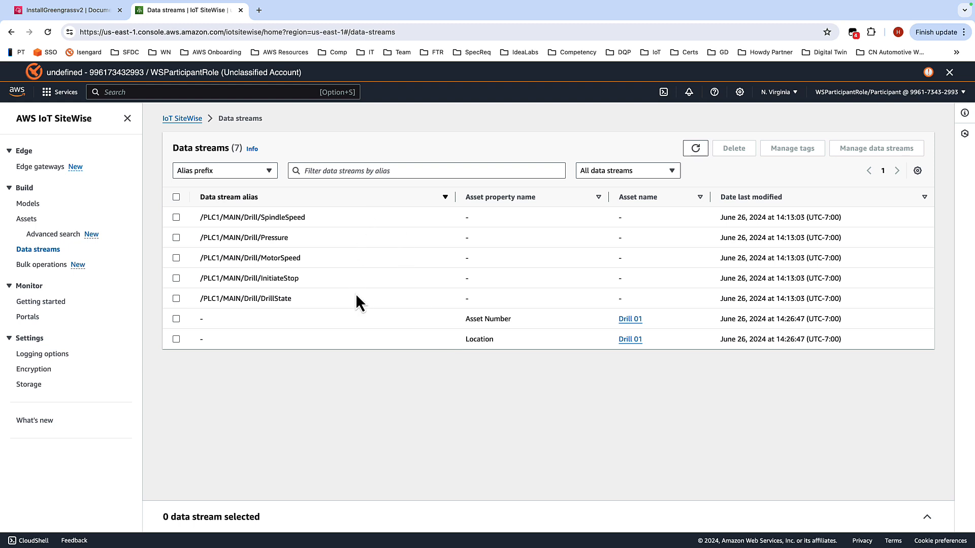
click(176, 217)
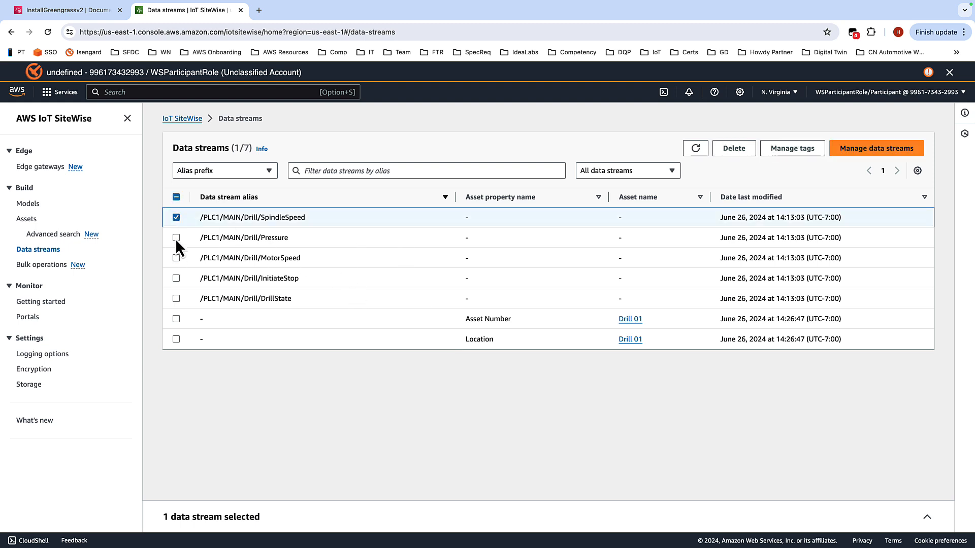
click(176, 237)
click(176, 258)
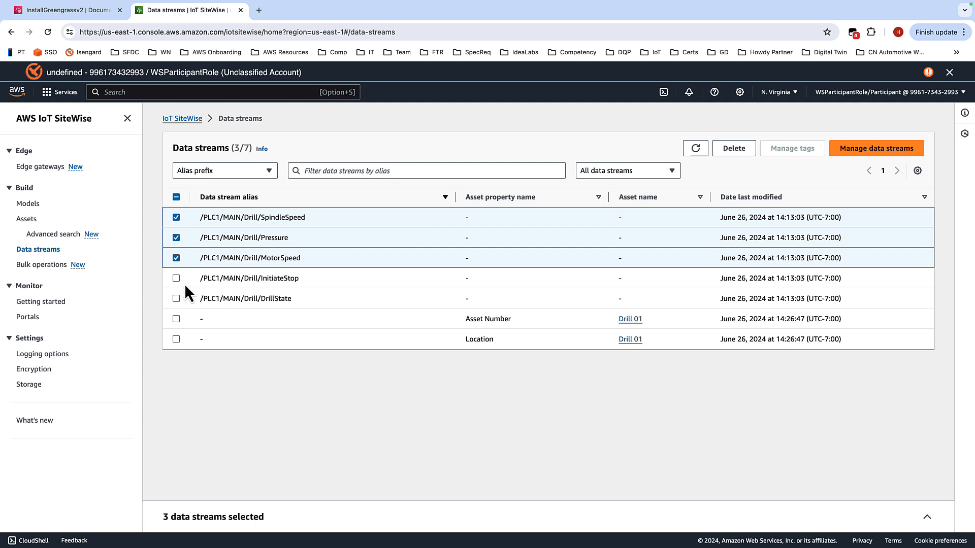
click(176, 300)
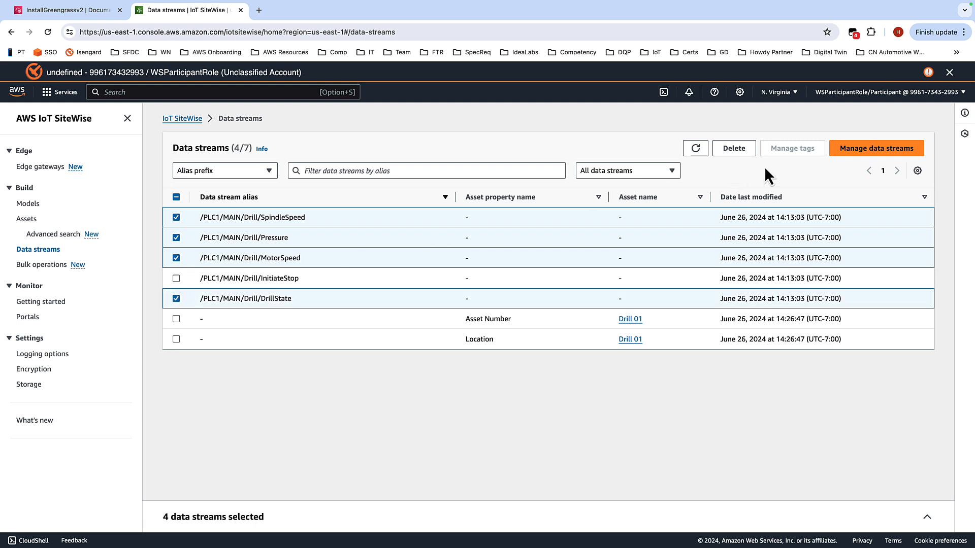
click(877, 160)
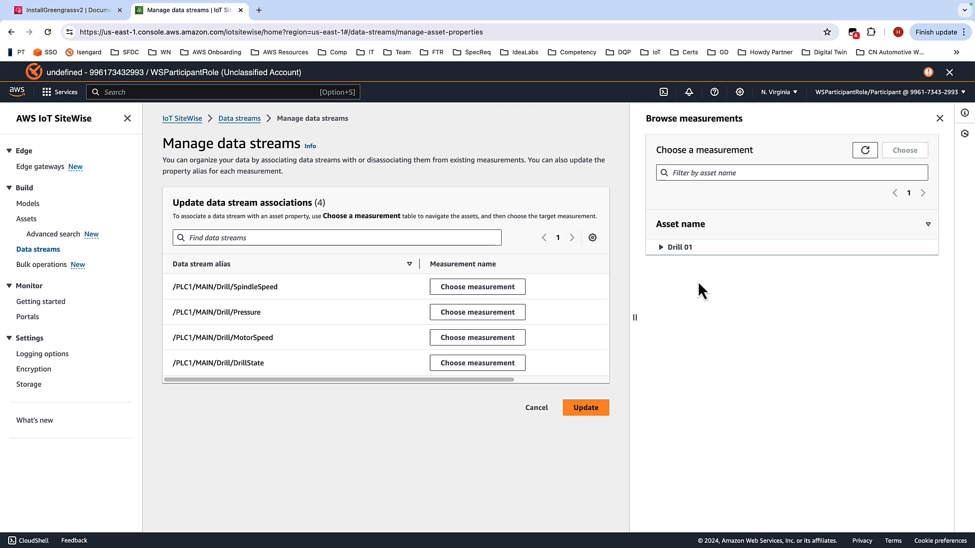
Step: Associate the Pressure and MotorSpeed data streams with Drill 01's Pressure and MotorSpeed measurements
click(661, 248)
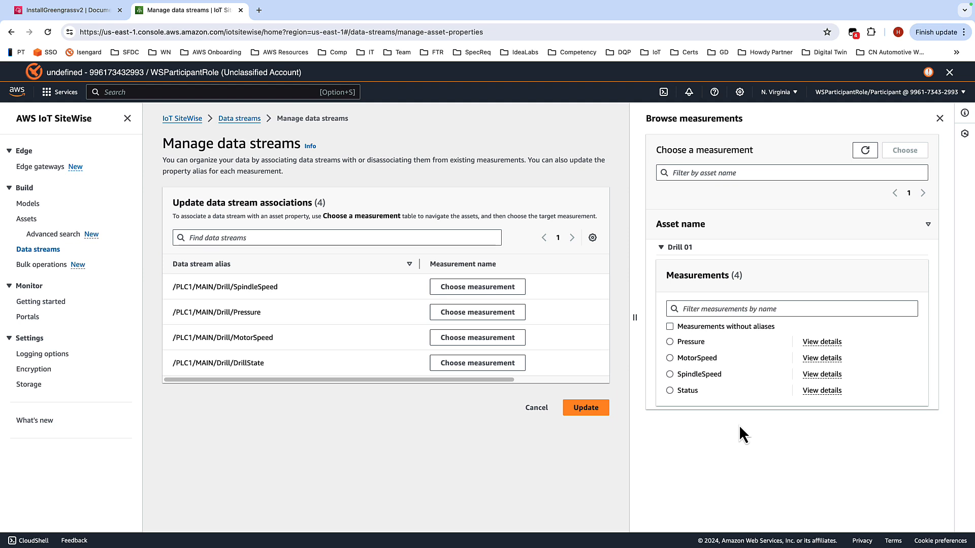
click(670, 342)
click(489, 314)
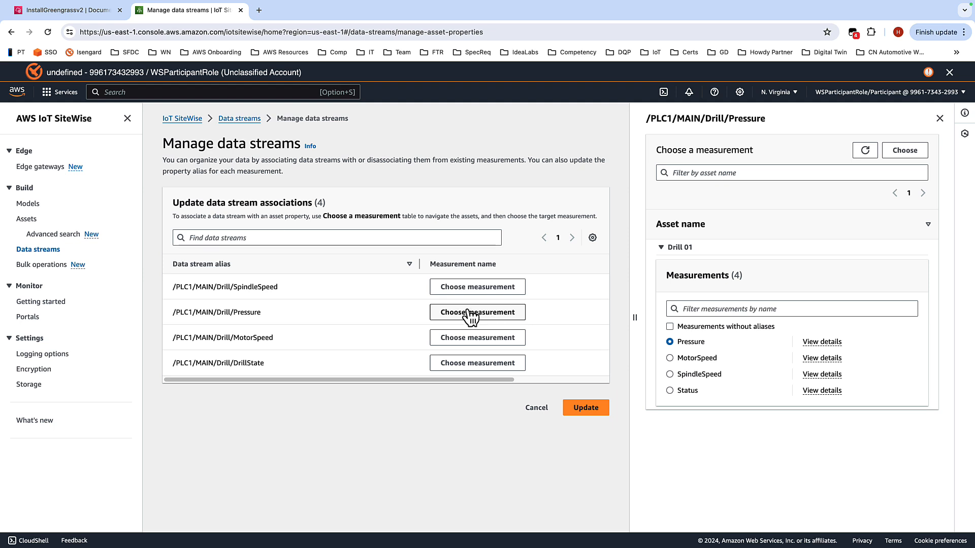
click(912, 151)
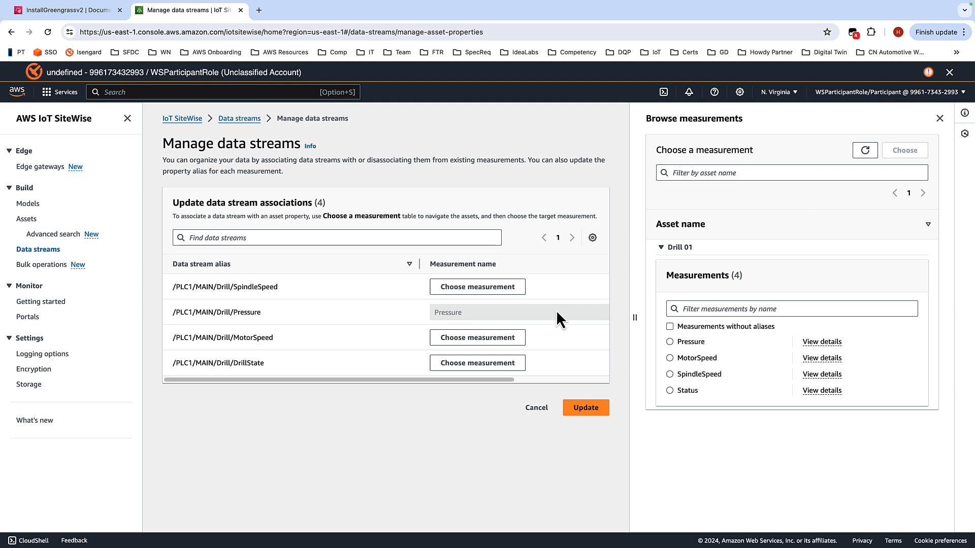
click(670, 358)
click(470, 339)
click(903, 149)
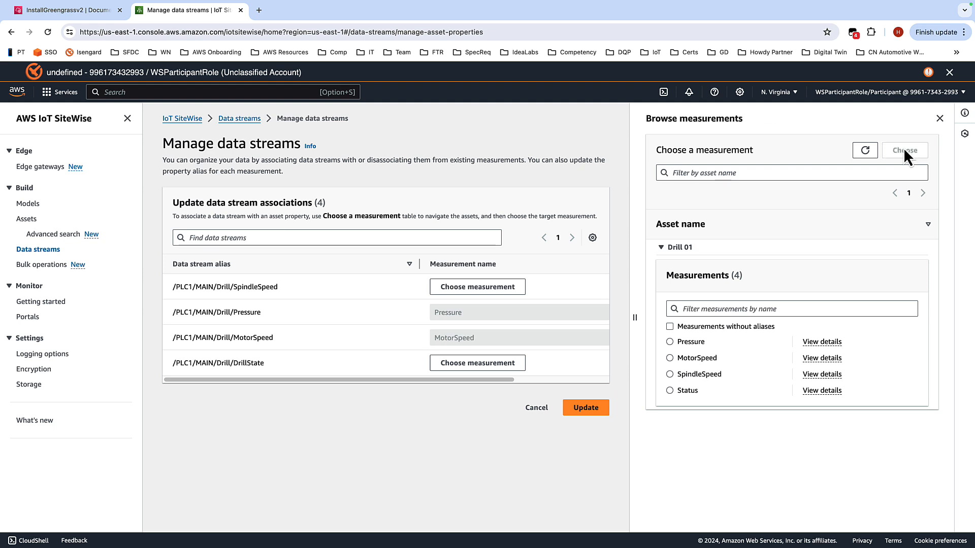
Step: Associate SpindleSpeed with the SpindleSpeed measurement and DrillState with Status, then apply the update
click(670, 374)
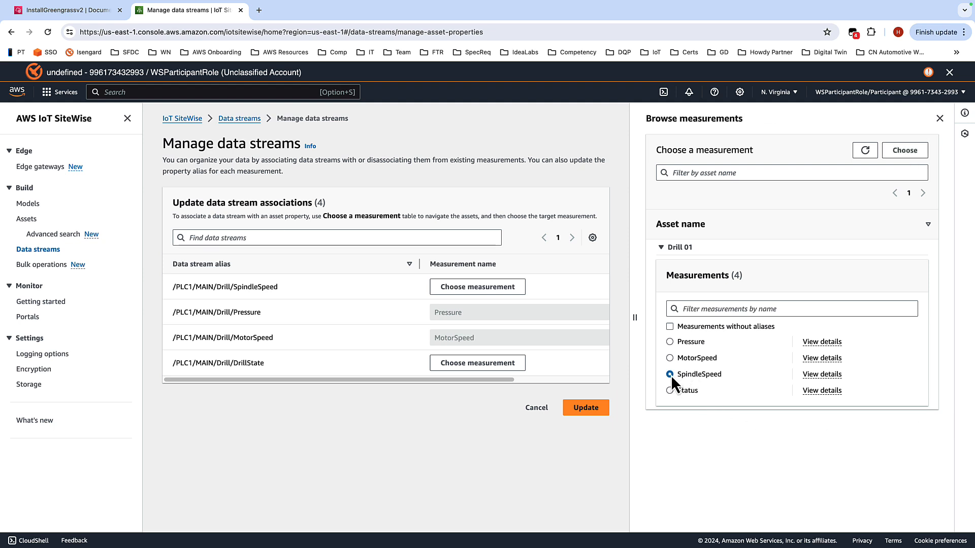
click(480, 288)
click(908, 150)
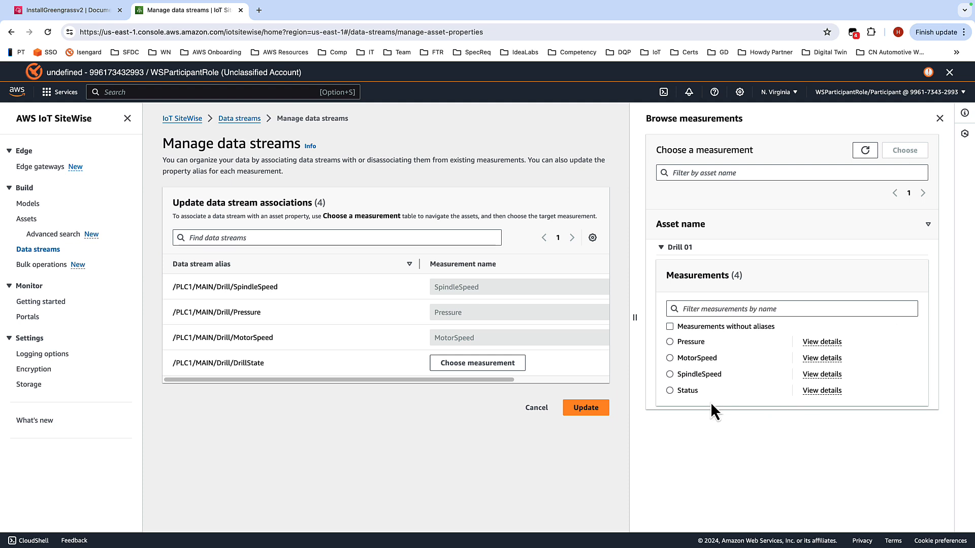
click(670, 391)
click(487, 363)
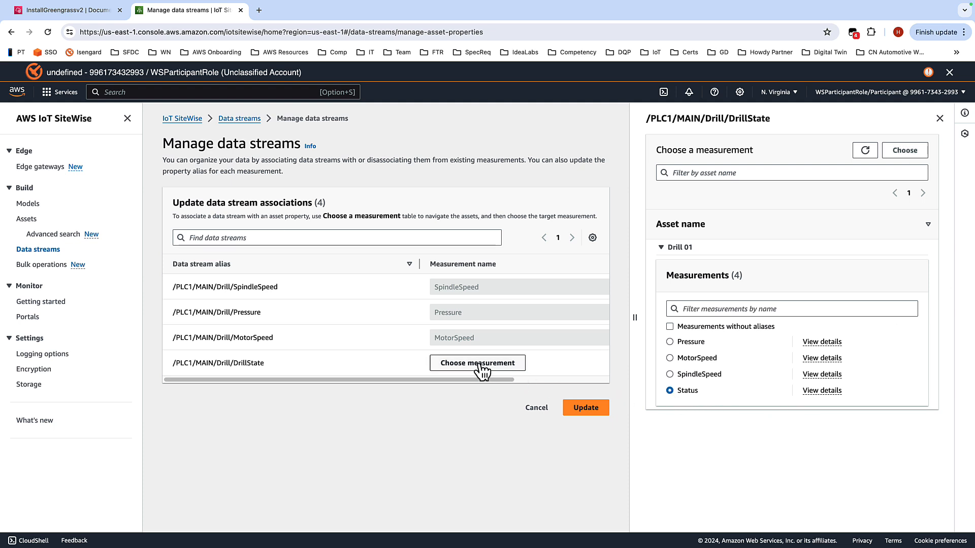
click(905, 150)
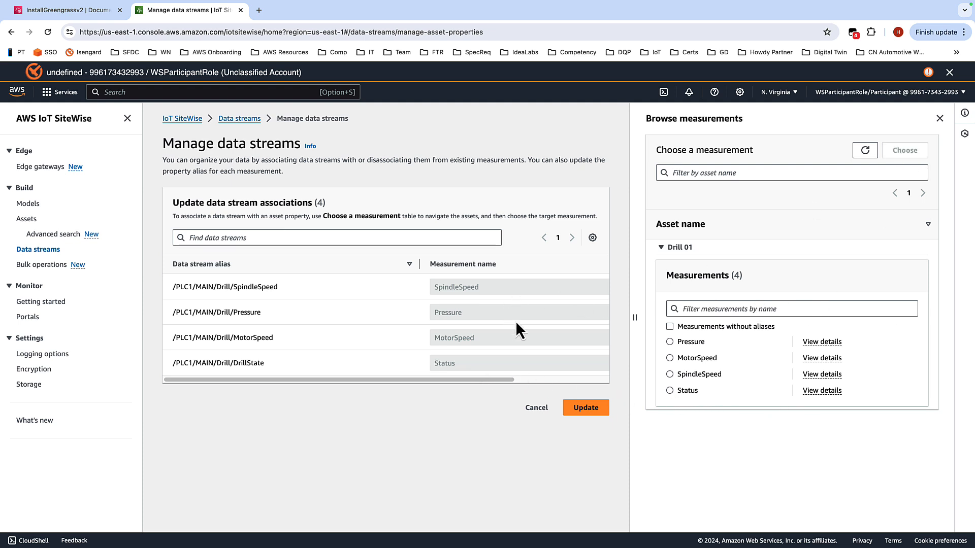
click(589, 409)
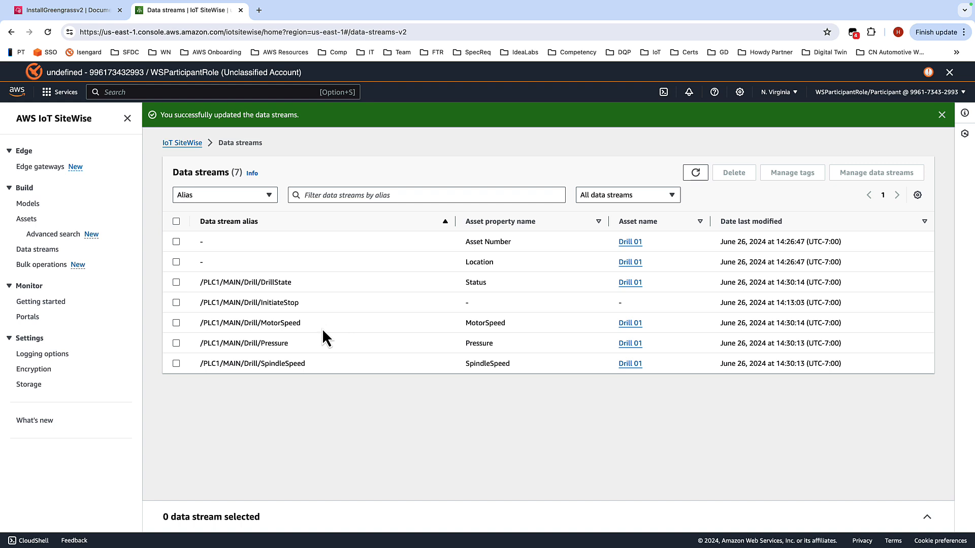
Step: Open the Drill 01 asset and review its measurements table
click(28, 222)
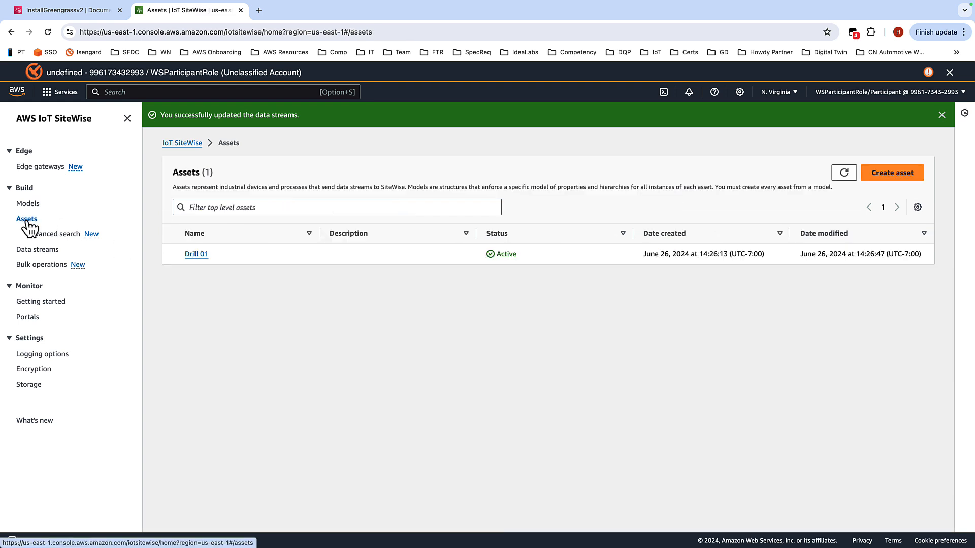
click(197, 254)
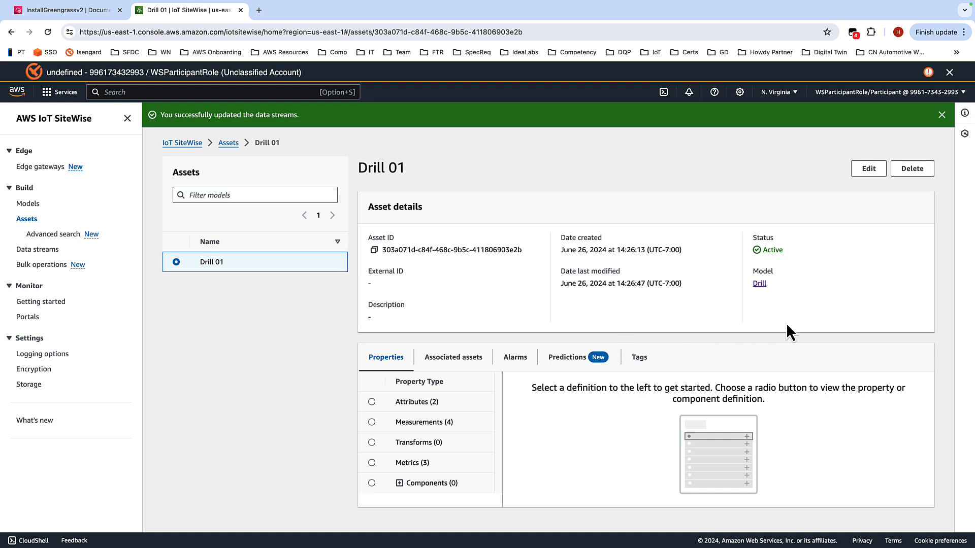
click(371, 424)
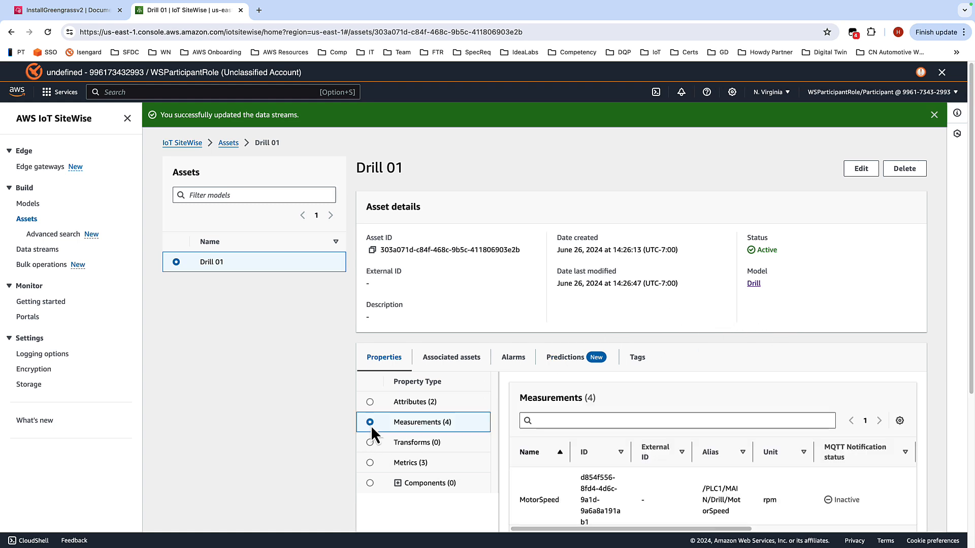
scroll(880, 285, down, 2)
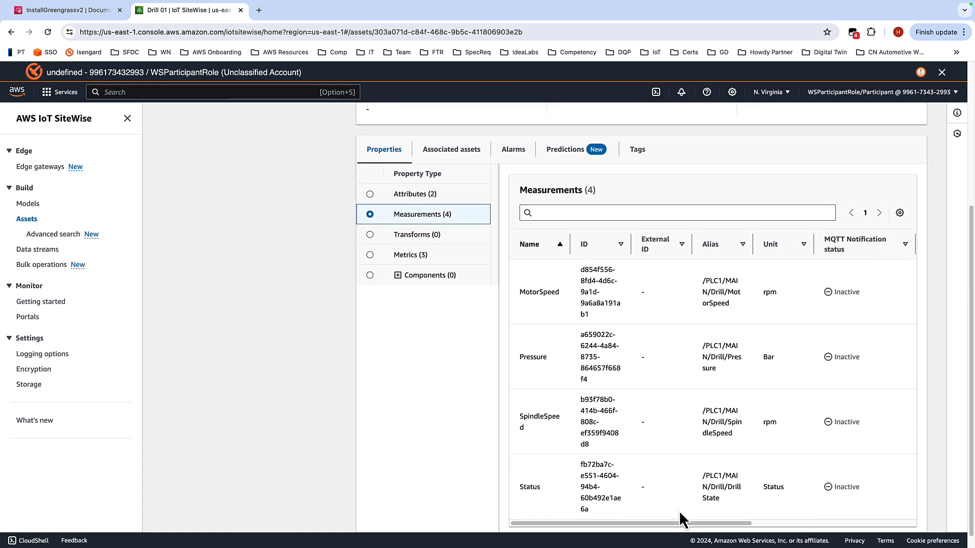
drag(659, 523, 858, 502)
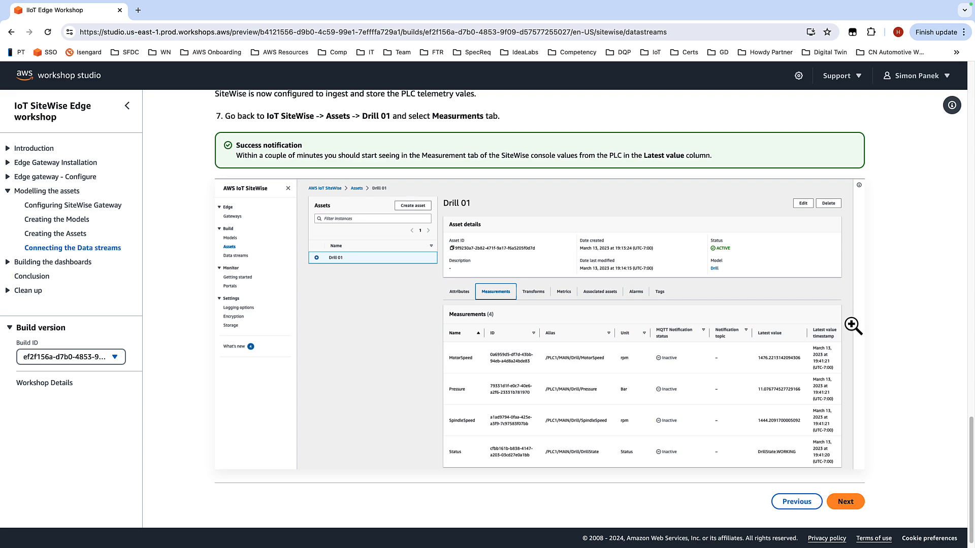
Step: Advance the workshop guide past the data streams section to the Creating the edge portal page
scroll(848, 298, down, 1)
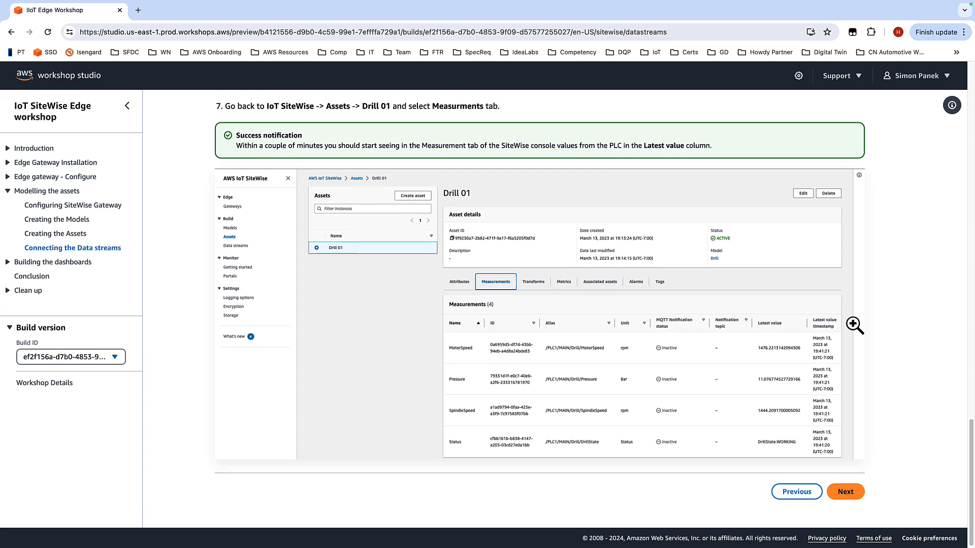
click(846, 490)
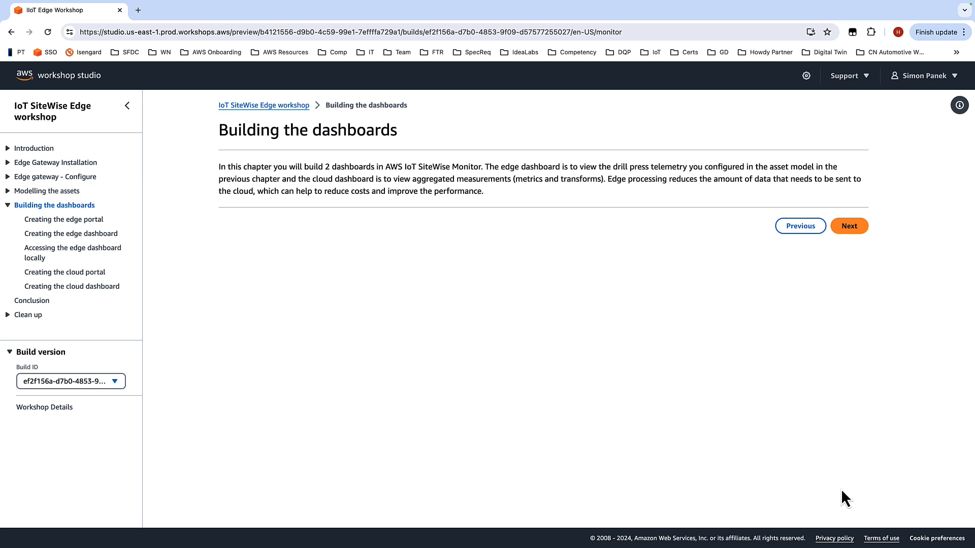
click(857, 228)
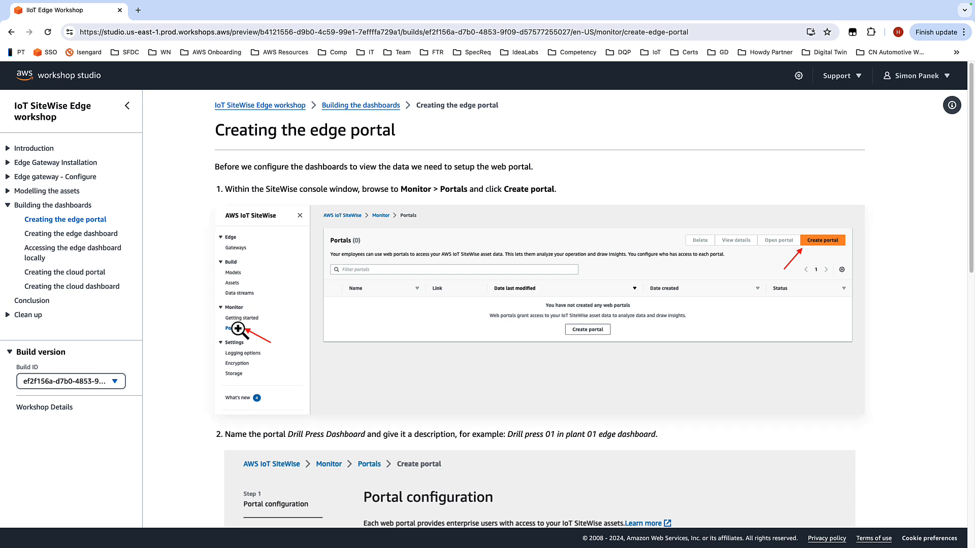
Step: Read through the edge portal setup instructions and advance to the Creating the edge dashboard page
scroll(920, 287, down, 3)
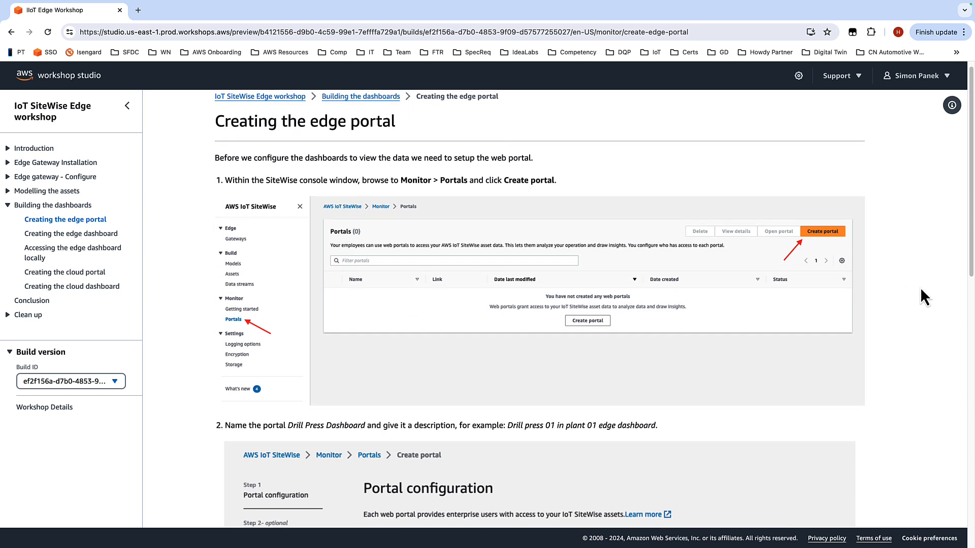
scroll(914, 278, down, 2)
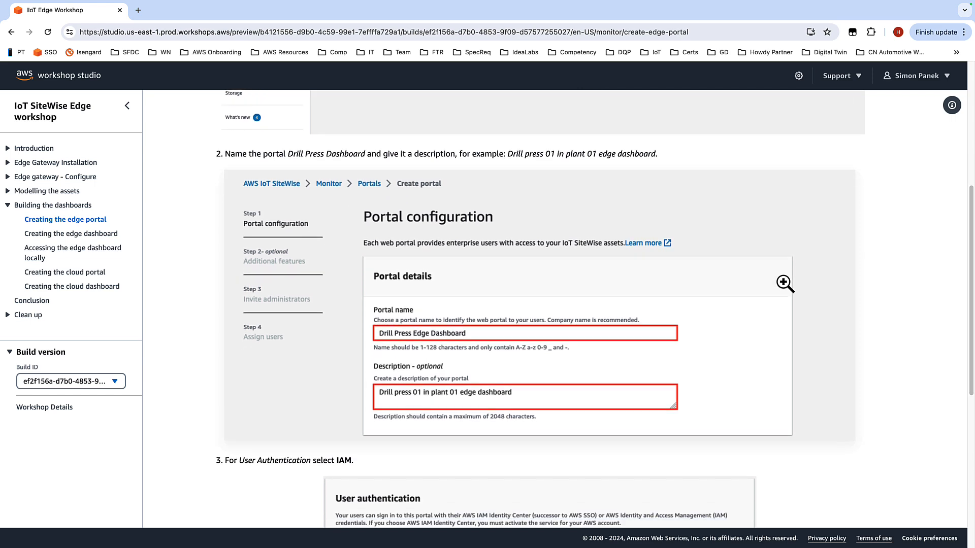
scroll(784, 283, down, 3)
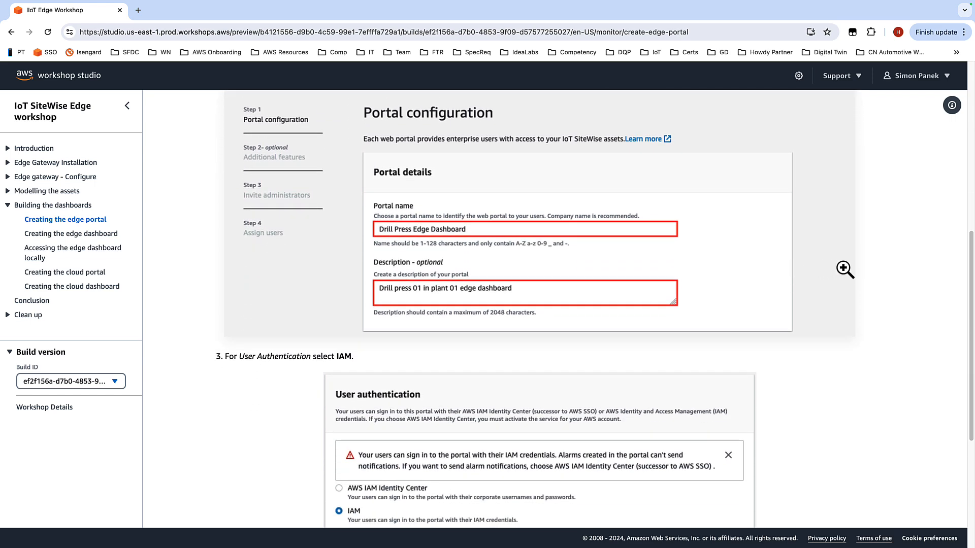
scroll(845, 270, down, 3)
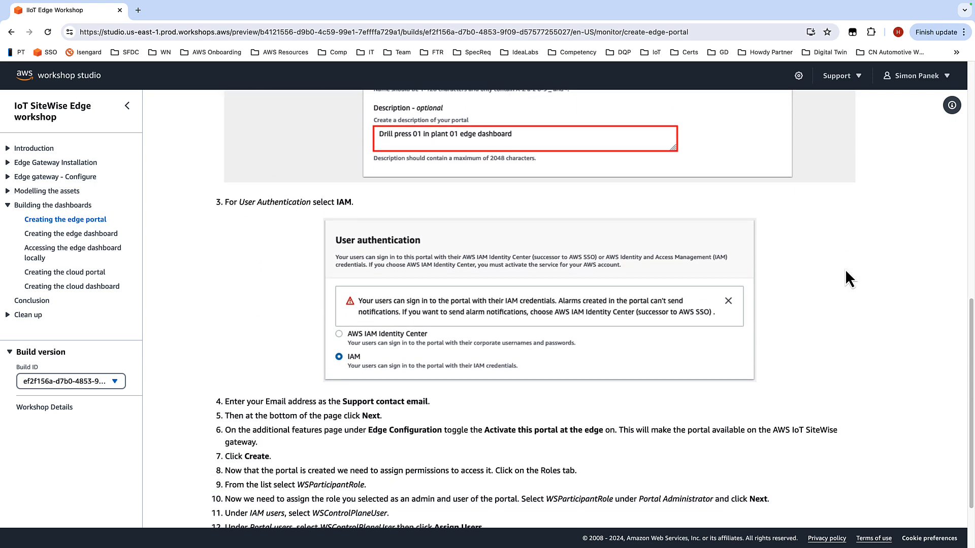
scroll(846, 276, down, 1)
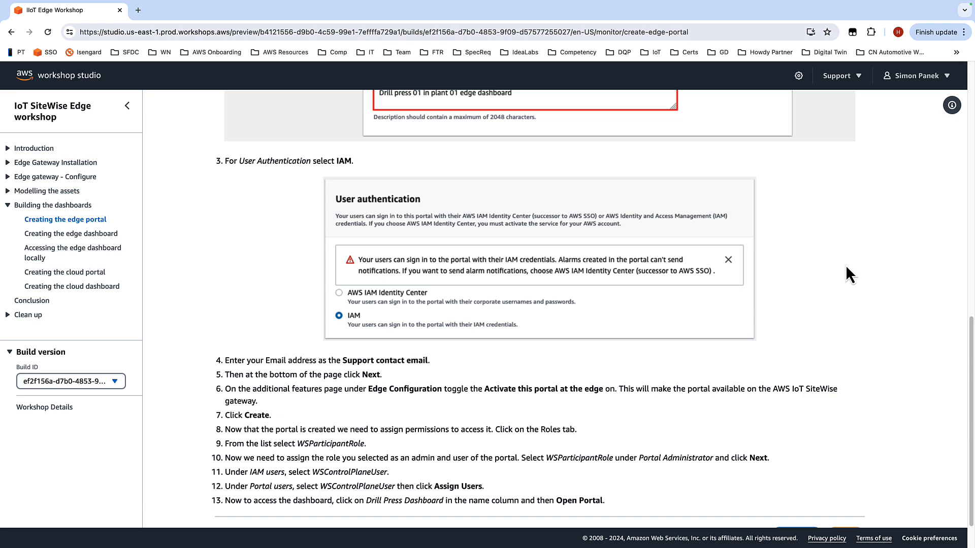
scroll(845, 266, down, 1)
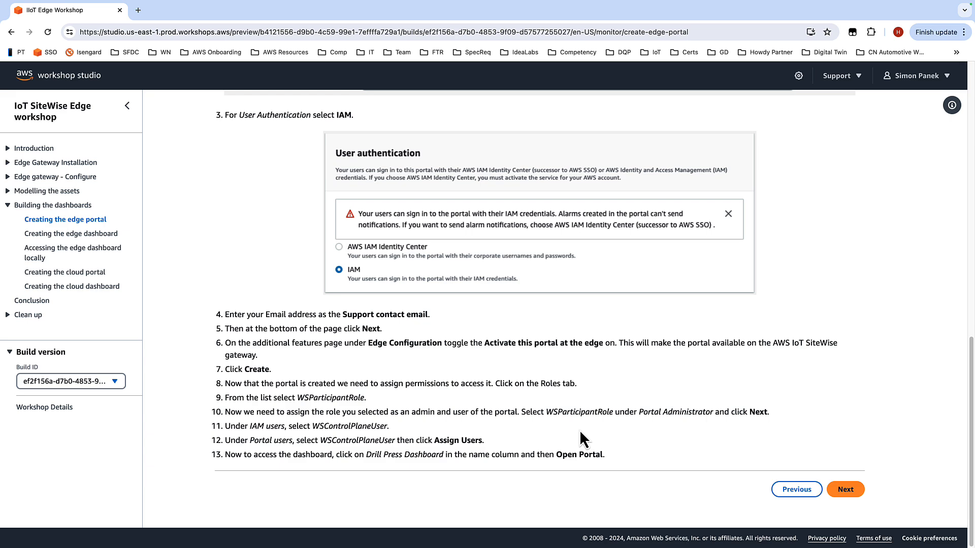
click(847, 490)
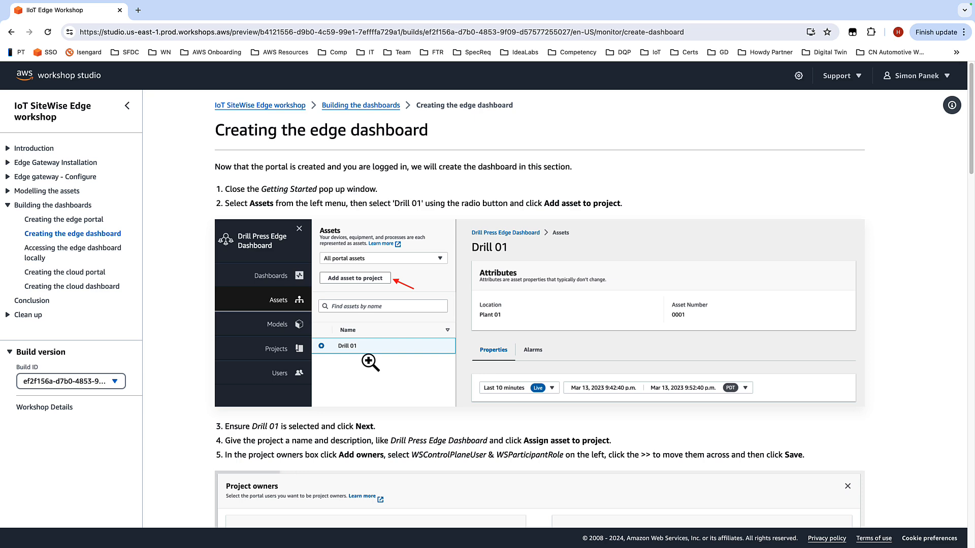
Step: Read through the edge dashboard instructions for adding Drill 01's Pressure and speed widgets
scroll(401, 356, down, 2)
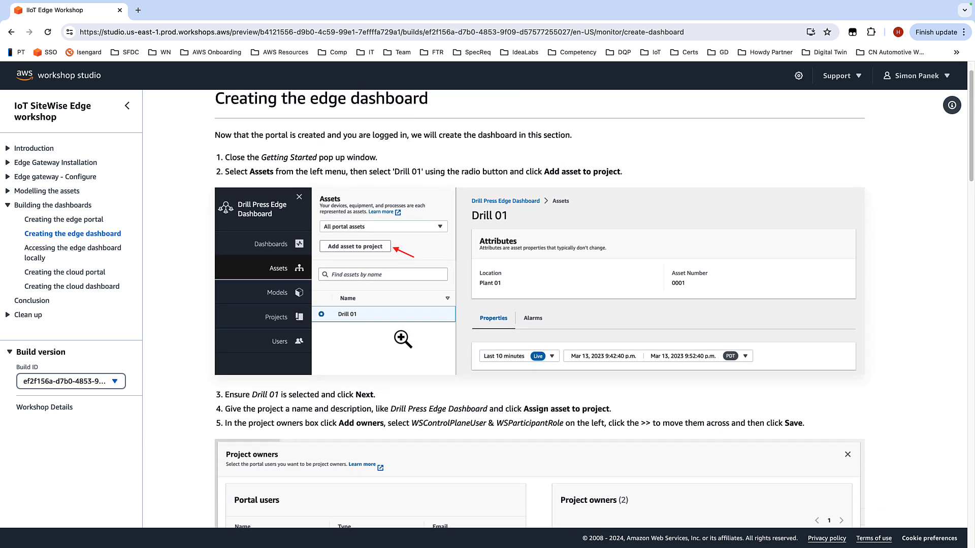
scroll(436, 356, down, 3)
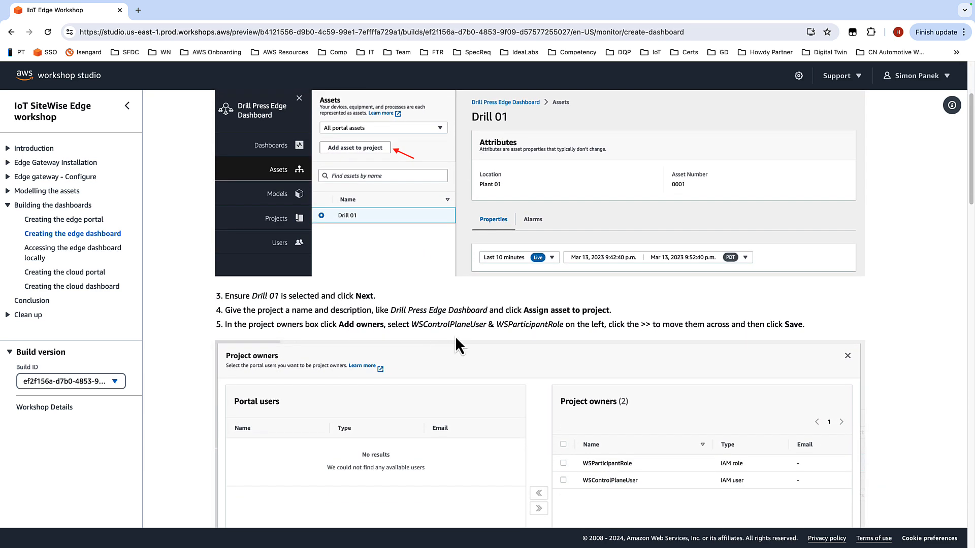
scroll(487, 340, down, 3)
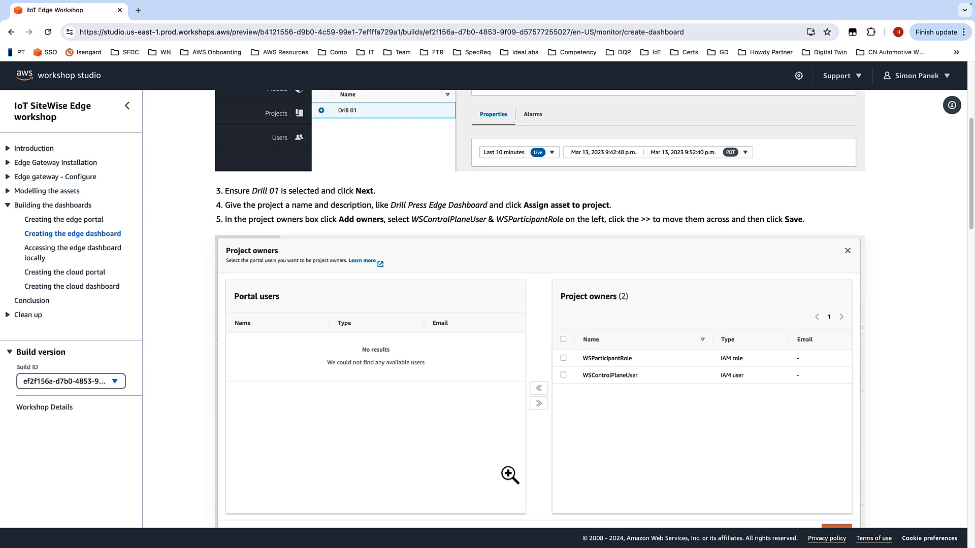
scroll(549, 457, down, 5)
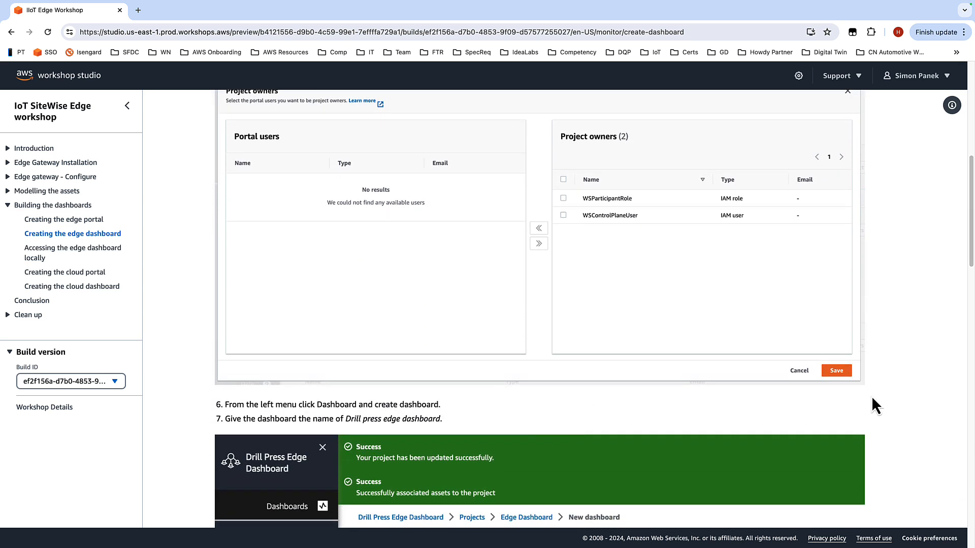
scroll(879, 401, down, 6)
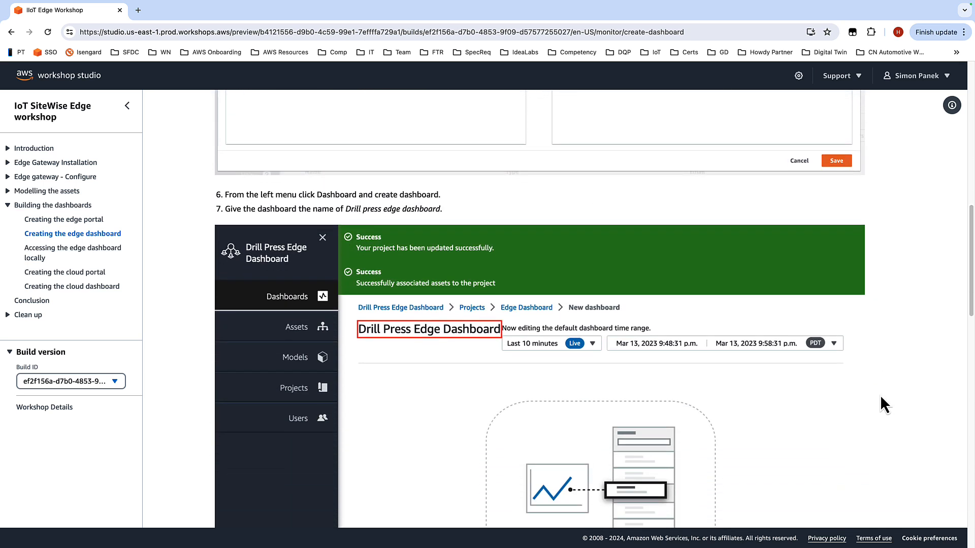
scroll(879, 395, down, 3)
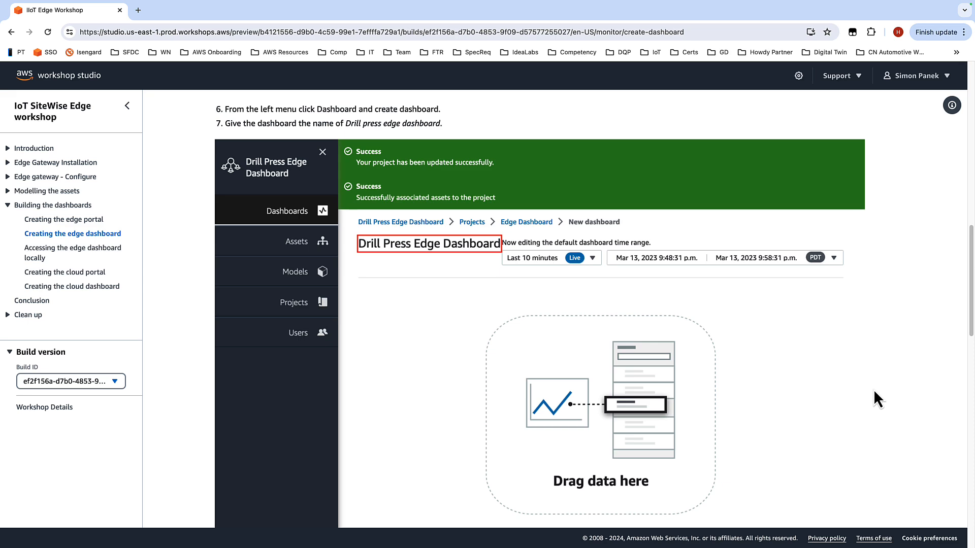
scroll(821, 344, down, 5)
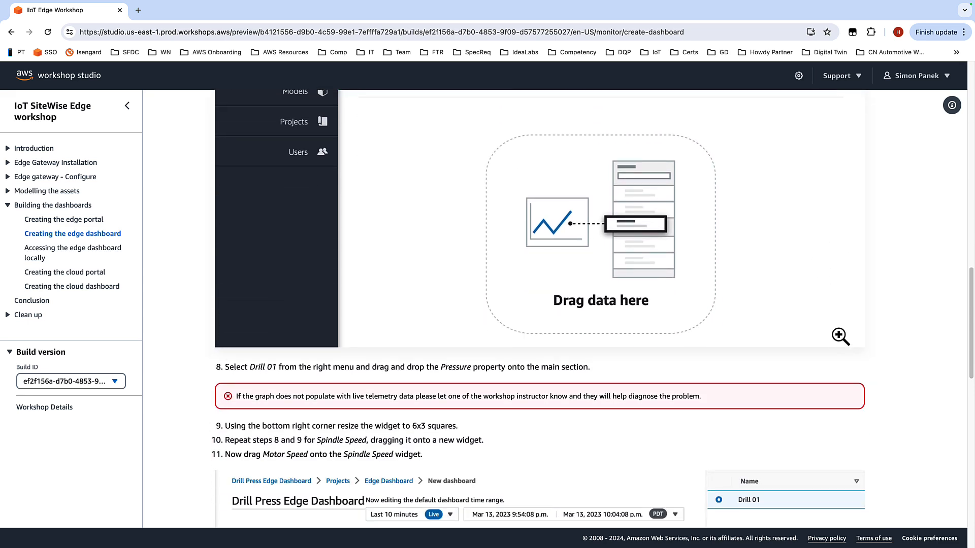
scroll(840, 336, down, 6)
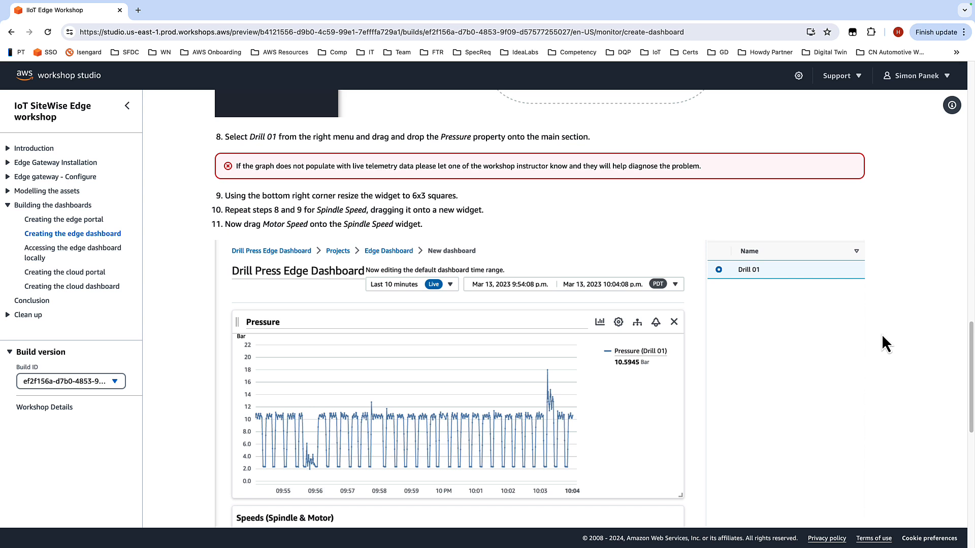
scroll(878, 327, down, 2)
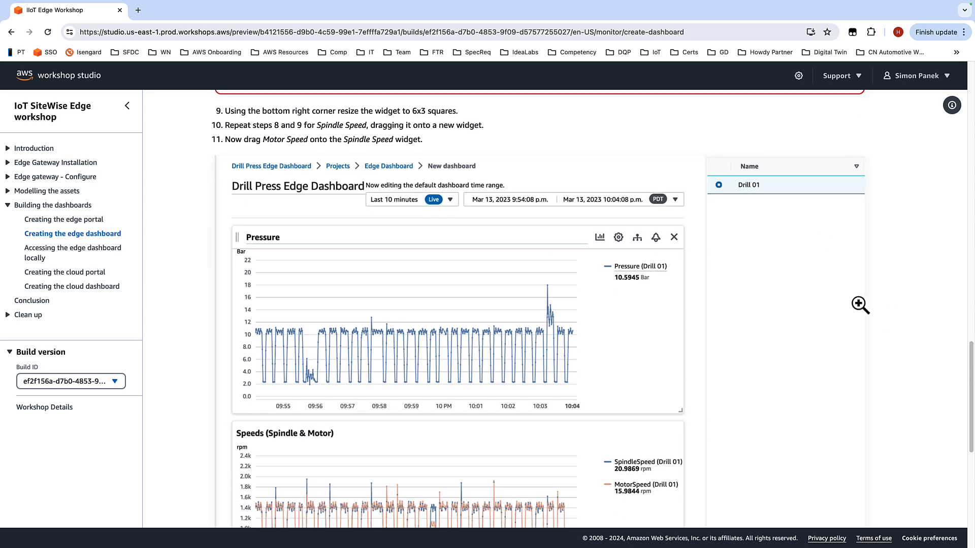
scroll(860, 305, down, 2)
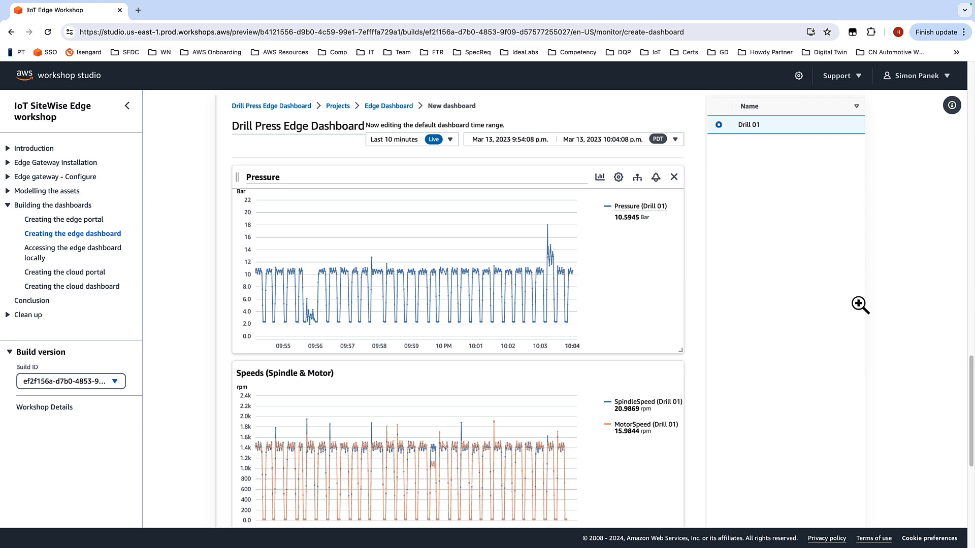
scroll(853, 304, down, 1)
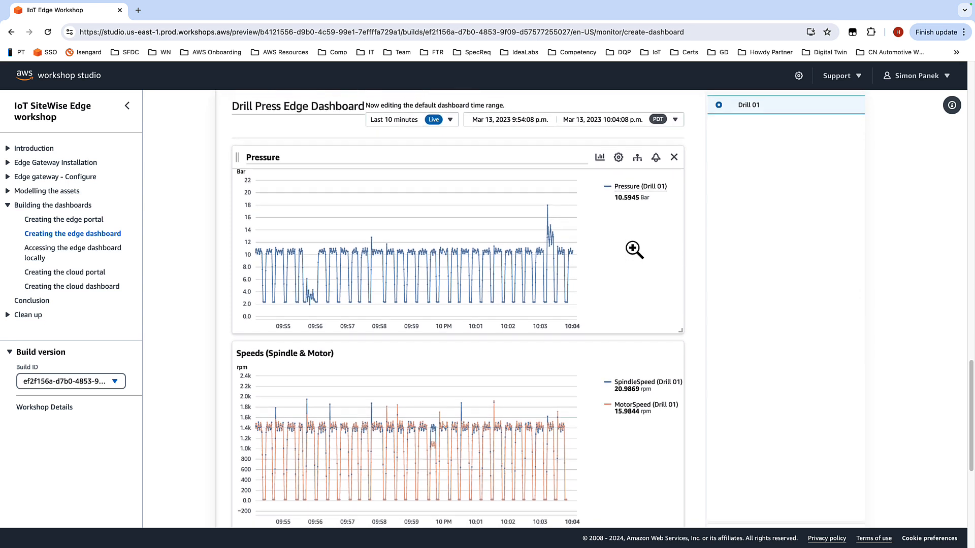
scroll(625, 264, down, 2)
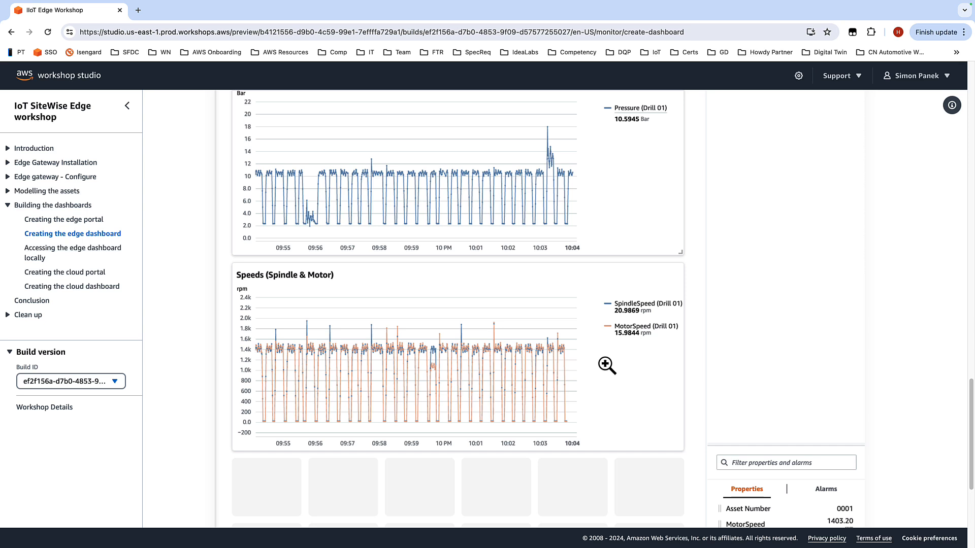
scroll(634, 357, down, 1)
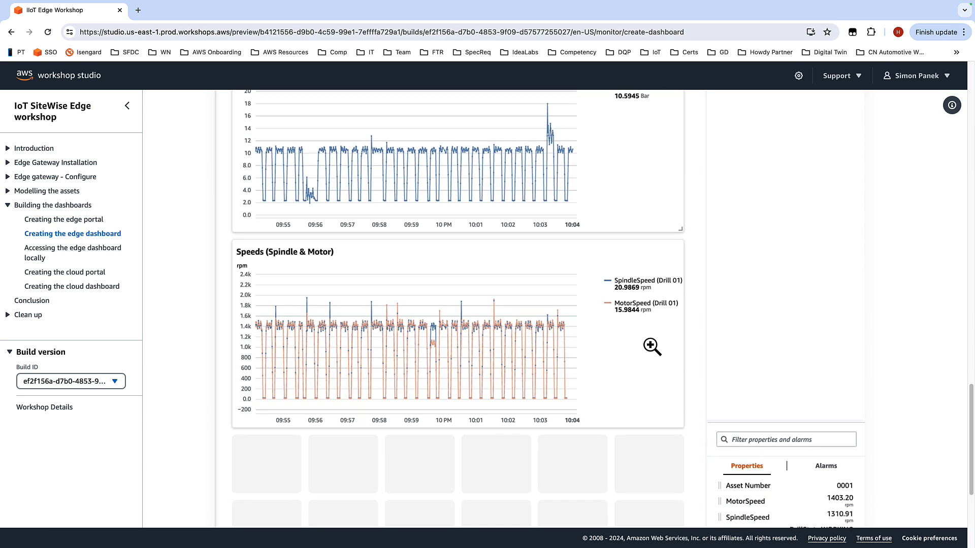
scroll(652, 347, down, 5)
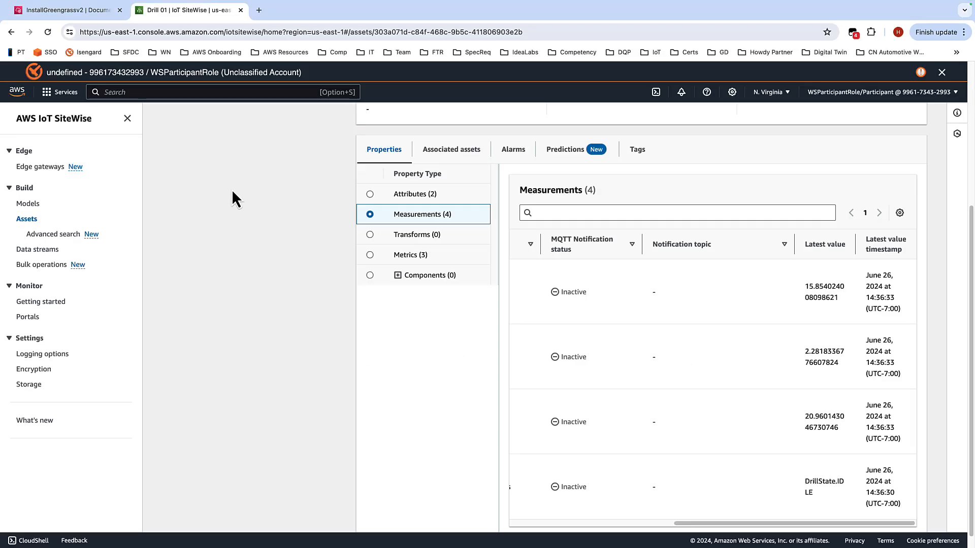
Step: Open the Portals page in the SiteWise console and start creating a new portal
click(29, 318)
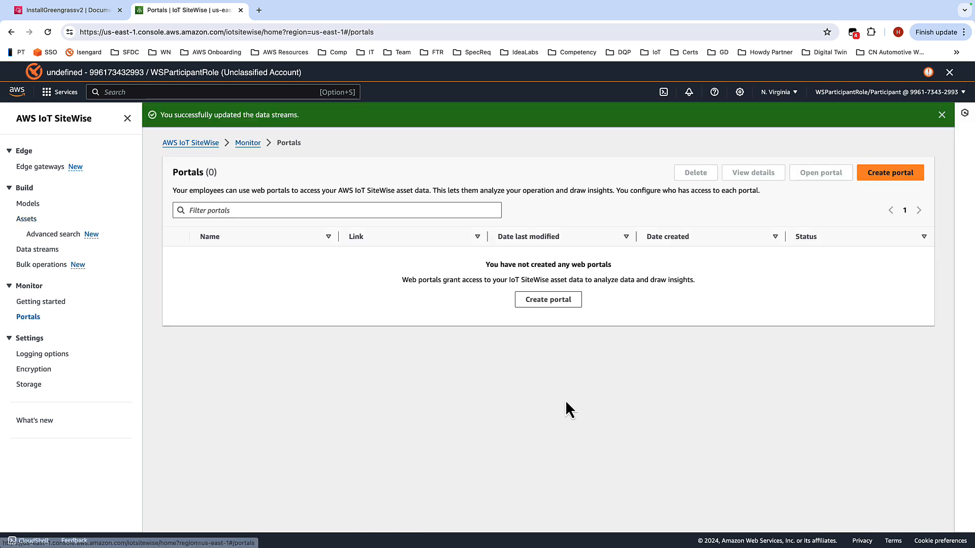
click(883, 175)
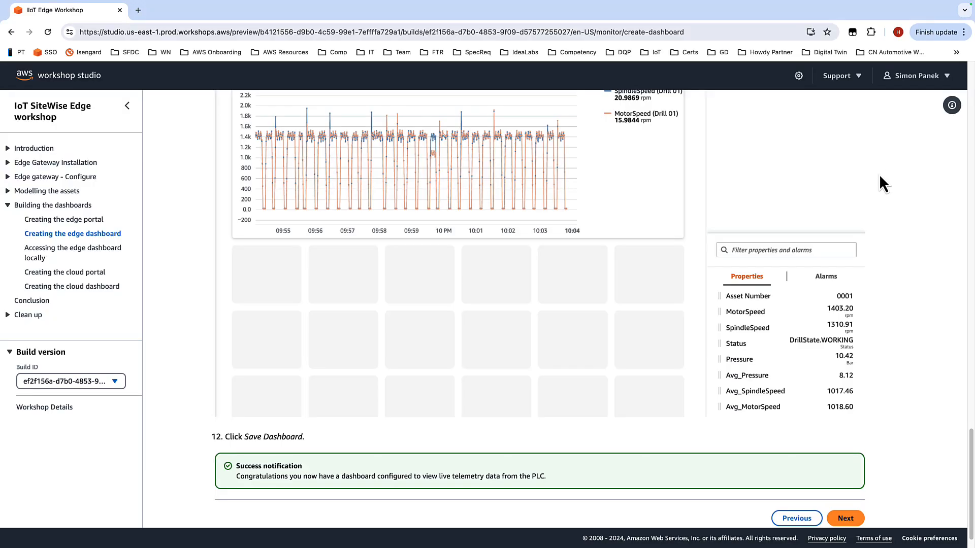
Step: Copy the name Drill Press Dashboard from the edge portal instructions and paste it as the portal name
click(795, 518)
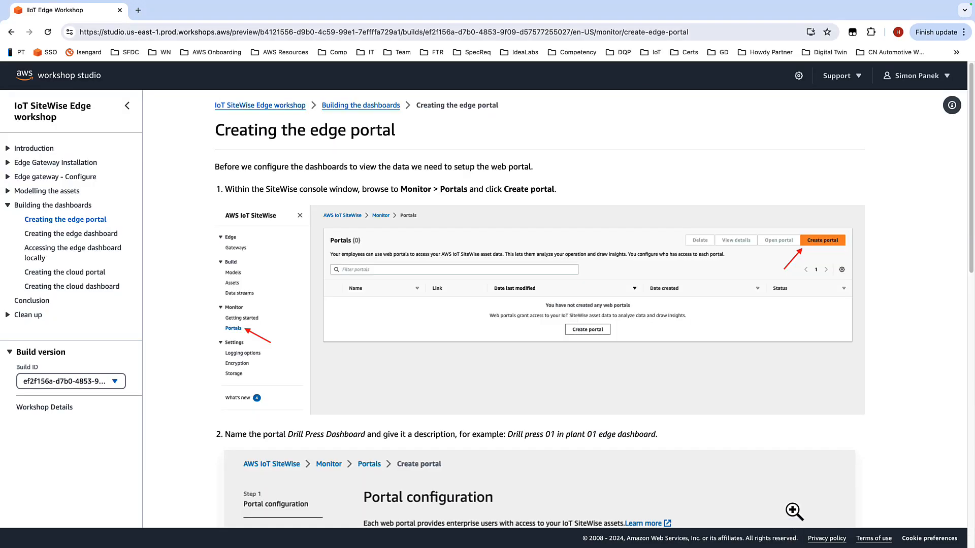
scroll(707, 447, down, 3)
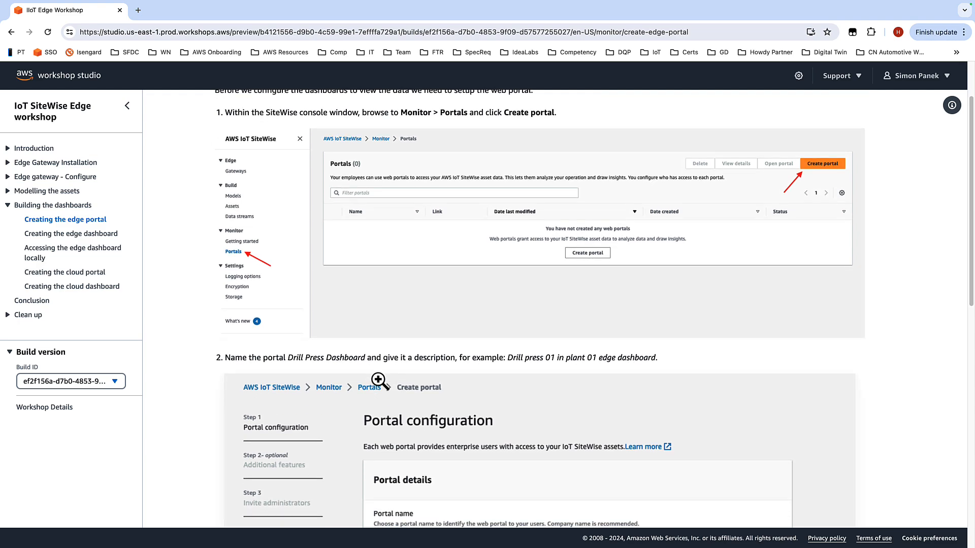
drag(288, 357, 364, 357)
key(super+c)
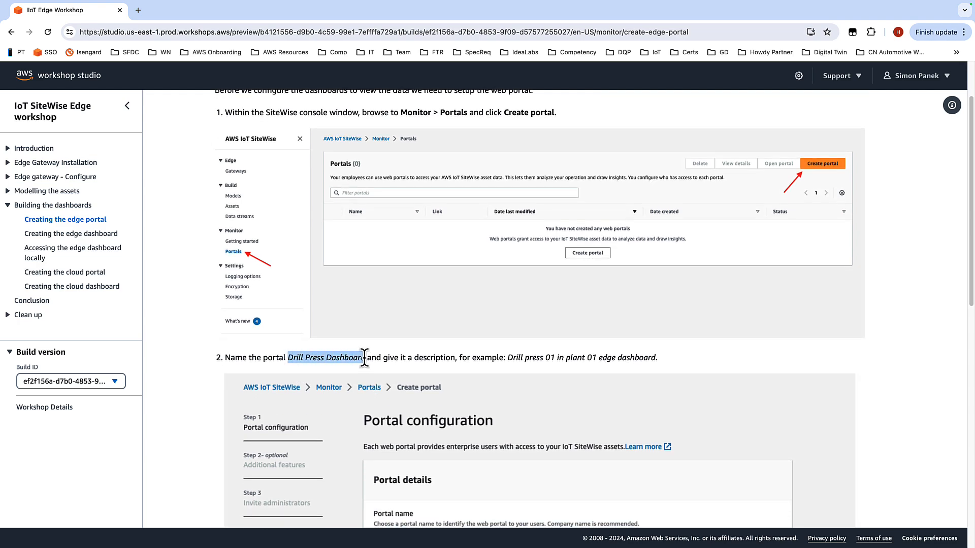
key(ctrl+Left)
key(ctrl+Right)
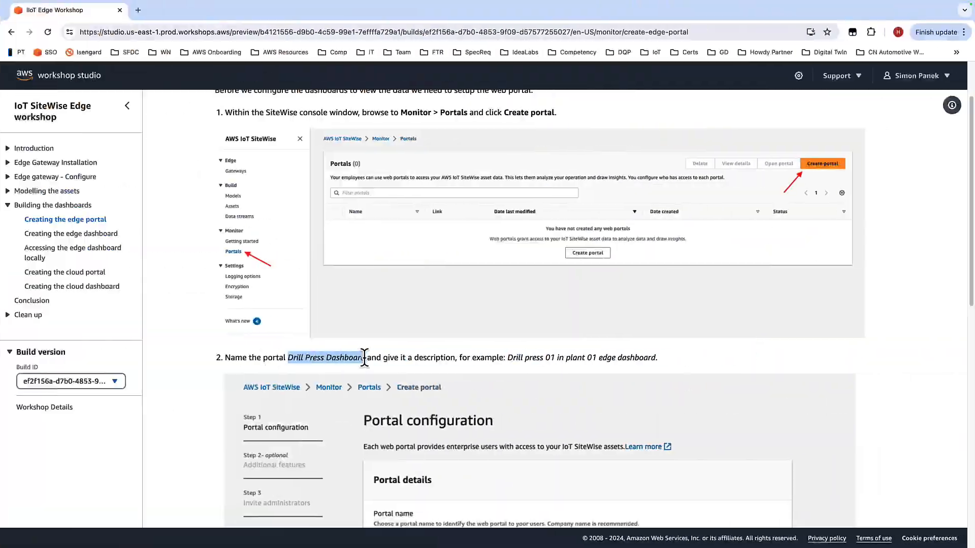
key(ctrl+Right)
key(ctrl+Left)
triple_click(372, 276)
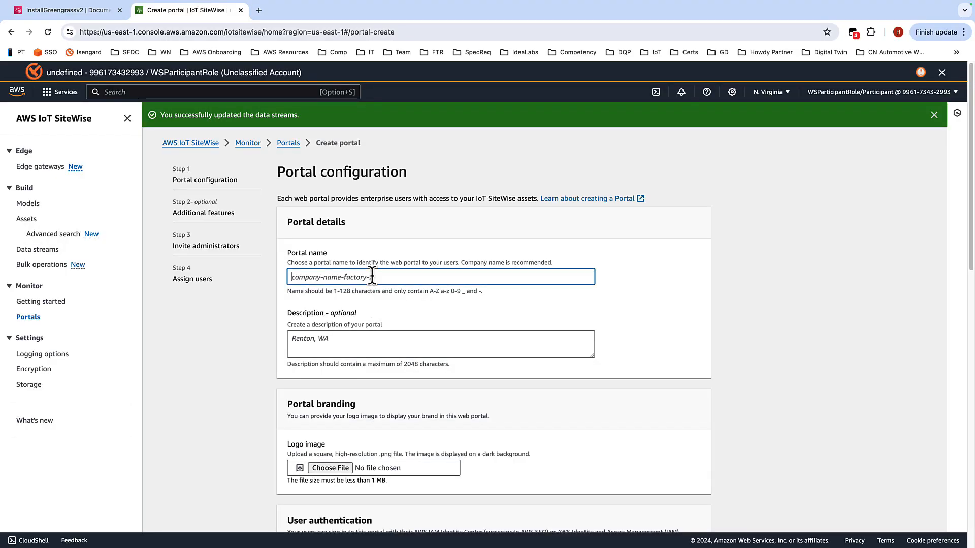
key(super+v)
Step: Set the portal's user authentication to IAM
scroll(540, 331, down, 5)
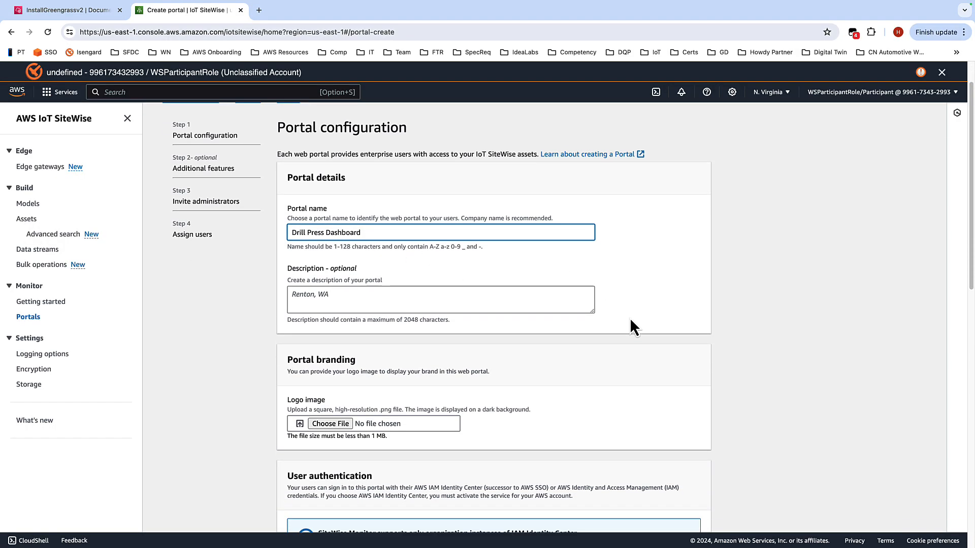
scroll(635, 264, down, 1)
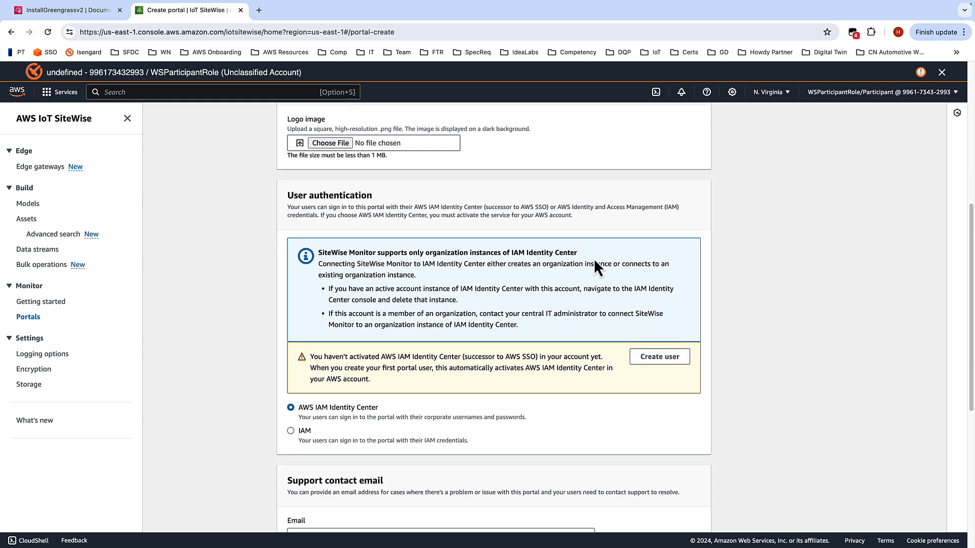
scroll(488, 284, down, 2)
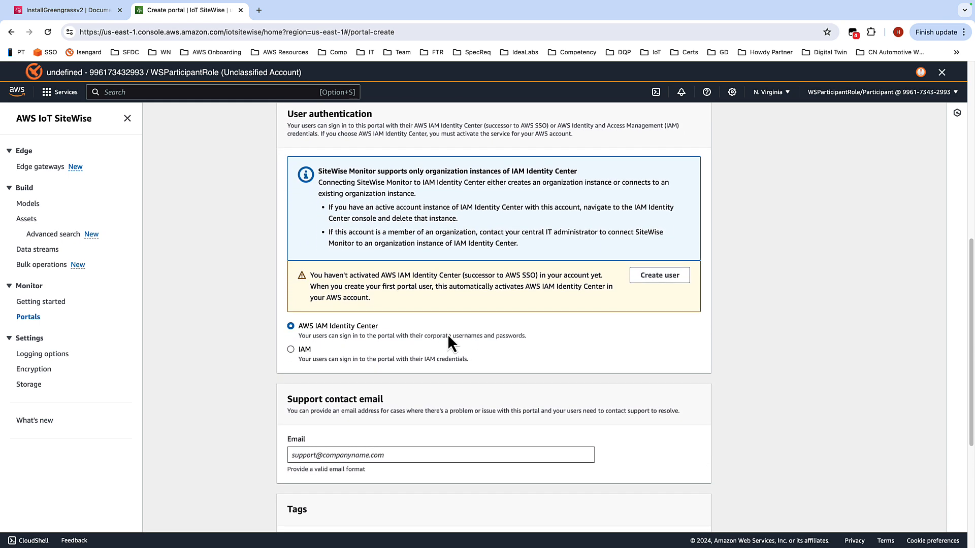
click(292, 352)
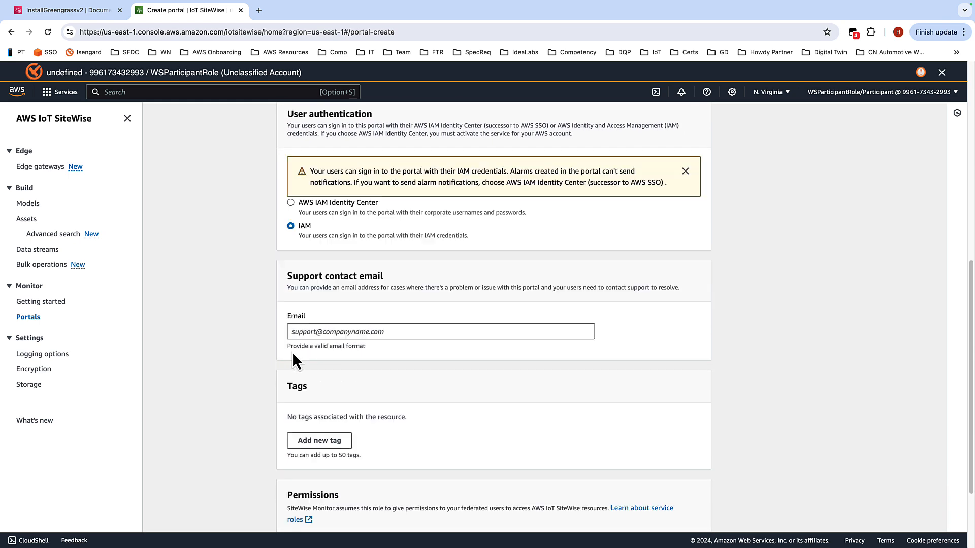
Step: Enter the support contact e-mail address, keep edge access activated on the additional features page, and create the portal
click(400, 332)
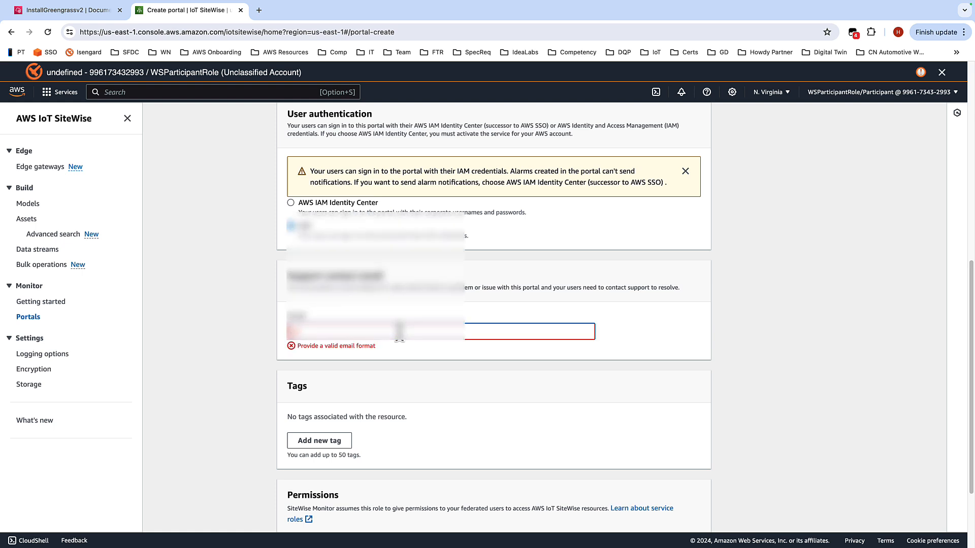
text(•••••••••••••••••••)
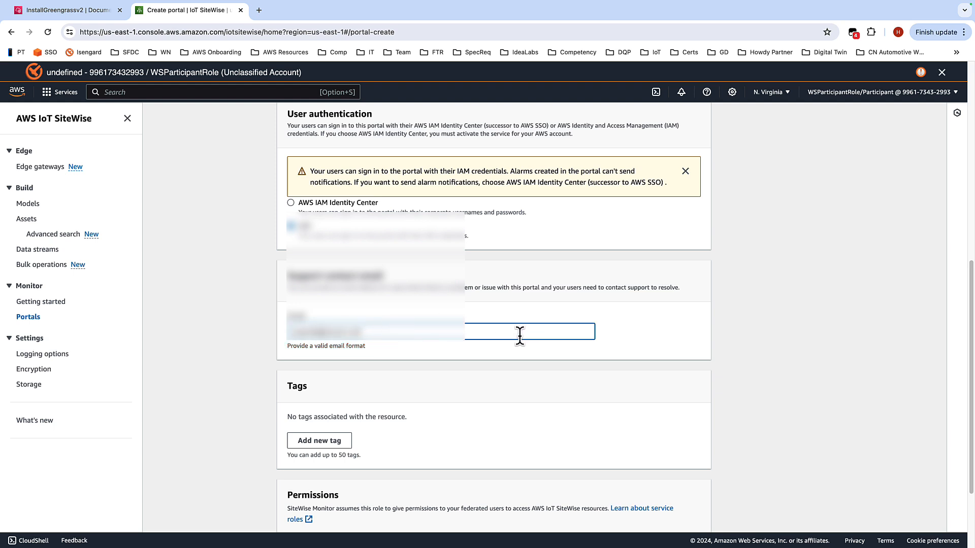
scroll(616, 333, down, 1)
scroll(621, 312, down, 1)
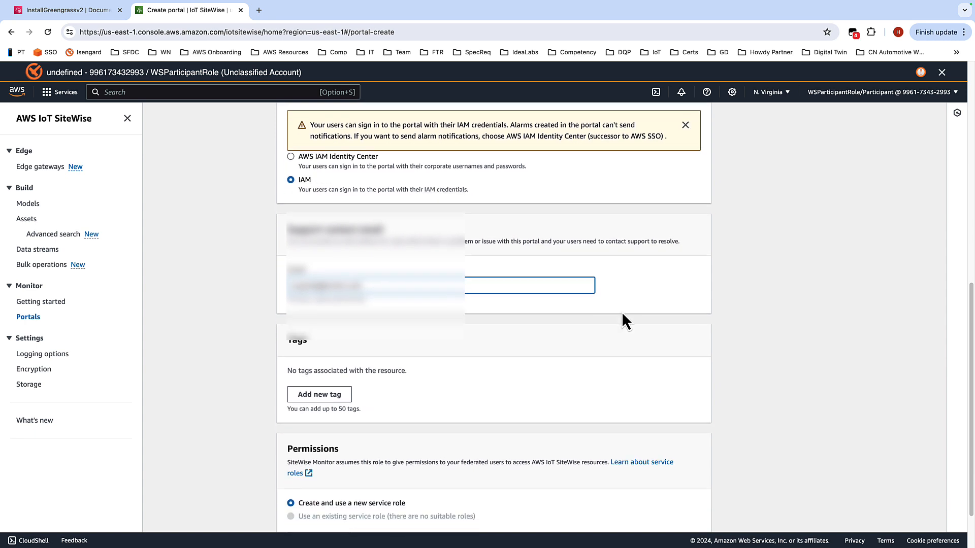
scroll(624, 311, down, 2)
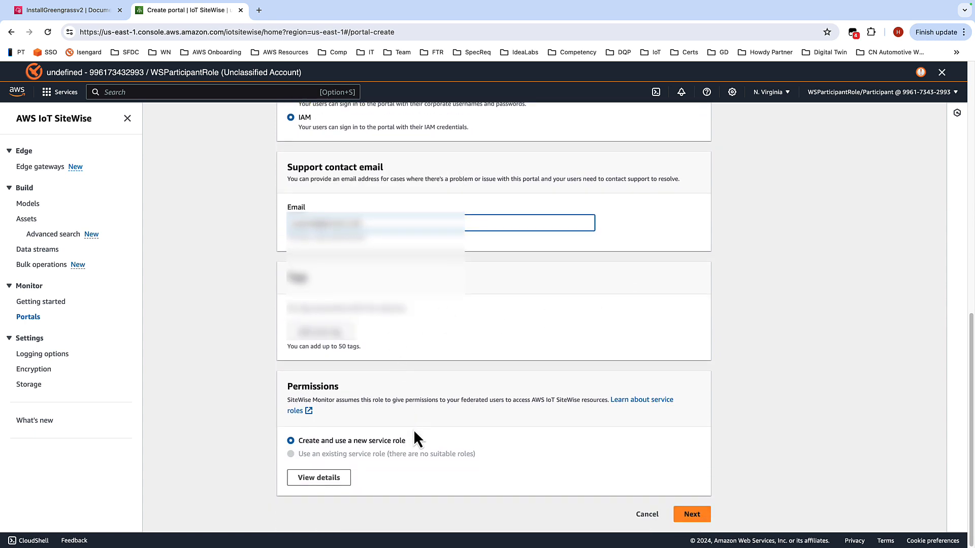
click(695, 517)
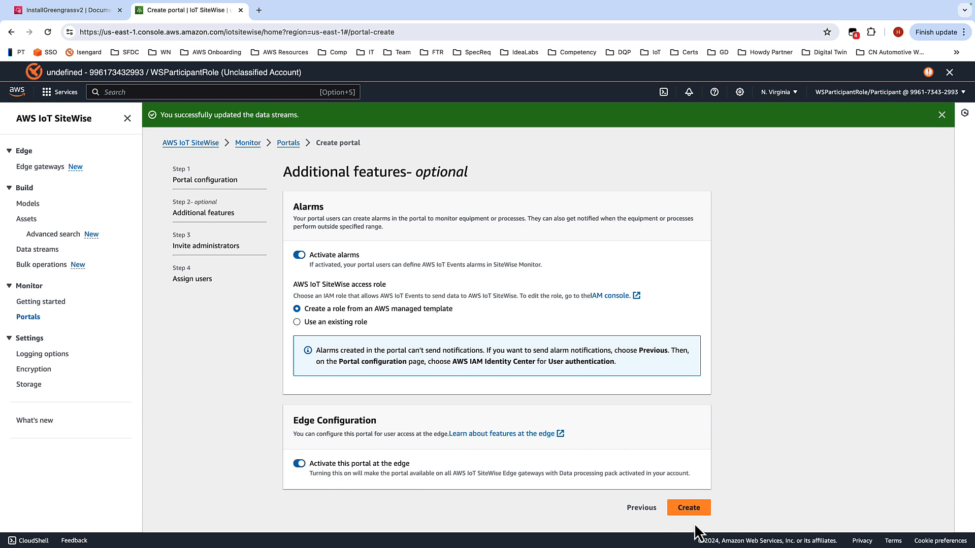
click(693, 510)
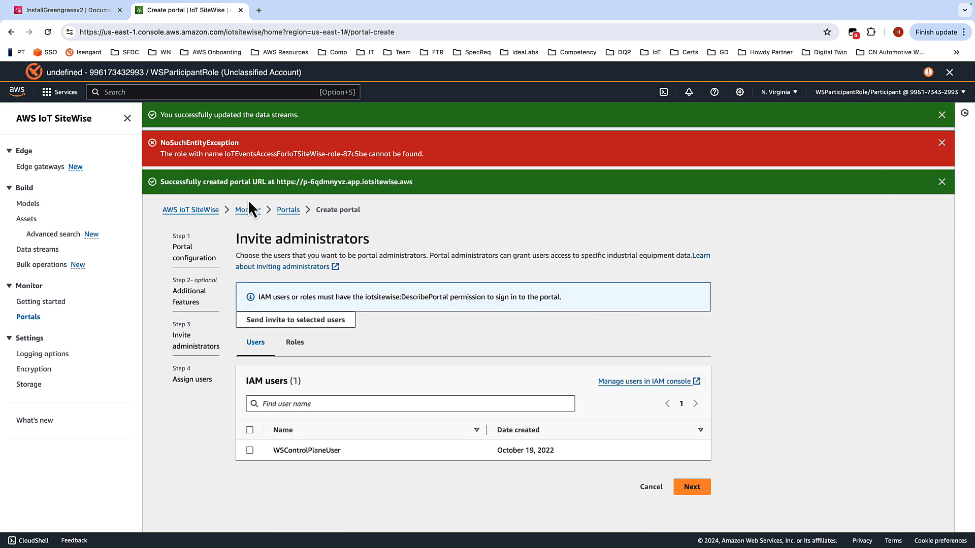
Step: Copy the new portal URL and paste it into the iiot-edge-workshop-demo-notes file in TextEdit
drag(426, 184, 276, 183)
key(super+c)
key(ctrl+Left)
key(ctrl+Left)
key(ctrl+Left)
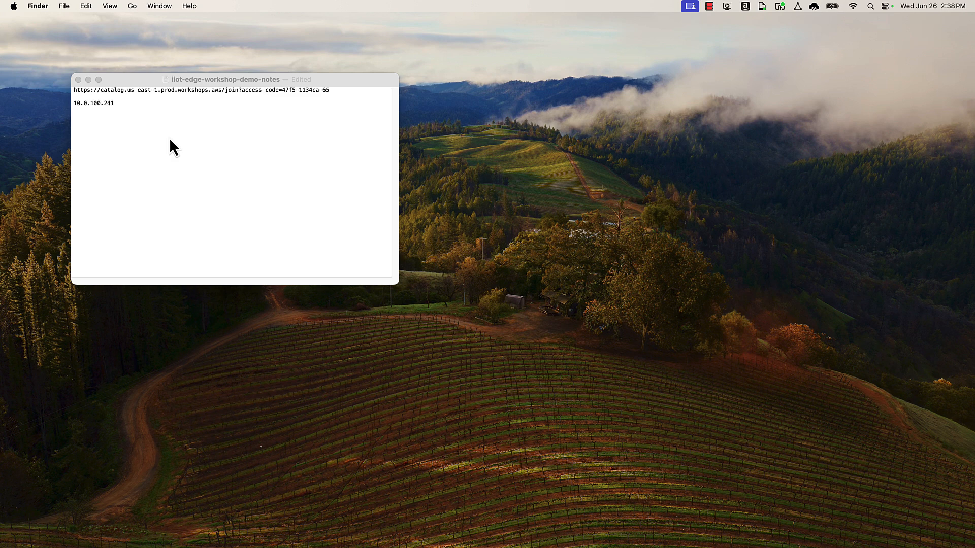
click(150, 116)
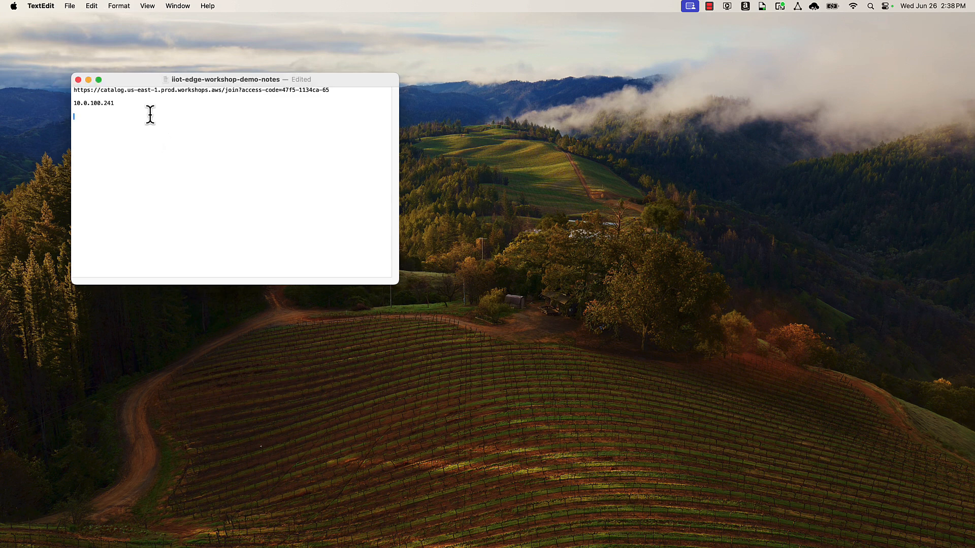
key(super+v)
key(super+Tab)
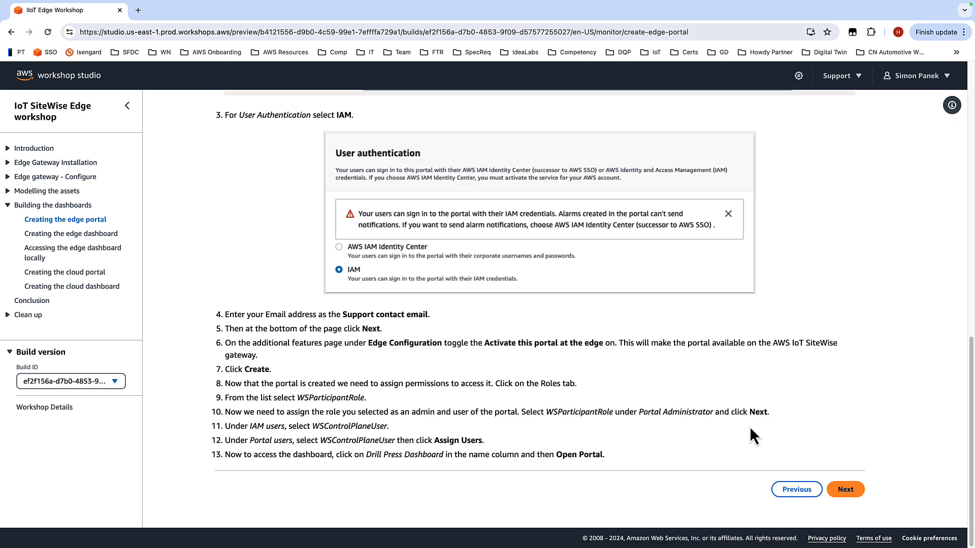
key(ctrl+Right)
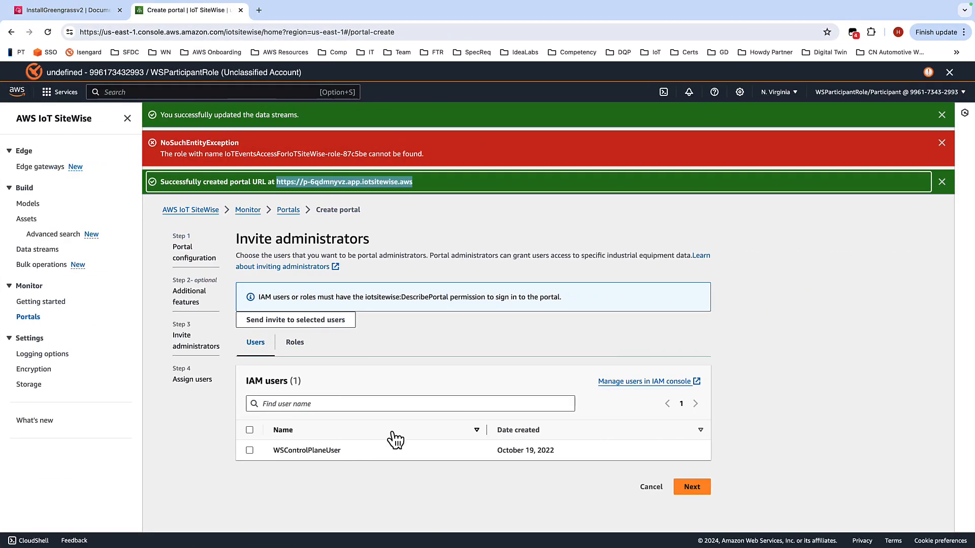
Step: Search the IAM roles for wsp and invite WSParticipantRole as portal administrator
click(296, 344)
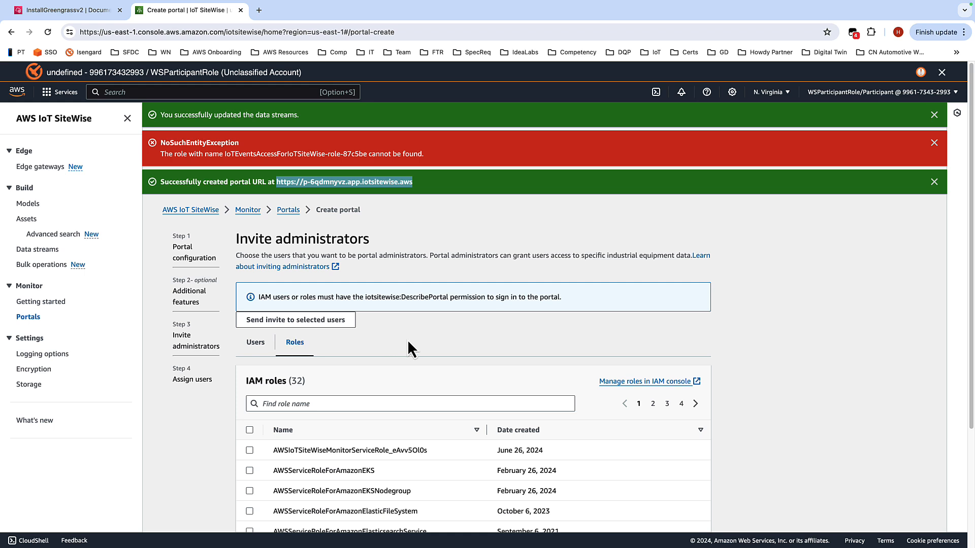
click(319, 404)
text(wsr)
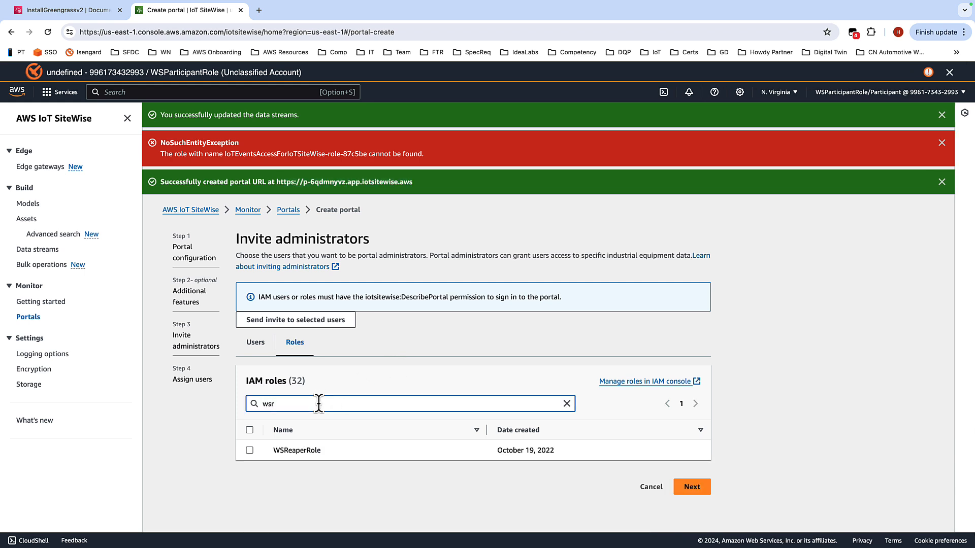
key(BackSpace)
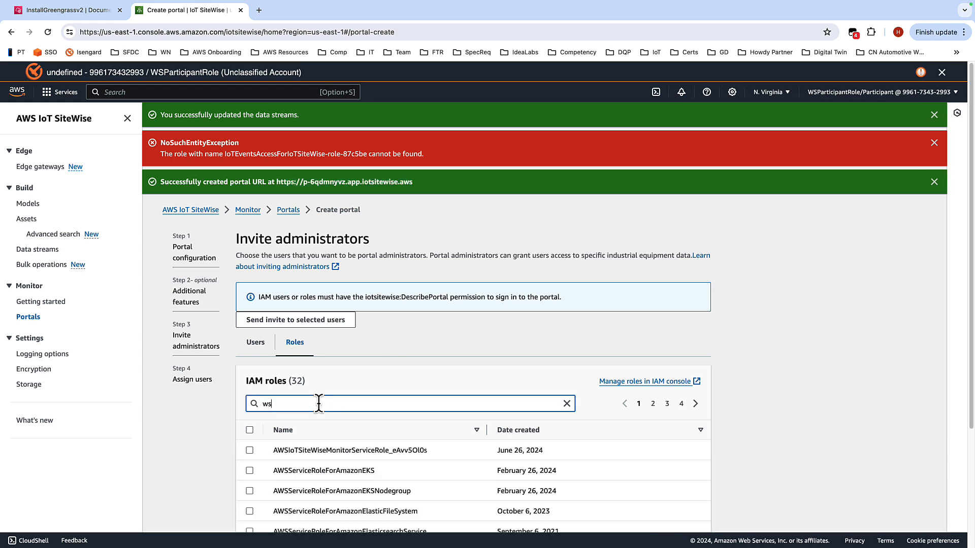
text(p)
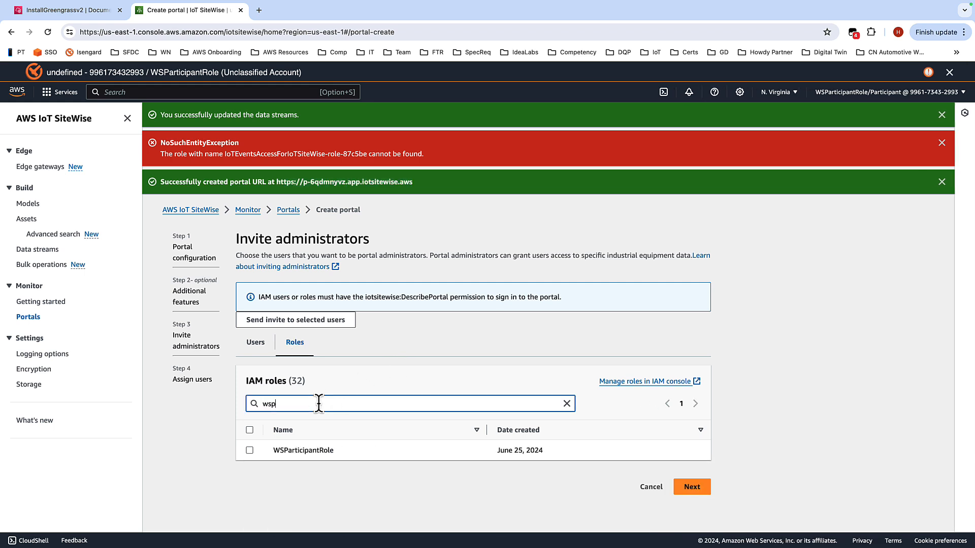
click(249, 451)
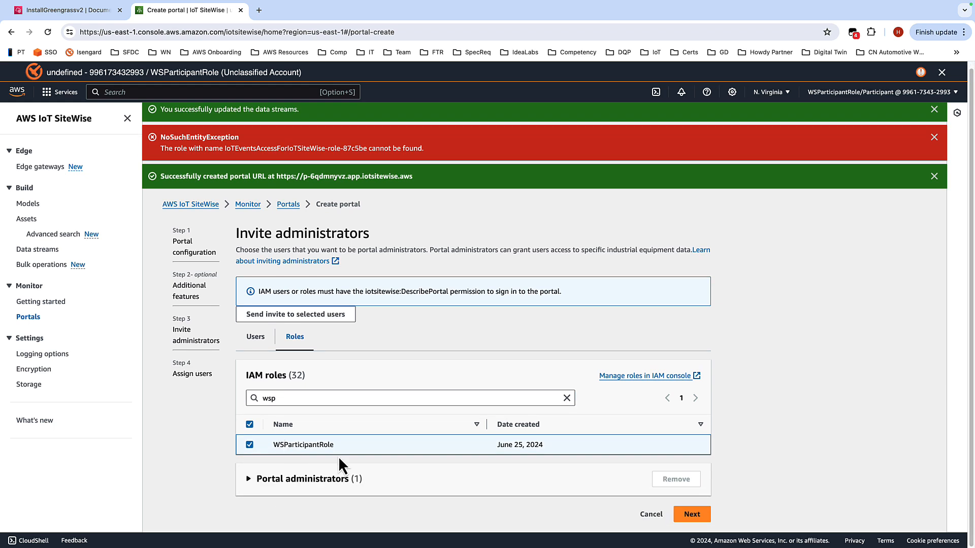
click(249, 479)
scroll(304, 475, down, 2)
click(249, 490)
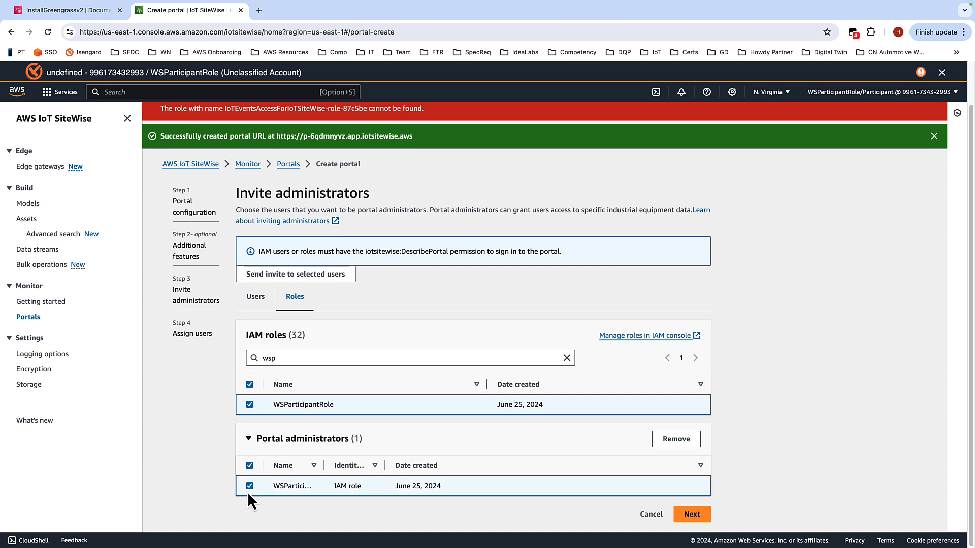
click(709, 521)
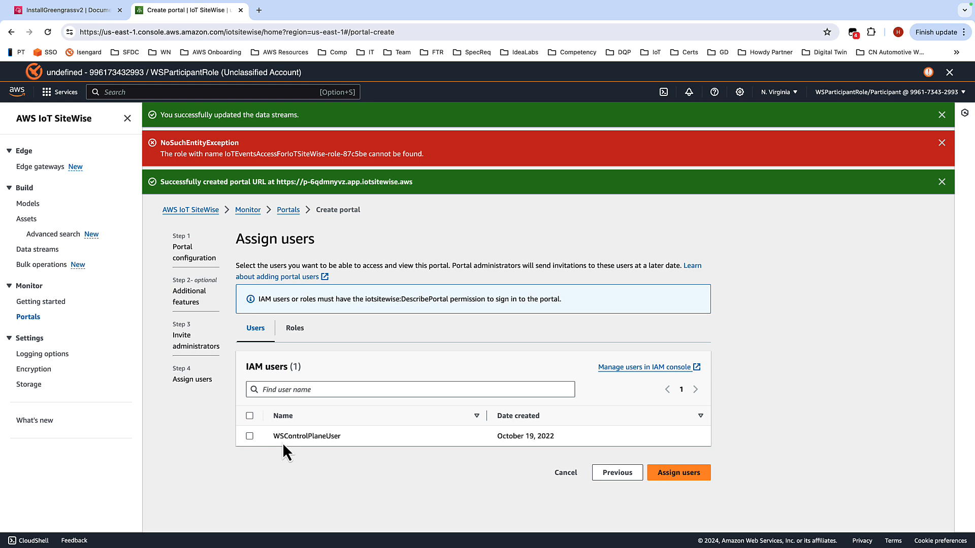
Step: Assign WSControlPlaneUser as a portal user
click(250, 436)
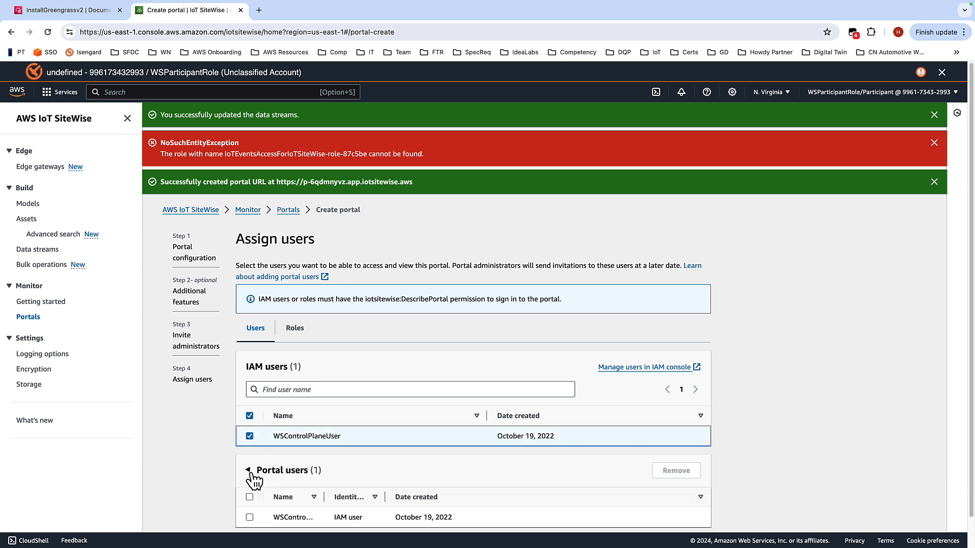
click(250, 517)
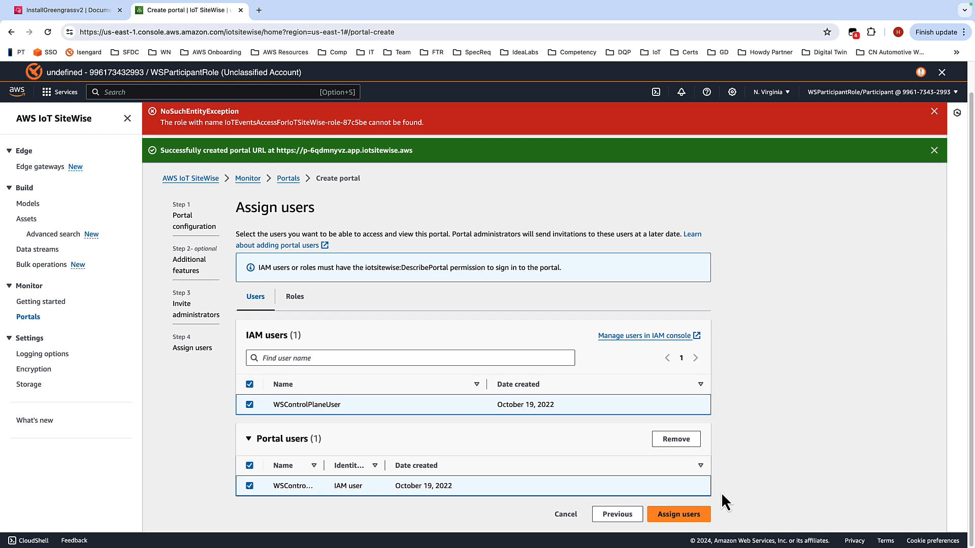
click(702, 514)
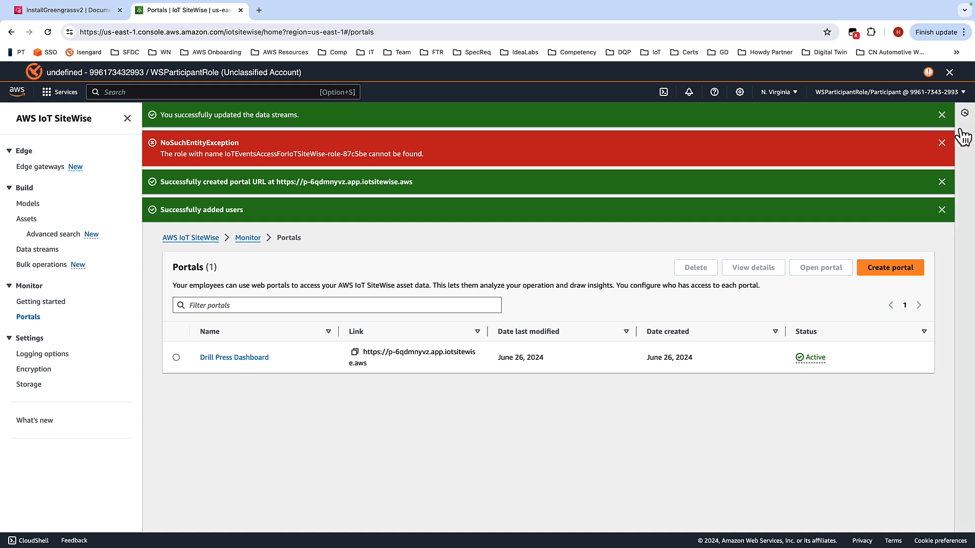
Step: Dismiss the notification banners on the Portals page
click(942, 115)
click(942, 115)
click(942, 115)
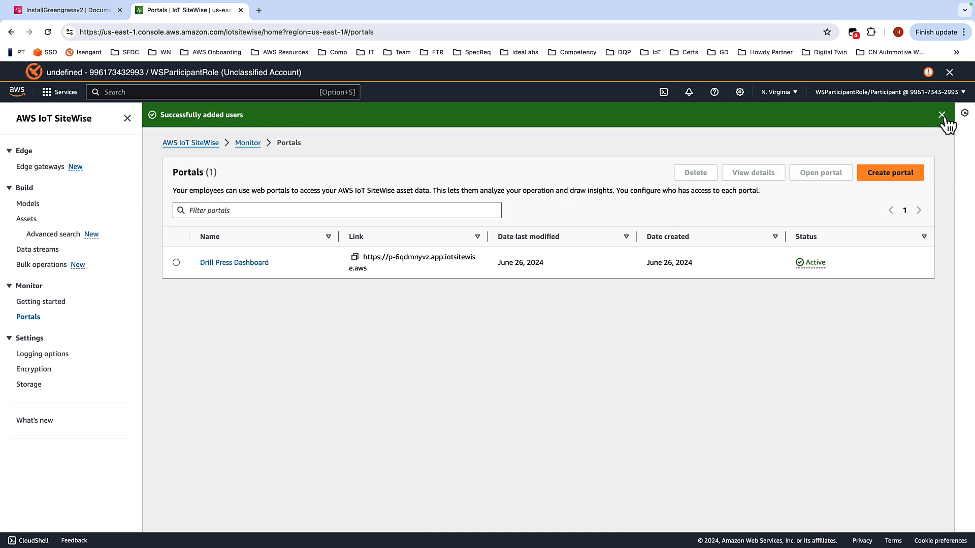
click(942, 115)
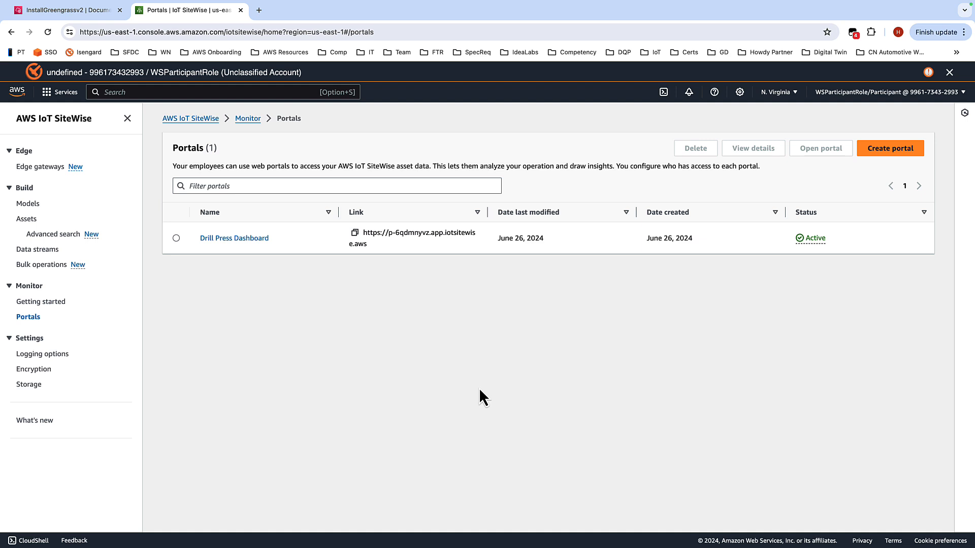
Step: Open the Drill Press Dashboard portal and close its Getting started window
click(234, 238)
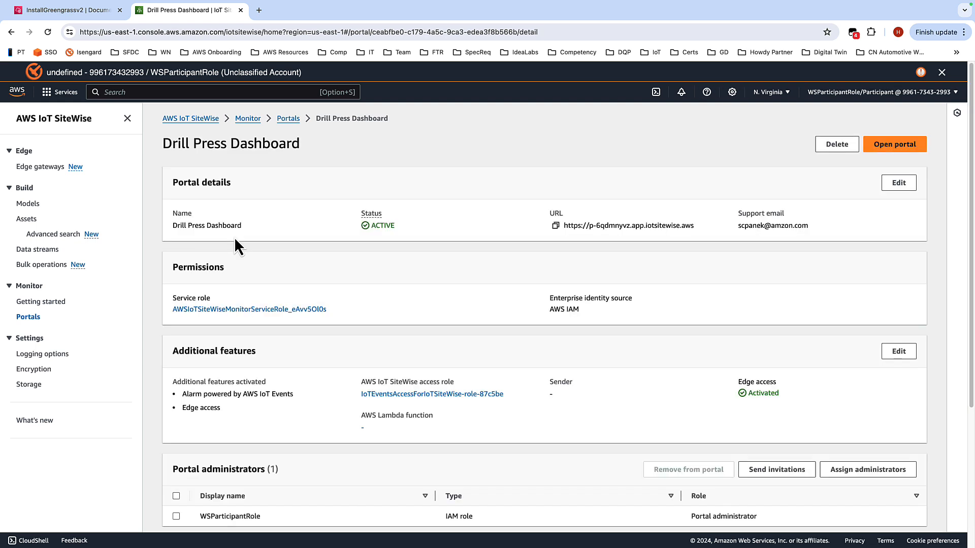
click(896, 148)
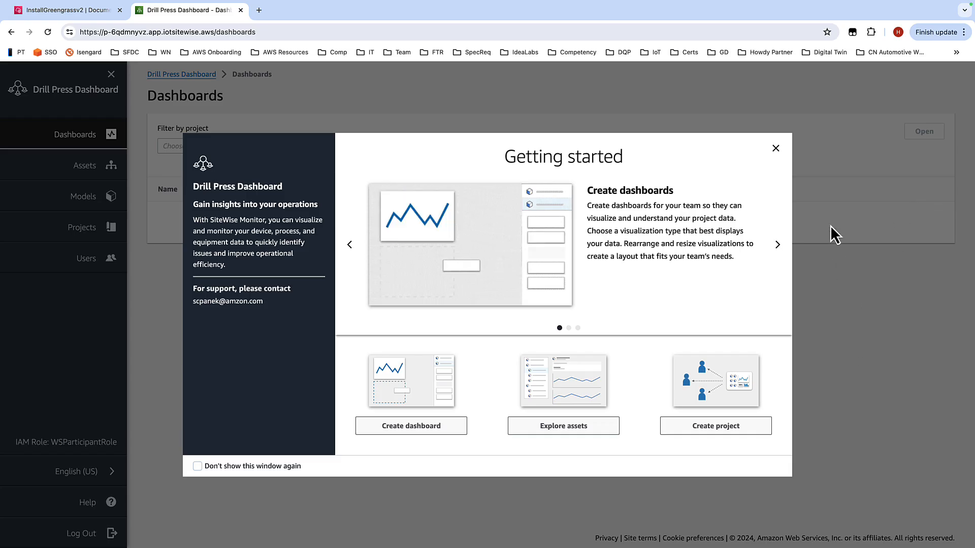
click(776, 149)
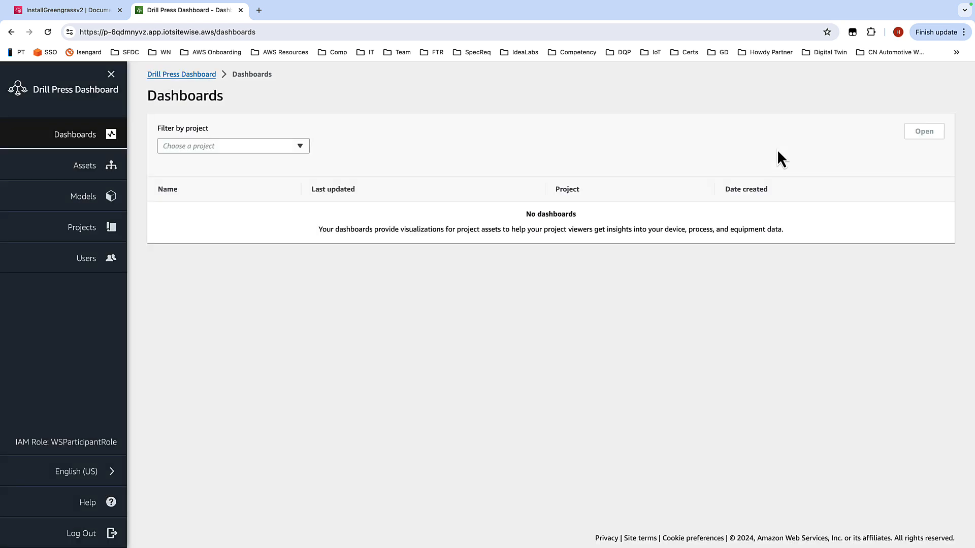
Step: Start adding the Drill 01 asset to a new project from the portal's Assets page
click(67, 169)
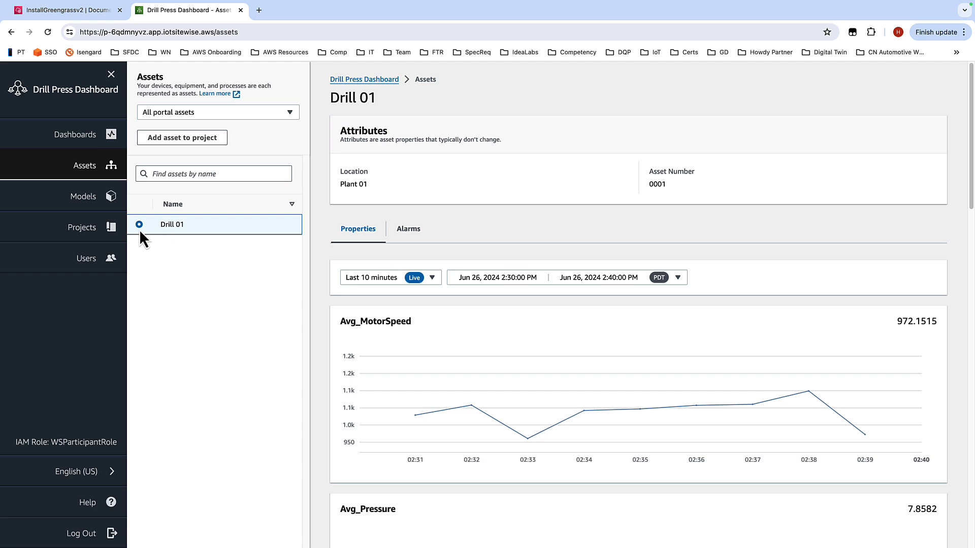
click(178, 140)
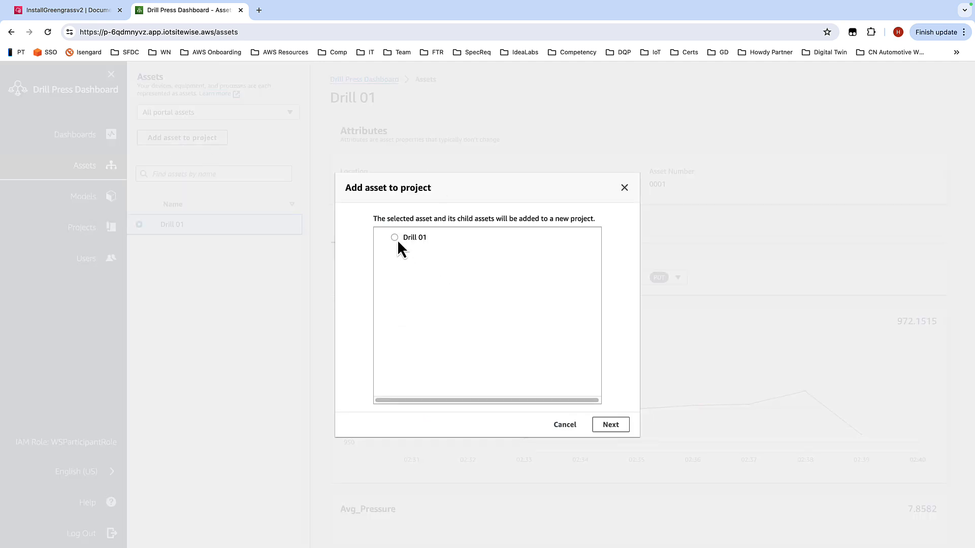
click(394, 238)
click(609, 429)
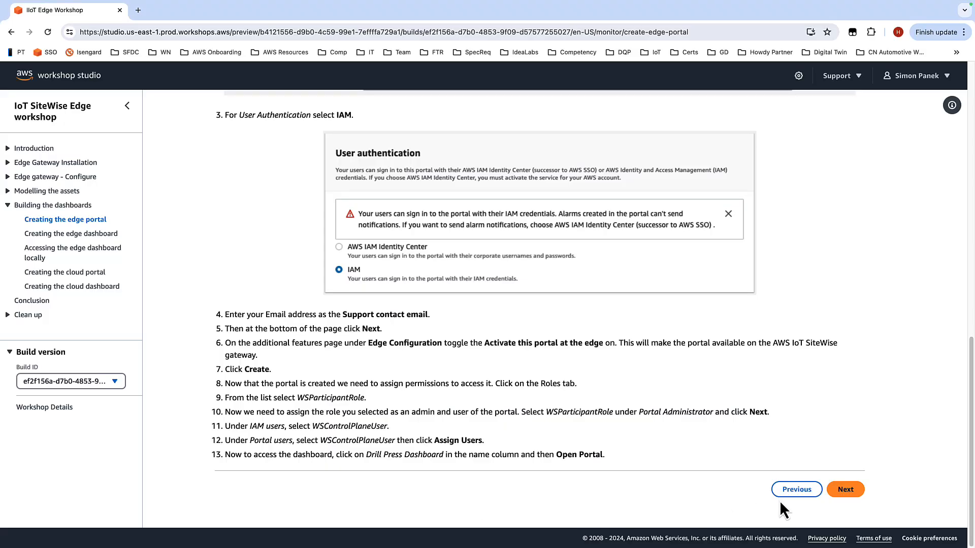
Step: Copy the project name Drill Press Edge Dashboard from the edge dashboard instructions
click(841, 493)
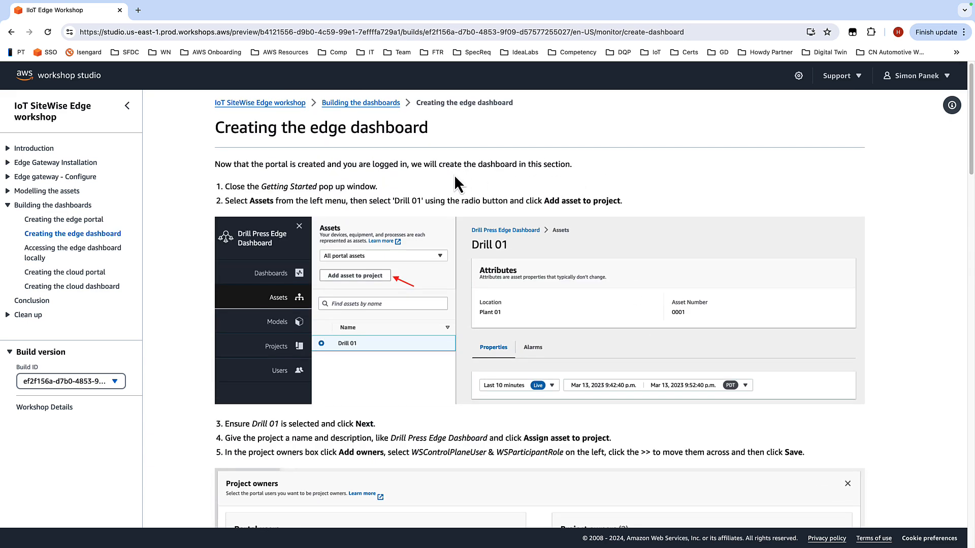
scroll(457, 243, down, 3)
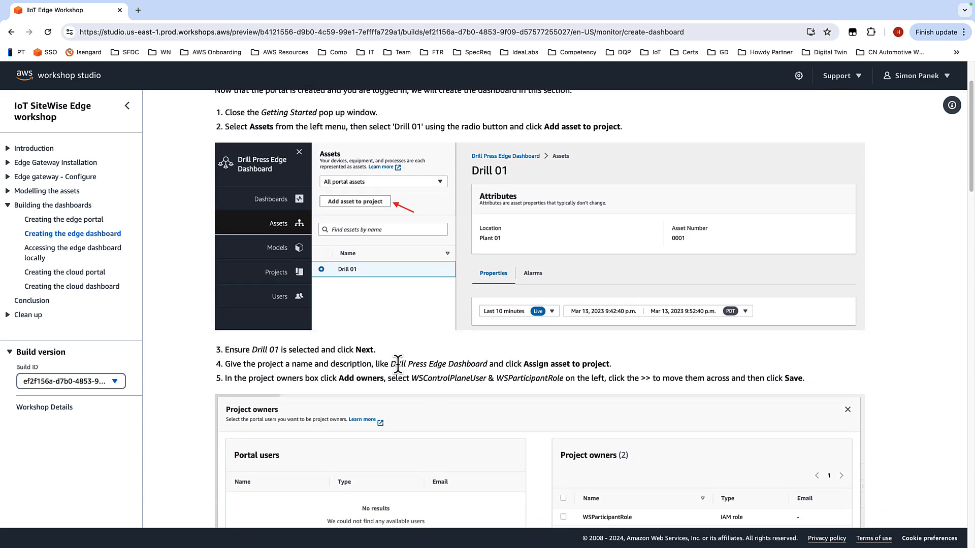
drag(393, 364, 486, 363)
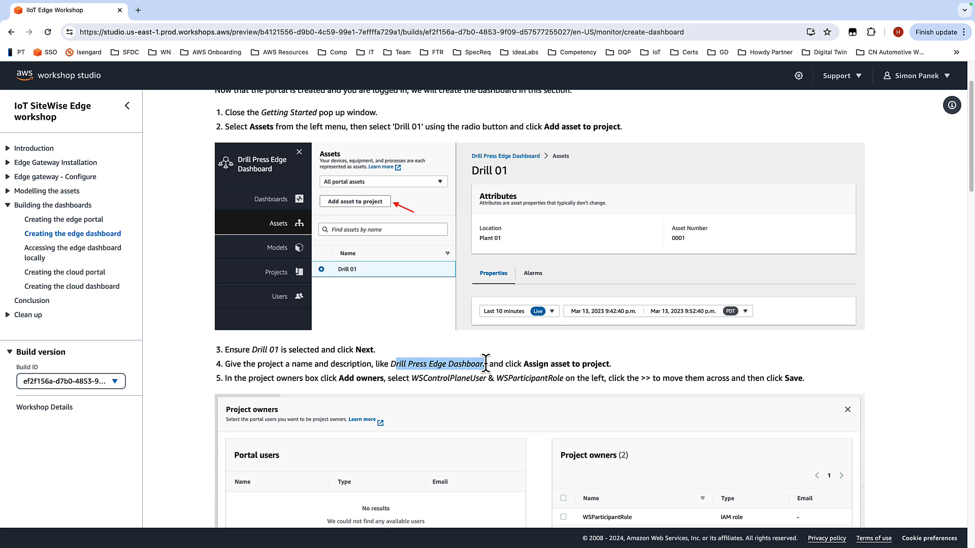
click(394, 366)
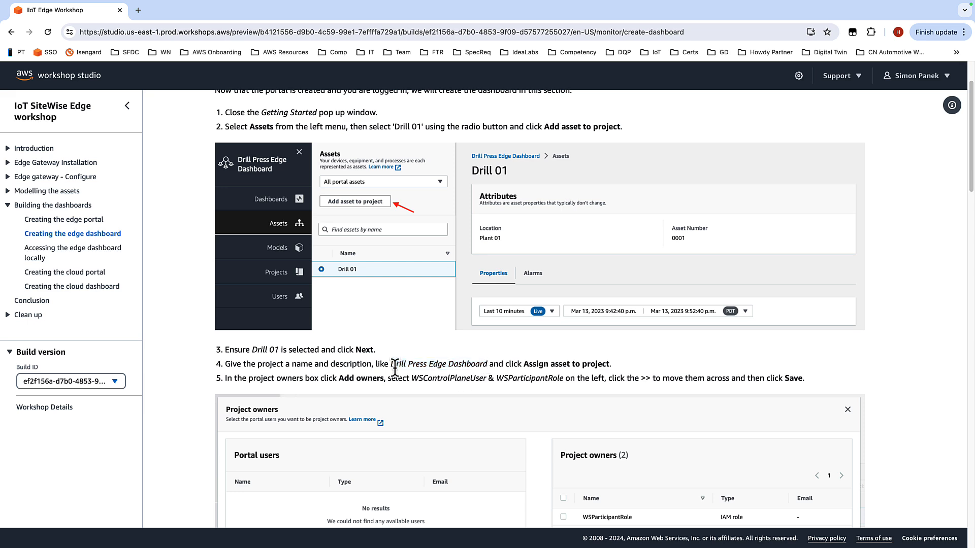
drag(395, 366, 487, 362)
key(ctrl+c)
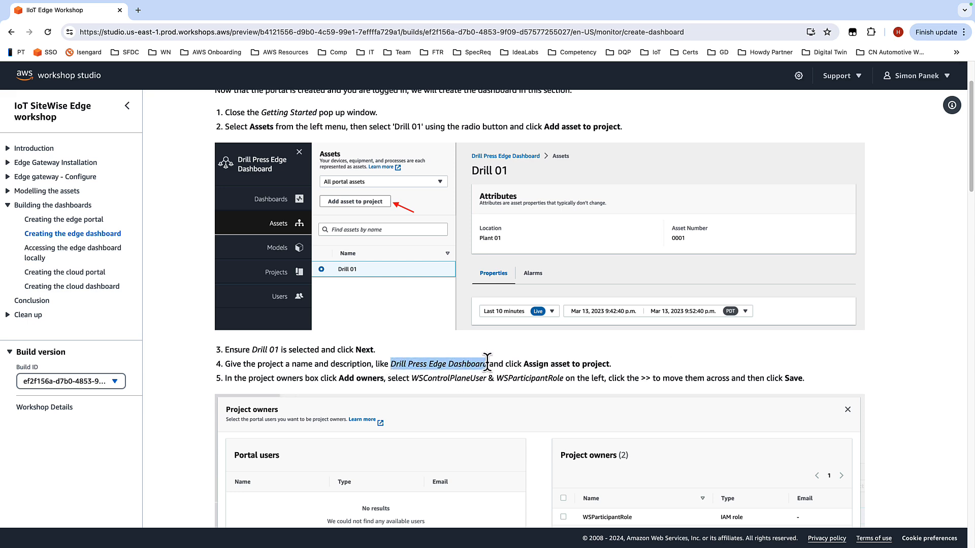
key(ctrl+Right)
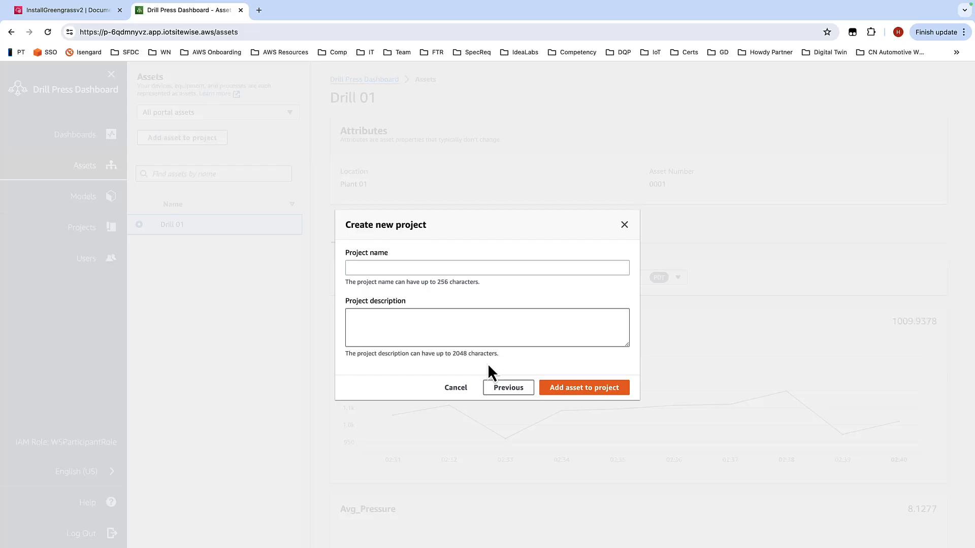
Step: Paste Drill Press Edge Dashboard as the new project's name and description
click(463, 268)
key(ctrl+v)
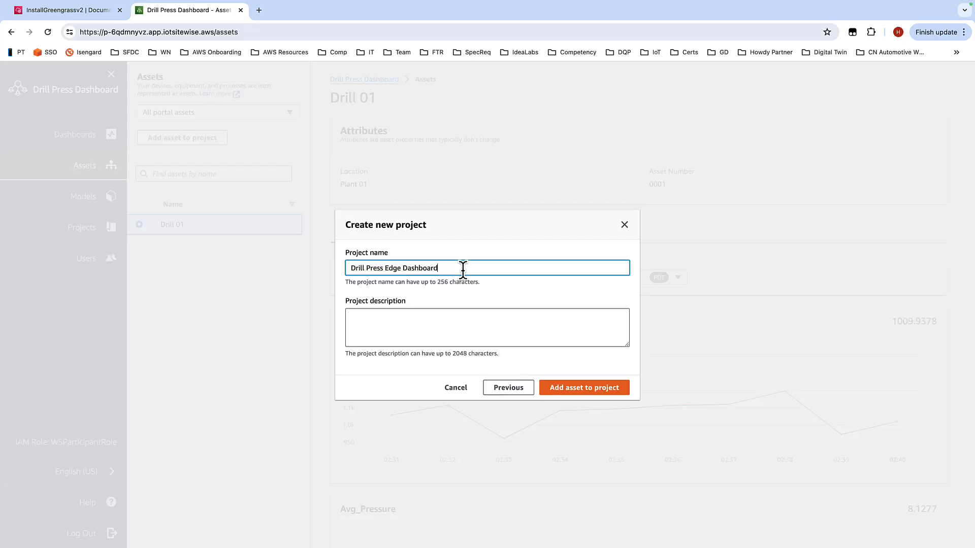
click(425, 311)
key(ctrl+v)
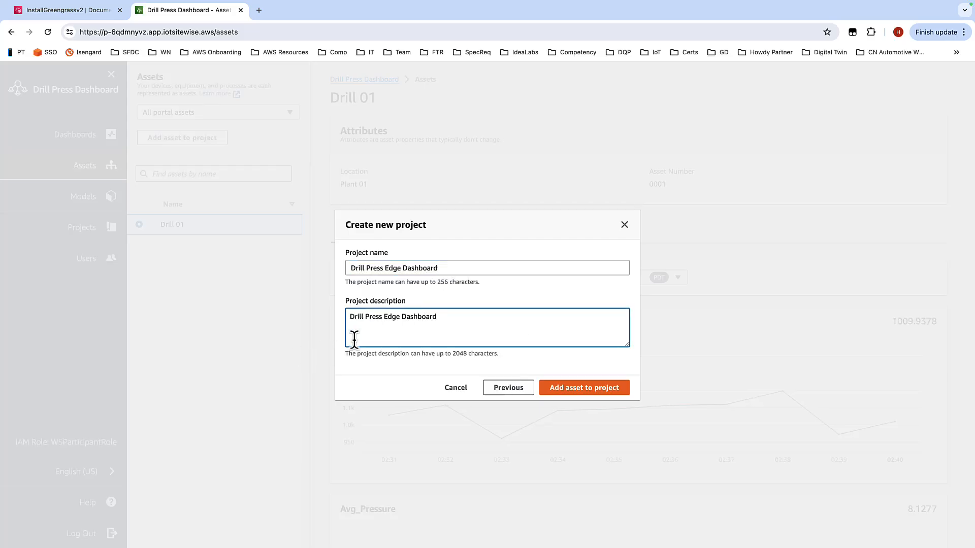
Step: Add Drill 01 to the new project and start creating a dashboard in it
click(589, 389)
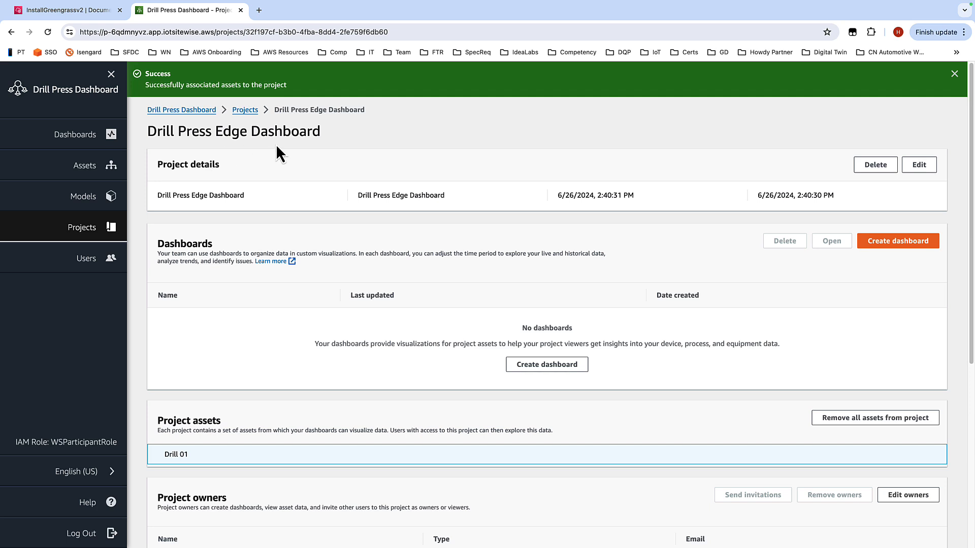
click(917, 242)
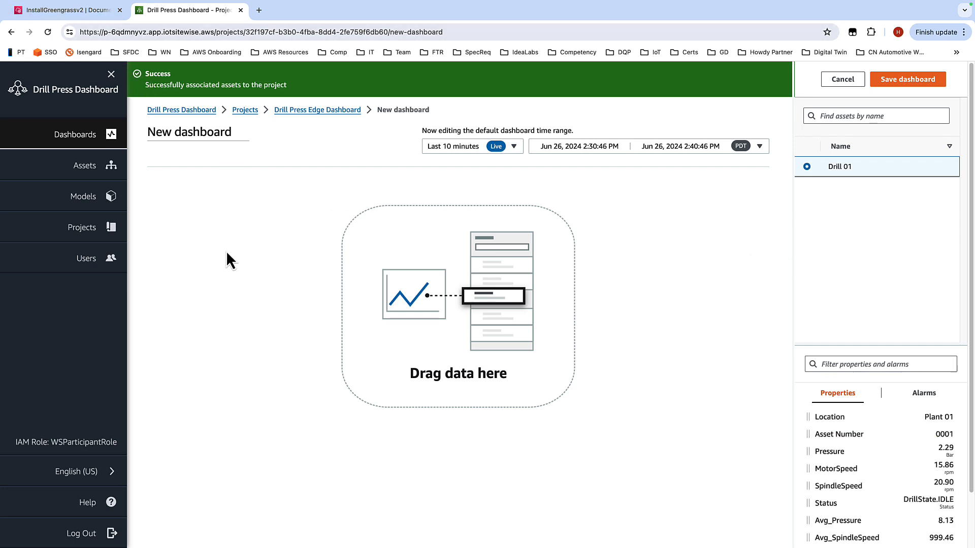
Step: Copy the dashboard name Drill press edge dashboard from the workshop instructions
key(ctrl+Left)
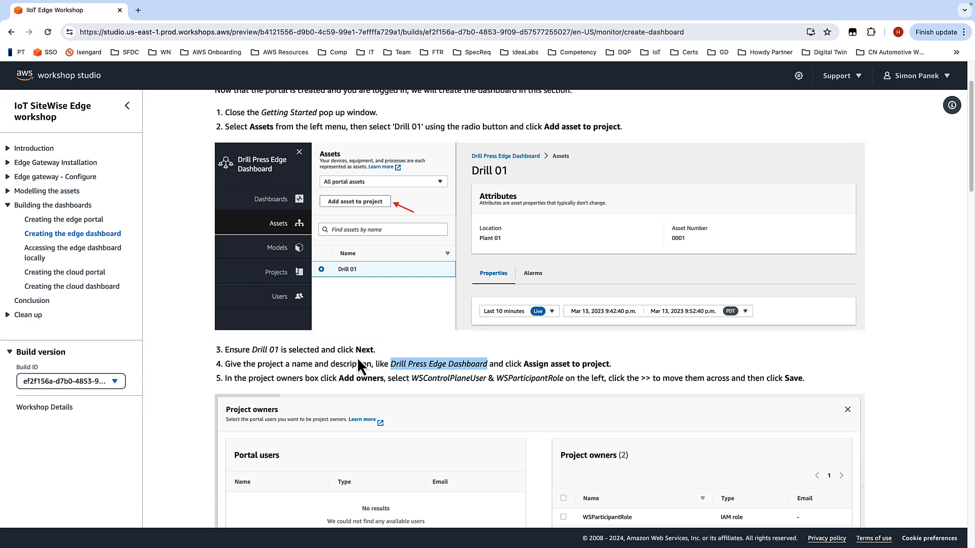
scroll(544, 359, down, 1)
scroll(521, 348, down, 1)
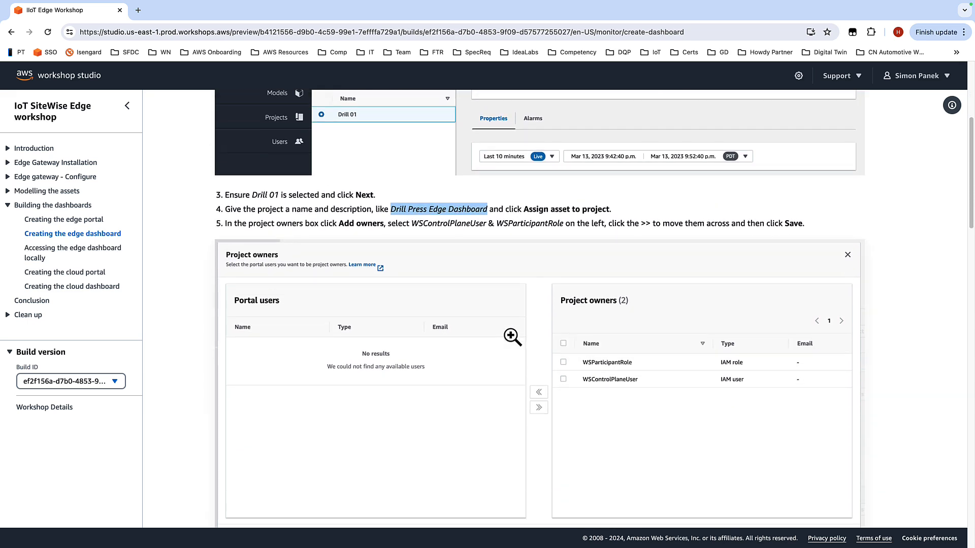
scroll(514, 332, down, 10)
scroll(519, 332, down, 4)
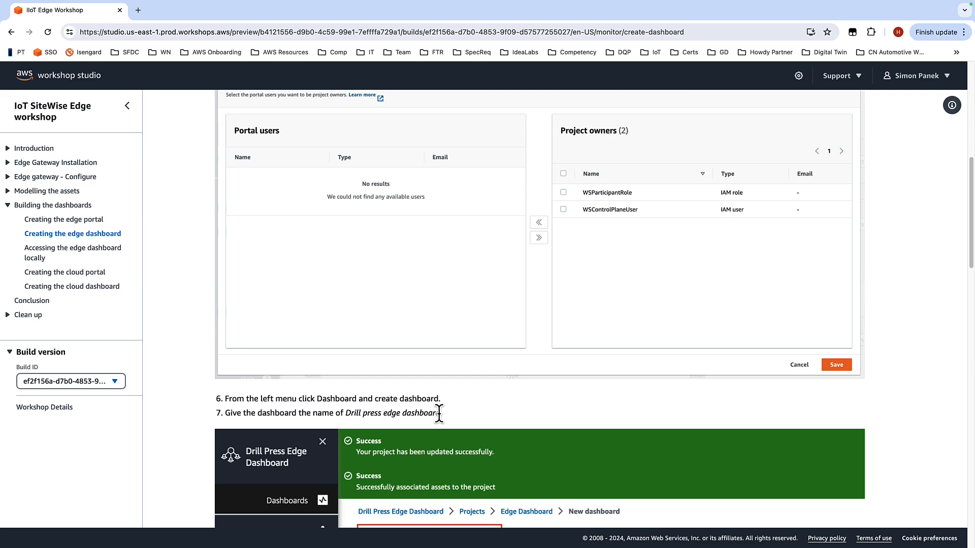
drag(440, 413, 347, 414)
key(super+c)
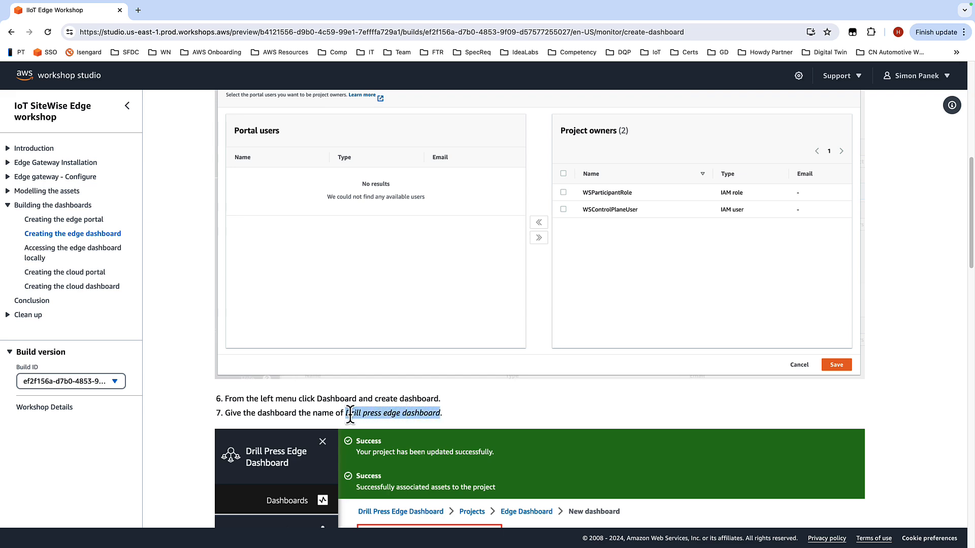
Step: Rename the new dashboard to Drill press edge dashboard
key(ctrl+Right)
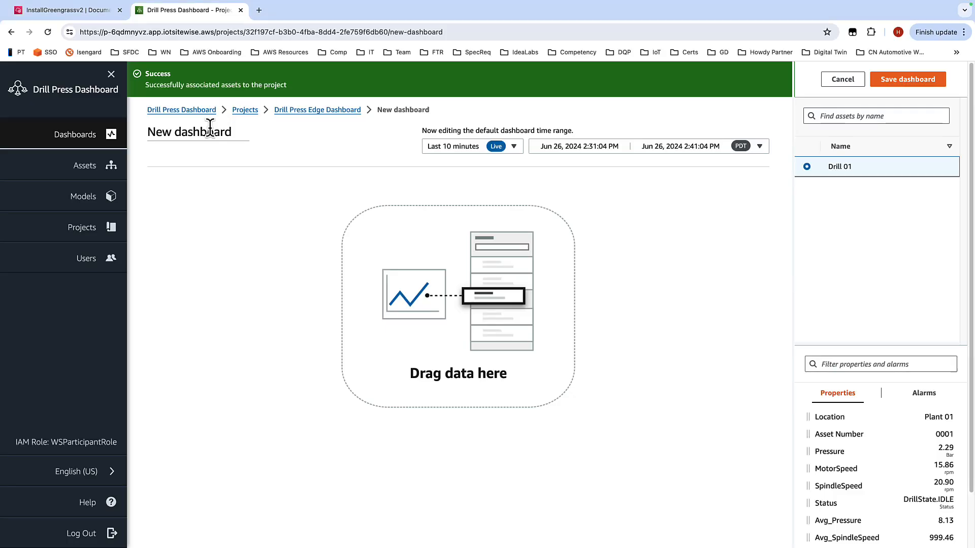
click(239, 131)
drag(239, 130, 147, 132)
key(super+v)
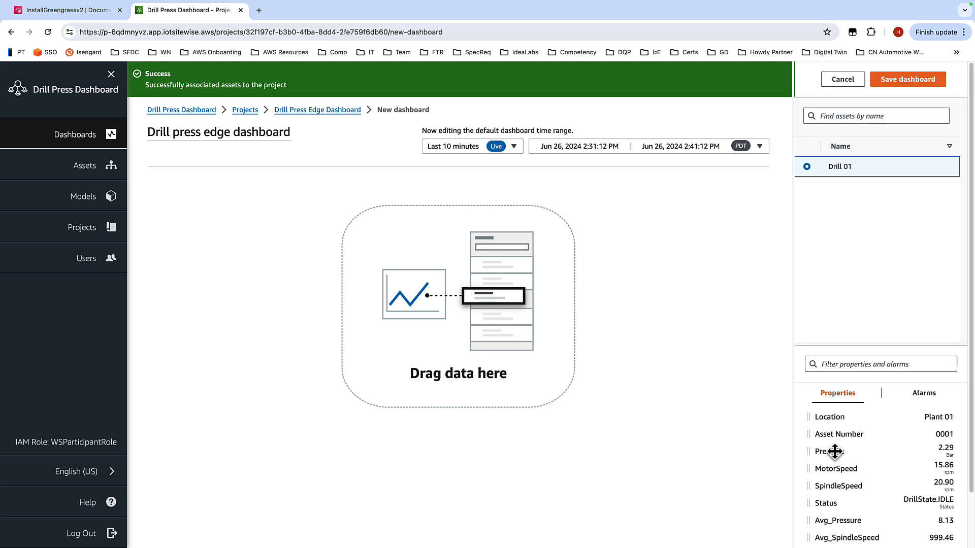
Step: Add a Pressure widget for Drill 01 to the dashboard and resize it to 6x3 squares
drag(836, 452, 238, 264)
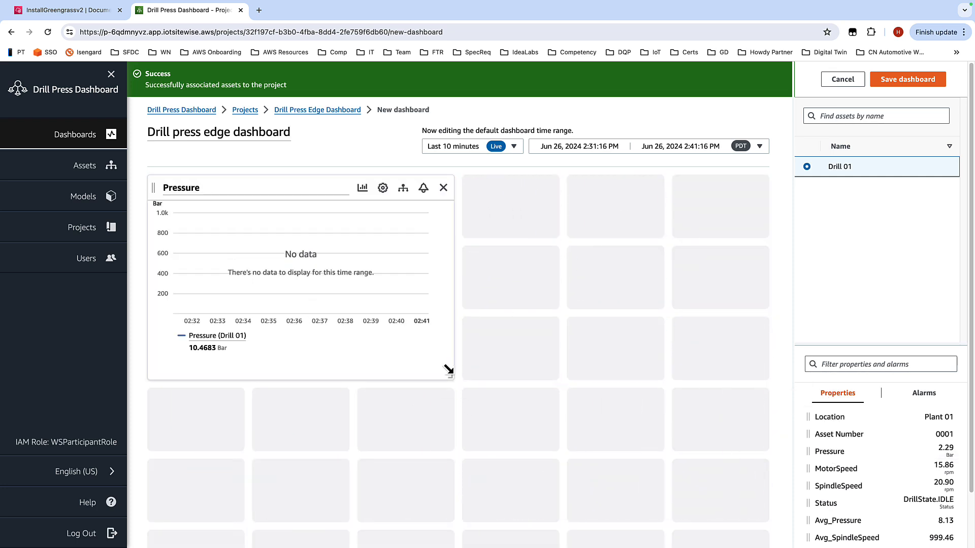
drag(449, 375, 772, 376)
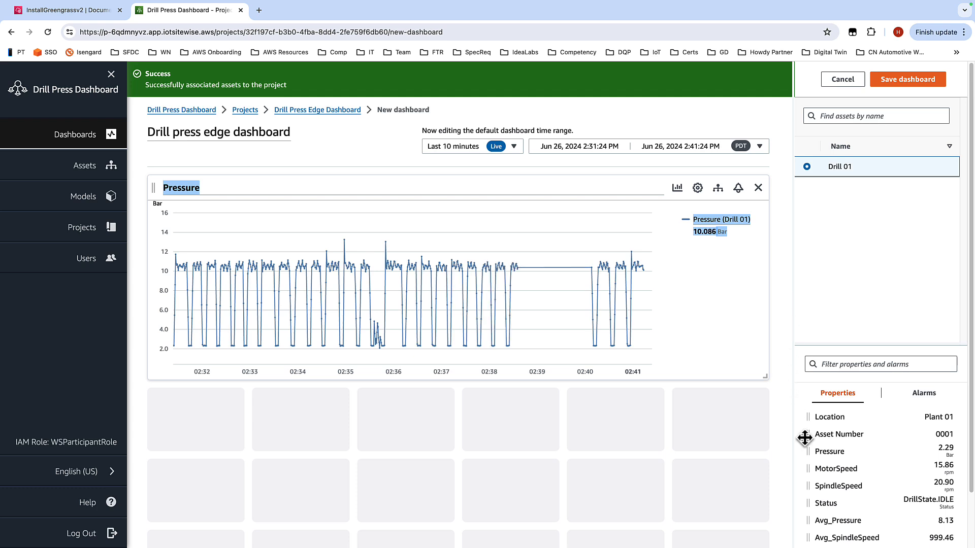
Step: Add a SpindleSpeed widget below Pressure and resize it to 6x3 squares
drag(846, 488, 167, 460)
scroll(601, 361, down, 2)
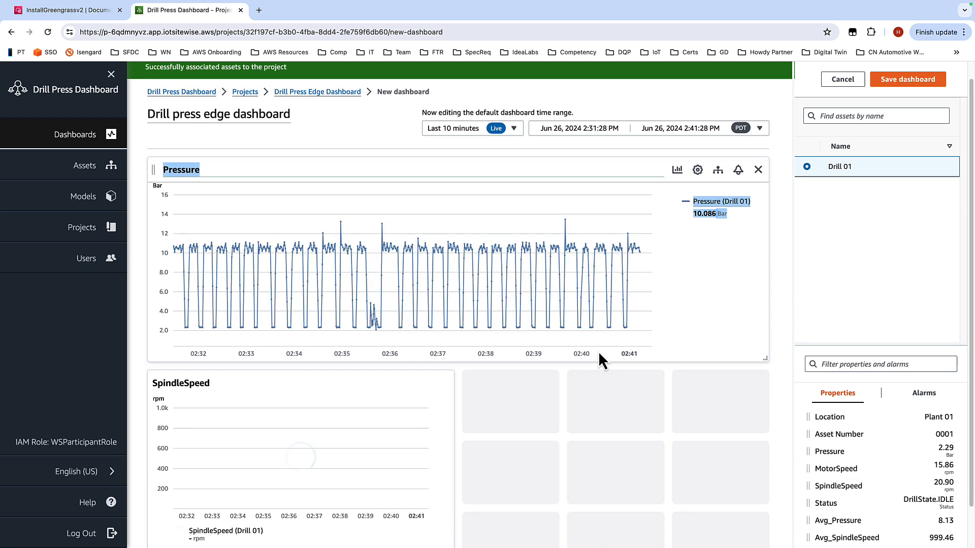
click(456, 527)
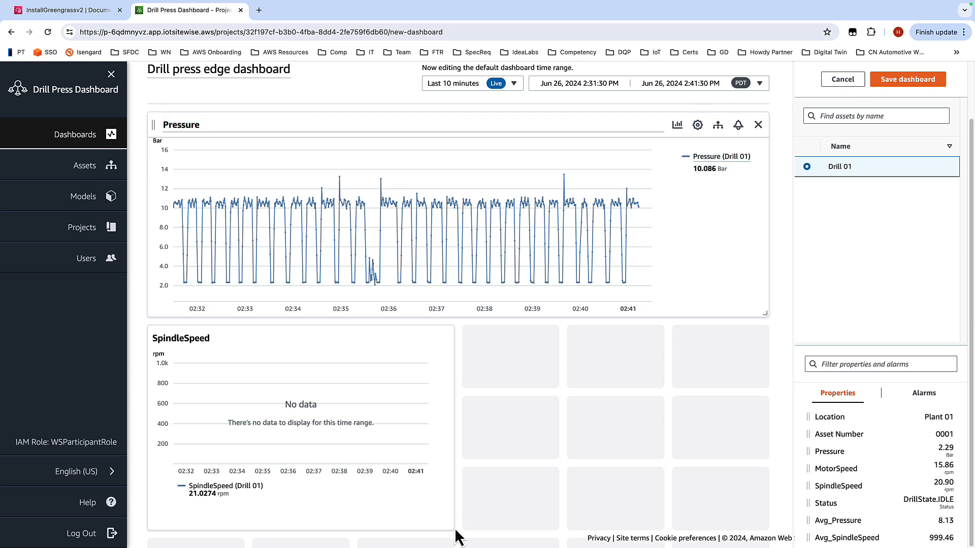
drag(445, 524, 777, 536)
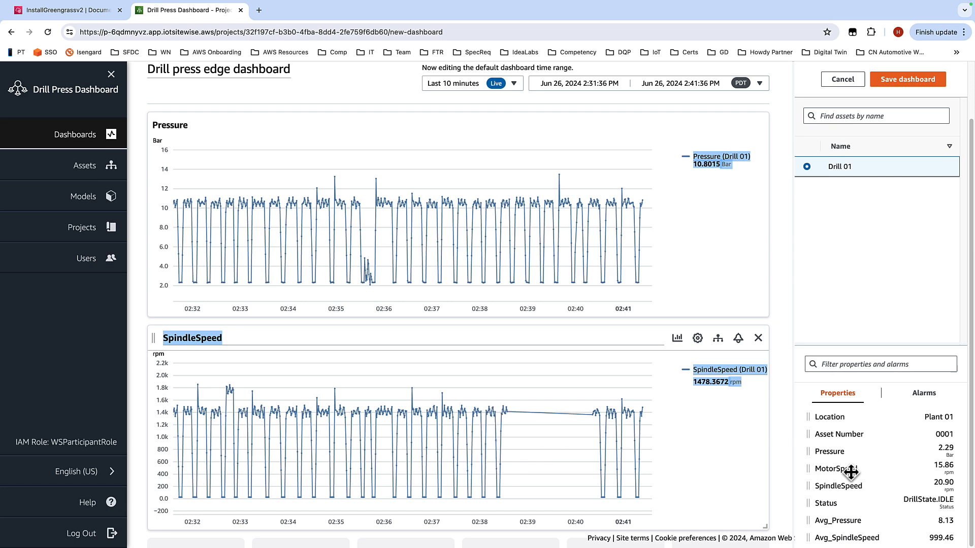
Step: Add MotorSpeed to the SpindleSpeed widget and save the dashboard
drag(848, 470, 446, 459)
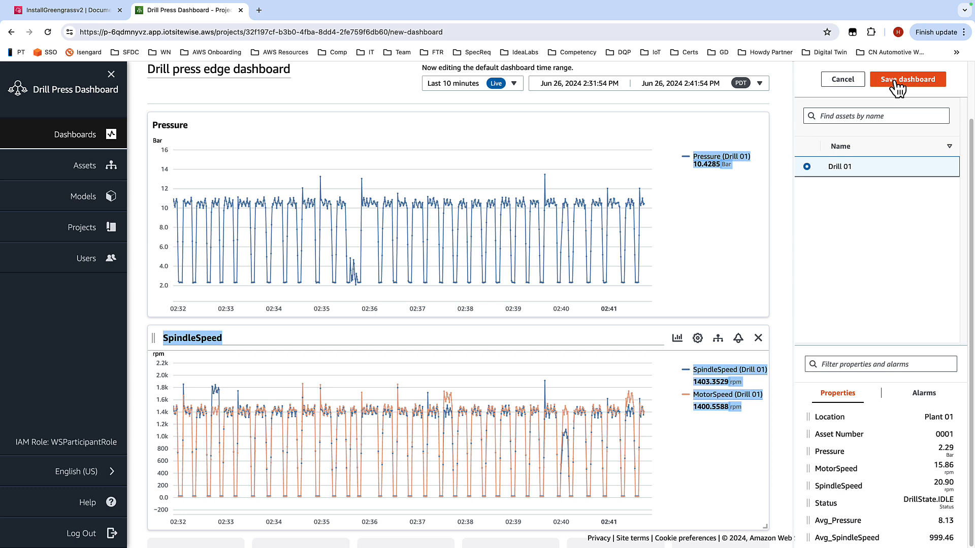
click(897, 81)
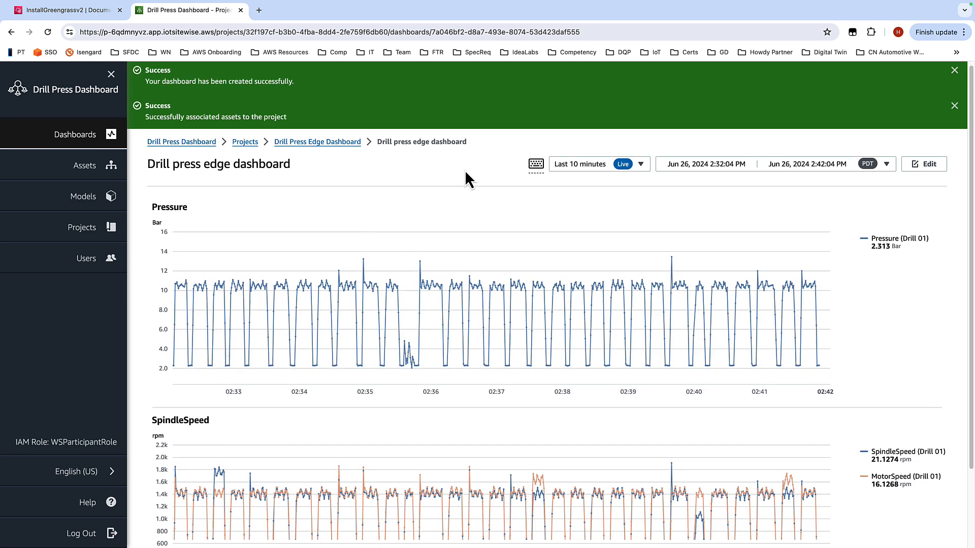
Step: Add WSParticipantRole and WSControlPlaneUser as owners of the Drill Press Edge Dashboard project
scroll(464, 169, down, 1)
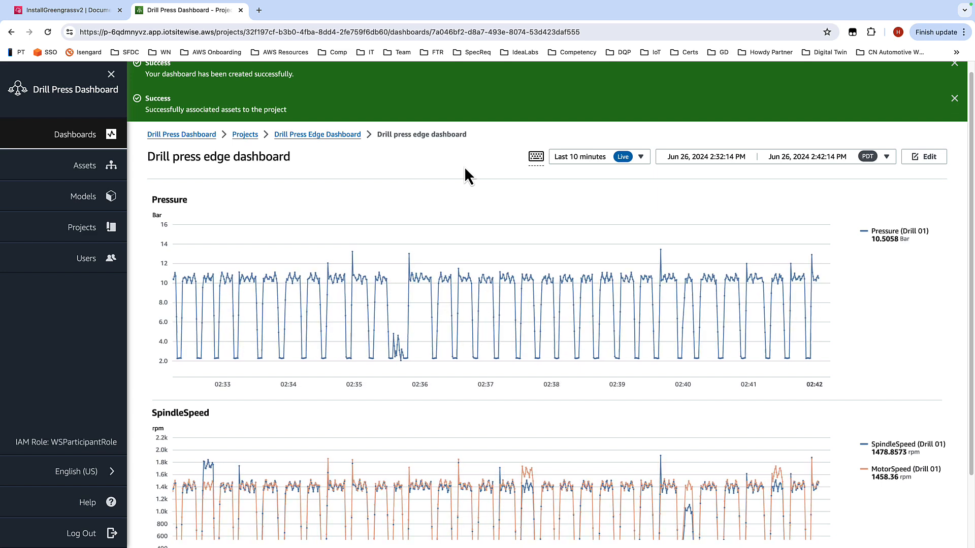
scroll(465, 169, down, 3)
scroll(463, 127, up, 3)
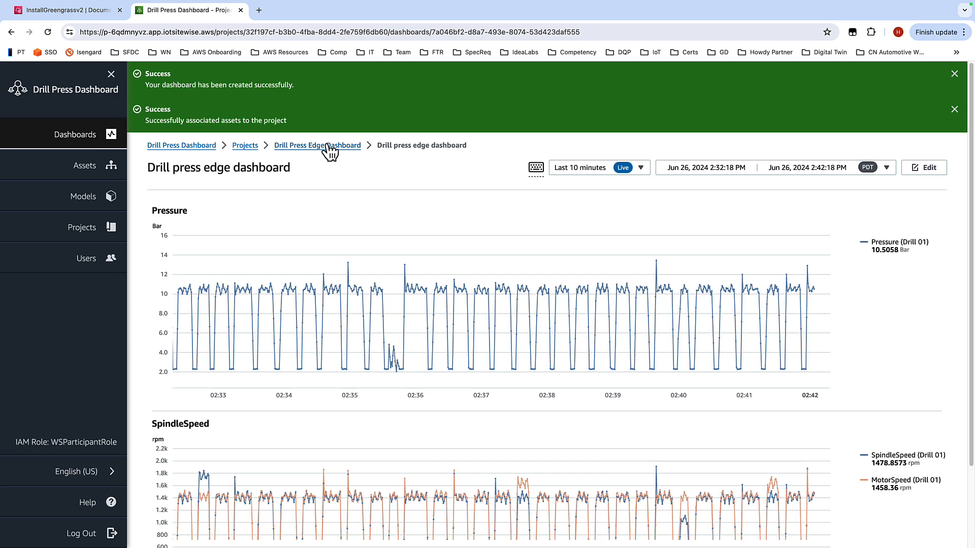
click(280, 147)
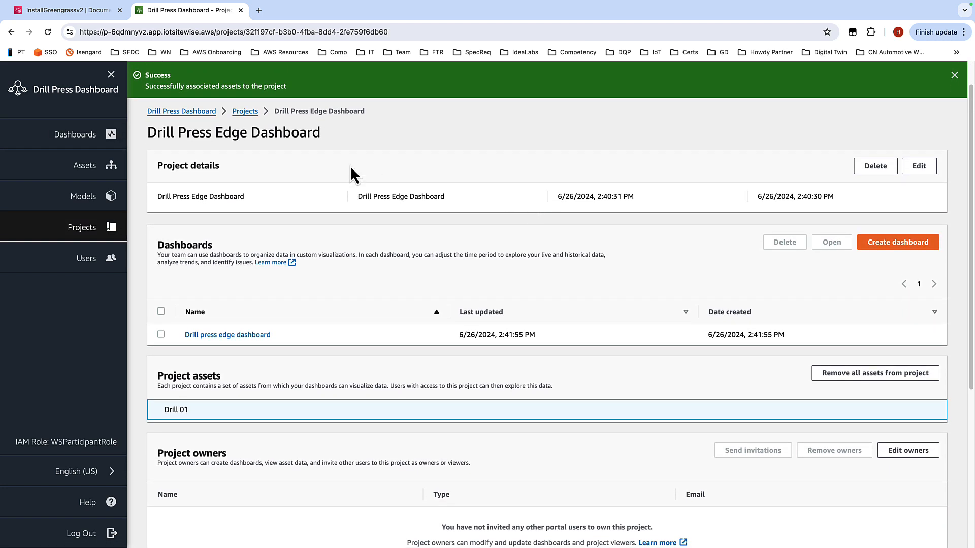
scroll(335, 265, down, 5)
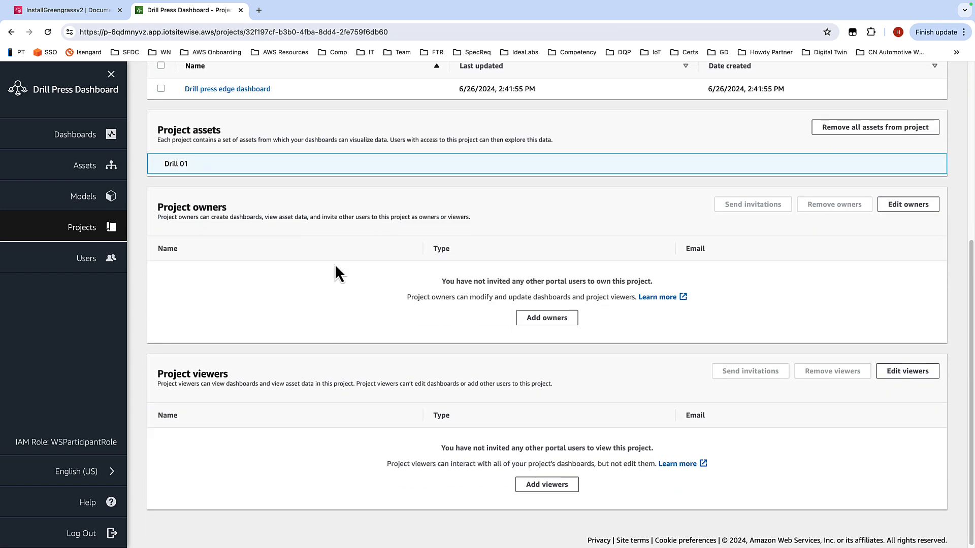
click(538, 325)
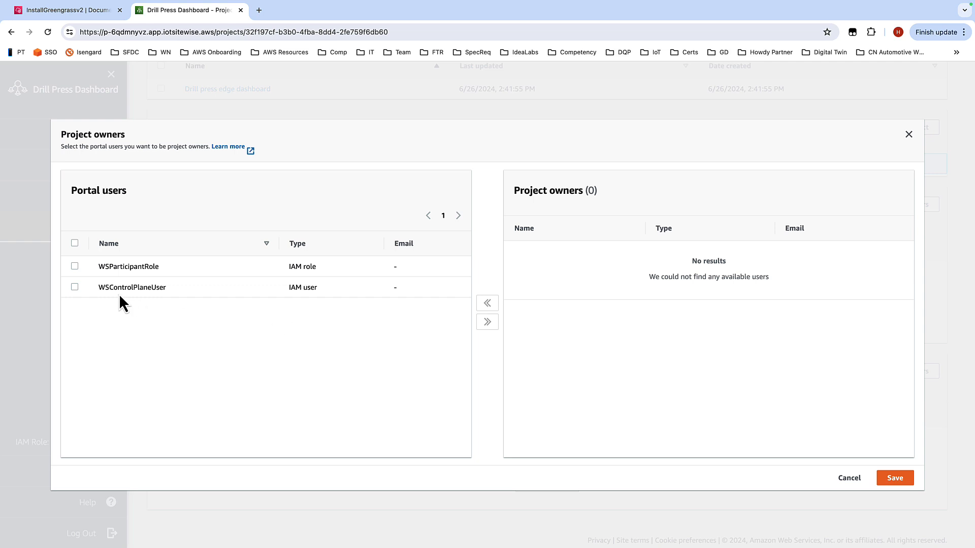
click(74, 266)
click(74, 287)
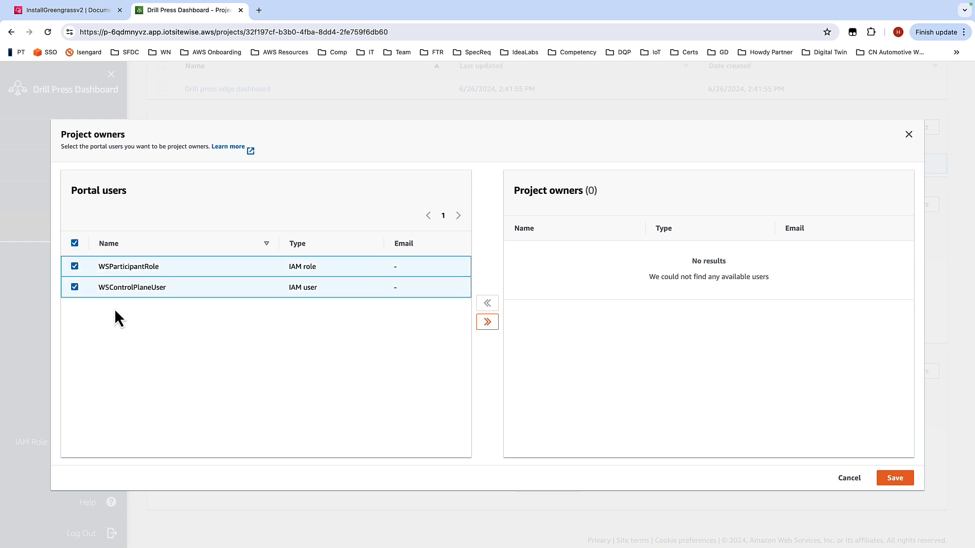
click(486, 322)
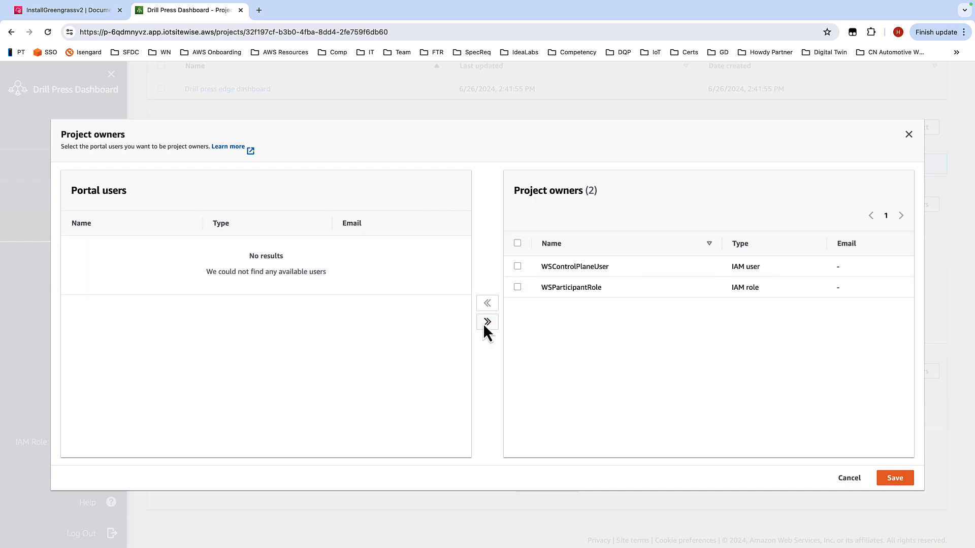
click(904, 477)
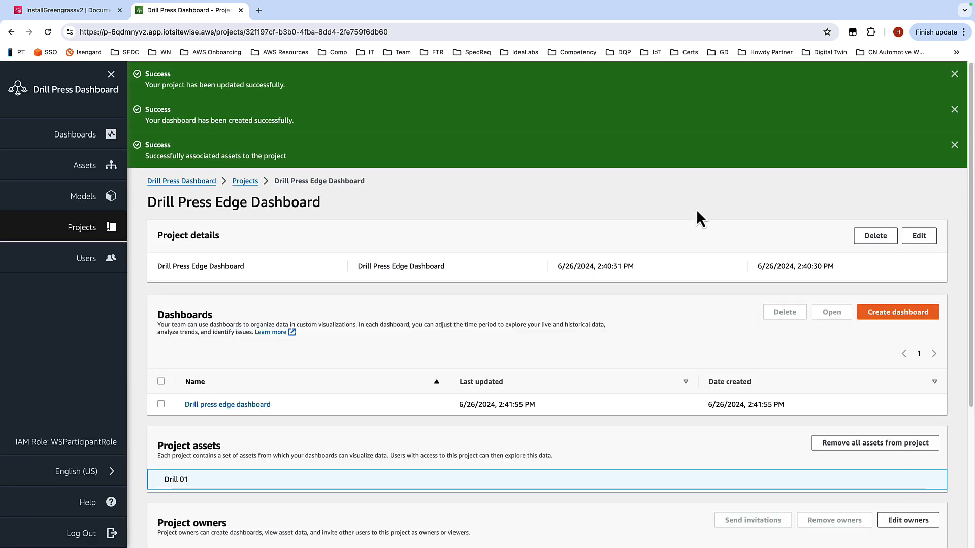
Step: Dismiss the success notifications on the project page
click(955, 144)
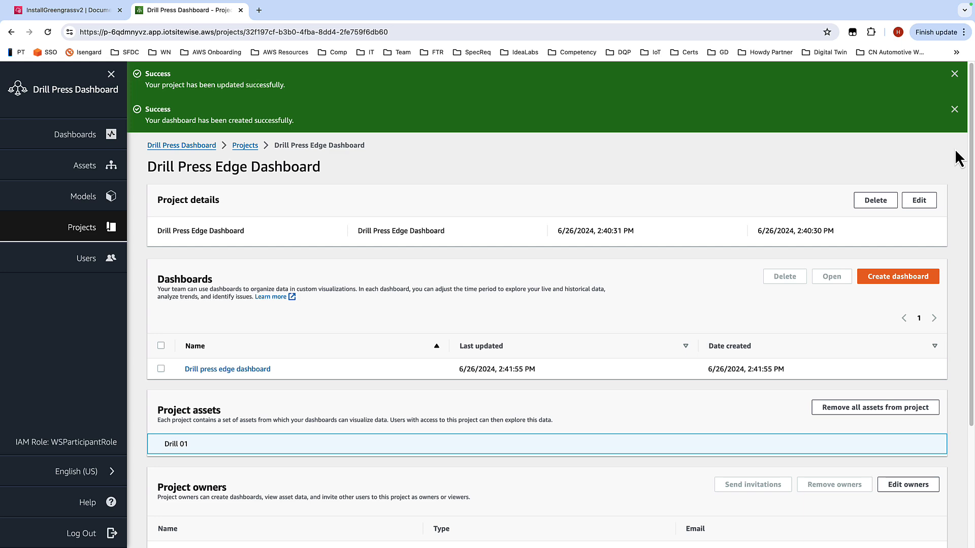
click(955, 110)
click(955, 73)
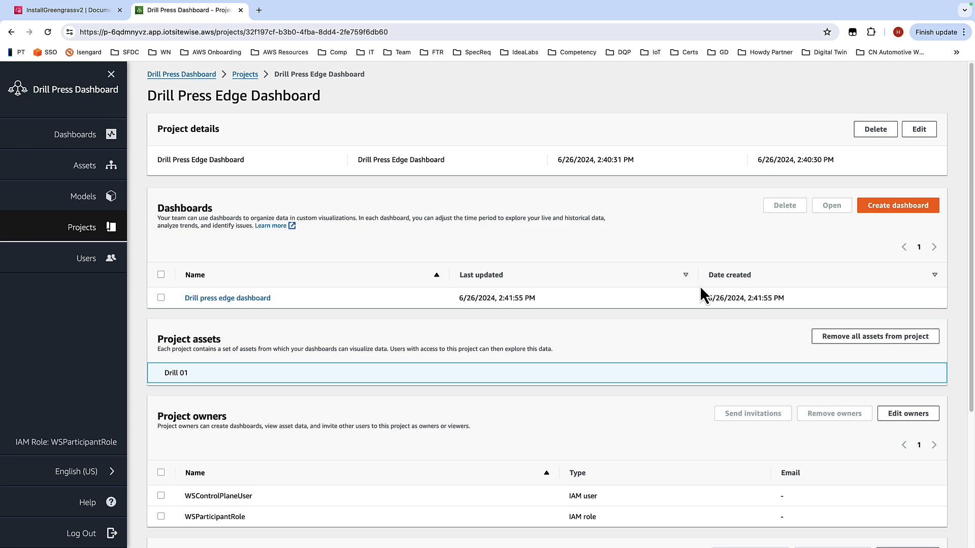
Step: Review the edge dashboard instructions and continue to the Accessing the edge dashboard locally page
key(ctrl+Left)
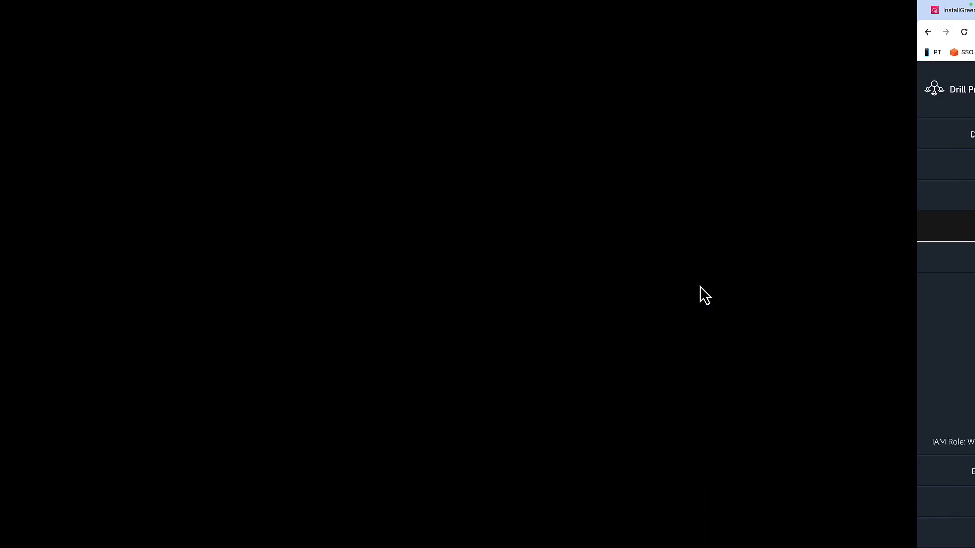
scroll(753, 284, down, 4)
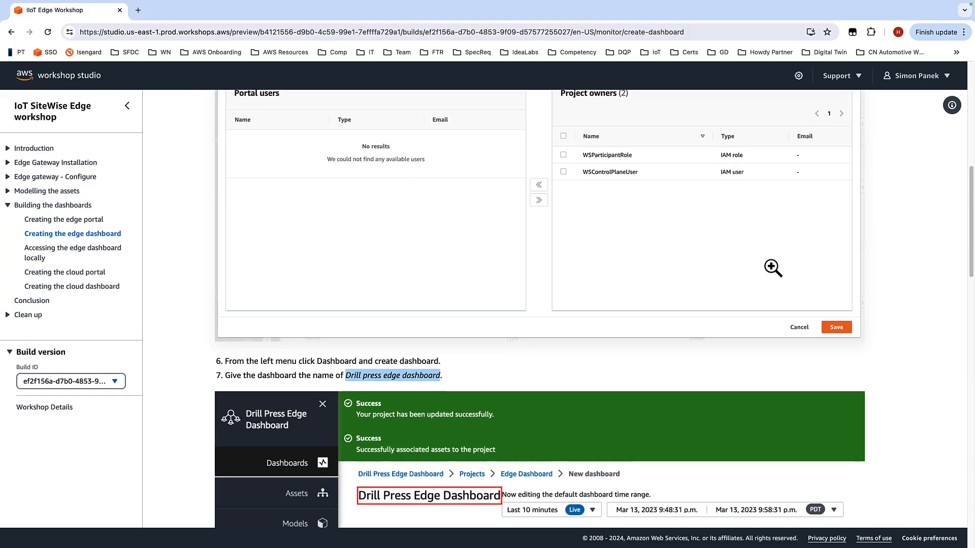
scroll(736, 240, down, 9)
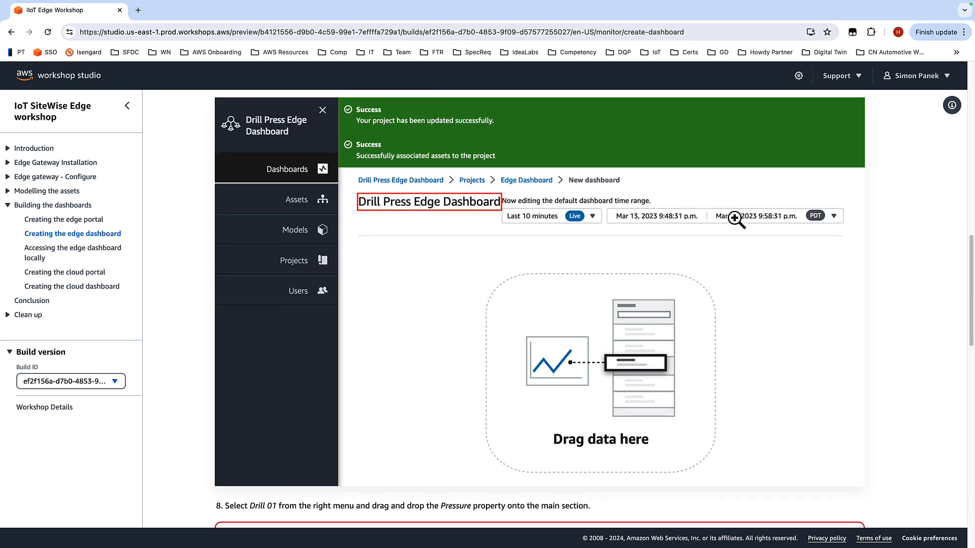
scroll(436, 228, down, 11)
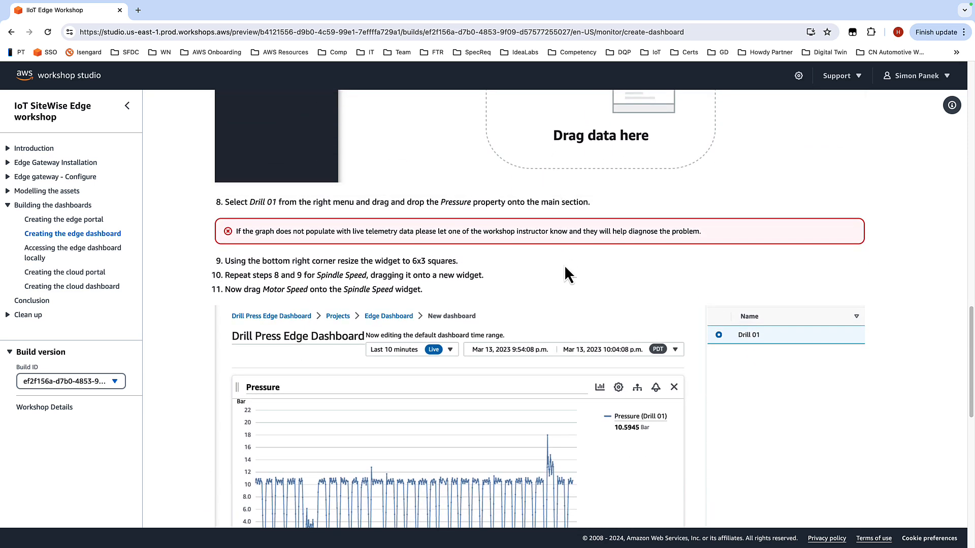
scroll(563, 276, up, 2)
scroll(564, 277, up, 20)
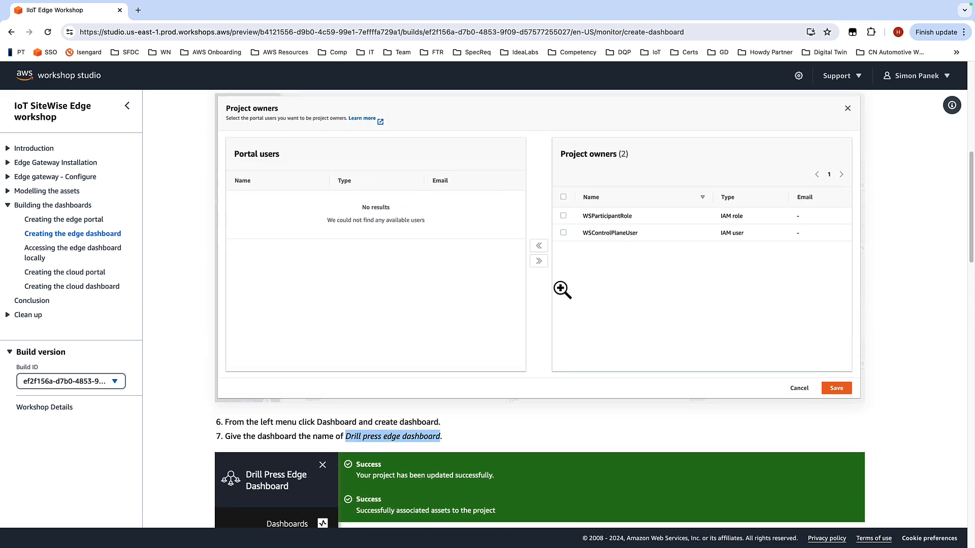
scroll(562, 290, up, 2)
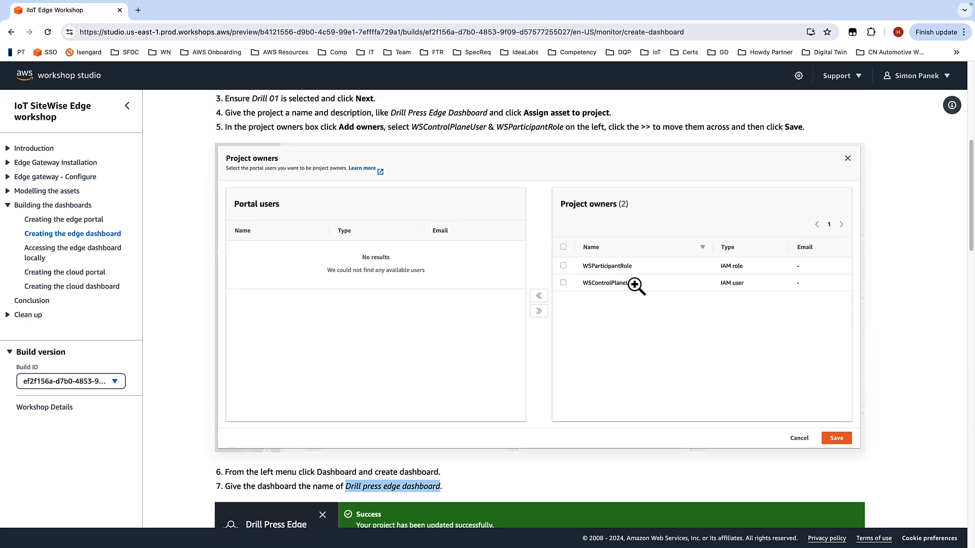
scroll(567, 285, down, 15)
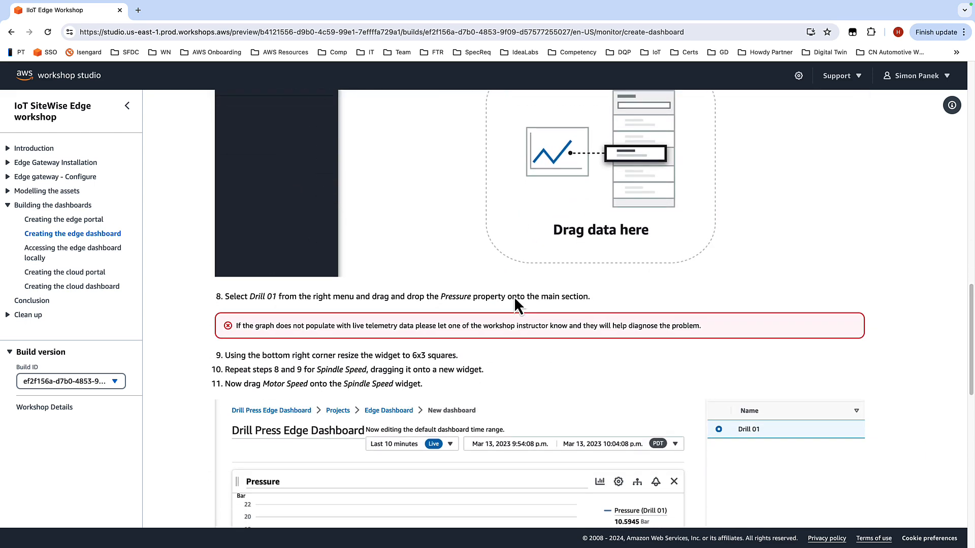
scroll(592, 285, down, 12)
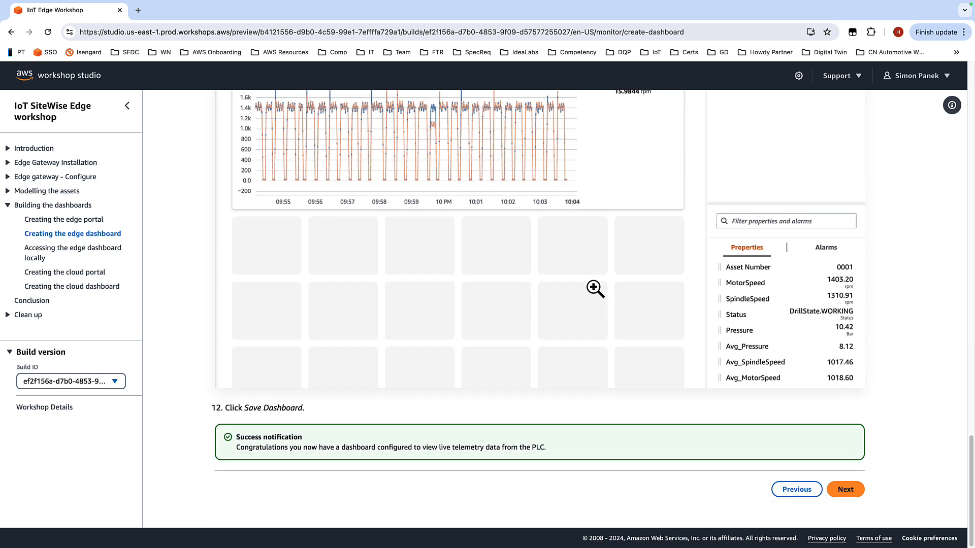
click(849, 491)
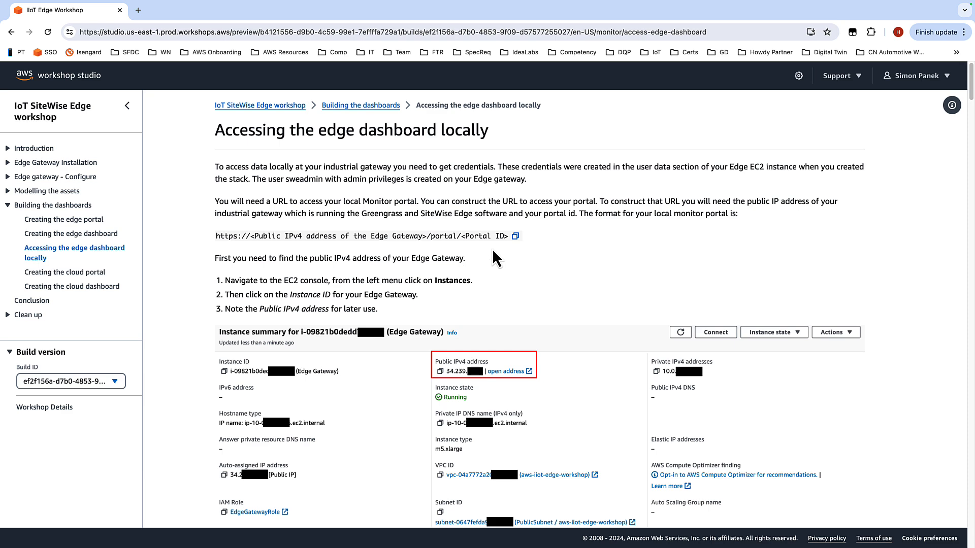
Step: Switch to the AWS console tab and open the EC2 service via the search bar
scroll(631, 240, down, 1)
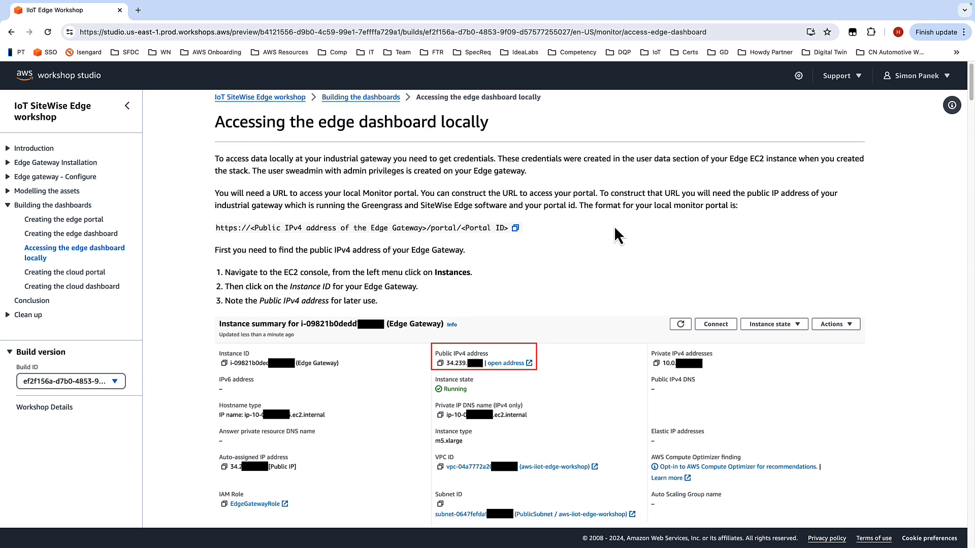
scroll(612, 226, down, 2)
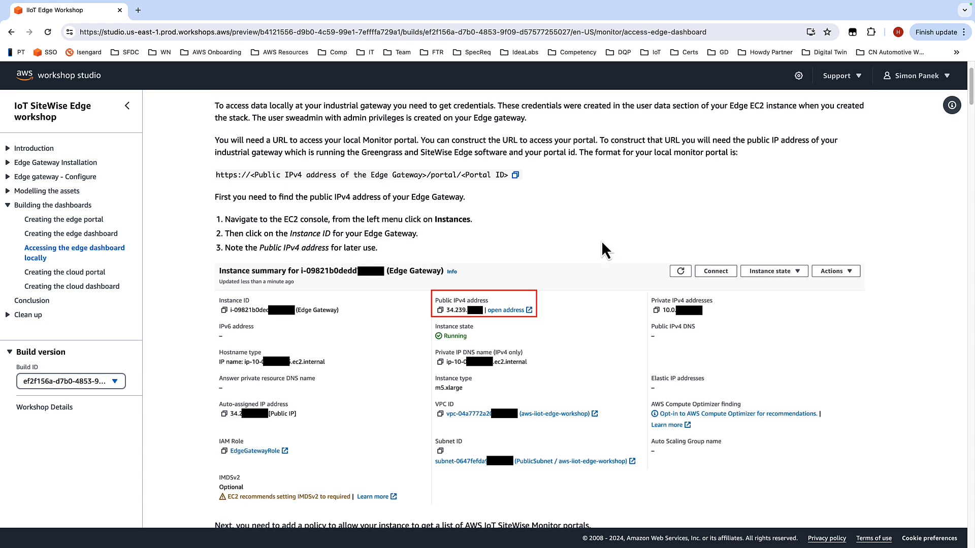
scroll(602, 240, down, 1)
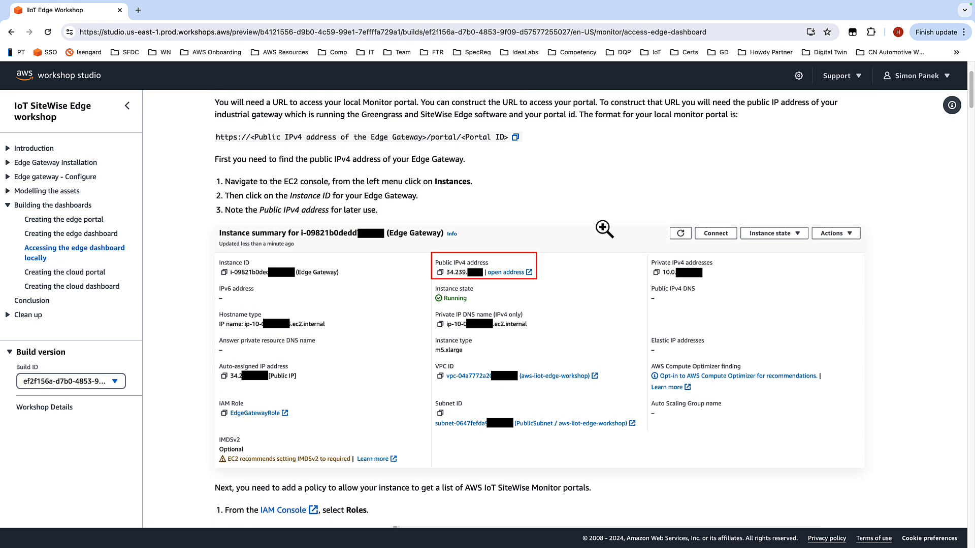
key(ctrl+Left)
key(ctrl+Right)
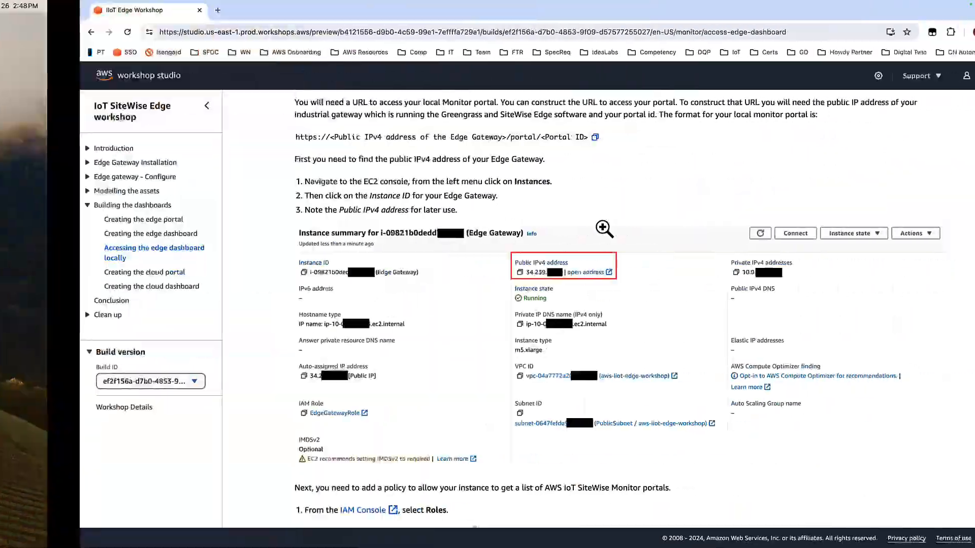
key(ctrl+Right)
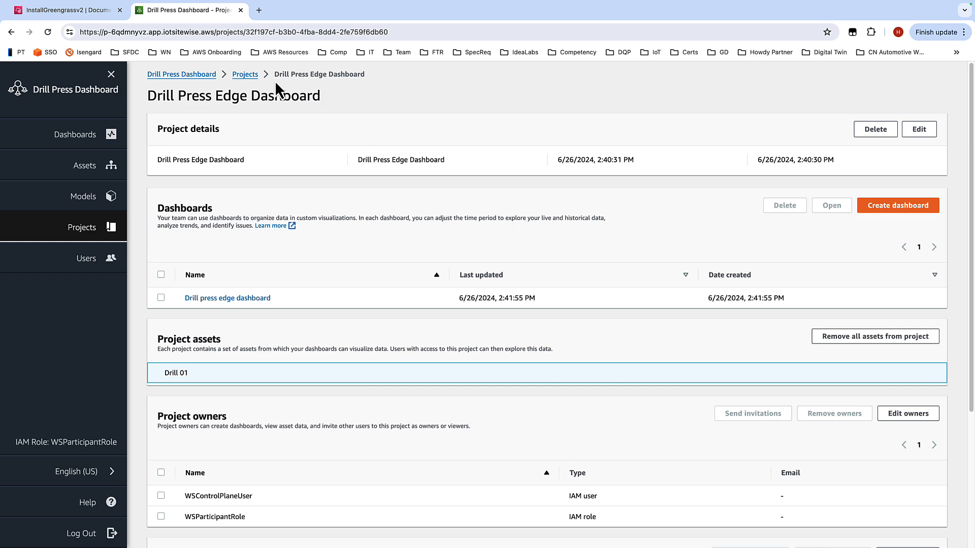
click(241, 10)
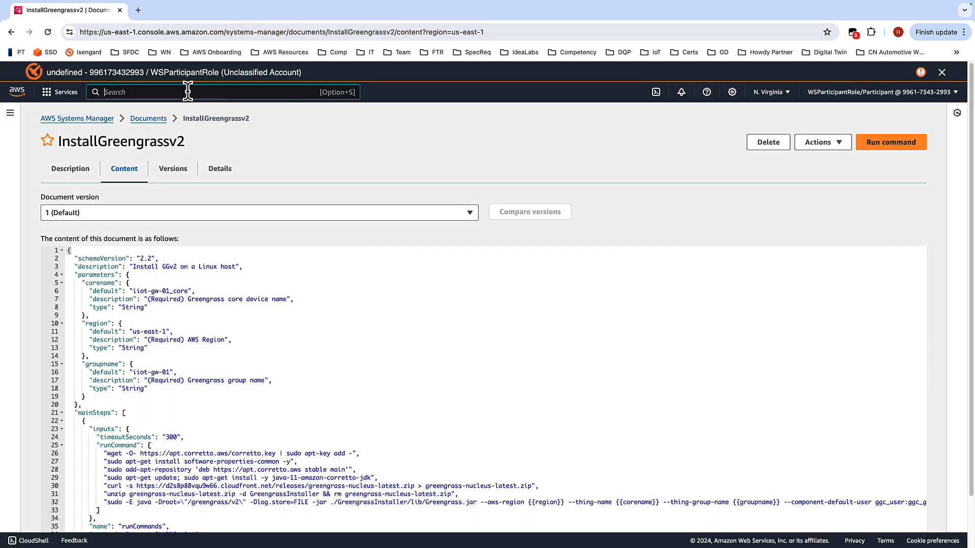
text(ec)
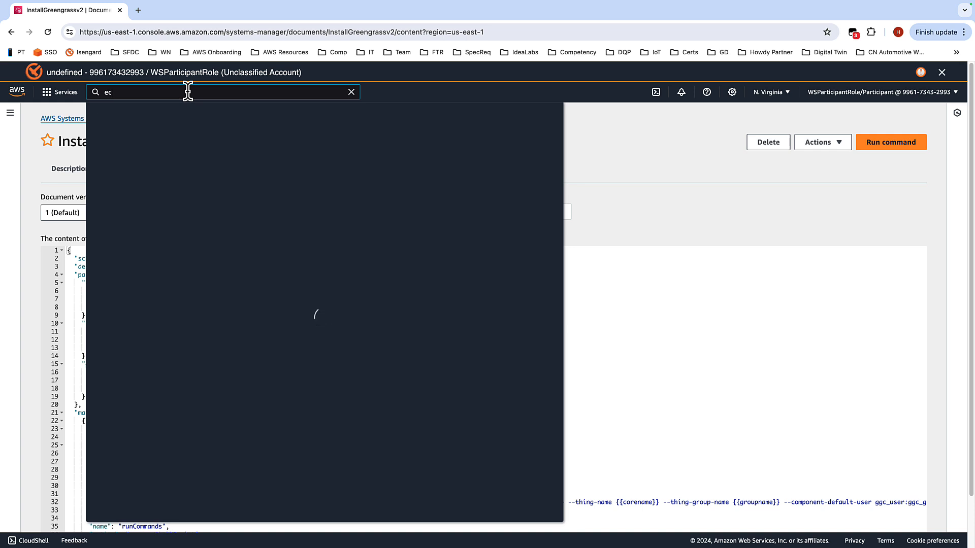
text(2)
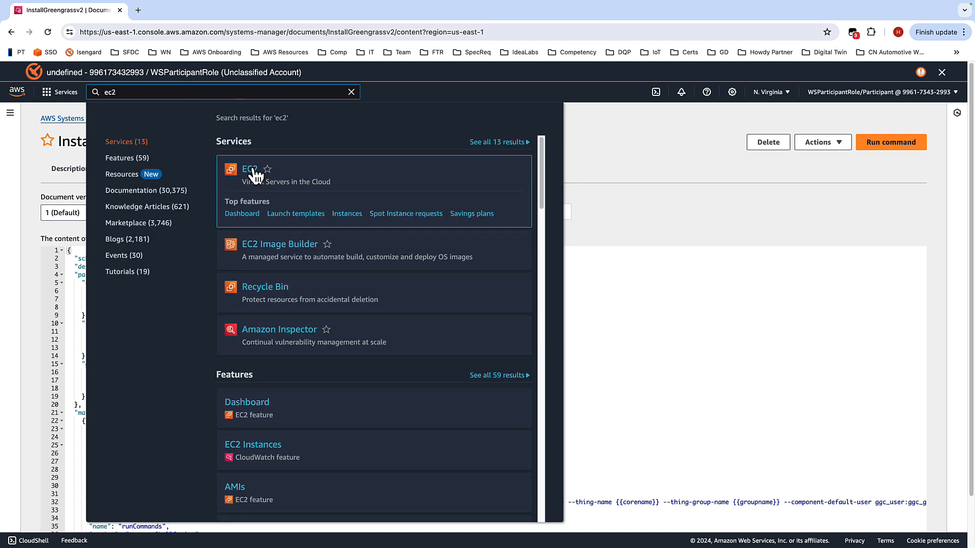
click(252, 171)
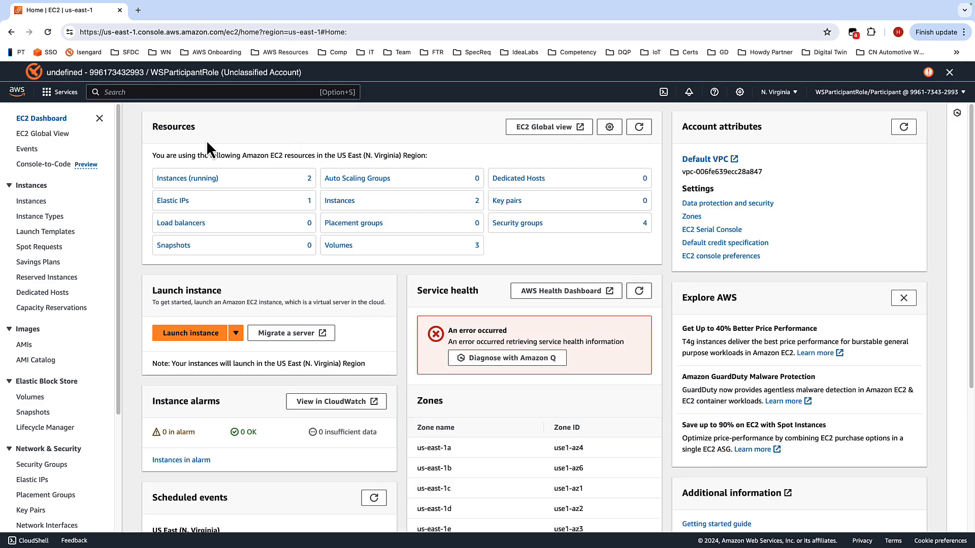
Step: Open the running Edge Gateway instance and copy its public IPv4 address
click(180, 180)
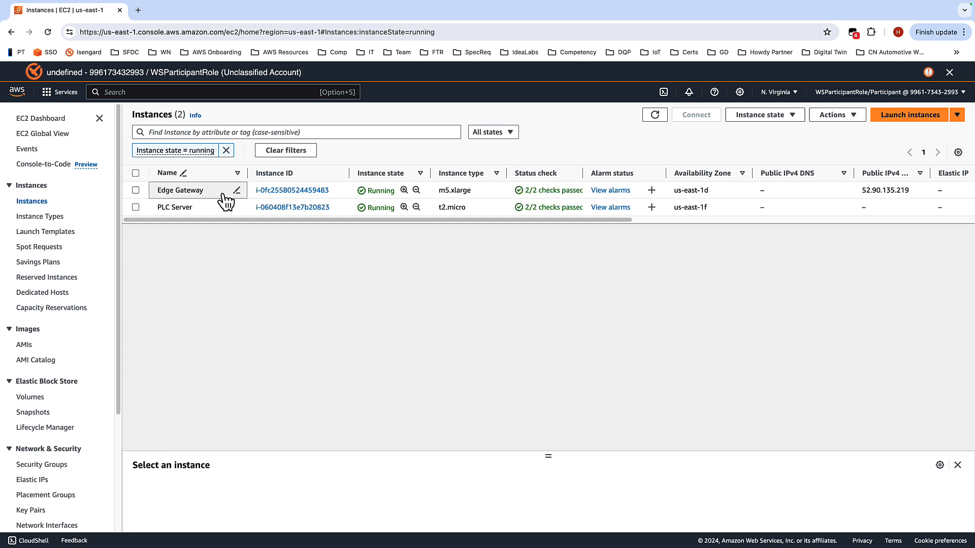
click(283, 195)
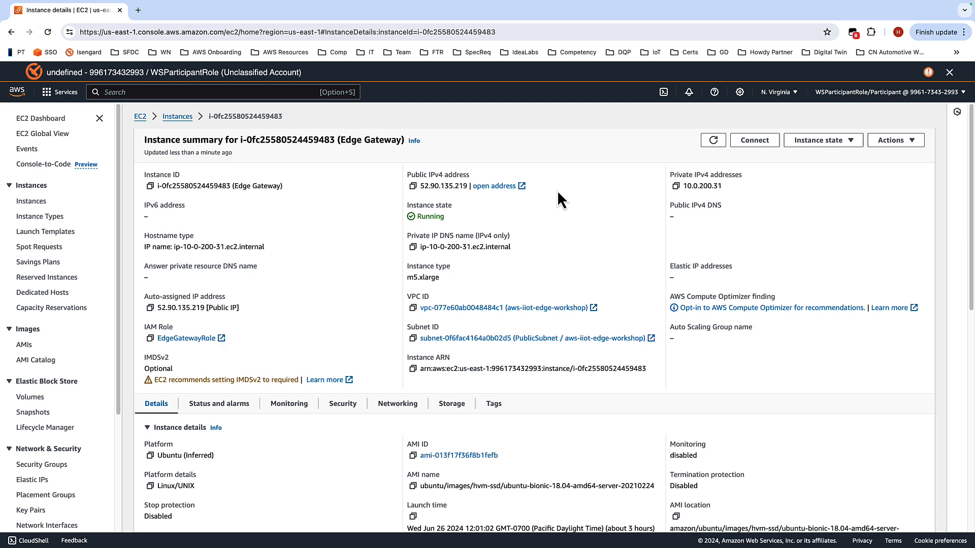
click(413, 187)
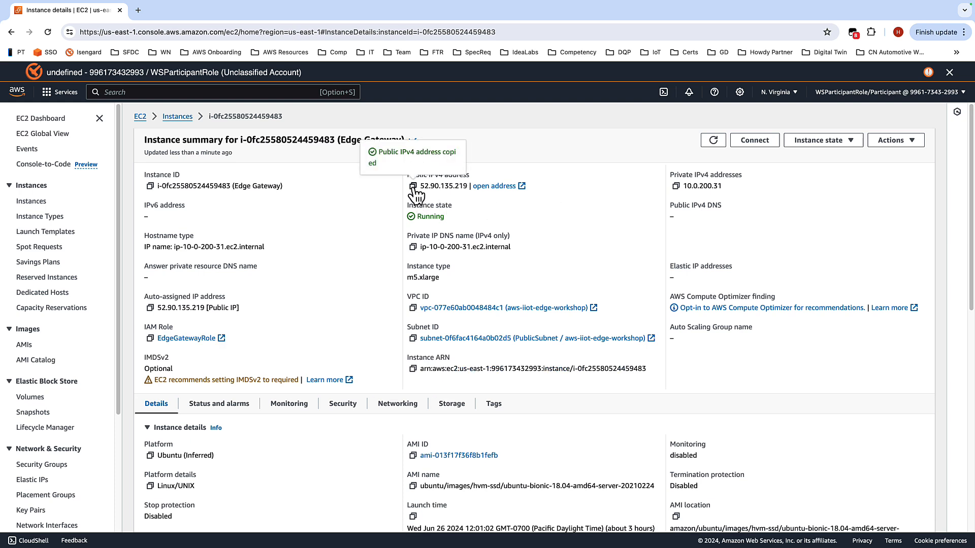
Step: Switch to TextEdit and paste the public IPv4 address into the iiot-edge-workshop-demo-notes file
key(ctrl+Left)
key(ctrl+Left)
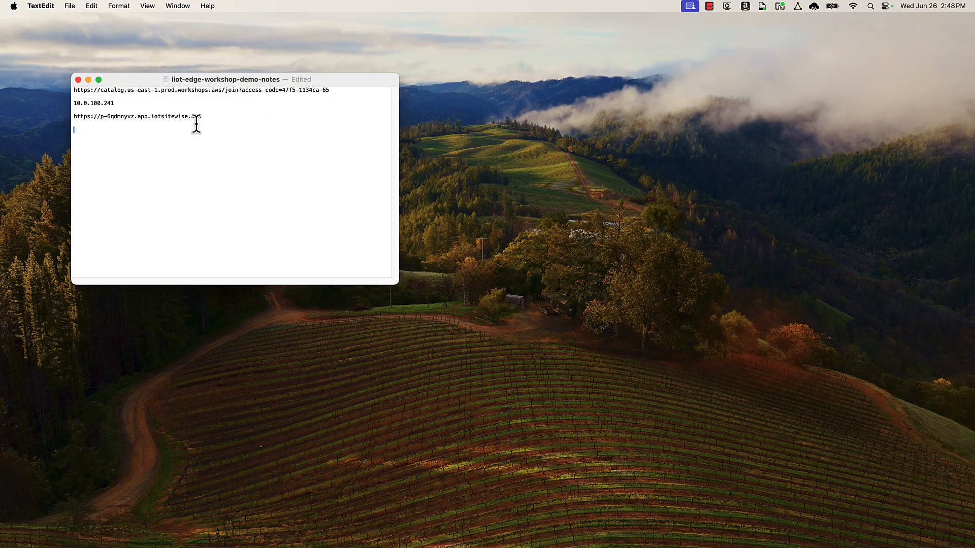
key(super+v)
Step: Read the workshop instructions on adding a policy to the EdgeGatewayRole
key(ctrl+Right)
key(ctrl+Right)
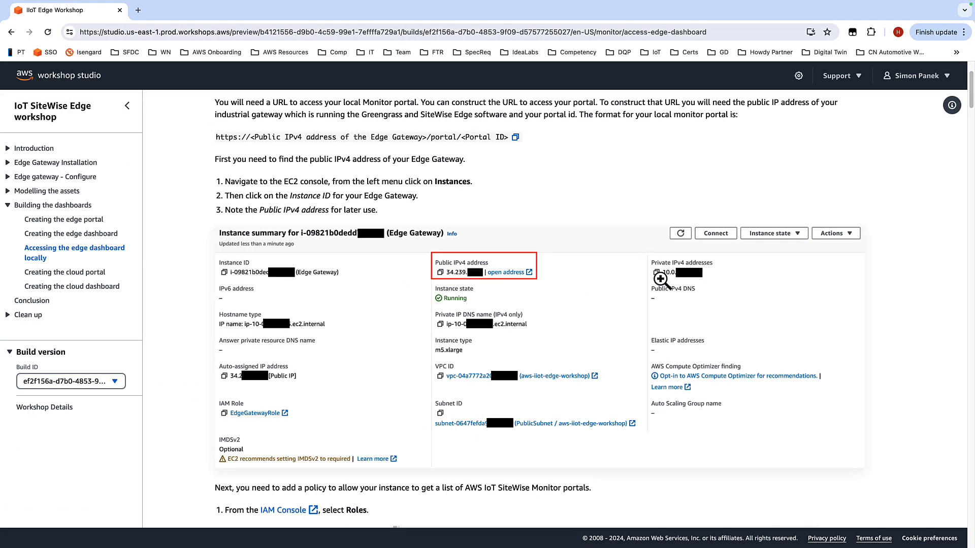
scroll(591, 248, down, 1)
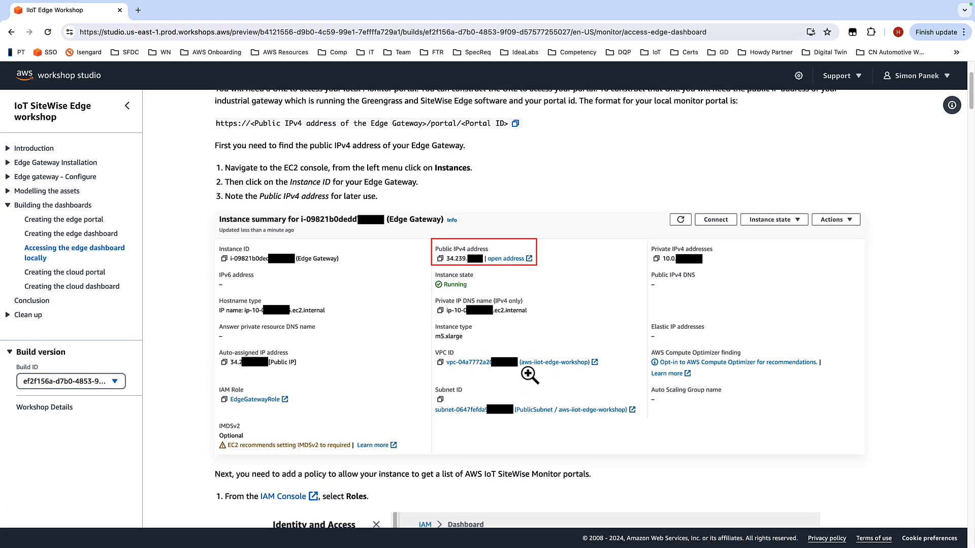
scroll(559, 393, down, 3)
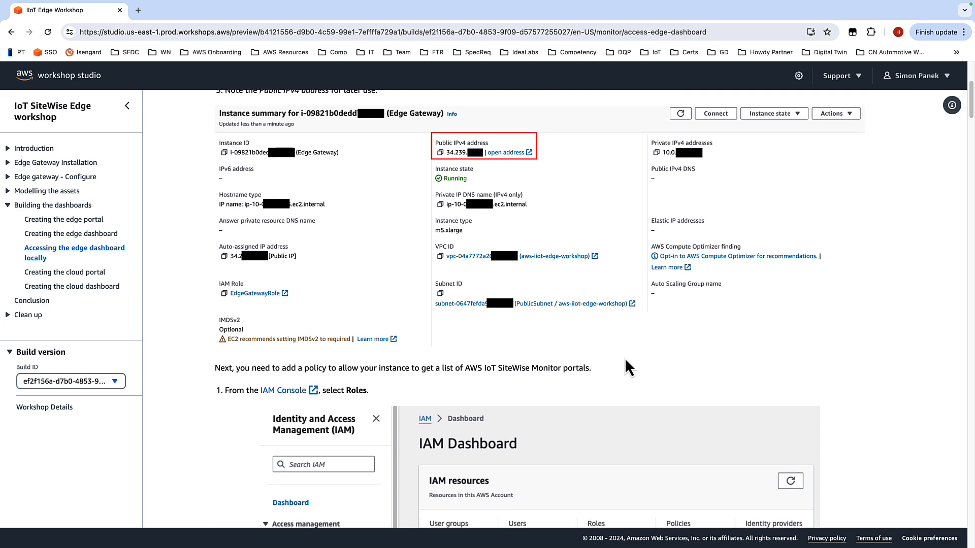
scroll(558, 350, down, 2)
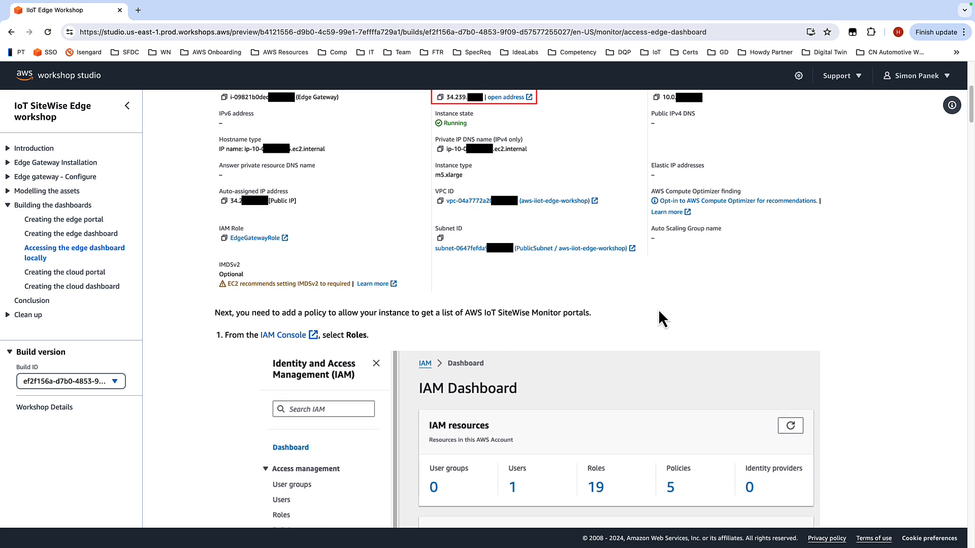
scroll(661, 297, down, 2)
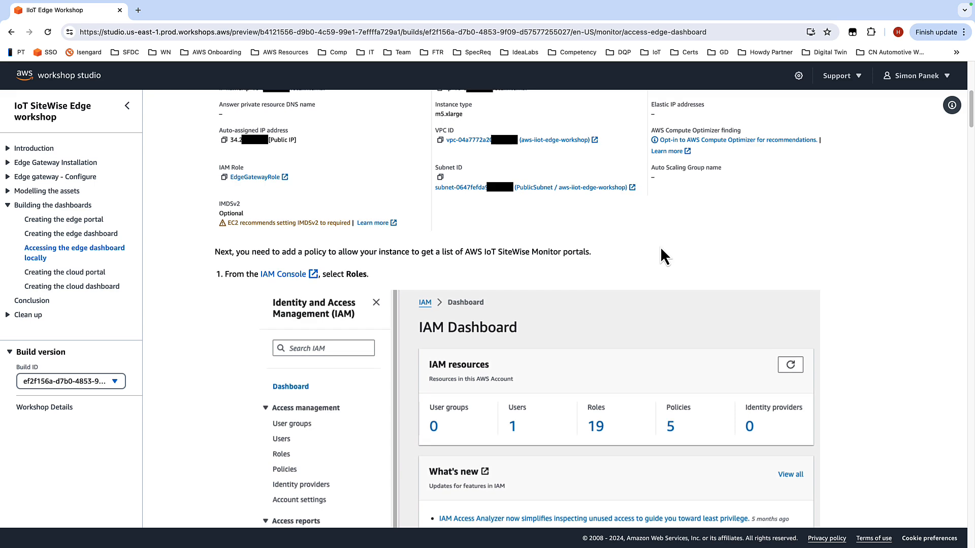
scroll(681, 218, down, 4)
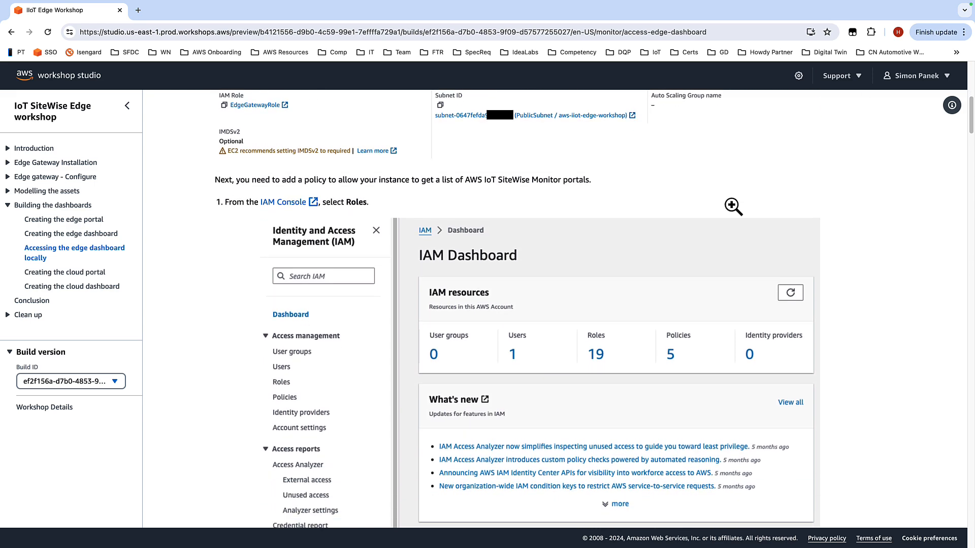
scroll(858, 244, down, 8)
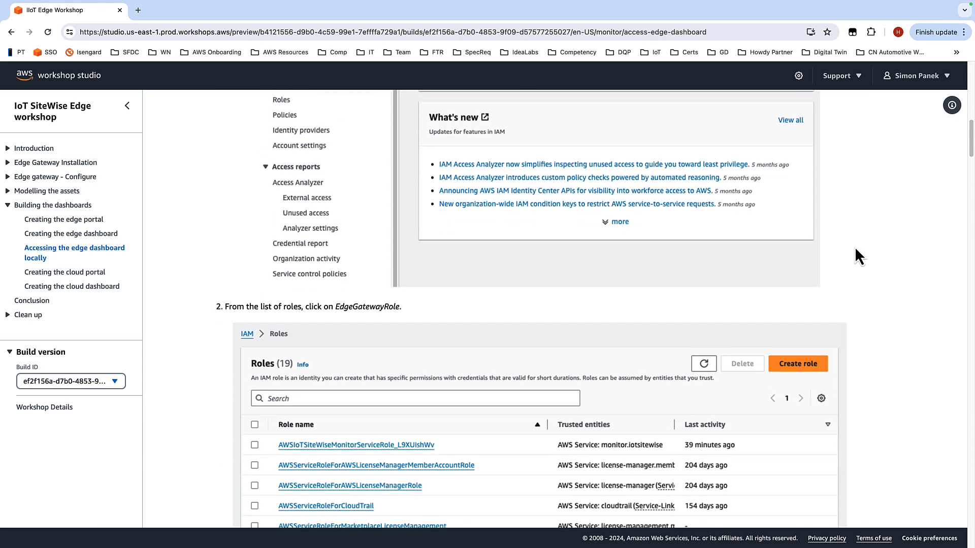
scroll(854, 247, down, 1)
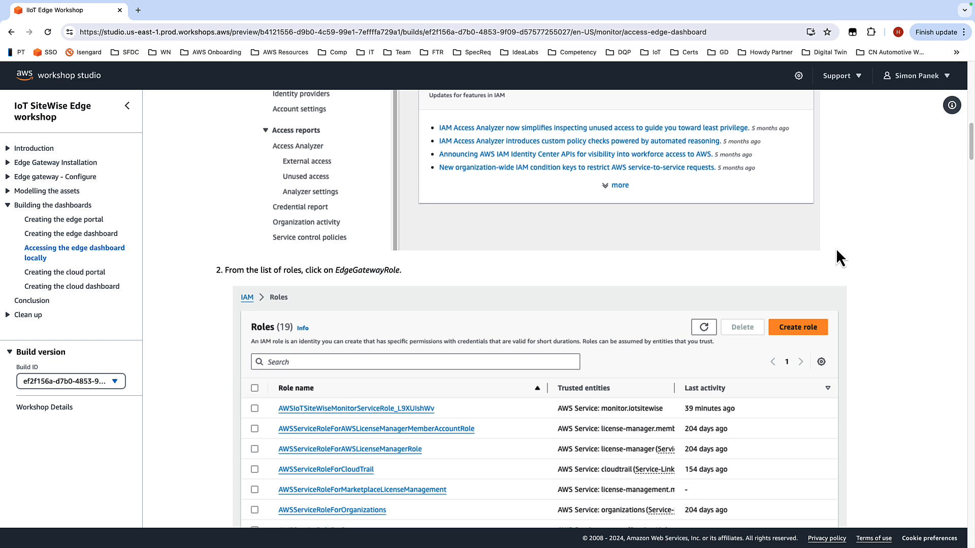
drag(398, 271, 334, 274)
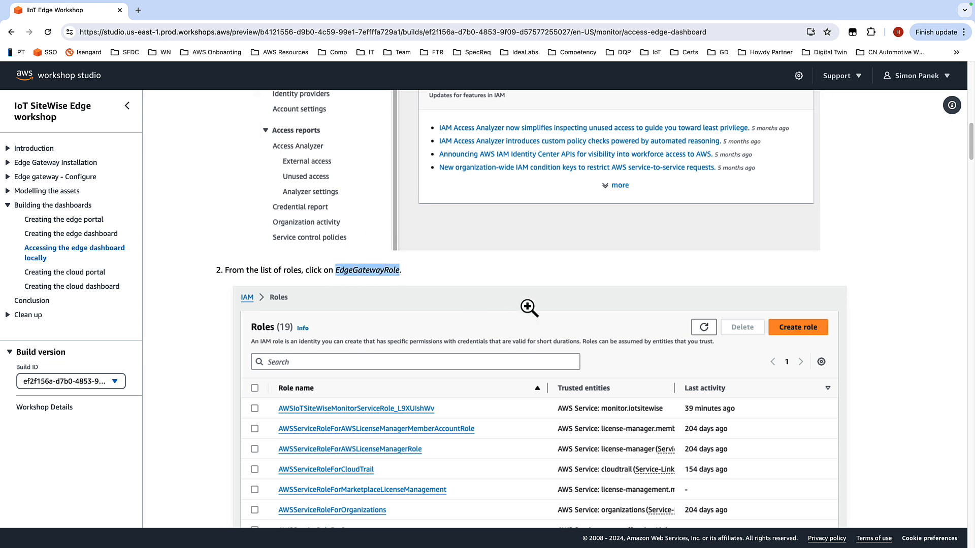
Step: Copy the inline policy JSON from the workshop instructions
scroll(569, 274, down, 5)
scroll(483, 297, down, 3)
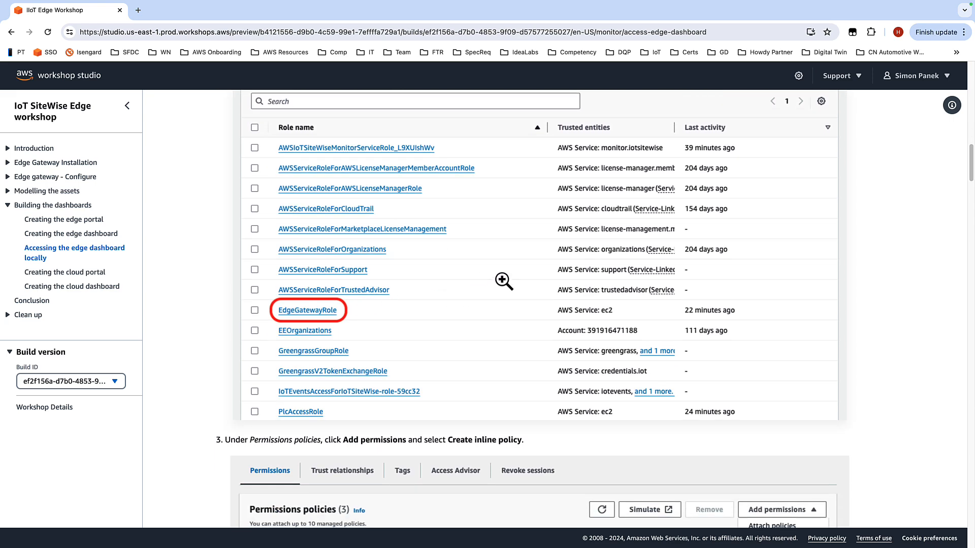
scroll(507, 290, down, 2)
scroll(537, 209, down, 3)
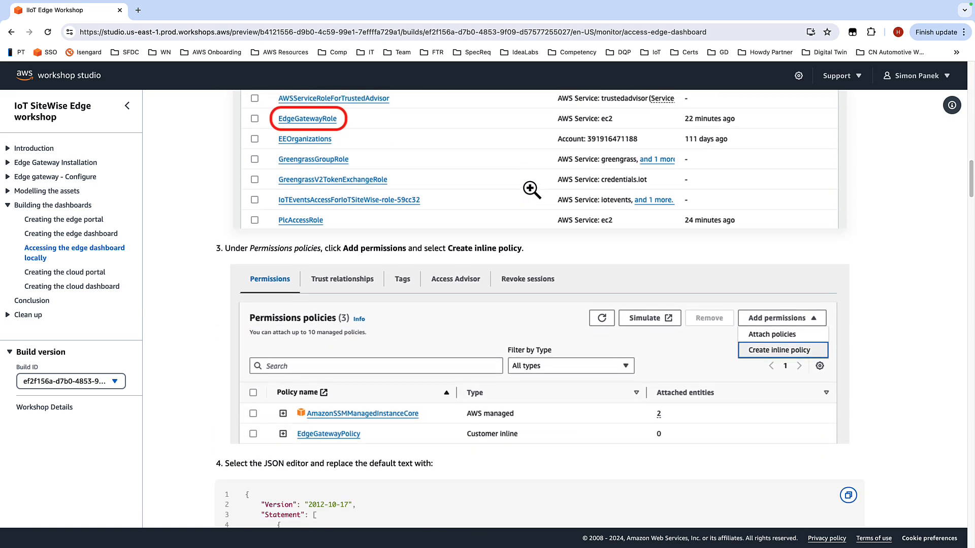
scroll(533, 270, down, 5)
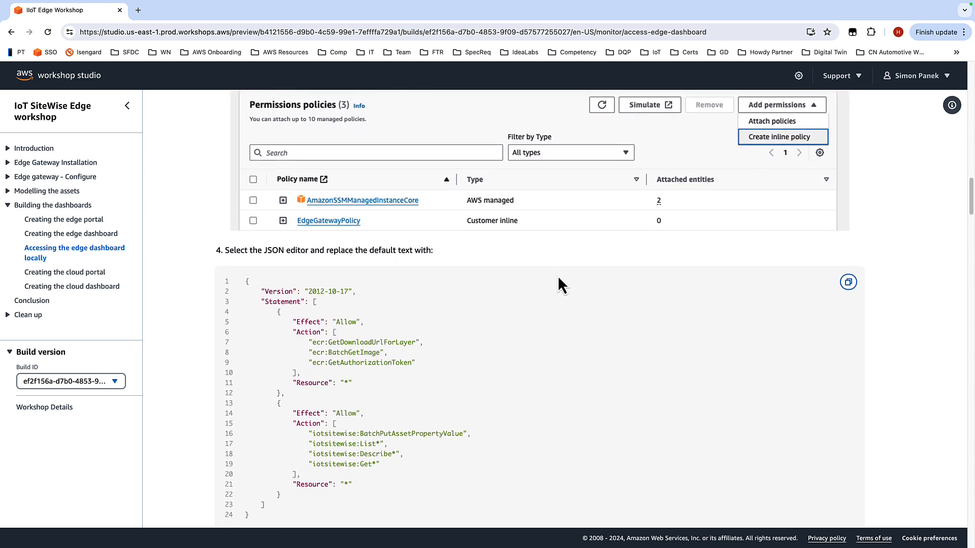
scroll(558, 284, down, 2)
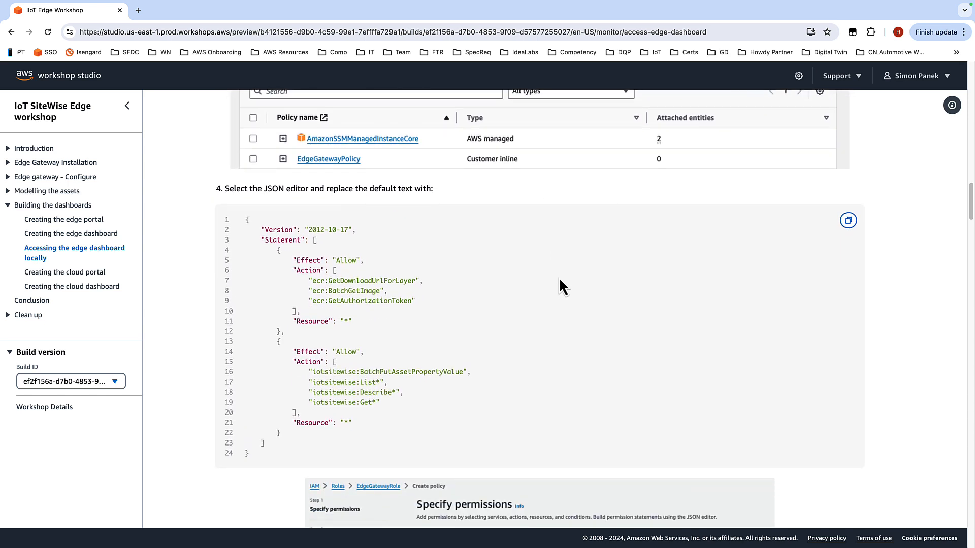
click(848, 221)
Step: Switch back to the AWS console and open the IAM service
scroll(711, 230, down, 1)
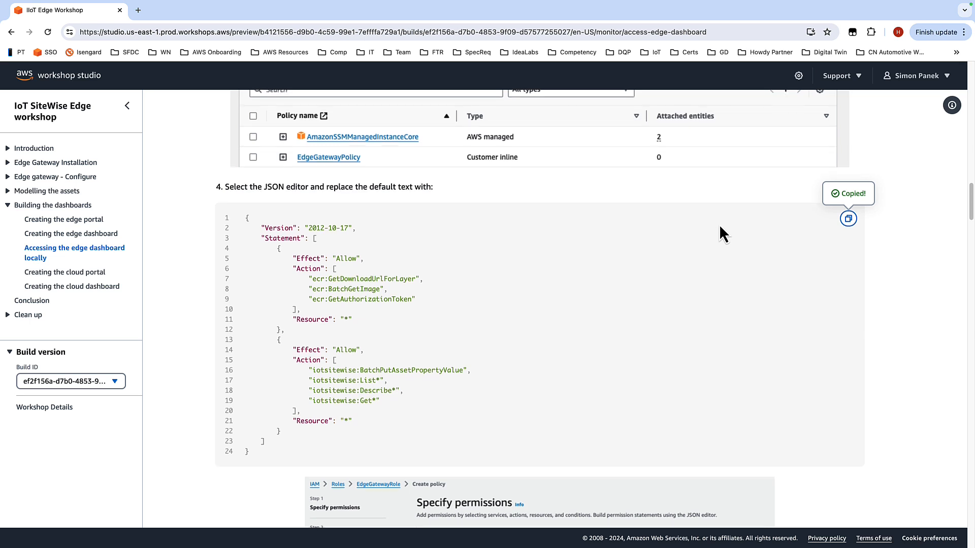
scroll(721, 228, down, 5)
scroll(807, 185, down, 3)
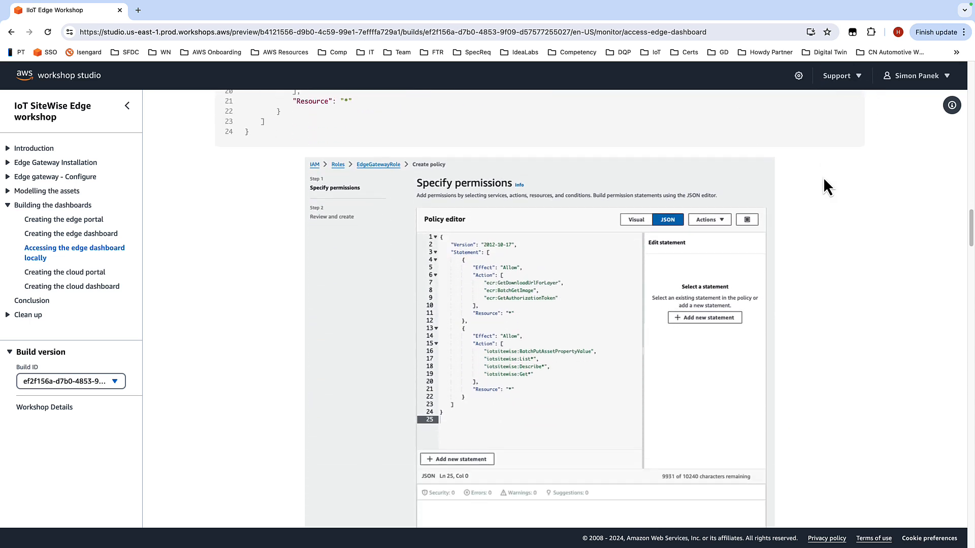
scroll(826, 186, down, 3)
scroll(833, 213, down, 1)
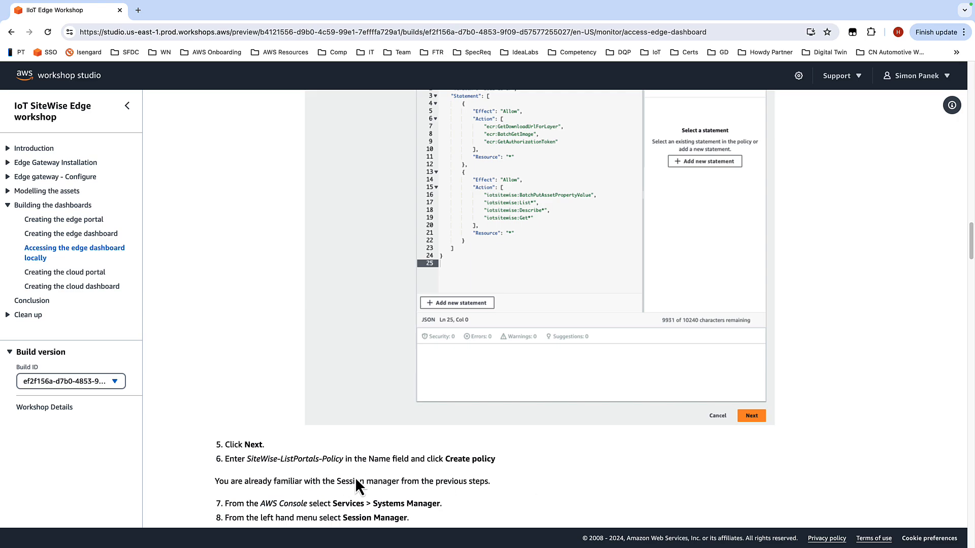
key(ctrl+Left)
key(ctrl+Right)
key(ctrl+Right)
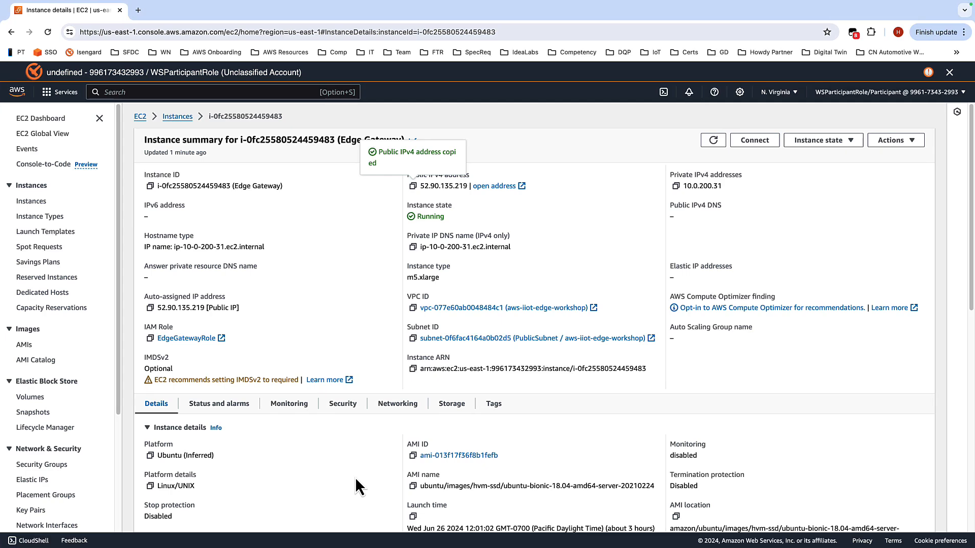
text(Iam)
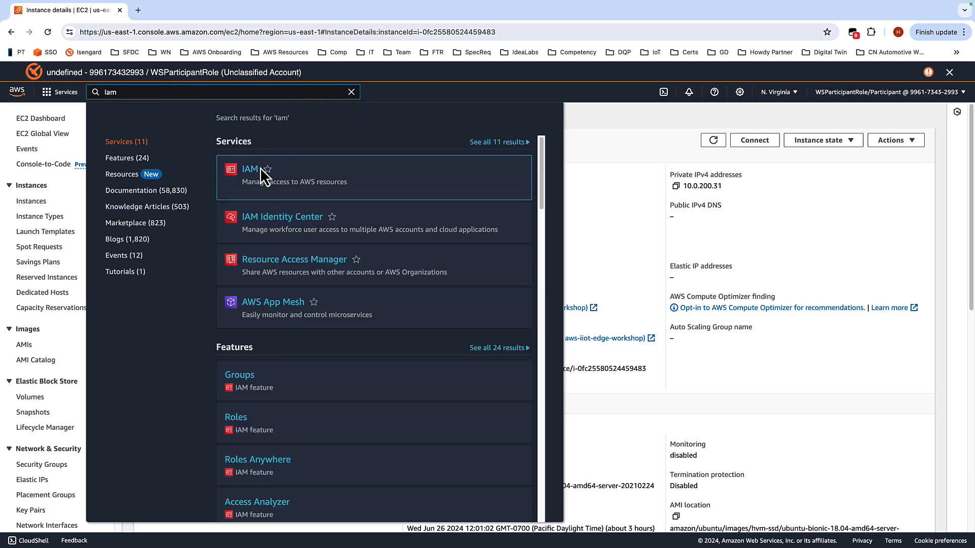
click(254, 169)
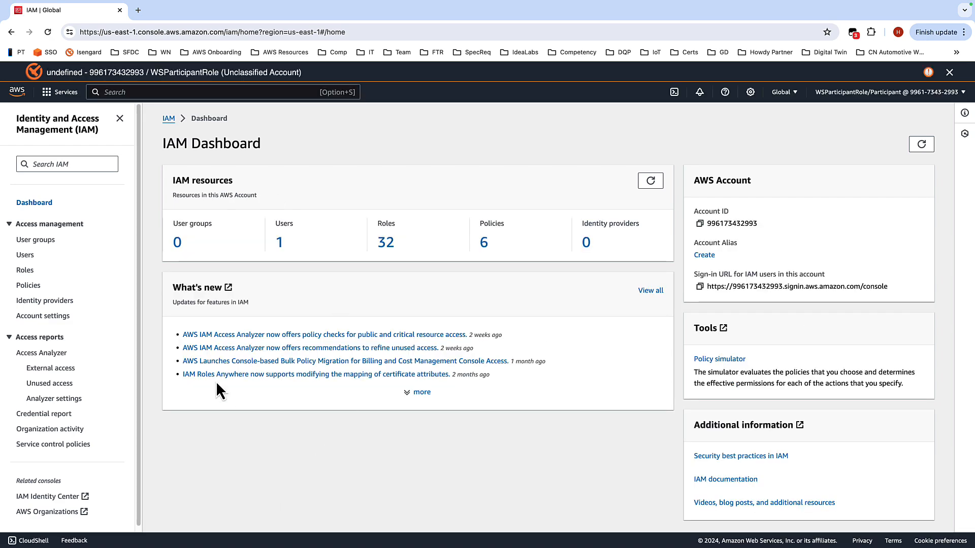
Step: Open the EdgeGatewayRole from the IAM Roles list by searching for edg
click(25, 272)
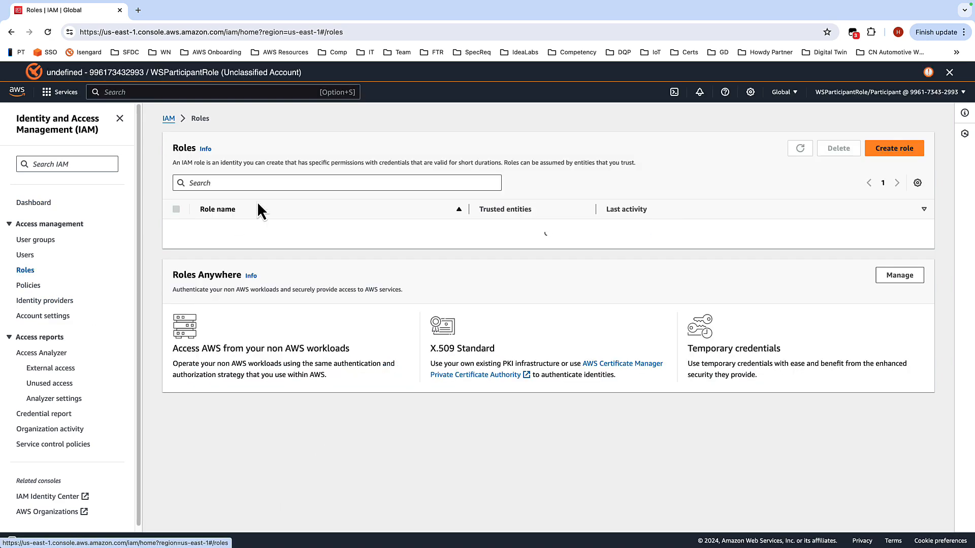
click(266, 183)
text(edg)
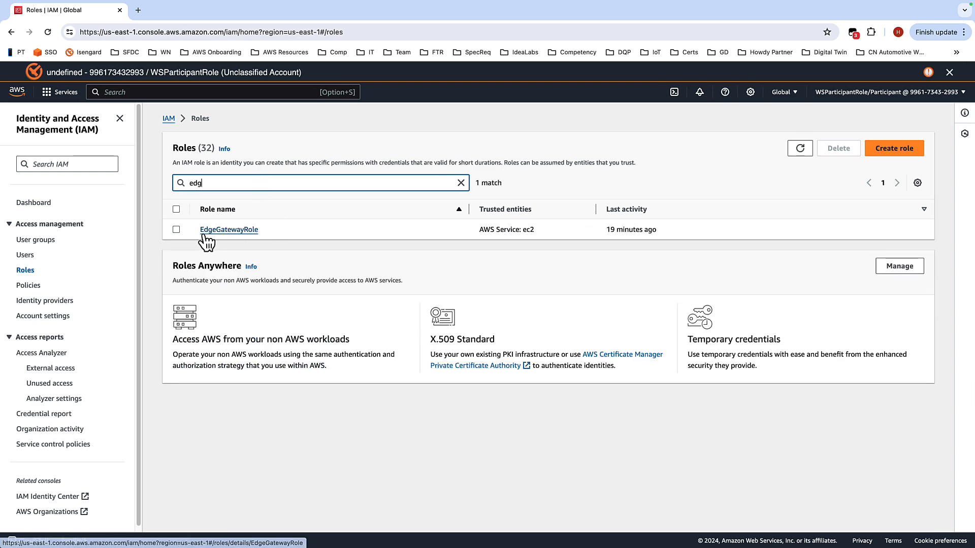
click(229, 229)
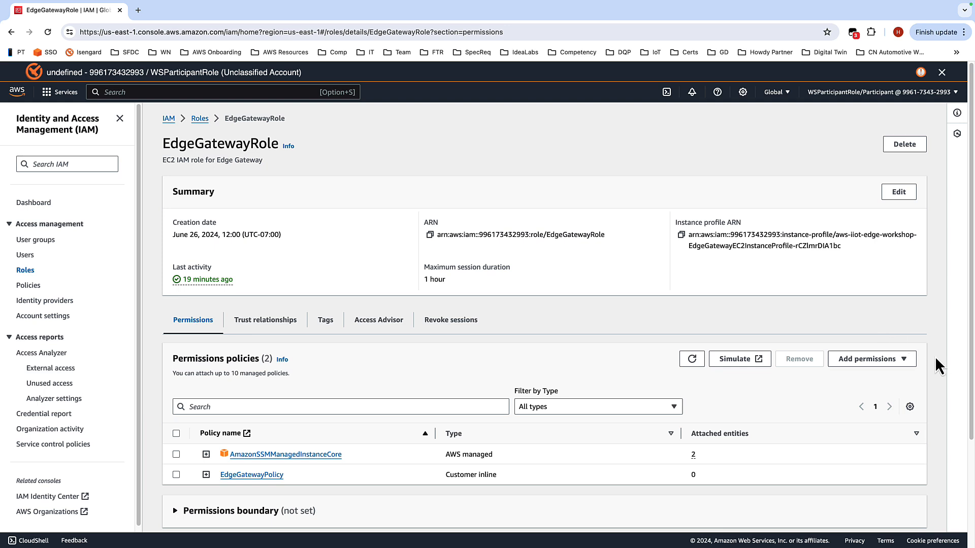
Step: Create an inline policy on EdgeGatewayRole by replacing the JSON editor contents with the copied policy JSON
click(901, 360)
click(886, 391)
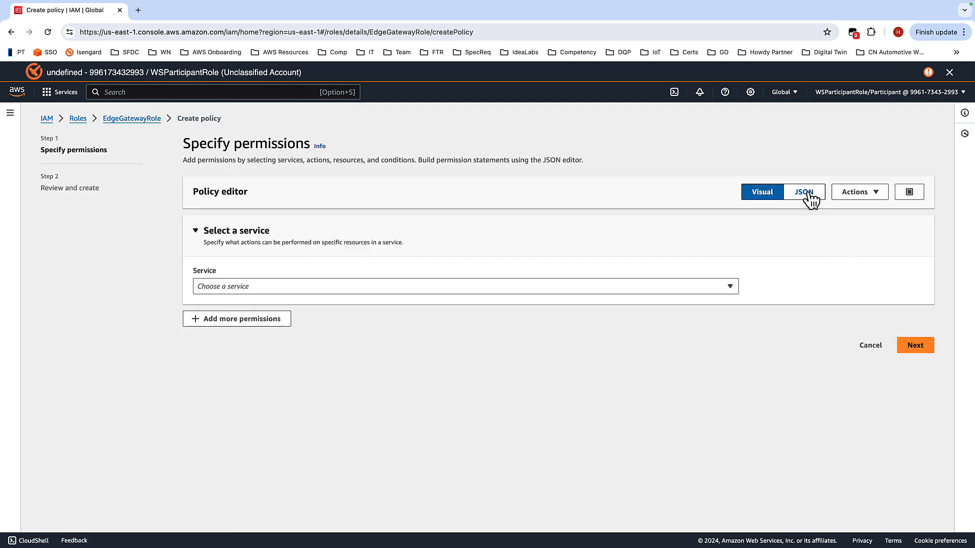
click(807, 193)
drag(228, 321, 202, 216)
key(BackSpace)
key(super+v)
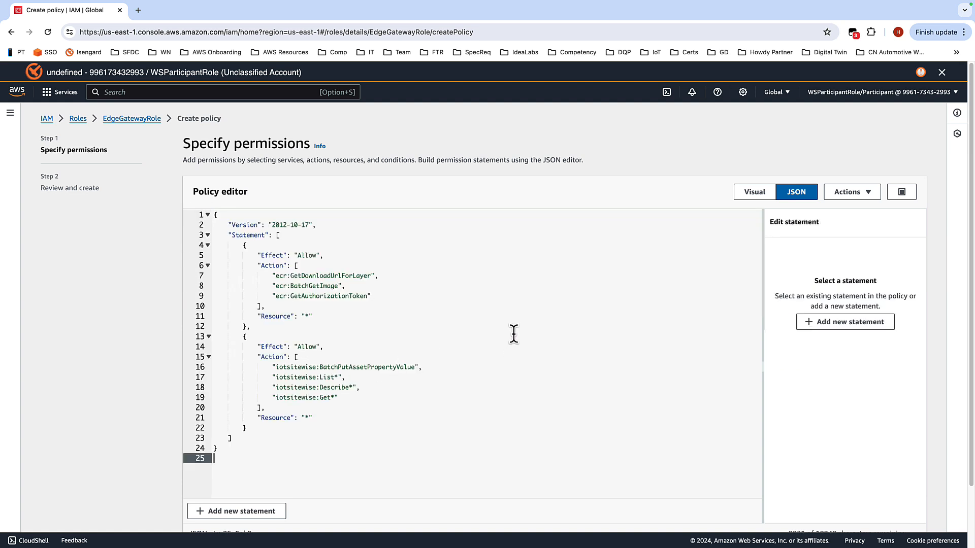
scroll(699, 151, down, 2)
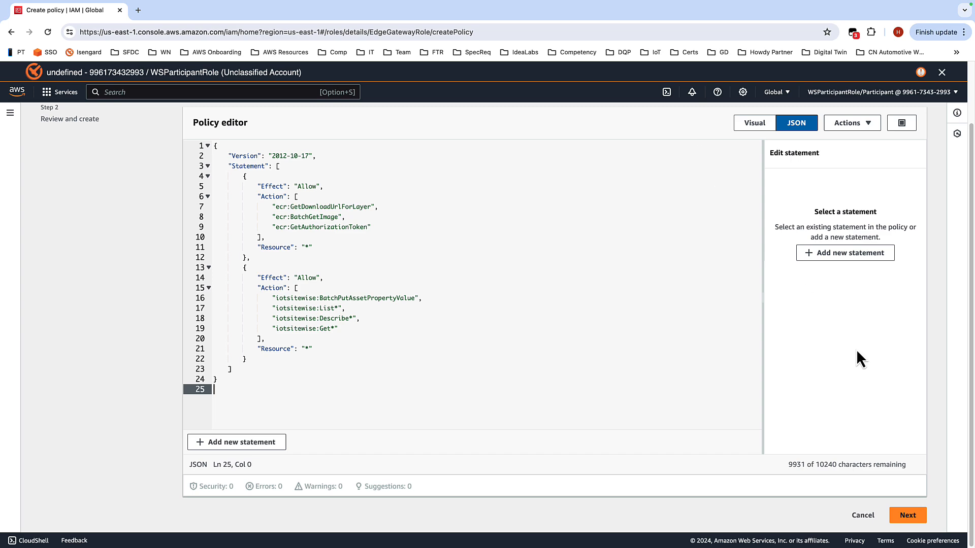
click(916, 515)
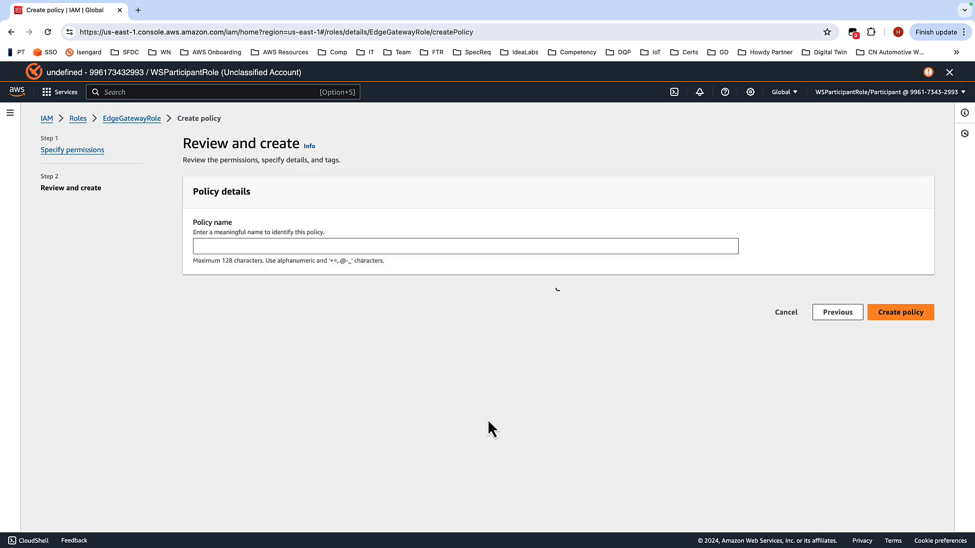
Step: Copy the name SiteWise-ListPortals-Policy from the workshop instructions, enter it as the policy name, and create the policy
key(ctrl+Left)
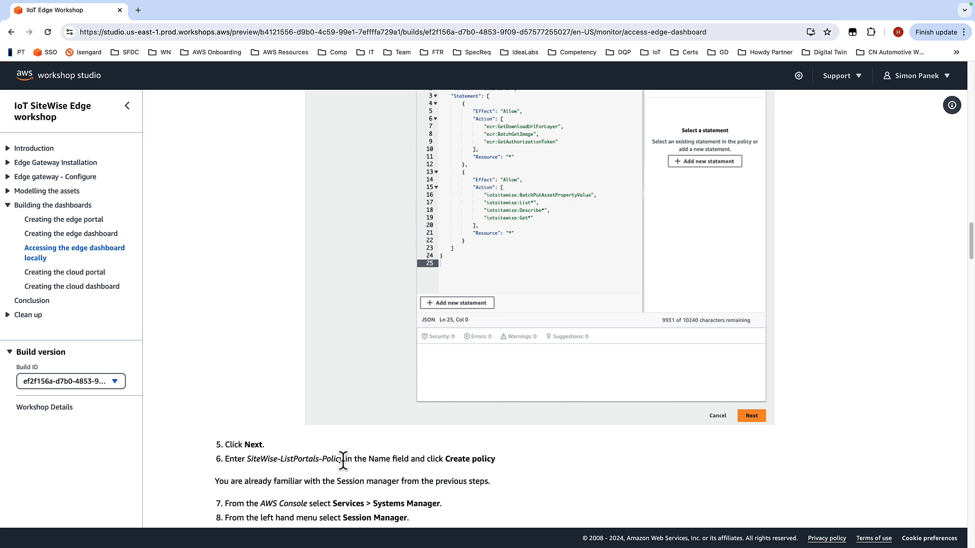
drag(344, 459, 247, 459)
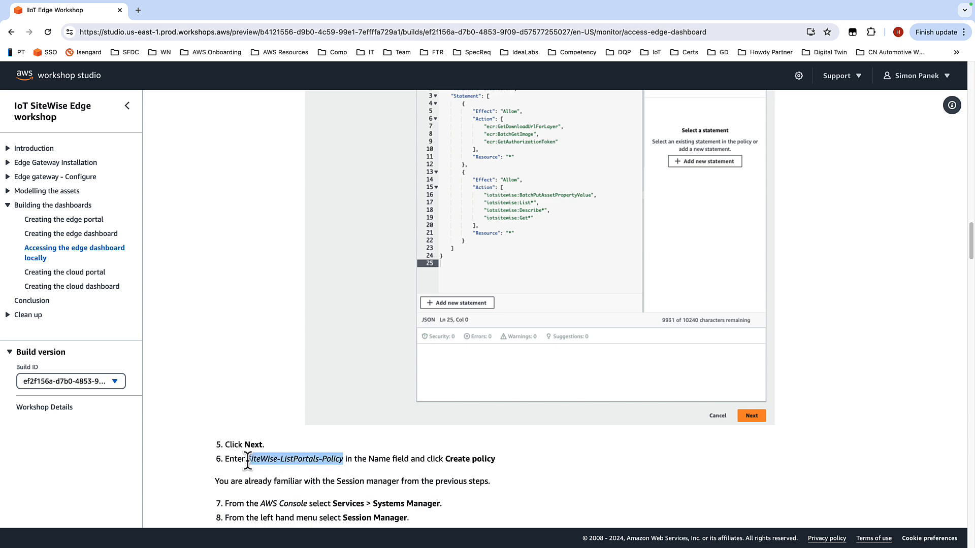
key(ctrl+Right)
click(300, 246)
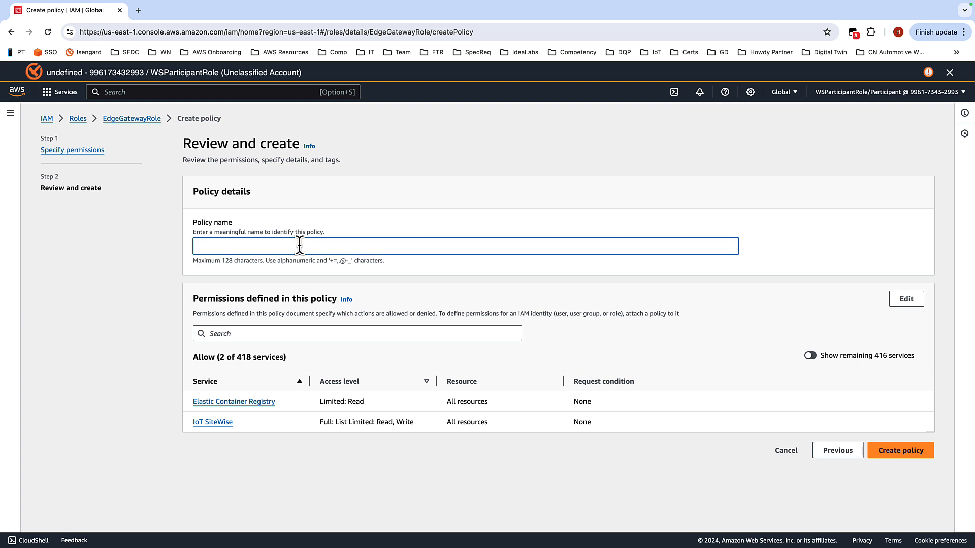
key(super+v)
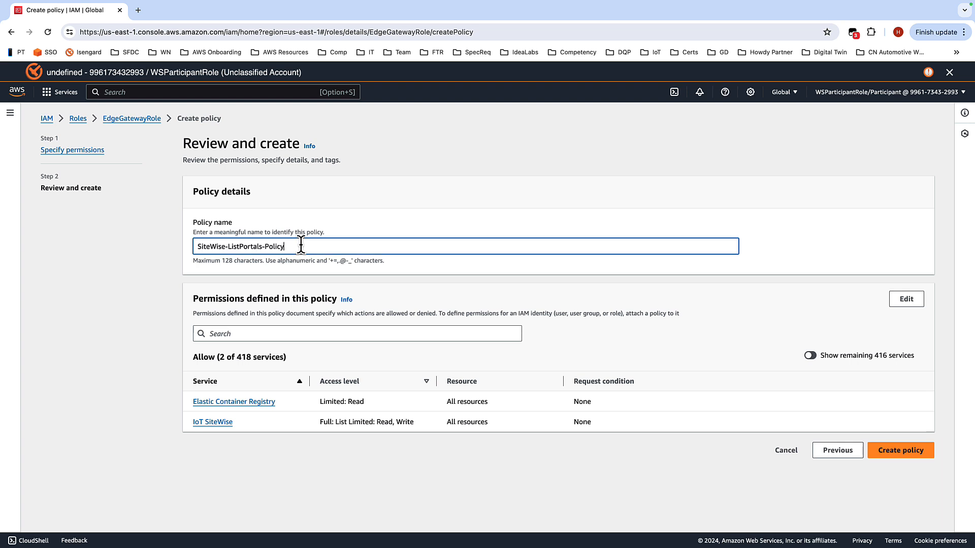
click(922, 454)
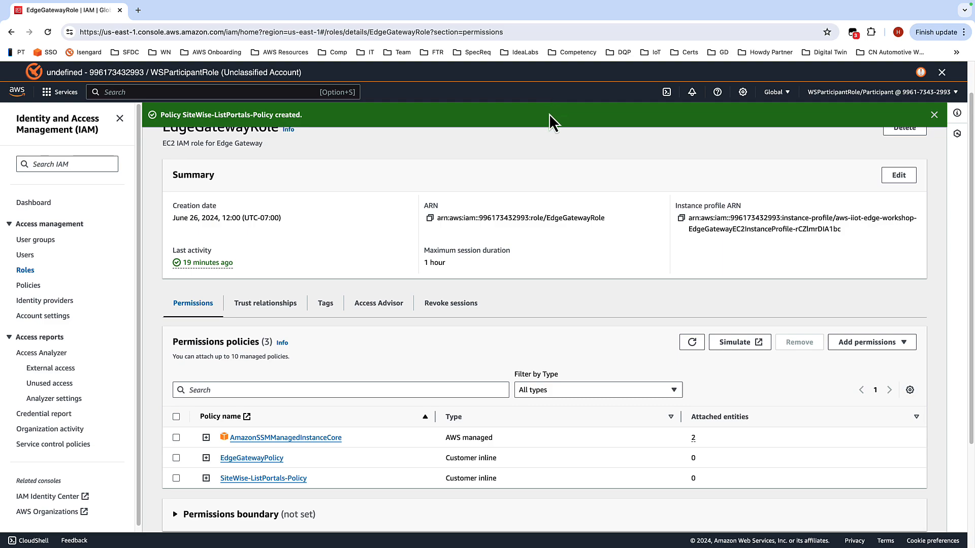
click(934, 116)
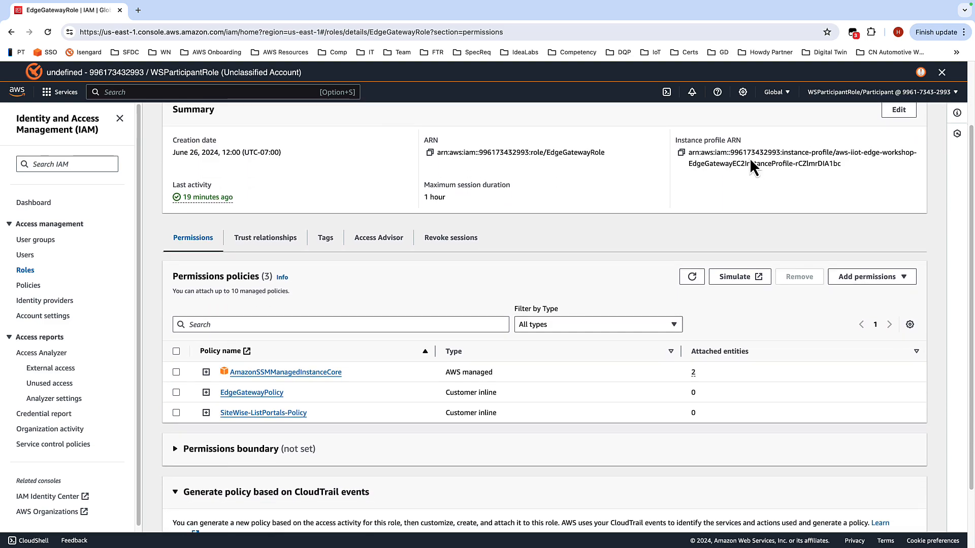
Step: Read the next workshop steps and copy the aws iotsitewise list-portals command
key(ctrl+Left)
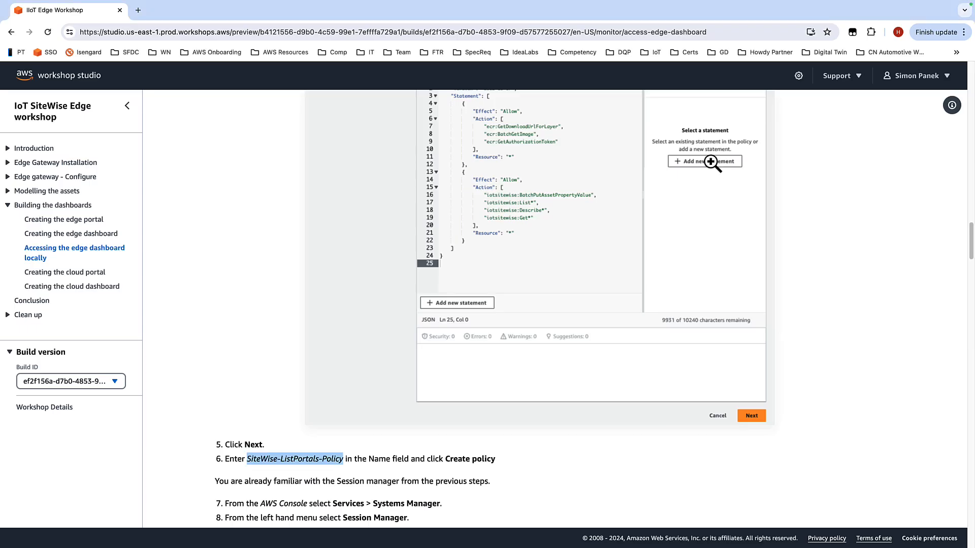
scroll(569, 430, down, 3)
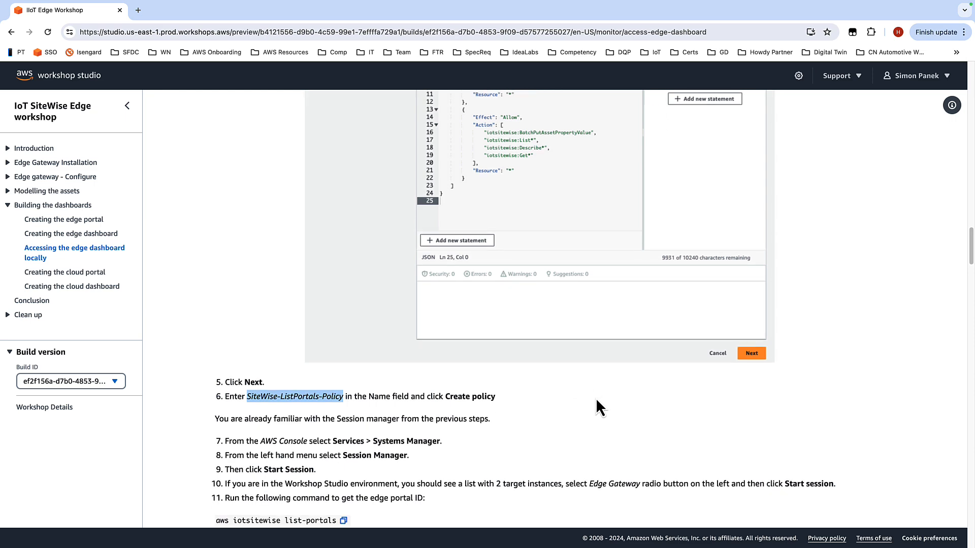
scroll(597, 396, down, 2)
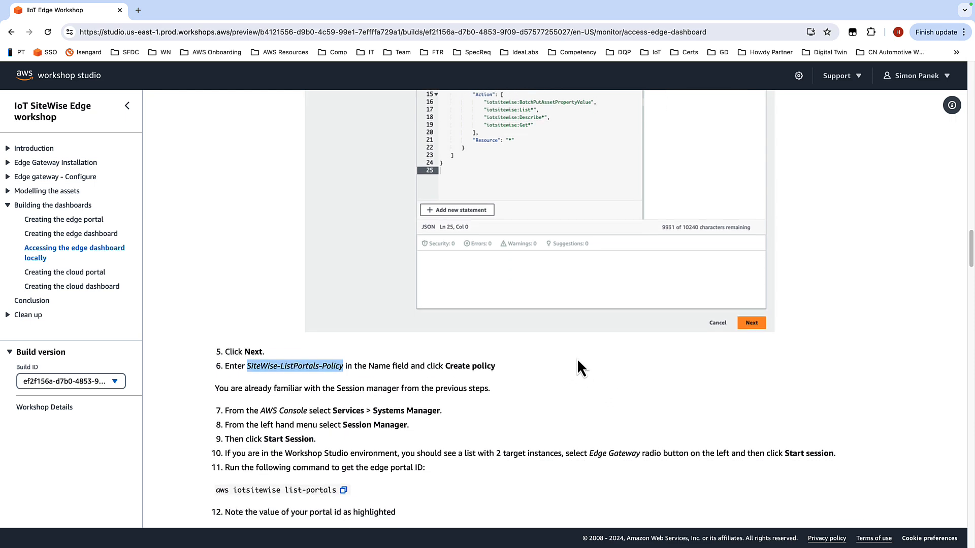
scroll(568, 346, down, 5)
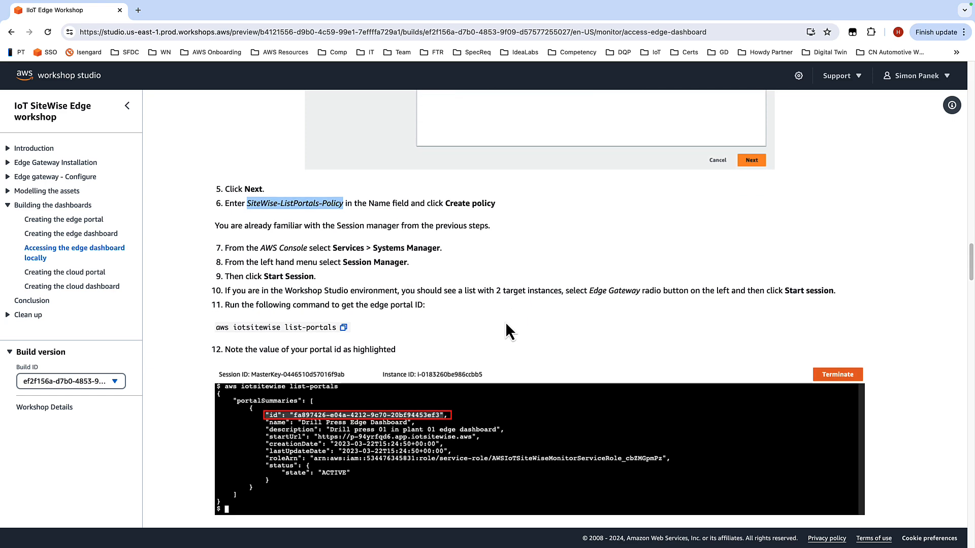
scroll(495, 322, down, 1)
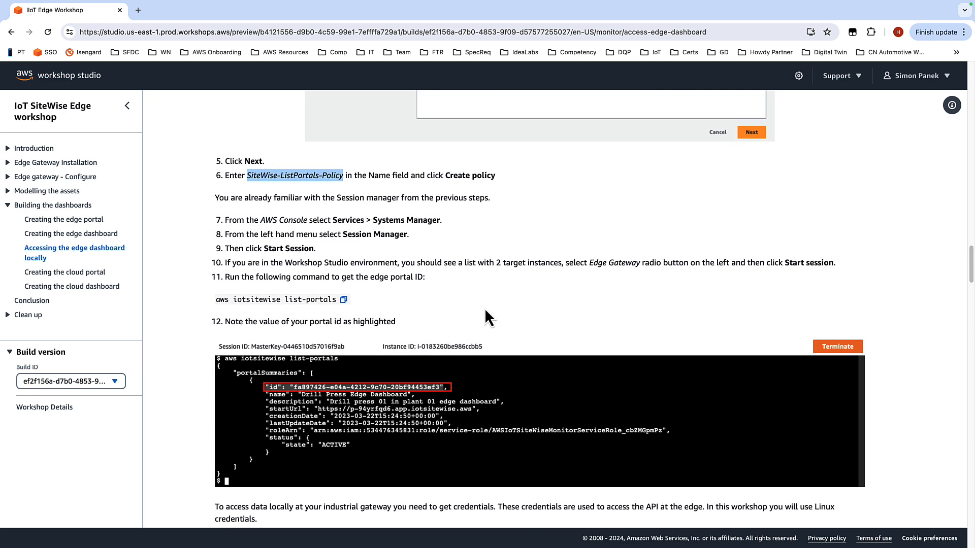
click(343, 300)
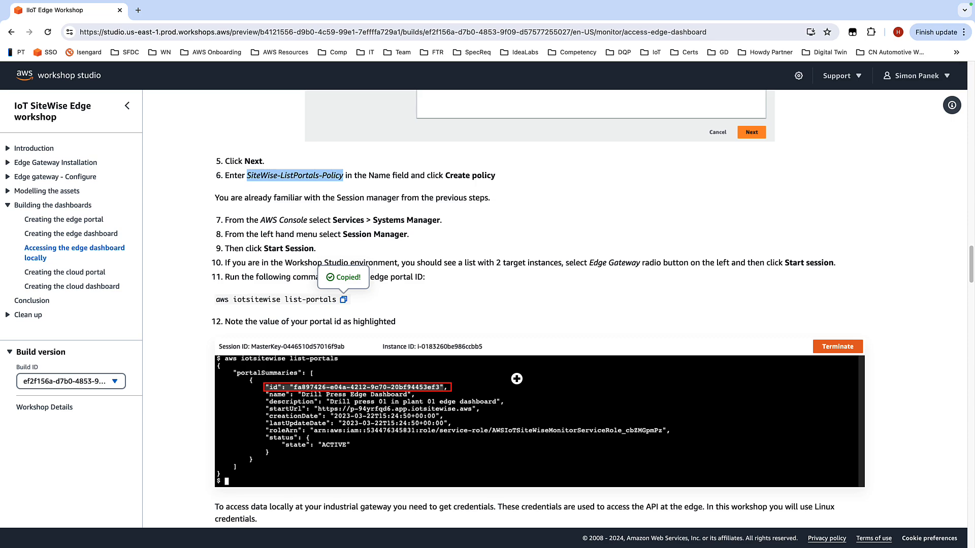
Step: Open Systems Manager by searching for it and go to Session Manager
key(ctrl+Right)
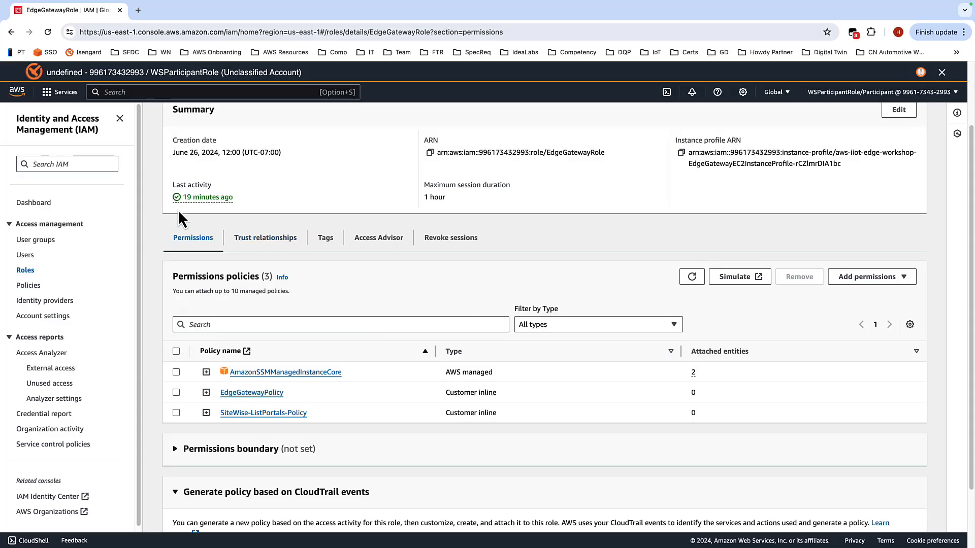
click(163, 93)
text(systems Manager)
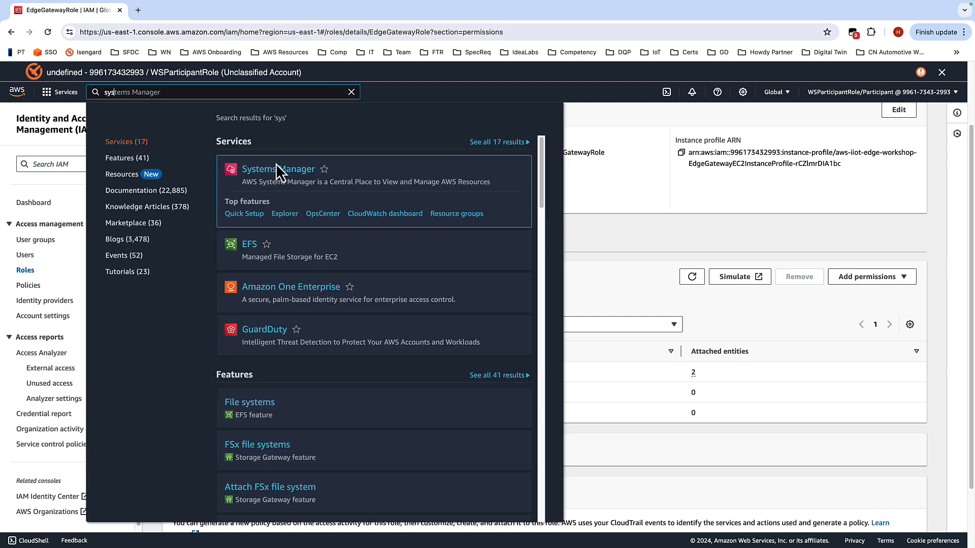
click(277, 170)
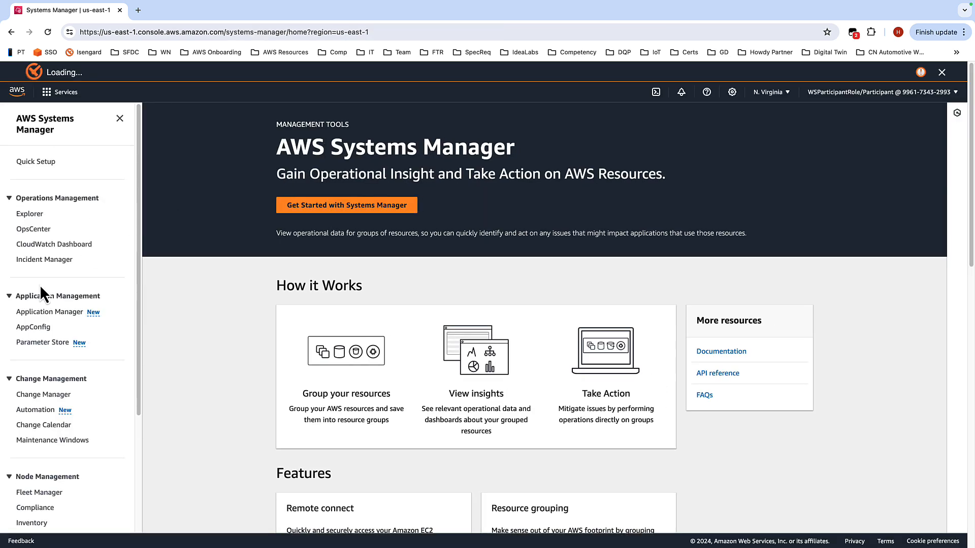
scroll(39, 285, down, 3)
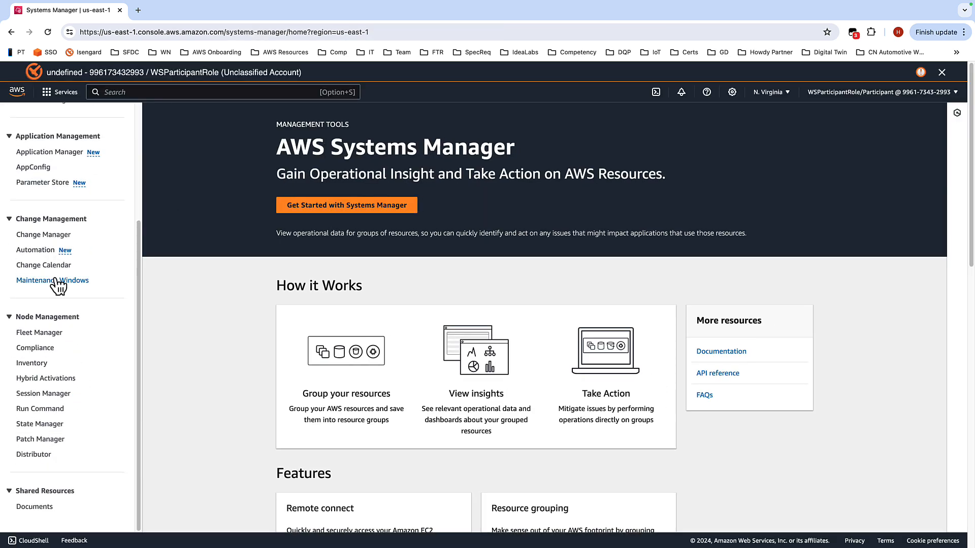
click(54, 395)
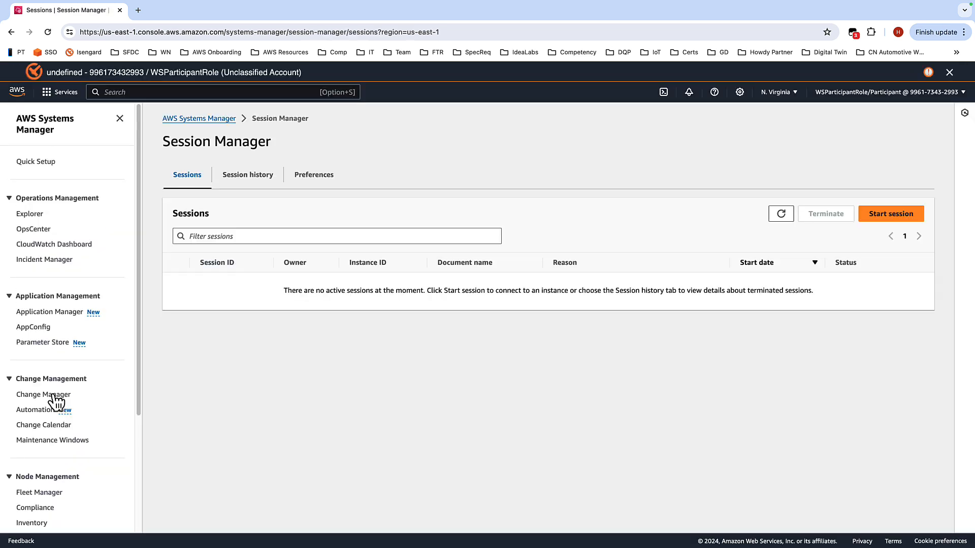
Step: Start a new session on the Edge Gateway instance
click(886, 216)
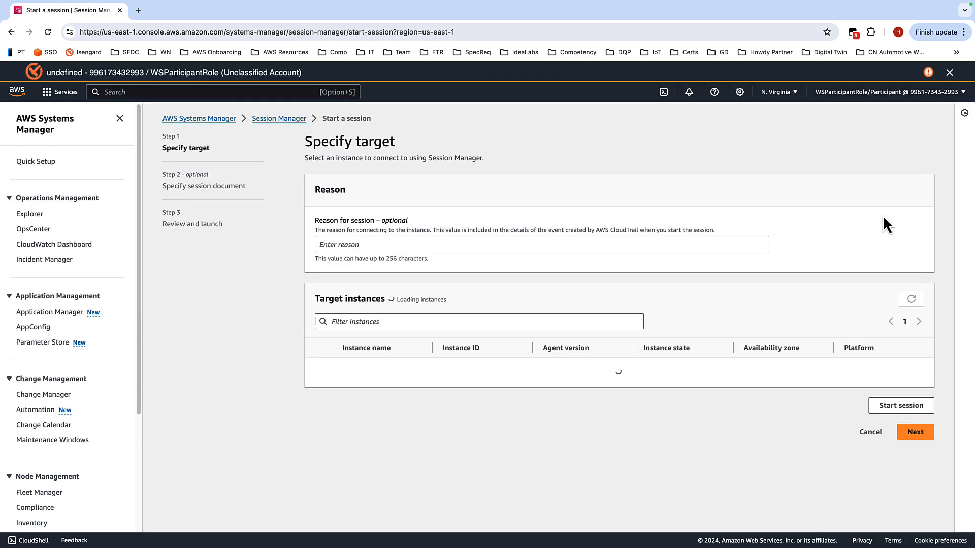
click(319, 390)
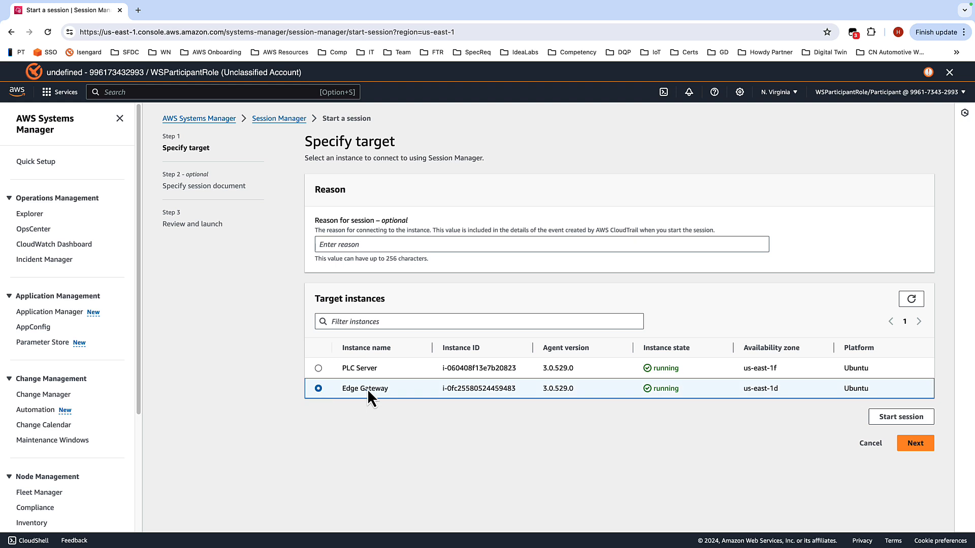
click(889, 416)
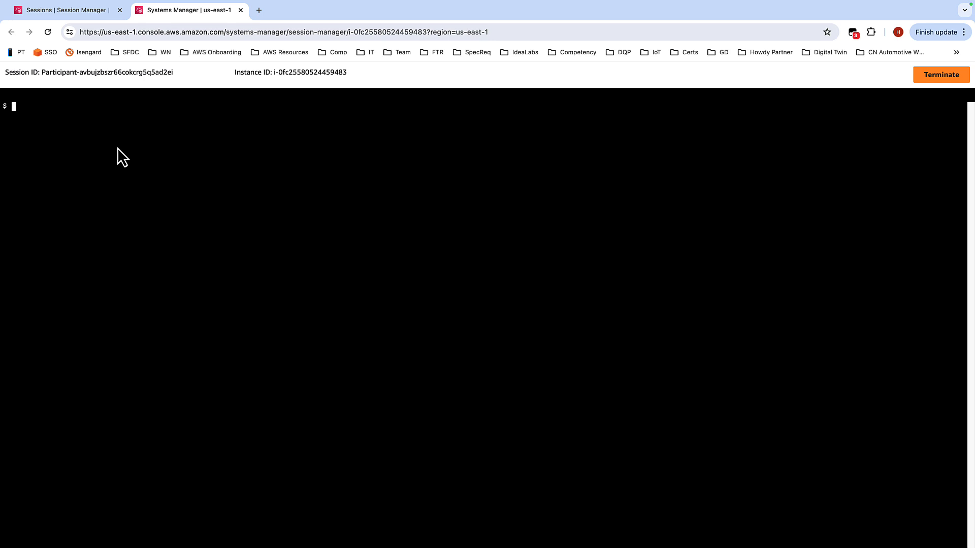
Step: Run aws iotsitewise list-portals in the session and paste the returned portal id line into the workshop notes in TextEdit
key(super+v)
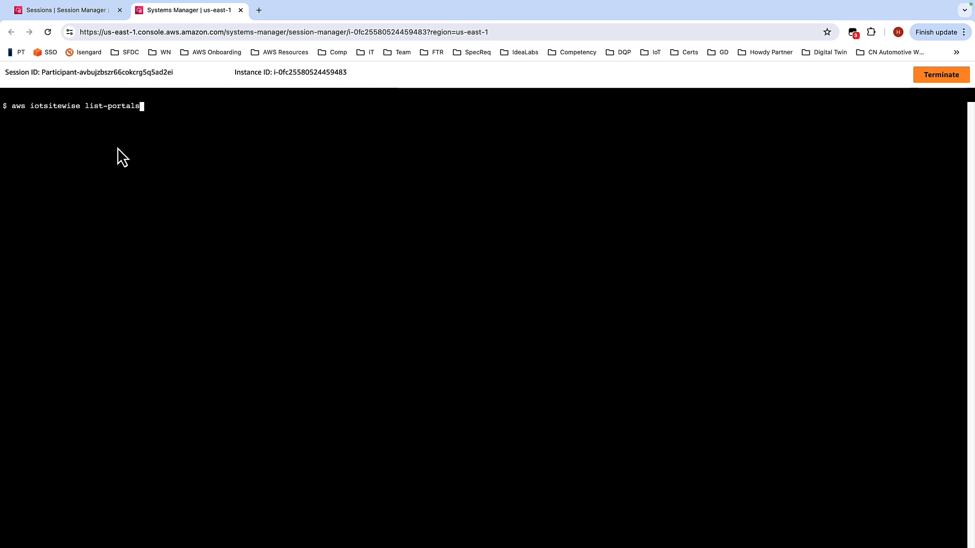
key(Return)
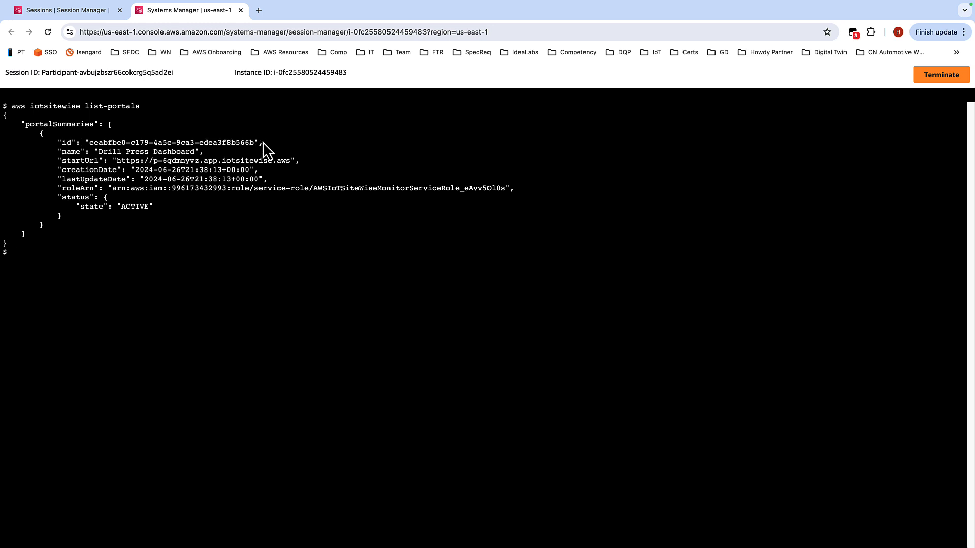
drag(260, 142, 57, 142)
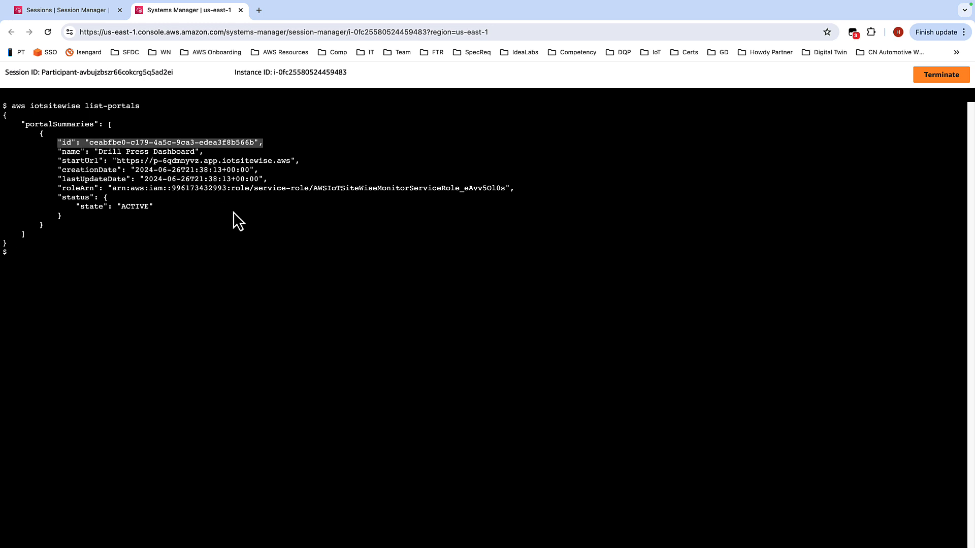
key(ctrl+Left)
key(ctrl+Left)
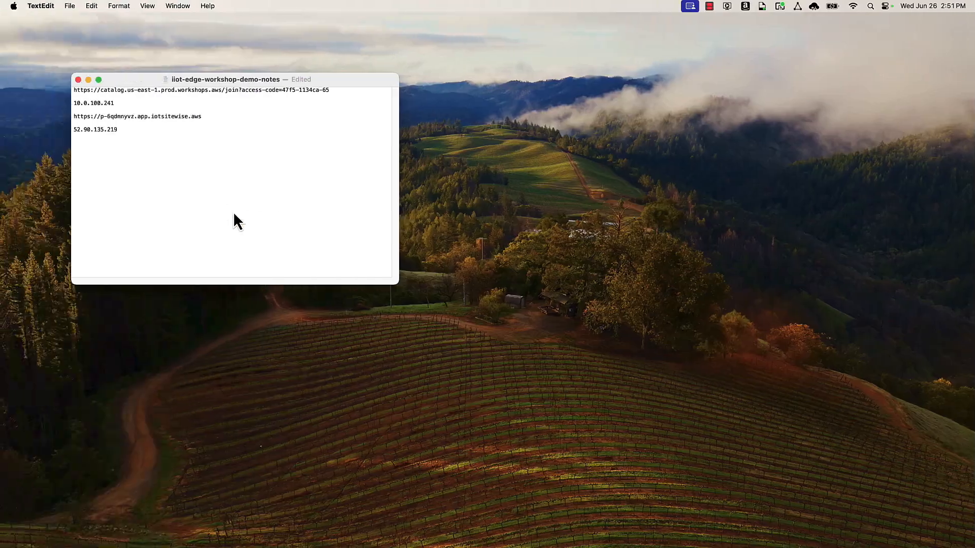
key(super+v)
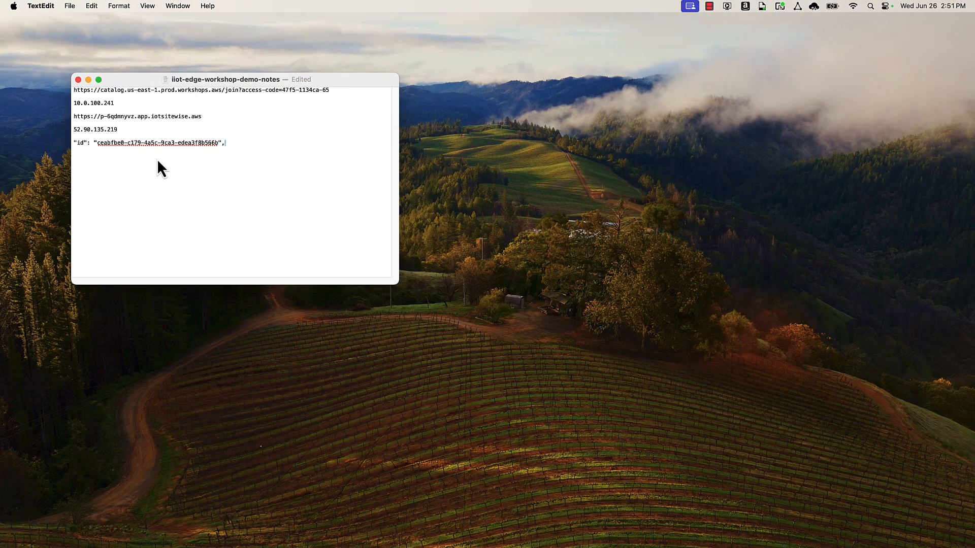
Step: Return to the workshop page and read the instructions for creating the sweadmin user and SWE_ADMIN_GROUP
key(ctrl+Right)
key(ctrl+Right)
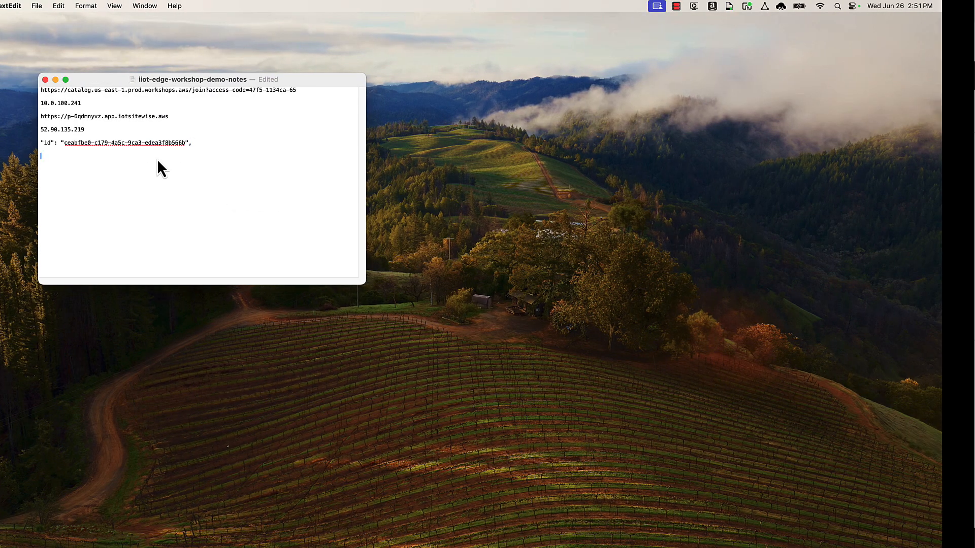
key(ctrl+Left)
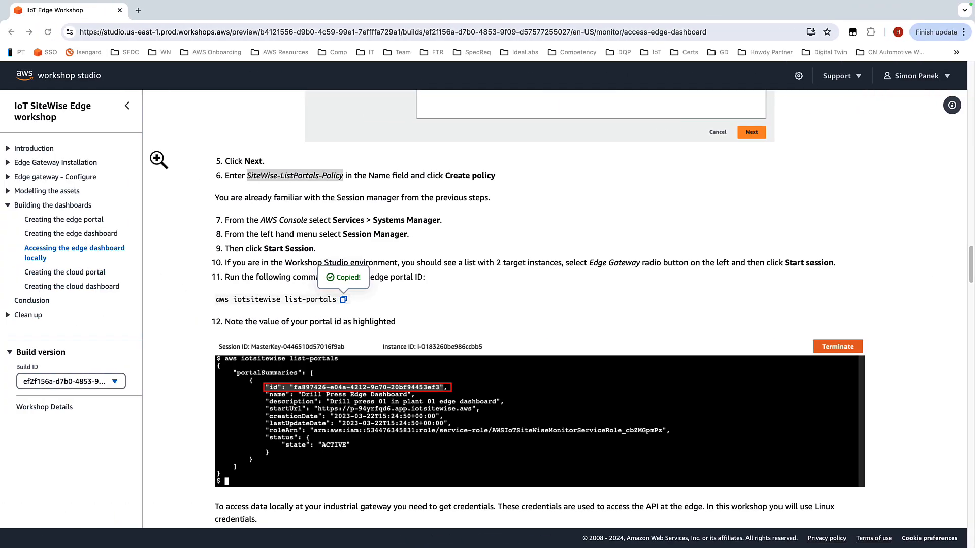
scroll(542, 188, down, 5)
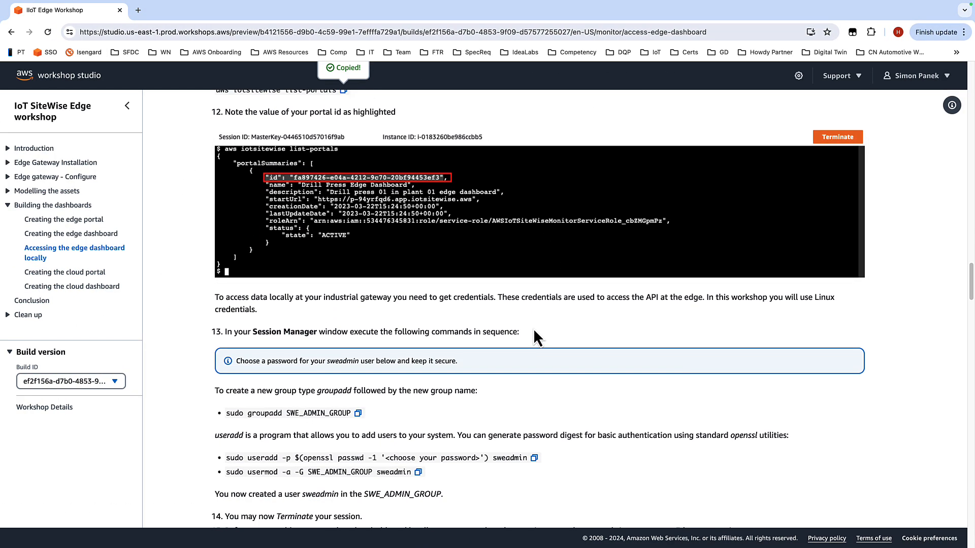
scroll(546, 289, down, 2)
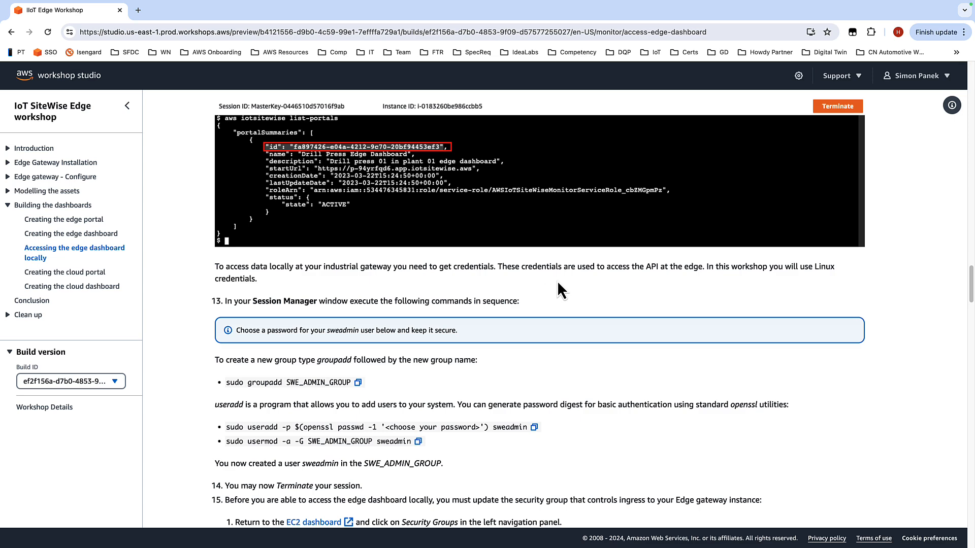
scroll(554, 284, down, 3)
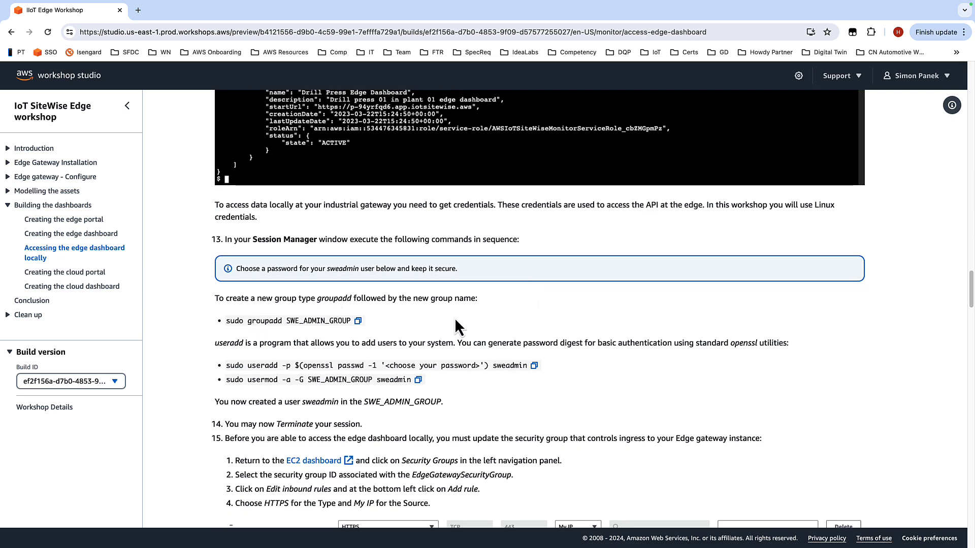
scroll(442, 312, down, 1)
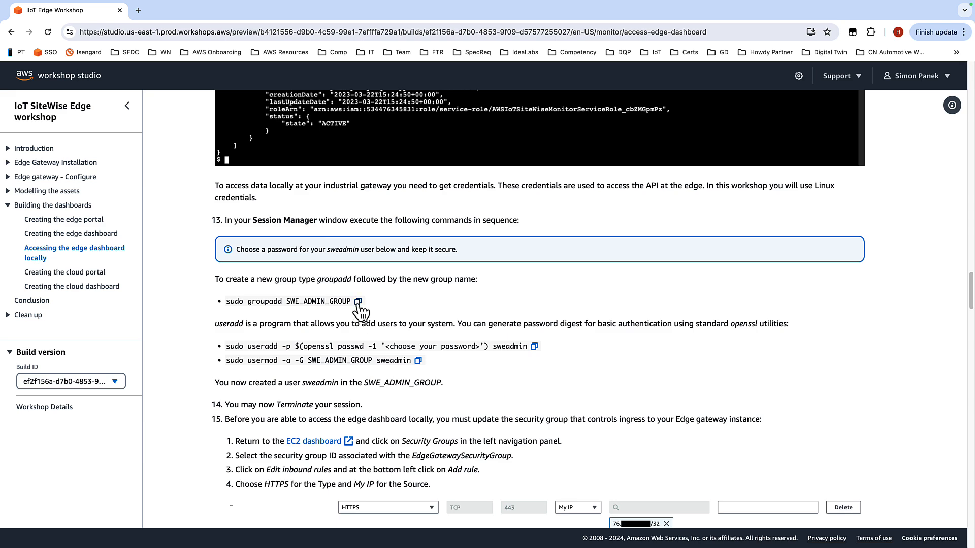
Step: Copy the groupadd command from the workshop and run sudo groupadd SWE_ADMIN_GROUP in the session
click(358, 301)
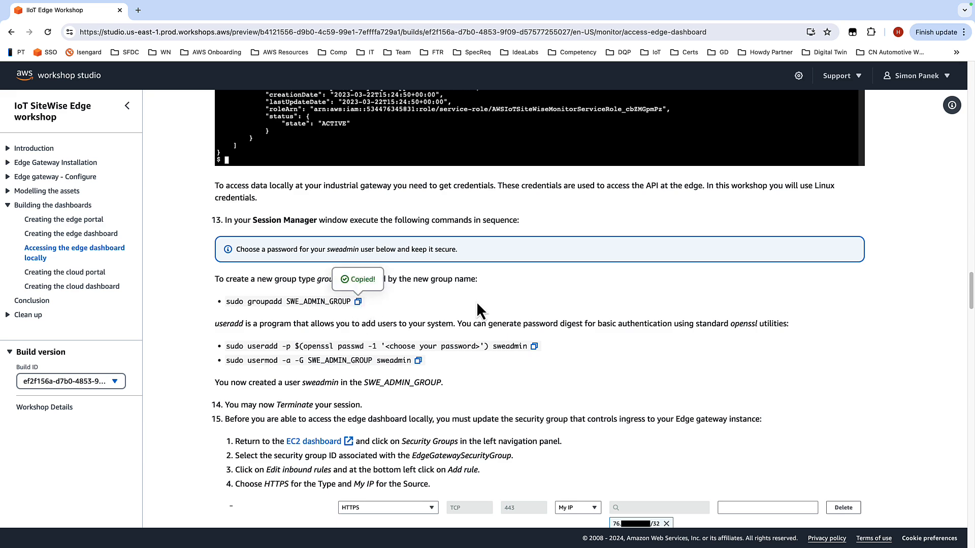
key(ctrl+Right)
key(super+v)
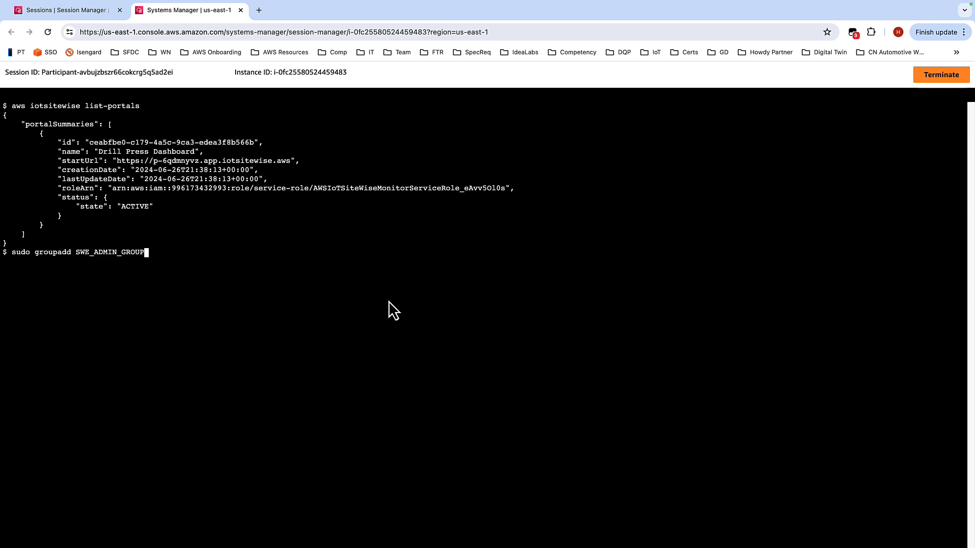
key(Return)
Step: Copy the useradd command into the session, replace the password placeholder with a chosen password for sweadmin, and run it
key(ctrl+Left)
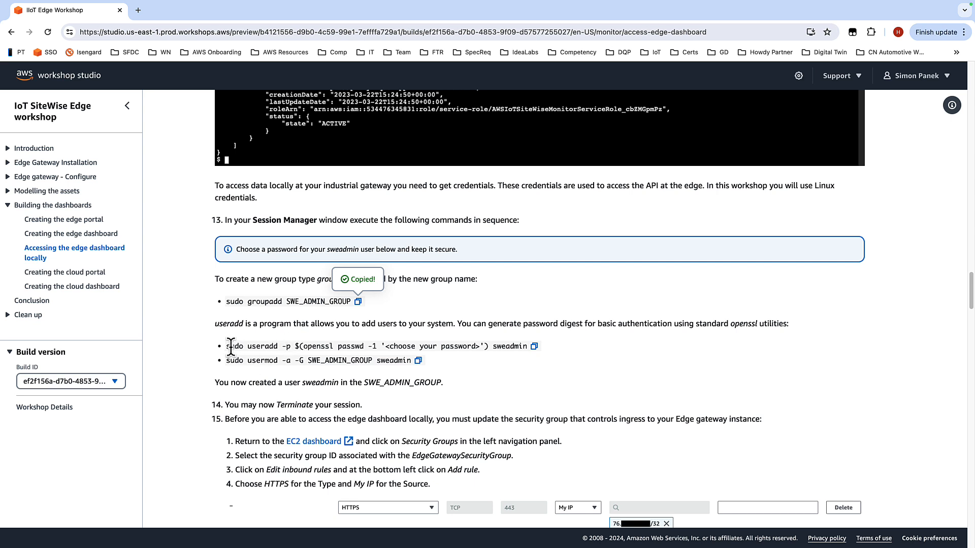
drag(227, 347, 459, 346)
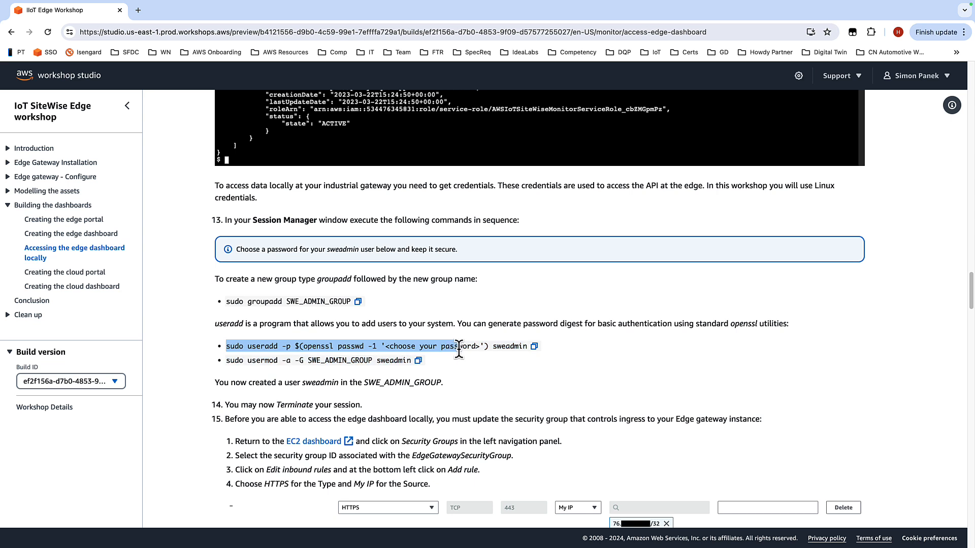
drag(526, 348, 228, 354)
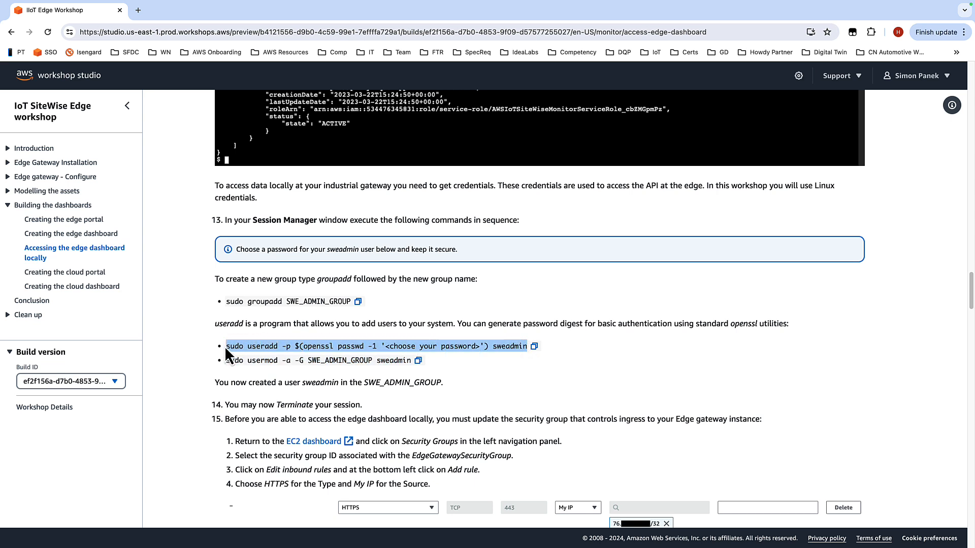
key(ctrl+Left)
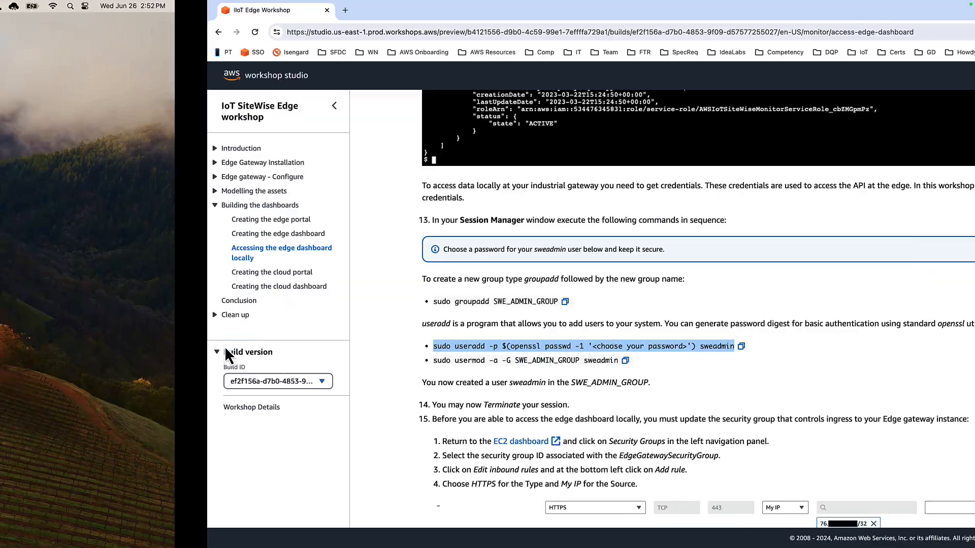
key(ctrl+Right)
key(ctrl+Right)
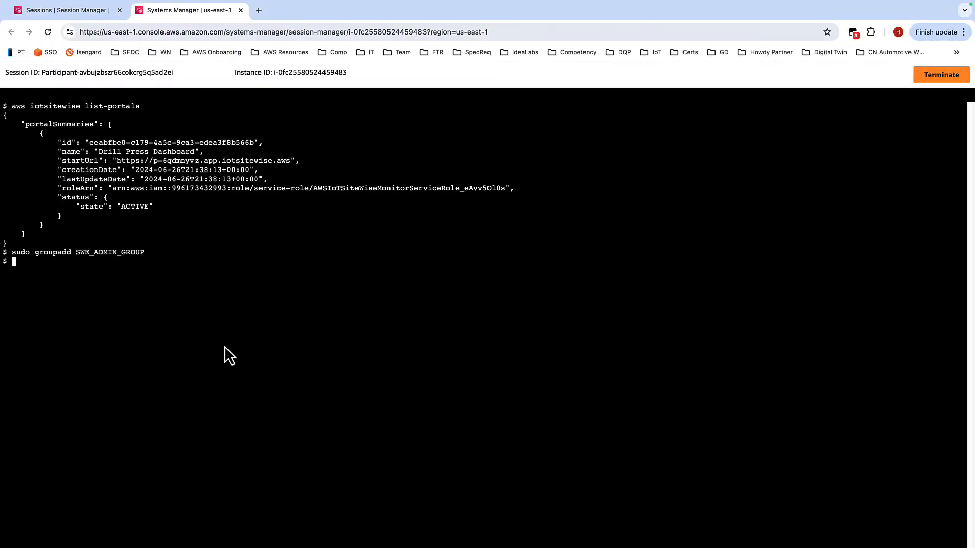
key(super+v)
key(Left)
key(Left)
key(Left)
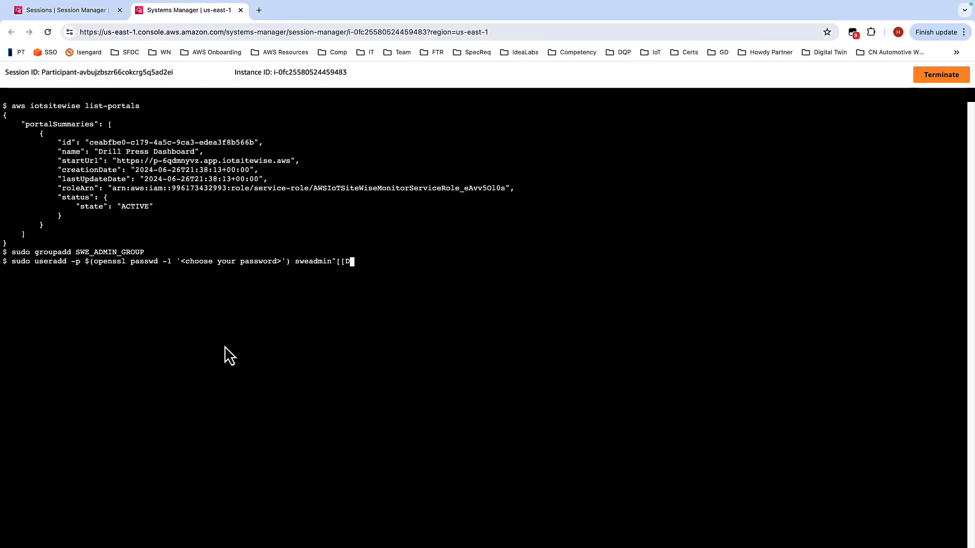
key(BackSpace)
key(BackSpace)
key(BackSpace)
key(BackSpace)
key(BackSpace)
key(BackSpace)
key(BackSpace)
key(BackSpace)
key(BackSpace)
key(BackSpace)
key(BackSpace)
key(BackSpace)
key(BackSpace)
key(BackSpace)
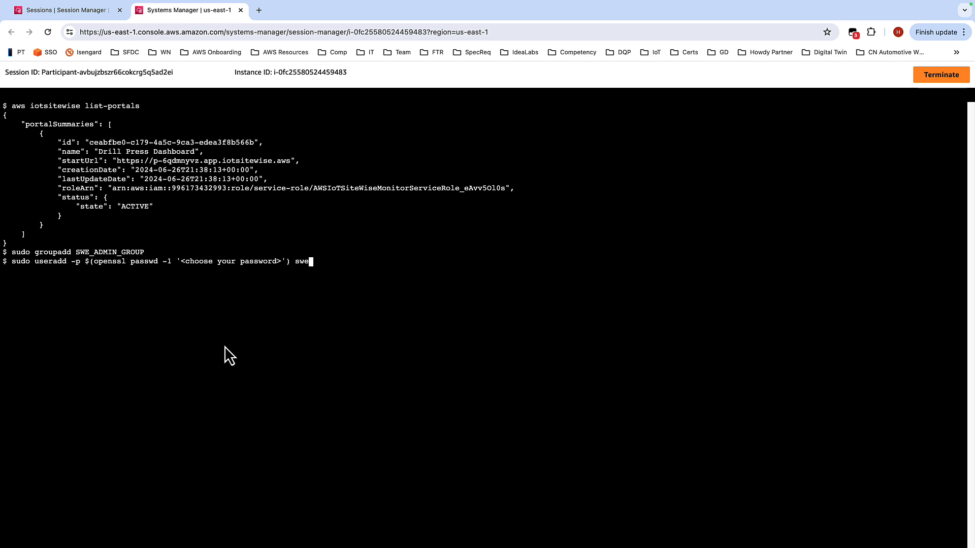
key(BackSpace)
key(BackSpace)
key(BackSpace)
key(BackSpace)
key(BackSpace)
key(BackSpace)
key(BackSpace)
key(BackSpace)
key(BackSpace)
key(BackSpace)
key(BackSpace)
key(BackSpace)
key(BackSpace)
key(BackSpace)
key(BackSpace)
key(BackSpace)
key(BackSpace)
key(BackSpace)
key(BackSpace)
key(BackSpace)
key(BackSpace)
key(BackSpace)
key(BackSpace)
key(BackSpace)
key(BackSpace)
key(BackSpace)
key(BackSpace)
key(BackSpace)
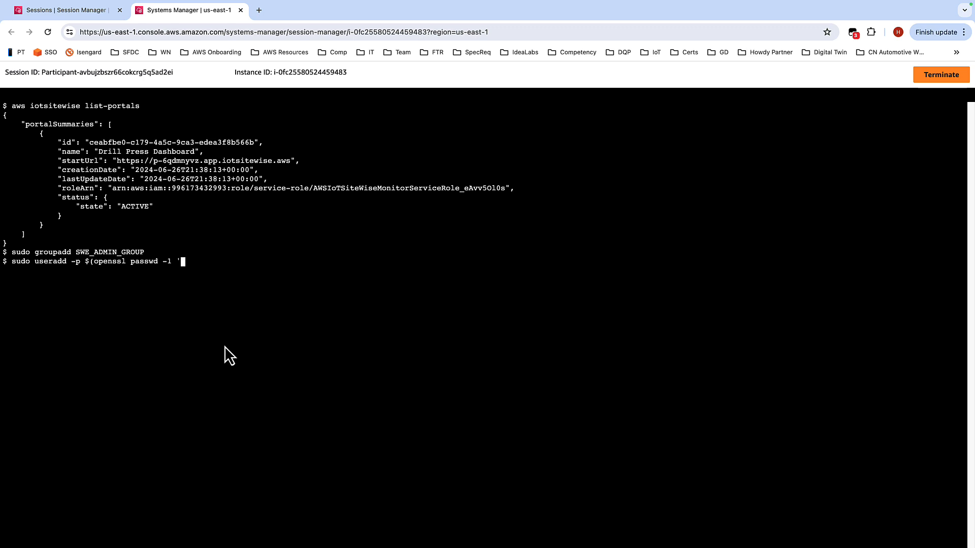
text(123456')
text() sweadmin)
key(ctrl+Left)
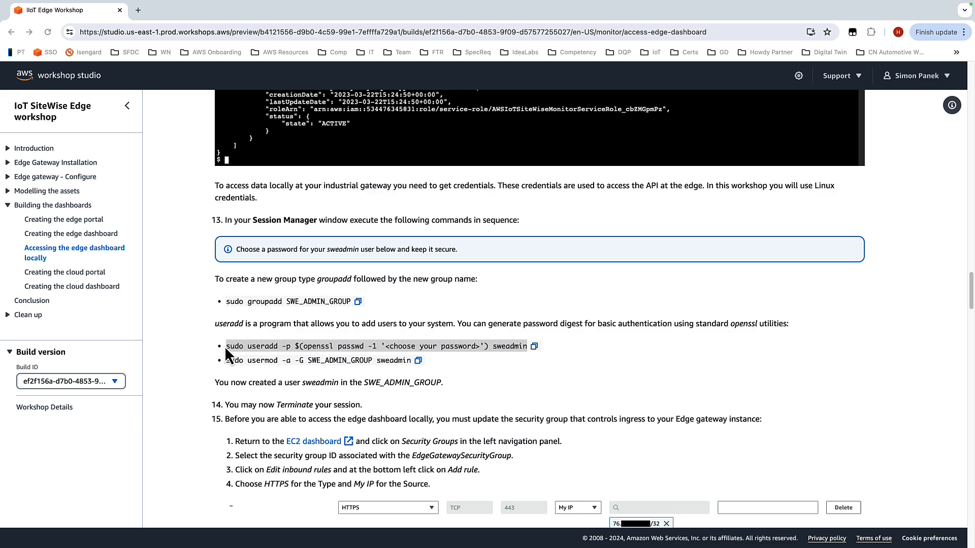
triple_click(225, 347)
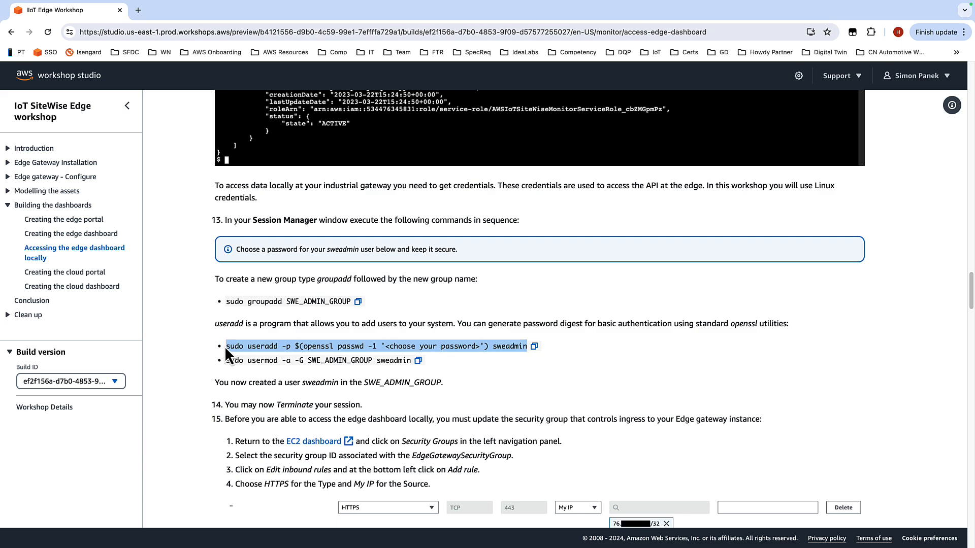
key(ctrl+Right)
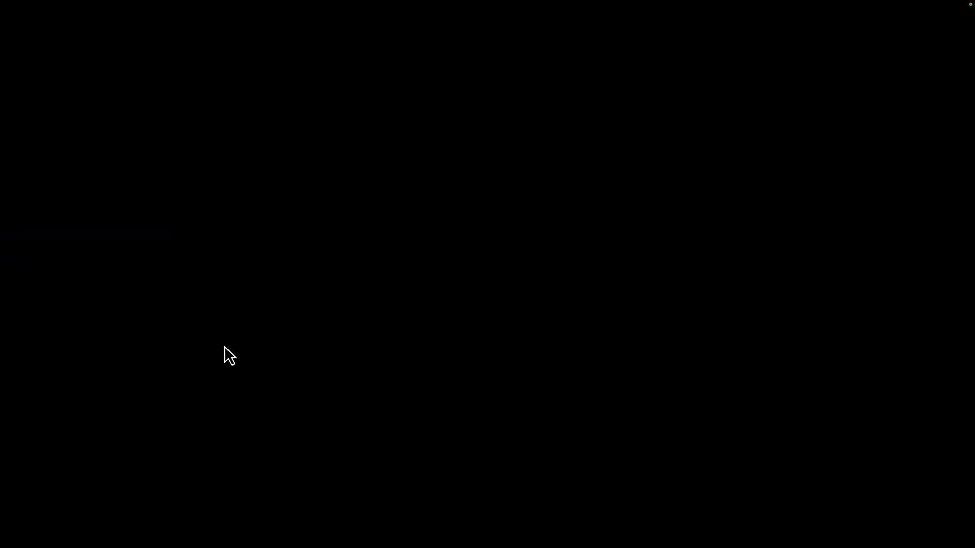
key(Return)
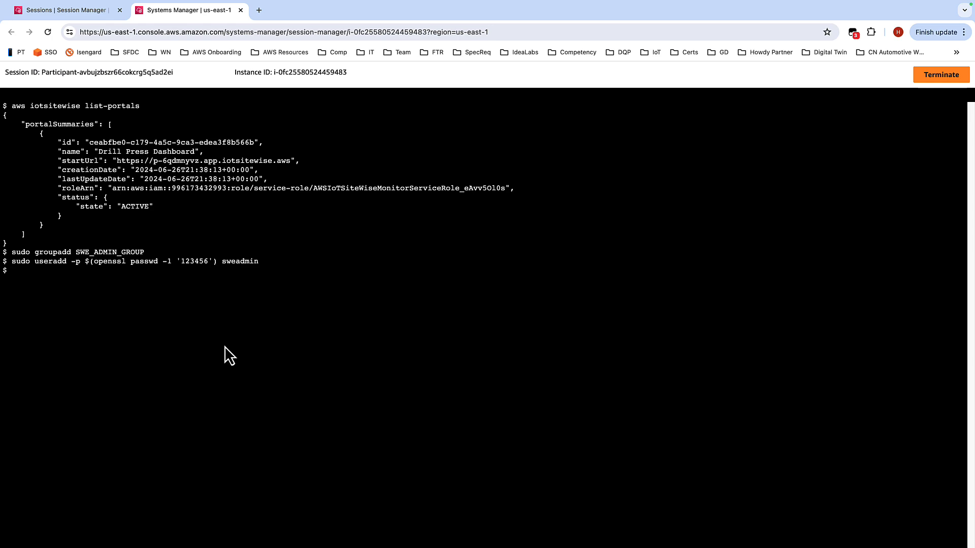
Step: Copy and run sudo usermod -a -G SWE_ADMIN_GROUP sweadmin in the session
key(ctrl+Left)
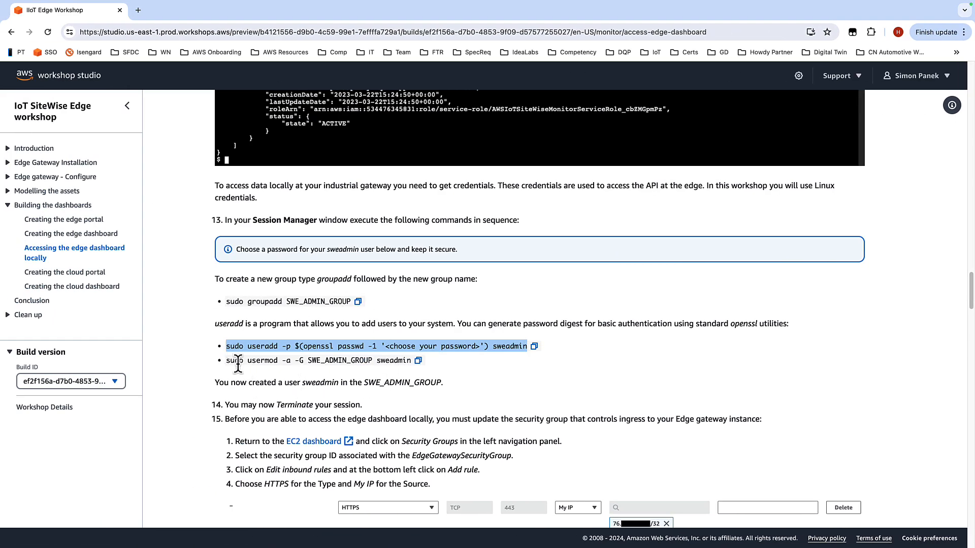
click(418, 360)
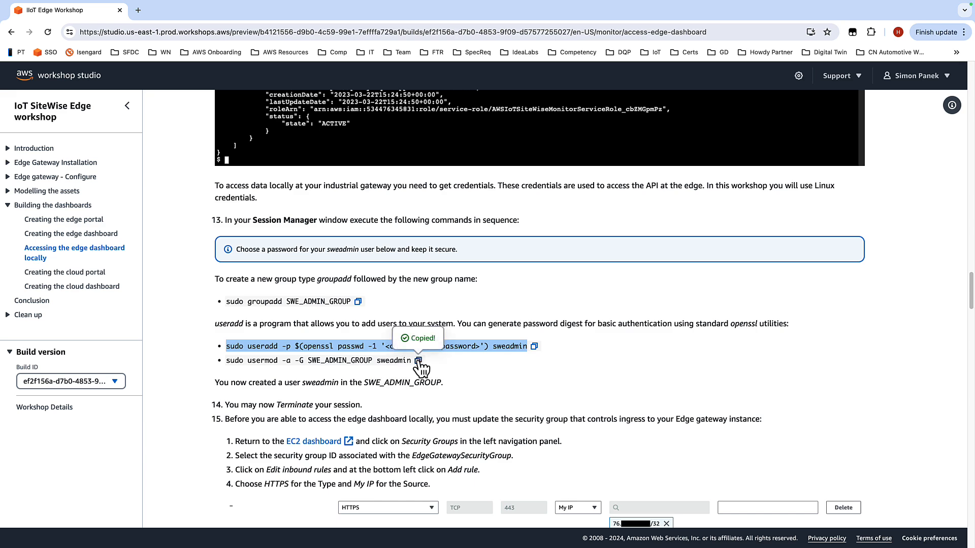
key(ctrl+Right)
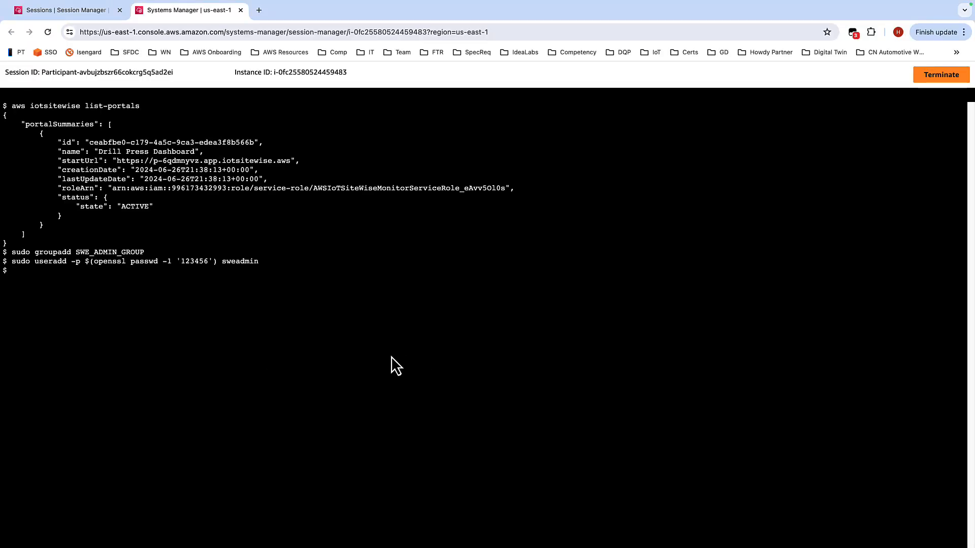
key(super+v)
key(Return)
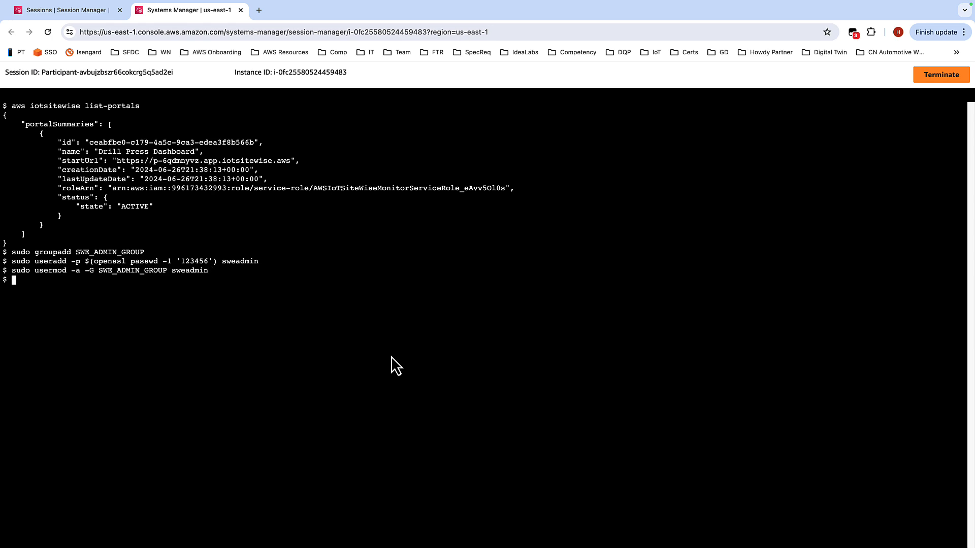
Step: Read the workshop instructions on terminating the session and updating the Edge gateway security group
key(ctrl+Left)
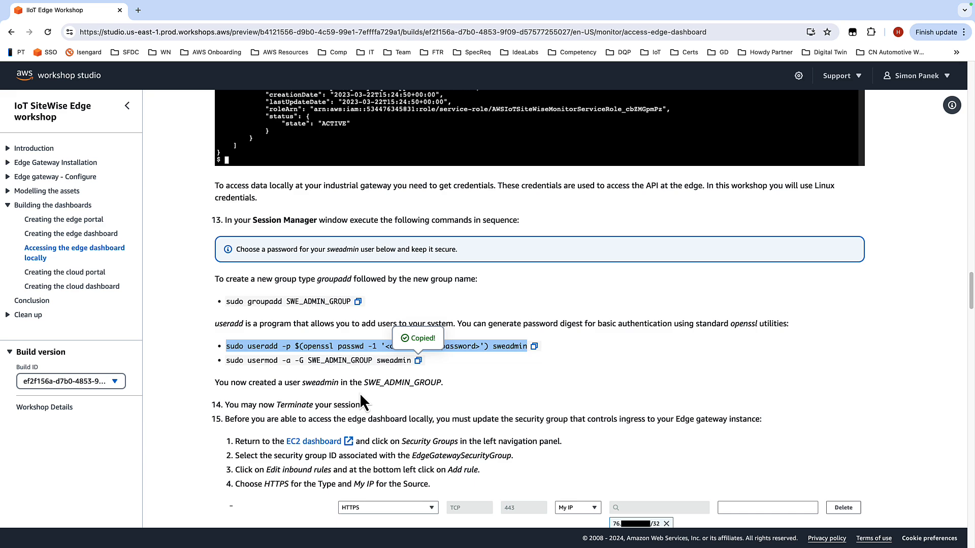
scroll(472, 357, down, 1)
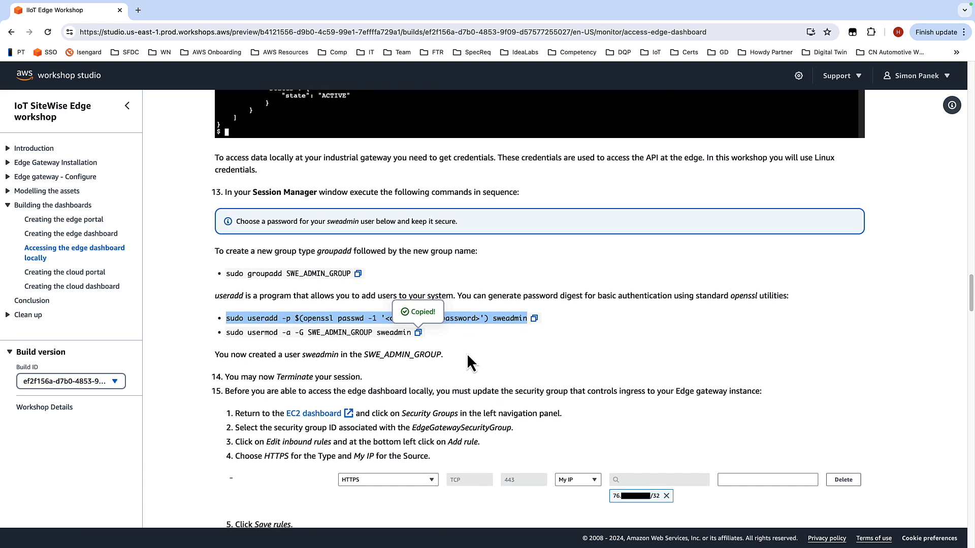
scroll(508, 325, down, 1)
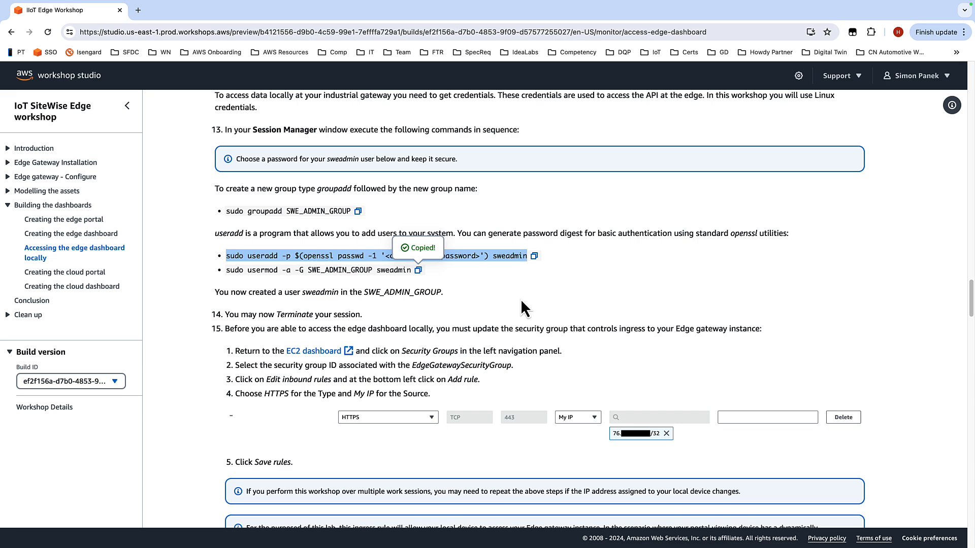
scroll(315, 358, down, 1)
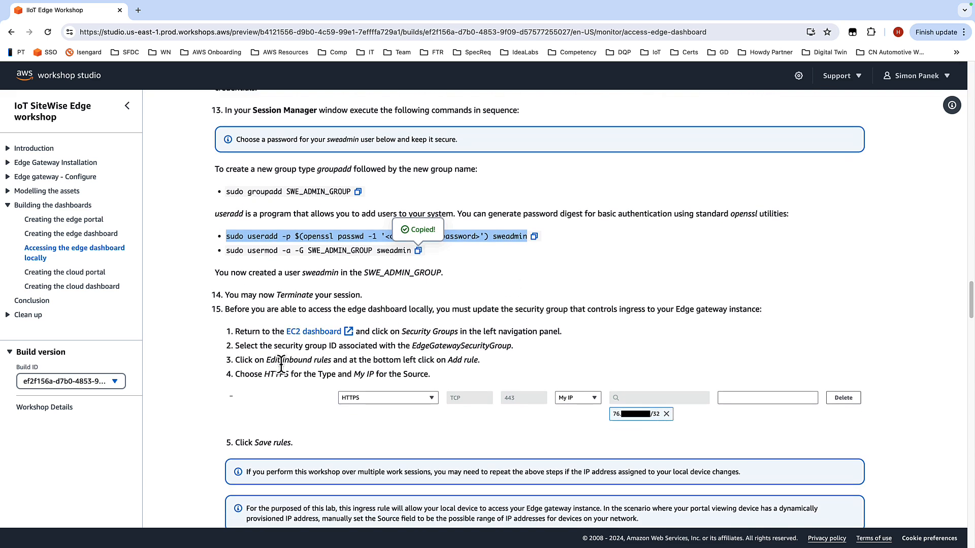
scroll(281, 362, down, 1)
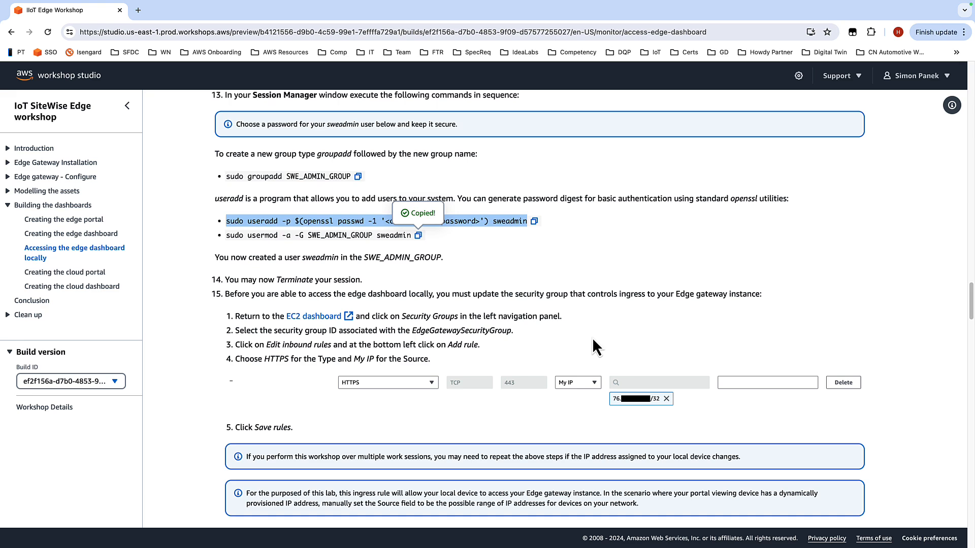
scroll(561, 320, down, 5)
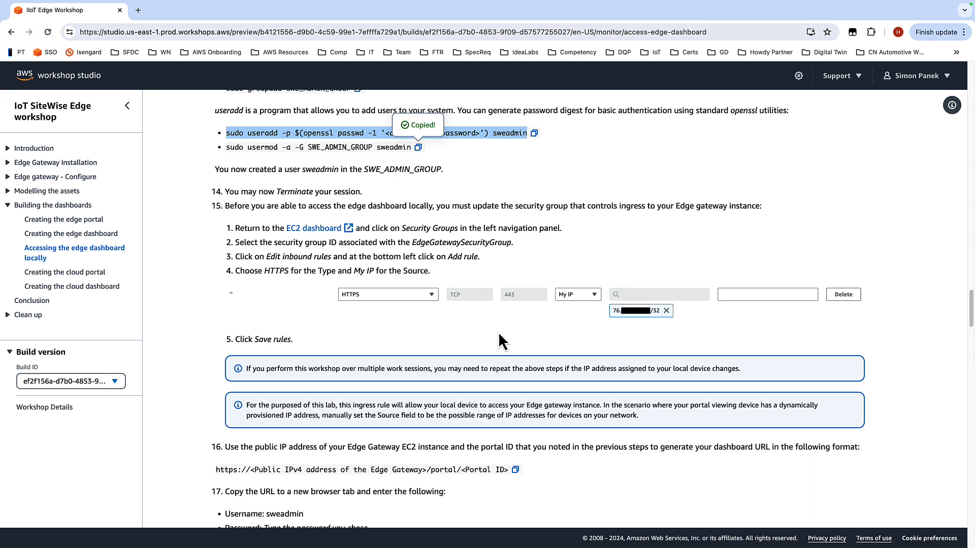
scroll(498, 332, down, 2)
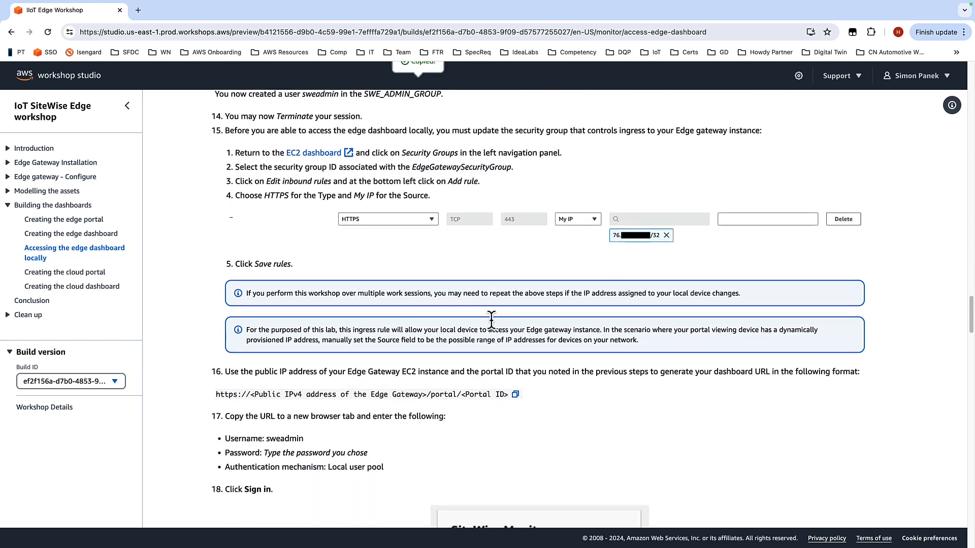
scroll(491, 320, down, 2)
Step: Terminate the Session Manager session on the Edge Gateway instance
key(ctrl+Right)
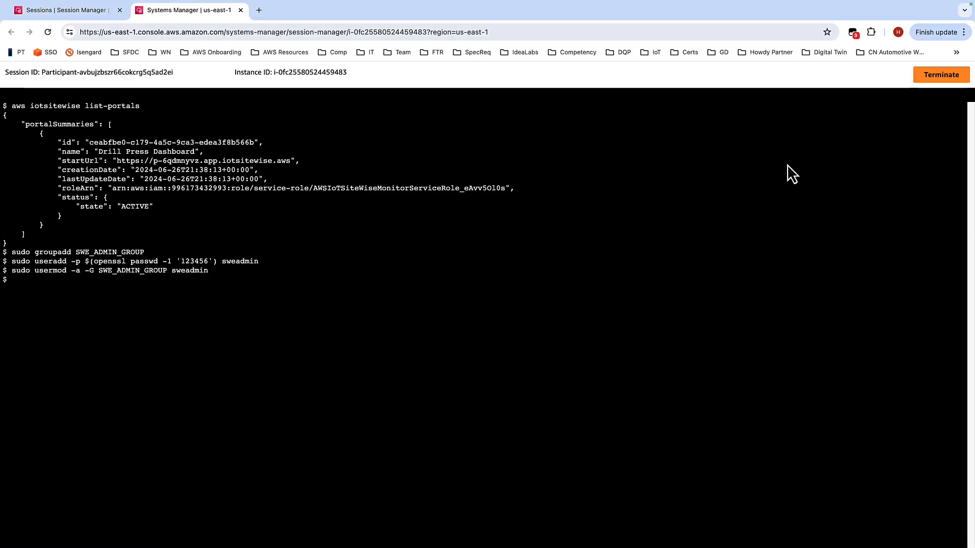
click(936, 80)
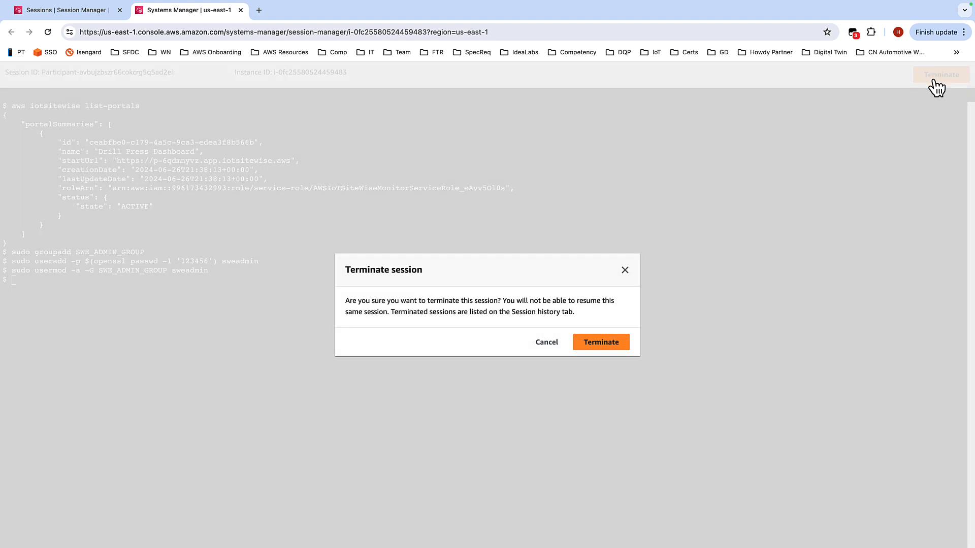
click(615, 340)
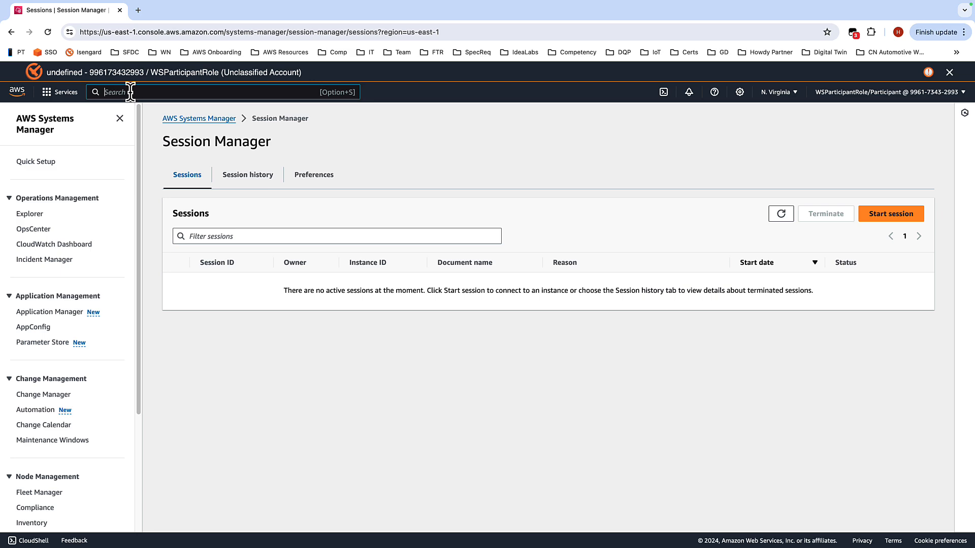
Step: Open the EC2 console by searching for it, go to Security Groups, and open EdgeGatewaySecurityGroup
text(ec2)
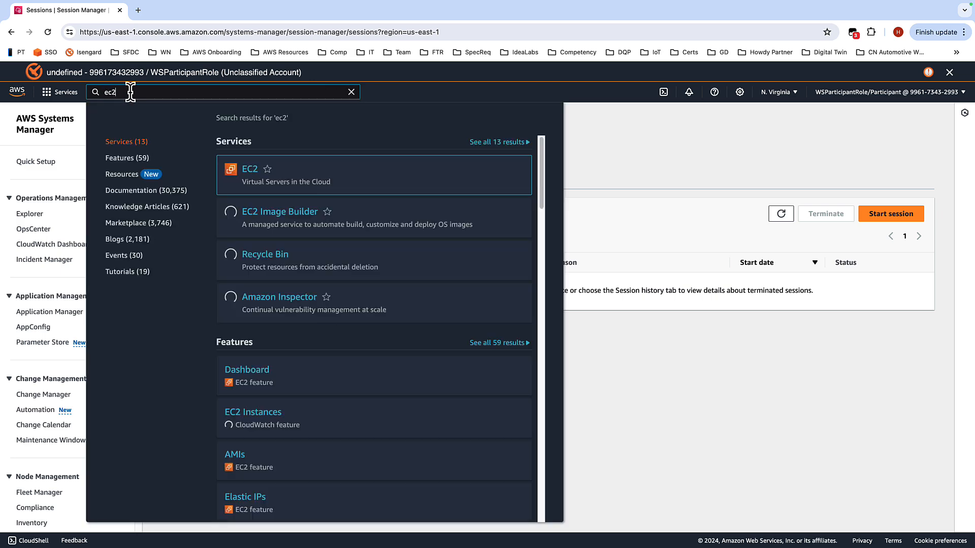
click(248, 173)
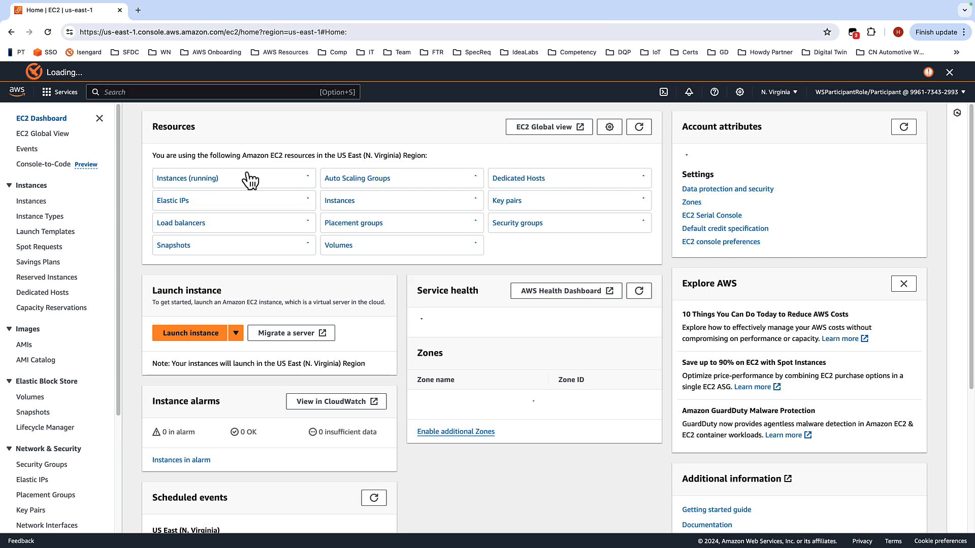
scroll(87, 227, down, 1)
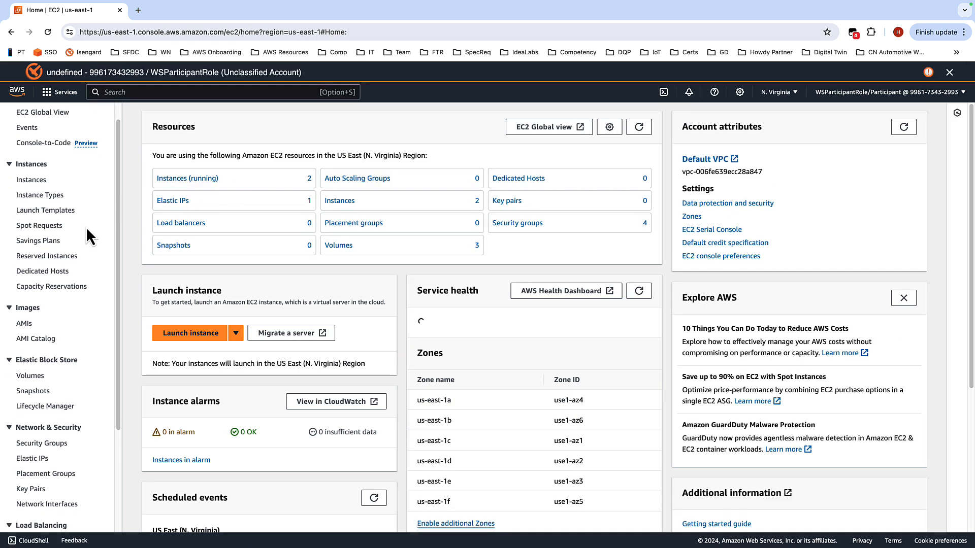
scroll(87, 231, down, 3)
click(52, 308)
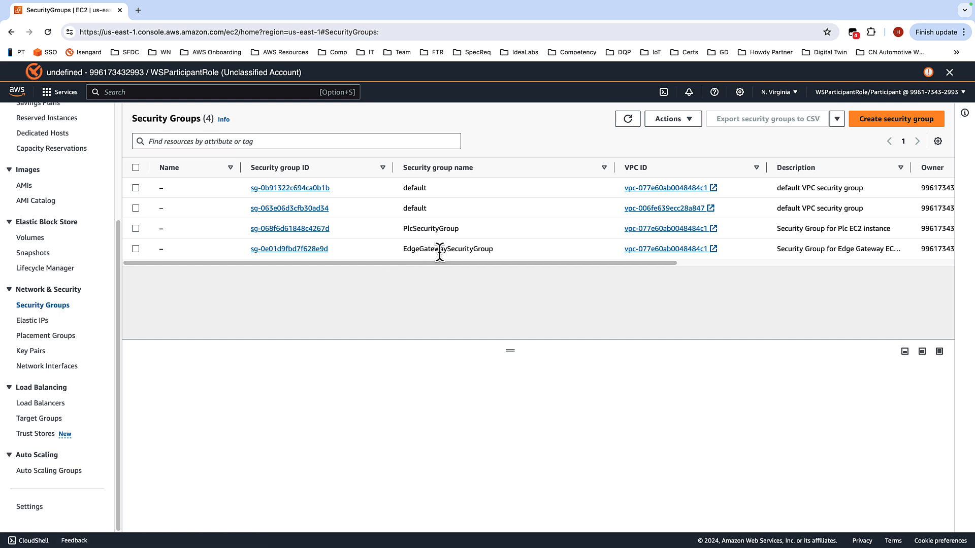
click(289, 249)
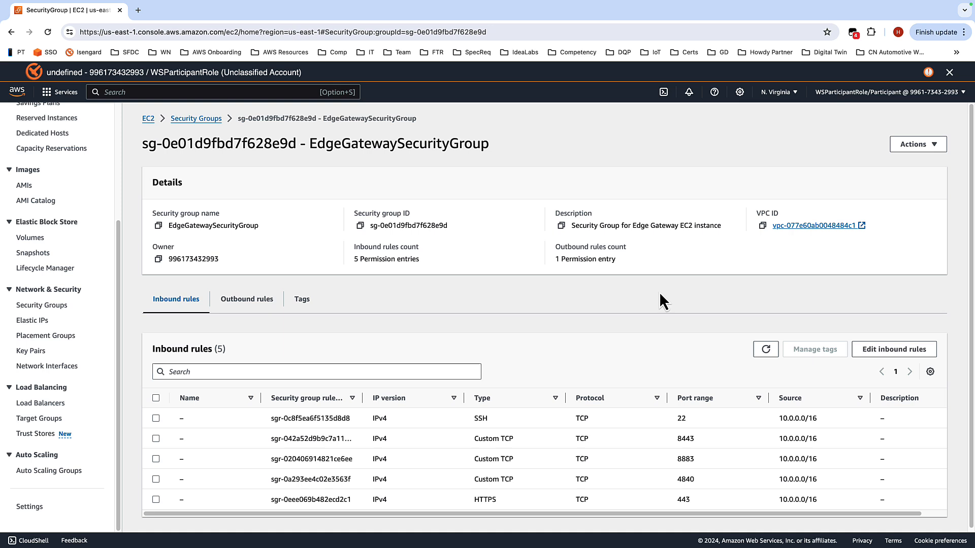
Step: Add an inbound rule to EdgeGatewaySecurityGroup allowing HTTPS from My IP, save the rules and dismiss the banner
click(883, 351)
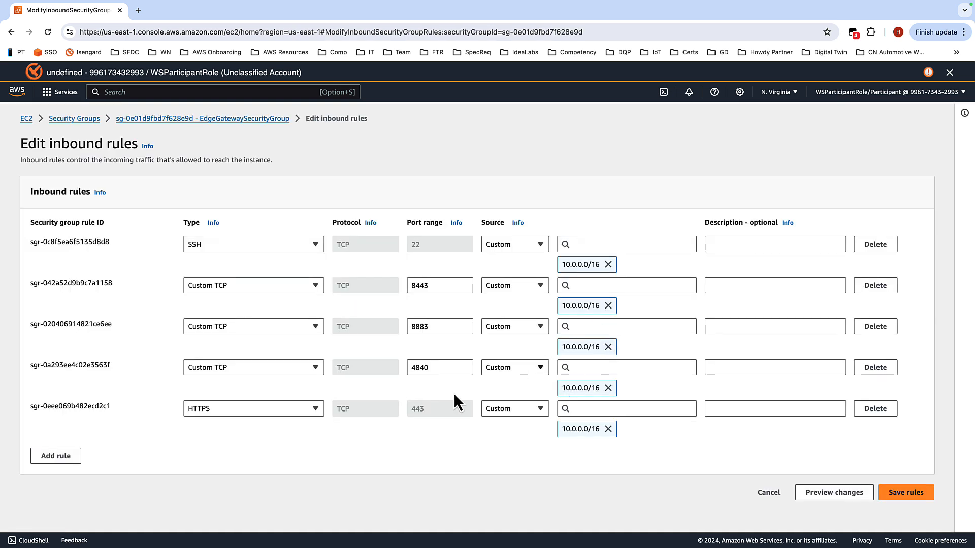
click(62, 460)
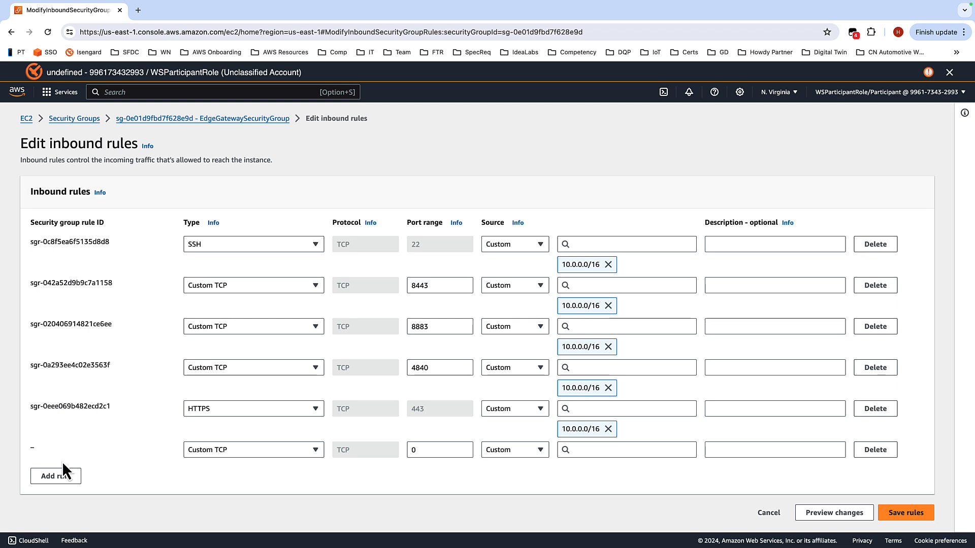
click(321, 451)
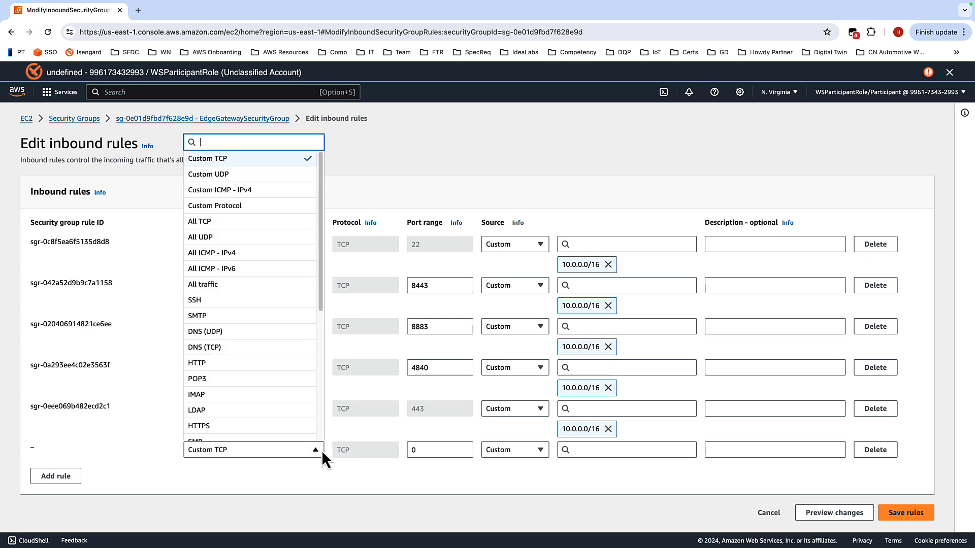
click(227, 427)
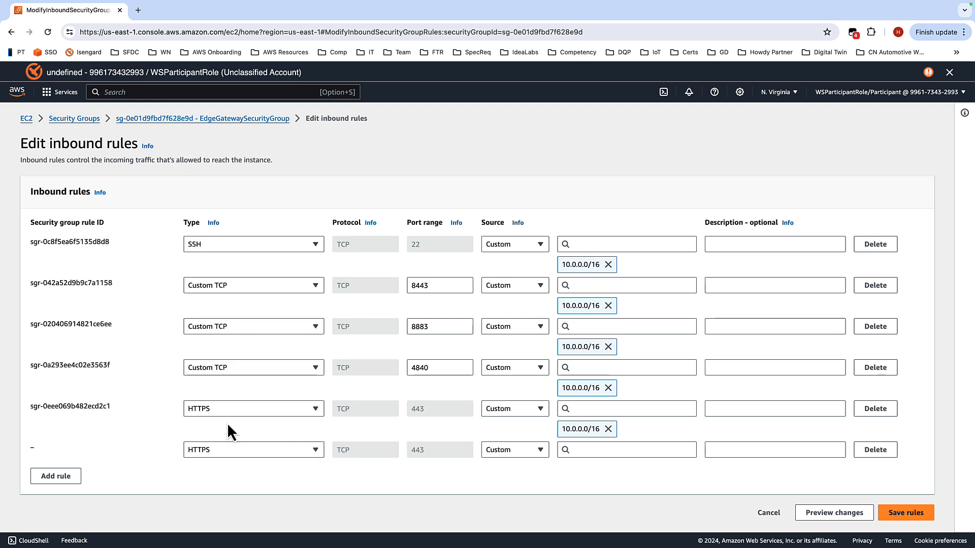
click(536, 449)
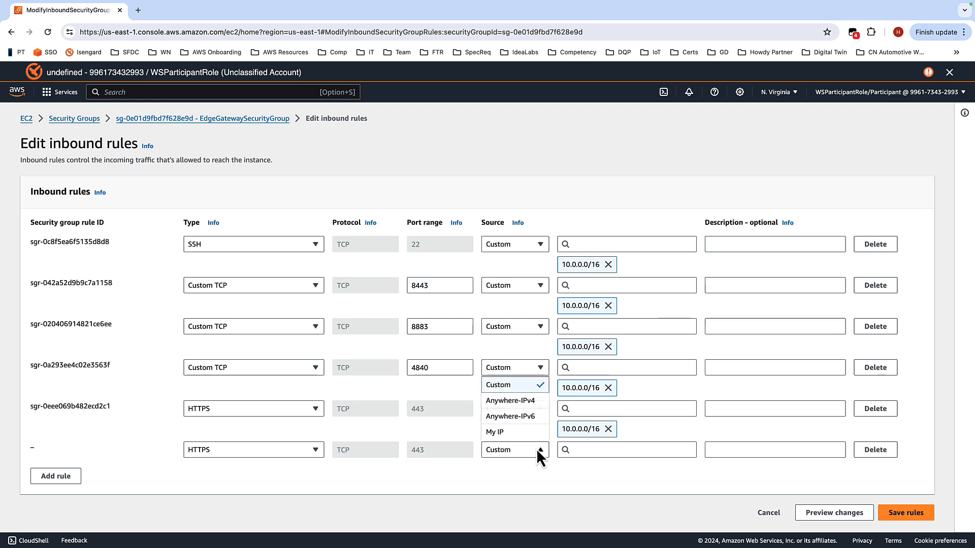
click(512, 434)
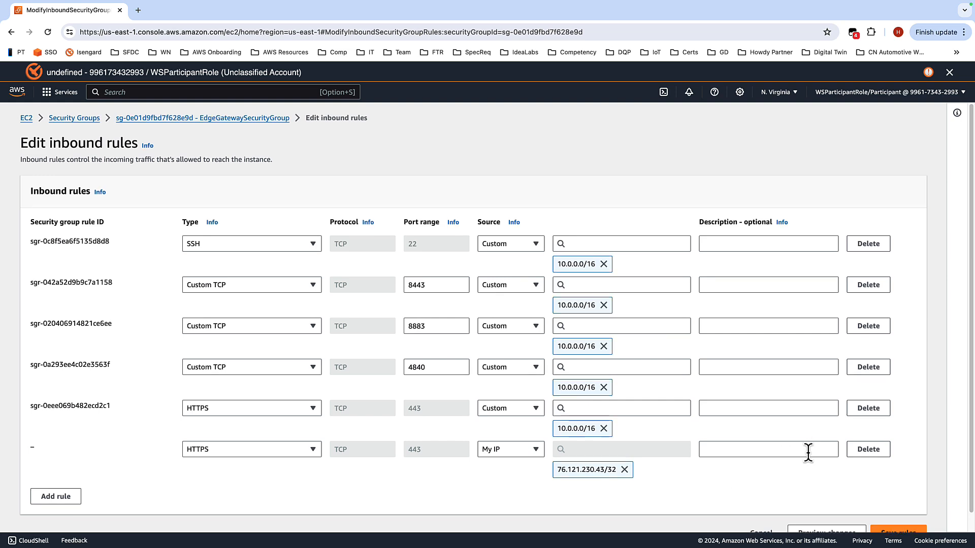
scroll(807, 452, down, 1)
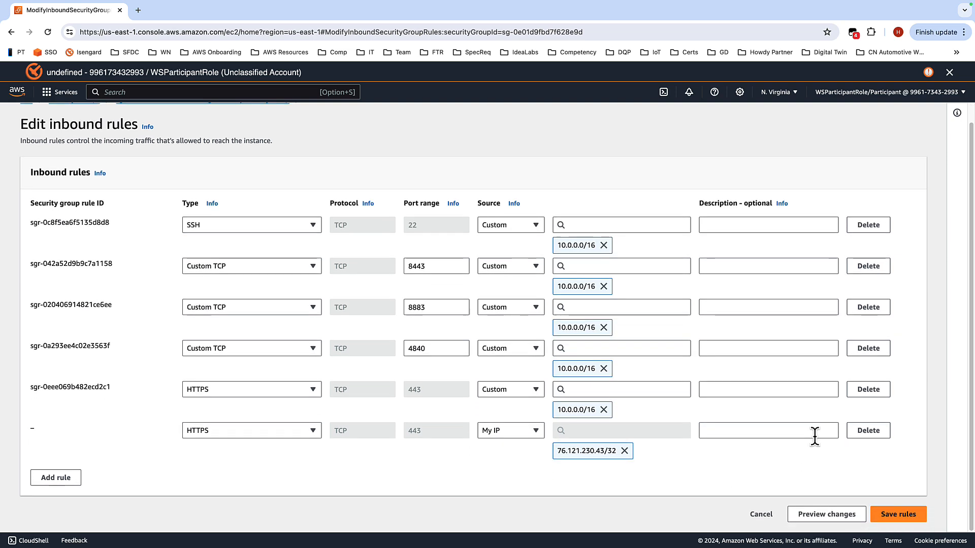
click(895, 517)
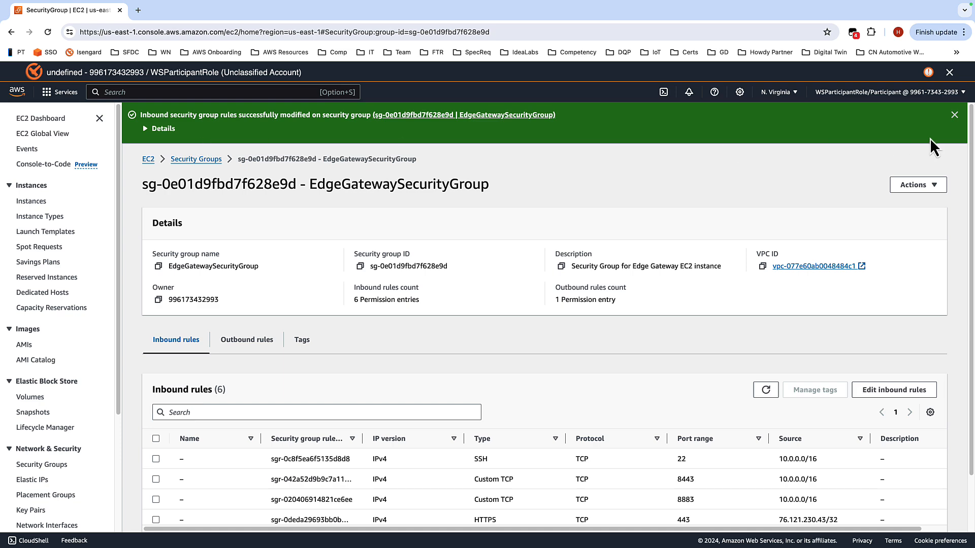
click(954, 115)
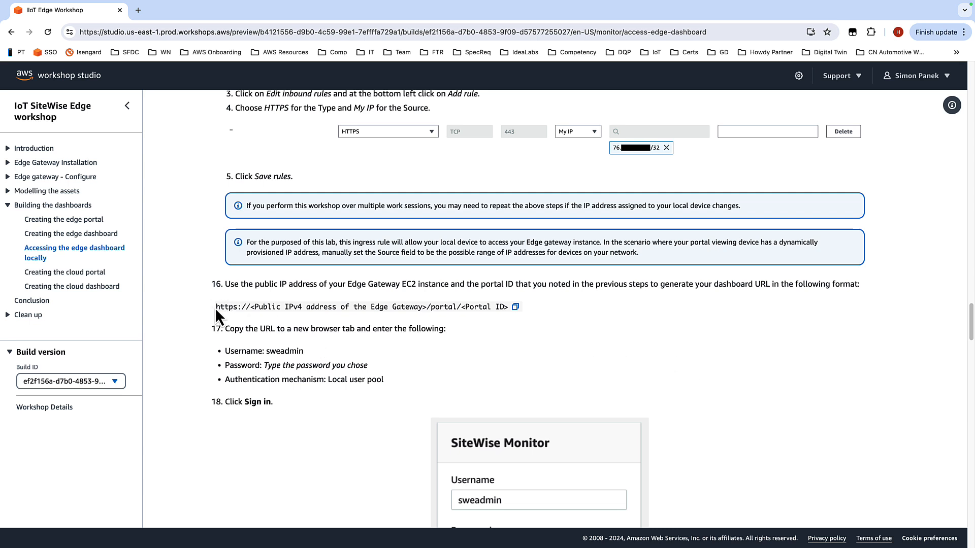
Step: Copy the dashboard URL format from the workshop instructions and paste it into the notes file
drag(216, 307, 509, 306)
key(super+c)
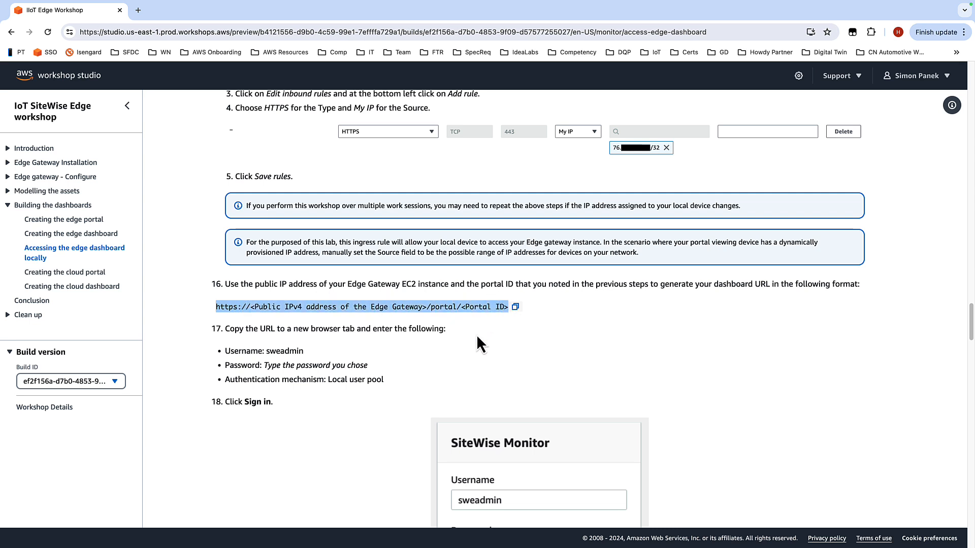
key(ctrl+Right)
key(ctrl+Left)
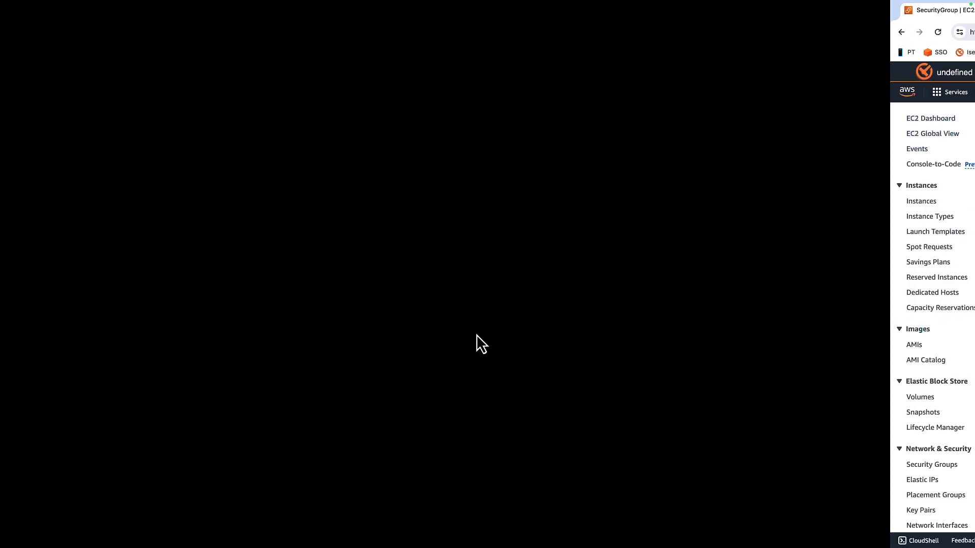
key(ctrl+Left)
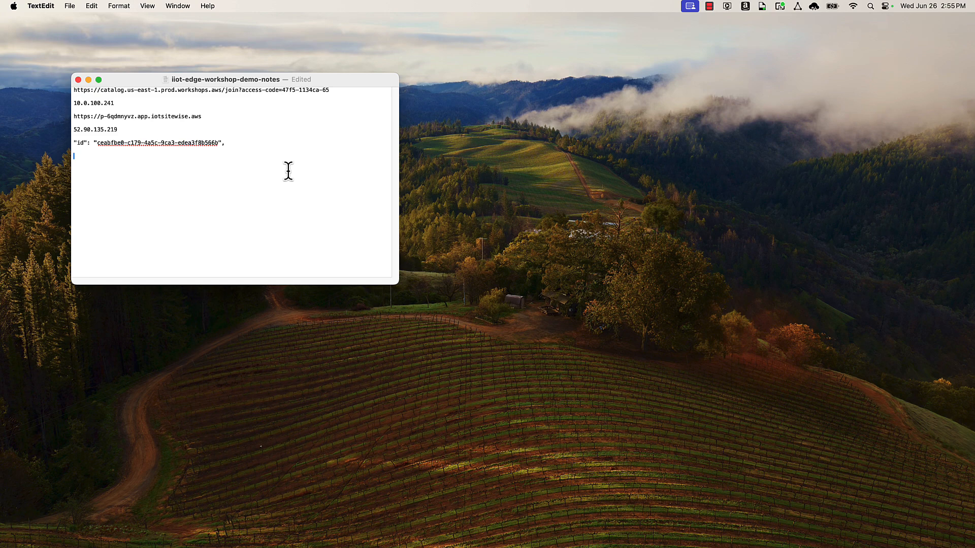
key(super+v)
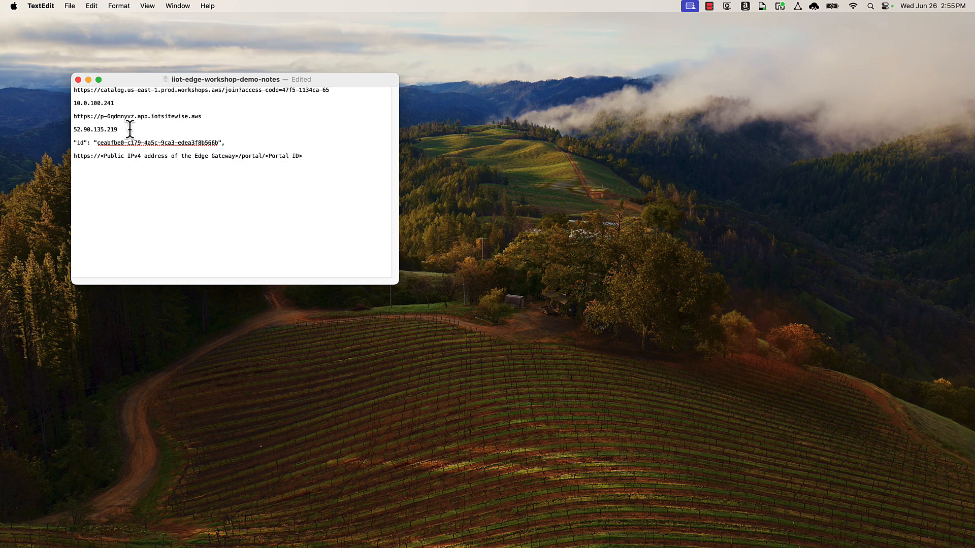
Step: Replace the URL placeholders with the Edge Gateway public IP 52.90.135.219 and the noted portal ID
drag(118, 129, 233, 157)
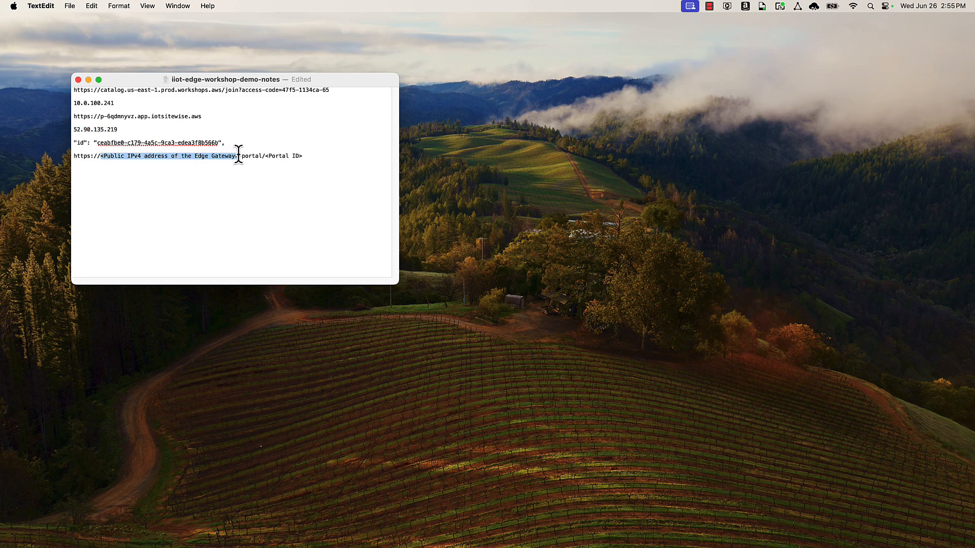
text(52.90.135.219)
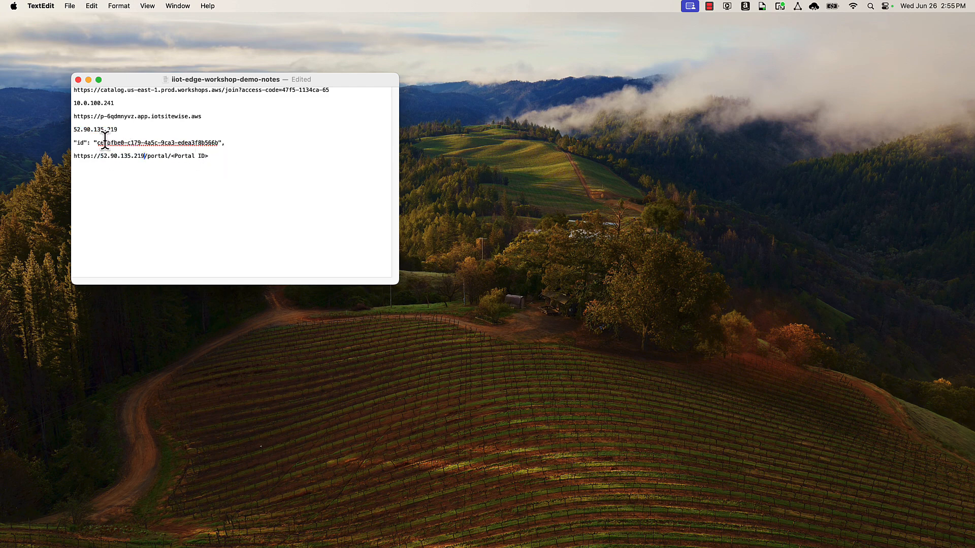
drag(97, 142, 169, 158)
text(ceabfbe0-c179-4a5c-9ca3-edea3f8b566b)
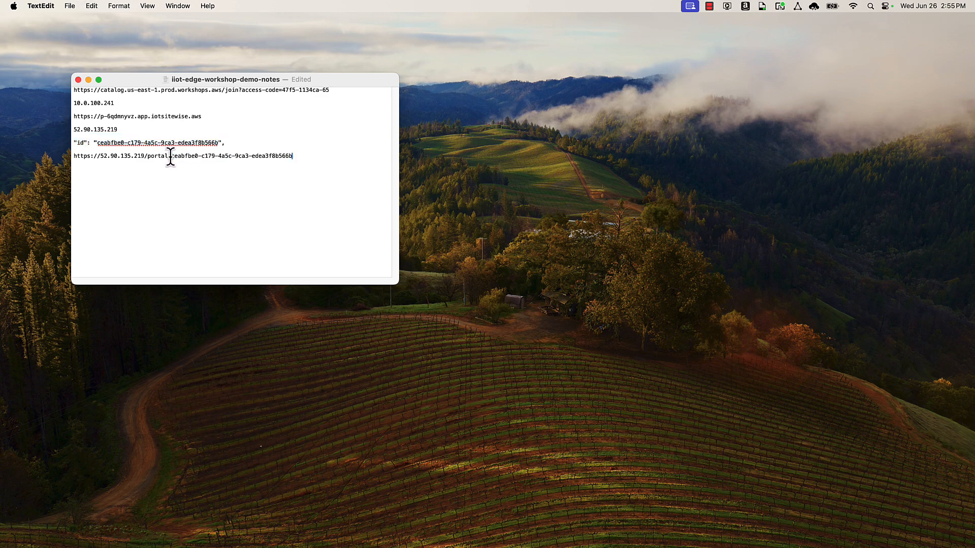
Step: Copy the completed dashboard URL from the notes and open it in a new browser tab
triple_click(75, 156)
key(super+c)
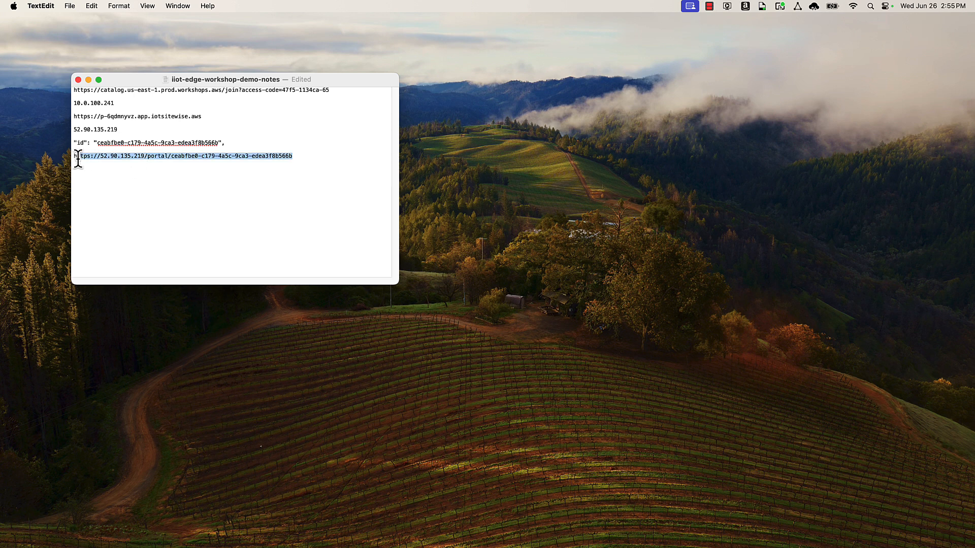
click(330, 155)
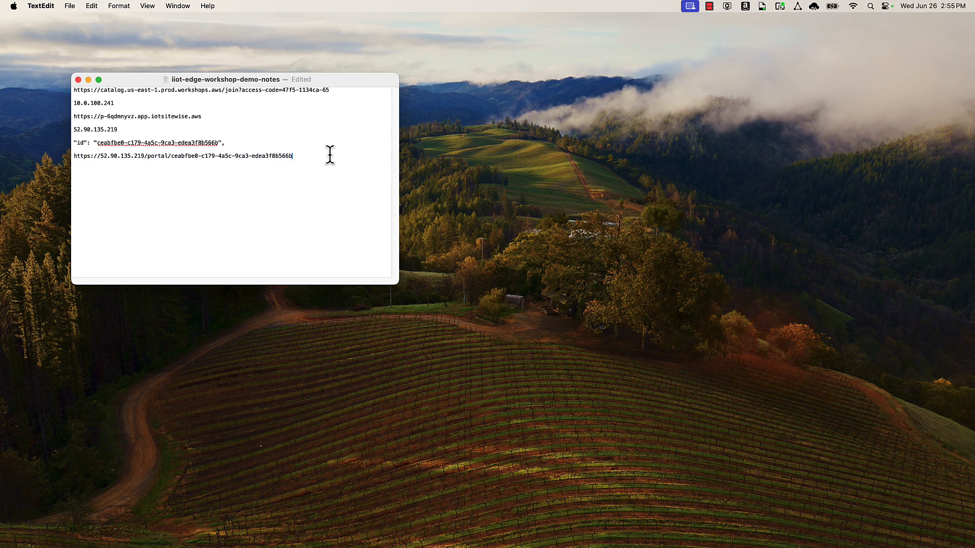
key(ctrl+Right)
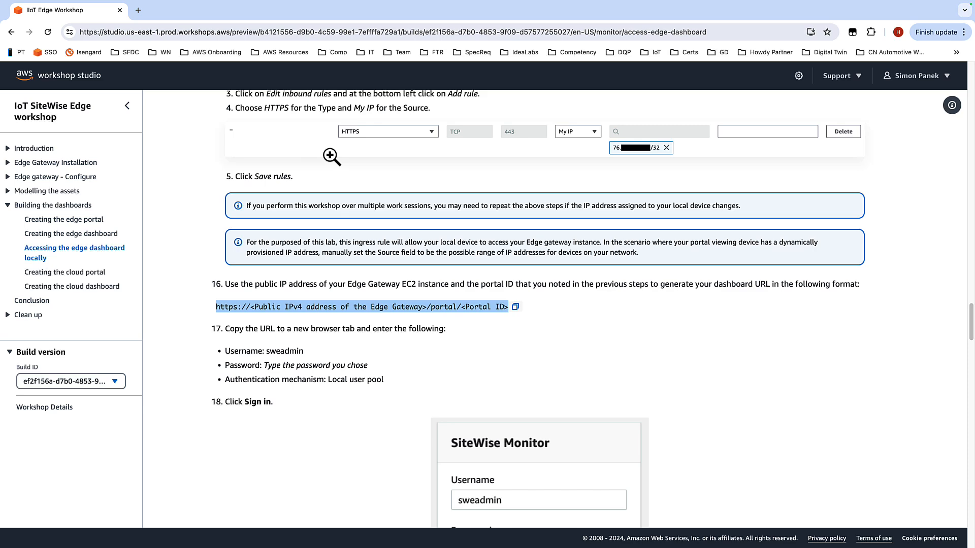
key(ctrl+Right)
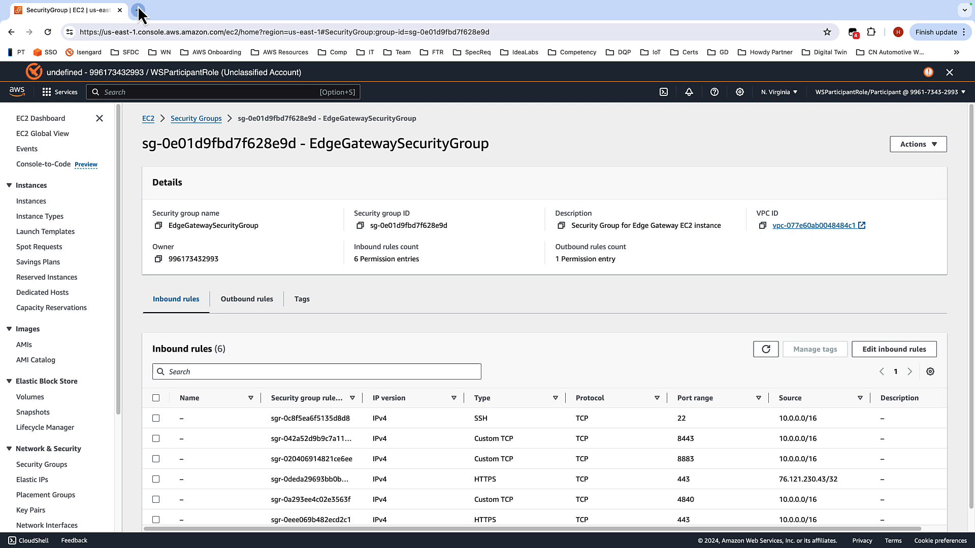
click(137, 10)
key(super+v)
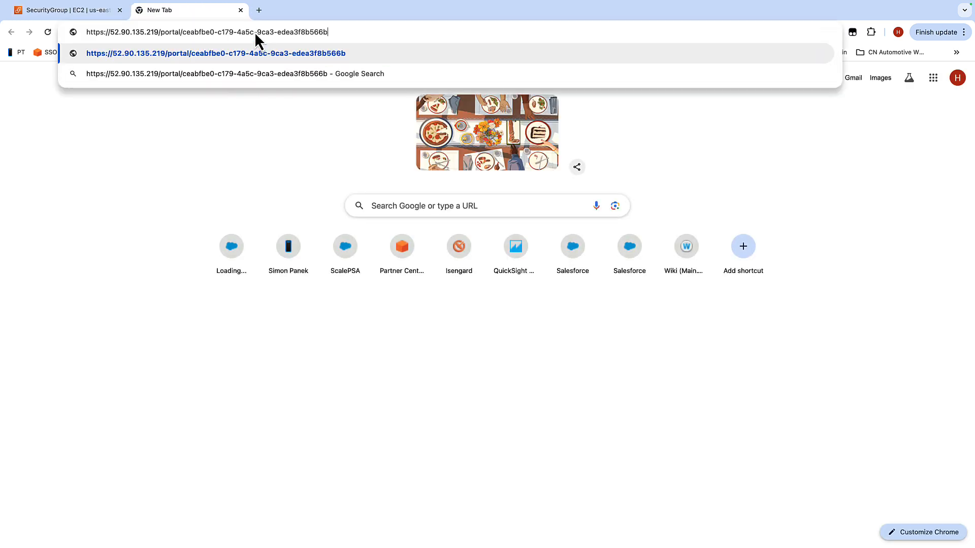
key(Return)
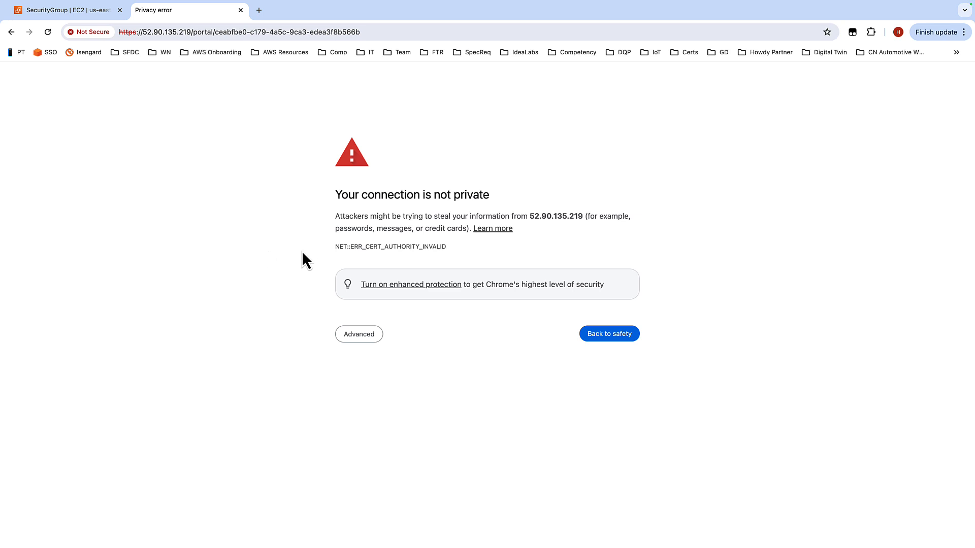
Step: Proceed past the certificate warning and sign in to SiteWise Monitor as sweadmin with the account password and Local user pool
click(364, 336)
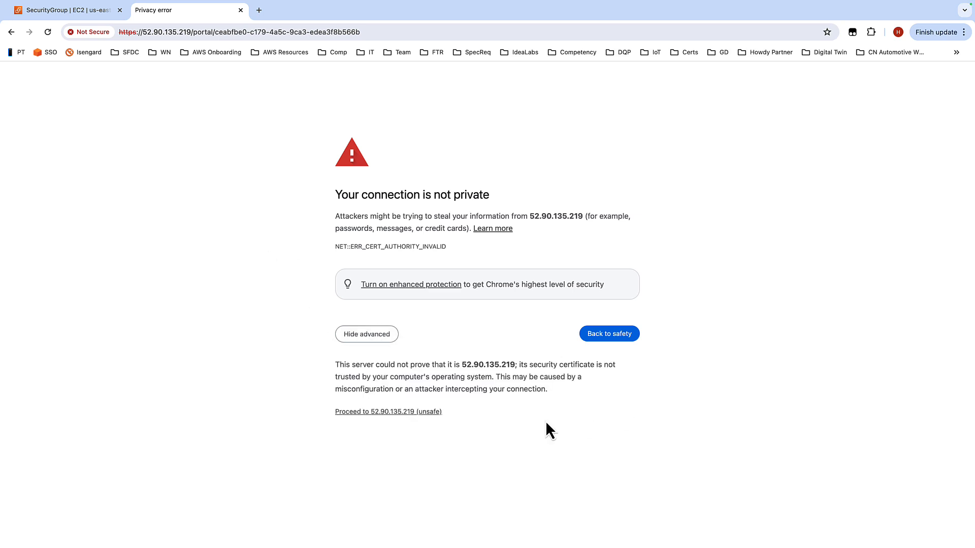
click(406, 412)
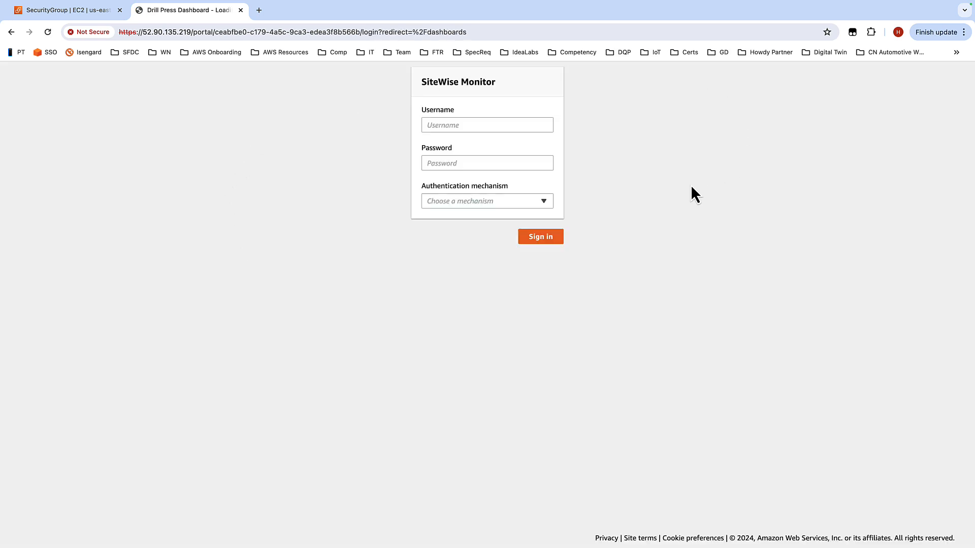
click(469, 126)
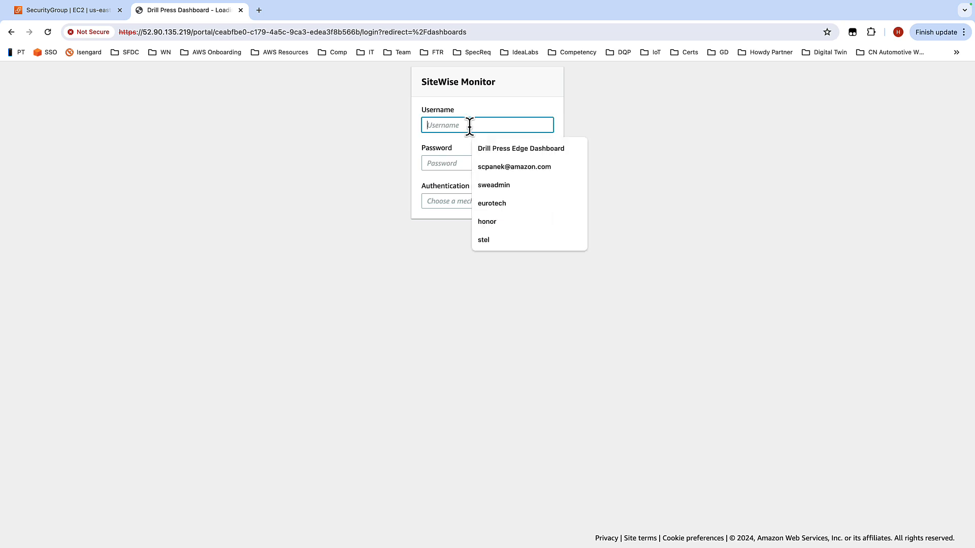
click(502, 184)
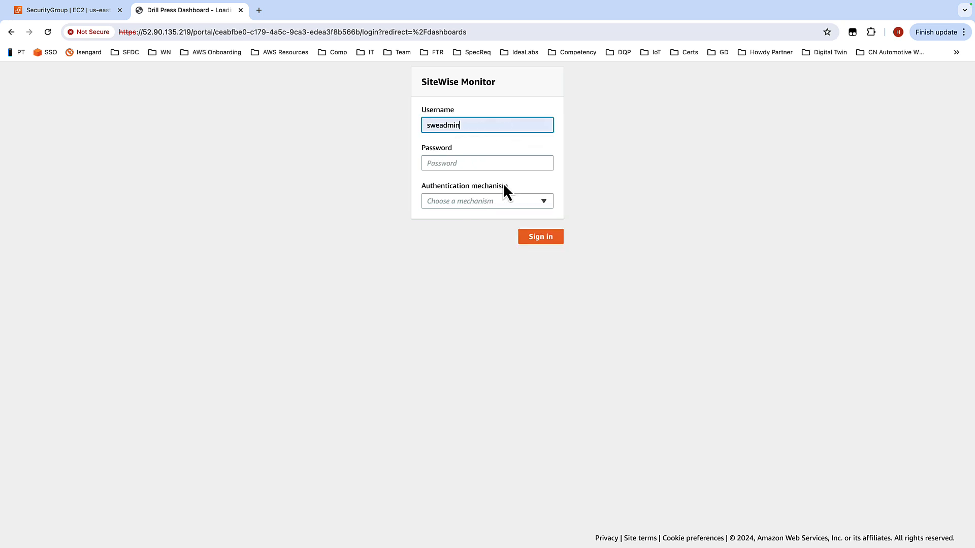
click(471, 162)
text(****)
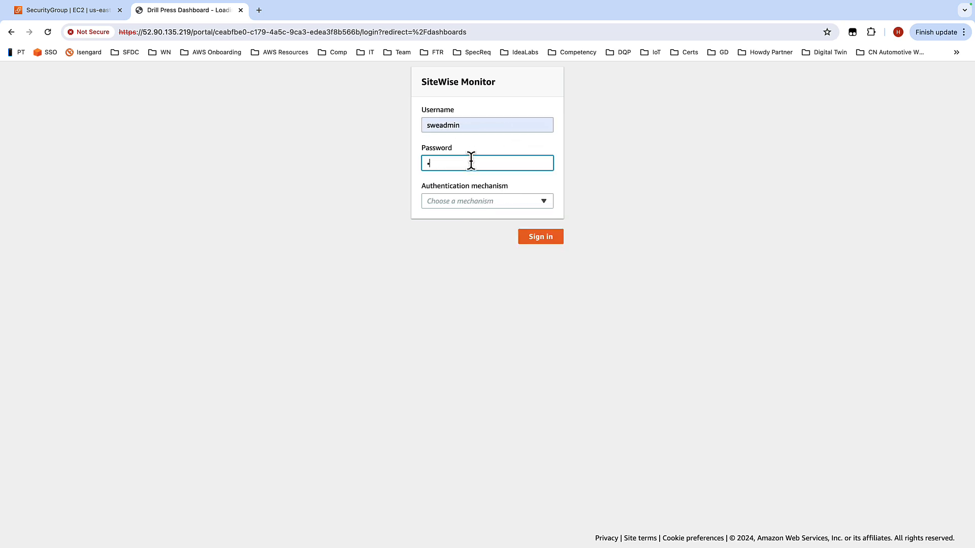
text(**)
click(543, 201)
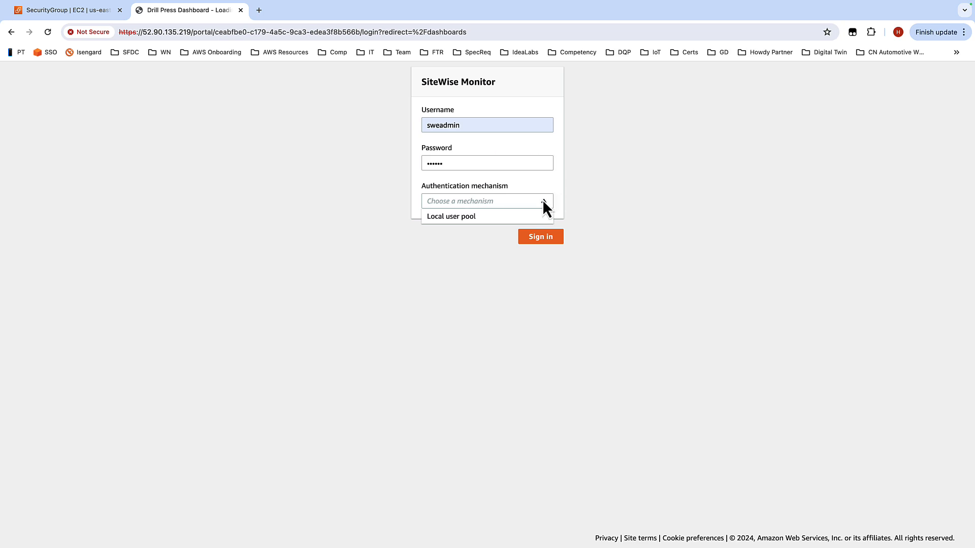
click(485, 218)
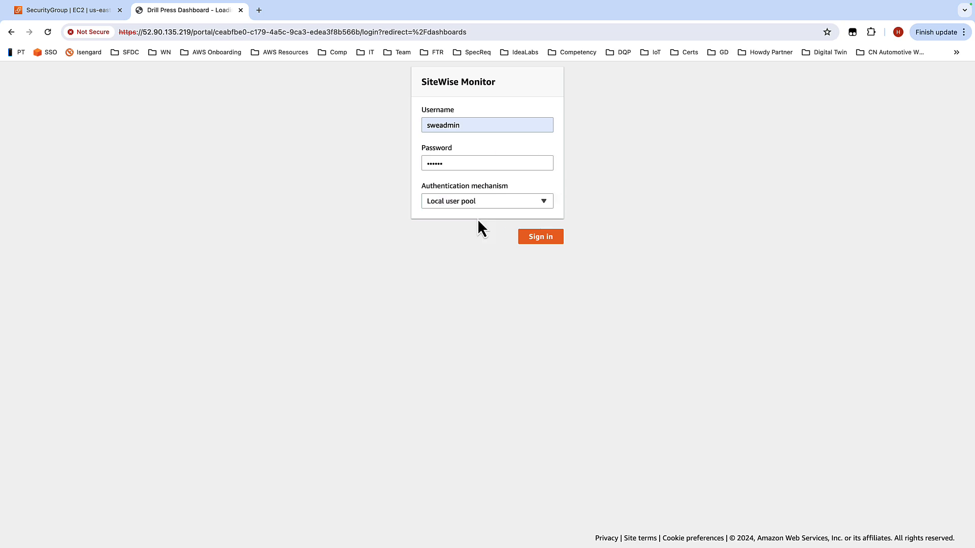
click(537, 239)
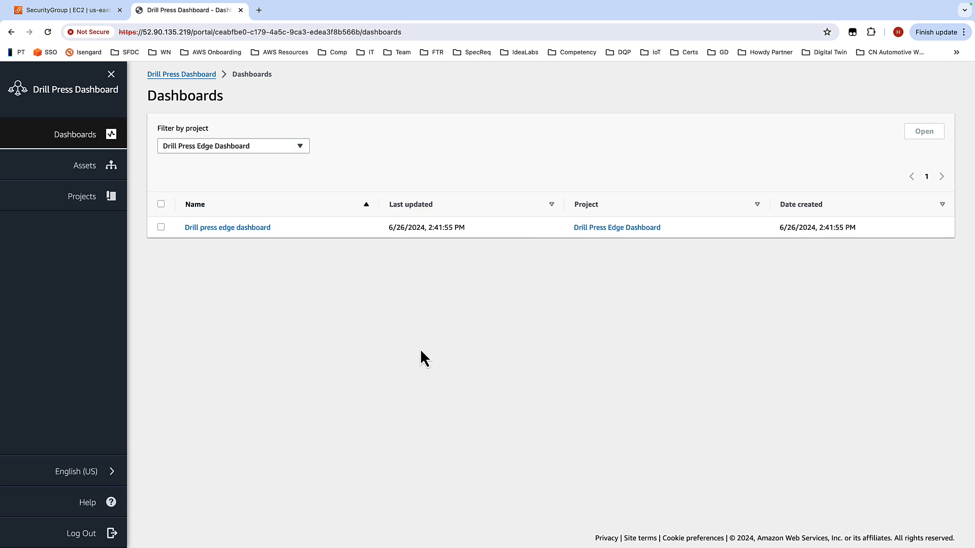
Step: Open the Drill press edge dashboard and view its Pressure and SpindleSpeed charts
click(233, 229)
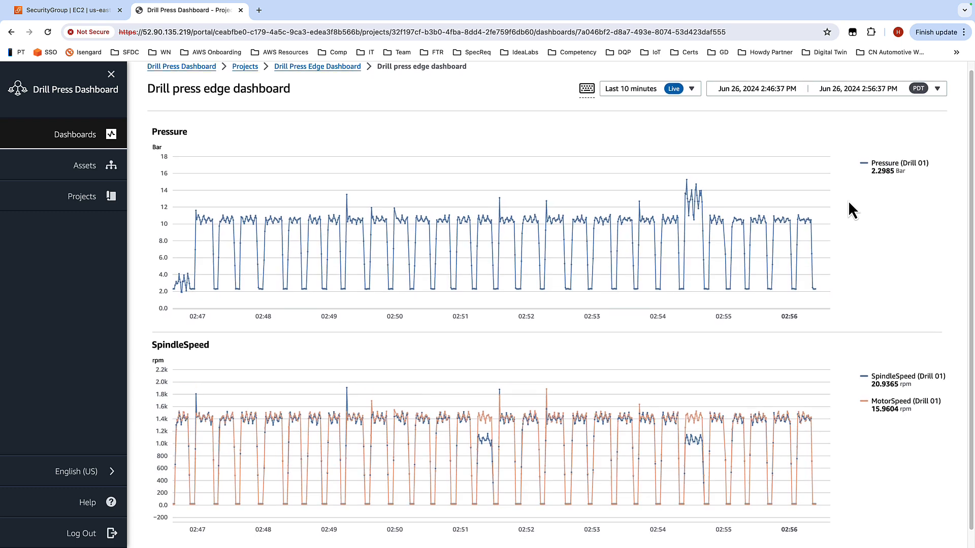
scroll(849, 202, down, 1)
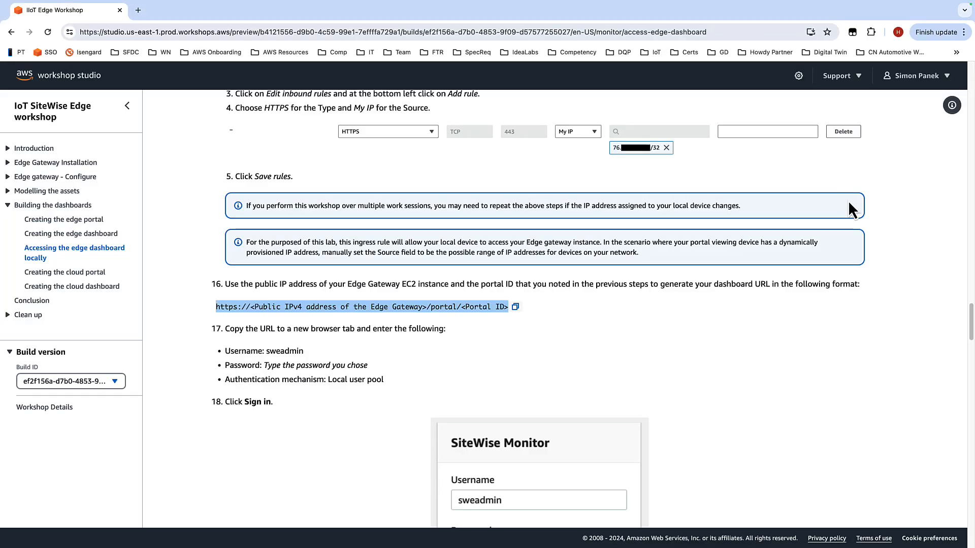
Step: Scroll through the workshop instructions for the remaining edge dashboard steps
scroll(775, 325, down, 6)
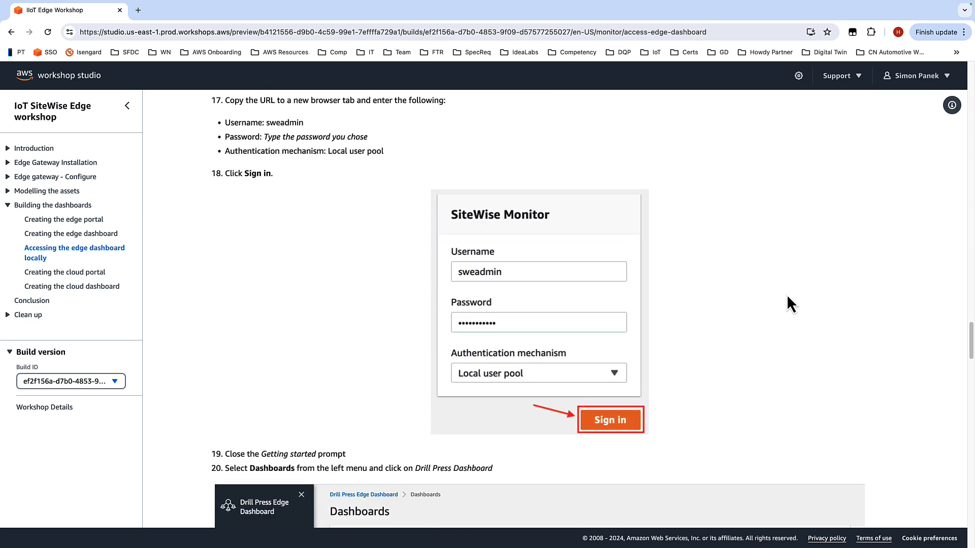
scroll(864, 285, down, 4)
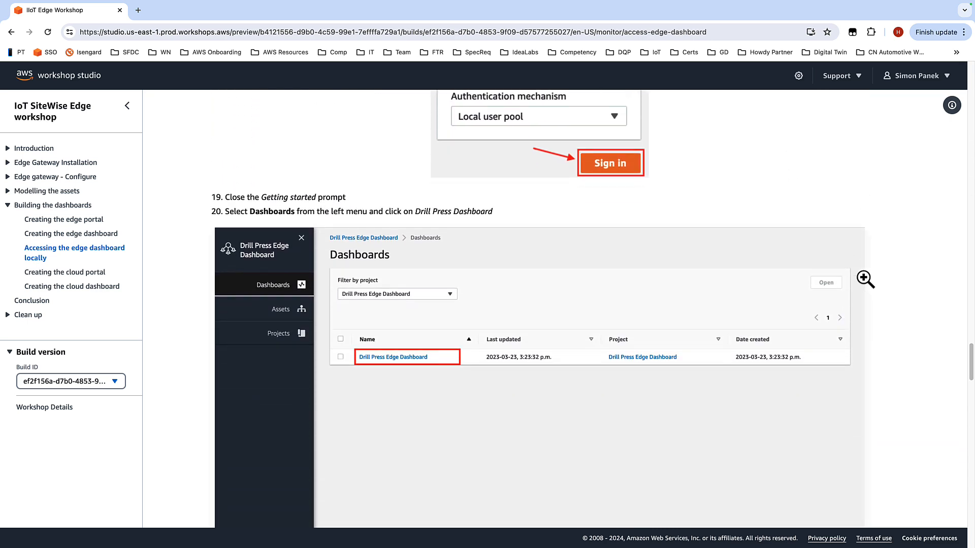
scroll(867, 272, down, 9)
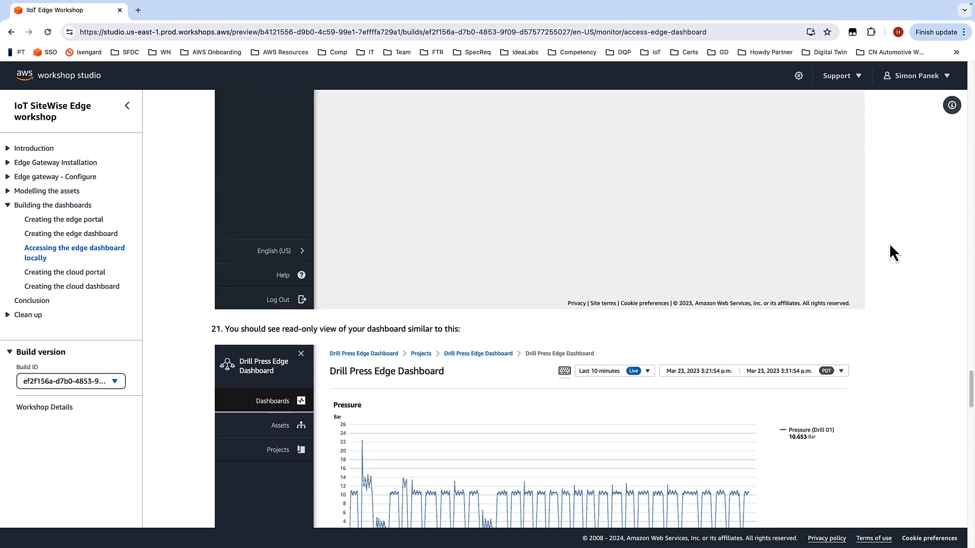
Step: Read the workshop instructions for computing all Drill model properties at the edge
scroll(889, 245, down, 5)
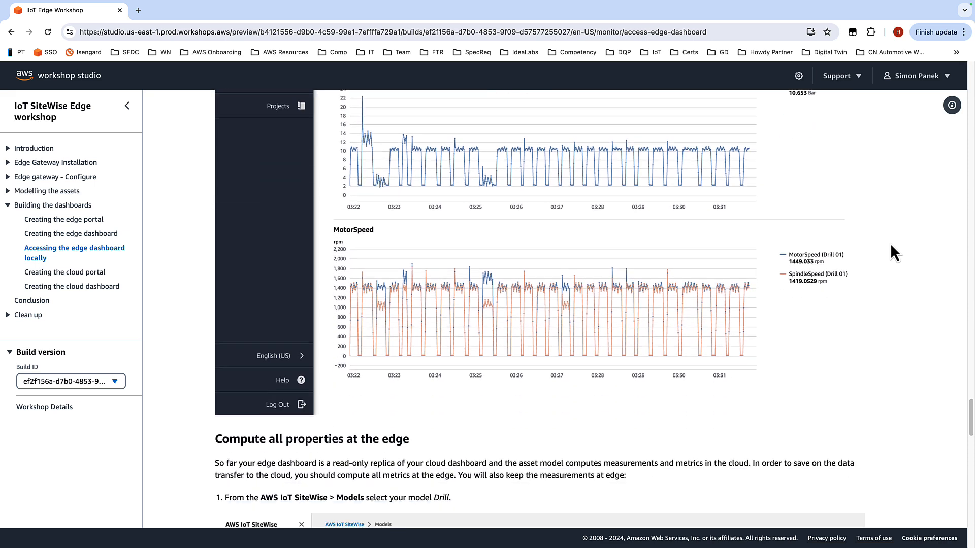
scroll(891, 242, down, 3)
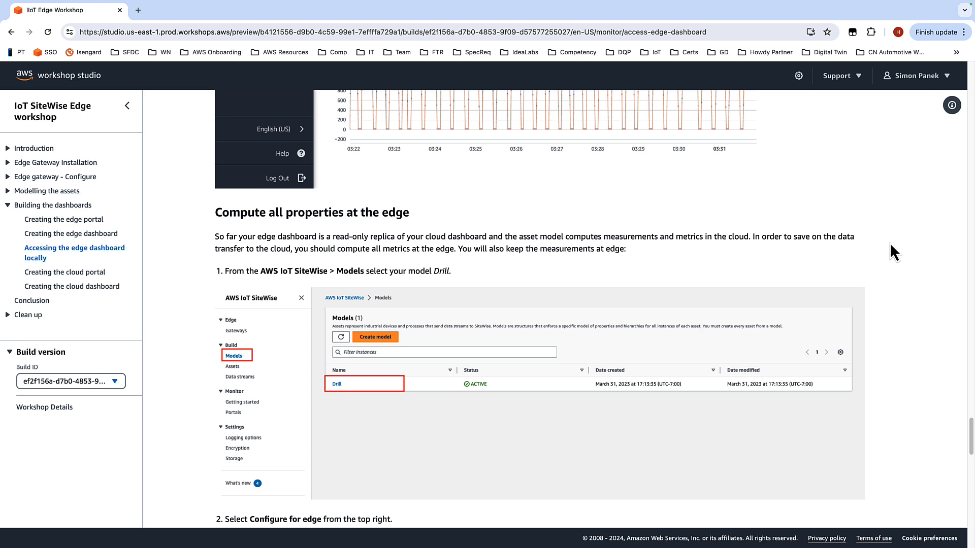
scroll(889, 243, down, 1)
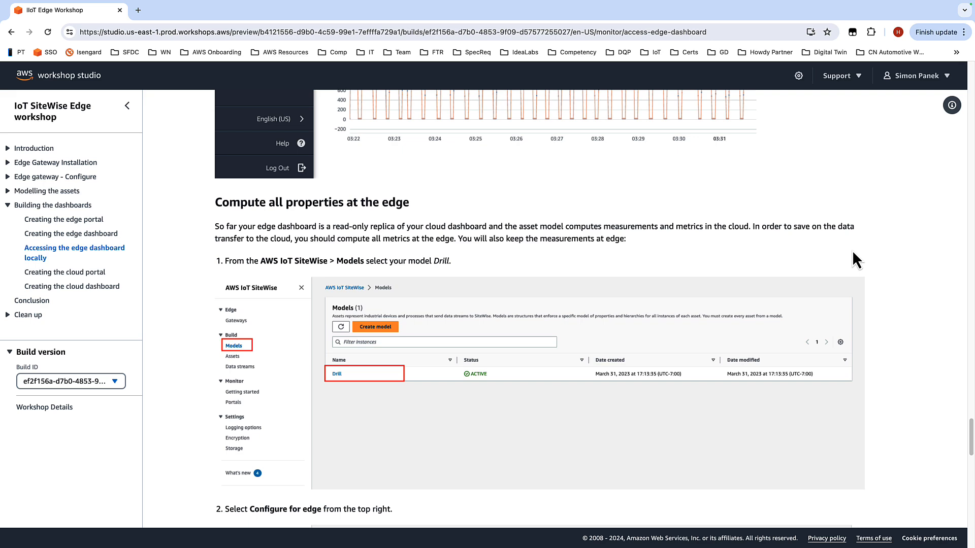
scroll(867, 237, down, 5)
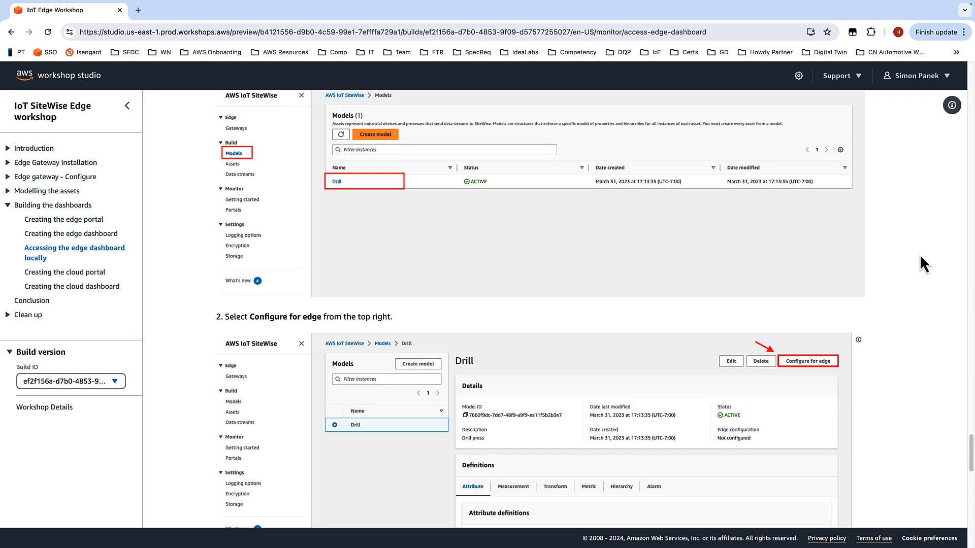
scroll(921, 254, down, 2)
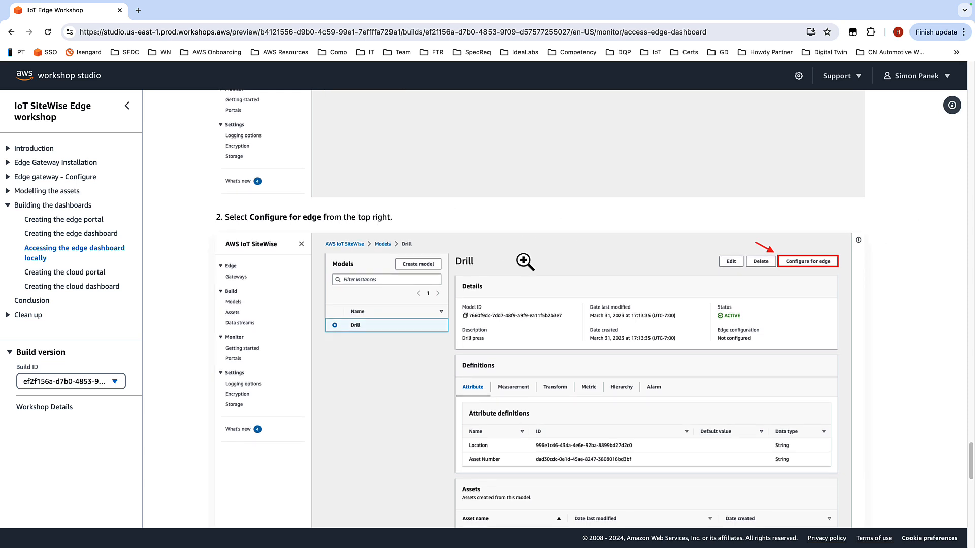
scroll(852, 257, down, 2)
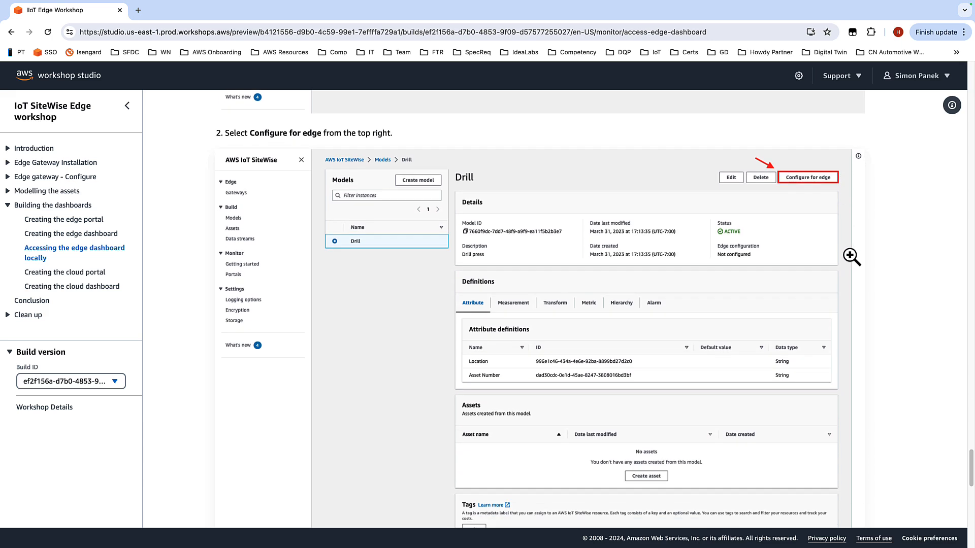
scroll(851, 257, down, 5)
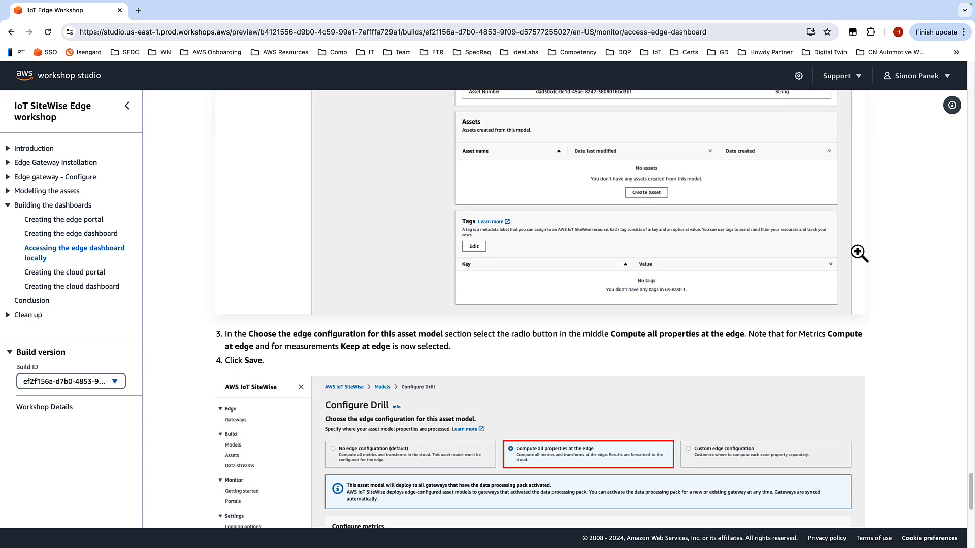
scroll(859, 254, down, 2)
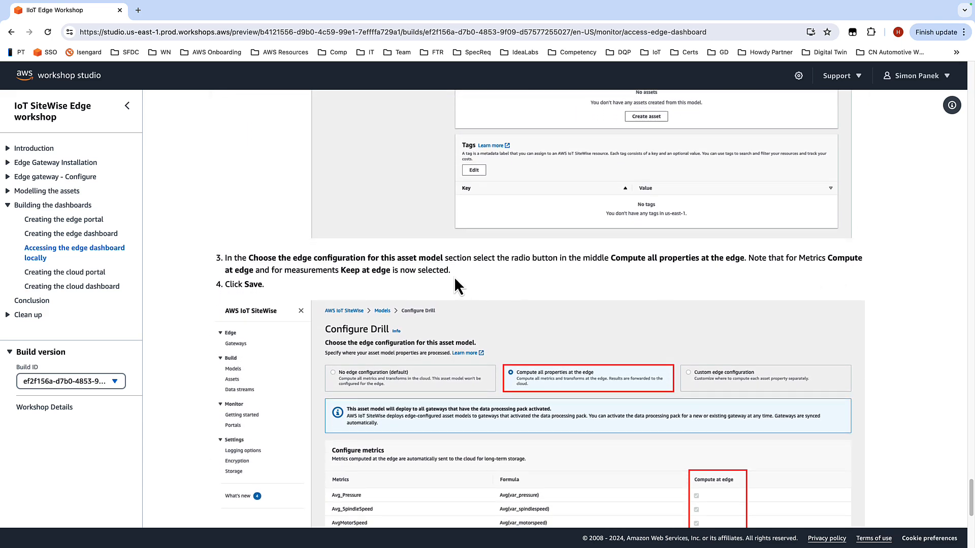
scroll(477, 259, down, 1)
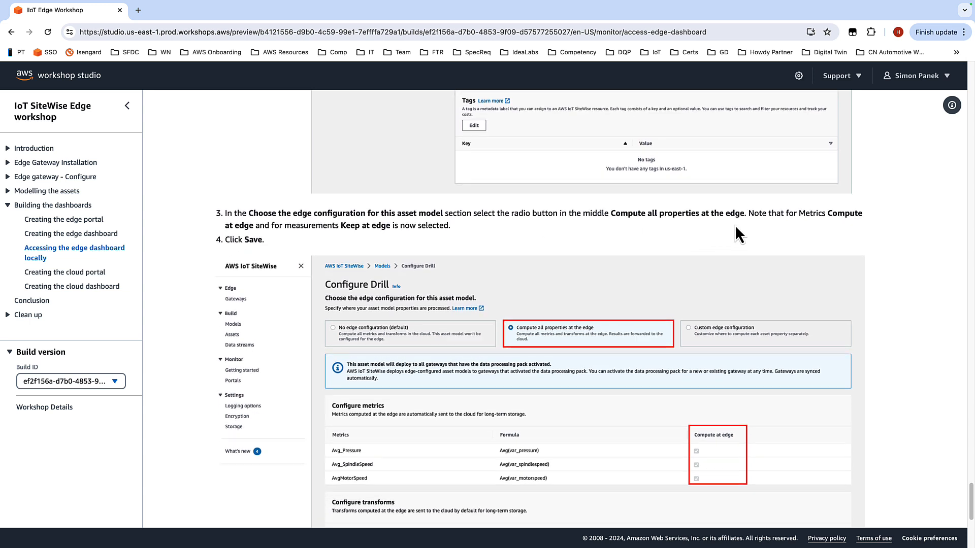
scroll(735, 225, down, 1)
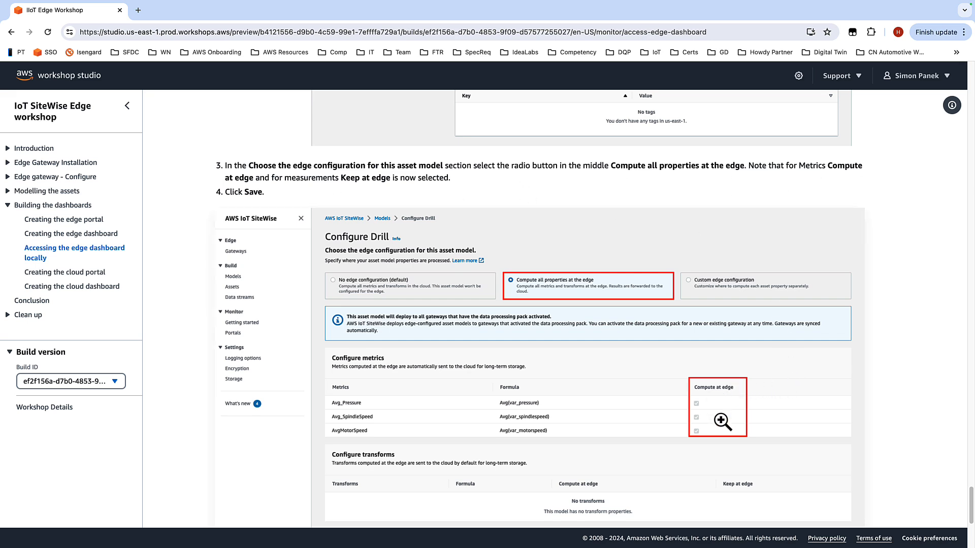
scroll(894, 291, down, 2)
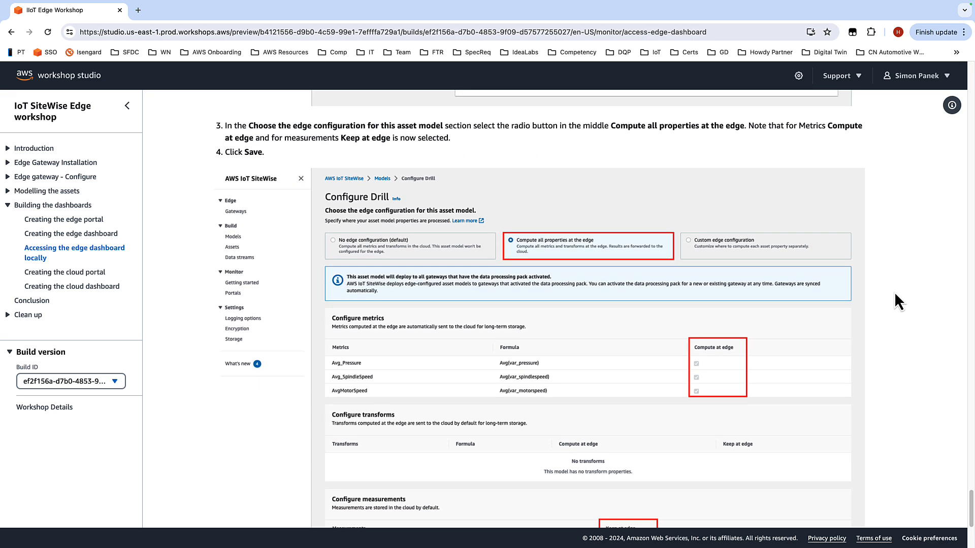
scroll(893, 292, down, 2)
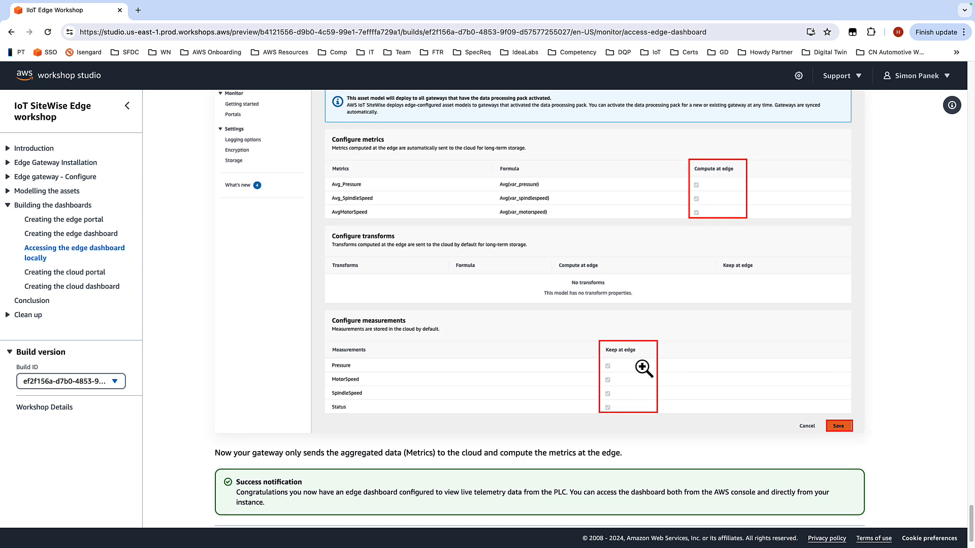
scroll(643, 367, down, 1)
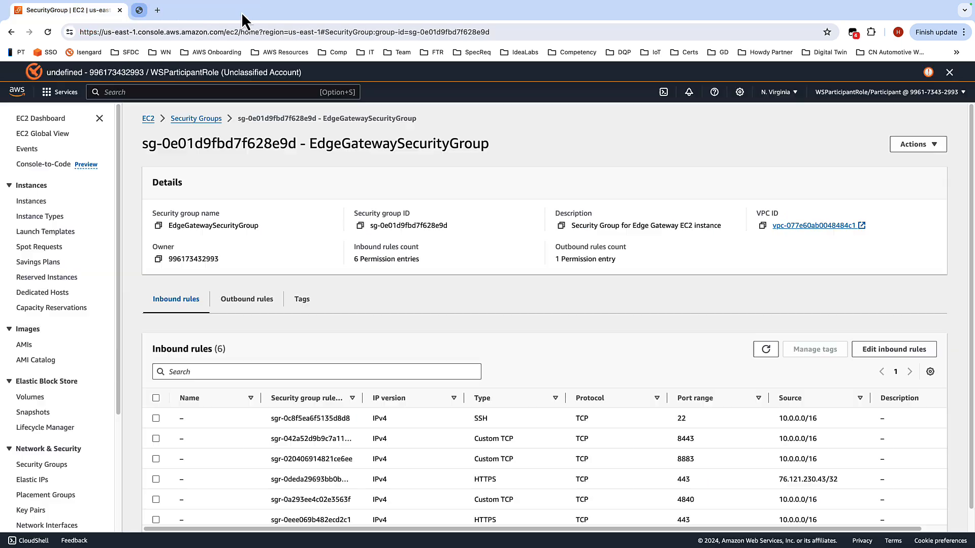
Step: Close the edge dashboard tab and open the IoT SiteWise console through the service search
click(240, 10)
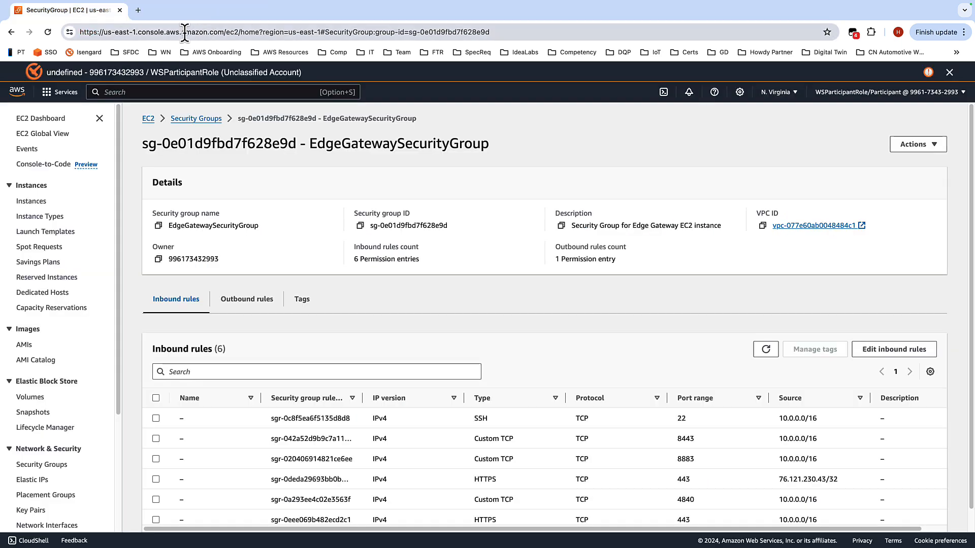
click(151, 90)
text(sitewis)
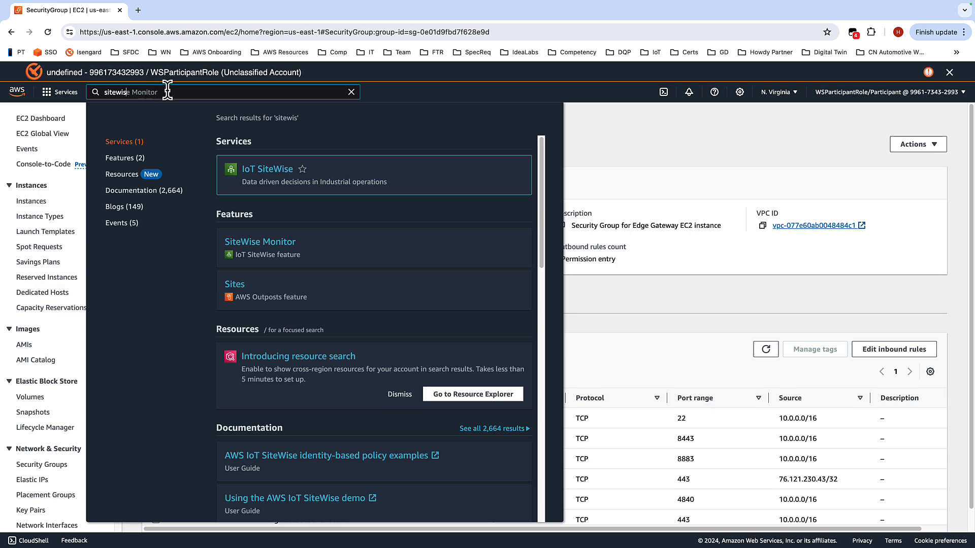
click(265, 171)
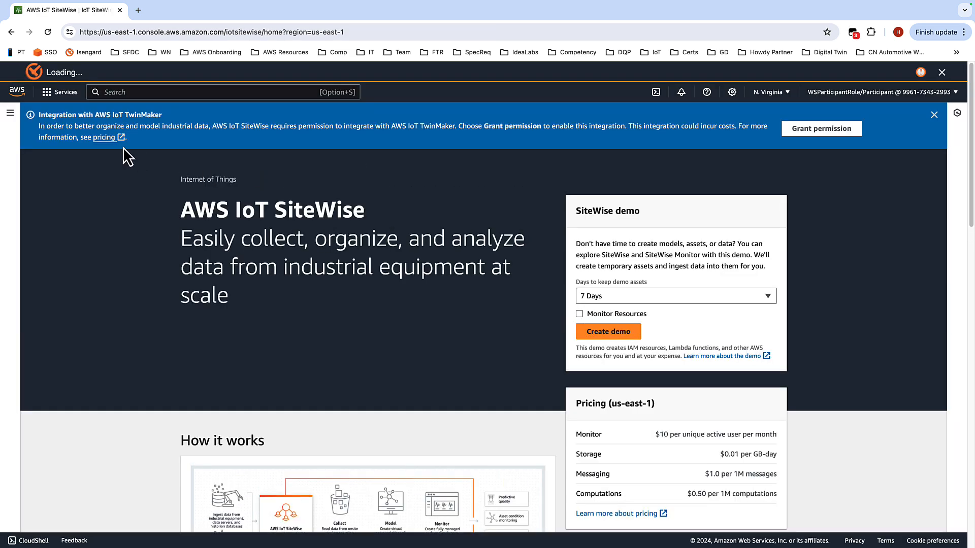
click(10, 113)
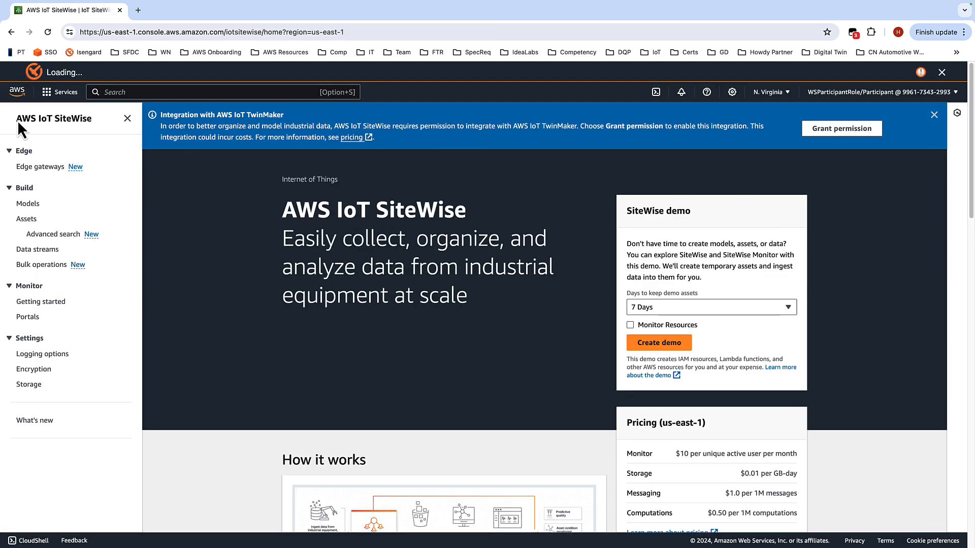
Step: Configure the Drill asset model for edge with Compute all properties at the edge, save it, and dismiss the banners
click(28, 203)
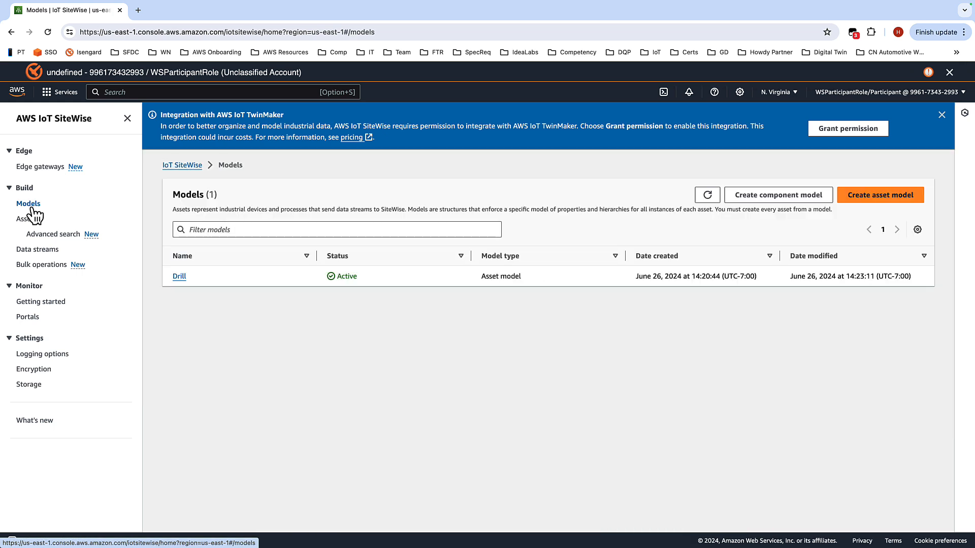
click(179, 276)
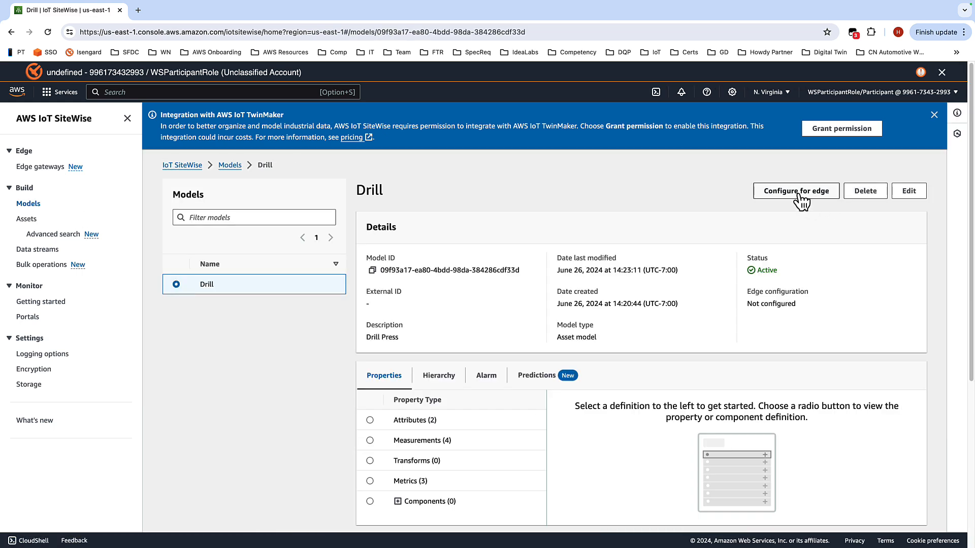
click(800, 195)
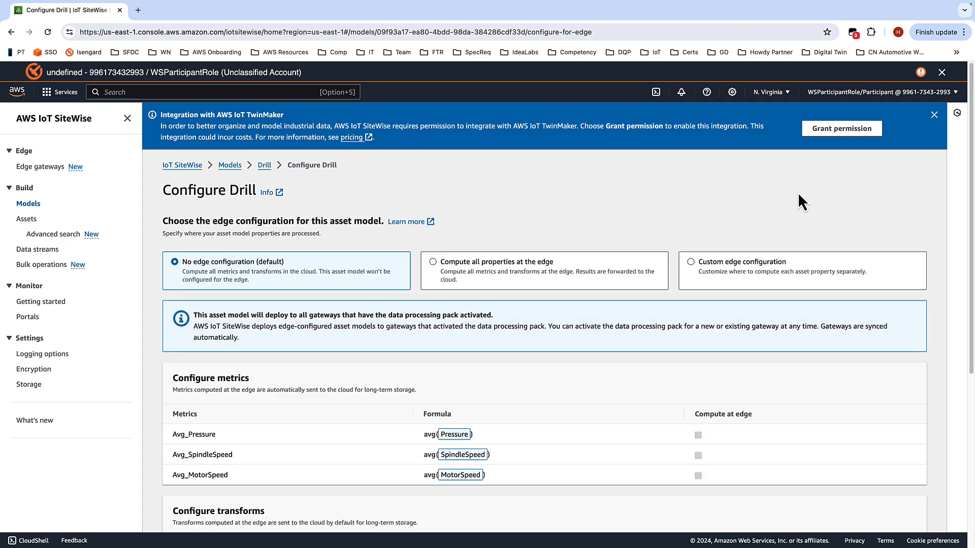
scroll(561, 183, down, 1)
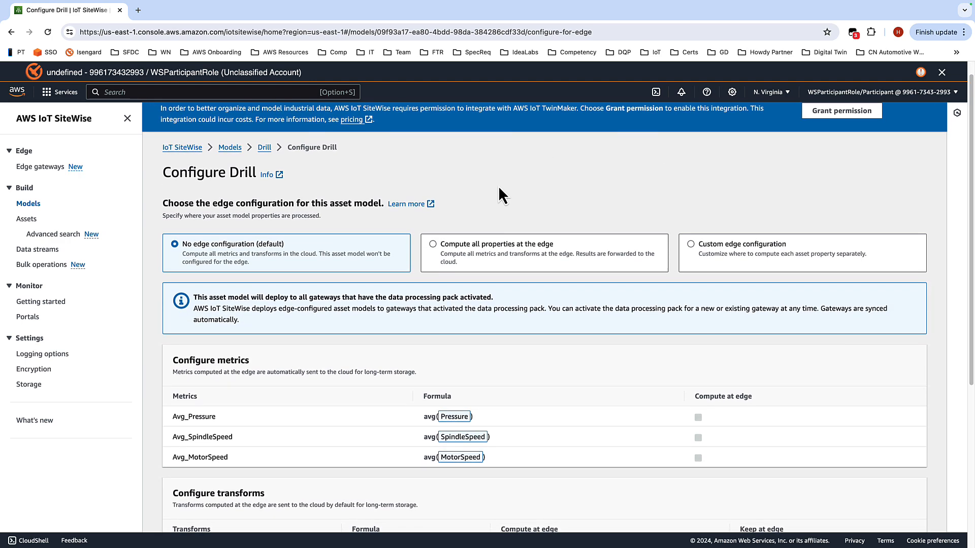
click(491, 248)
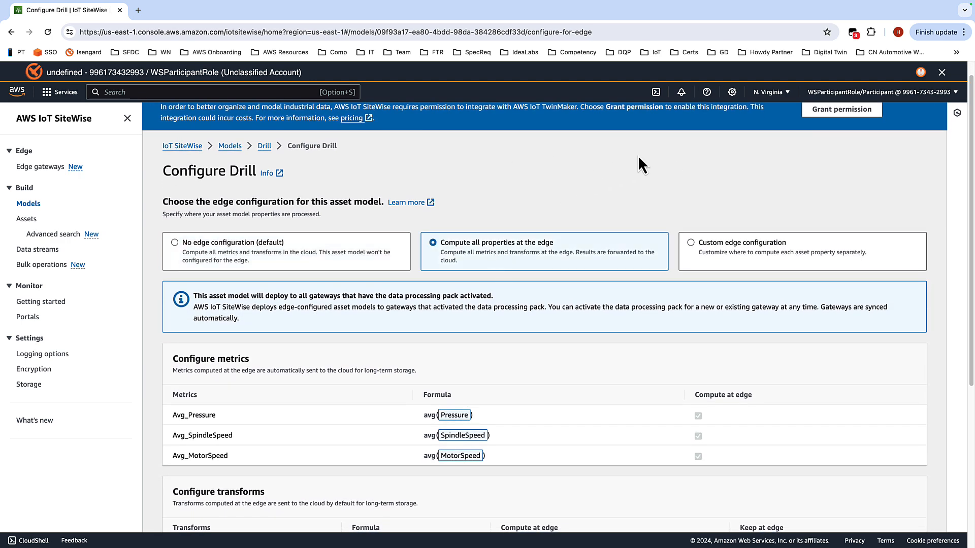
scroll(653, 153, down, 1)
scroll(653, 153, down, 5)
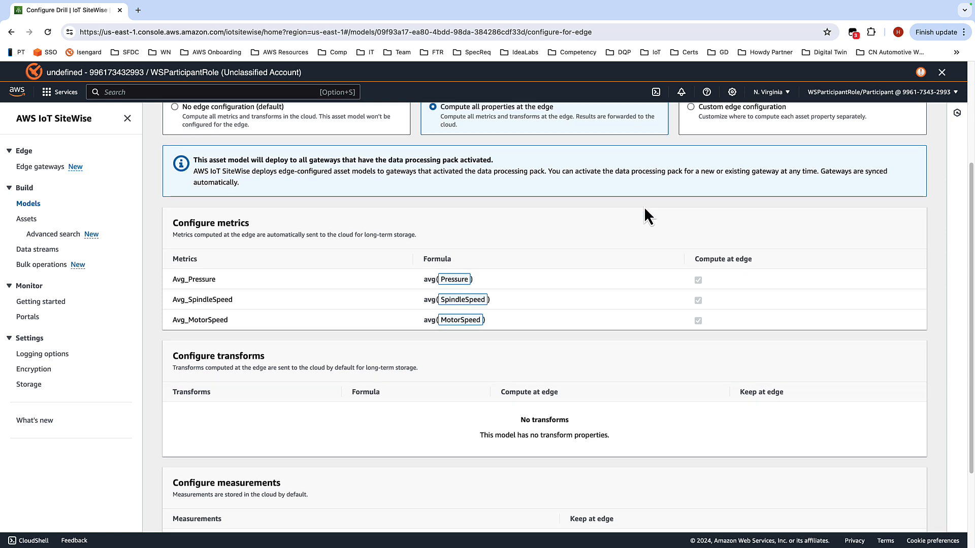
scroll(644, 205, down, 2)
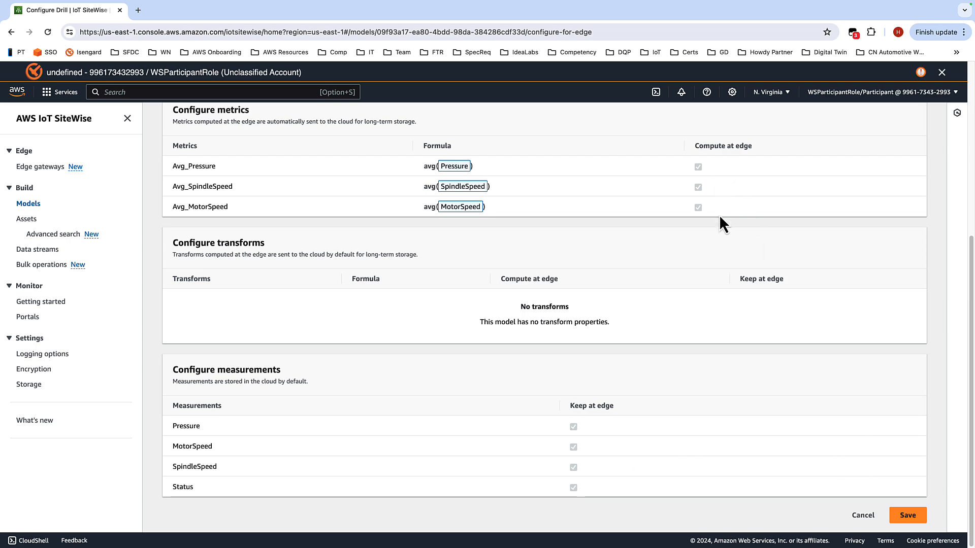
click(908, 516)
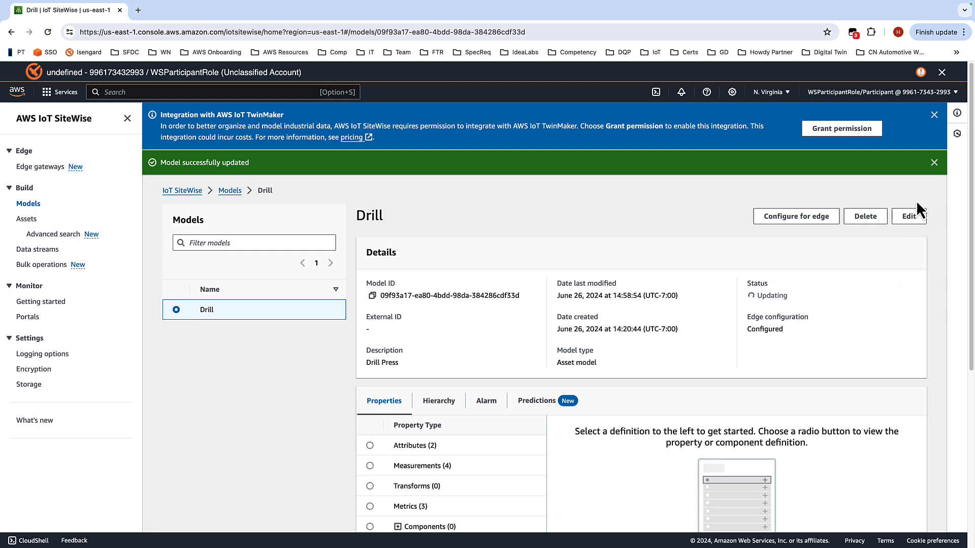
click(934, 163)
click(934, 114)
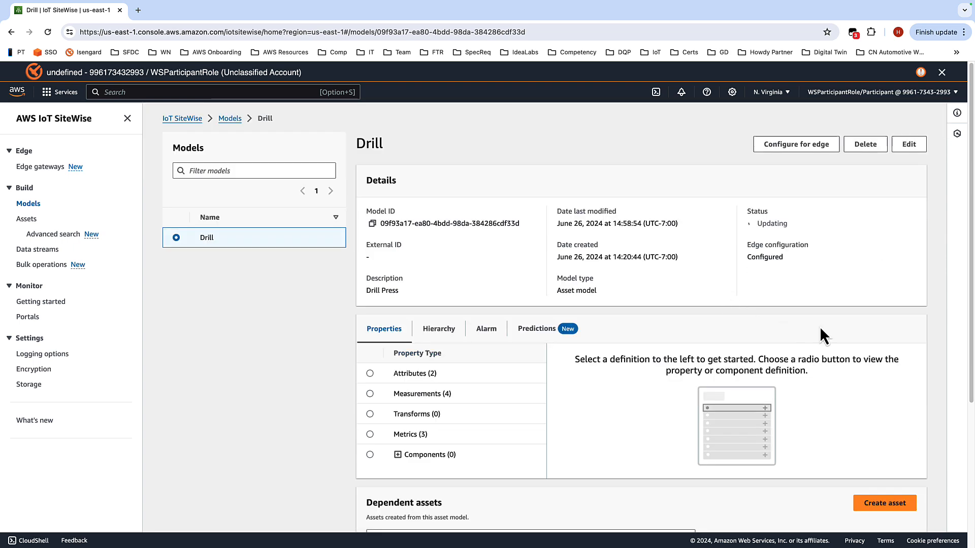
Step: Return to the workshop guide and go on to the Creating the cloud portal page
key(ctrl+Left)
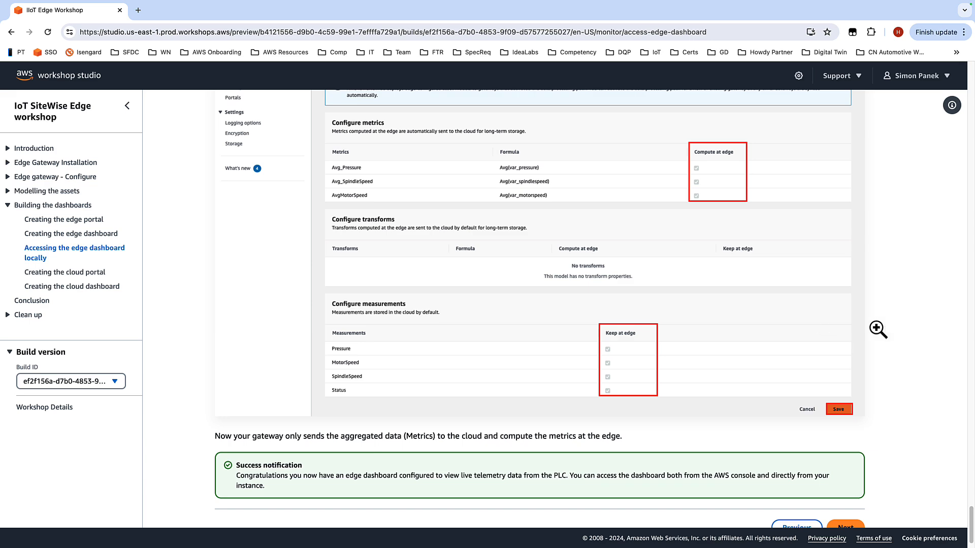
scroll(910, 331, down, 1)
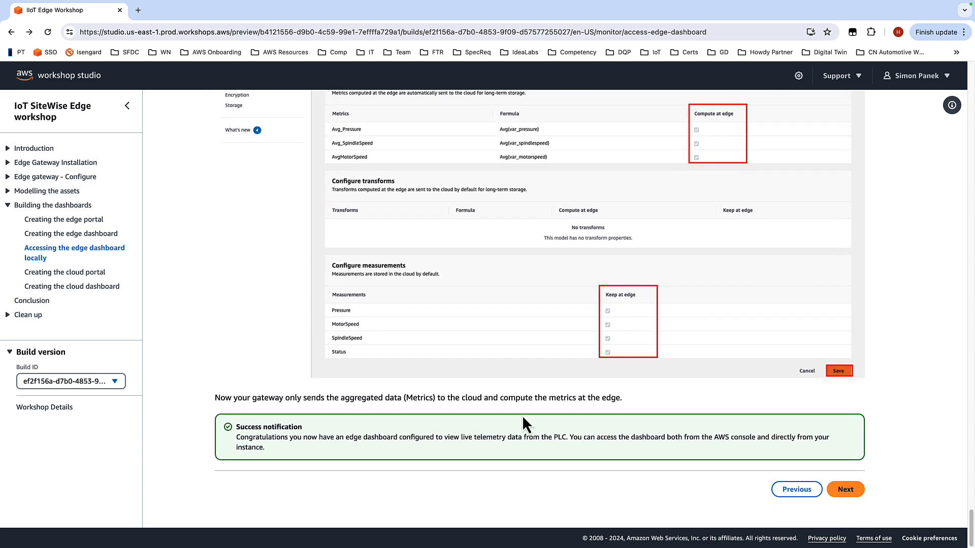
click(844, 490)
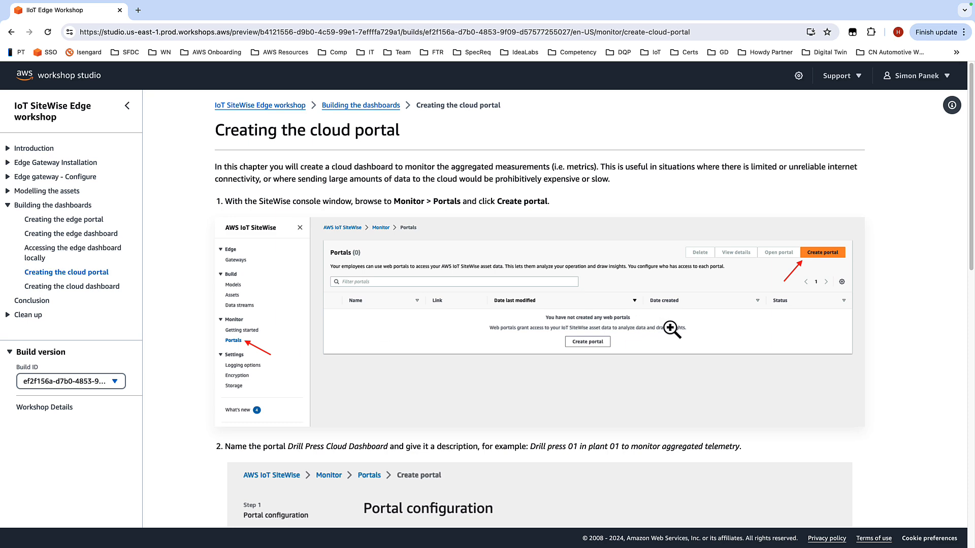
Step: Scroll through the cloud portal instructions and move on to the Creating the cloud dashboard page
scroll(701, 327, down, 4)
scroll(757, 313, down, 4)
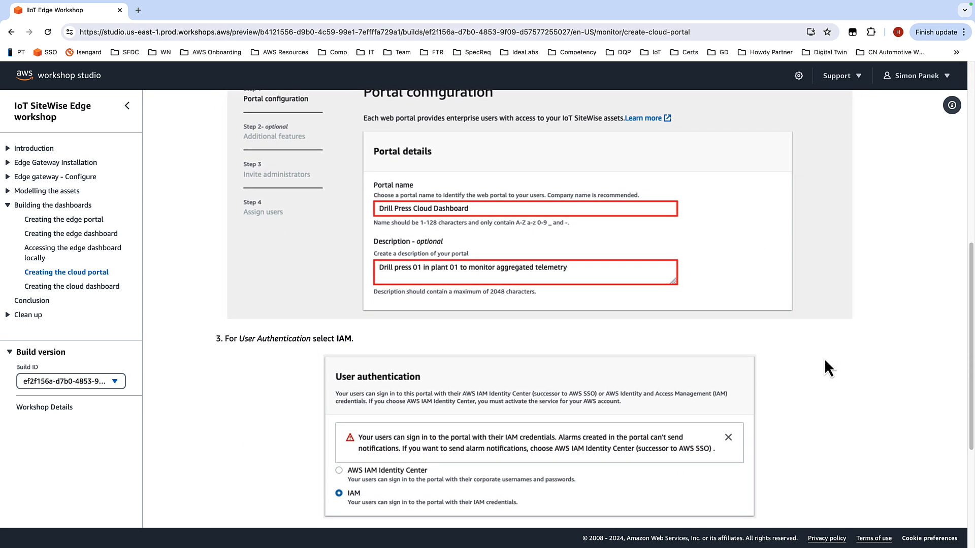
scroll(824, 359, down, 5)
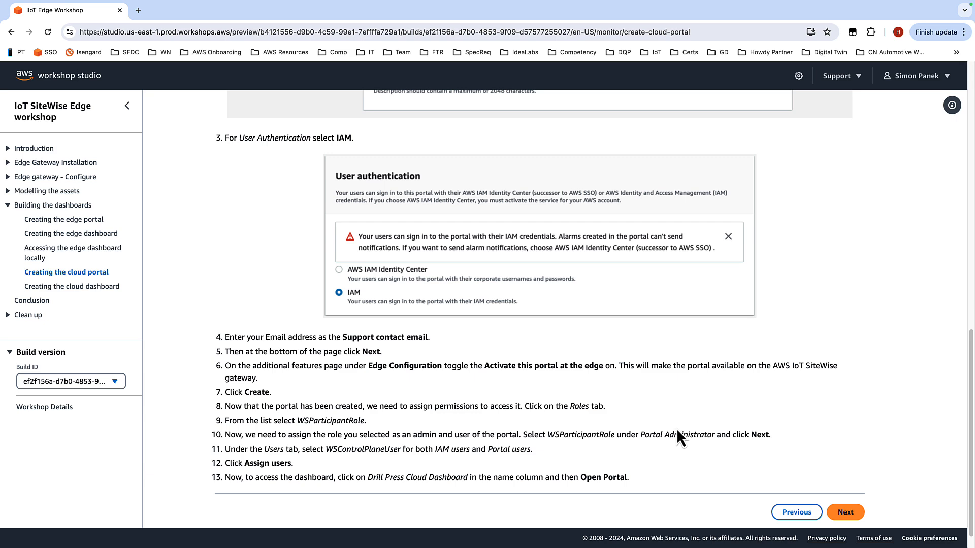
click(845, 512)
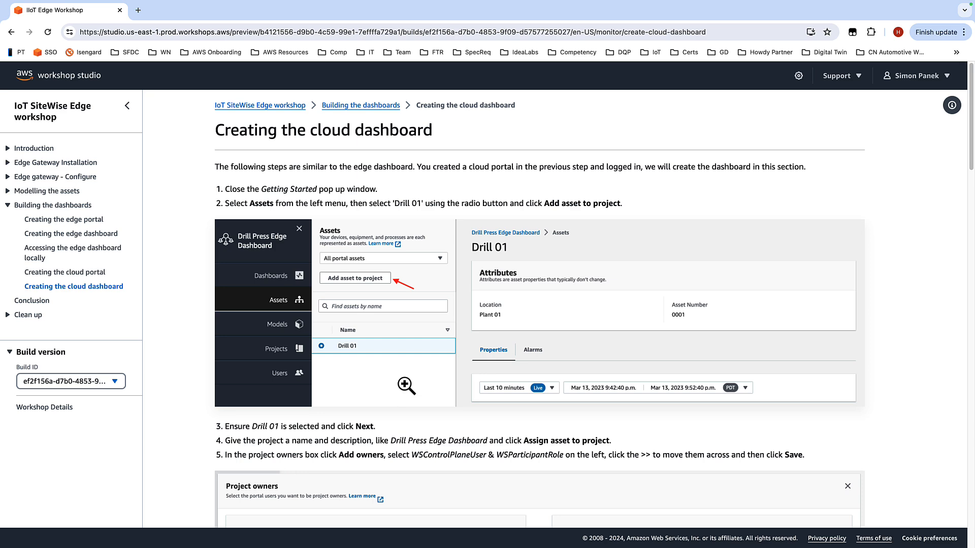
Step: Scroll through the Creating the cloud dashboard instructions
scroll(386, 397, down, 4)
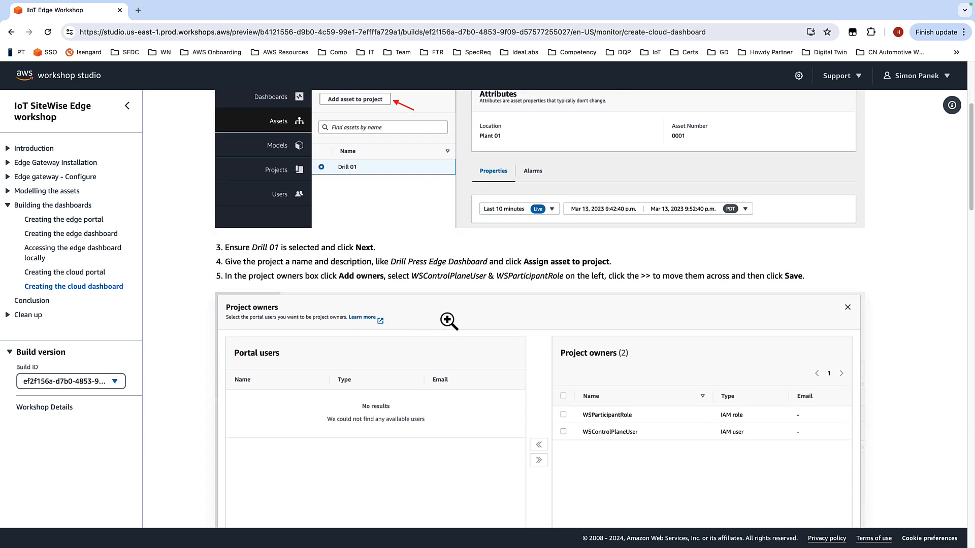
scroll(505, 284, down, 5)
scroll(517, 326, down, 7)
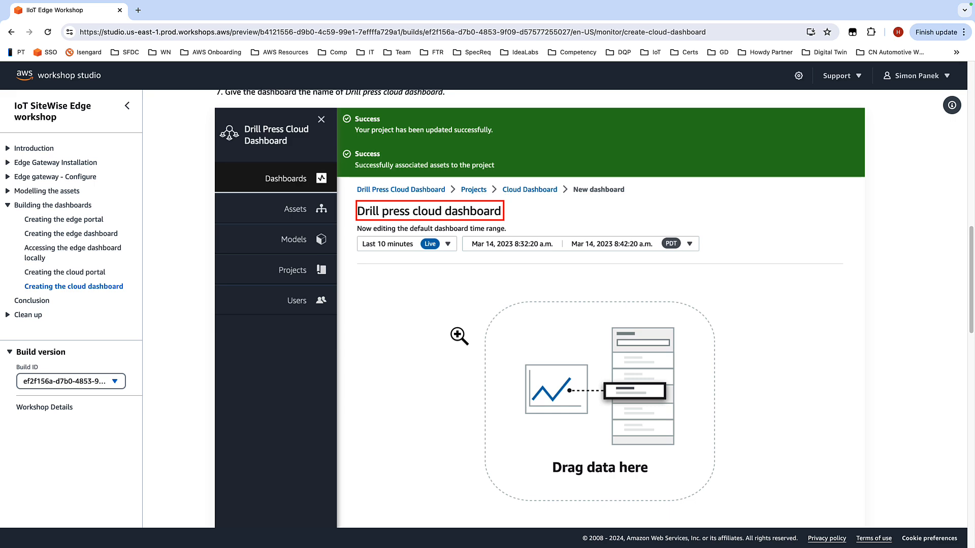
scroll(459, 336, down, 7)
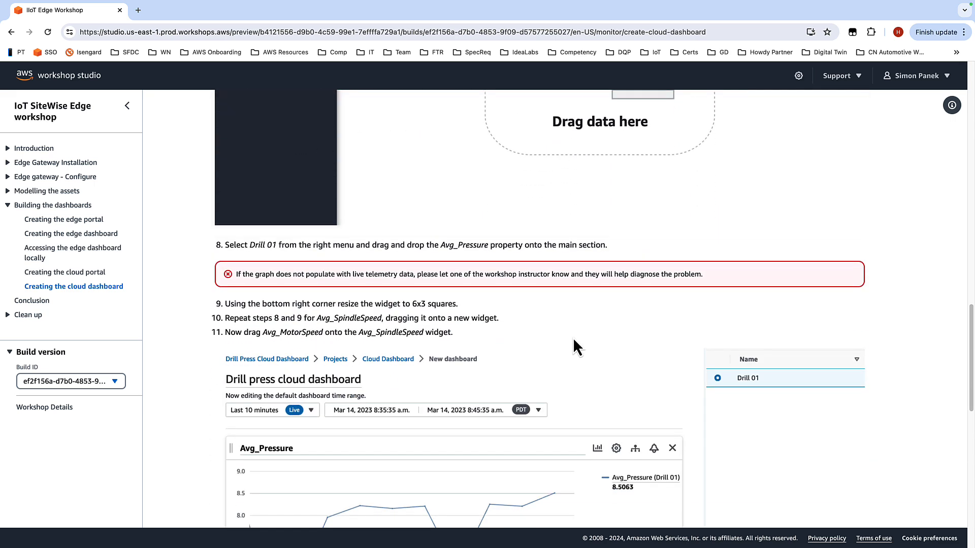
Step: Read through the rest of the cloud dashboard instructions and go back to the previous guide page
scroll(571, 337, down, 4)
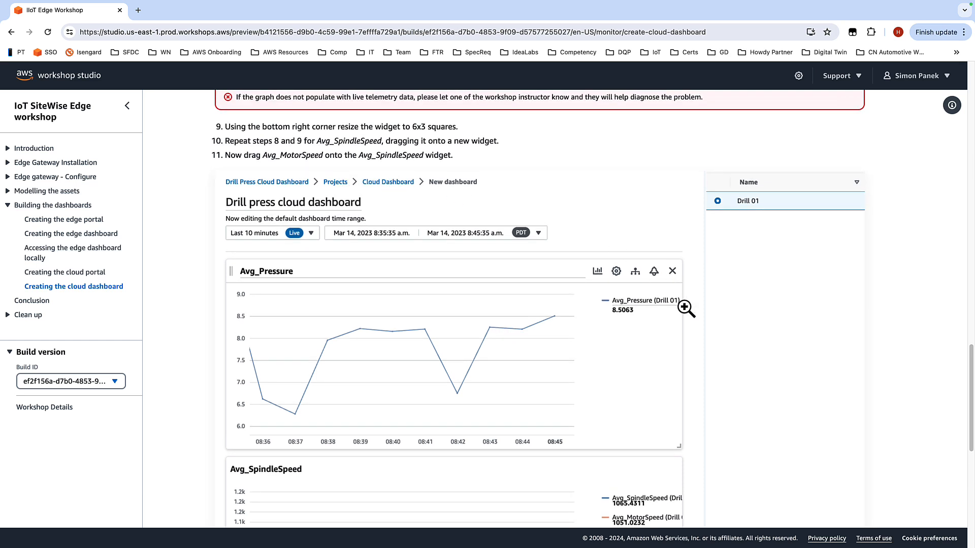
scroll(689, 309, down, 1)
scroll(689, 309, down, 5)
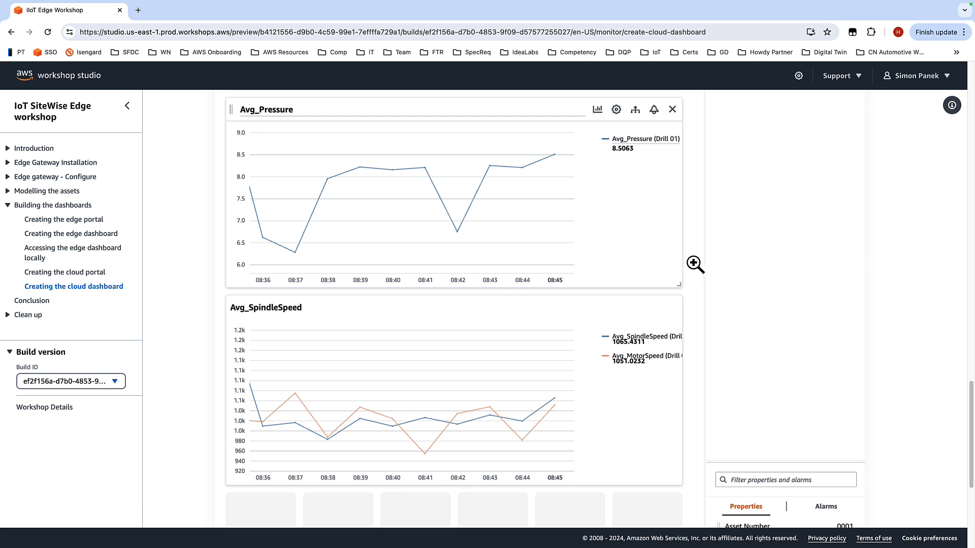
scroll(648, 376, down, 1)
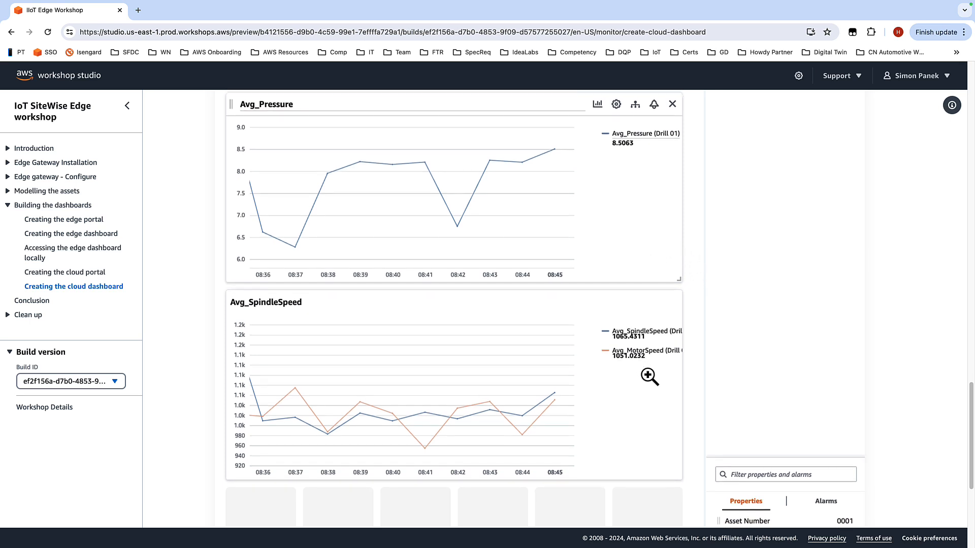
scroll(659, 367, down, 5)
scroll(679, 363, down, 4)
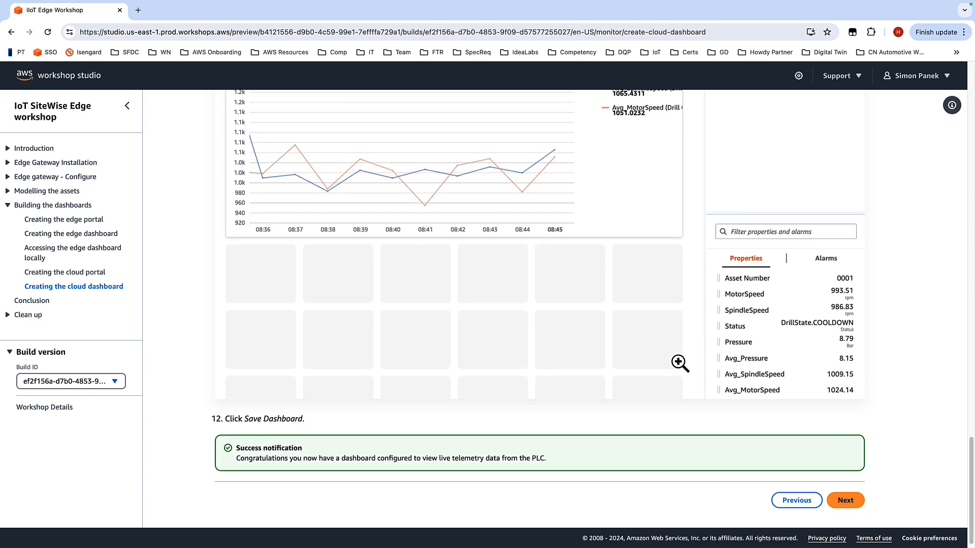
click(796, 500)
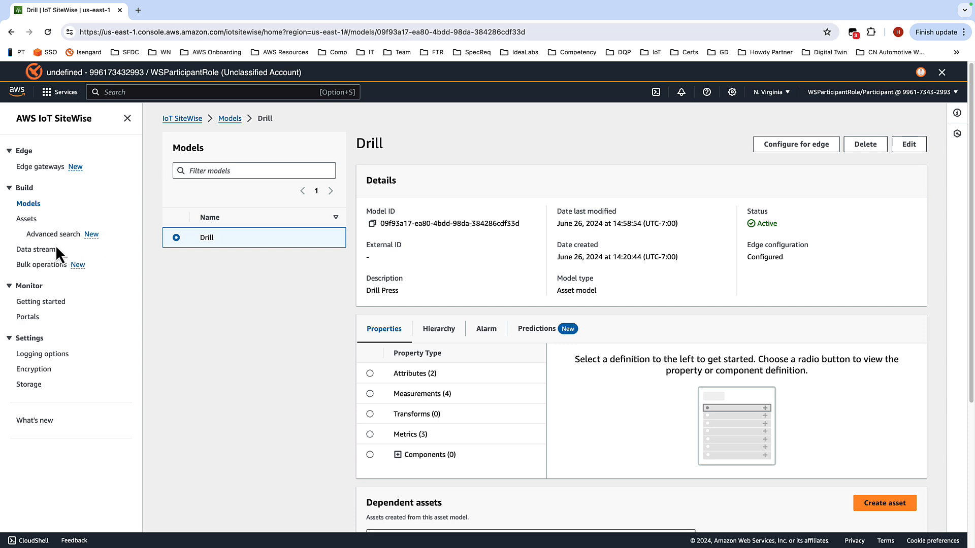
Step: Start creating a new portal and name it Drill Press Cloud Dashboard, copying the name from the workshop guide
click(28, 317)
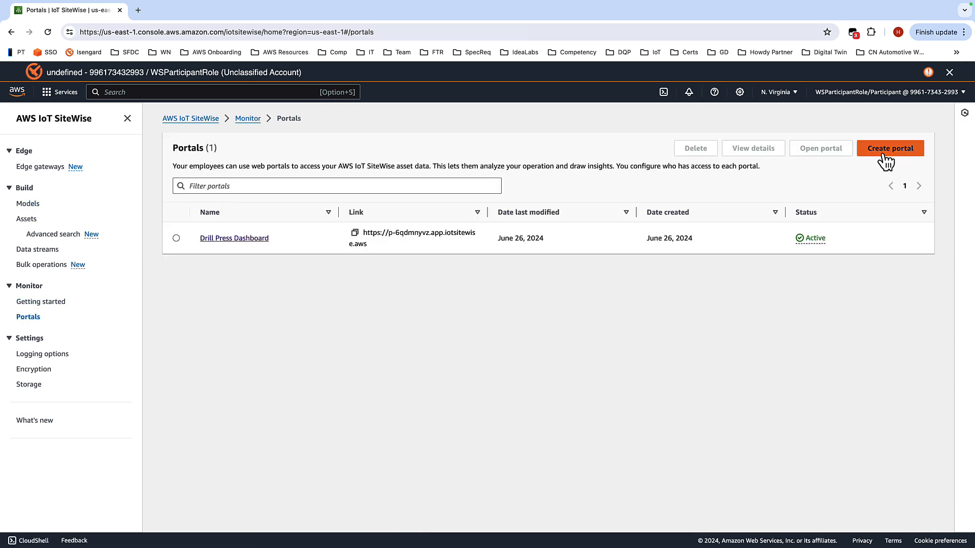
click(885, 152)
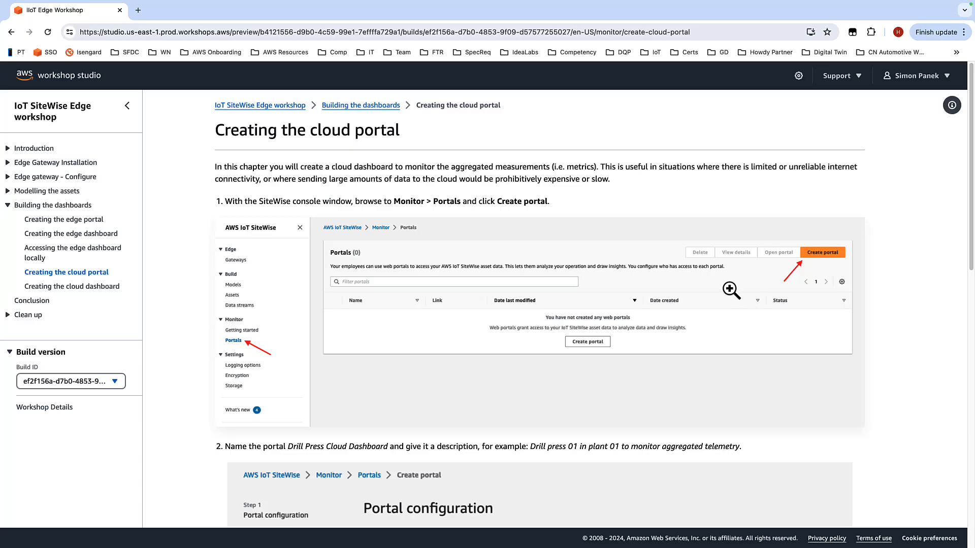
scroll(433, 301, down, 3)
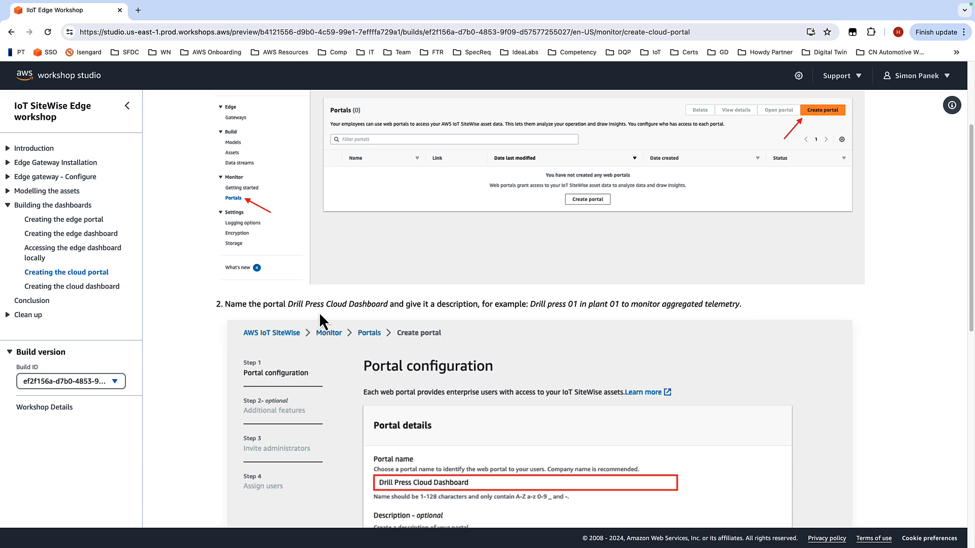
drag(287, 305, 385, 307)
key(ctrl+c)
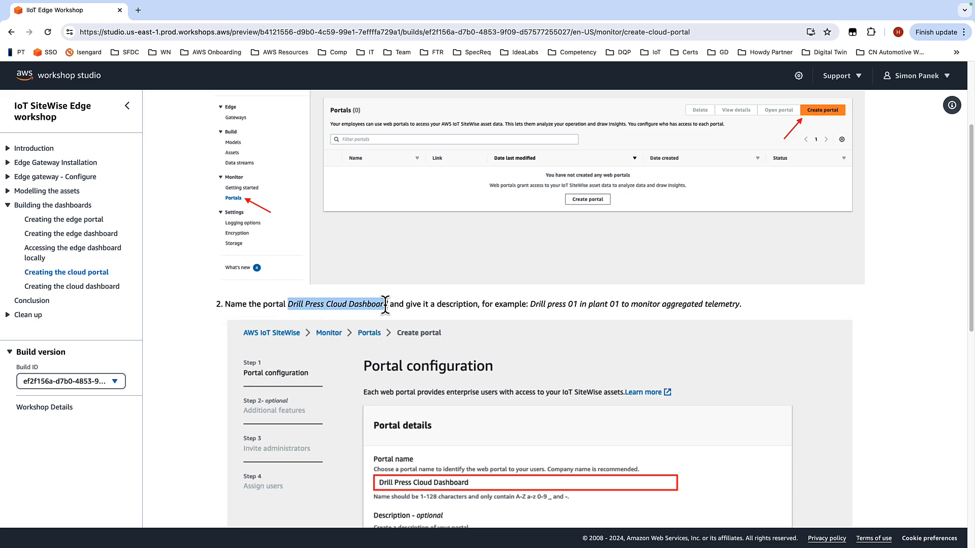
key(ctrl+Right)
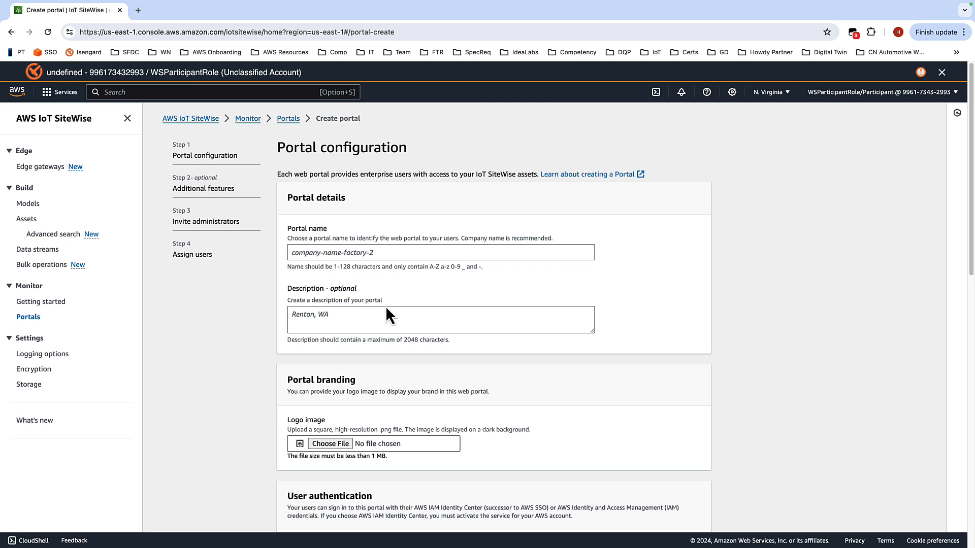
click(396, 253)
key(ctrl+v)
Step: Set the portal's user authentication to IAM
scroll(587, 254, down, 2)
scroll(587, 254, down, 6)
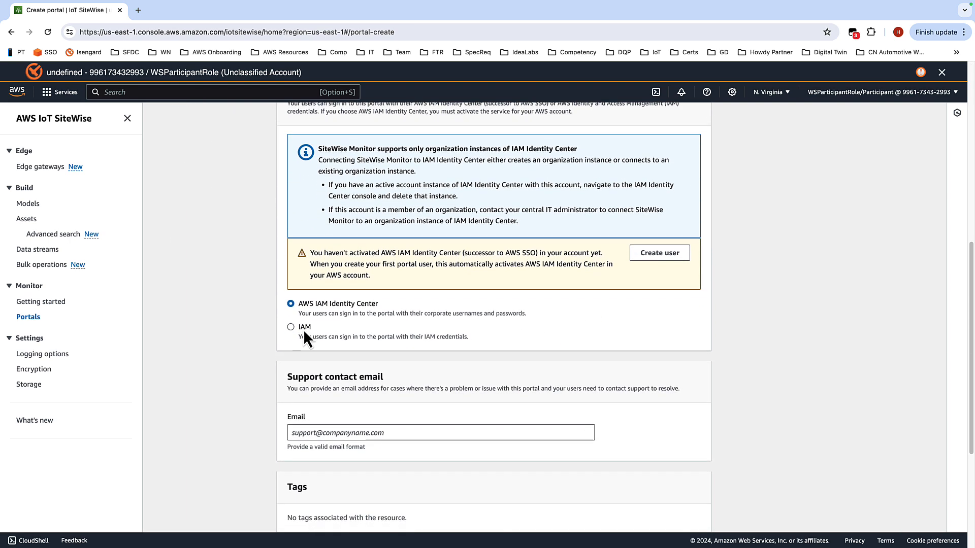
click(291, 333)
Step: Enter the support contact e-mail address and continue to the next page
scroll(298, 330, down, 4)
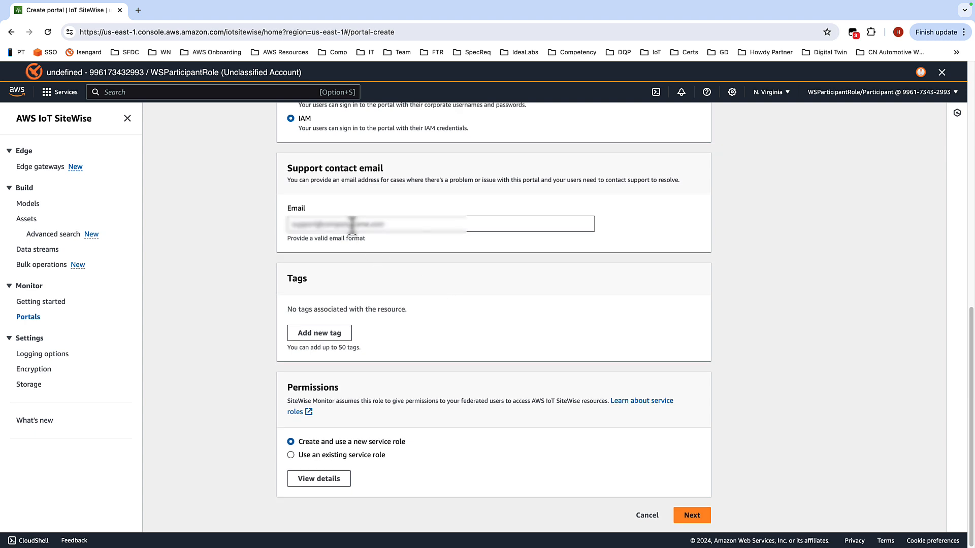
click(352, 225)
text(example)
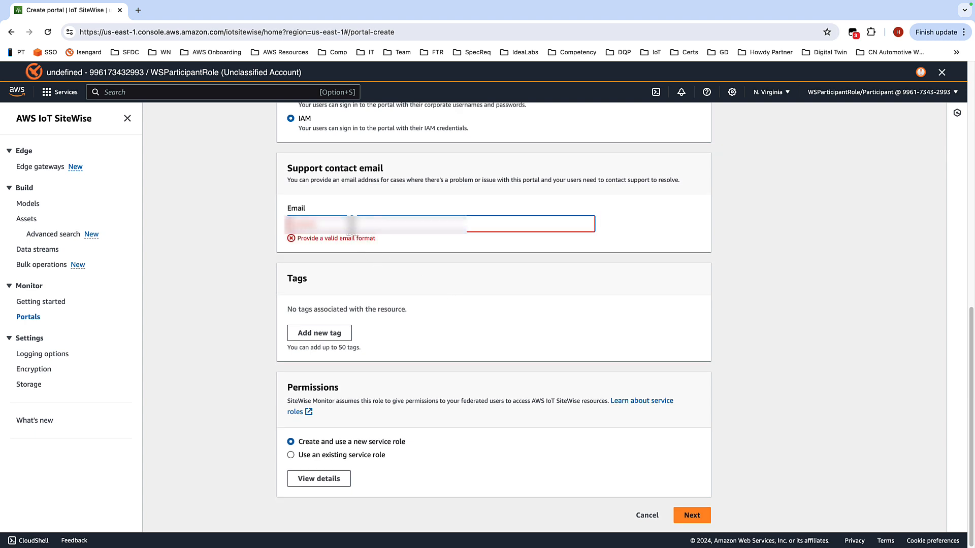
text(@e)
key(BackSpace)
text(example.com)
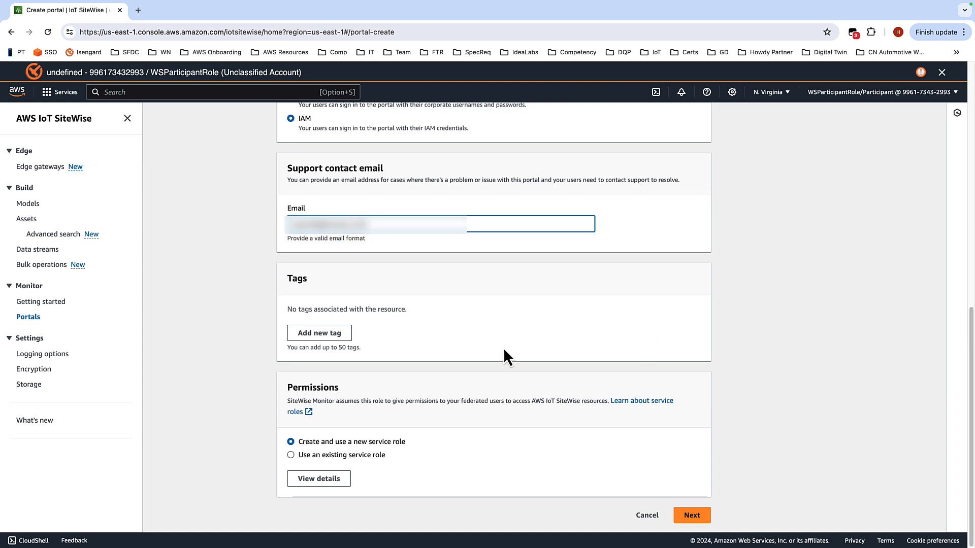
click(701, 512)
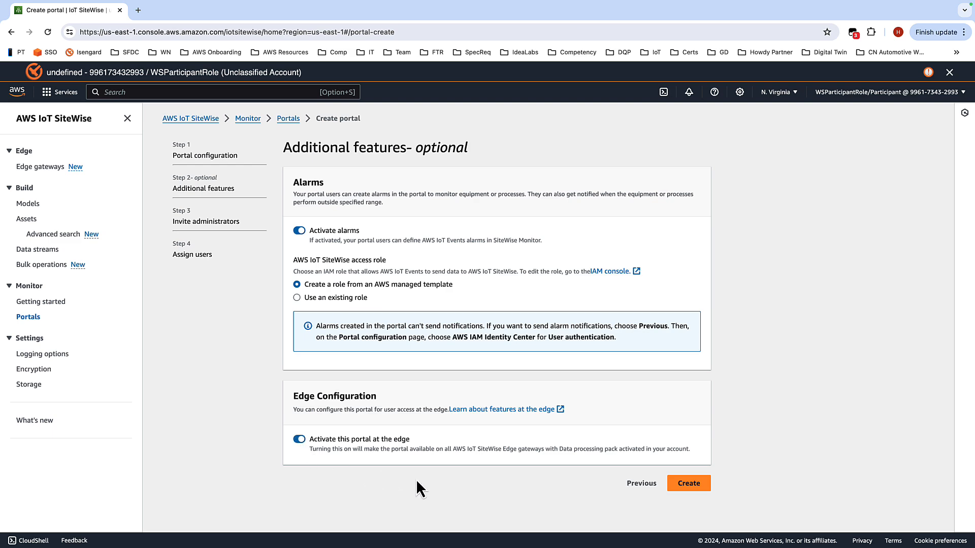
Step: Create the portal with alarms and edge activation enabled, and dismiss the error banner
click(698, 483)
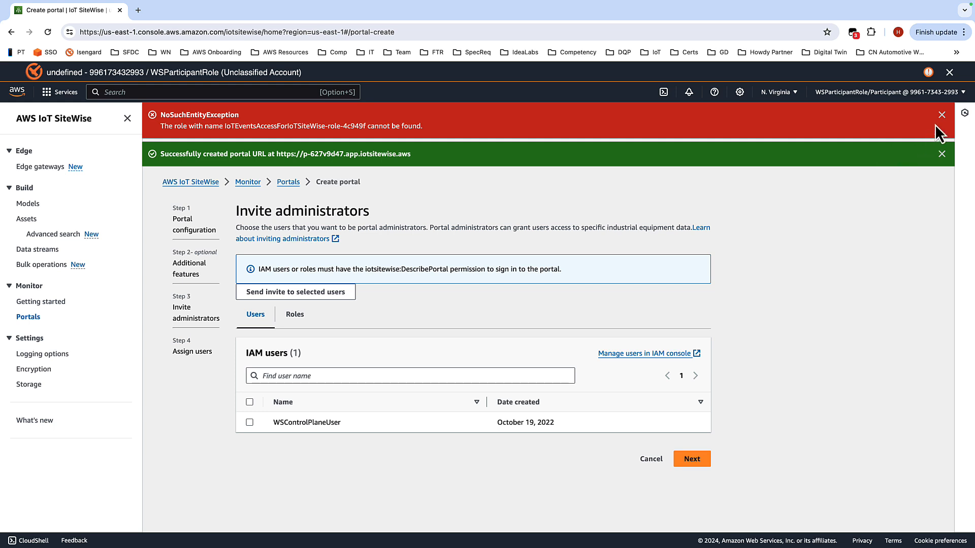
click(941, 116)
click(942, 116)
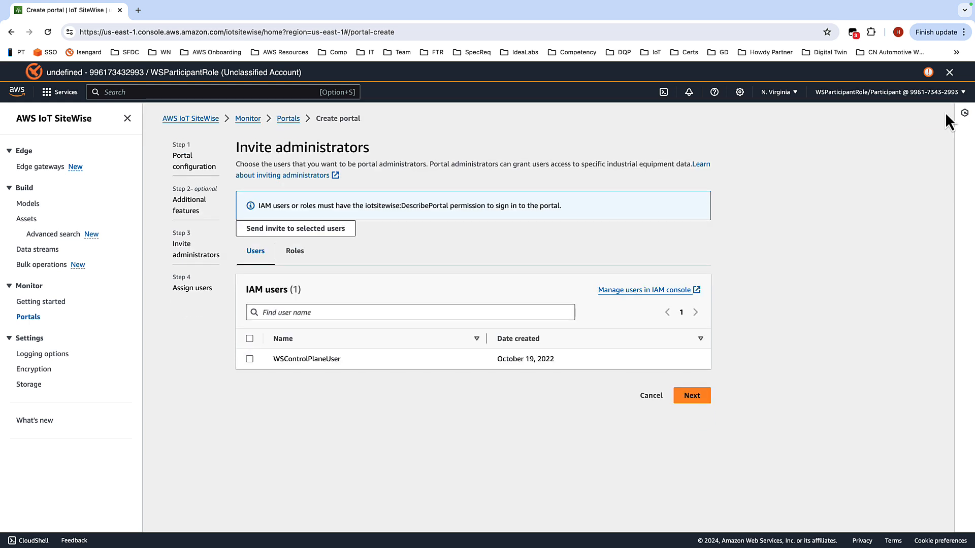
Step: Add WSParticipantRole from the roles list as a portal administrator and continue
click(296, 253)
click(308, 313)
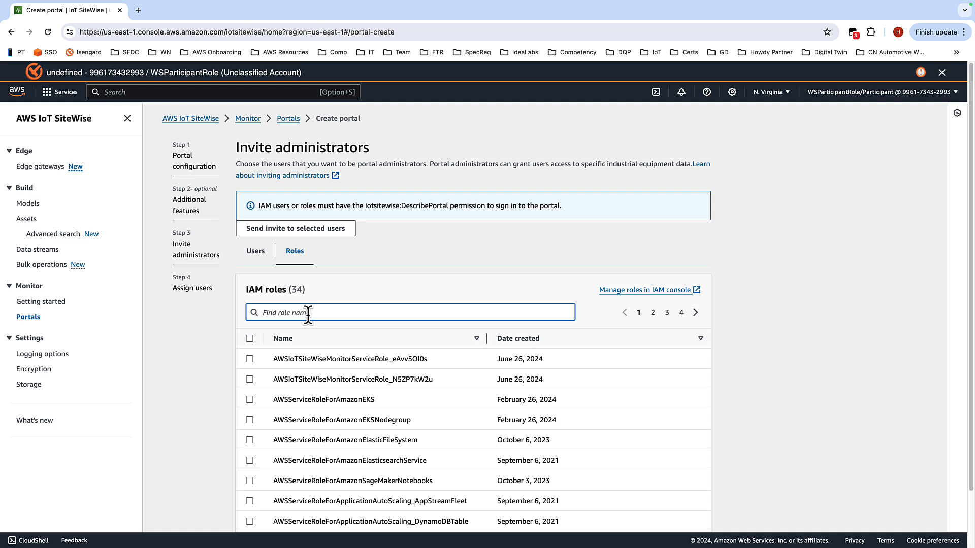
text(wsp)
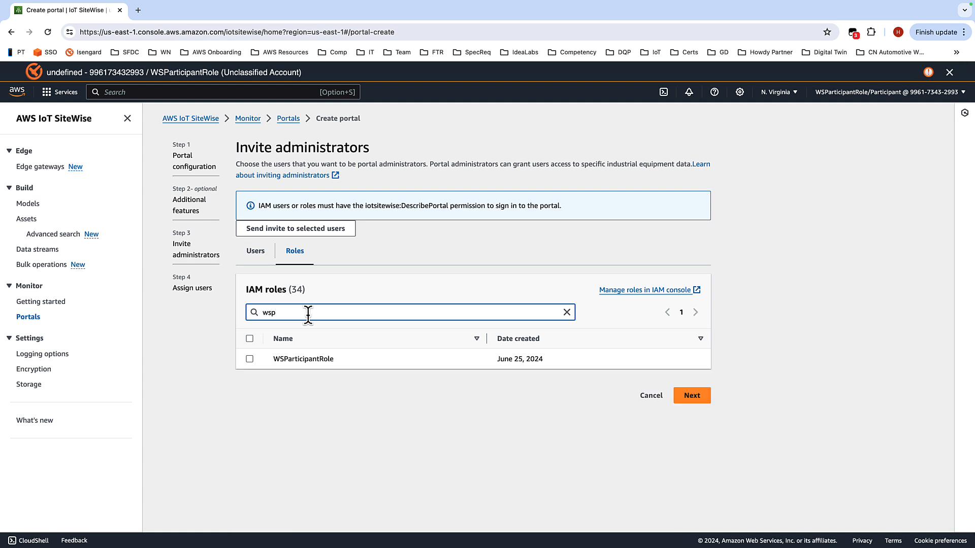
click(249, 359)
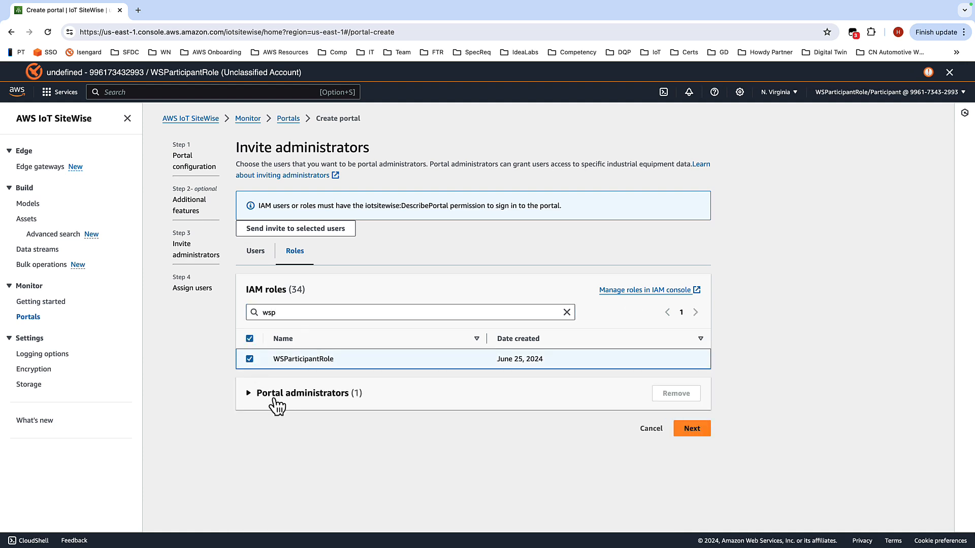
click(249, 394)
click(249, 440)
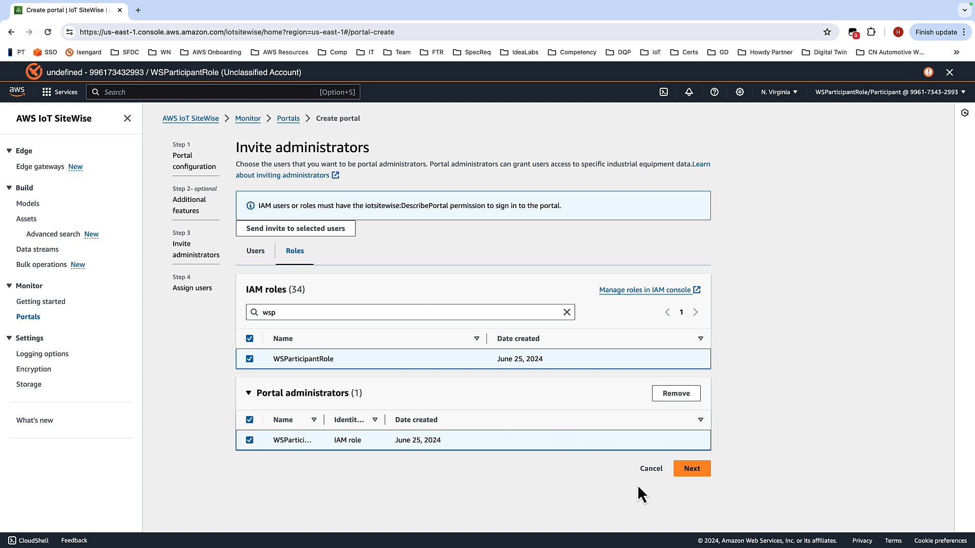
click(699, 470)
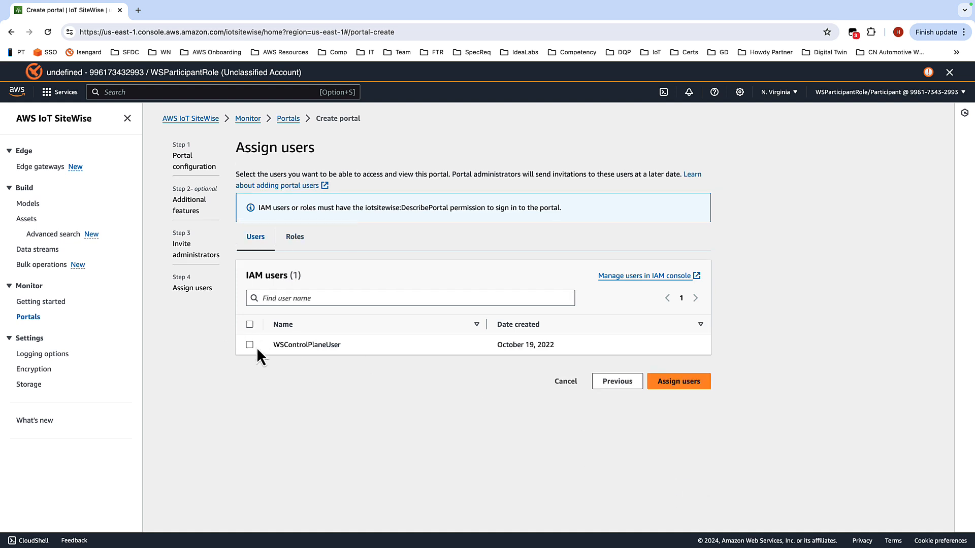
Step: Assign WSControlPlaneUser as a portal user and dismiss the success banner
click(250, 346)
click(249, 381)
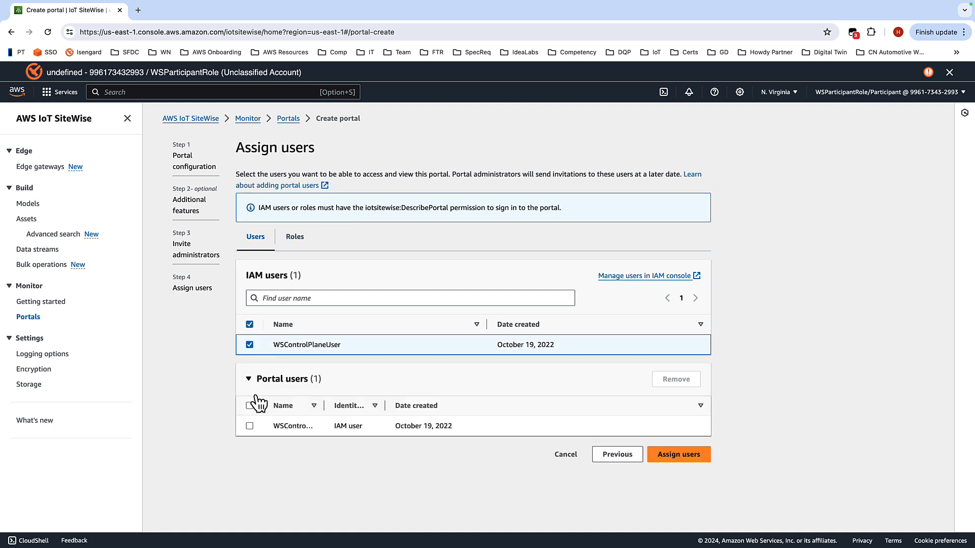
click(701, 458)
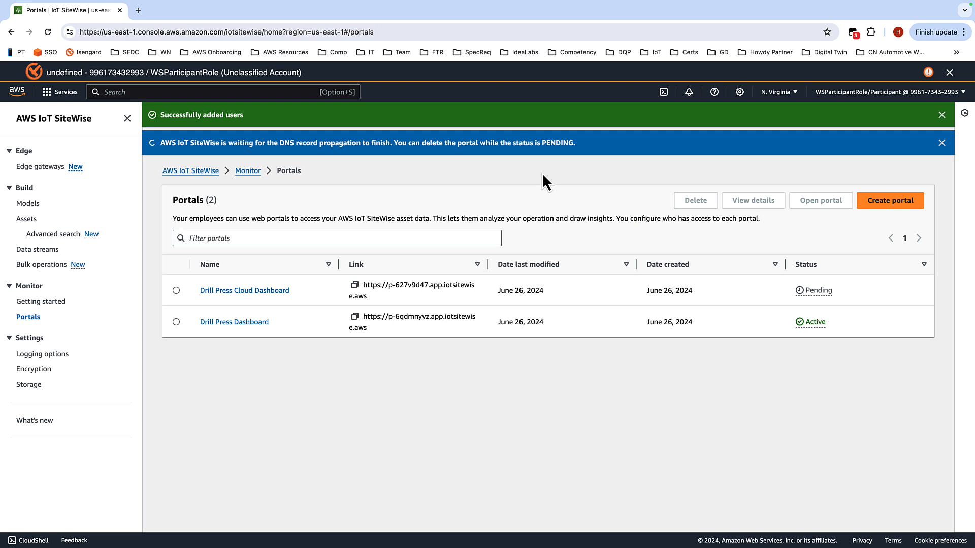
click(942, 115)
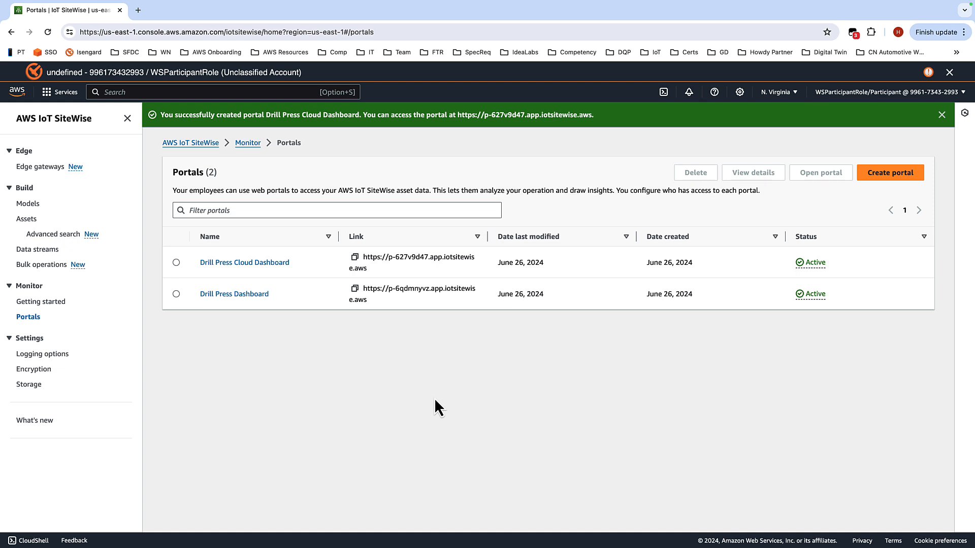
Step: Open the Drill Press Cloud Dashboard portal and close its Getting started window
click(259, 262)
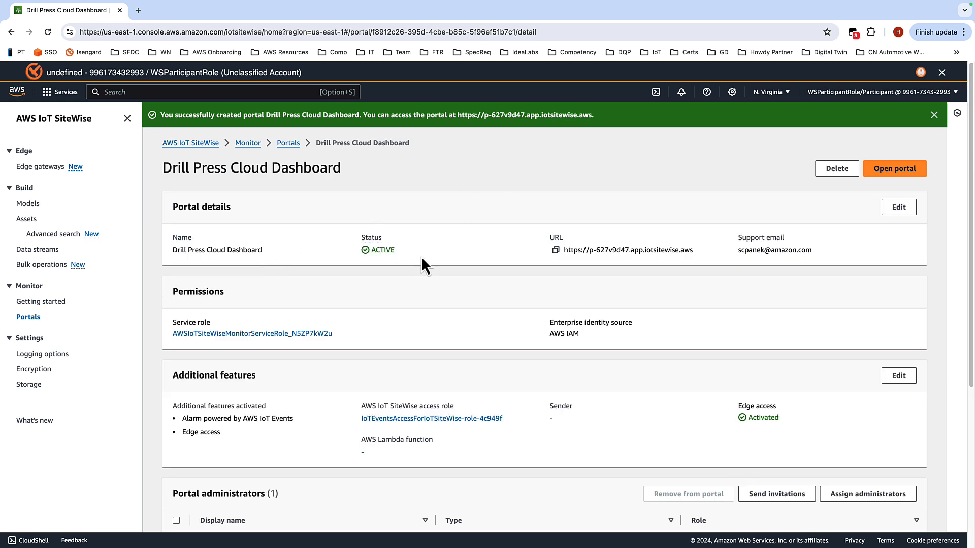
click(909, 175)
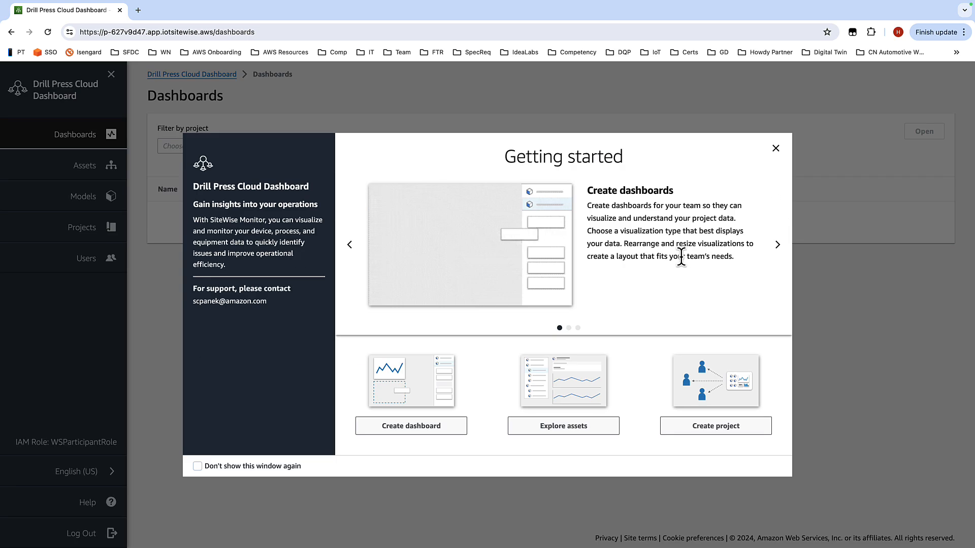
click(776, 149)
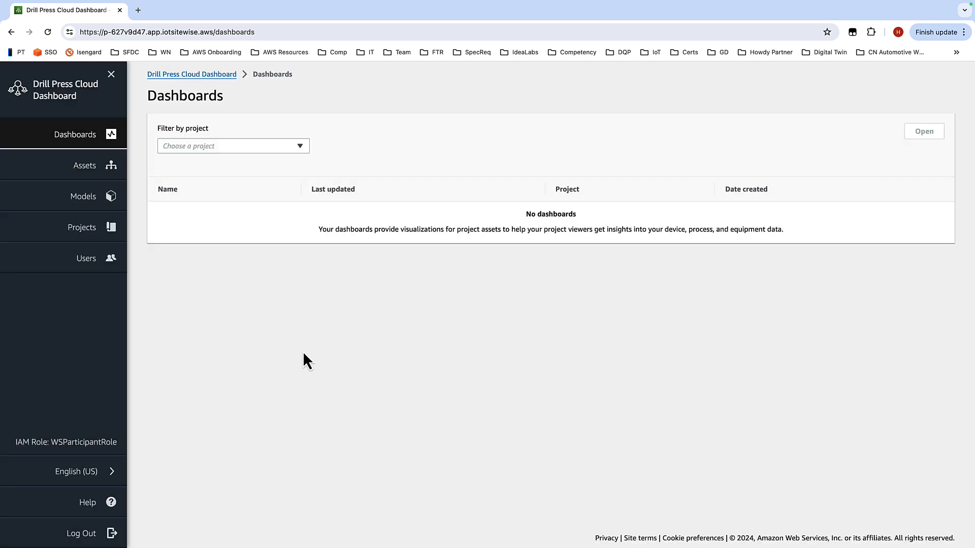
Step: Add the Drill 01 asset to a new project in the portal
click(86, 168)
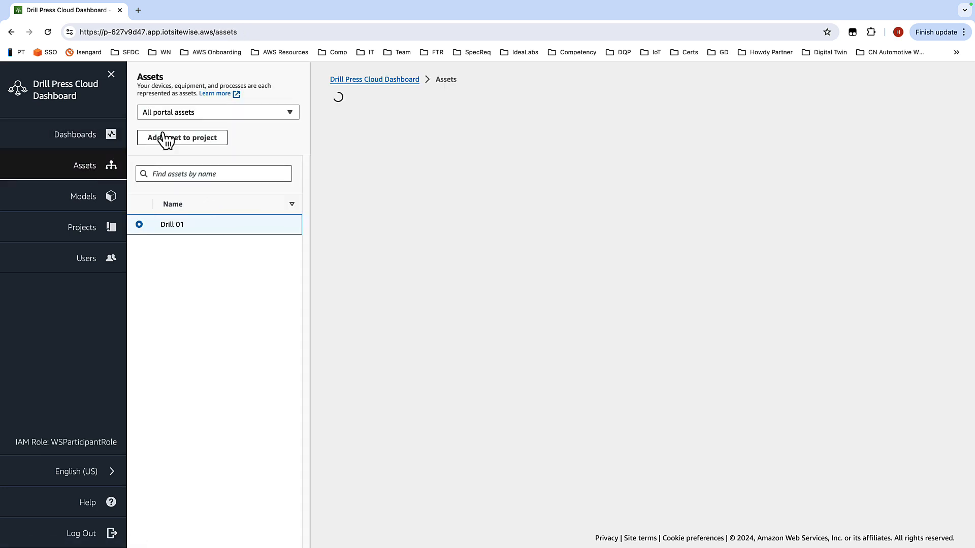
click(194, 139)
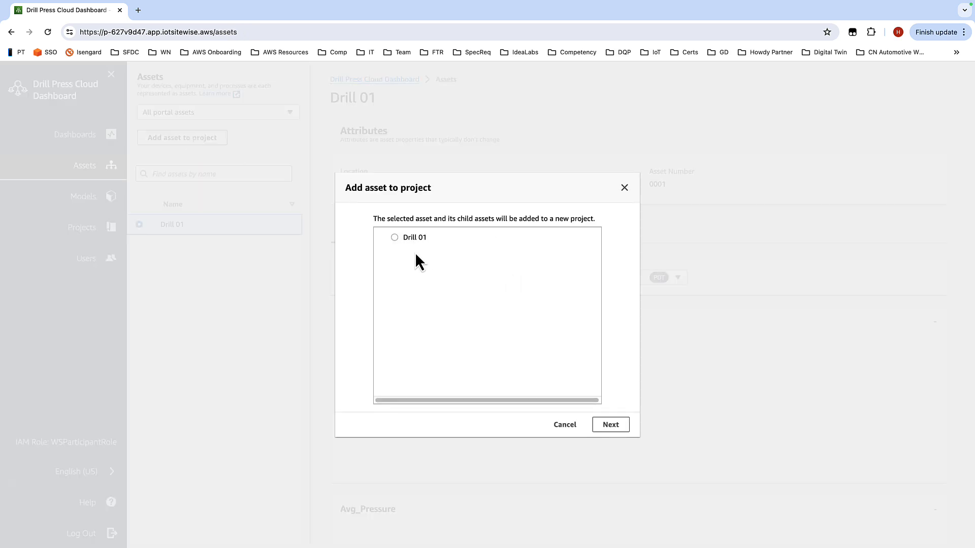
click(394, 238)
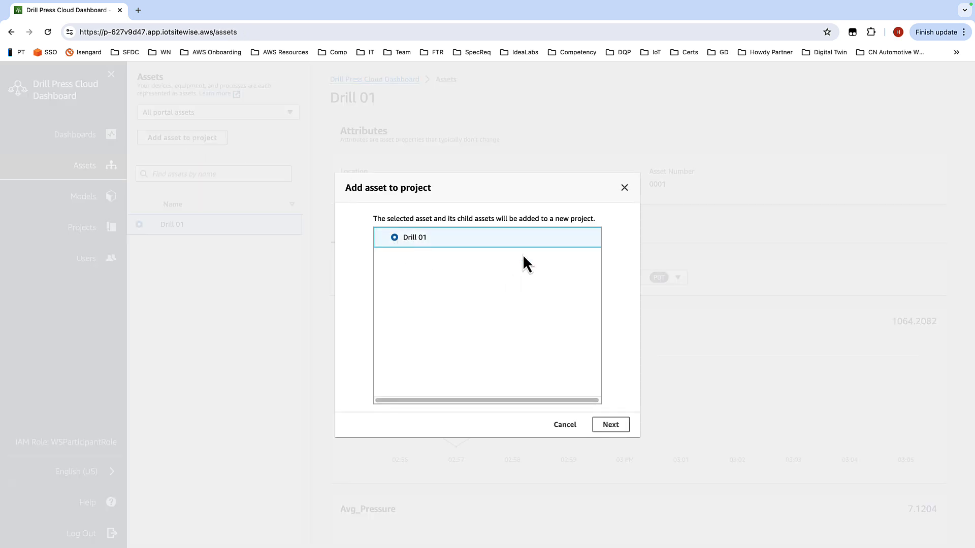
click(611, 425)
Step: Return to the workshop guide, finish the cloud portal steps and move on to the Creating the cloud dashboard page
key(ctrl+Left)
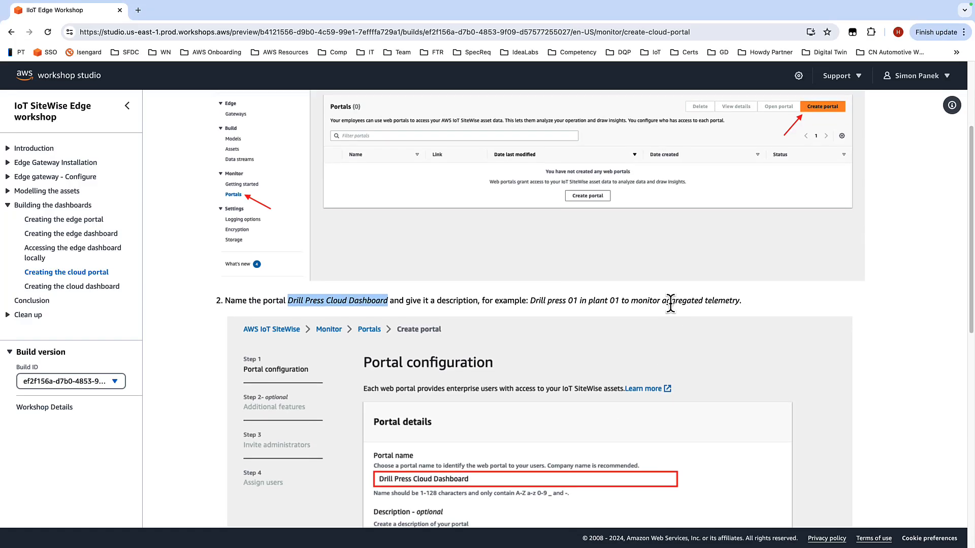
scroll(668, 305, down, 5)
scroll(699, 281, down, 5)
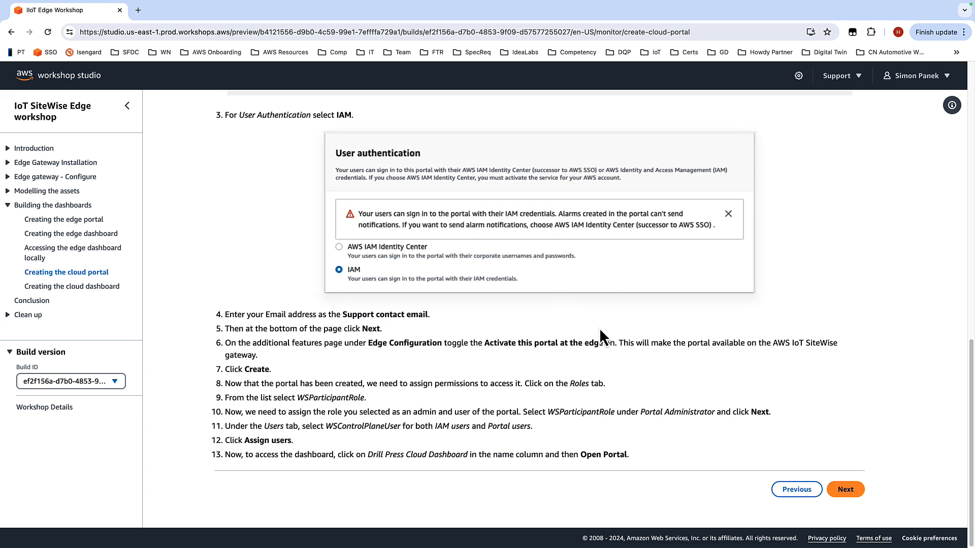
click(843, 490)
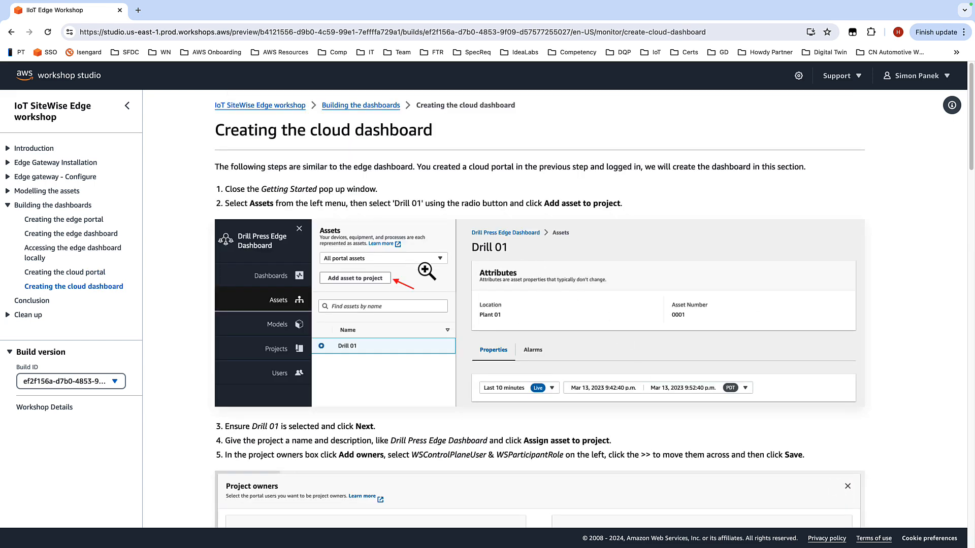
scroll(456, 273, down, 1)
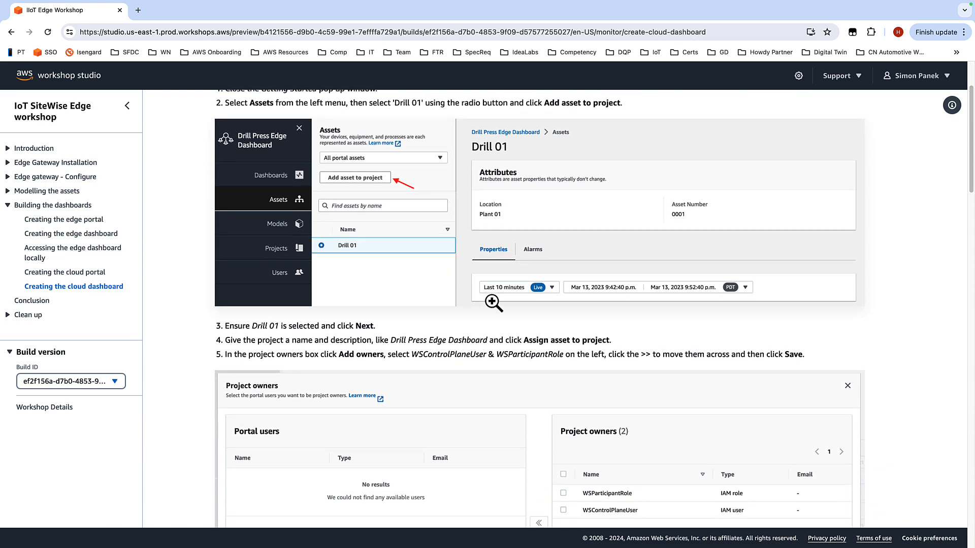
Step: Create a new project named Drill Press Edge Dashboard with the same description and add the Drill 01 asset to it
scroll(493, 303, up, 2)
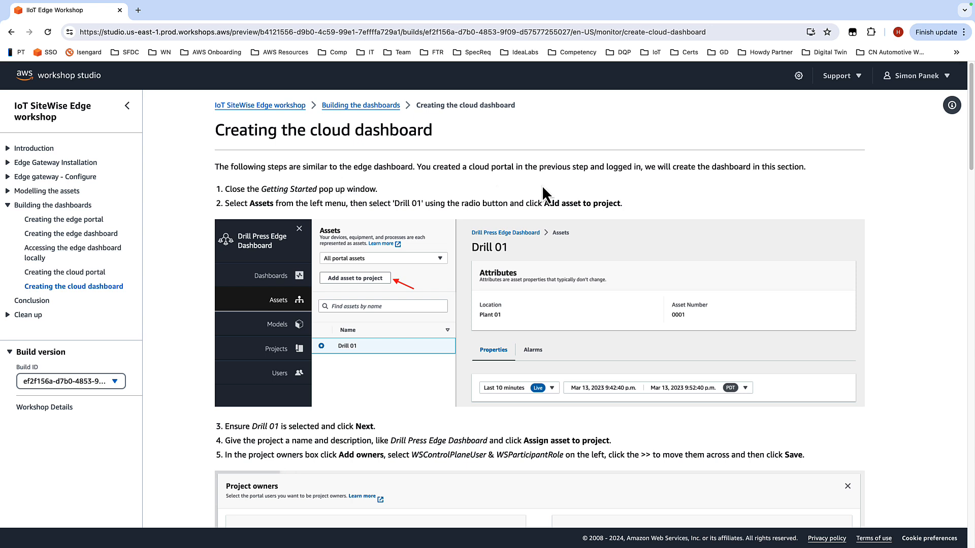
scroll(539, 188, down, 3)
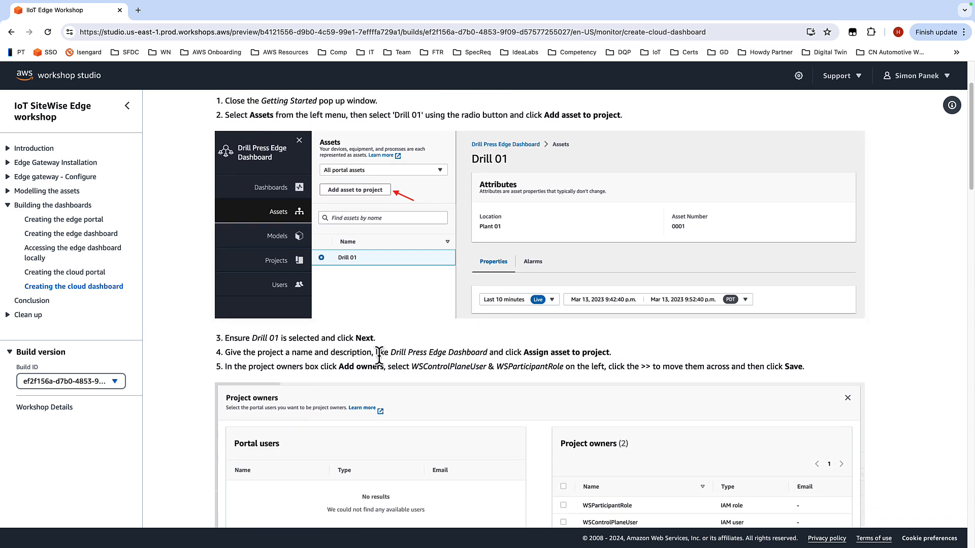
drag(390, 351, 485, 353)
key(super+c)
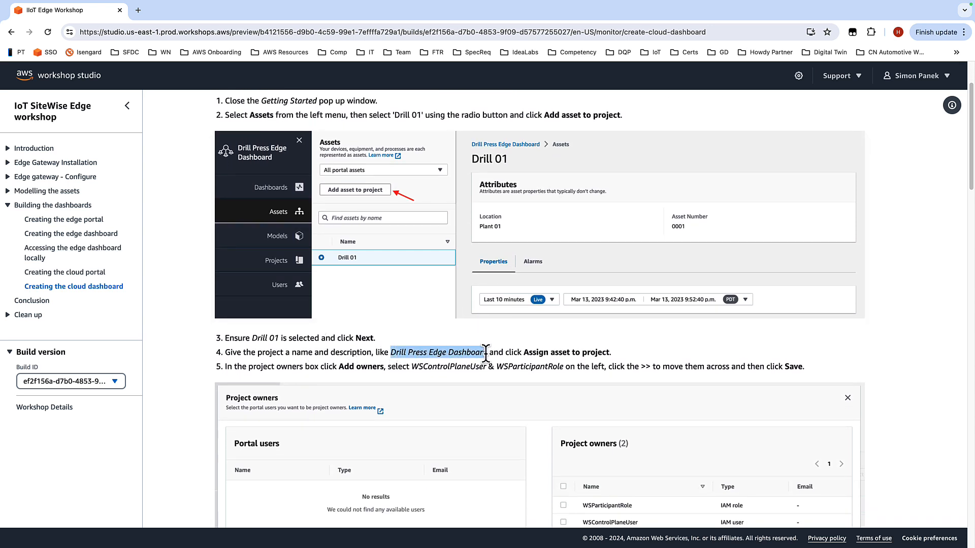
key(ctrl+Left)
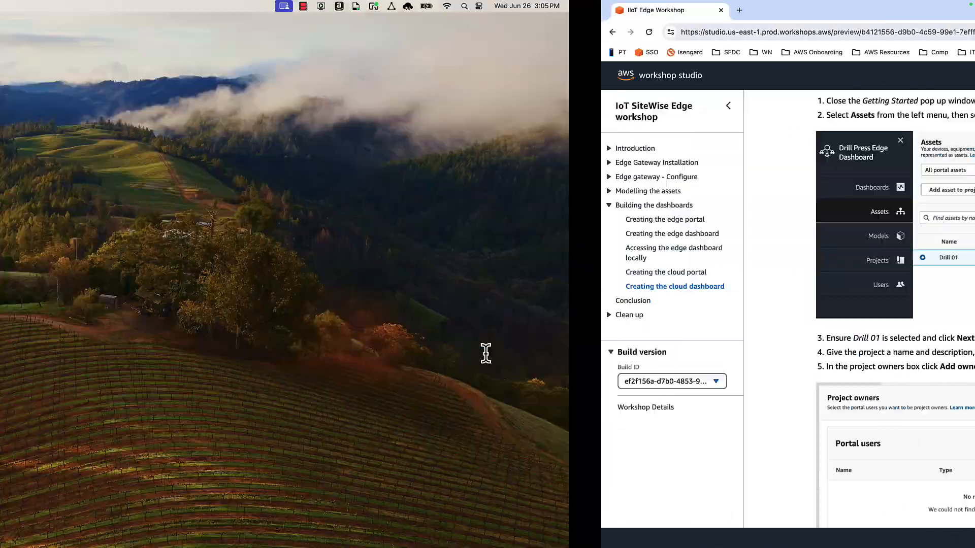
key(ctrl+Right)
key(ctrl+Right)
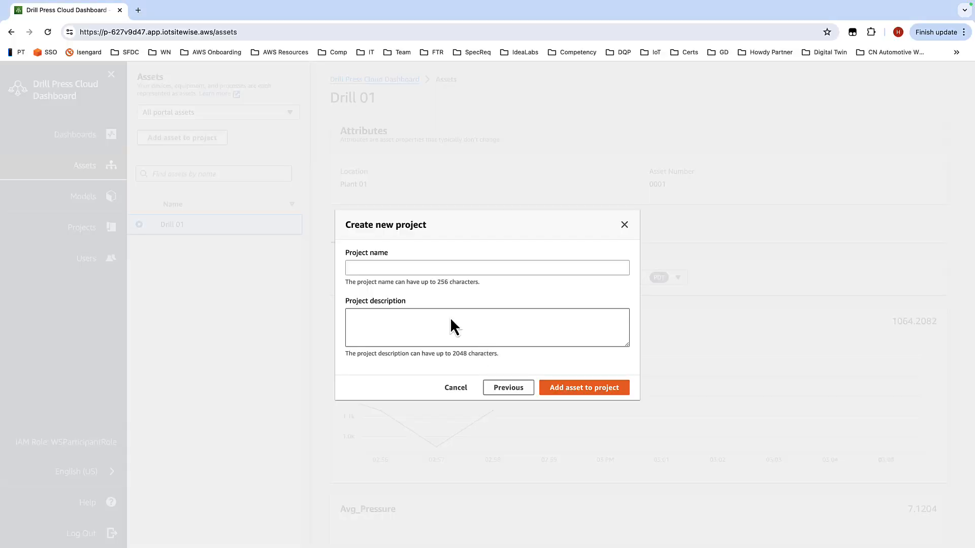
click(407, 267)
key(super+v)
click(400, 316)
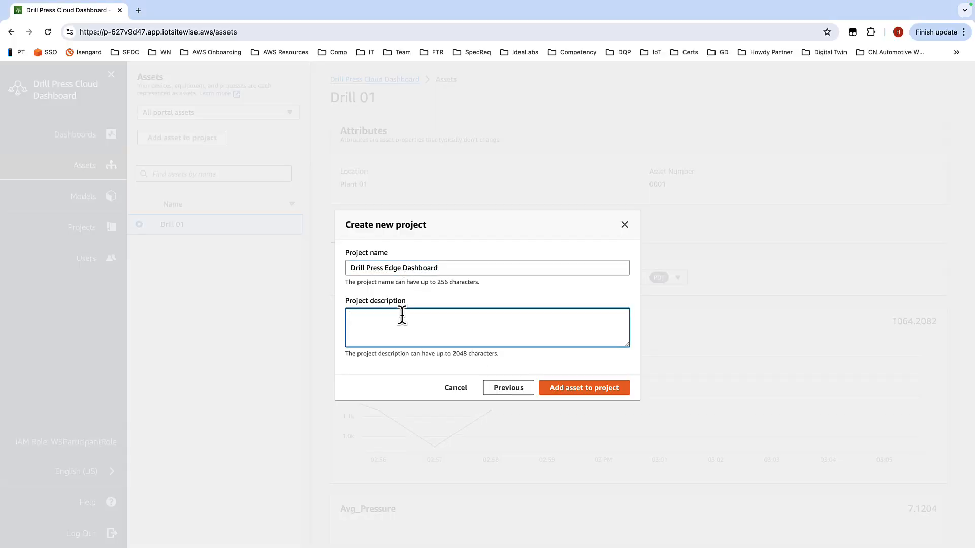
key(super+v)
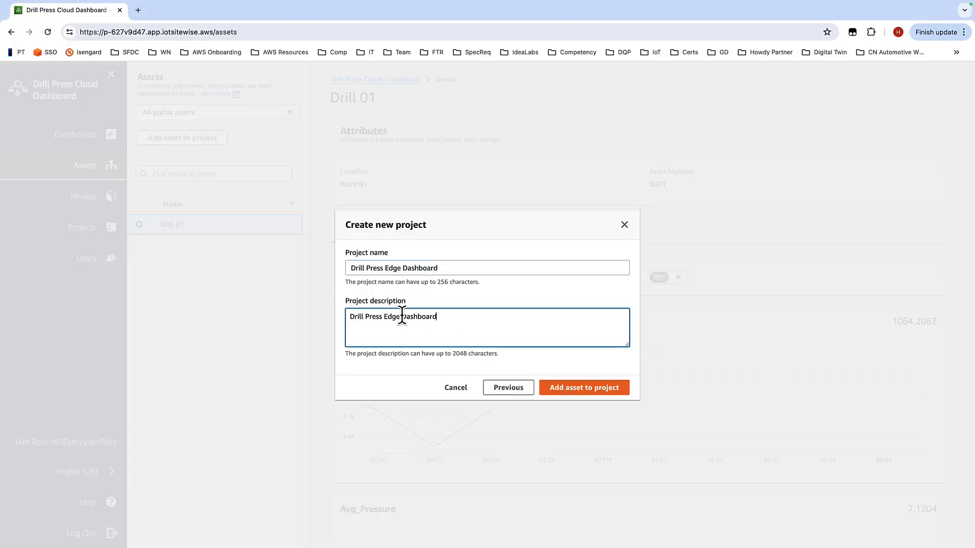
click(569, 392)
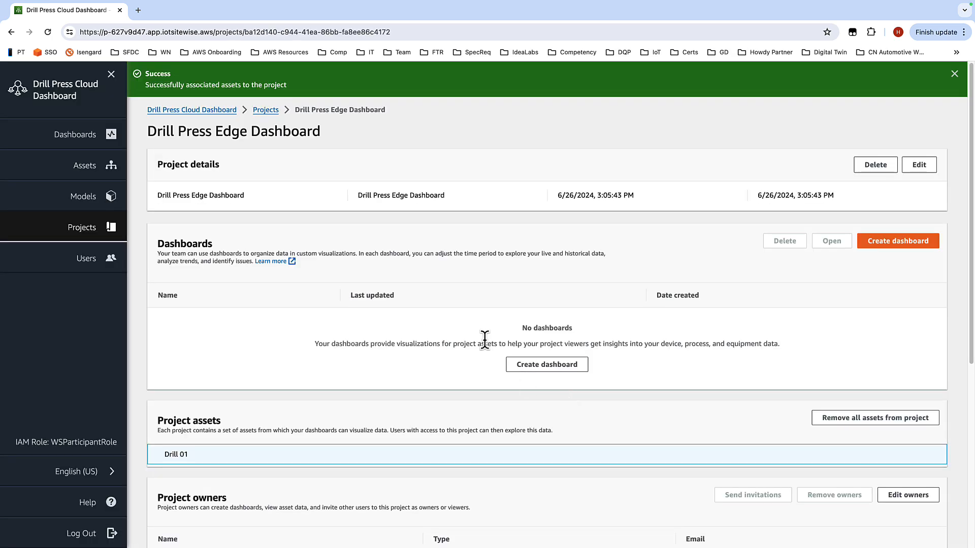
Step: Add WSParticipantRole and WSControlPlaneUser as project owners and save
scroll(478, 325, down, 1)
scroll(477, 312, down, 3)
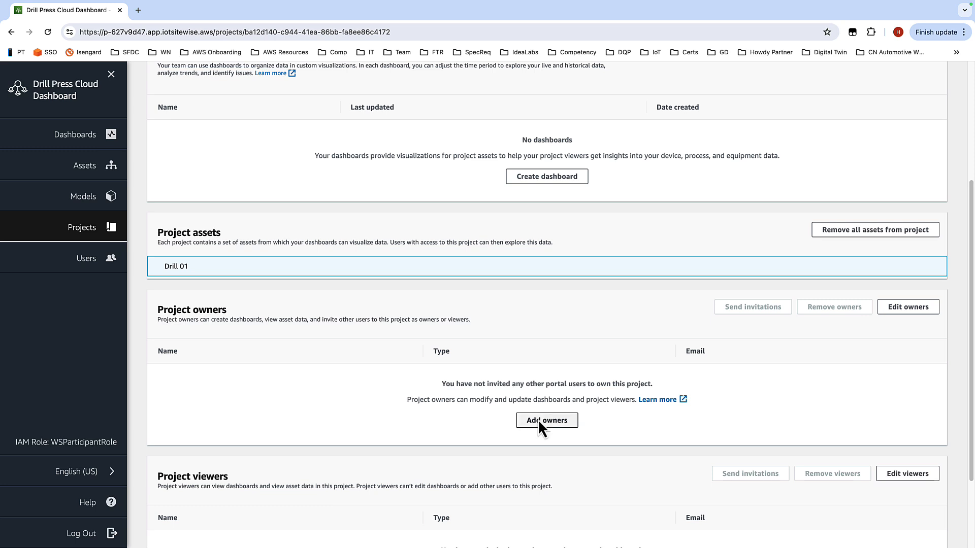
click(539, 420)
click(75, 266)
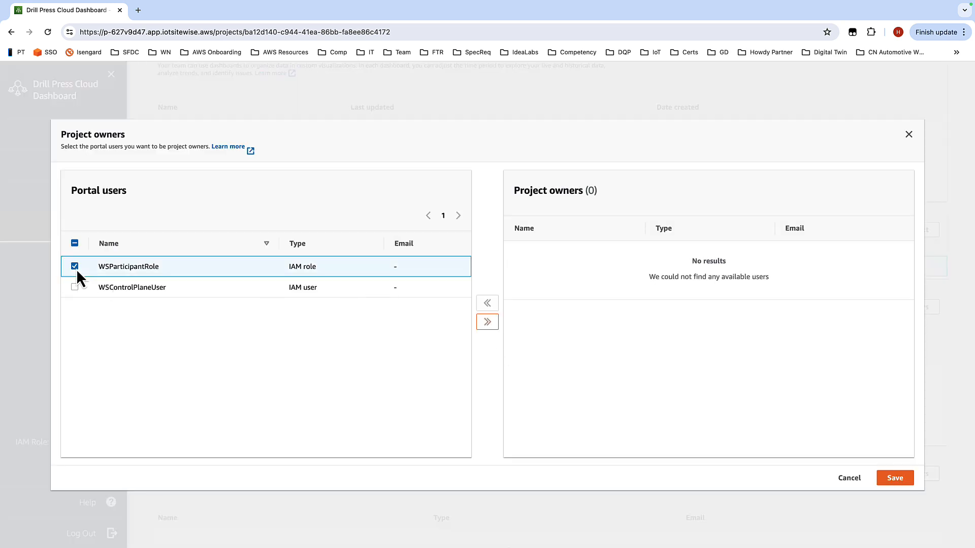
click(75, 288)
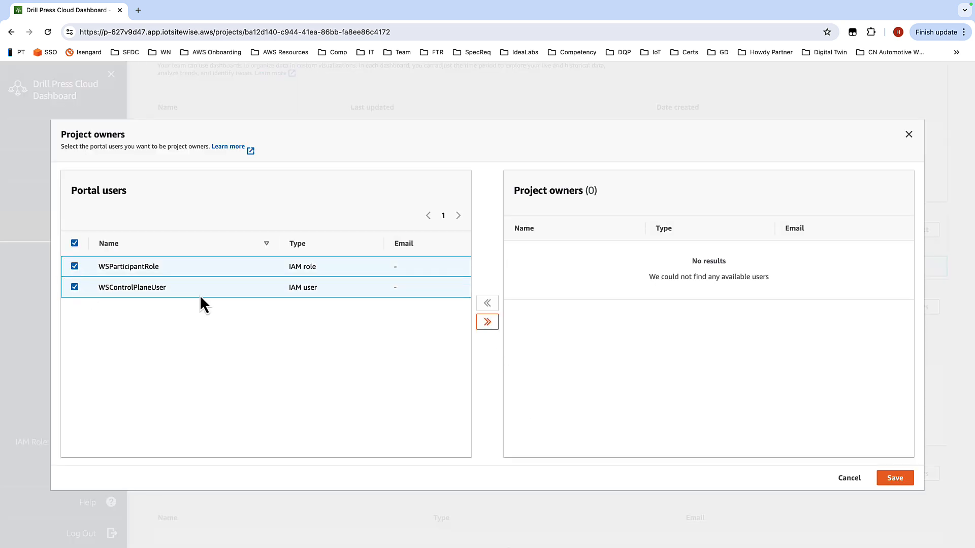
click(487, 324)
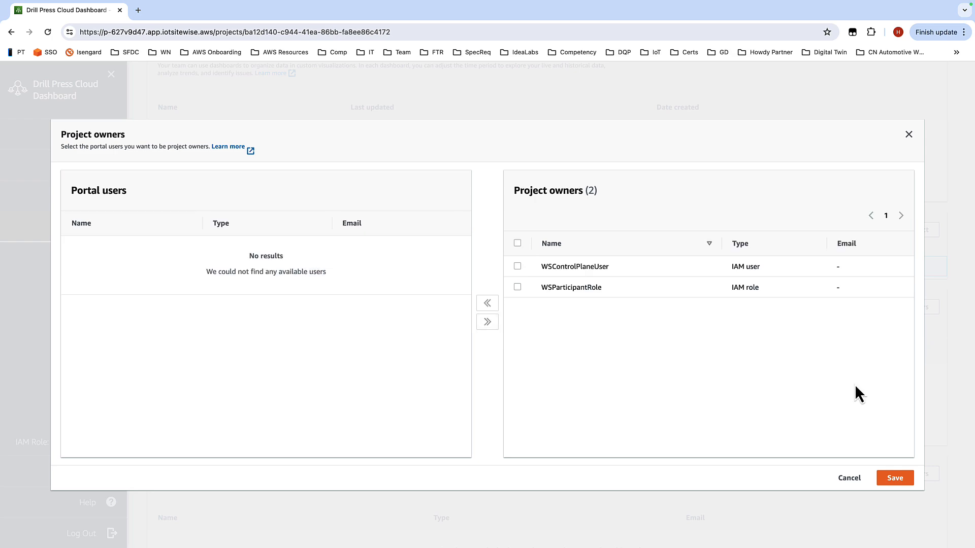
click(905, 479)
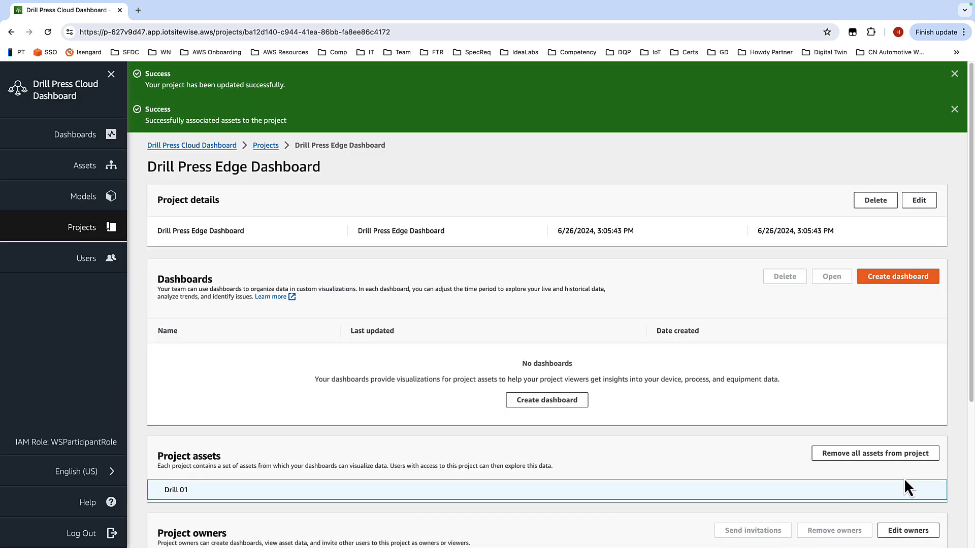
Step: Dismiss the success banners and start creating a dashboard for the project
click(953, 110)
click(954, 74)
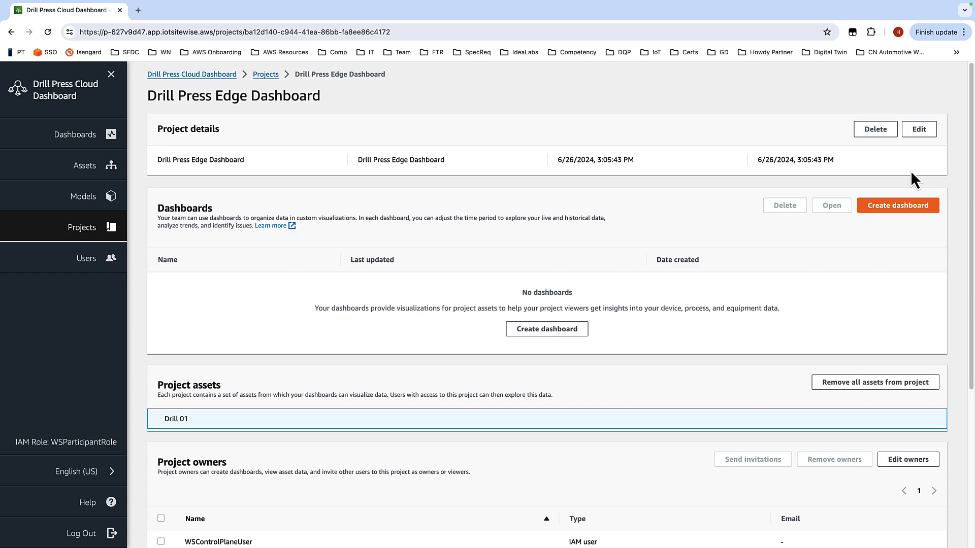
click(902, 208)
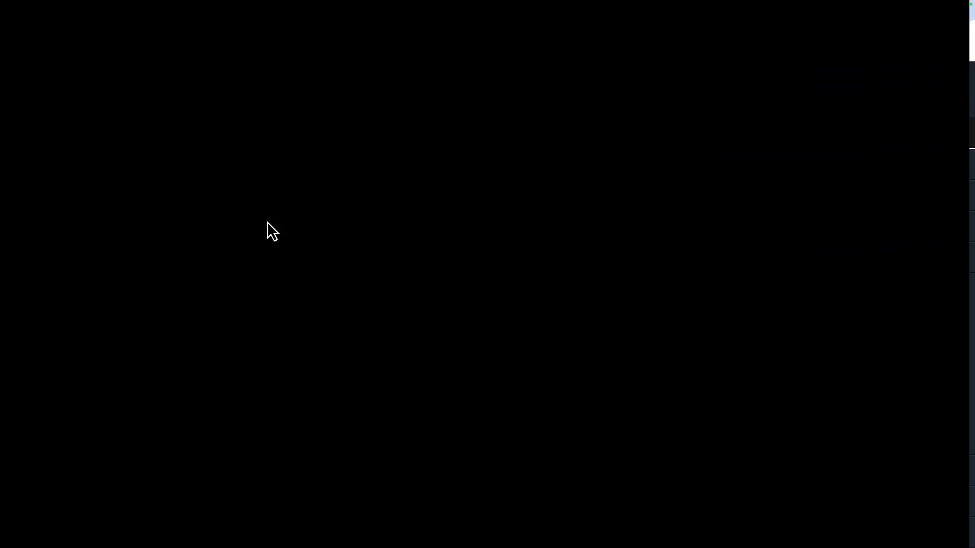
Step: Name the new dashboard Drill press cloud dashboard, following the workshop guide
scroll(353, 362, down, 8)
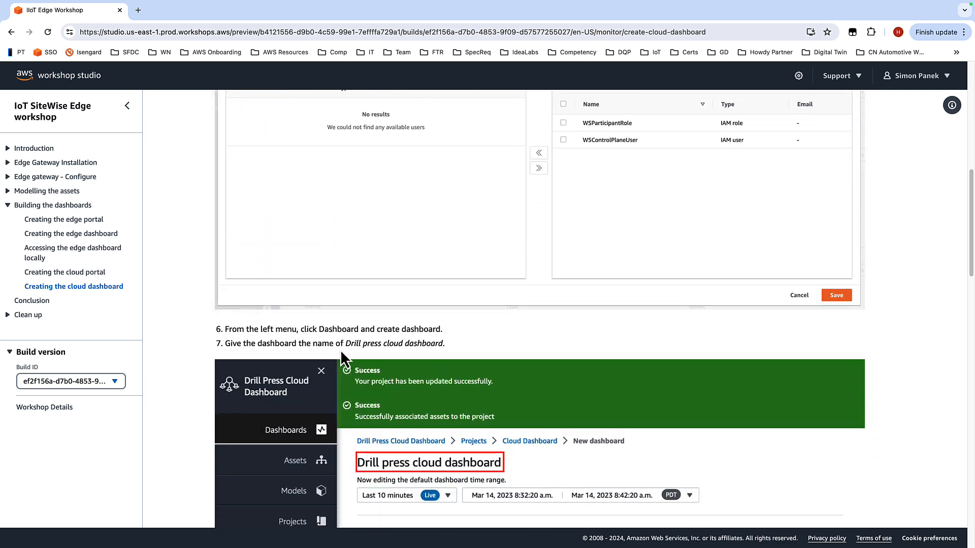
drag(346, 345, 440, 348)
key(super+c)
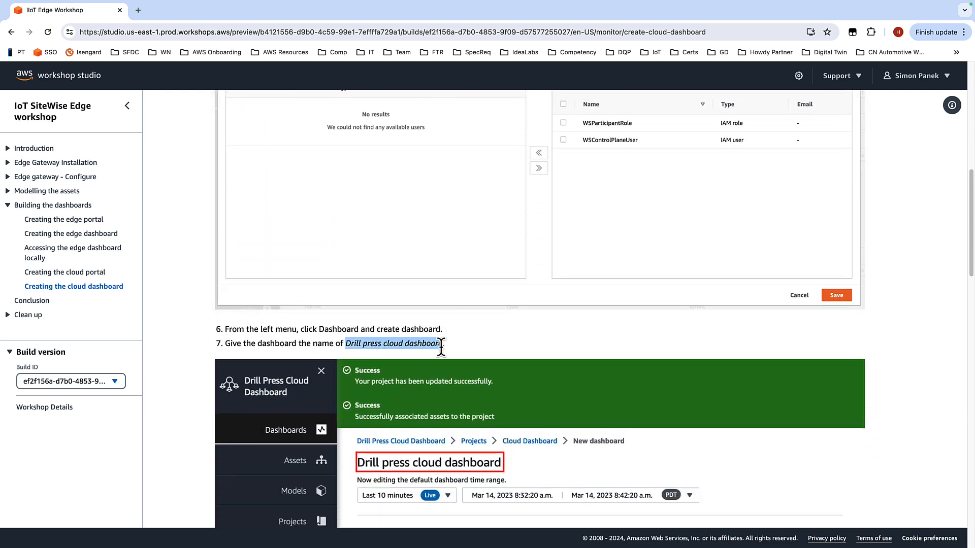
scroll(688, 300, down, 7)
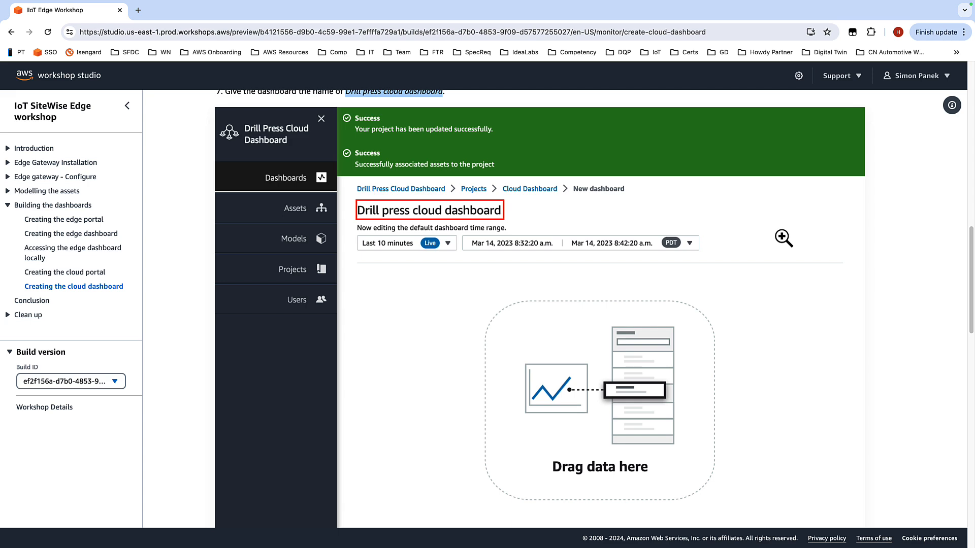
scroll(788, 237, down, 5)
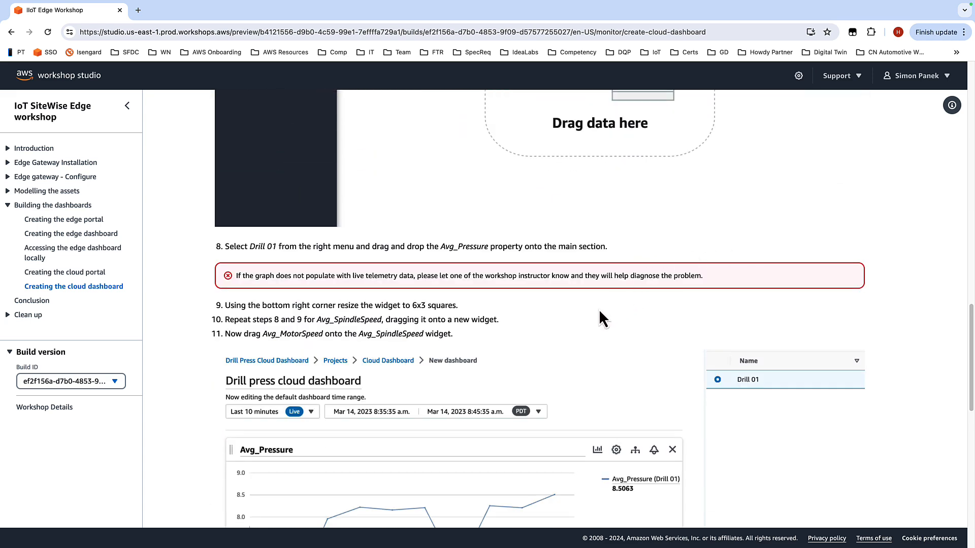
scroll(580, 305, down, 1)
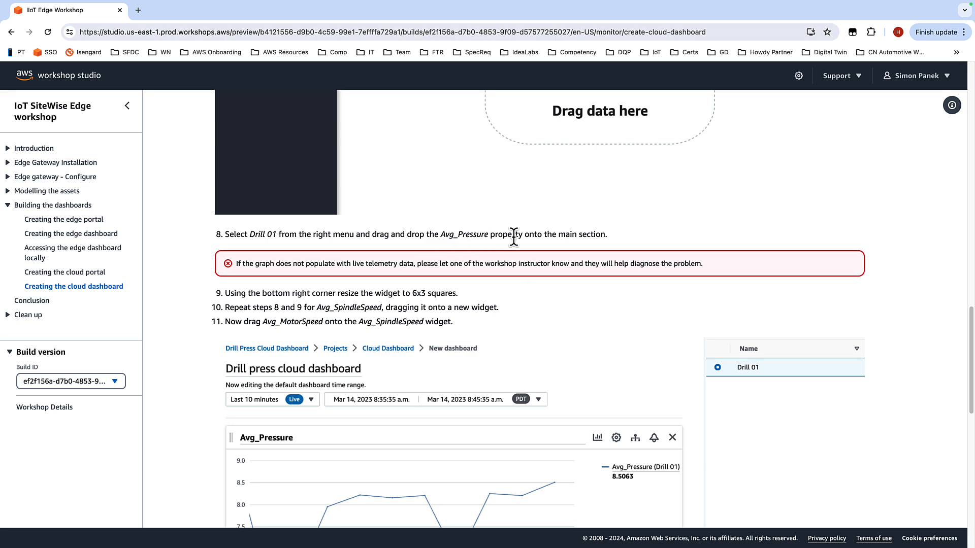
scroll(634, 251, down, 3)
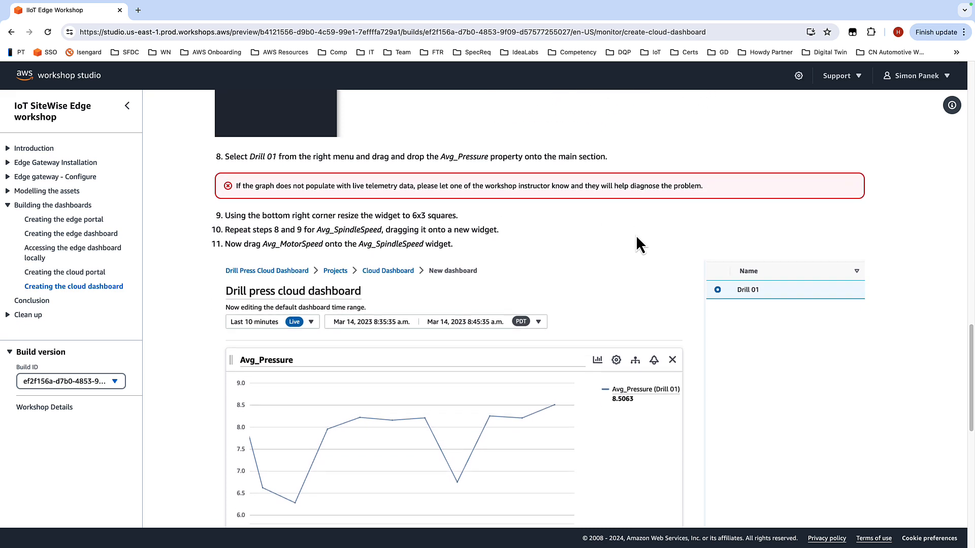
scroll(627, 223, down, 10)
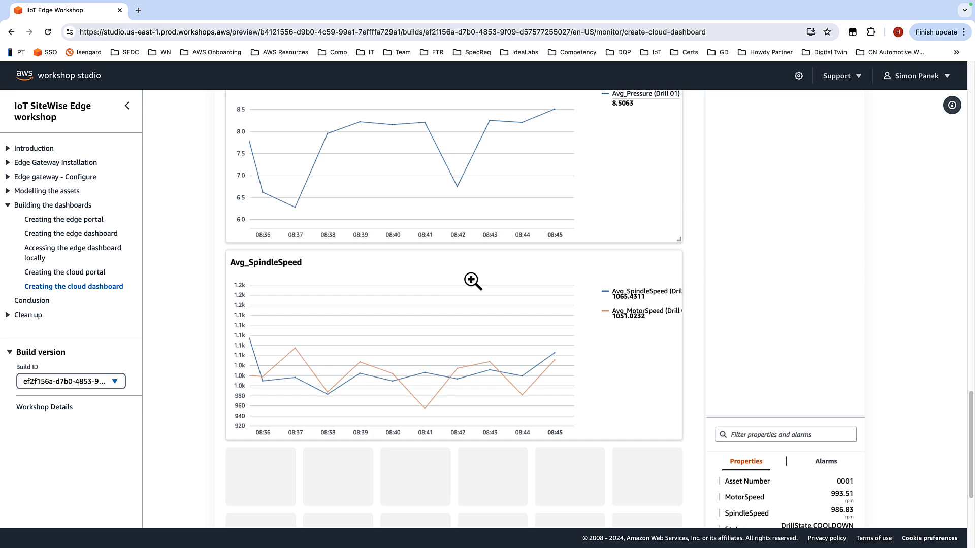
key(ctrl+Left)
key(ctrl+Right)
key(ctrl+Right)
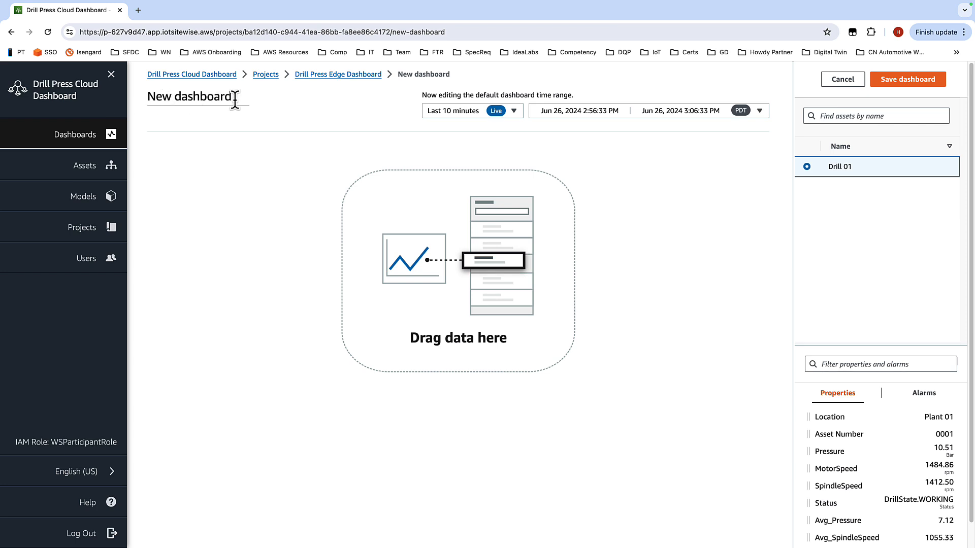
drag(235, 100, 147, 107)
key(super+v)
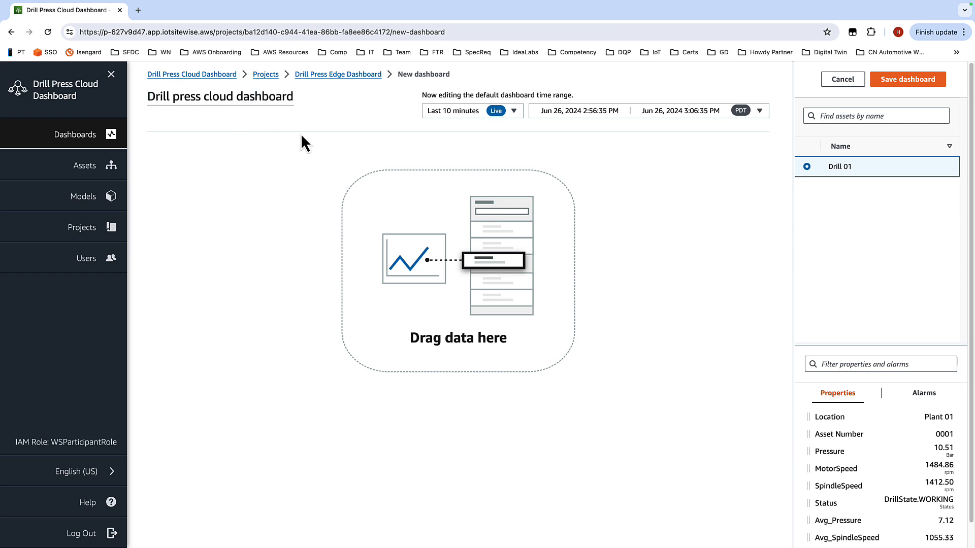
Step: Add an Avg_Pressure chart widget to the dashboard and widen it to the full dashboard width
scroll(868, 477, down, 3)
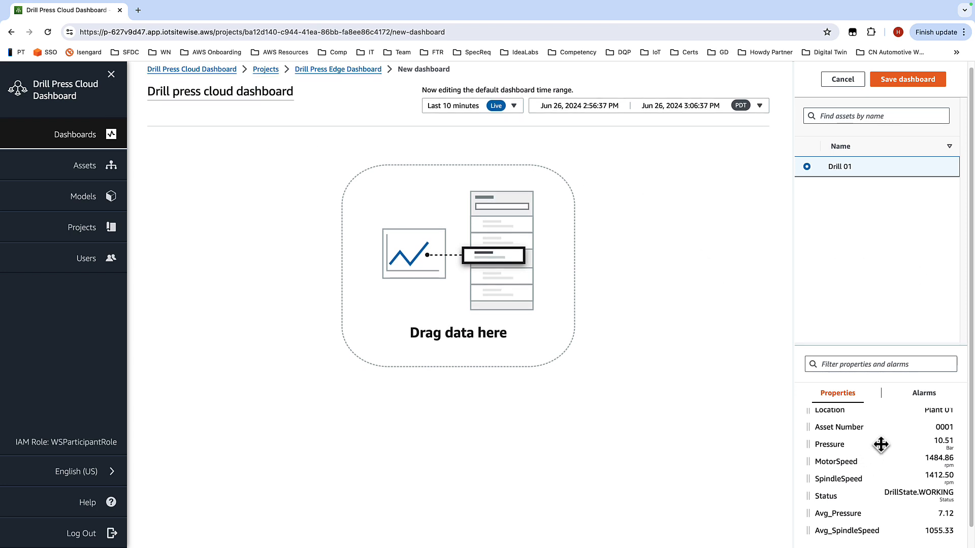
drag(841, 508, 206, 198)
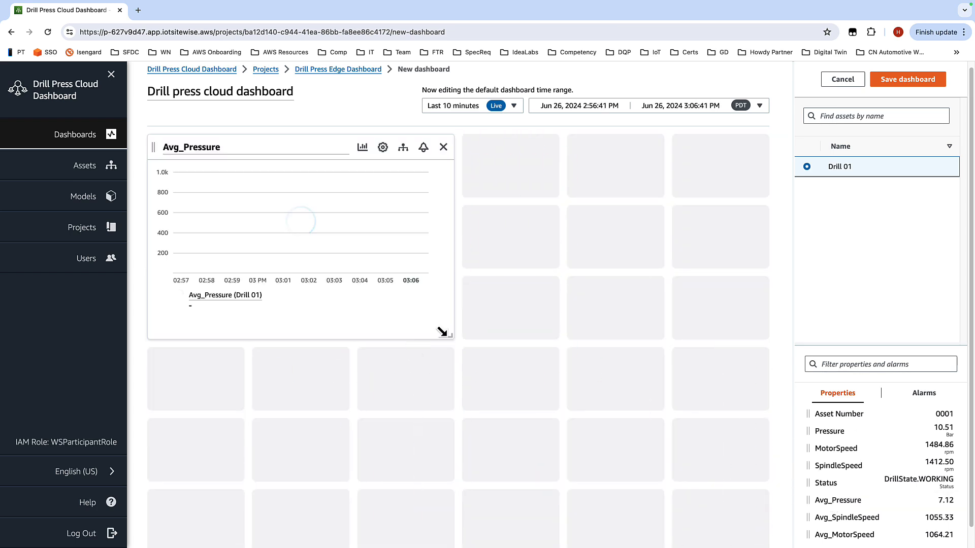
drag(450, 334, 753, 331)
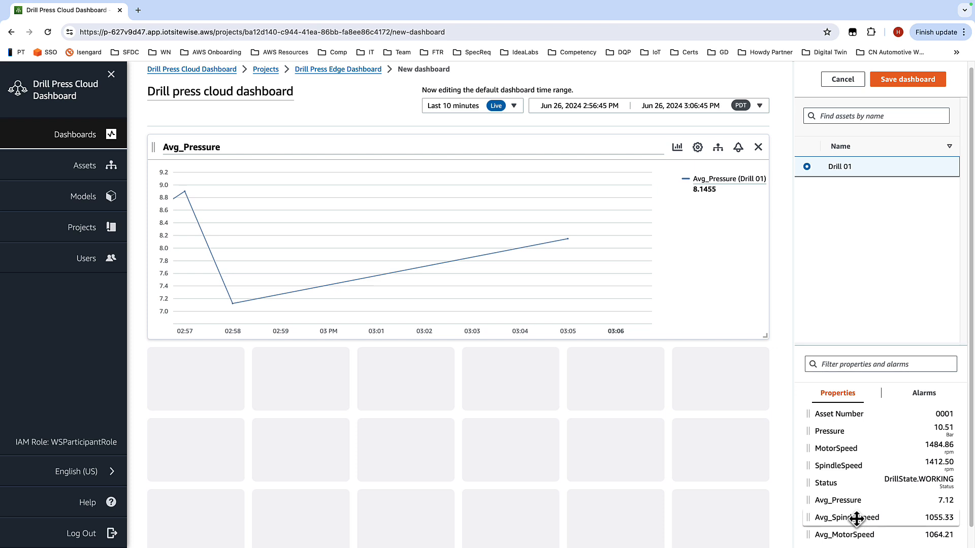
Step: Add a second full-width widget plotting Avg_SpindleSpeed and Avg_MotorSpeed and save the dashboard
drag(855, 516, 153, 435)
scroll(611, 311, down, 1)
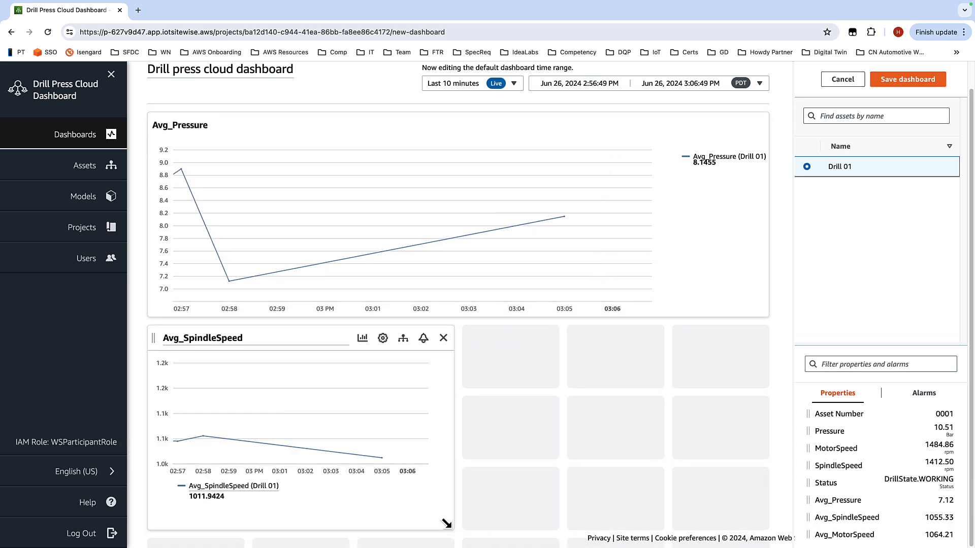
drag(449, 525, 614, 483)
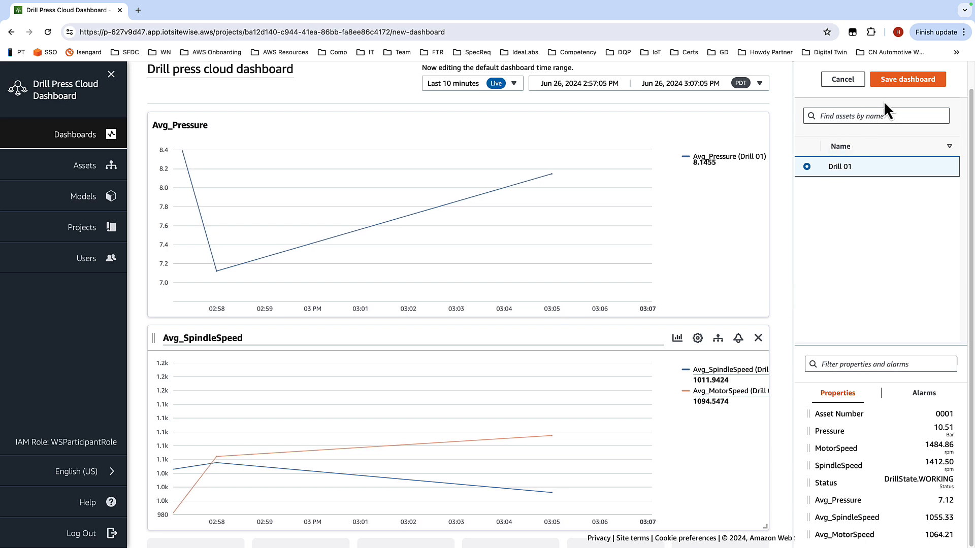
click(893, 82)
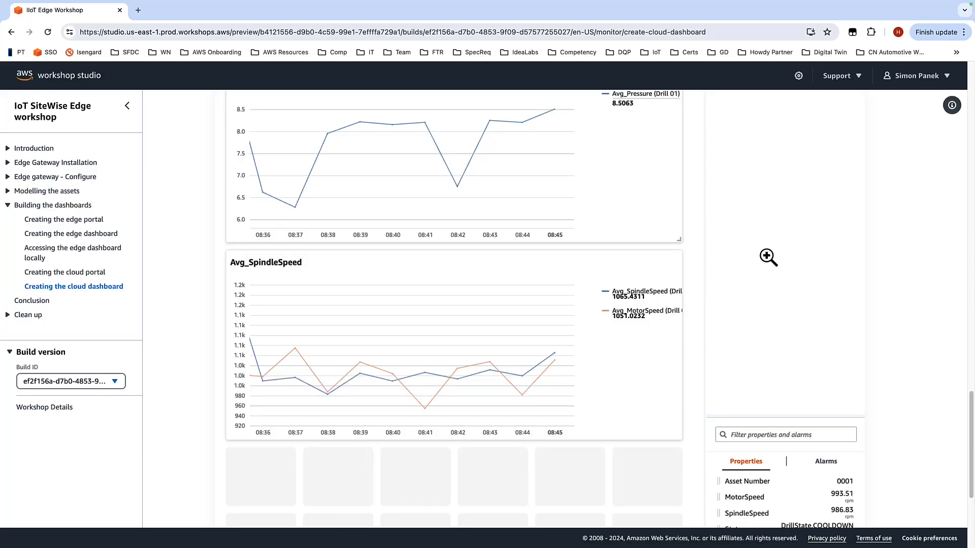
Step: Advance through the workshop guide's Conclusion to the Clean up instructions page
scroll(766, 257, down, 5)
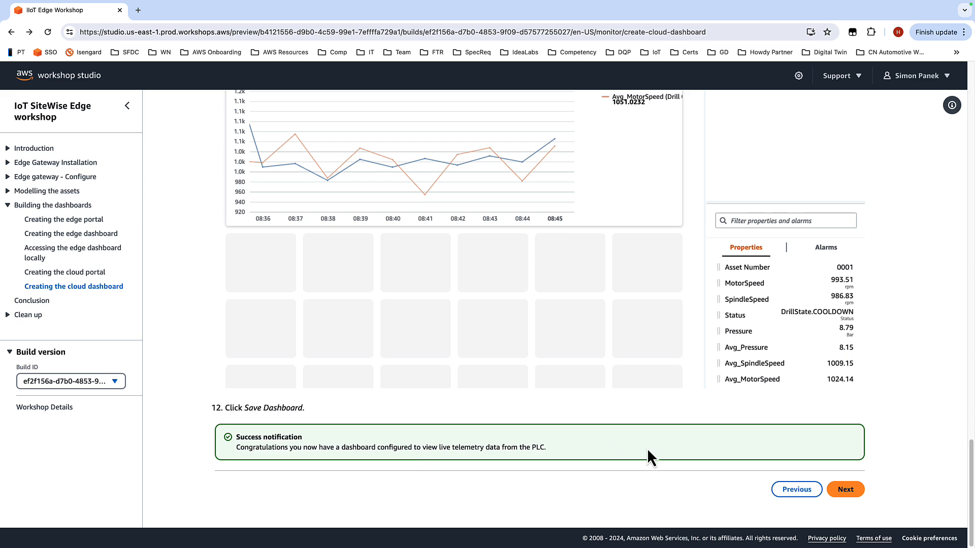
click(844, 491)
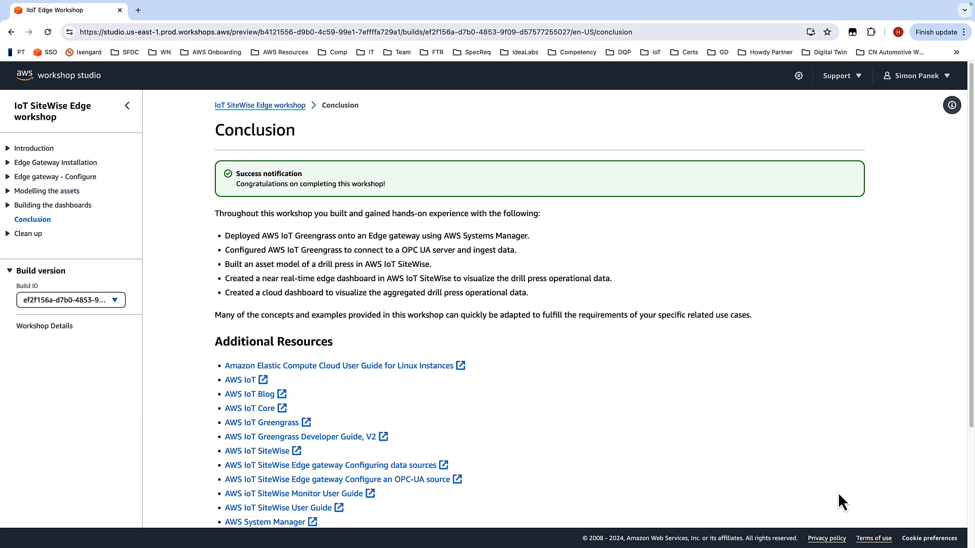
scroll(704, 358, down, 3)
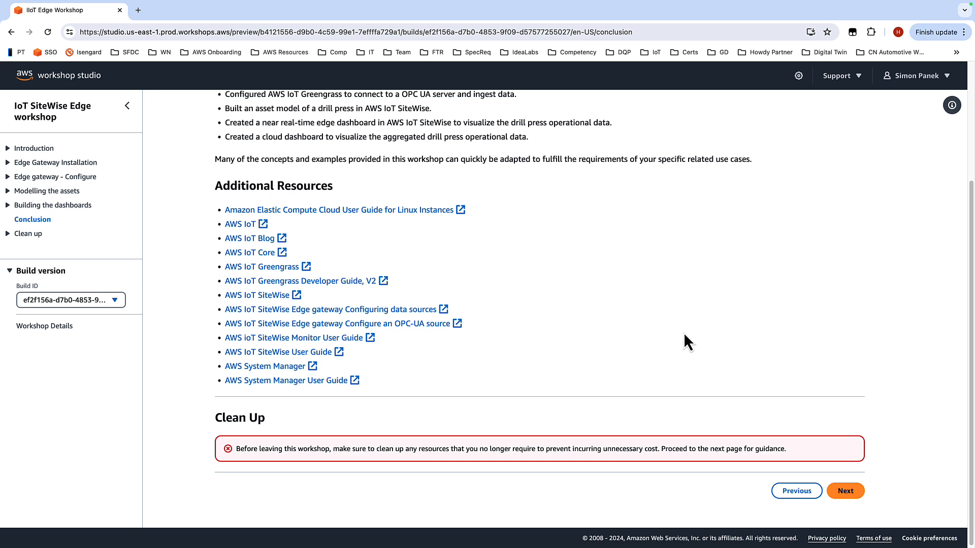
click(851, 492)
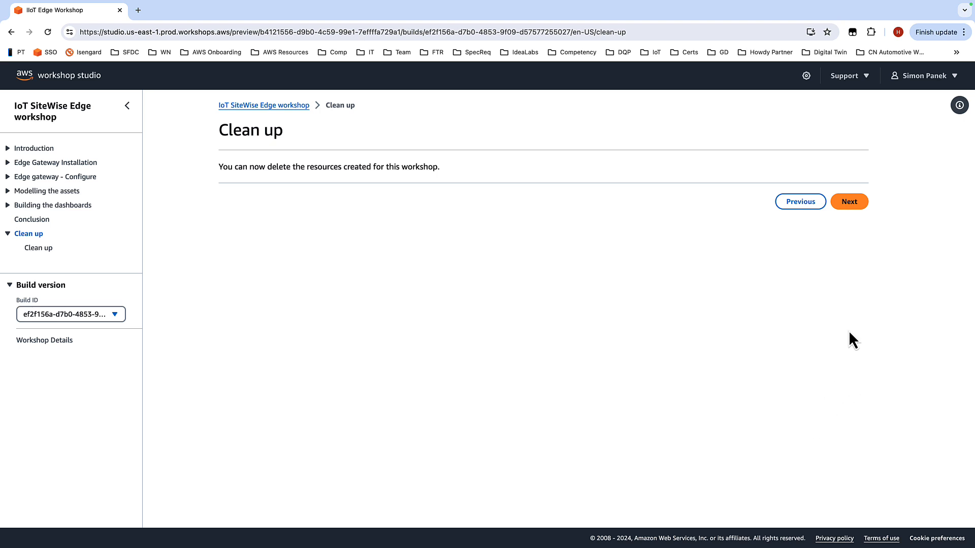
click(852, 203)
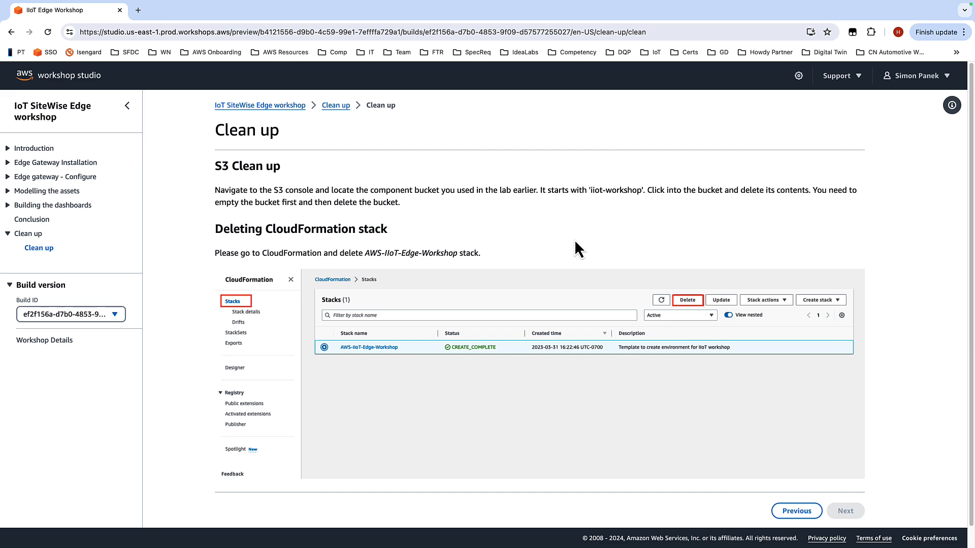
Step: Switch to the AWS console, open the S3 service and open the iiot-workshop bucket
key(ctrl+Right)
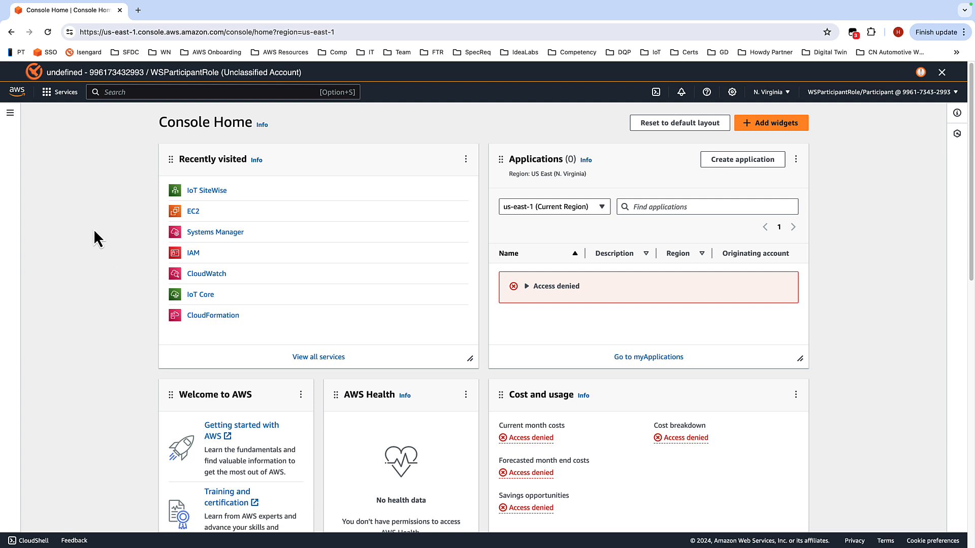
click(187, 93)
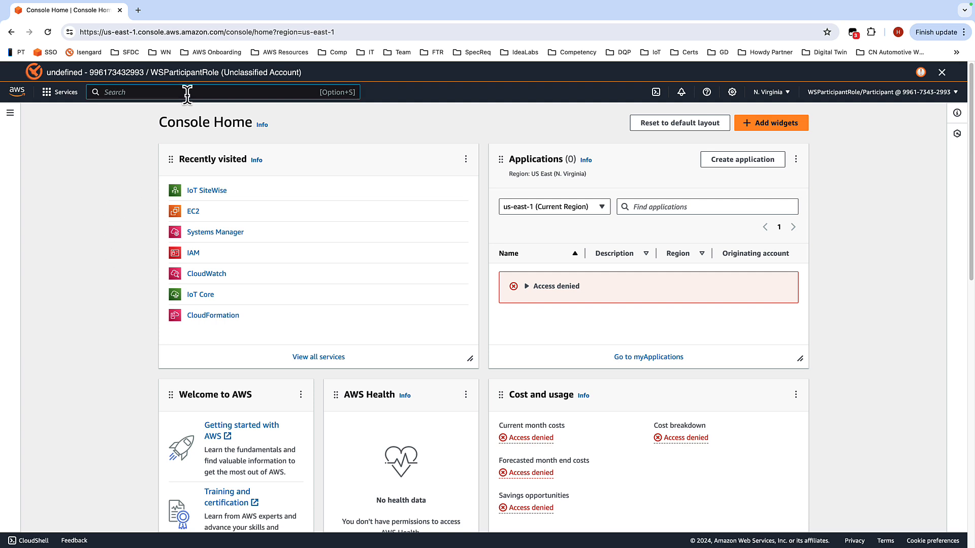
text(s3)
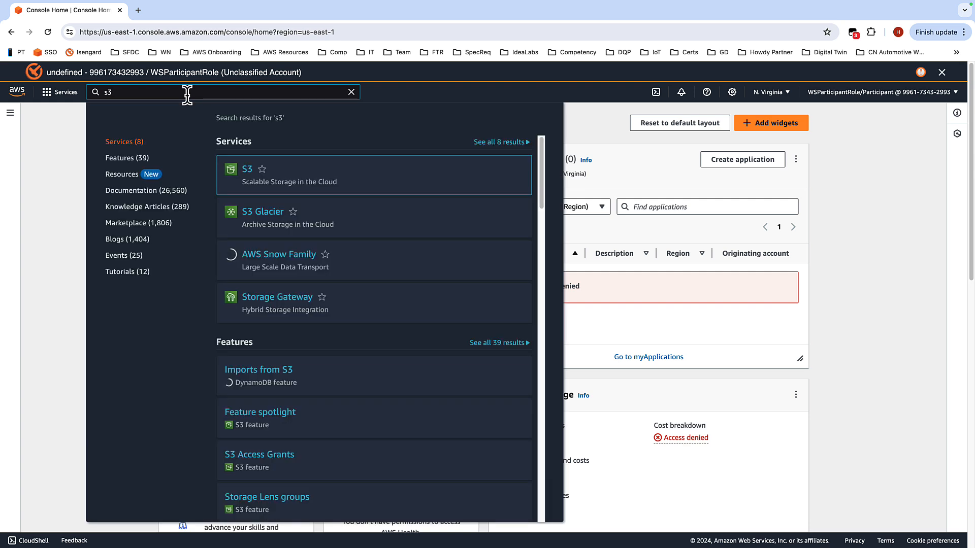
mouse_move(263, 166)
click(249, 173)
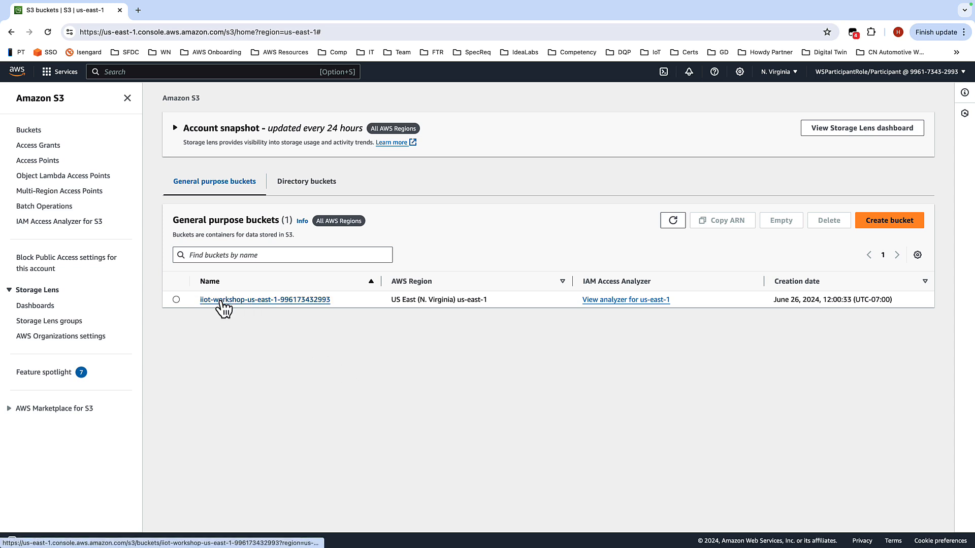
click(203, 301)
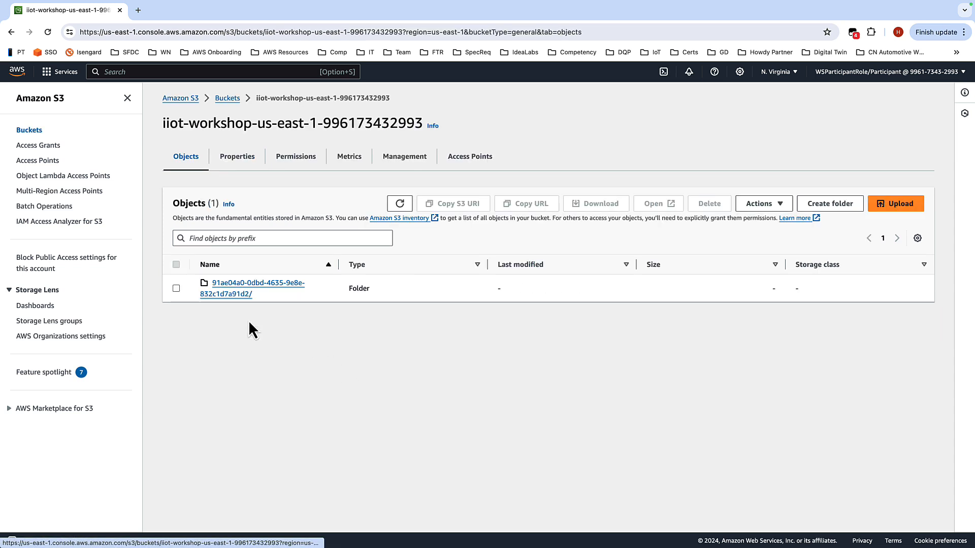
Step: Delete the bucket's only folder, confirming with "permanently delete", and close the deletion status page
click(177, 288)
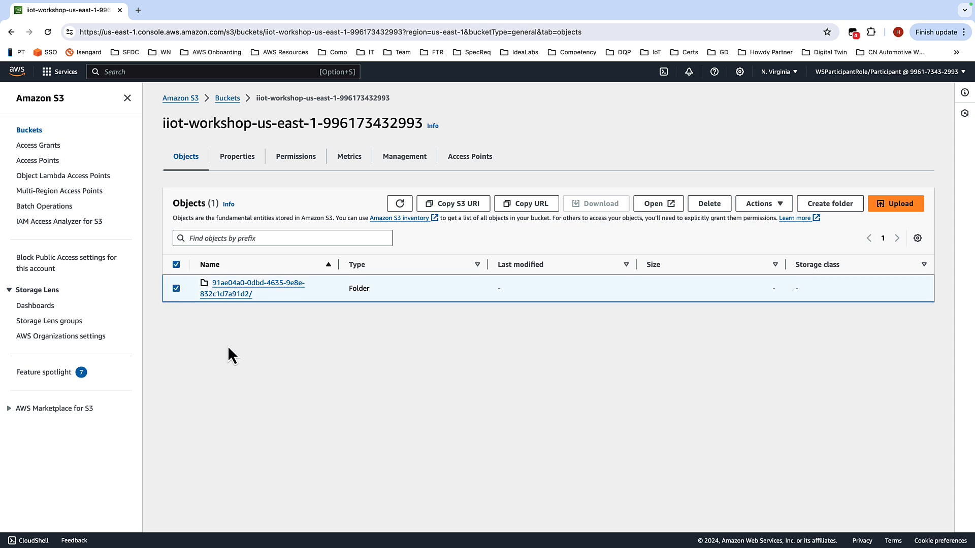
click(708, 207)
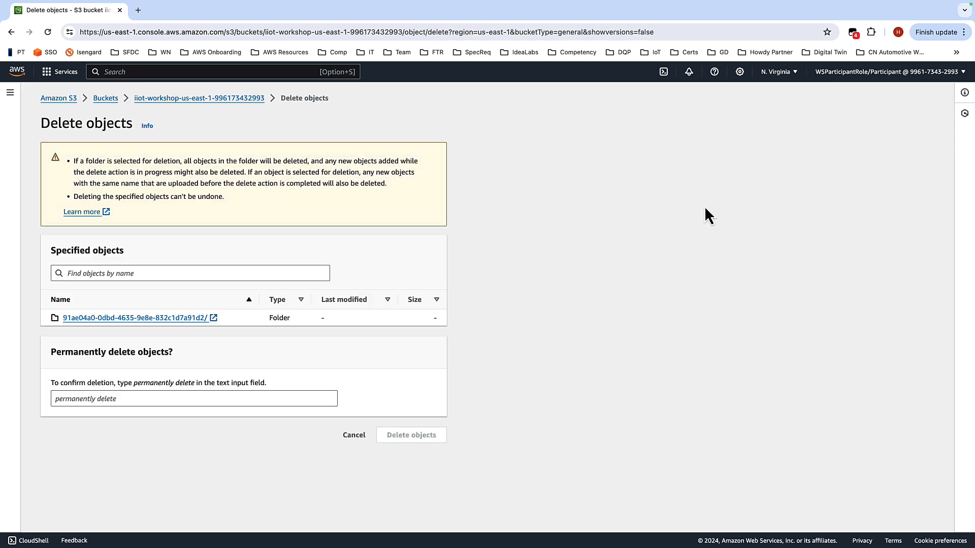
click(128, 397)
text(p)
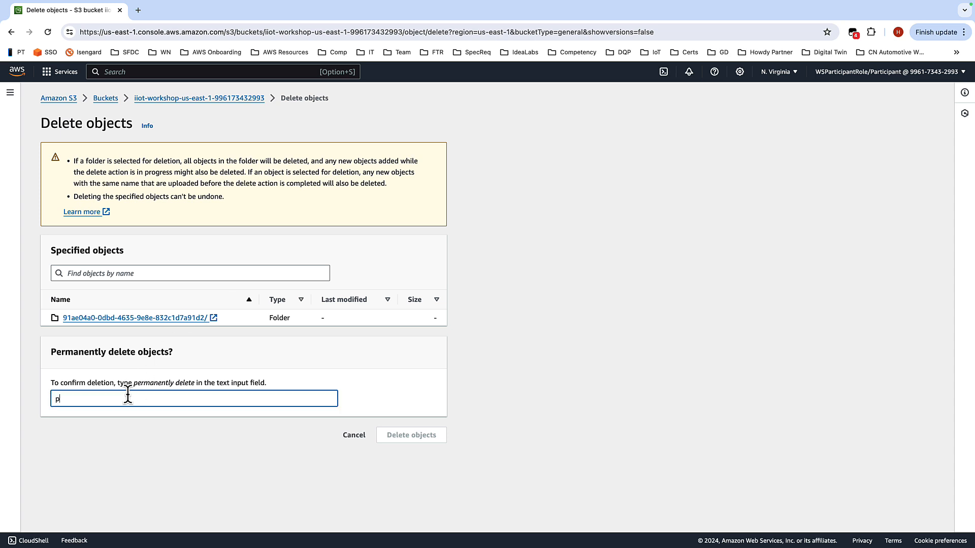
text(ermanently deltete)
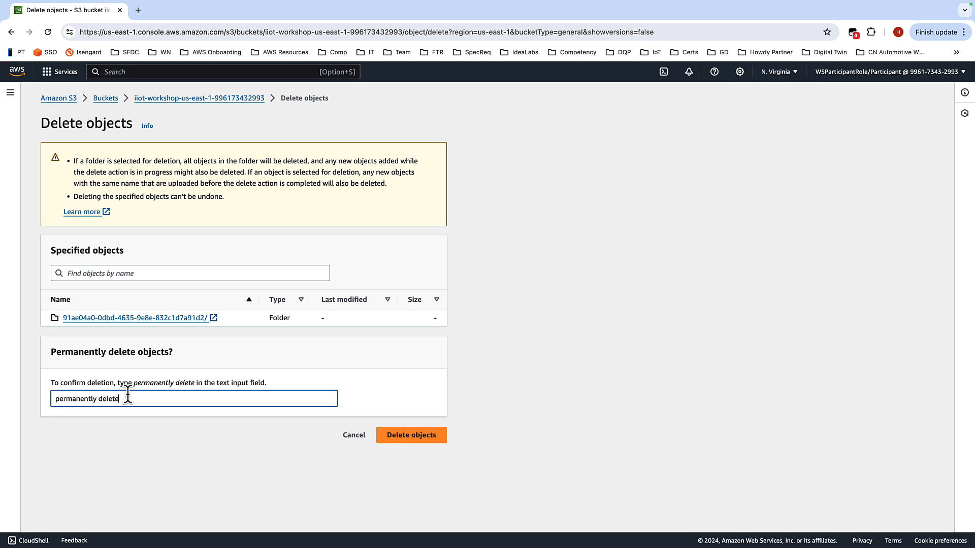
click(412, 438)
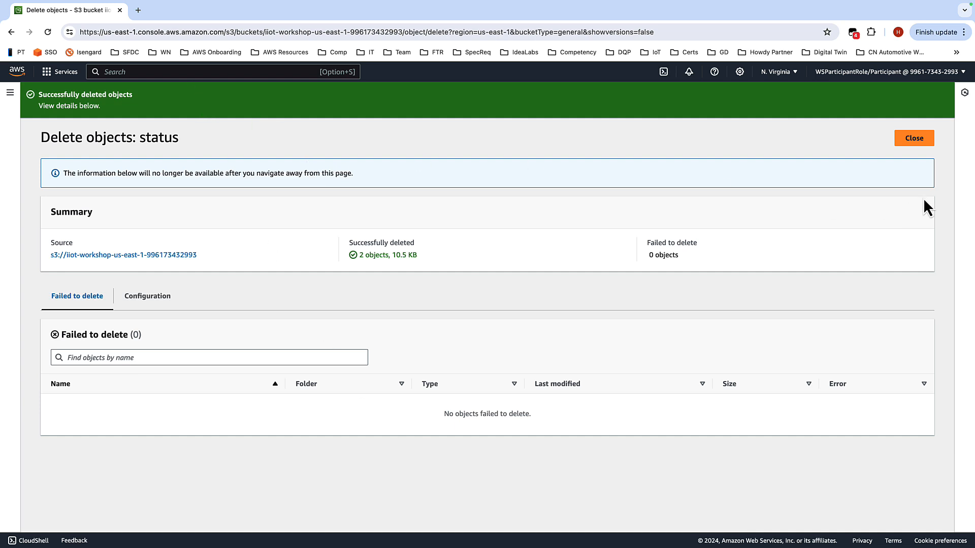
click(912, 139)
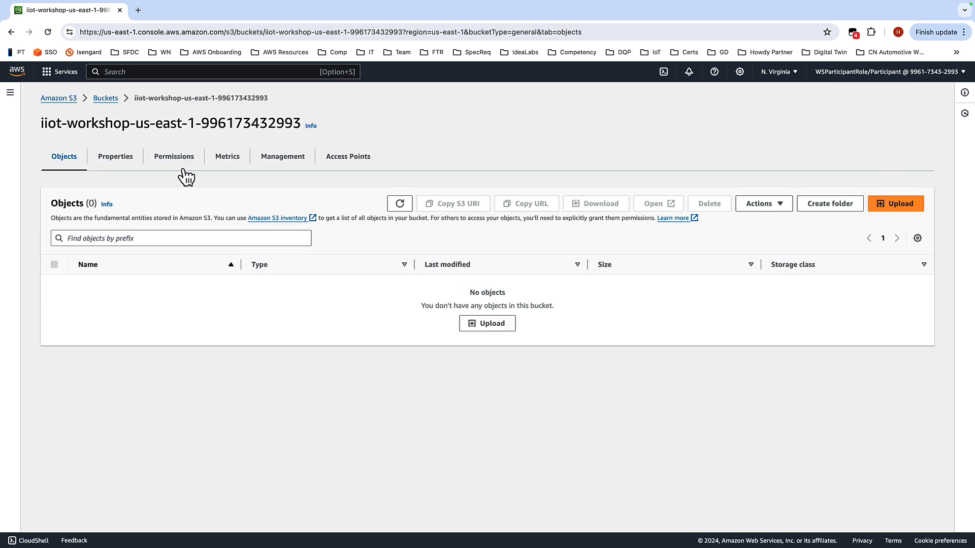
Step: Delete the emptied iiot-workshop bucket from the bucket list, confirming with its pasted bucket name
click(108, 99)
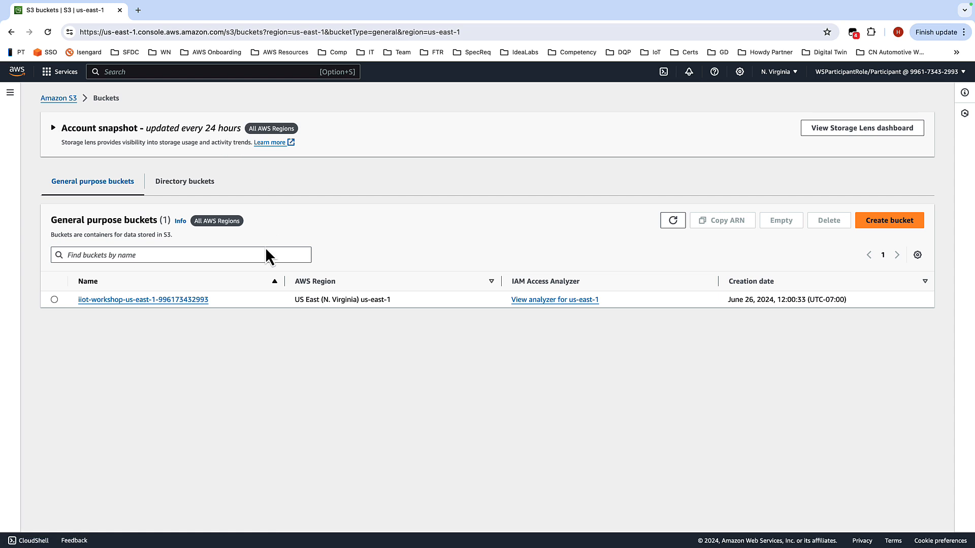
click(55, 301)
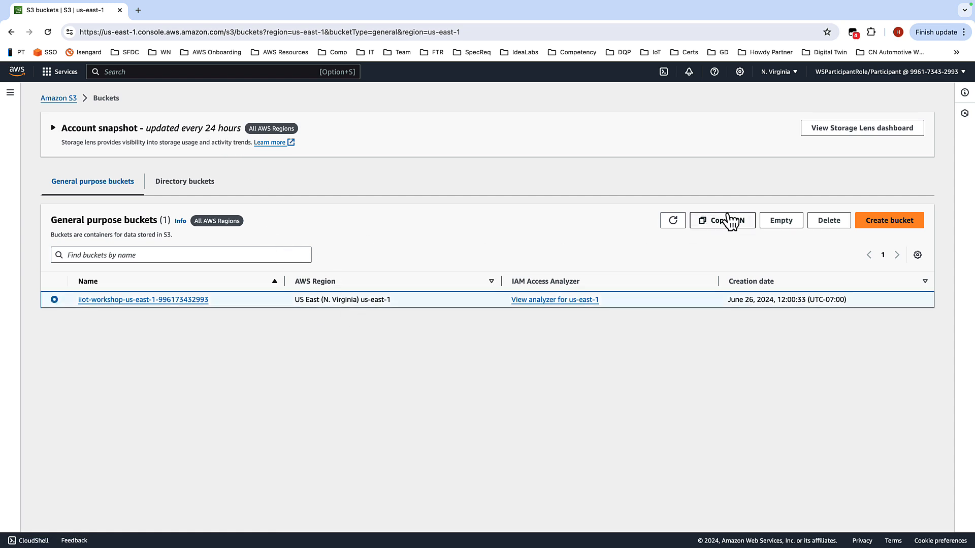
click(817, 227)
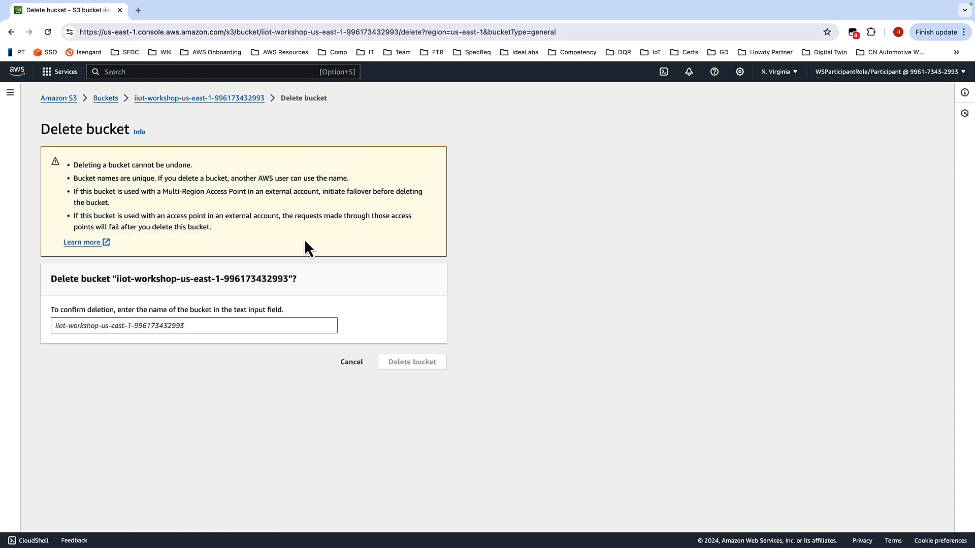
mouse_move(116, 278)
mouse_down()
mouse_move(285, 278)
mouse_move(117, 280)
mouse_up()
key(super+c)
click(114, 326)
key(super+v)
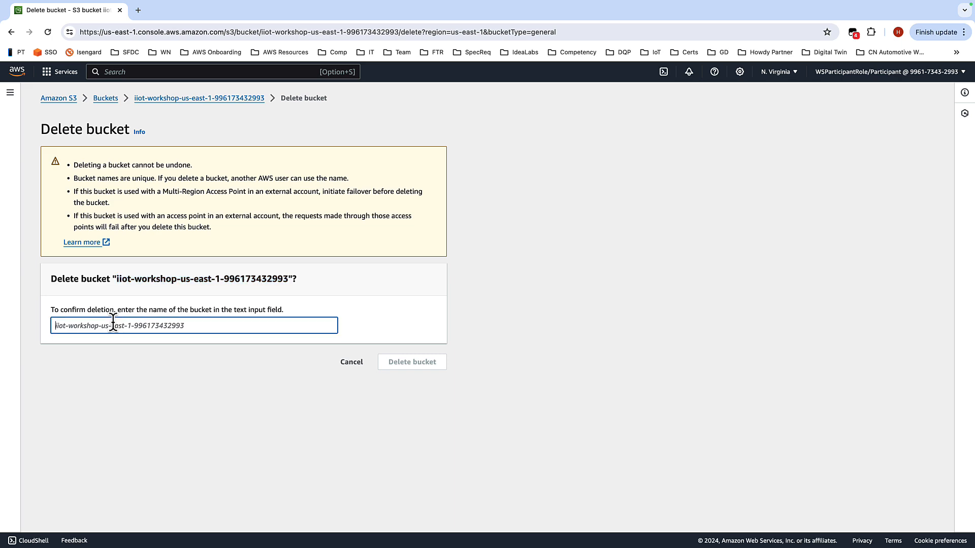
click(409, 366)
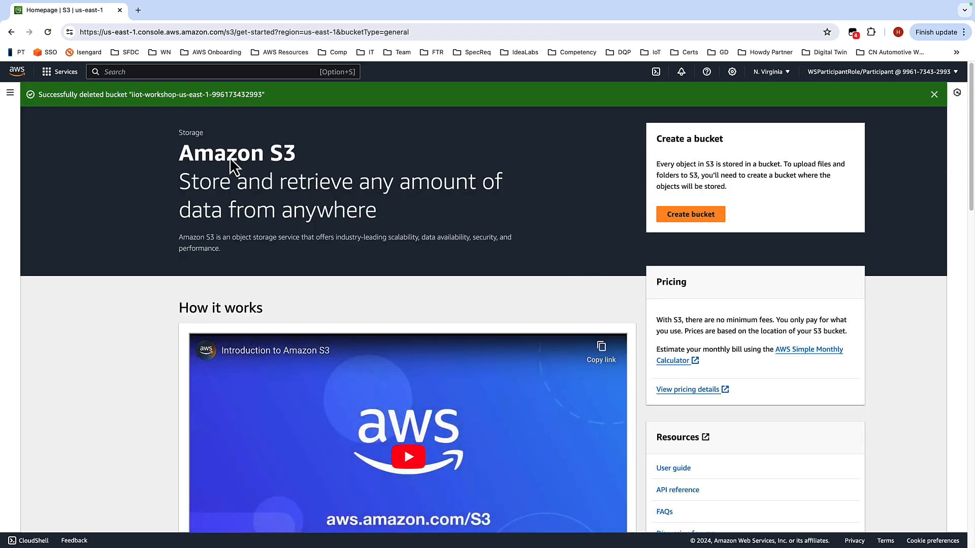
Step: Open the CloudFormation console through the service search
click(10, 92)
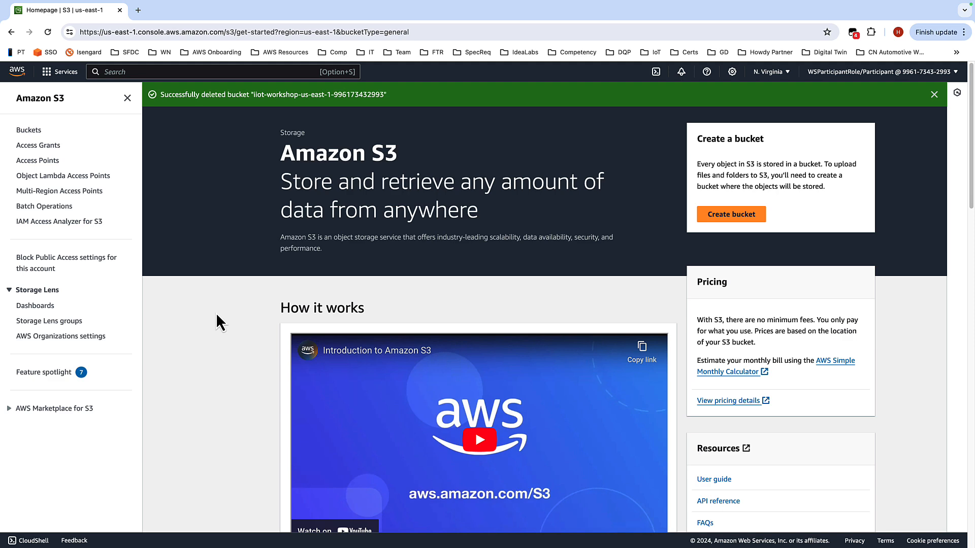
click(177, 72)
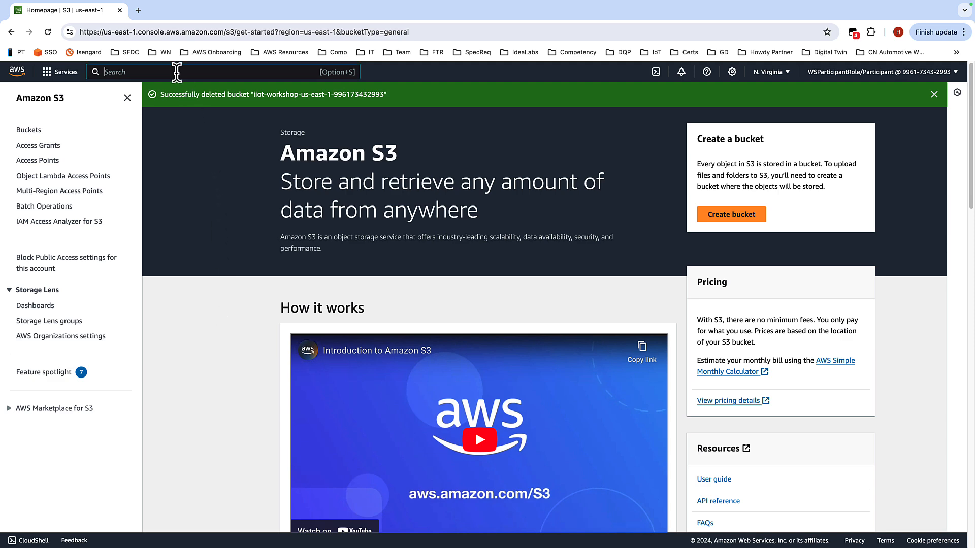
text(cloudfr)
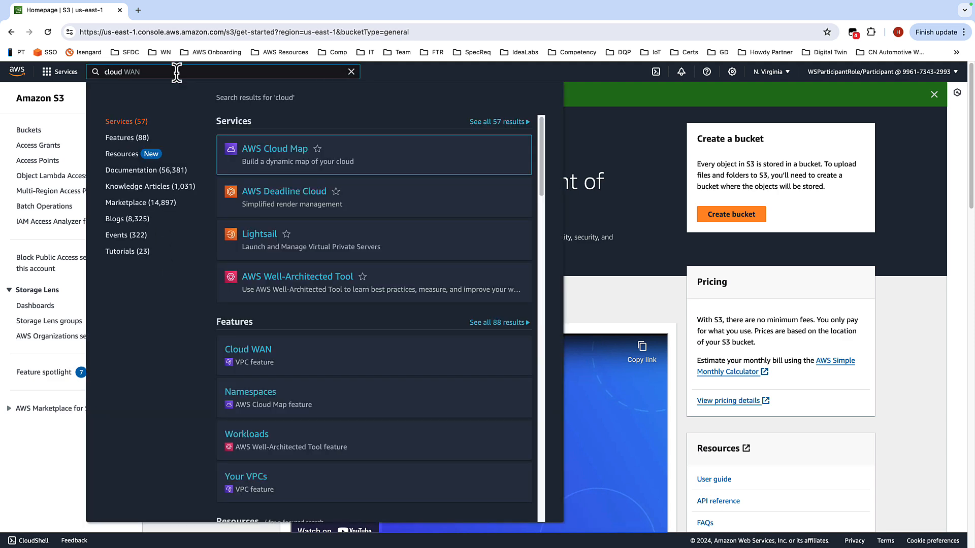
key(BackSpace)
key(BackSpace)
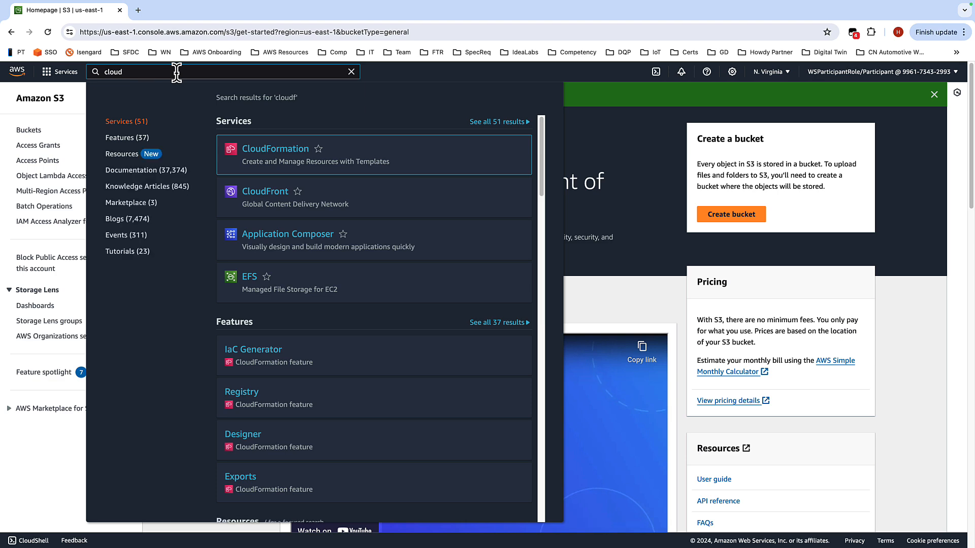
text(for)
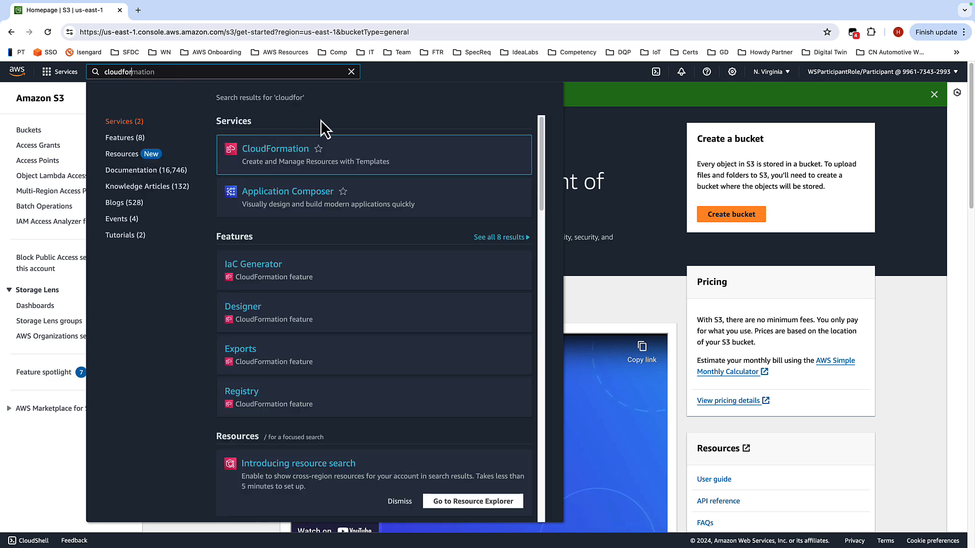
click(304, 160)
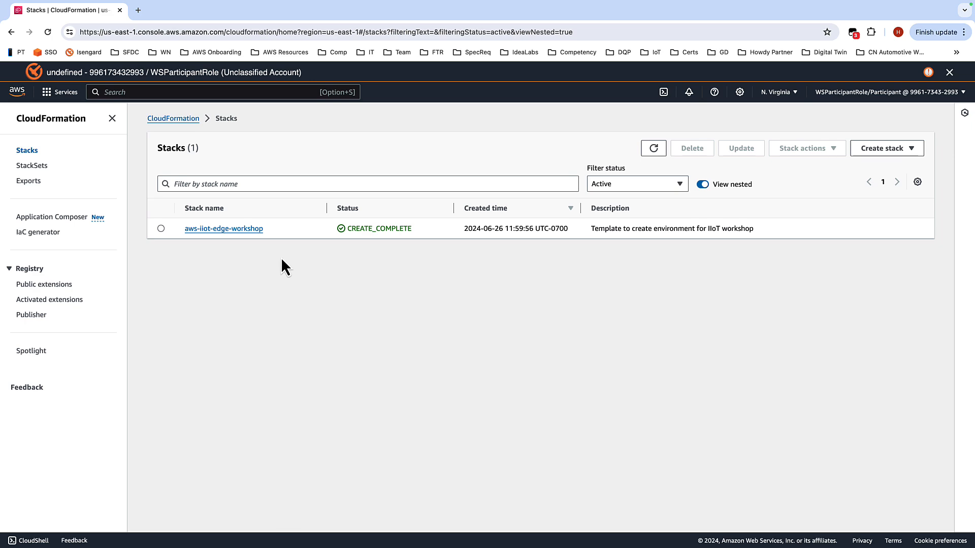
Step: Delete the aws-iiot-edge-workshop stack and confirm the deletion
click(160, 232)
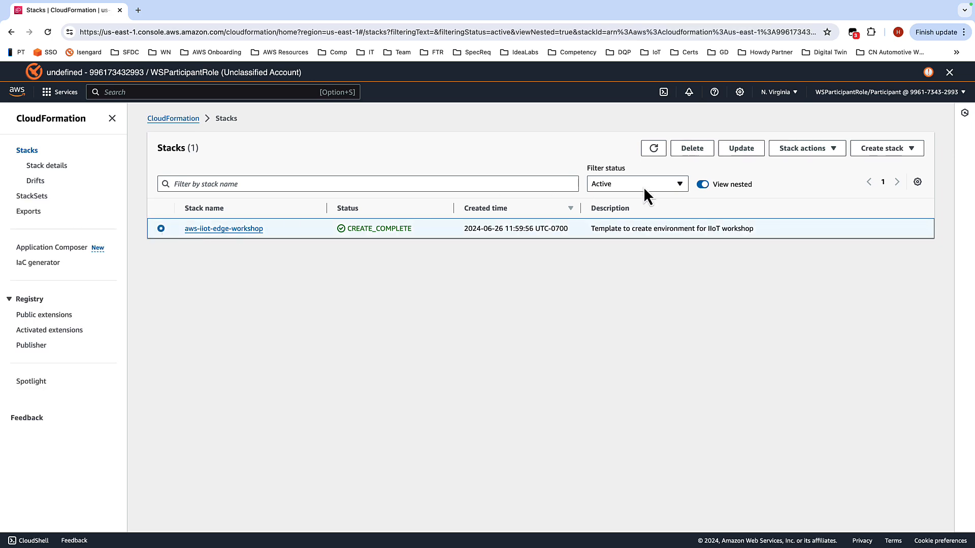
click(694, 149)
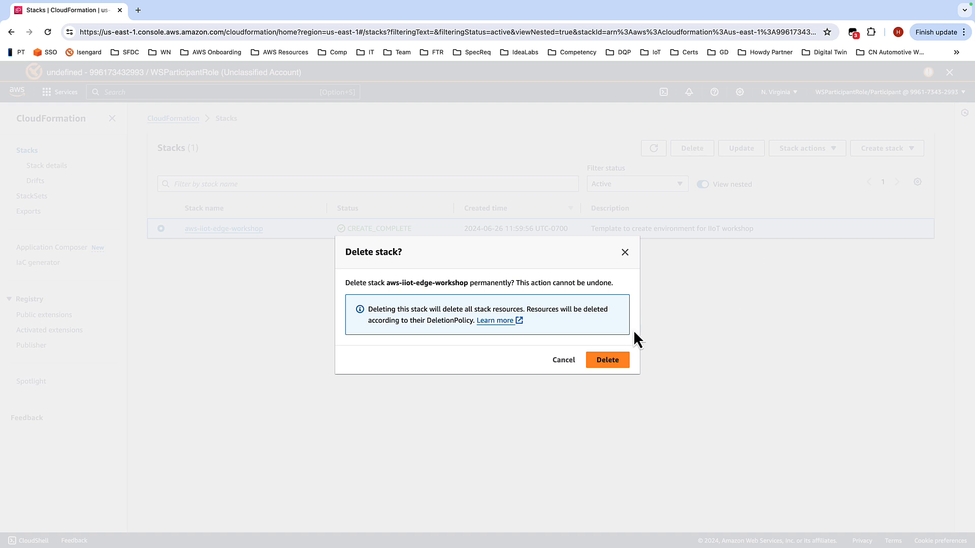
click(621, 362)
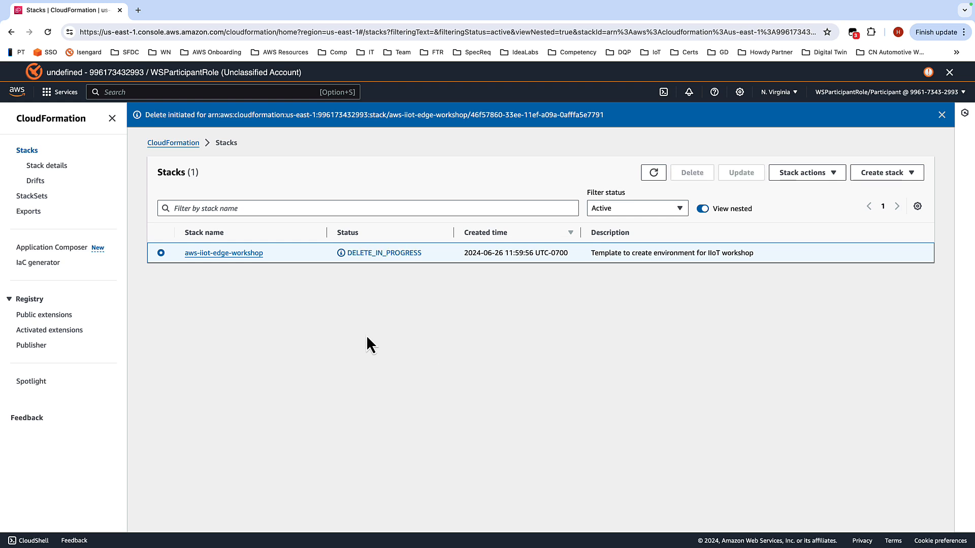
Step: Open the aws-iiot-edge-workshop stack's details and review its deletion events
click(238, 253)
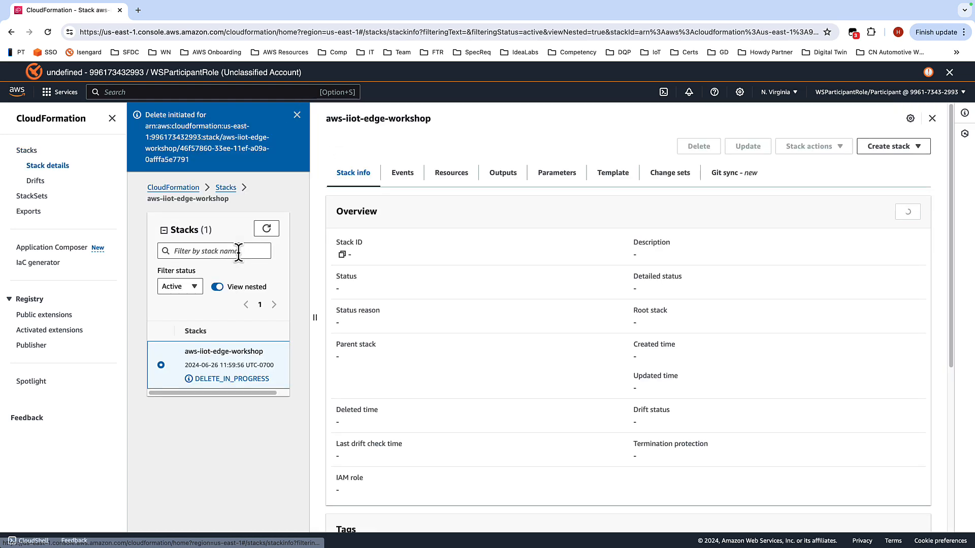
click(404, 175)
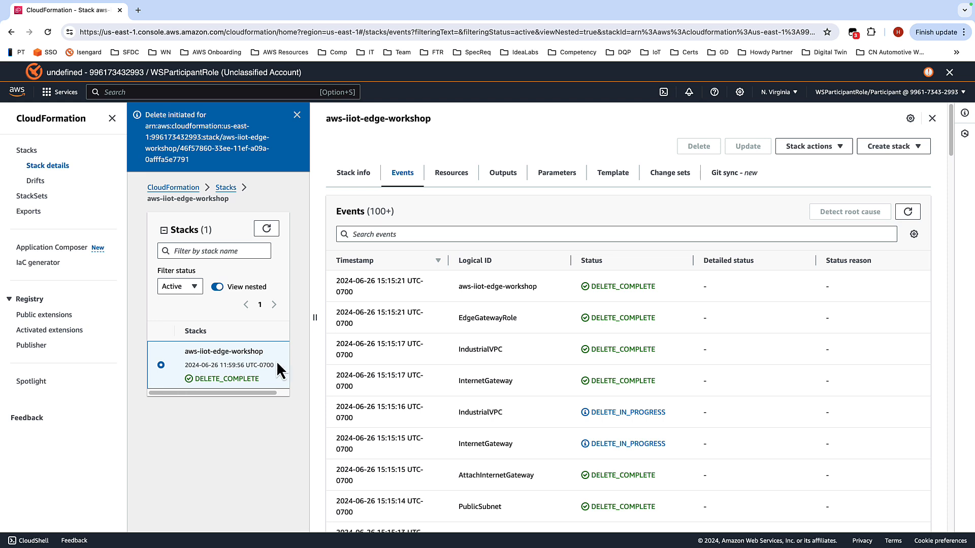
click(360, 176)
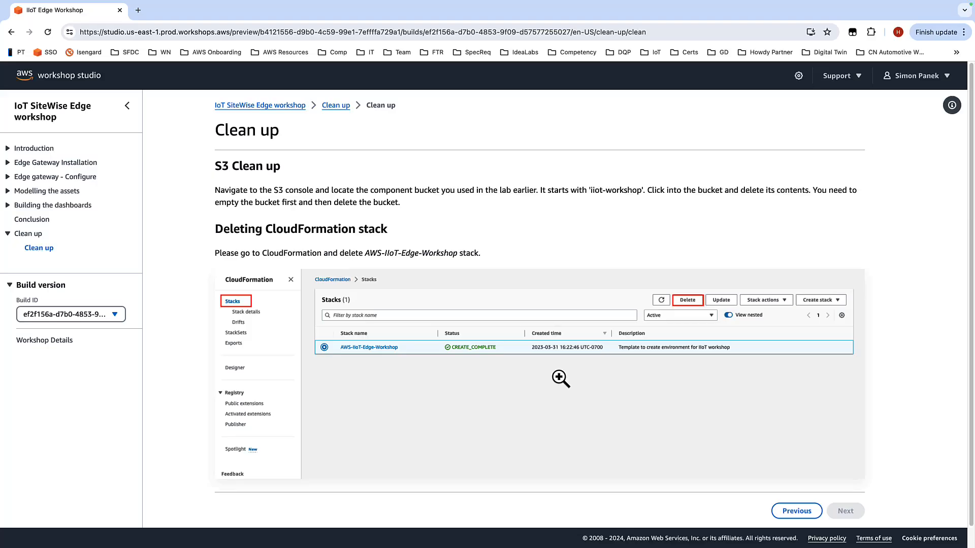
scroll(561, 376, down, 1)
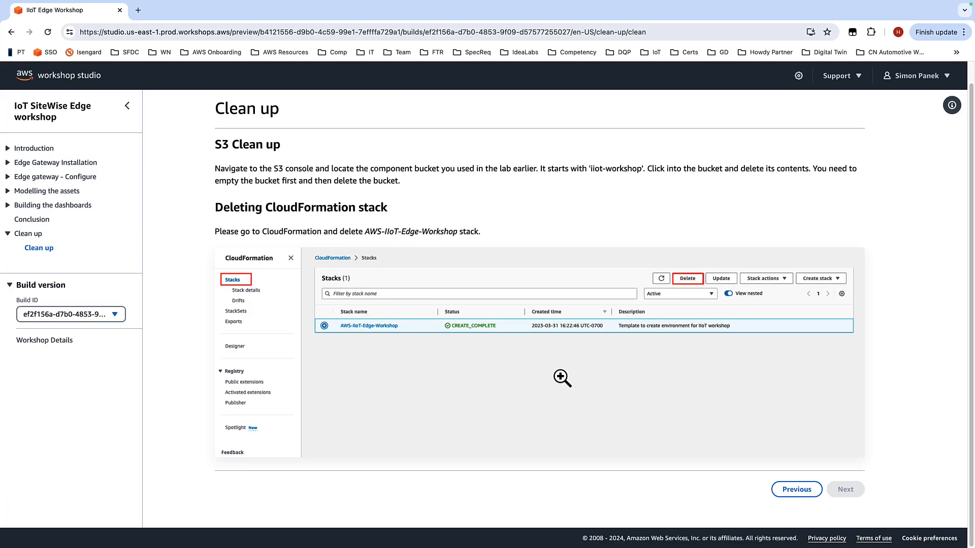